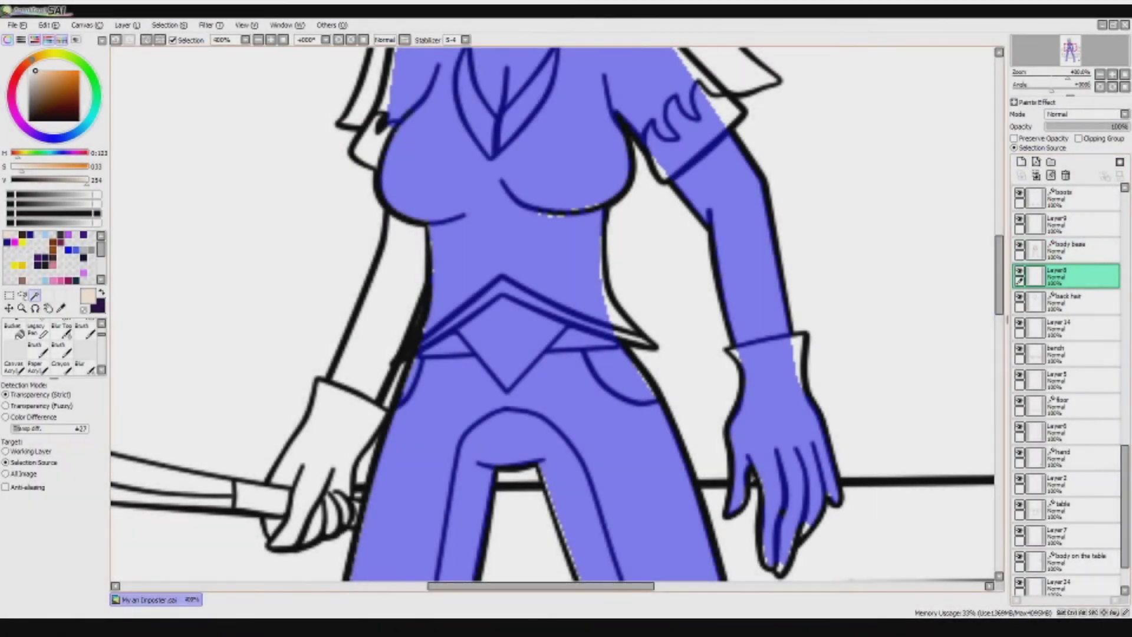
- Add the figure's knife-holding arm and hand to the body selection and fill the body with the pale skin tone
{"action": "left_click", "coordinate": [307, 436]}
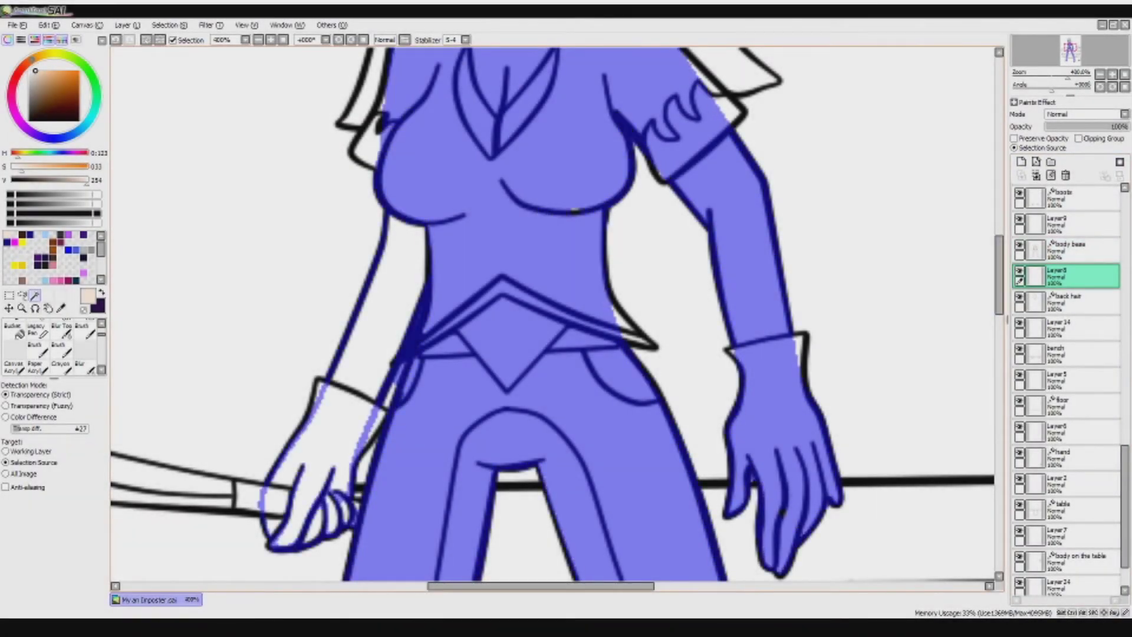
{"action": "left_click", "coordinate": [378, 295]}
{"action": "scroll", "coordinate": [785, 413], "scroll_direction": "down", "scroll_amount": 2}
{"action": "key", "text": "ctrl+d"}
- Using the top line art as selection source, fill the collar, sleeve and hem trim bright purple on Layer 11
{"action": "scroll", "coordinate": [1066, 389], "scroll_direction": "up", "scroll_amount": 5}
{"action": "left_click", "coordinate": [1067, 292]}
{"action": "left_click", "coordinate": [1014, 148]}
{"action": "left_click", "coordinate": [1067, 317]}
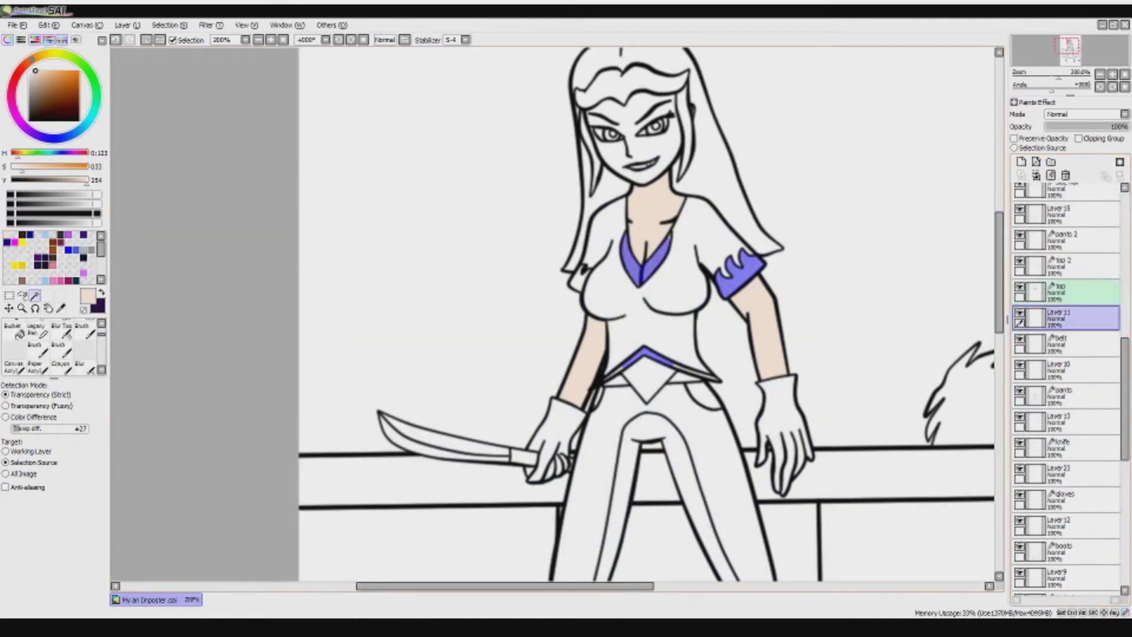
{"action": "scroll", "coordinate": [657, 357], "scroll_direction": "up", "scroll_amount": 4}
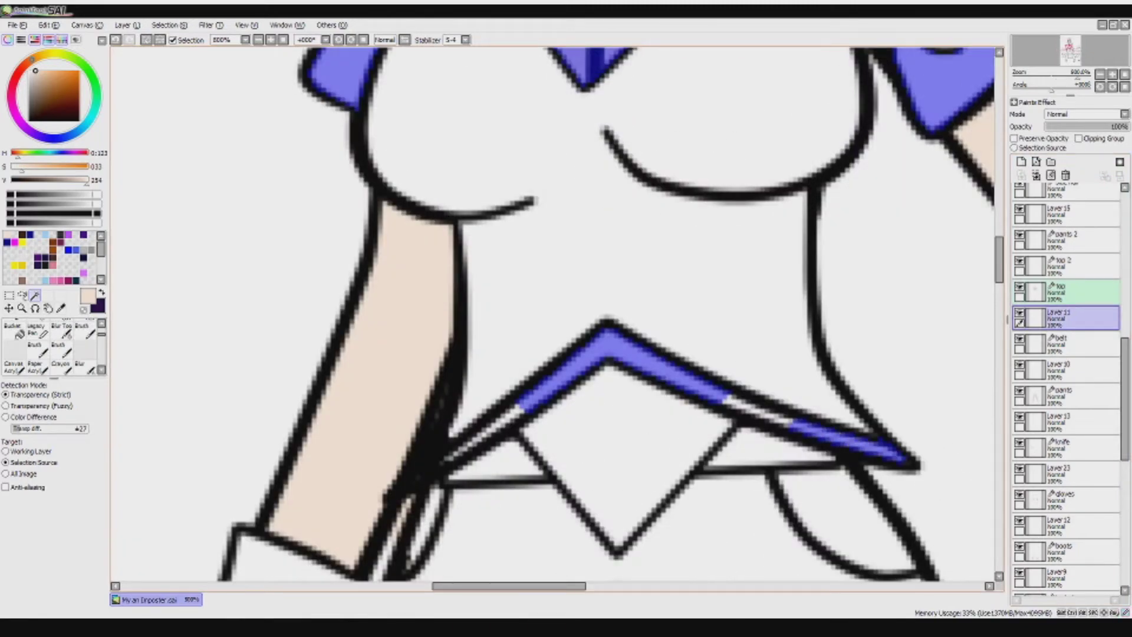
{"action": "left_click", "coordinate": [495, 429]}
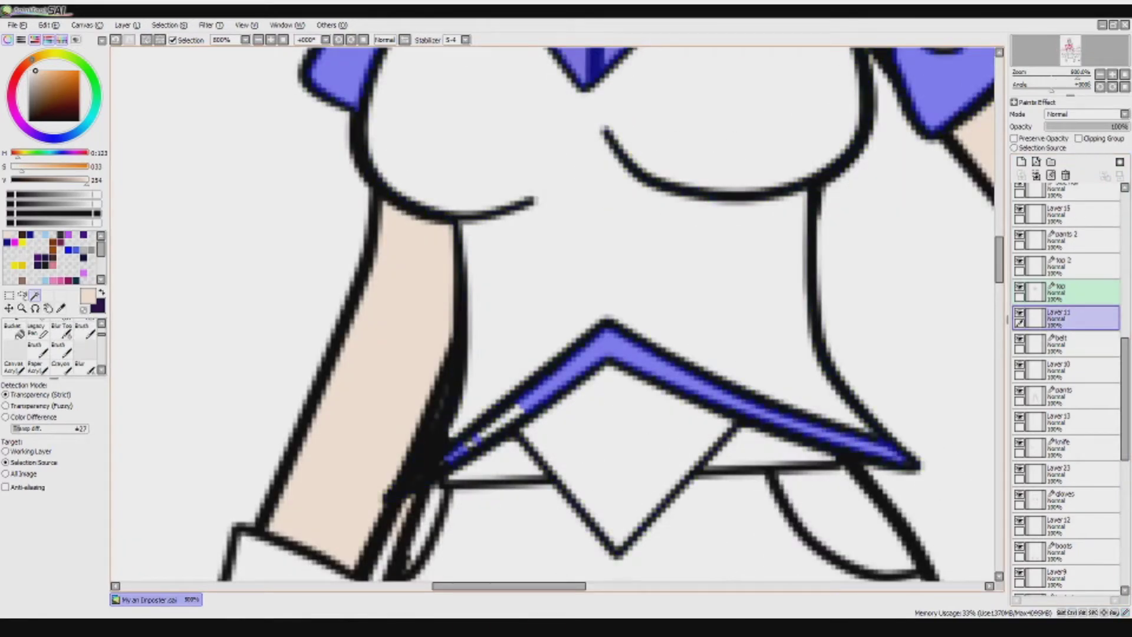
{"action": "scroll", "coordinate": [470, 443], "scroll_direction": "down", "scroll_amount": 2}
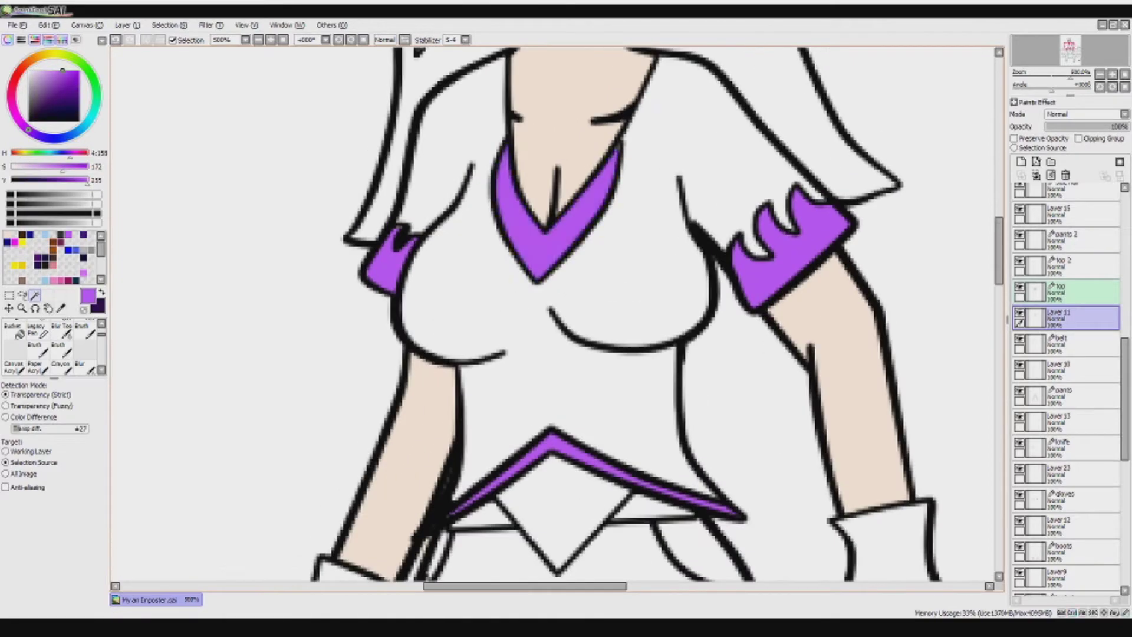
- Fill the main body and sleeves of the top dark grey on Layer 11, including the narrow corner at the hem
{"action": "scroll", "coordinate": [554, 318], "scroll_direction": "down", "scroll_amount": 1}
{"action": "left_click", "coordinate": [590, 377]}
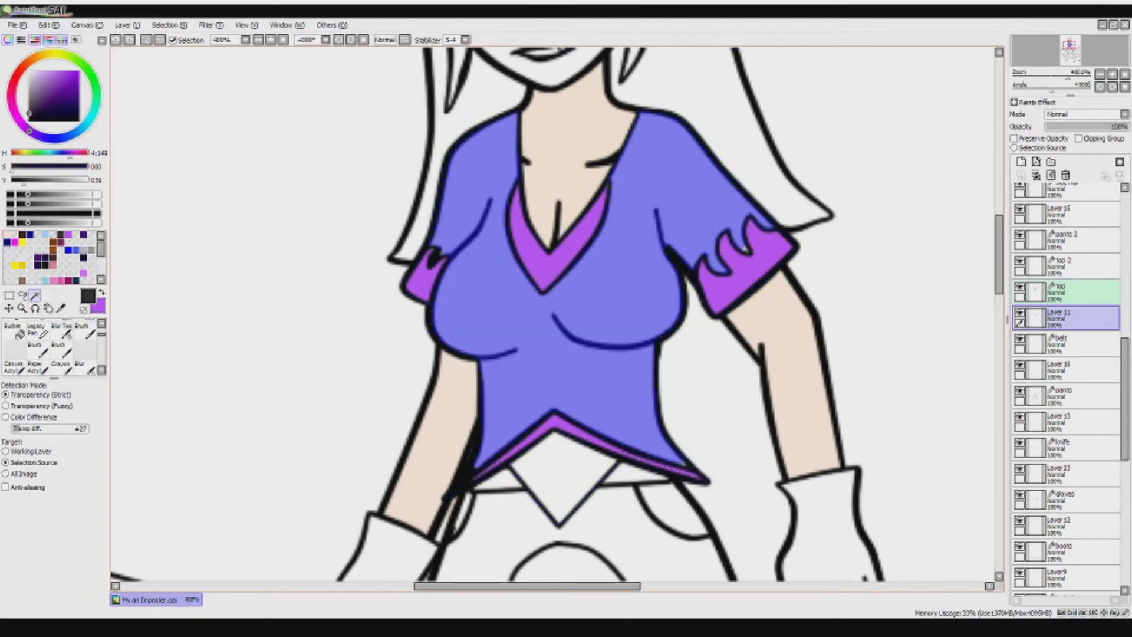
{"action": "scroll", "coordinate": [678, 466], "scroll_direction": "up", "scroll_amount": 3}
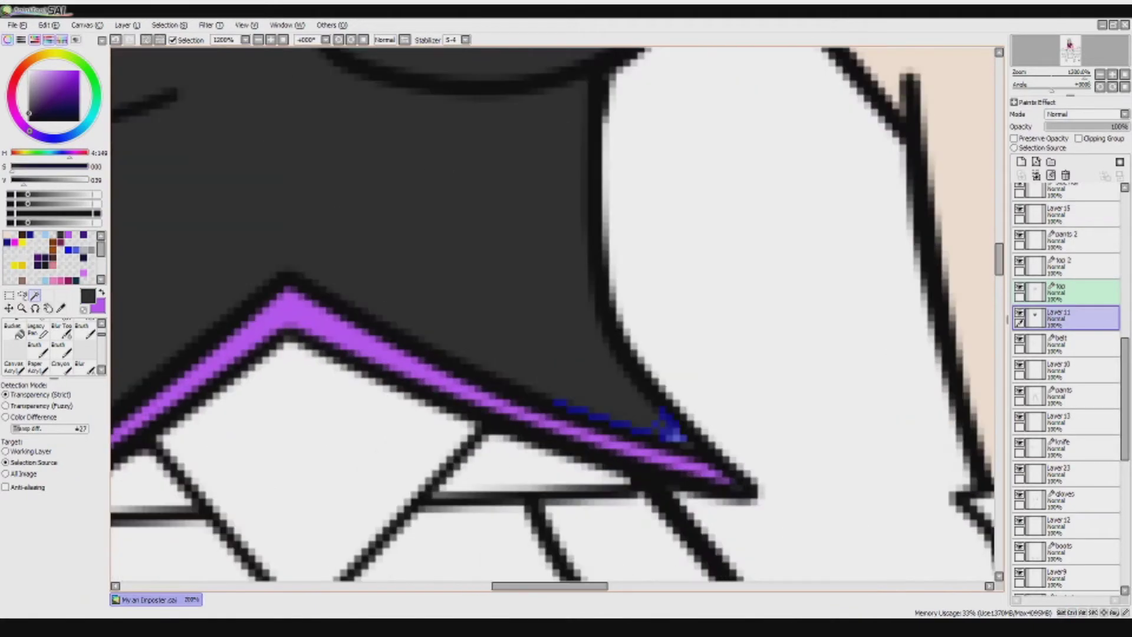
{"action": "scroll", "coordinate": [681, 422], "scroll_direction": "down", "scroll_amount": 5}
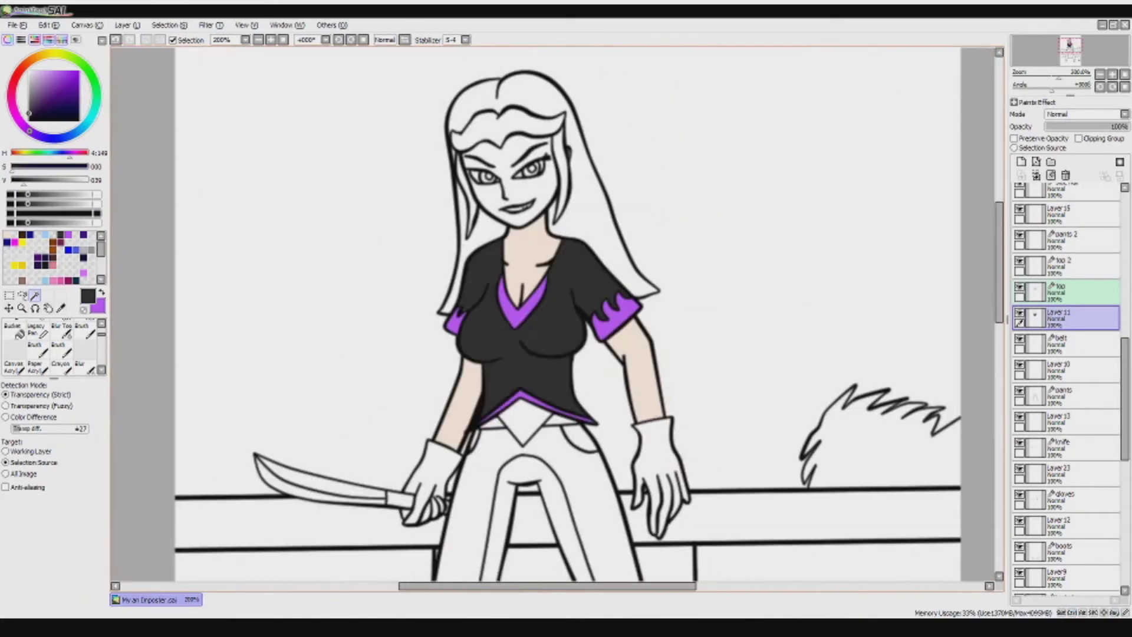
{"action": "scroll", "coordinate": [625, 294], "scroll_direction": "up", "scroll_amount": 3}
{"action": "key", "text": "ctrl+d"}
{"action": "scroll", "coordinate": [581, 275], "scroll_direction": "down", "scroll_amount": 4}
{"action": "scroll", "coordinate": [555, 295], "scroll_direction": "up", "scroll_amount": 4}
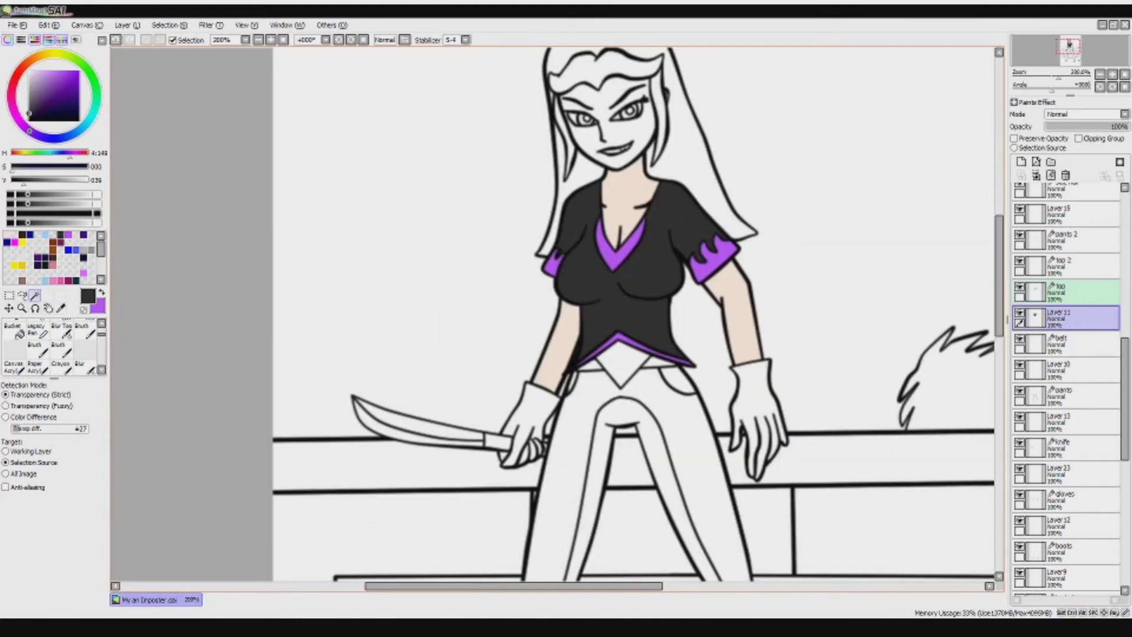
- Lower the hem trim's bottom edge and widen the diamond in the top line art, then refill the trim purple on Layer 11
{"action": "left_click", "coordinate": [1068, 292]}
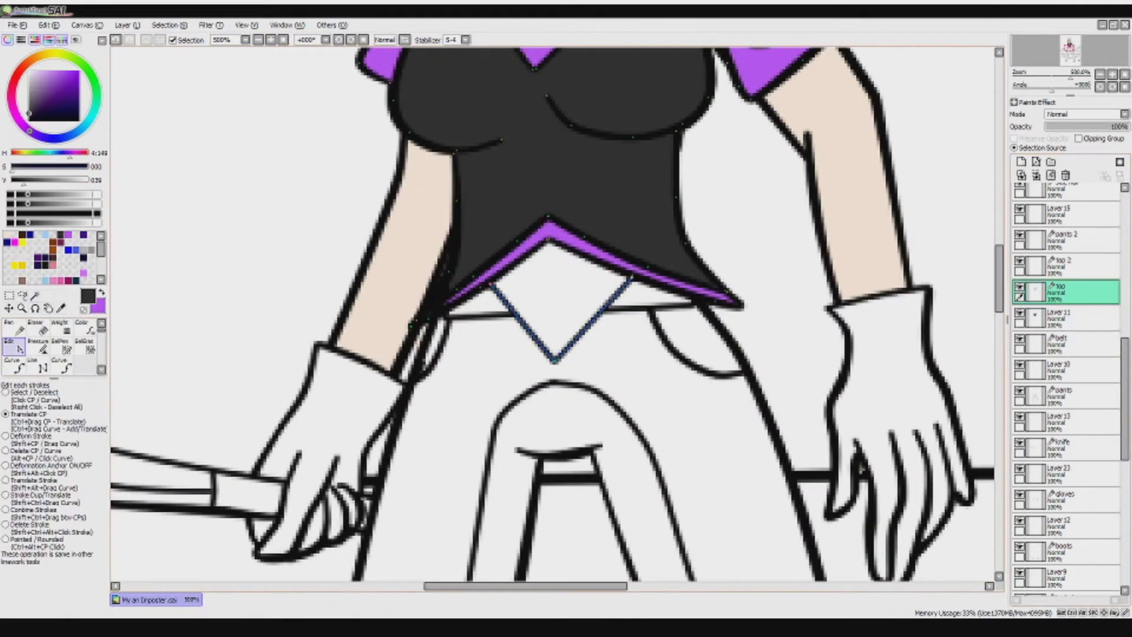
{"action": "left_click_drag", "start_coordinate": [632, 276], "coordinate": [657, 289]}
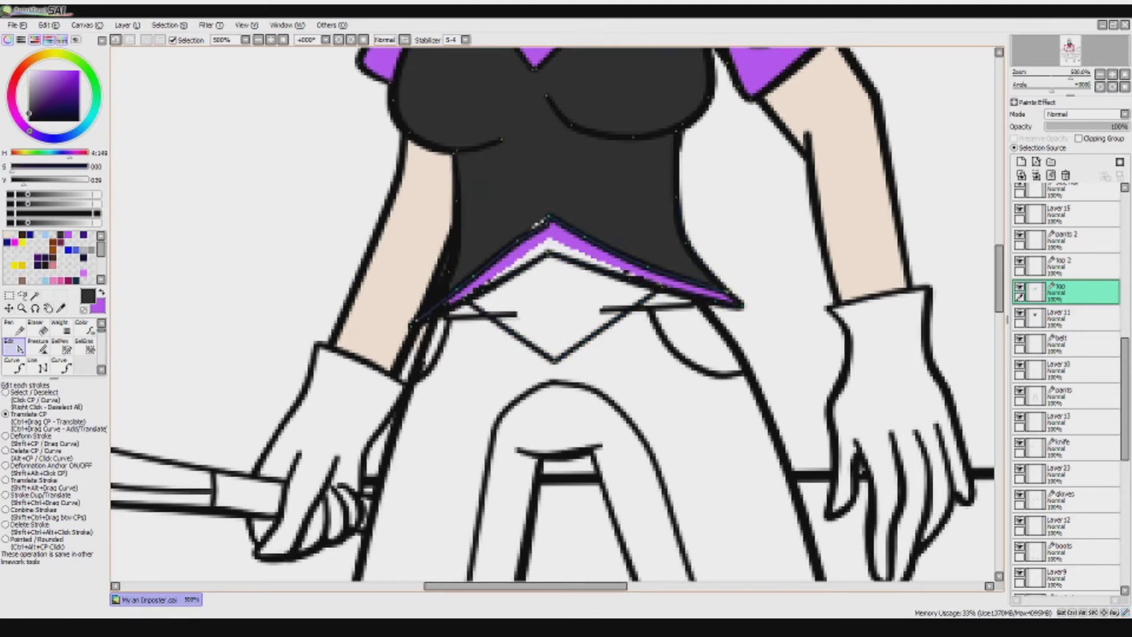
{"action": "left_click", "coordinate": [1062, 319]}
{"action": "left_click", "coordinate": [548, 177]}
{"action": "key", "text": "ctrl+z"}
{"action": "key", "text": "ctrl+z"}
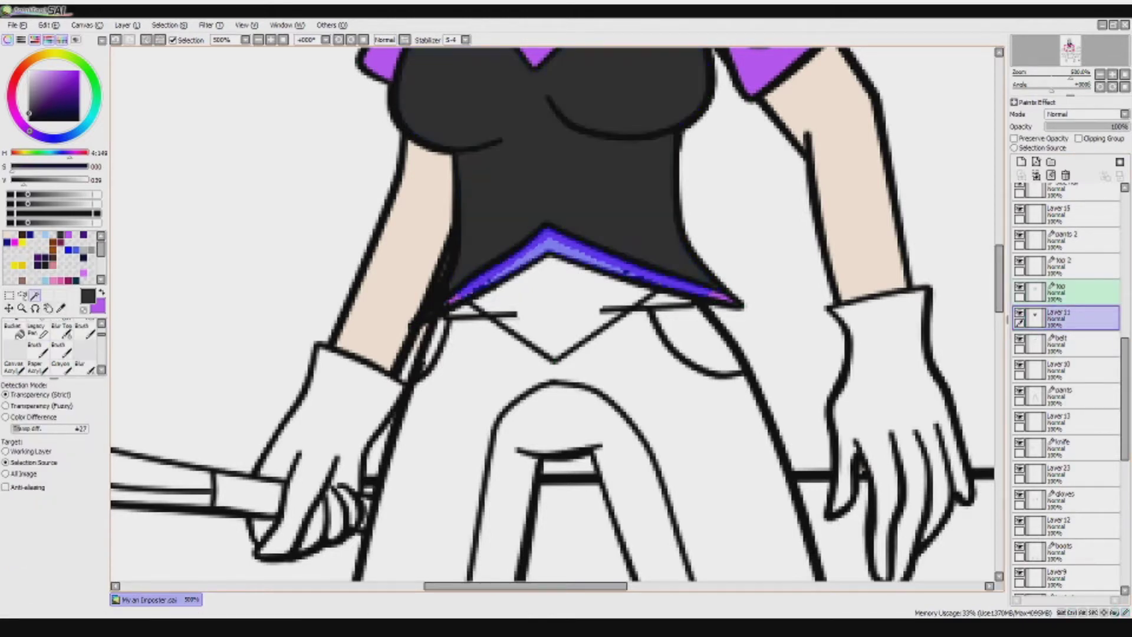
{"action": "key", "text": "ctrl+z"}
- Fill the diamond-shaped flap below the top's hem with dark maroon
{"action": "left_click", "coordinate": [555, 306]}
{"action": "left_click", "coordinate": [46, 99]}
{"action": "left_click", "coordinate": [555, 306]}
{"action": "key", "text": "ctrl+minus"}
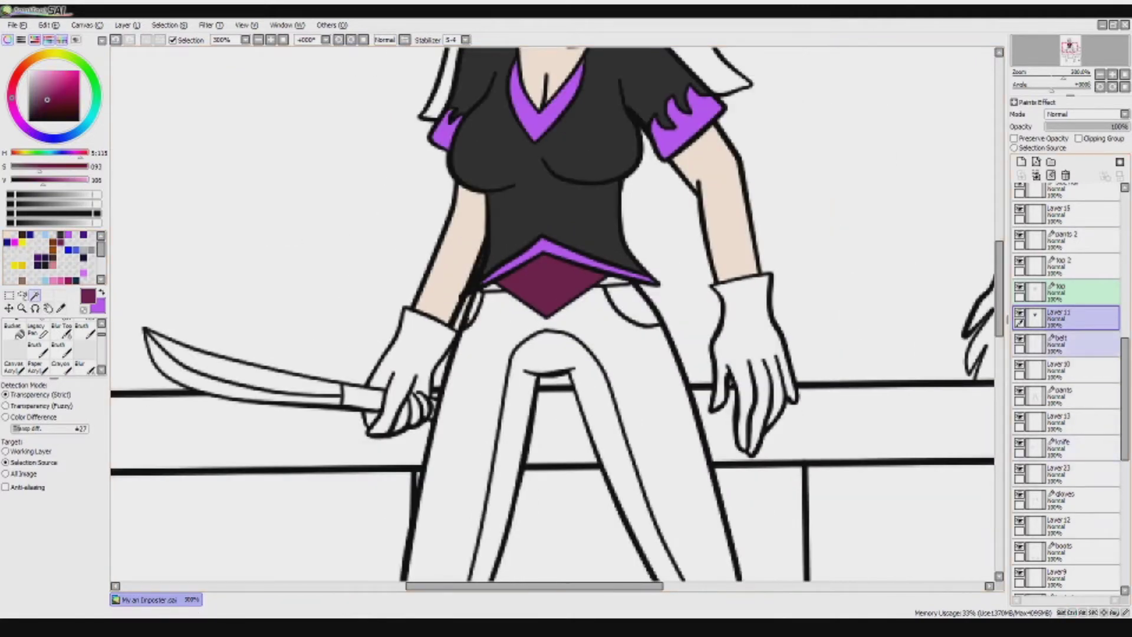
- Select the belt from its line art and fill it light grey on Layer 10, consulting the won't go down reference drawing
{"action": "left_click", "coordinate": [1061, 344]}
{"action": "left_click_drag", "start_coordinate": [484, 289], "coordinate": [629, 273]}
{"action": "left_click", "coordinate": [1061, 369]}
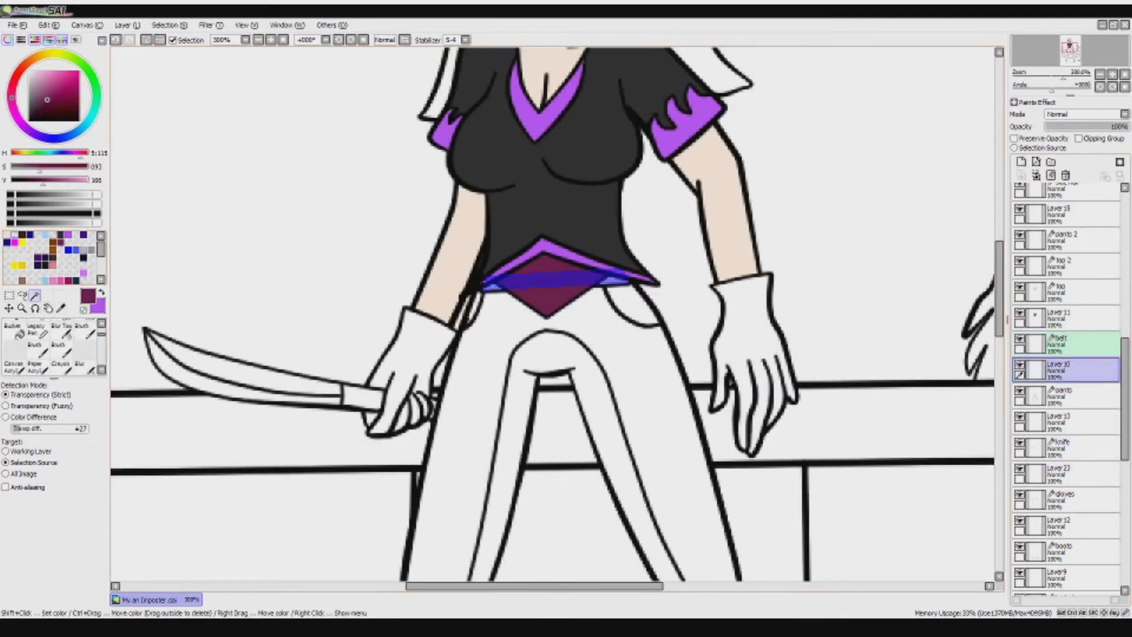
{"action": "key", "text": "alt"}
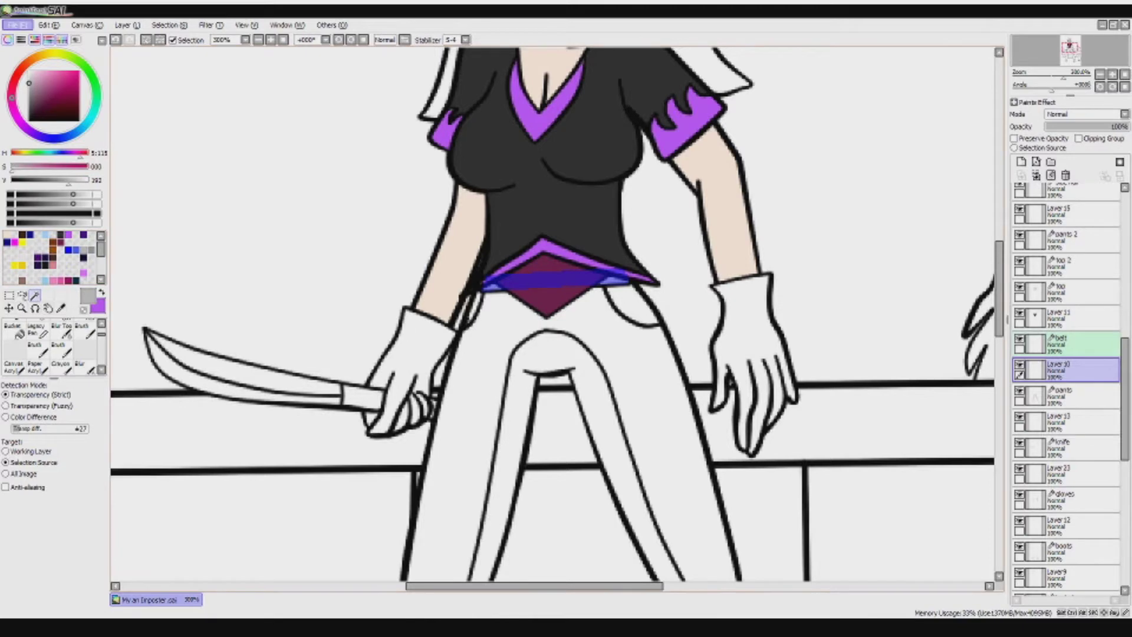
{"action": "key", "text": "ctrl+s"}
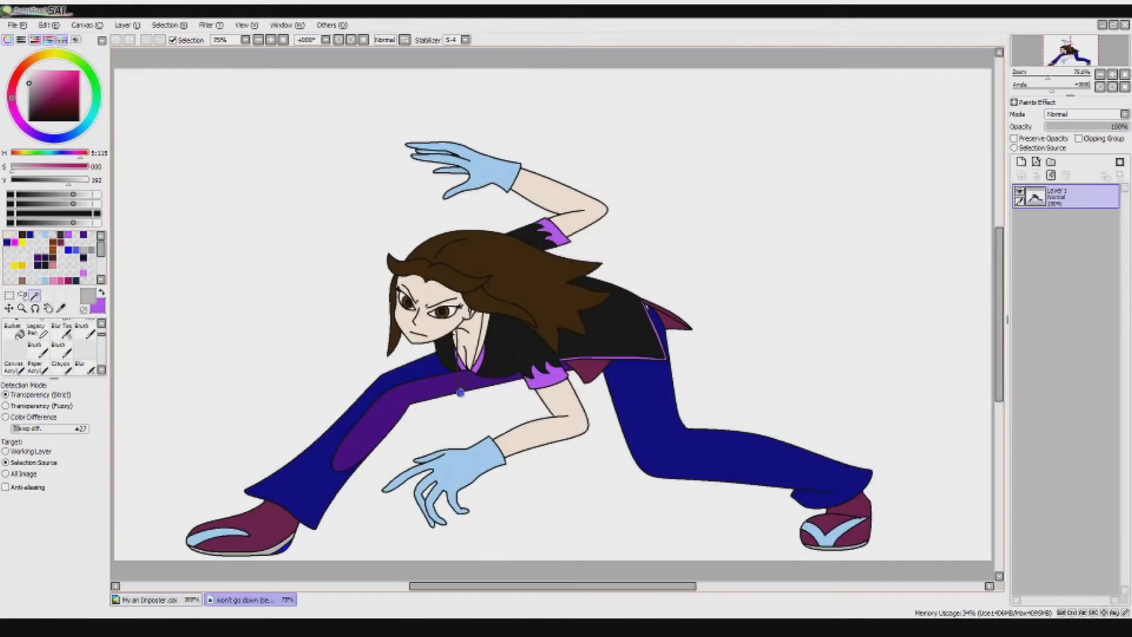
{"action": "scroll", "coordinate": [270, 480], "scroll_direction": "up", "scroll_amount": 2}
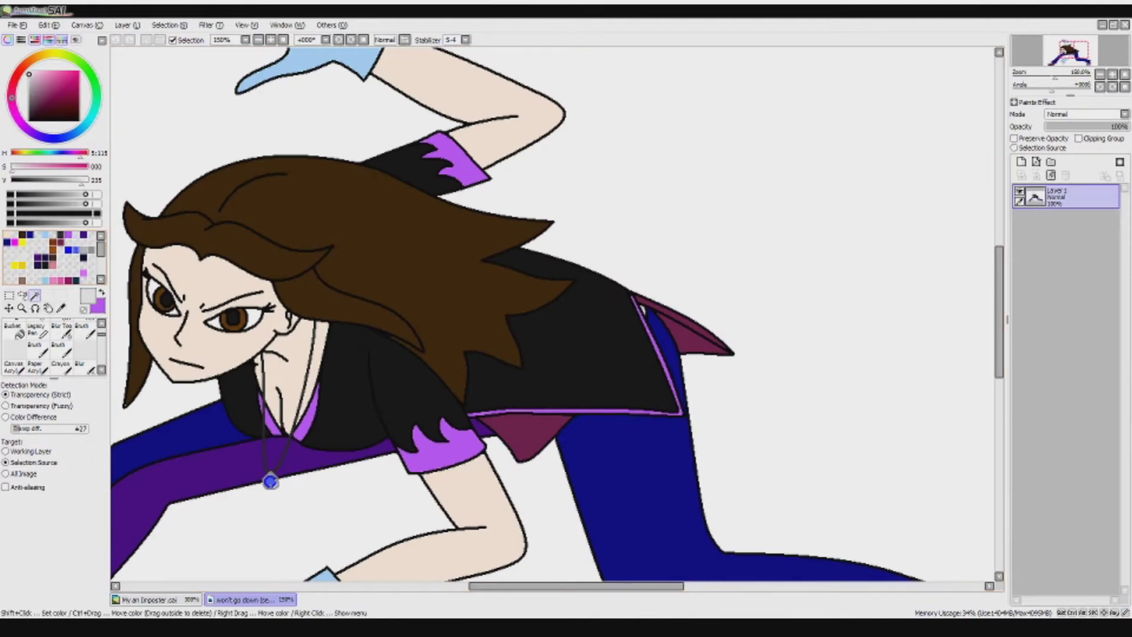
{"action": "left_click", "coordinate": [147, 599]}
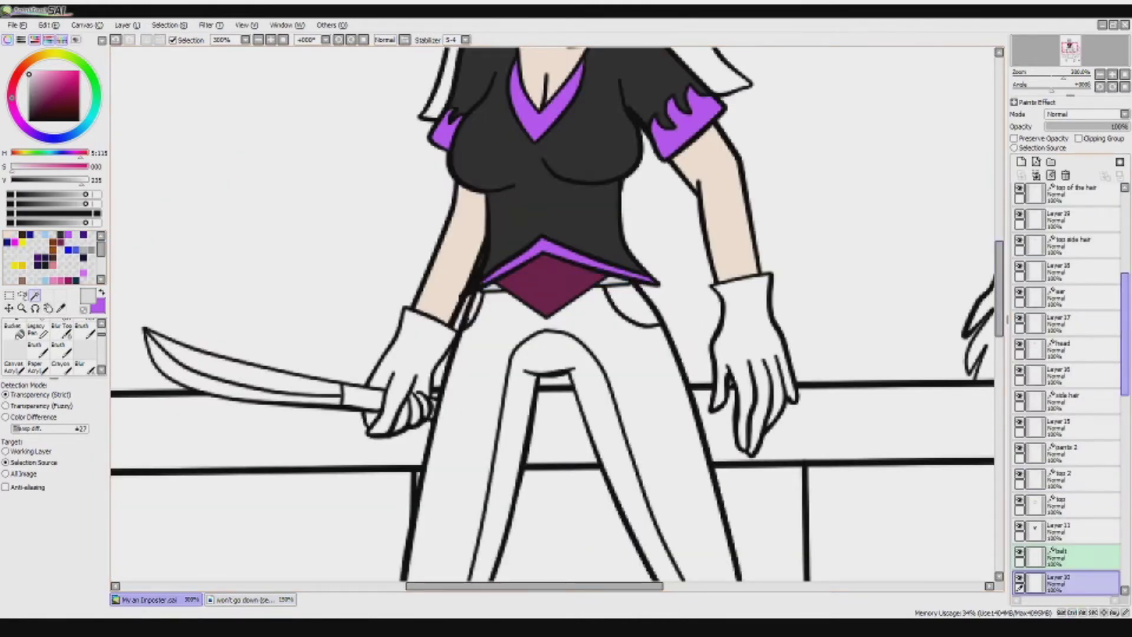
- Select the outer pants panels with the pants line art as selection source and sample navy blue from the reference drawing
{"action": "scroll", "coordinate": [1067, 383], "scroll_direction": "down", "scroll_amount": 4}
{"action": "left_click", "coordinate": [1067, 369]}
{"action": "left_click", "coordinate": [1015, 147]}
{"action": "left_click", "coordinate": [454, 484]}
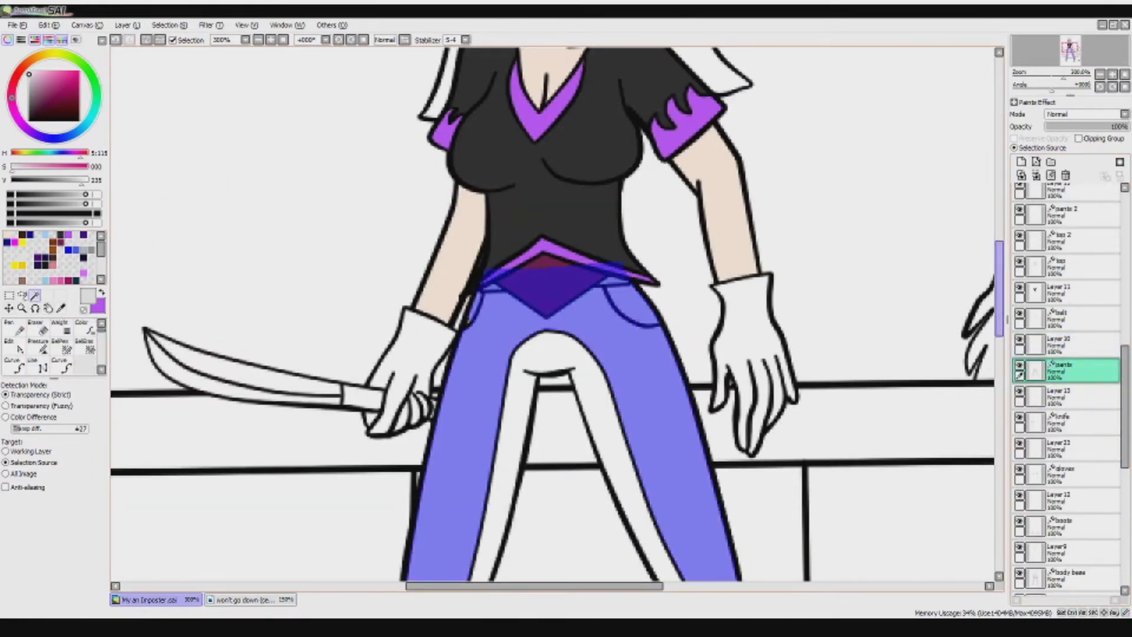
{"action": "scroll", "coordinate": [557, 312], "scroll_direction": "down", "scroll_amount": 10}
{"action": "scroll", "coordinate": [557, 313], "scroll_direction": "up", "scroll_amount": 9}
{"action": "left_click", "coordinate": [247, 600]}
{"action": "left_click", "coordinate": [271, 475], "text": "alt"}
{"action": "left_click", "coordinate": [147, 600]}
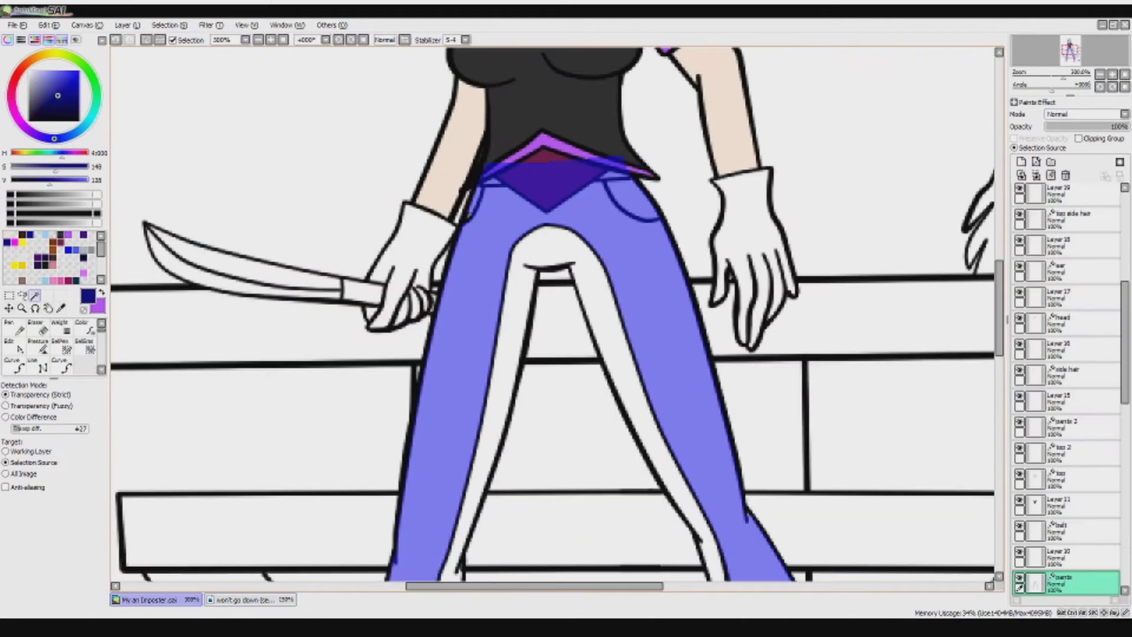
- Fill the outer pants panels navy blue and the inner leg panels dark purple on Layer 13
{"action": "left_click", "coordinate": [1021, 161]}
{"action": "left_click", "coordinate": [18, 333]}
{"action": "left_click", "coordinate": [566, 413]}
{"action": "left_click", "coordinate": [640, 413]}
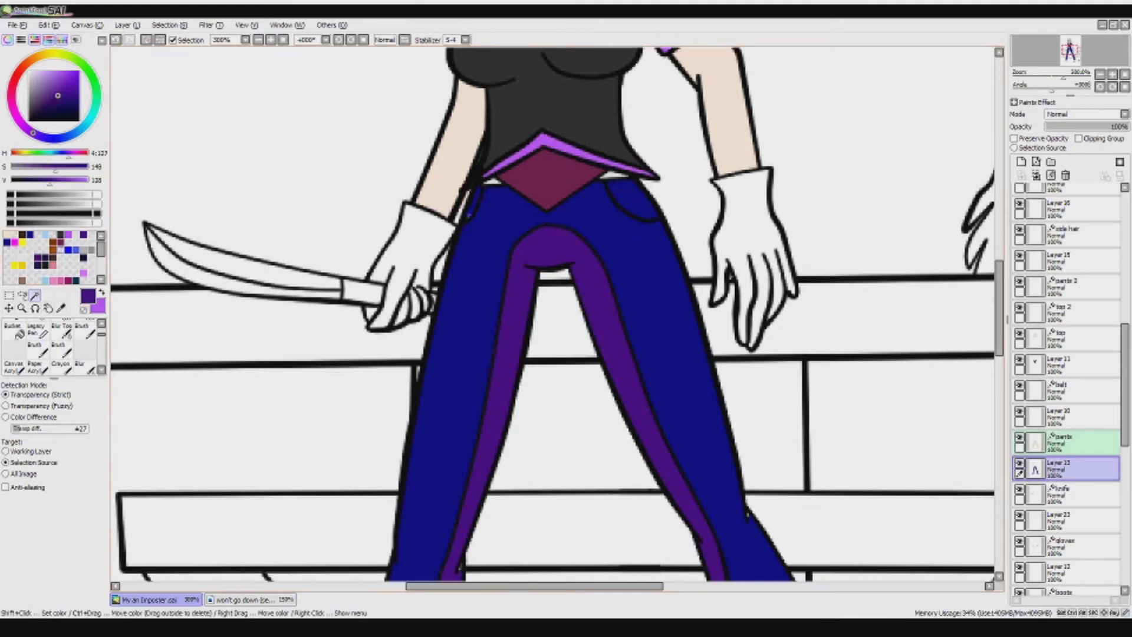
{"action": "left_click", "coordinate": [472, 413], "text": "alt"}
{"action": "left_click_drag", "start_coordinate": [1000, 307], "coordinate": [1000, 286]}
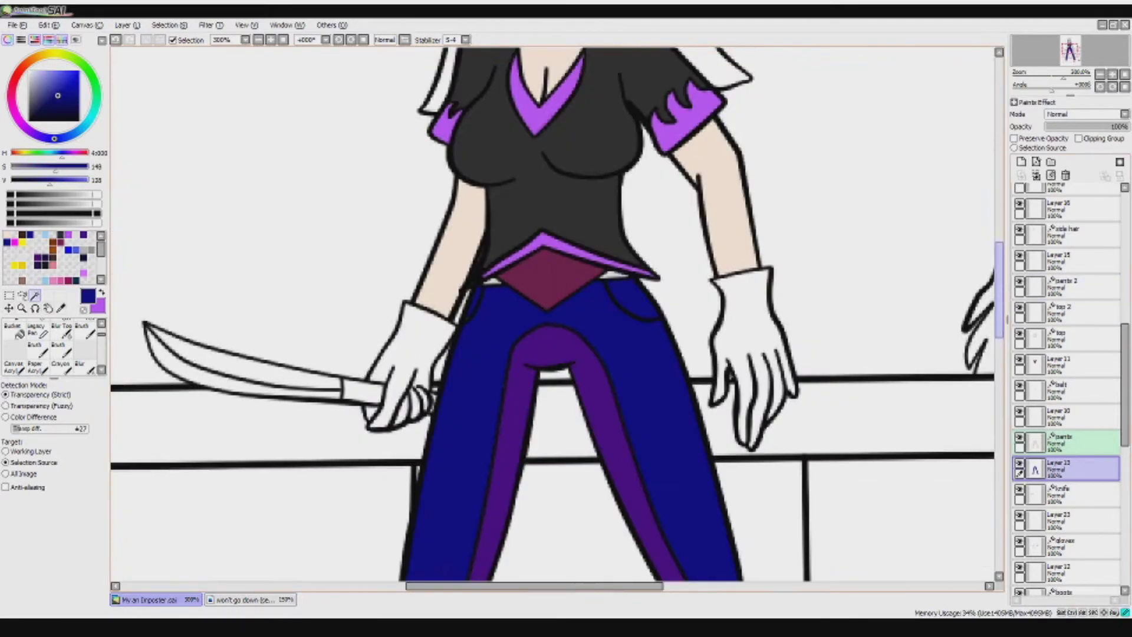
- Using the knife line art as selection source, fill the handle dark grey and the blade light grey on Layer 23
{"action": "scroll", "coordinate": [1068, 389], "scroll_direction": "down", "scroll_amount": 3}
{"action": "scroll", "coordinate": [1067, 390], "scroll_direction": "down", "scroll_amount": 4}
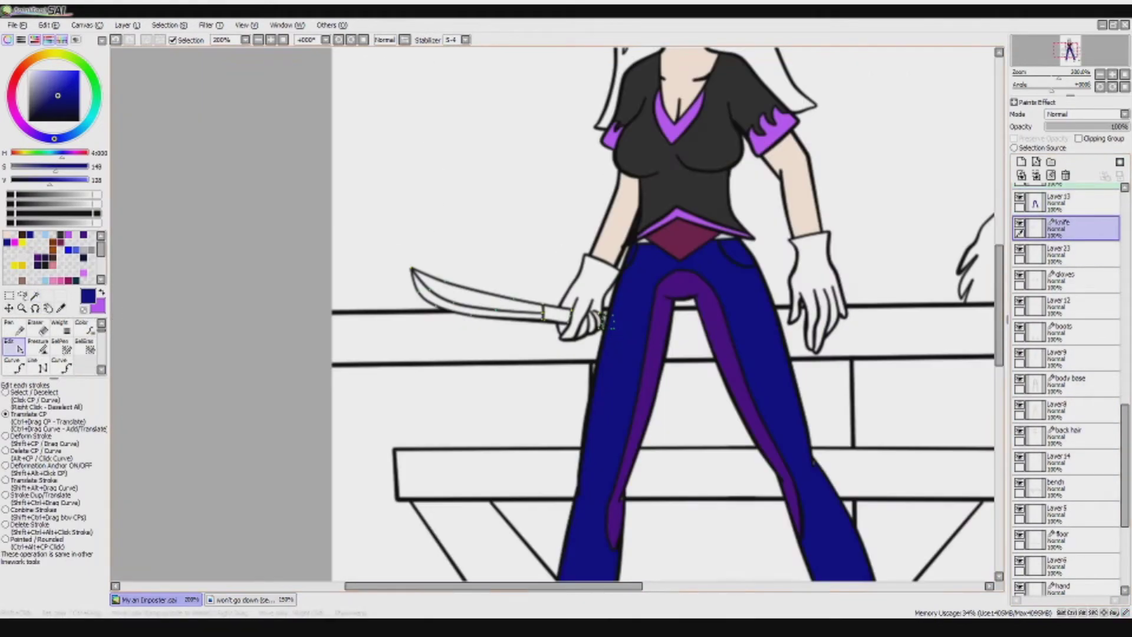
{"action": "left_click", "coordinate": [36, 295]}
{"action": "left_click", "coordinate": [586, 303]}
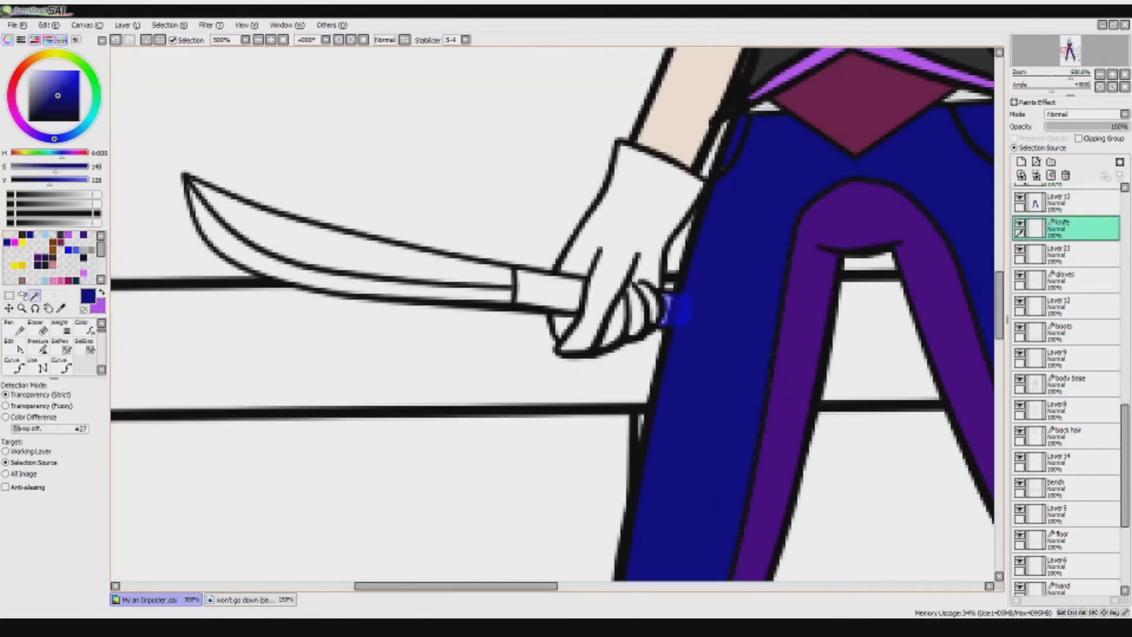
{"action": "left_click", "coordinate": [554, 283]}
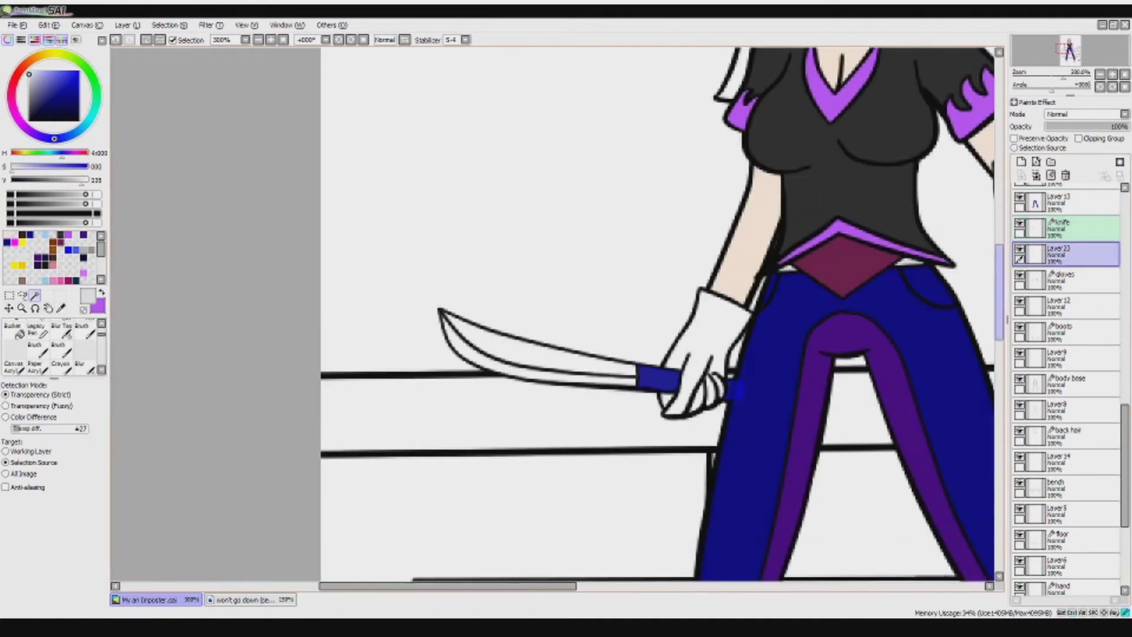
{"action": "left_click", "coordinate": [571, 354]}
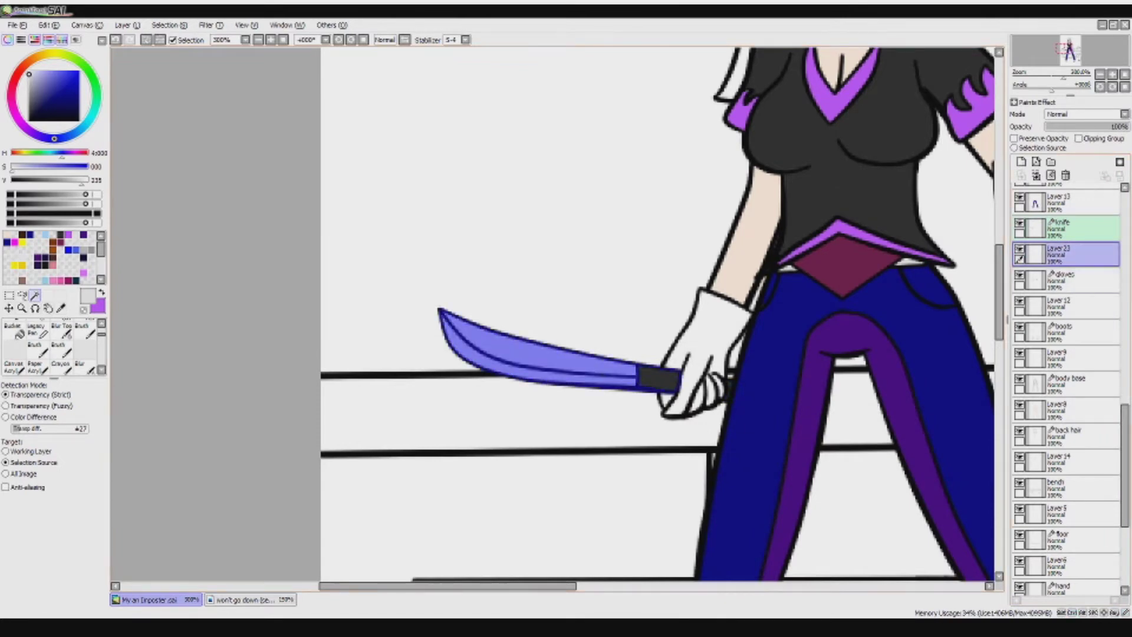
{"action": "key", "text": "ctrl+d"}
{"action": "scroll", "coordinate": [660, 378], "scroll_direction": "up", "scroll_amount": 5}
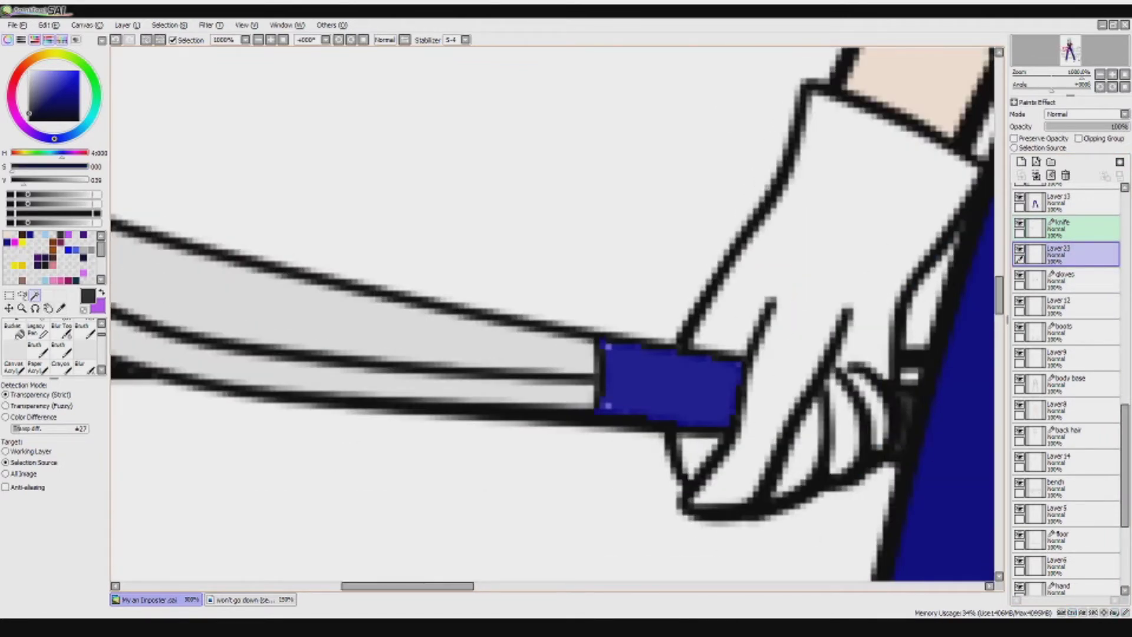
{"action": "scroll", "coordinate": [699, 371], "scroll_direction": "down", "scroll_amount": 6}
- Using the gloves line art as selection source, fill both gloves light blue on Layer 12
{"action": "left_click", "coordinate": [46, 71]}
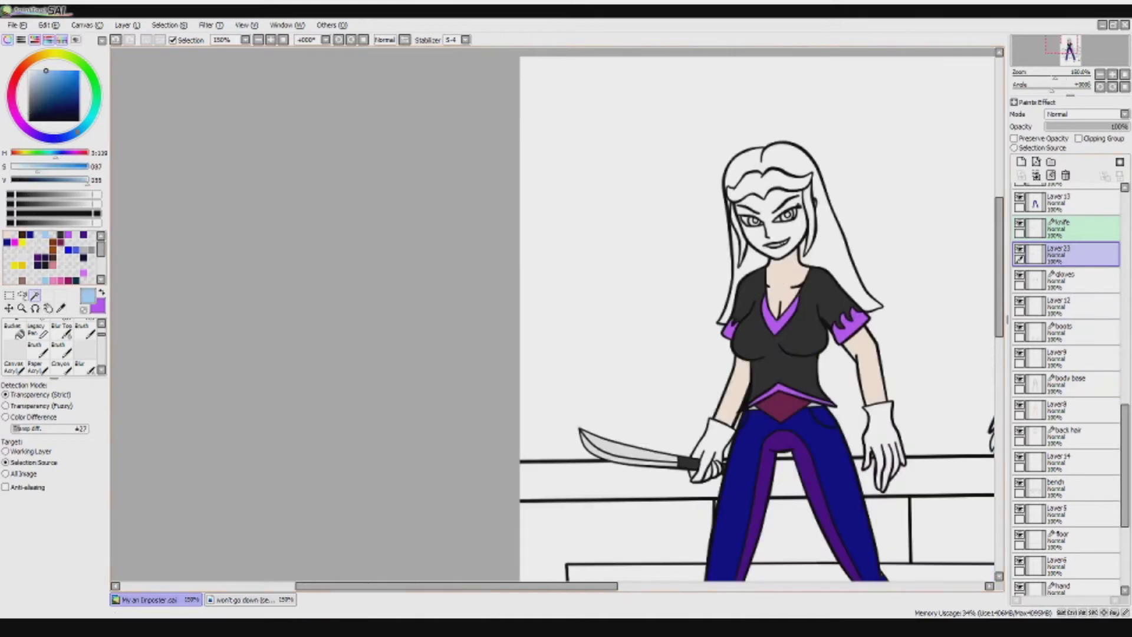
{"action": "left_click", "coordinate": [1067, 280]}
{"action": "left_click", "coordinate": [1015, 147]}
{"action": "left_click", "coordinate": [1066, 306]}
{"action": "scroll", "coordinate": [793, 474], "scroll_direction": "up", "scroll_amount": 2}
{"action": "left_click", "coordinate": [967, 413]}
{"action": "scroll", "coordinate": [912, 413], "scroll_direction": "right", "scroll_amount": 2}
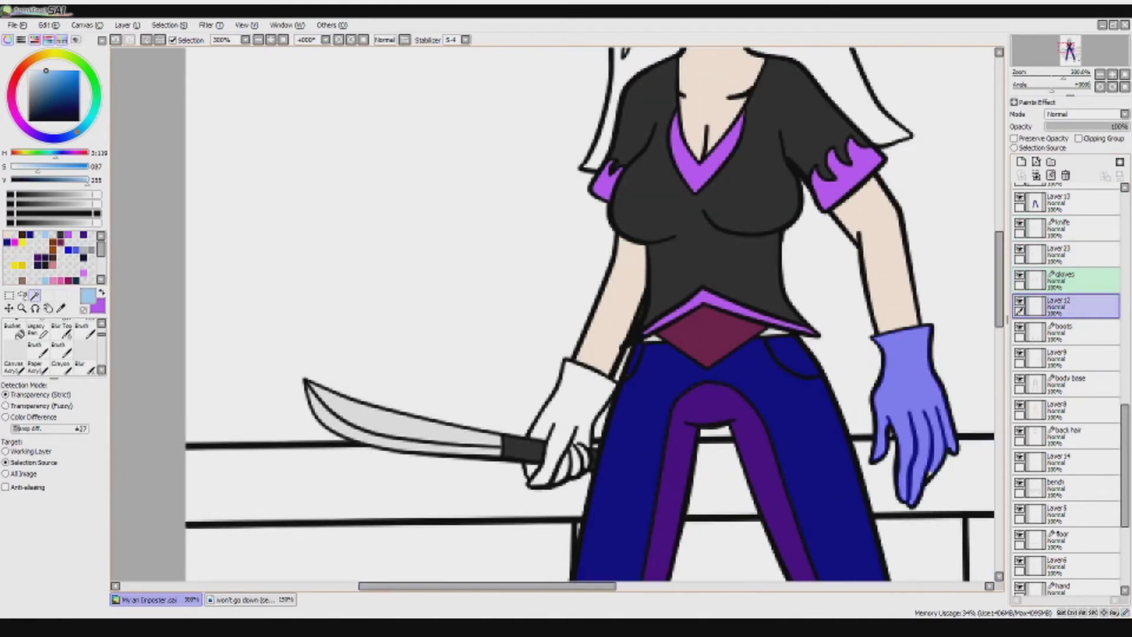
{"action": "left_click", "coordinate": [575, 407]}
{"action": "scroll", "coordinate": [590, 312], "scroll_direction": "down", "scroll_amount": 2}
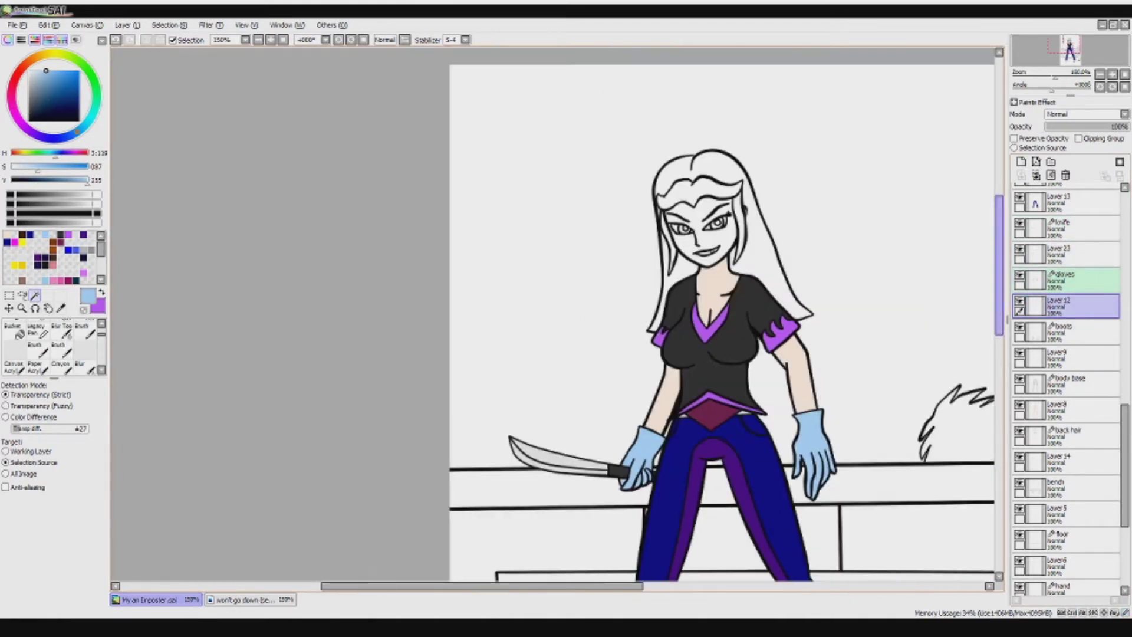
- Set the boots line art as selection source and select both boots for colouring on Layer 9
{"action": "scroll", "coordinate": [725, 312], "scroll_direction": "down", "scroll_amount": 3}
{"action": "left_click", "coordinate": [1067, 331]}
{"action": "left_click", "coordinate": [1014, 147]}
{"action": "left_click", "coordinate": [1066, 358]}
{"action": "left_click", "coordinate": [852, 539]}
{"action": "scroll", "coordinate": [852, 489], "scroll_direction": "up", "scroll_amount": 2}
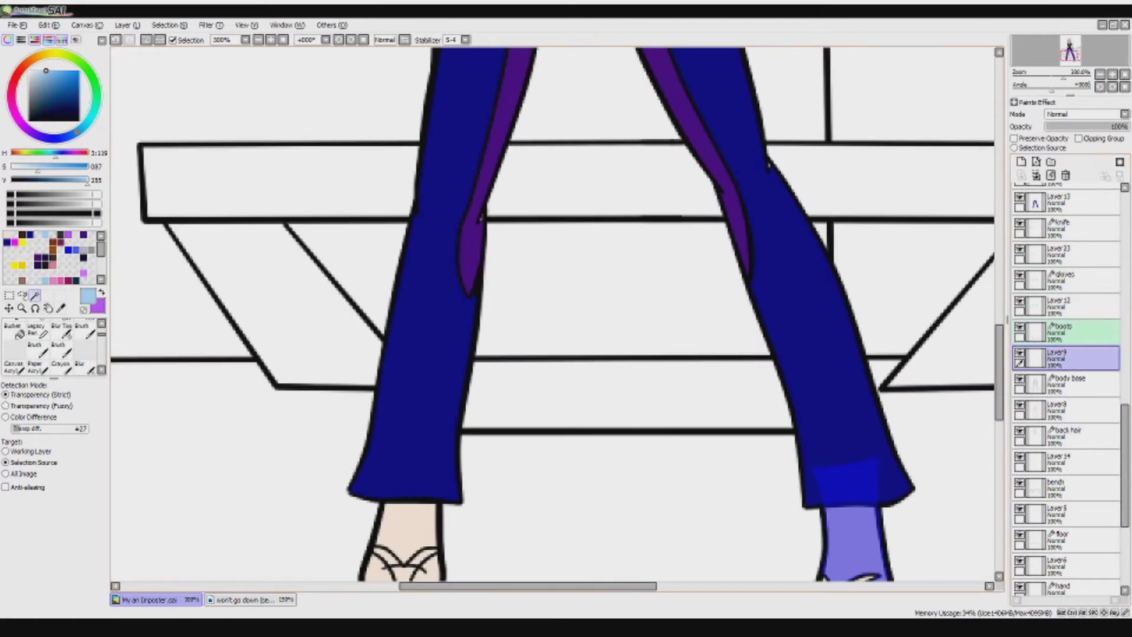
{"action": "scroll", "coordinate": [707, 318], "scroll_direction": "down", "scroll_amount": 3}
{"action": "left_click", "coordinate": [401, 354]}
- Fill the boots maroon and their straps light blue on Layer 9, matching the colours in the reference drawing
{"action": "left_click", "coordinate": [241, 600]}
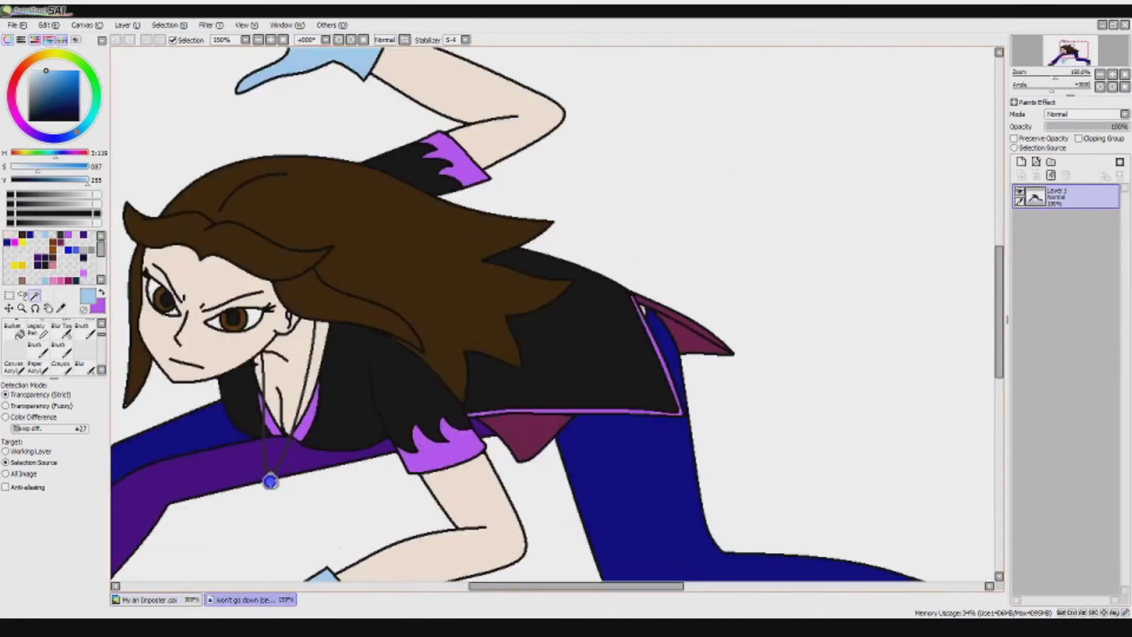
{"action": "scroll", "coordinate": [589, 295], "scroll_direction": "down", "scroll_amount": 1}
{"action": "left_click", "coordinate": [148, 600]}
{"action": "key", "text": "ctrl+d"}
{"action": "left_click", "coordinate": [242, 600]}
{"action": "left_click", "coordinate": [525, 342], "text": "alt"}
{"action": "left_click", "coordinate": [148, 600]}
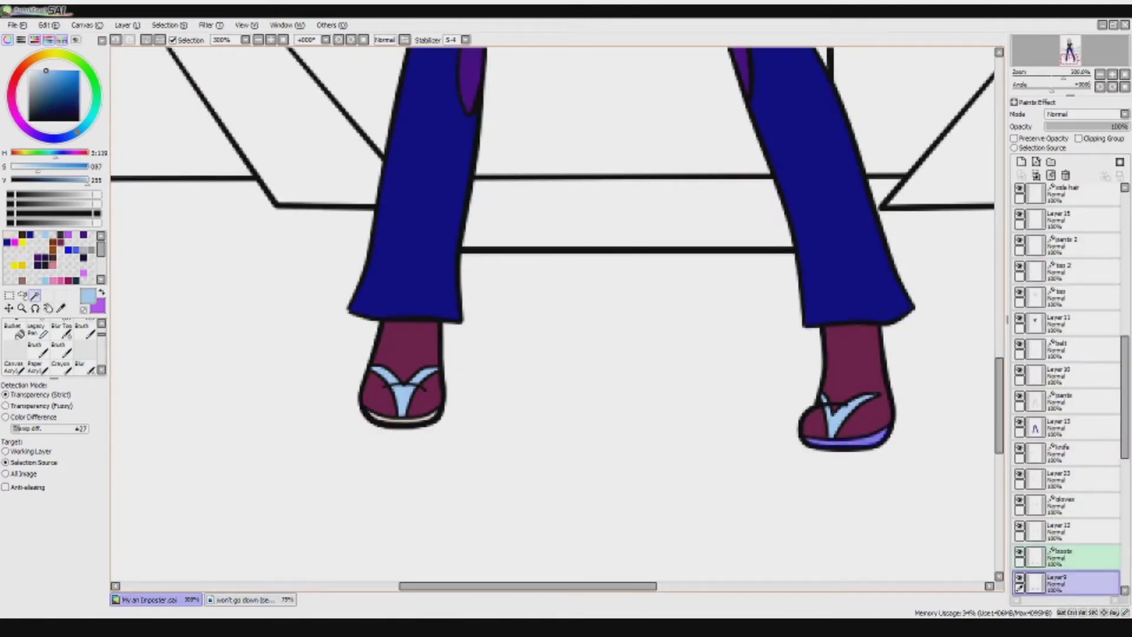
- Fill the soles of both boots light grey to match the reference drawing, and touch up the trousers' colour on Layer 13
{"action": "left_click", "coordinate": [403, 420]}
{"action": "scroll", "coordinate": [404, 407], "scroll_direction": "down", "scroll_amount": 3}
{"action": "scroll", "coordinate": [404, 407], "scroll_direction": "up", "scroll_amount": 6}
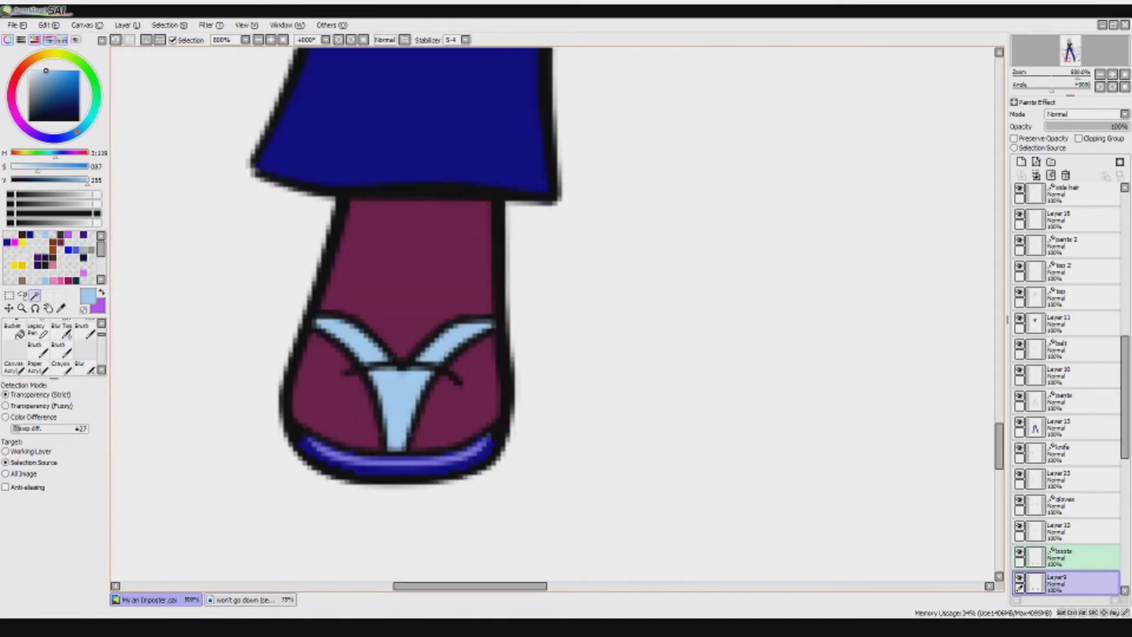
{"action": "scroll", "coordinate": [552, 312], "scroll_direction": "down", "scroll_amount": 3}
{"action": "scroll", "coordinate": [767, 412], "scroll_direction": "up", "scroll_amount": 5}
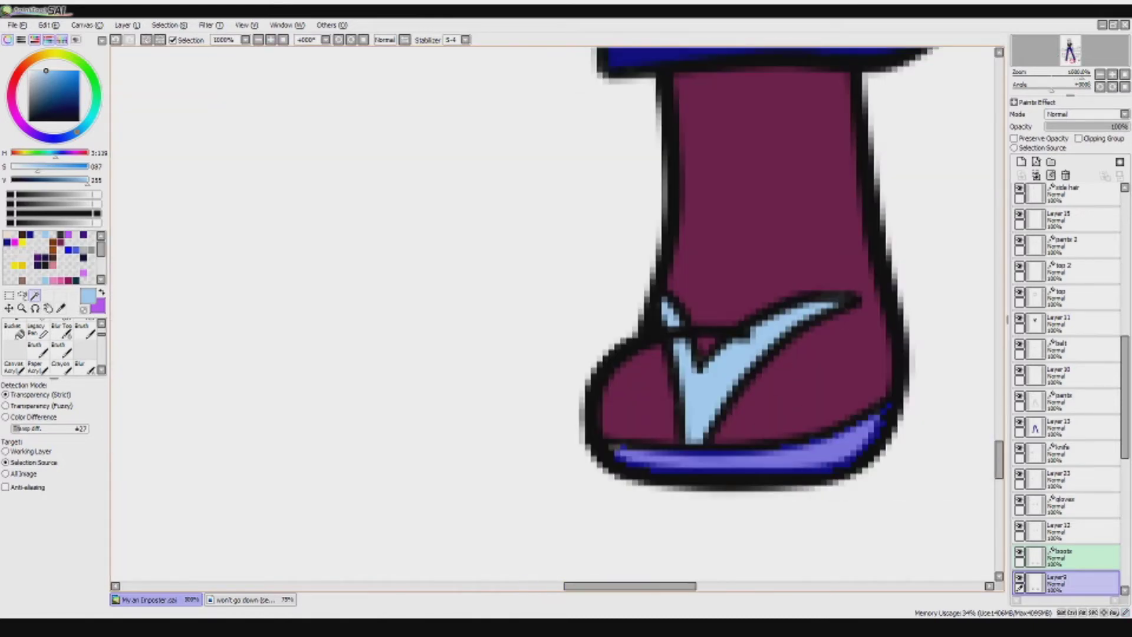
{"action": "left_click", "coordinate": [251, 600]}
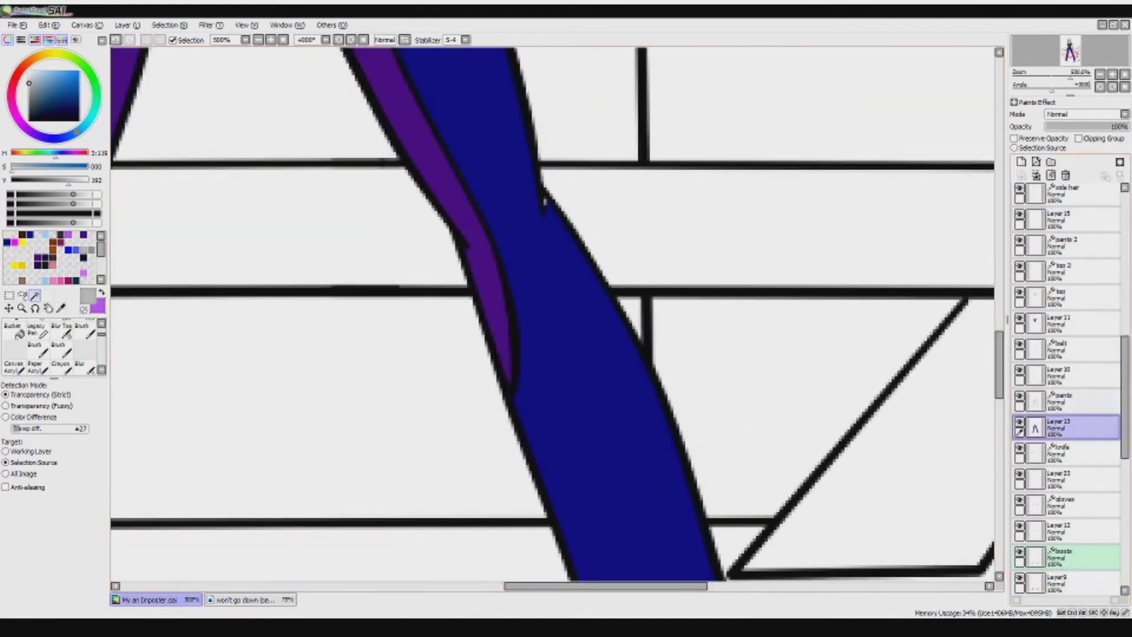
{"action": "left_click", "coordinate": [544, 200], "text": "alt"}
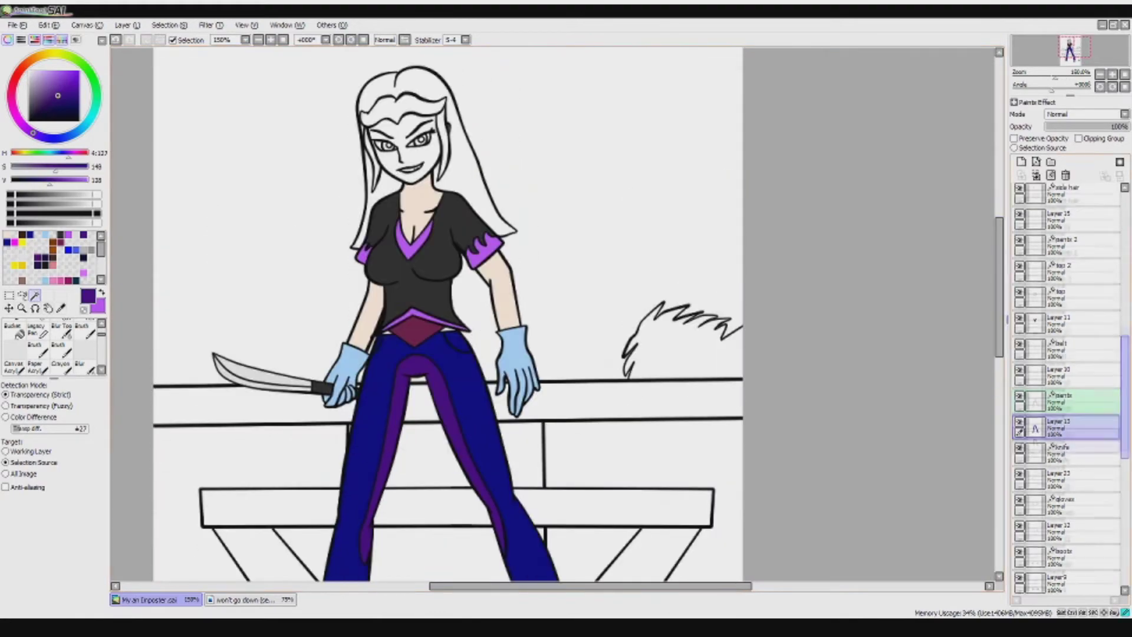
- On the body base linework, shift the bare elbow's control point and thin the forearm and shoulder lines by reducing their stroke pressure
{"action": "scroll", "coordinate": [1067, 389], "scroll_direction": "down", "scroll_amount": 10}
{"action": "left_click", "coordinate": [1067, 347]}
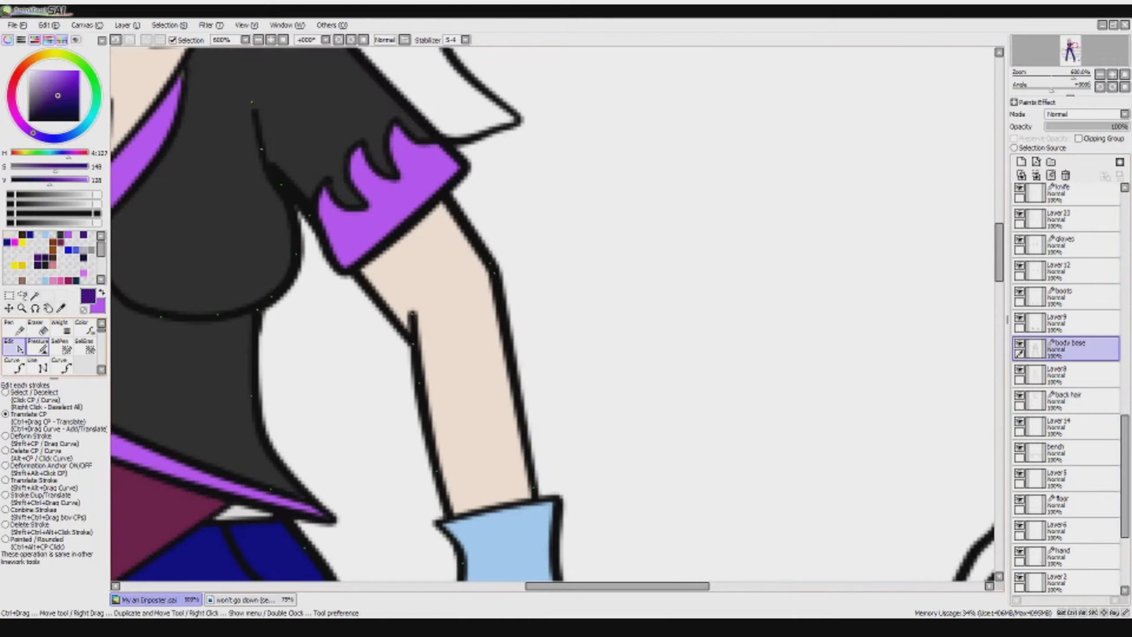
{"action": "left_click_drag", "start_coordinate": [495, 263], "coordinate": [498, 248]}
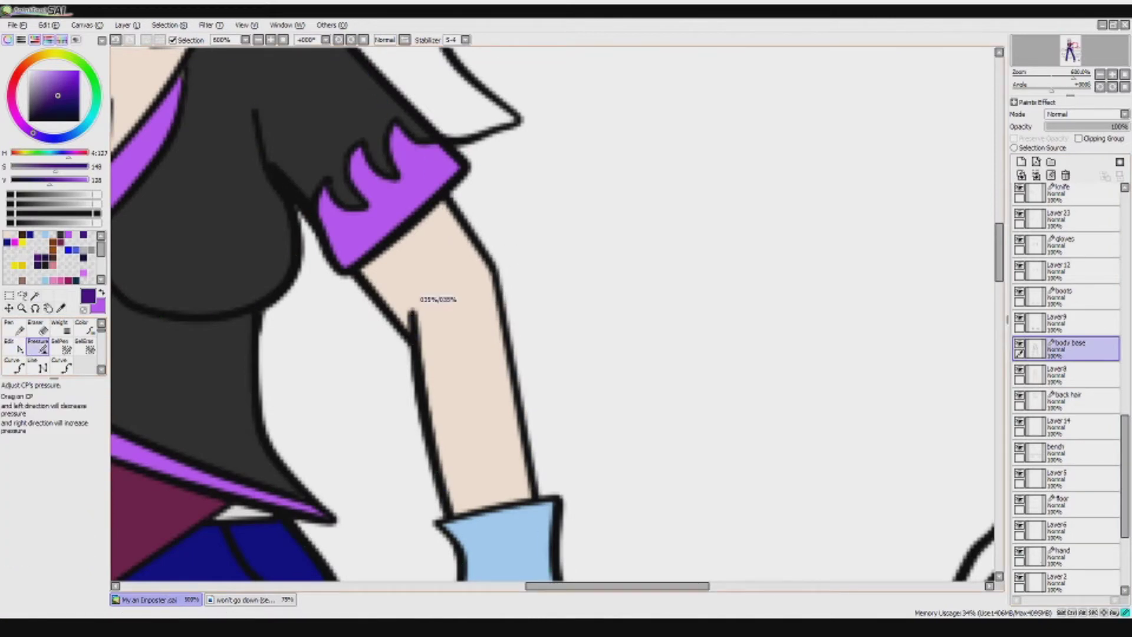
{"action": "left_click_drag", "start_coordinate": [431, 368], "coordinate": [426, 370]}
{"action": "left_click_drag", "start_coordinate": [445, 458], "coordinate": [445, 458]}
{"action": "left_click_drag", "start_coordinate": [319, 203], "coordinate": [319, 203]}
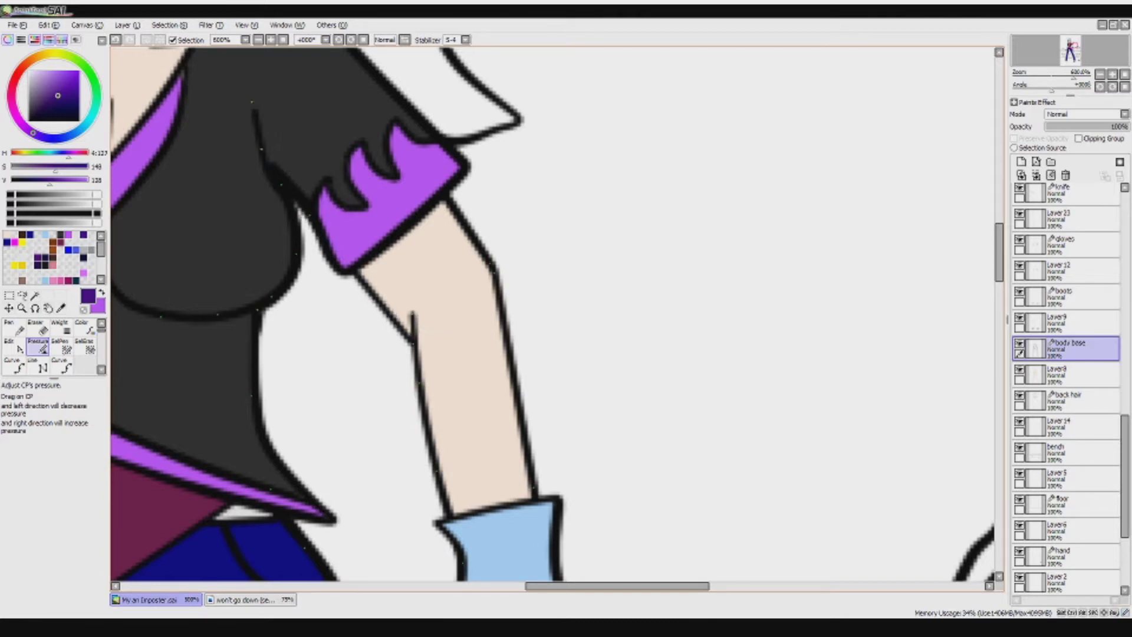
{"action": "left_click_drag", "start_coordinate": [260, 145], "coordinate": [261, 144]}
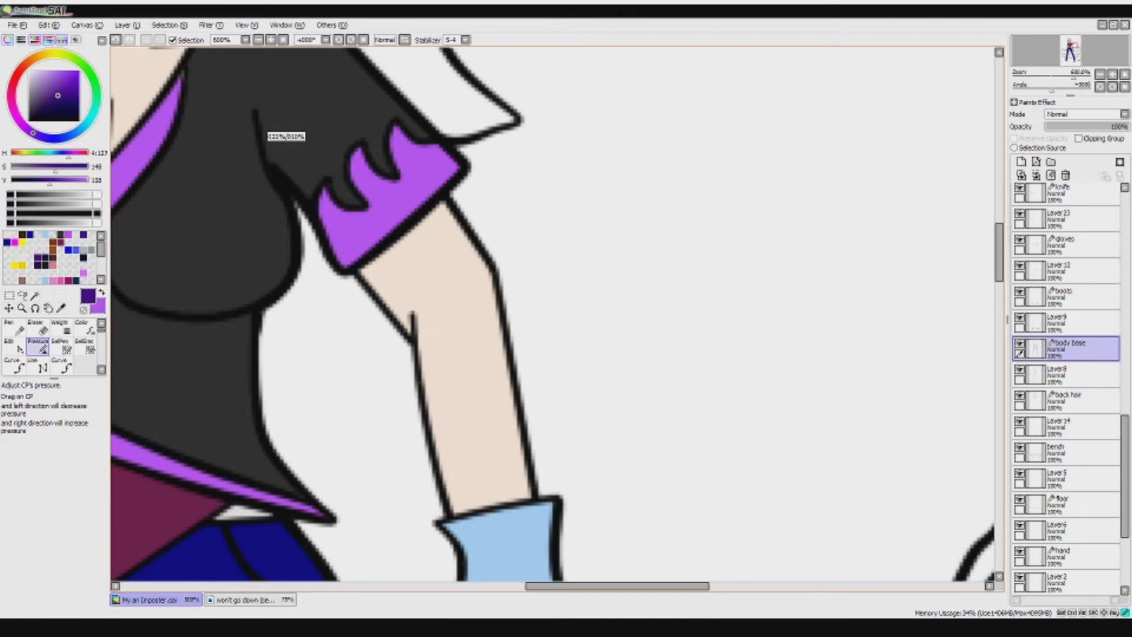
- Sample the skin tone, set the body base linework as selection source and touch up the arm's fill on Layer 8
{"action": "key", "text": "w"}
{"action": "left_click", "coordinate": [445, 269]}
{"action": "left_click", "coordinate": [1036, 161]}
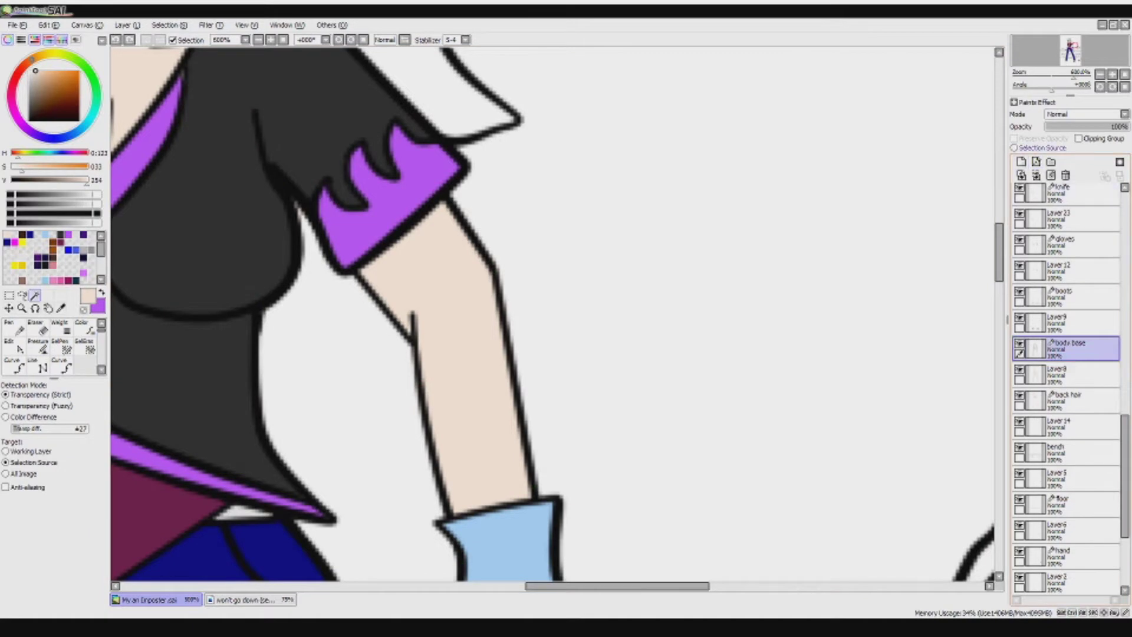
{"action": "left_click", "coordinate": [1067, 374]}
{"action": "key", "text": "ctrl+minus"}
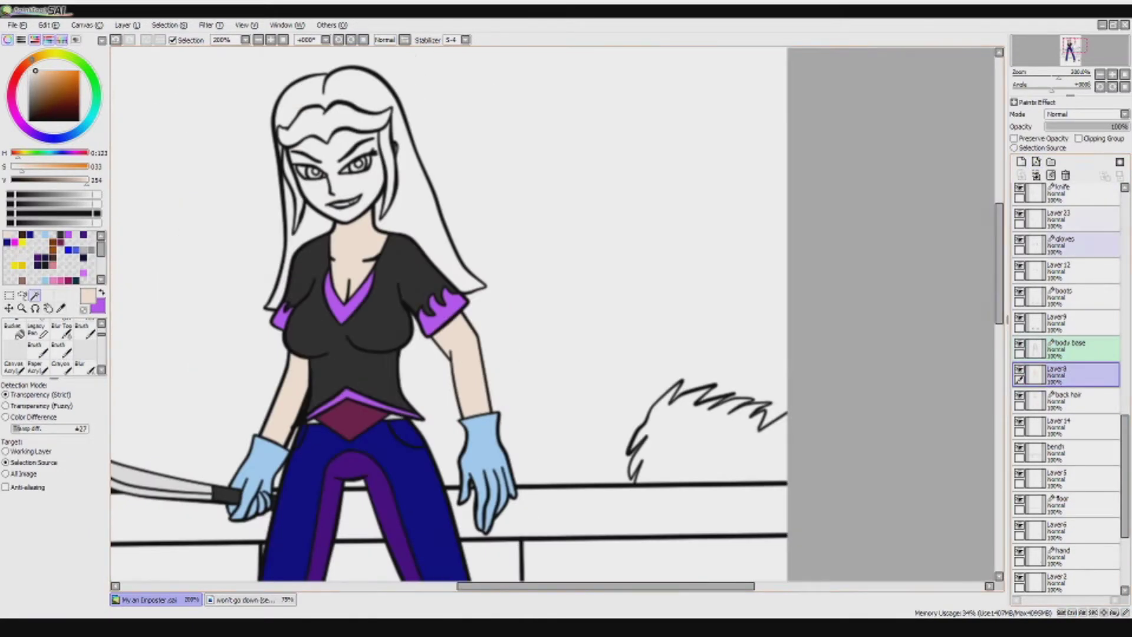
- Using the back hair line art as selection source, fill the long hair on Layer 14 with dark brown sampled from the reference drawing
{"action": "scroll", "coordinate": [1067, 389], "scroll_direction": "down", "scroll_amount": 5}
{"action": "left_click", "coordinate": [1067, 250]}
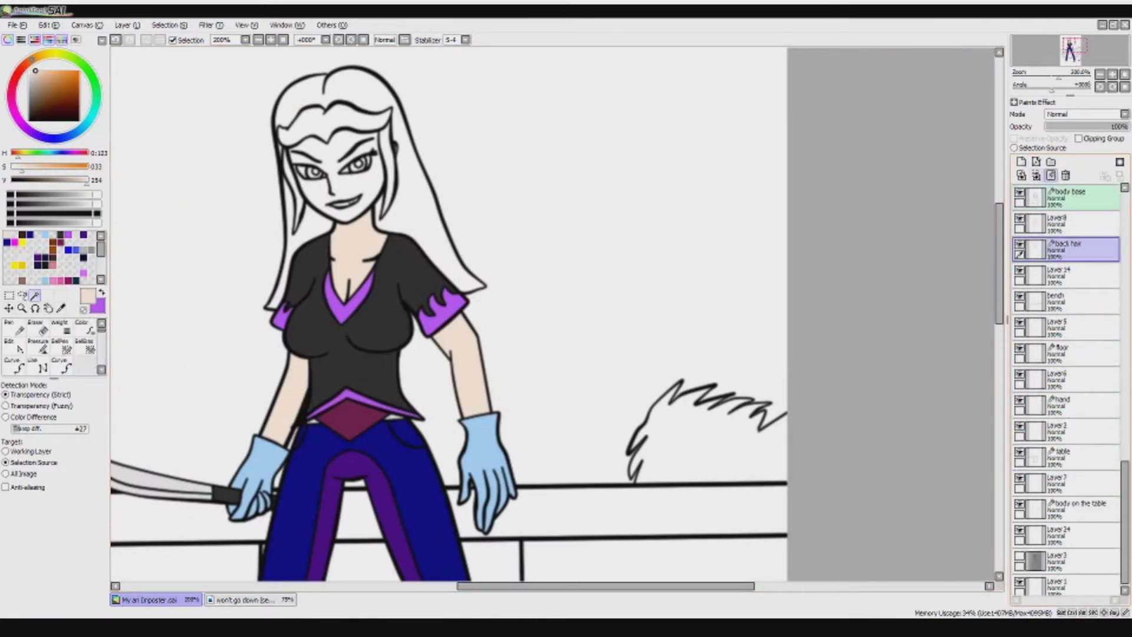
{"action": "left_click", "coordinate": [354, 106]}
{"action": "left_click", "coordinate": [1067, 275]}
{"action": "left_click", "coordinate": [250, 599]}
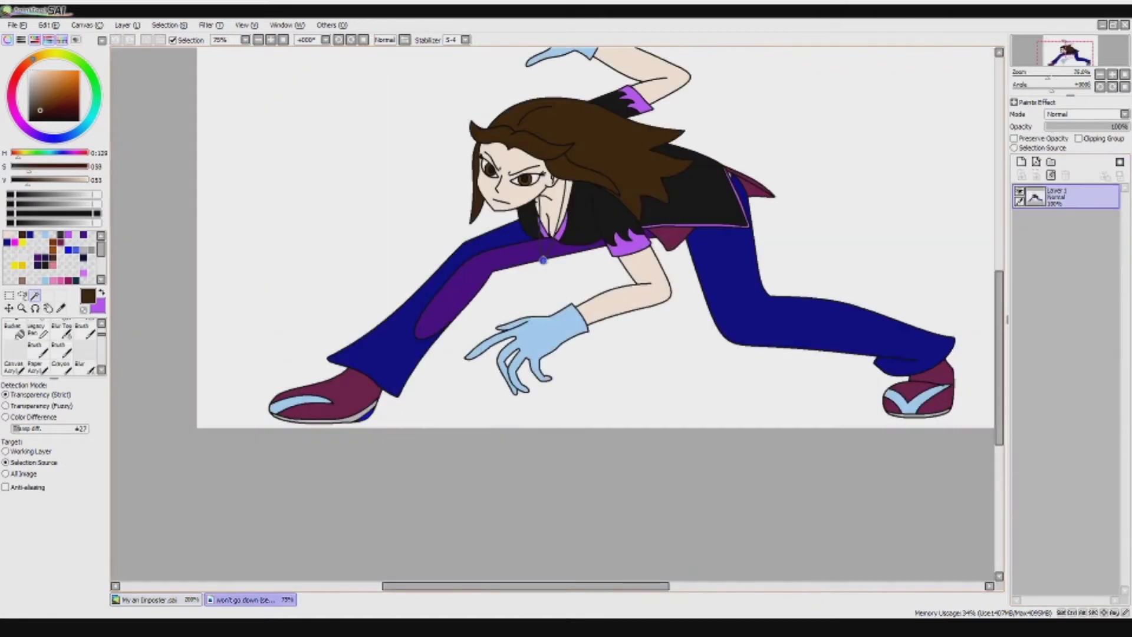
{"action": "left_click", "coordinate": [147, 600]}
{"action": "key", "text": "ctrl+d"}
- Using the head line art as selection source, fill the face with the skin tone on Layer 16
{"action": "scroll", "coordinate": [1068, 389], "scroll_direction": "down", "scroll_amount": 3}
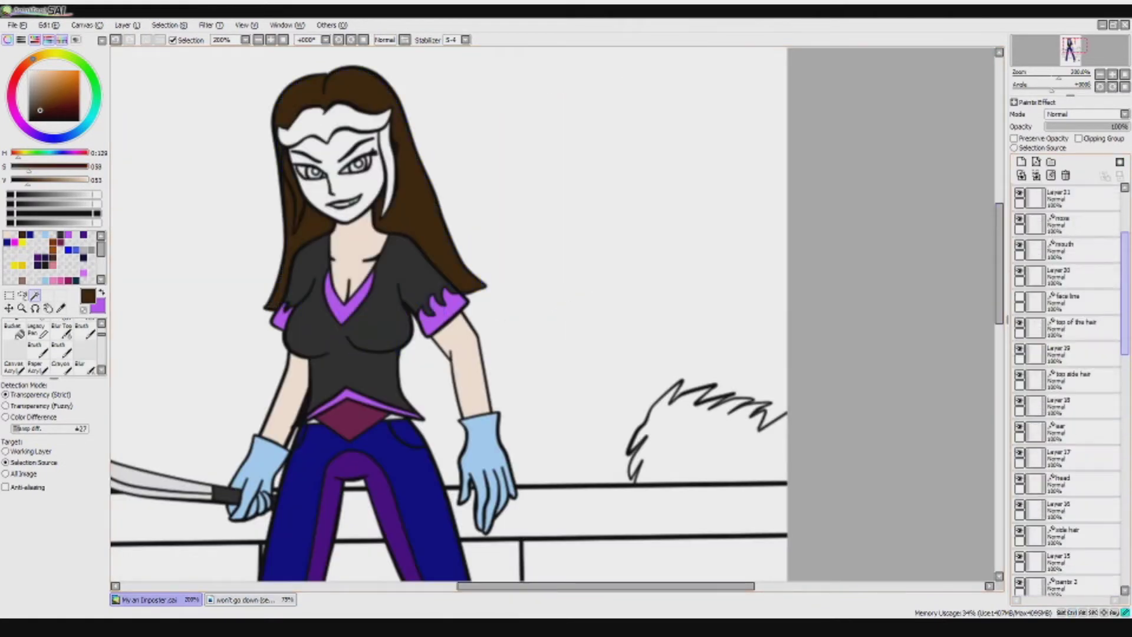
{"action": "scroll", "coordinate": [1067, 389], "scroll_direction": "down", "scroll_amount": 5}
{"action": "scroll", "coordinate": [1068, 413], "scroll_direction": "down", "scroll_amount": 3}
{"action": "scroll", "coordinate": [1067, 389], "scroll_direction": "down", "scroll_amount": 3}
{"action": "left_click", "coordinate": [1068, 330]}
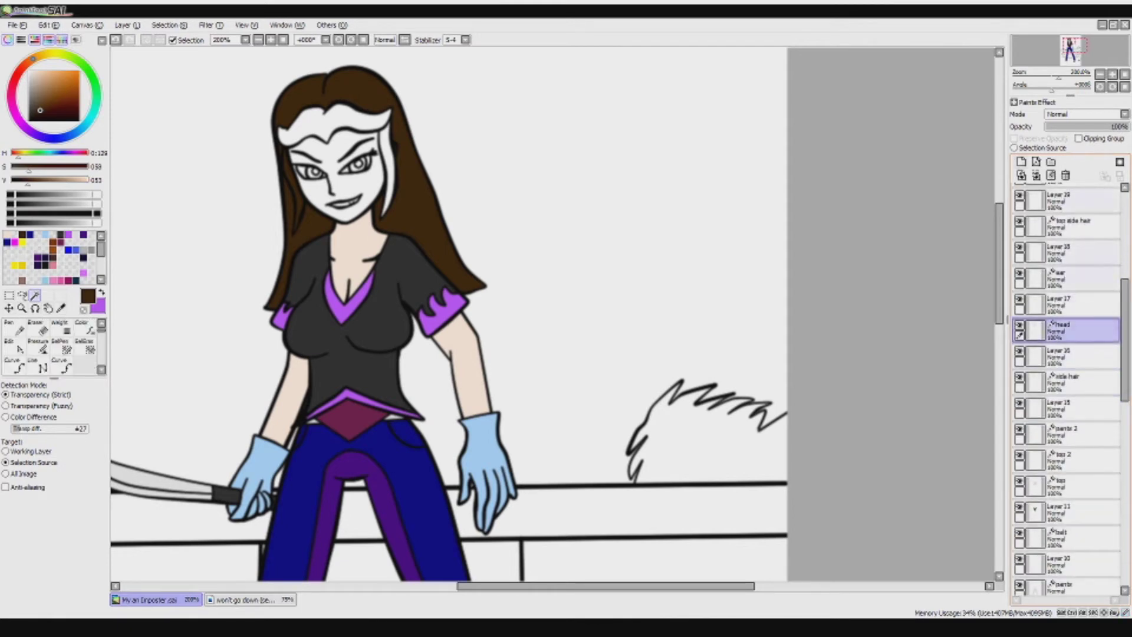
{"action": "left_click", "coordinate": [1067, 356]}
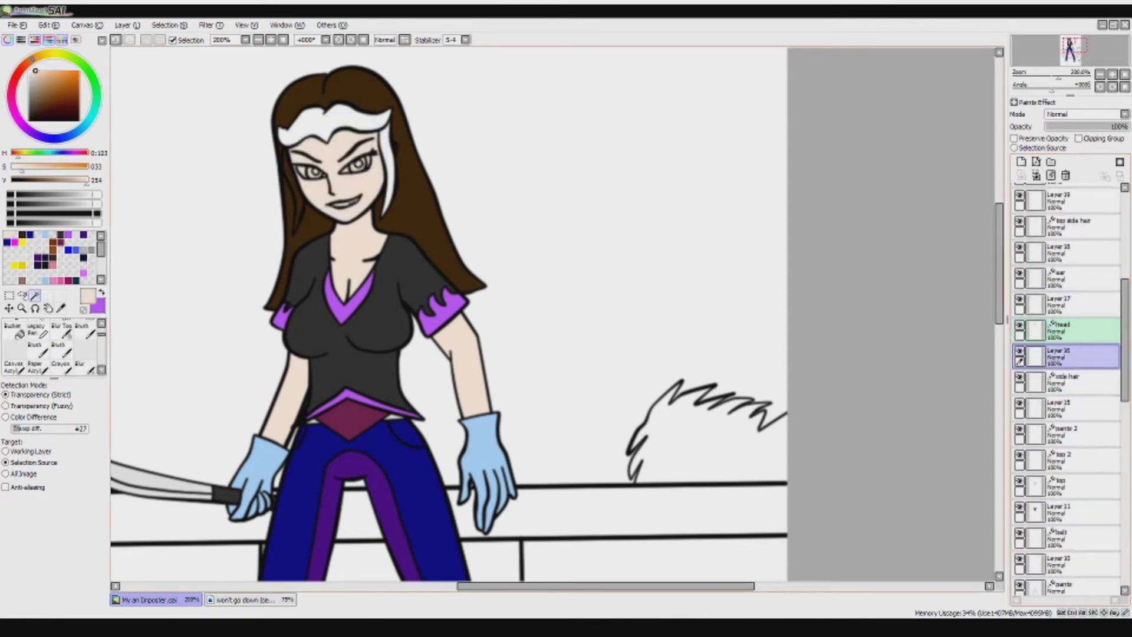
- Using the mouth line art as selection source, fill the teeth off-white on Layer 20
{"action": "scroll", "coordinate": [1067, 389], "scroll_direction": "up", "scroll_amount": 5}
{"action": "scroll", "coordinate": [1067, 389], "scroll_direction": "up", "scroll_amount": 1}
{"action": "left_click", "coordinate": [1067, 322]}
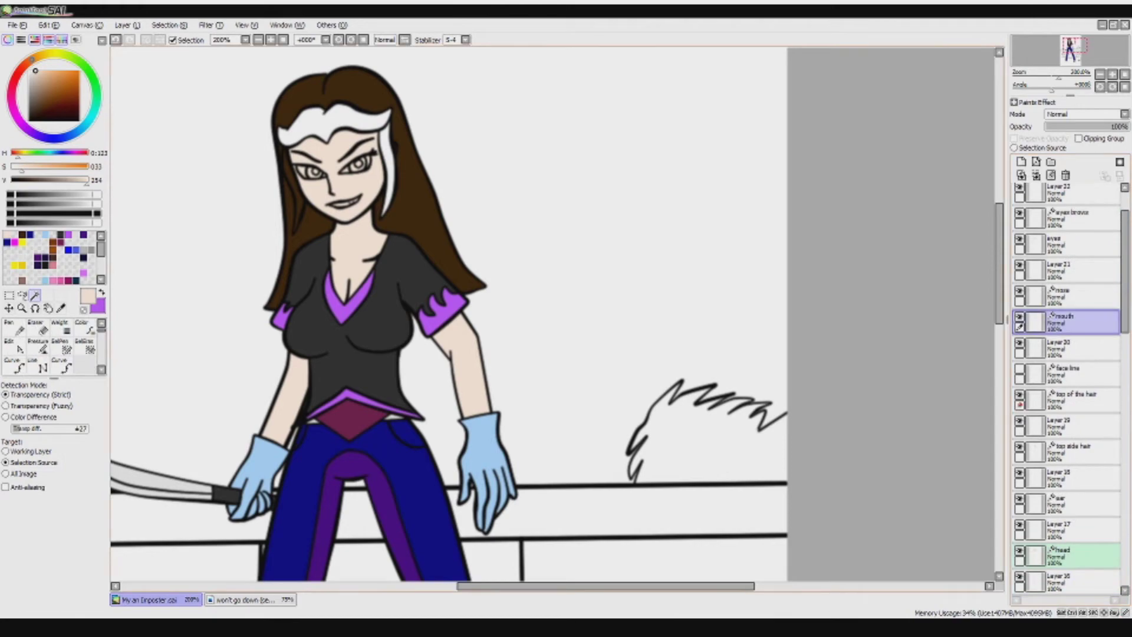
{"action": "scroll", "coordinate": [336, 190], "scroll_direction": "up", "scroll_amount": 4}
{"action": "scroll", "coordinate": [552, 314], "scroll_direction": "up", "scroll_amount": 2}
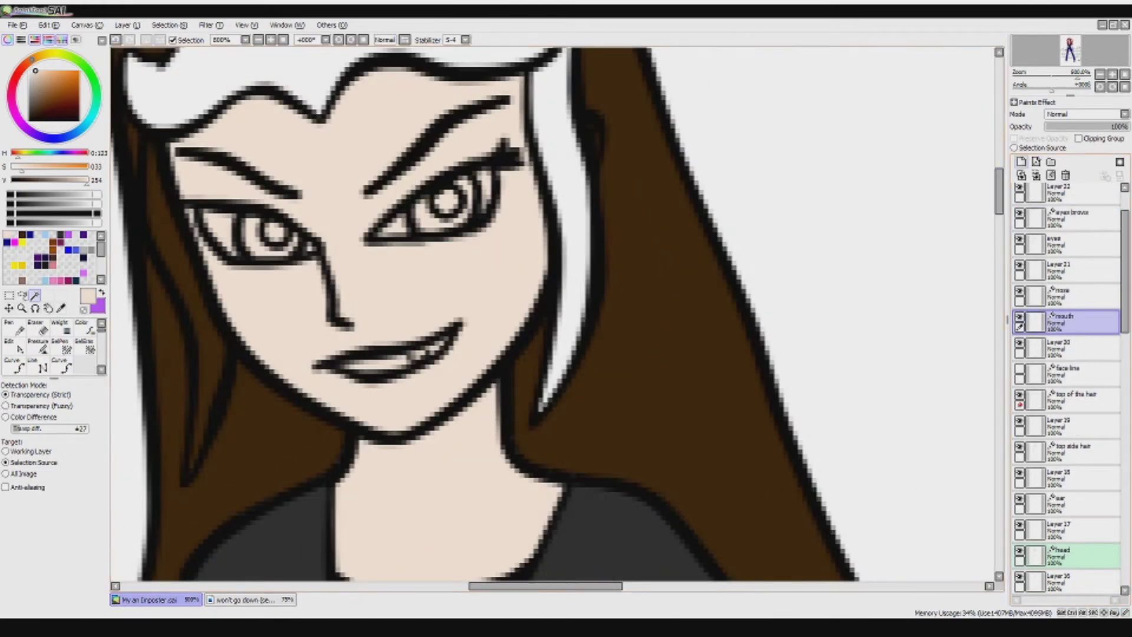
{"action": "left_click", "coordinate": [1036, 161]}
{"action": "left_click", "coordinate": [1067, 348]}
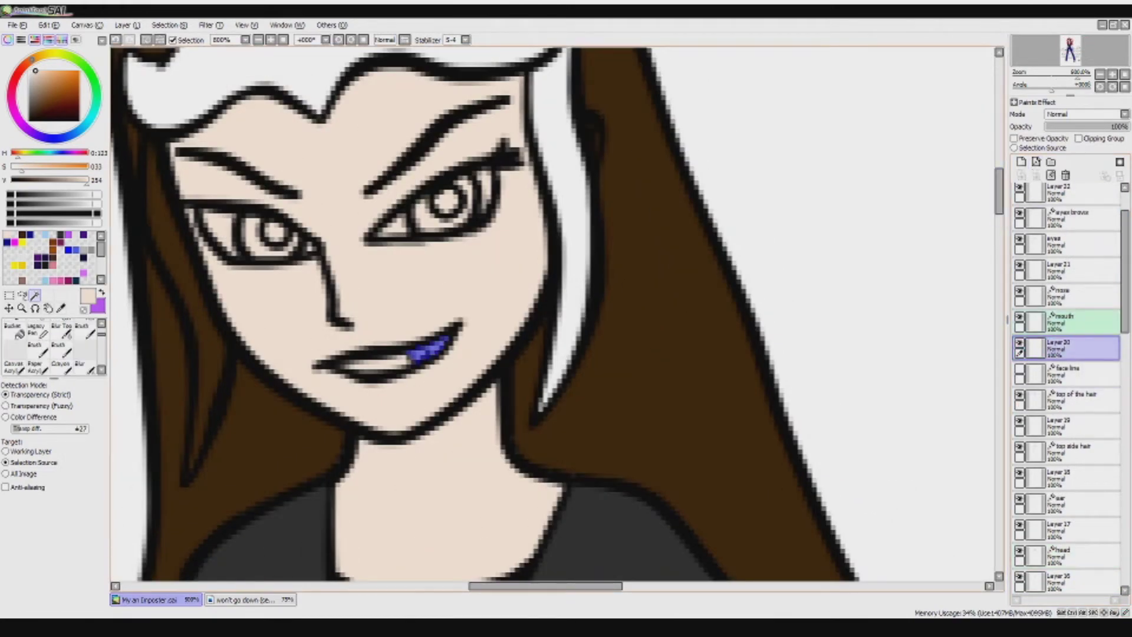
{"action": "left_click", "coordinate": [372, 363]}
{"action": "key", "text": "ctrl+z"}
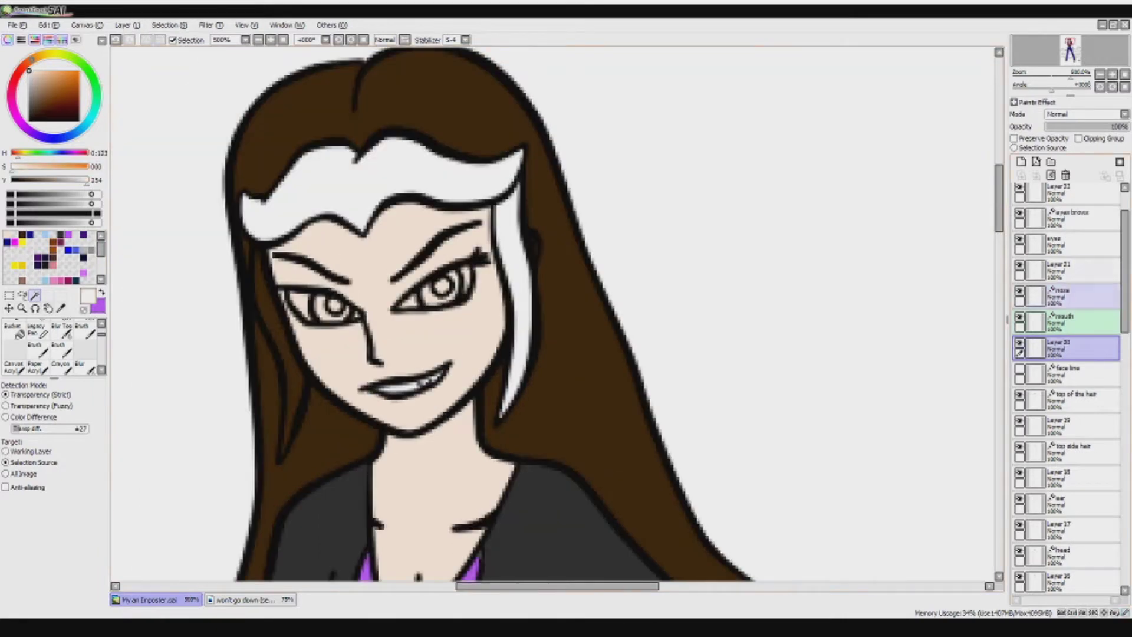
- Using the eyes line art as selection source, fill the whites of both eyes on Layer 21
{"action": "left_click", "coordinate": [1079, 244]}
{"action": "left_click", "coordinate": [1036, 162]}
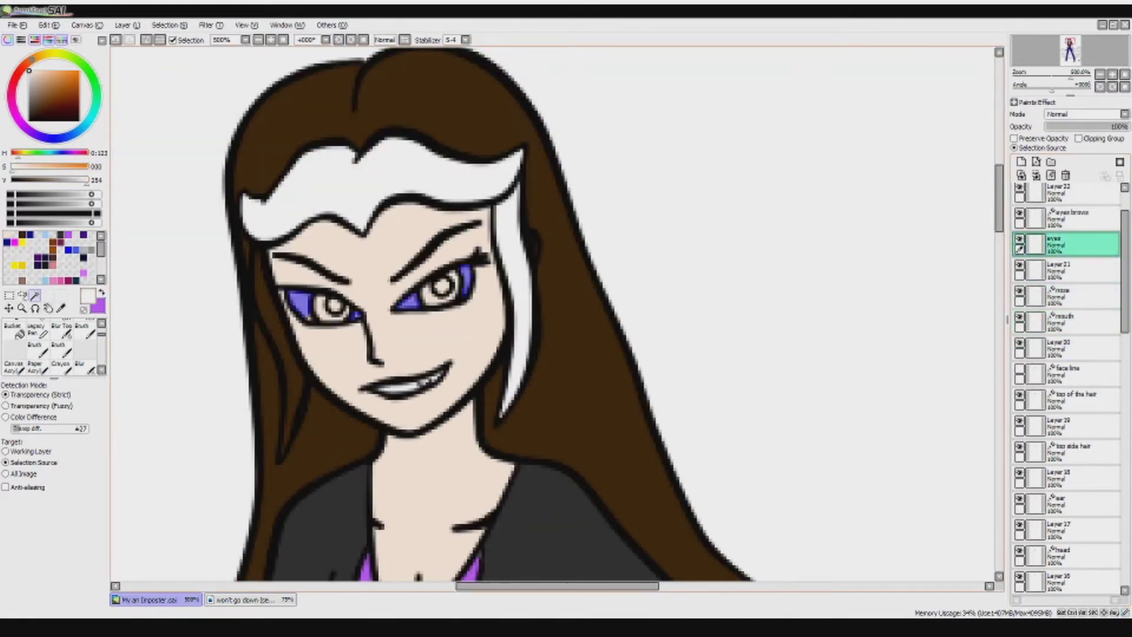
{"action": "left_click", "coordinate": [808, 342], "text": "ctrl+shift"}
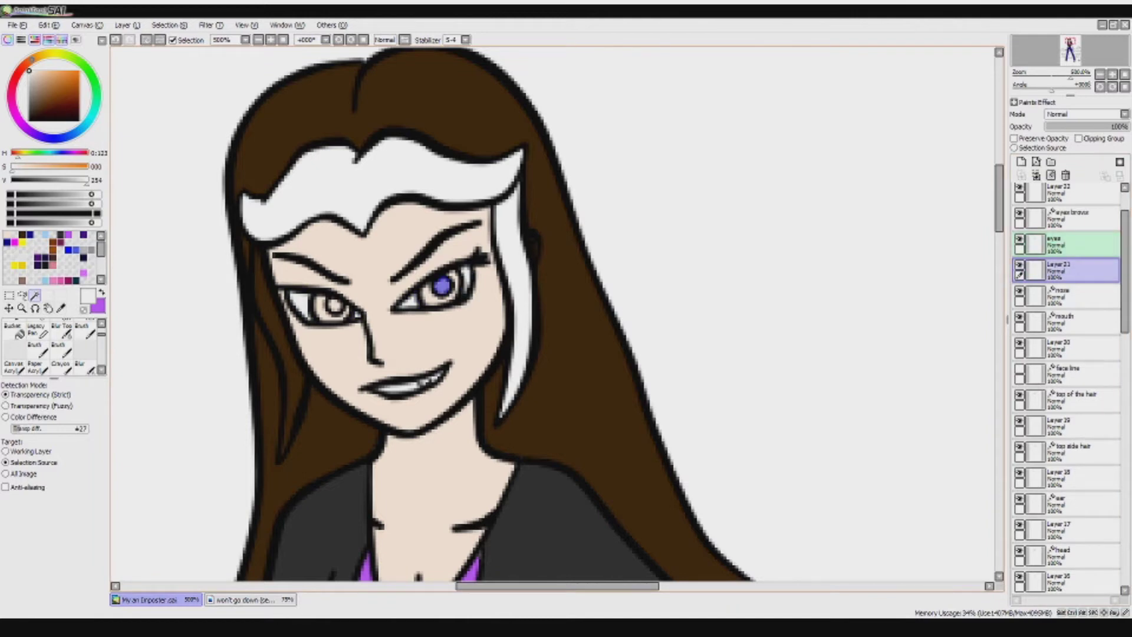
- Fill both pupils dark grey and the character's left iris with brown sampled from the reference drawing on Layer 21
{"action": "left_click", "coordinate": [53, 243]}
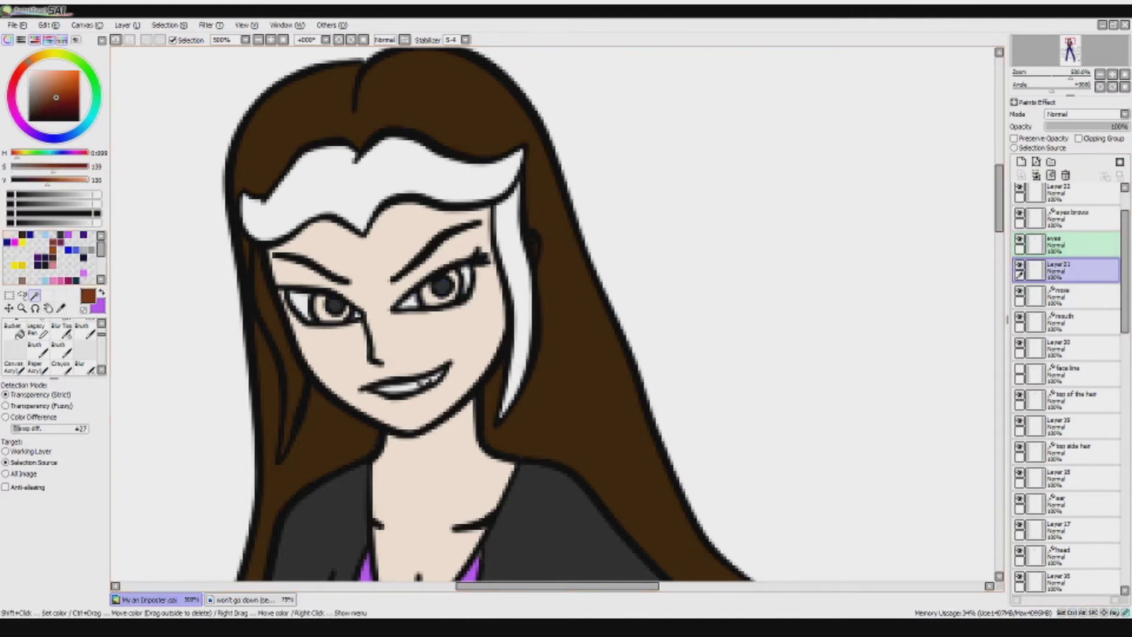
{"action": "left_click", "coordinate": [241, 599]}
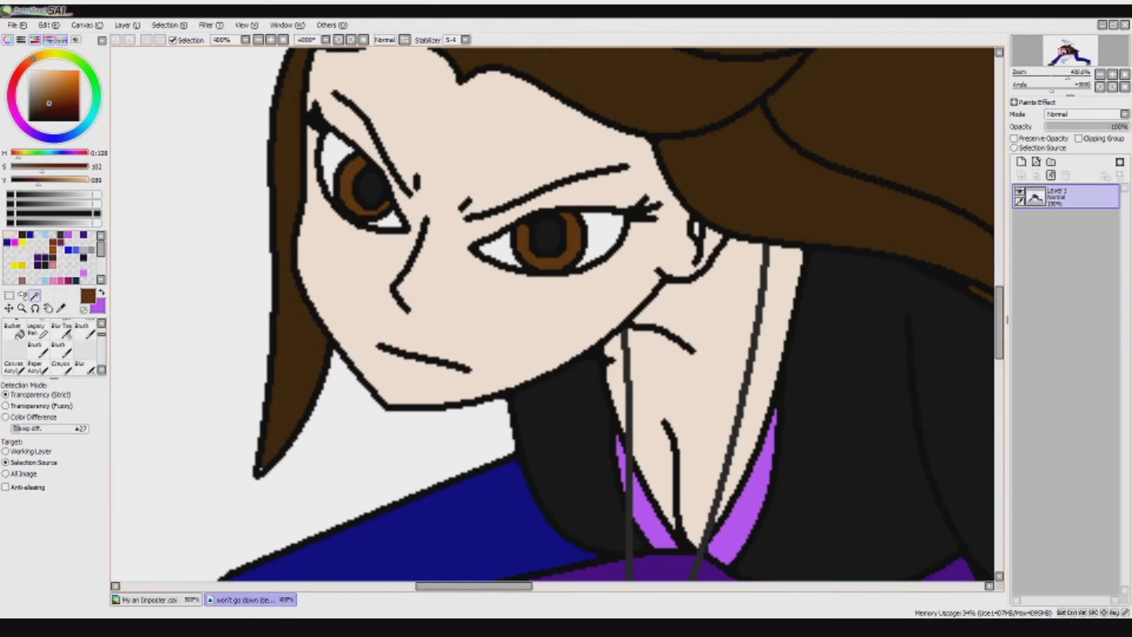
{"action": "left_click", "coordinate": [148, 600]}
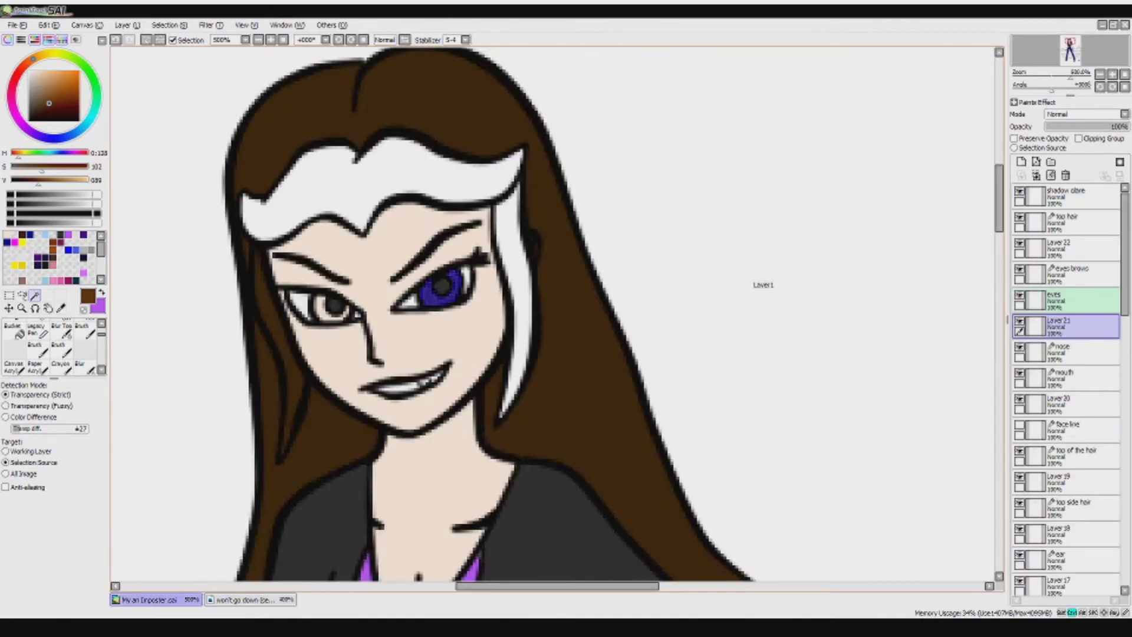
- Using the top of the hair line art as selection source, fill the fringe dark brown on Layer 19
{"action": "left_click", "coordinate": [1068, 220]}
{"action": "left_click", "coordinate": [1014, 148]}
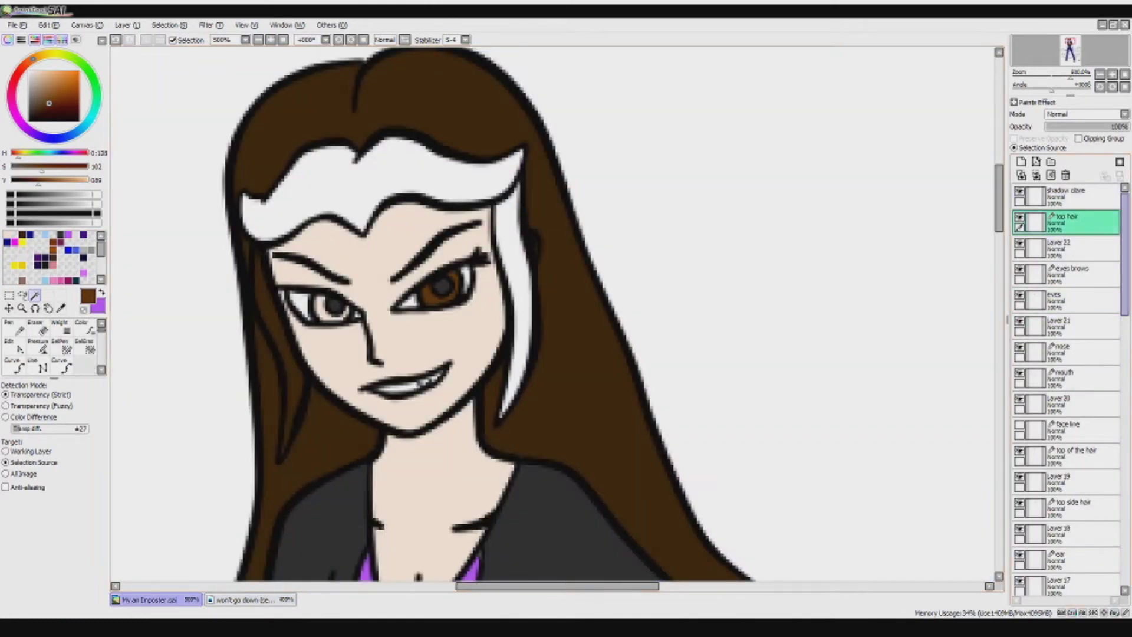
{"action": "left_click", "coordinate": [1067, 457]}
{"action": "left_click", "coordinate": [383, 177]}
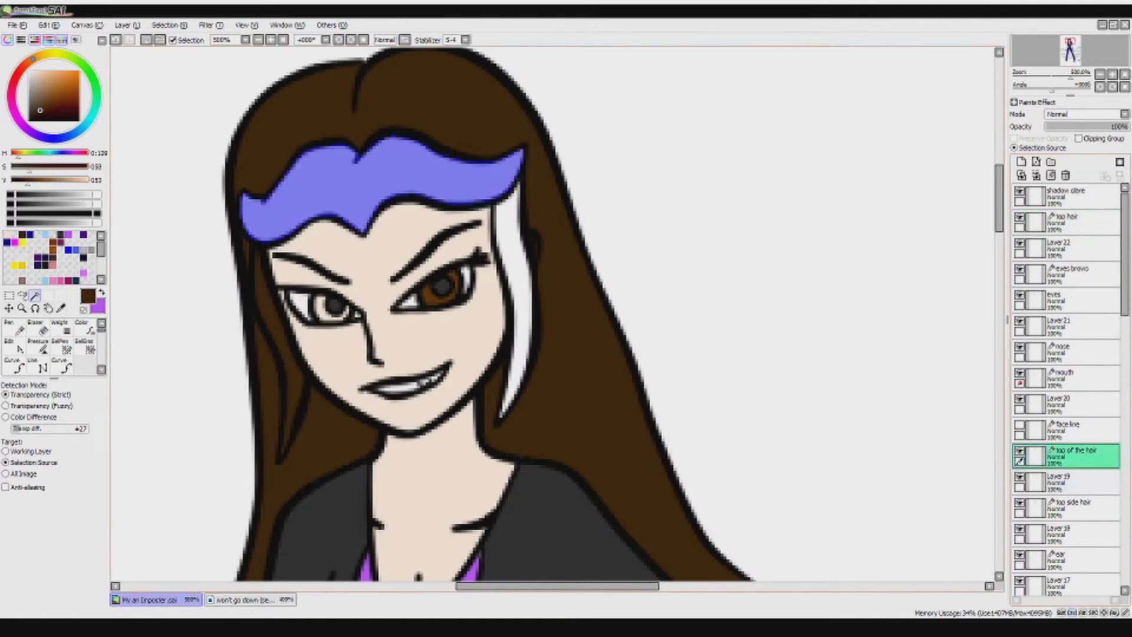
{"action": "left_click", "coordinate": [1068, 480]}
{"action": "key", "text": "ctrl+d"}
- Fill the side lock dark brown on Layer 18 and the ear with the skin tone on Layer 17, using their line art as selection sources
{"action": "left_click", "coordinate": [1067, 508]}
{"action": "left_click", "coordinate": [513, 295]}
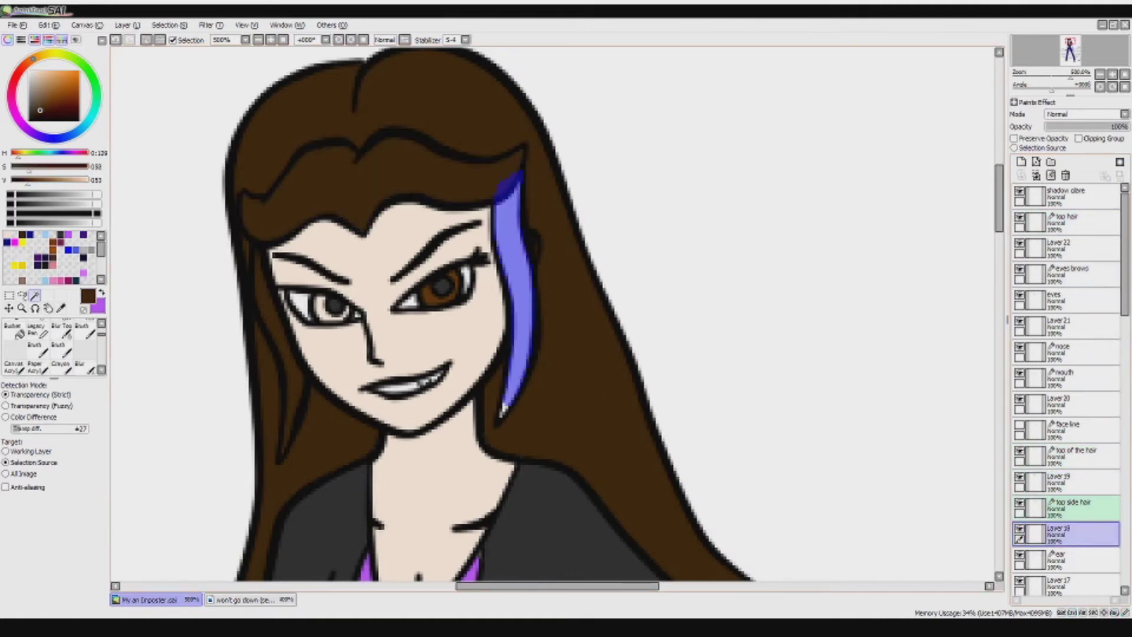
{"action": "left_click", "coordinate": [513, 295]}
{"action": "left_click", "coordinate": [1066, 560]}
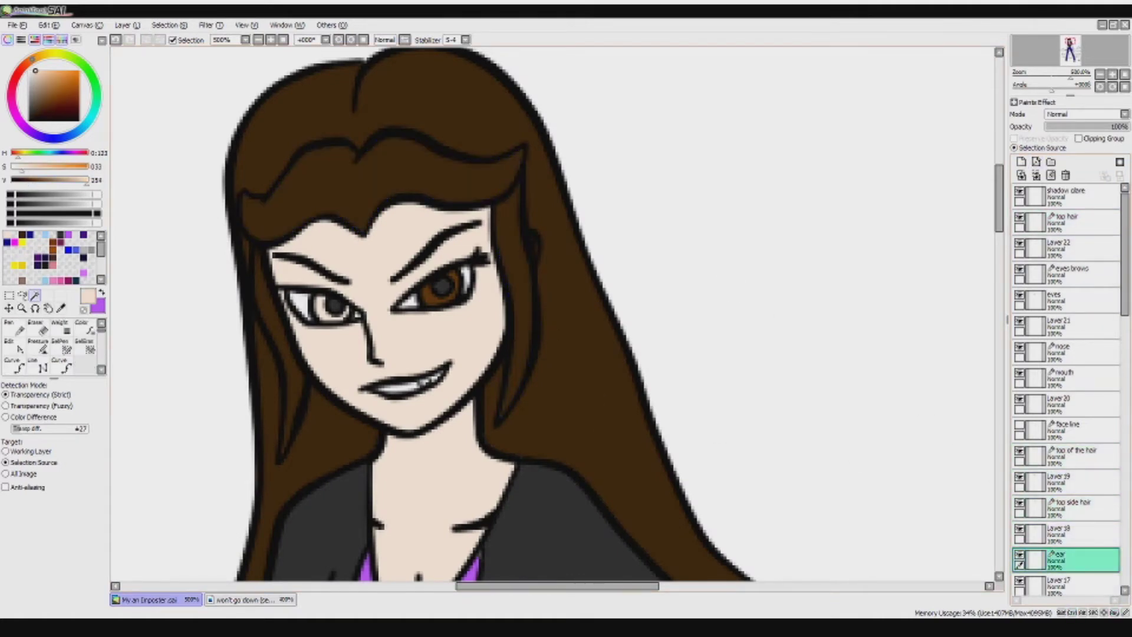
{"action": "left_click", "coordinate": [1066, 583]}
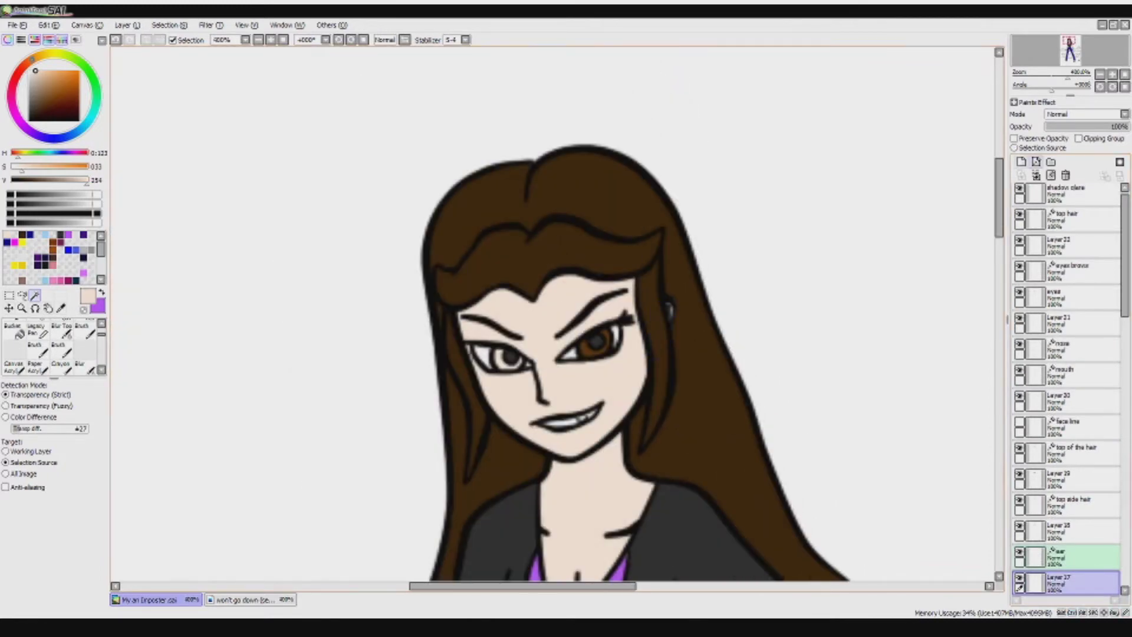
- Using the eyes line art as selection source, fill the character's right iris bright green on a new layer
{"action": "scroll", "coordinate": [554, 312], "scroll_direction": "down", "scroll_amount": 3}
{"action": "left_click", "coordinate": [1062, 298]}
{"action": "left_click", "coordinate": [1021, 162]}
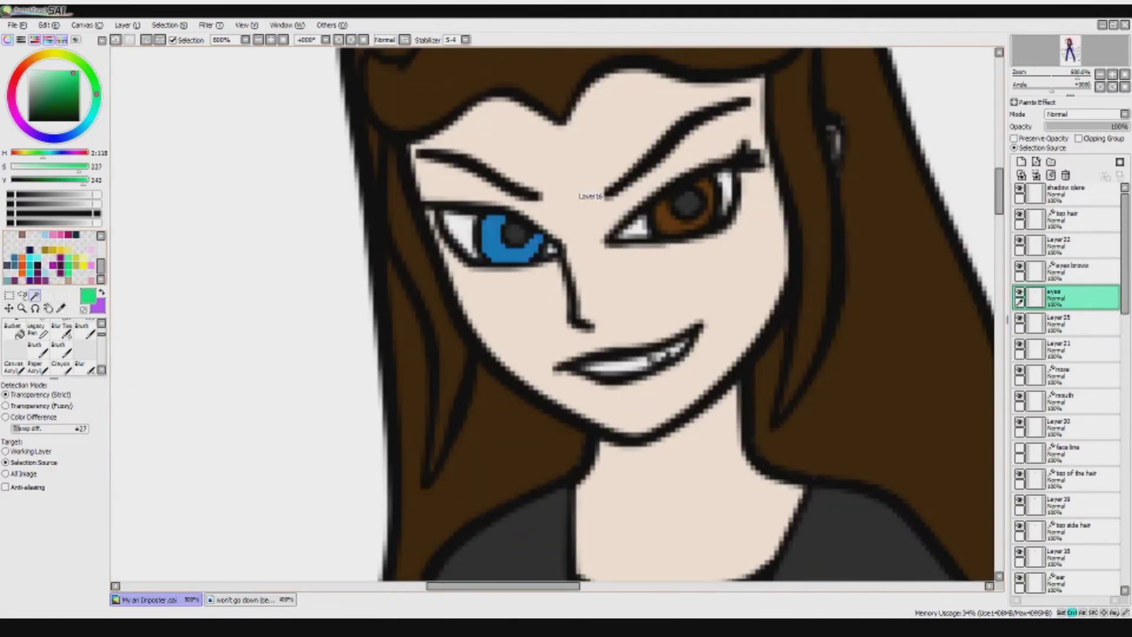
{"action": "left_click", "coordinate": [1061, 323]}
{"action": "left_click", "coordinate": [513, 239]}
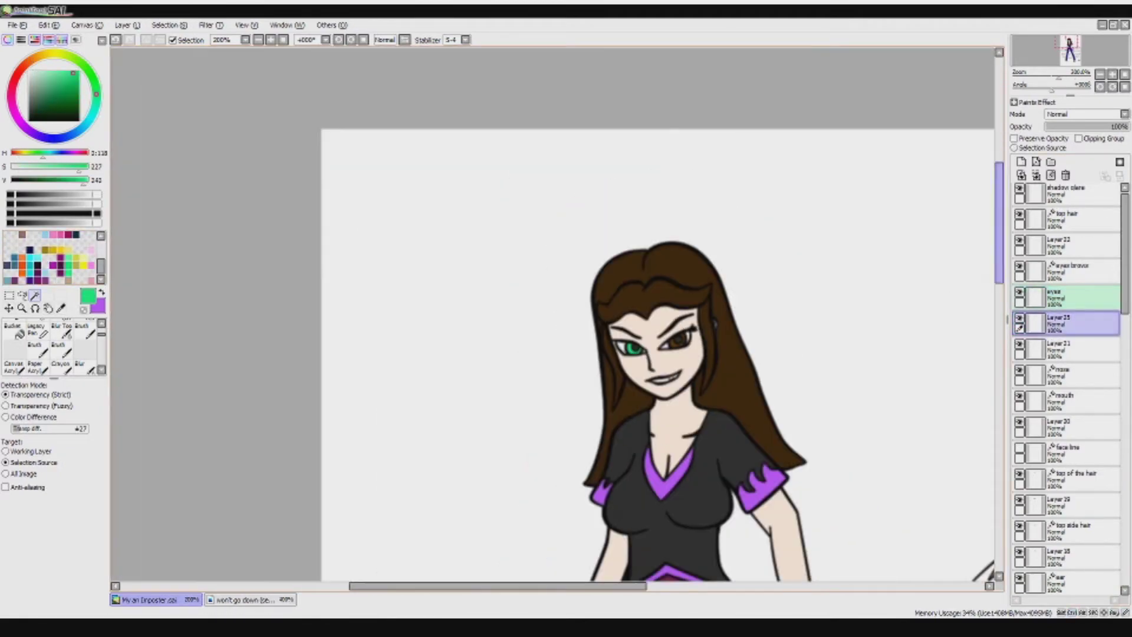
- Add a new layer above the green iris layer and paint soft green over and around the green eye
{"action": "scroll", "coordinate": [658, 315], "scroll_direction": "down", "scroll_amount": 4}
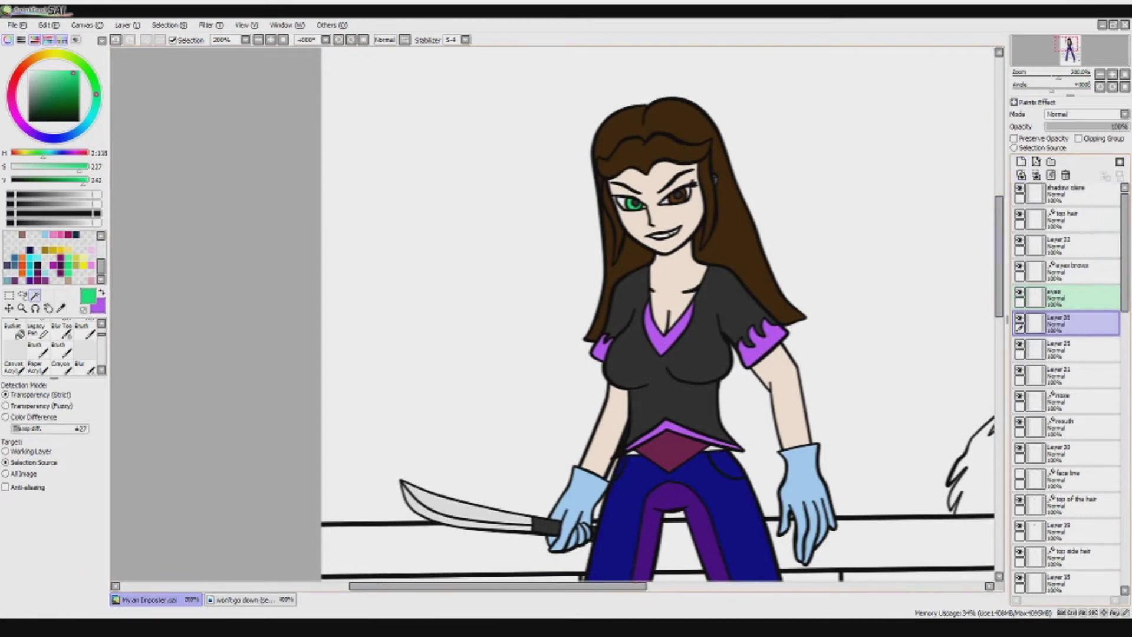
{"action": "scroll", "coordinate": [637, 195], "scroll_direction": "up", "scroll_amount": 3}
{"action": "left_click", "coordinate": [627, 213]}
{"action": "scroll", "coordinate": [627, 213], "scroll_direction": "down", "scroll_amount": 3}
{"action": "scroll", "coordinate": [627, 213], "scroll_direction": "up", "scroll_amount": 4}
{"action": "key", "text": "b"}
{"action": "left_click", "coordinate": [49, 540]}
{"action": "key", "text": "e"}
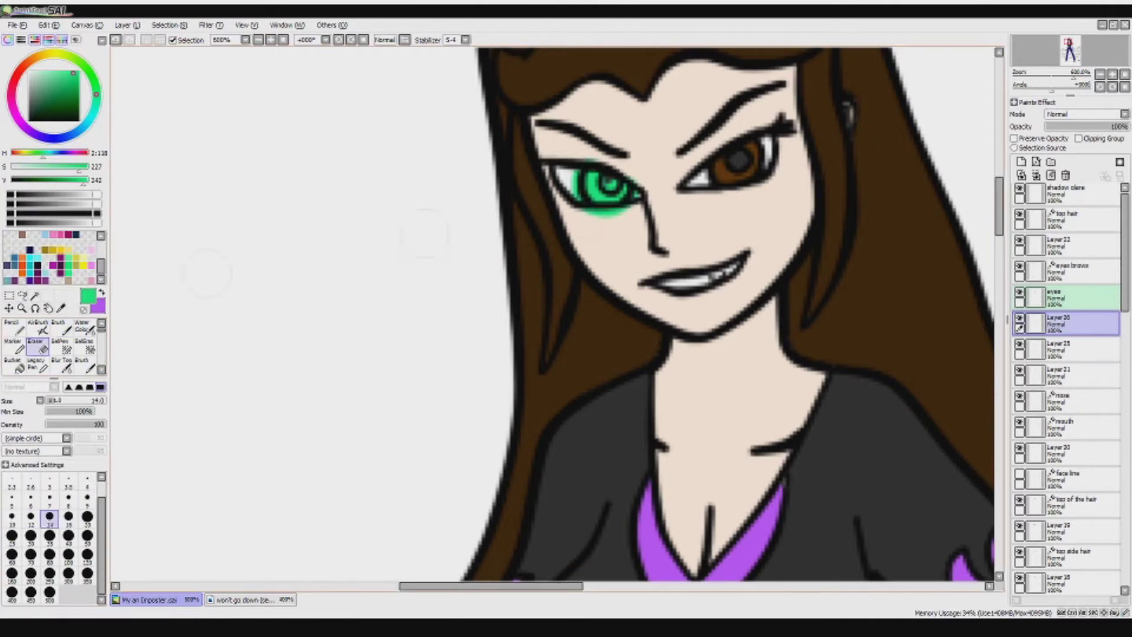
- Paint a solid bright green patch around the green eye with the Brush tool on Layer 26
{"action": "left_click", "coordinate": [59, 328]}
{"action": "left_click_drag", "start_coordinate": [592, 147], "coordinate": [596, 158]}
{"action": "scroll", "coordinate": [555, 319], "scroll_direction": "down", "scroll_amount": 3}
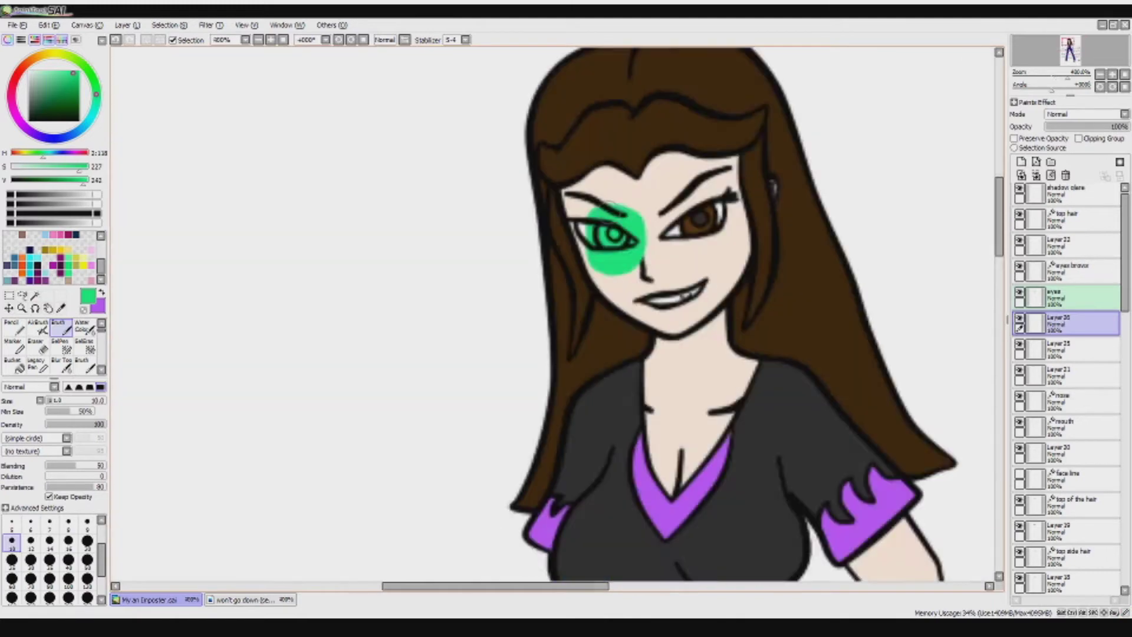
- Blur the green patch around the eye outward in all directions to turn it into a soft glow
{"action": "scroll", "coordinate": [554, 318], "scroll_direction": "up", "scroll_amount": 3}
{"action": "scroll", "coordinate": [53, 348], "scroll_direction": "down", "scroll_amount": 3}
{"action": "left_click", "coordinate": [85, 328]}
{"action": "left_click_drag", "start_coordinate": [637, 236], "coordinate": [678, 189]}
{"action": "left_click_drag", "start_coordinate": [566, 236], "coordinate": [625, 330]}
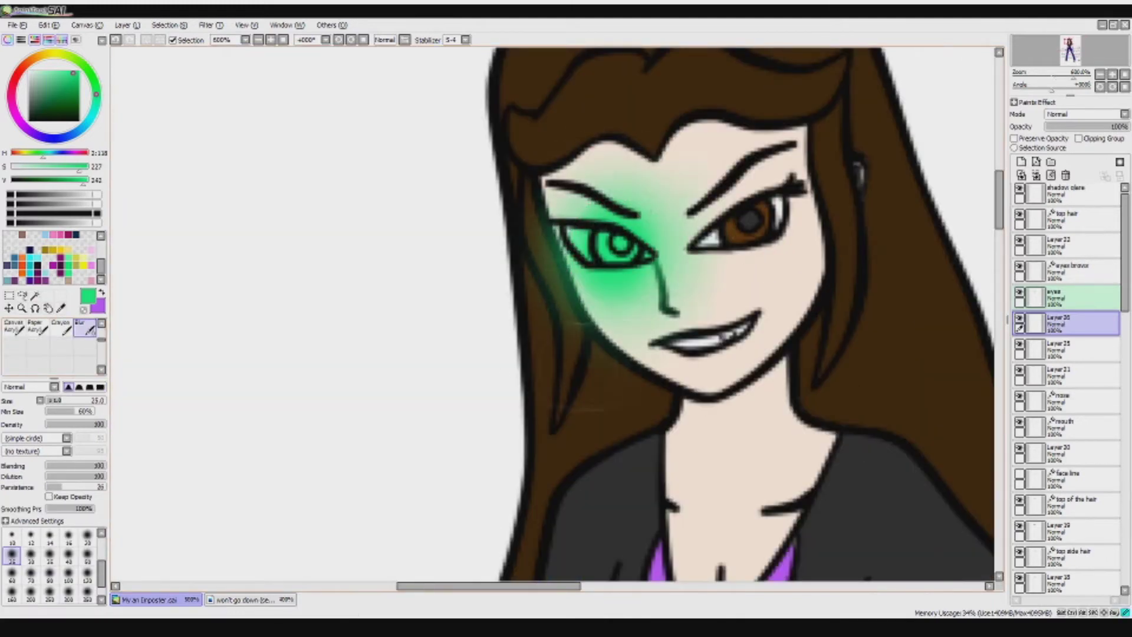
- Move the eyes line art layer below Layer 25, beneath the green iris and glow layers
{"action": "scroll", "coordinate": [952, 226], "scroll_direction": "down", "scroll_amount": 3}
{"action": "left_click_drag", "start_coordinate": [1062, 298], "coordinate": [1061, 350]}
{"action": "scroll", "coordinate": [609, 302], "scroll_direction": "up", "scroll_amount": 1}
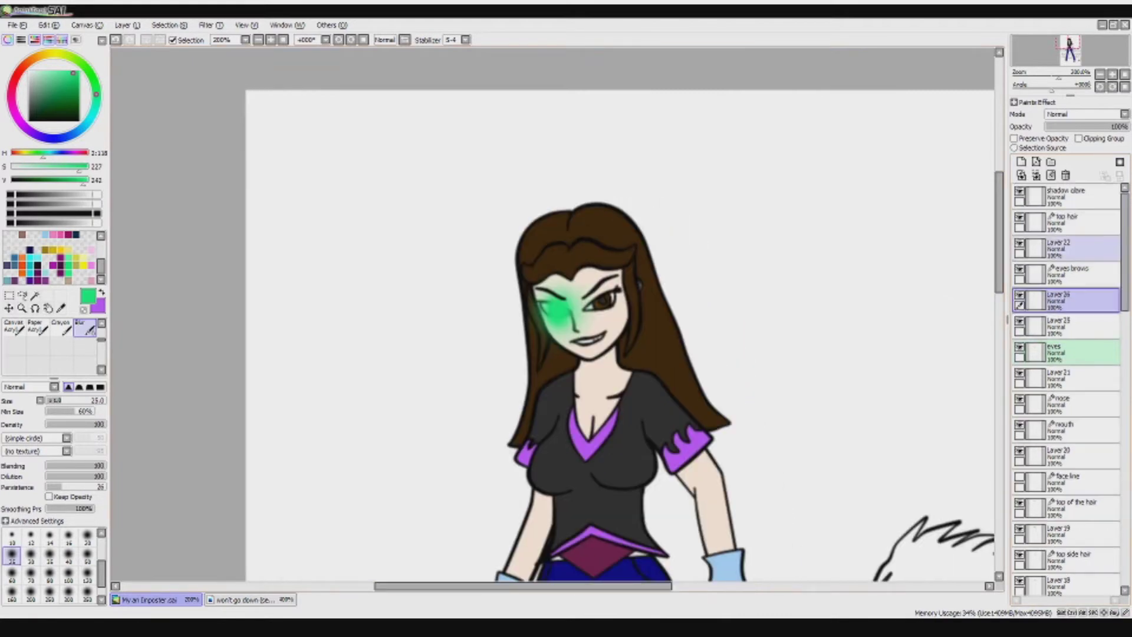
- Paint black shadows over the forehead, hair edge, face and upper neck on the topmost shadow layer, with layer opacity at 66%
{"action": "left_click", "coordinate": [1066, 194]}
{"action": "scroll", "coordinate": [609, 301], "scroll_direction": "up", "scroll_amount": 2}
{"action": "key", "text": "b"}
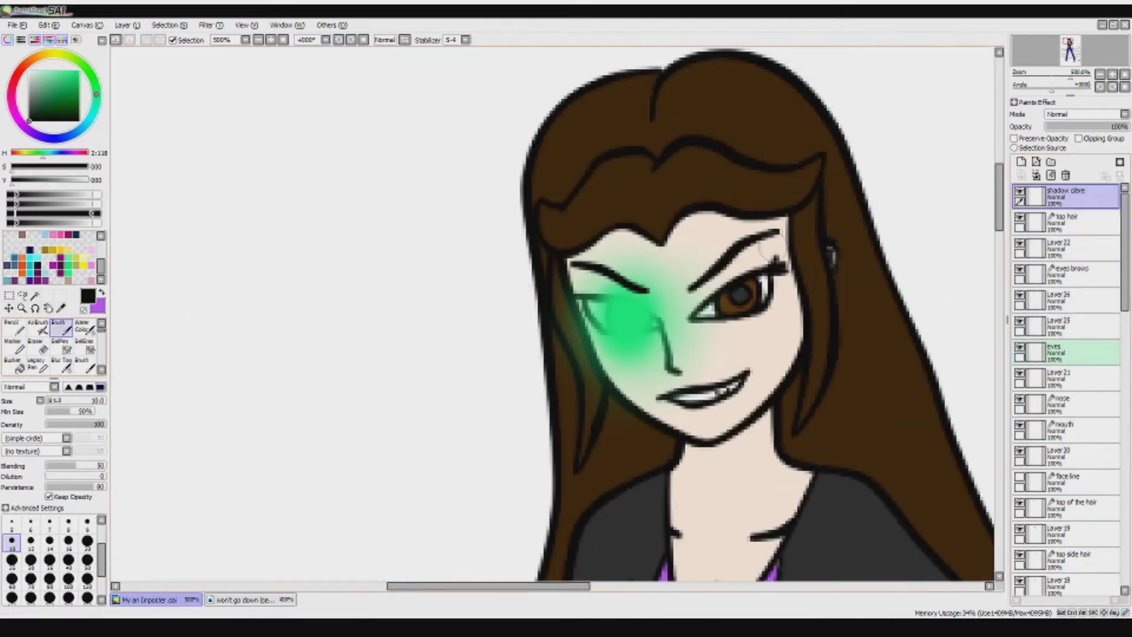
{"action": "mouse_move", "coordinate": [790, 224]}
{"action": "left_mouse_down"}
{"action": "mouse_move", "coordinate": [776, 295]}
{"action": "mouse_move", "coordinate": [750, 246]}
{"action": "mouse_move", "coordinate": [708, 283]}
{"action": "left_mouse_up"}
{"action": "mouse_move", "coordinate": [731, 212]}
{"action": "left_mouse_down"}
{"action": "mouse_move", "coordinate": [613, 283]}
{"action": "mouse_move", "coordinate": [719, 449]}
{"action": "mouse_move", "coordinate": [590, 248]}
{"action": "left_mouse_up"}
{"action": "left_click", "coordinate": [1101, 126]}
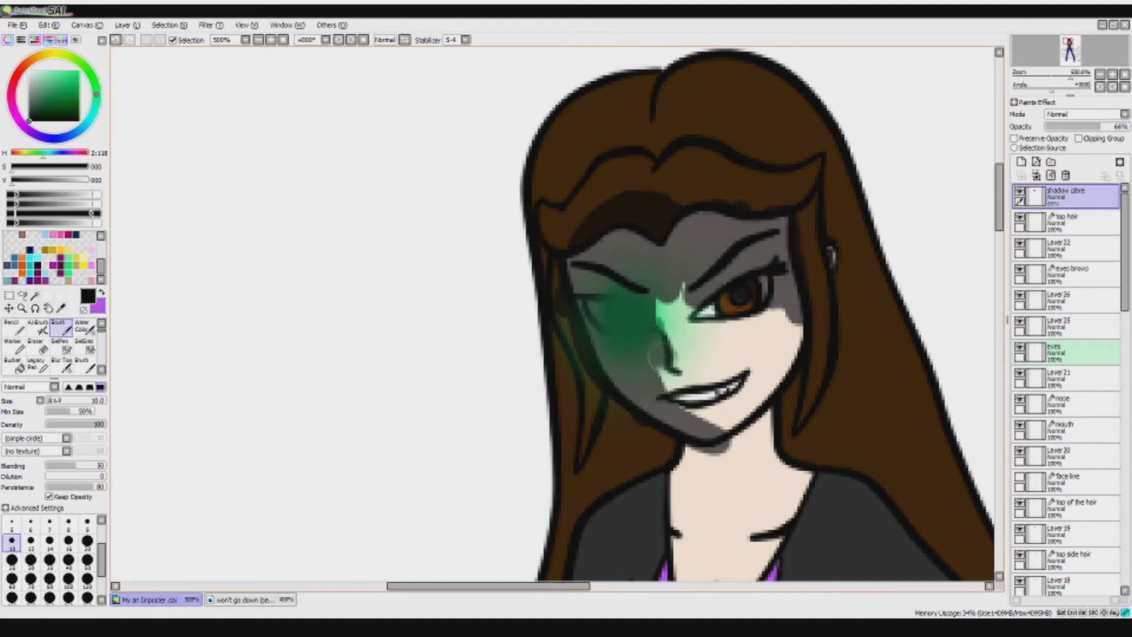
{"action": "left_click_drag", "start_coordinate": [613, 401], "coordinate": [725, 472]}
{"action": "left_click_drag", "start_coordinate": [676, 201], "coordinate": [761, 206]}
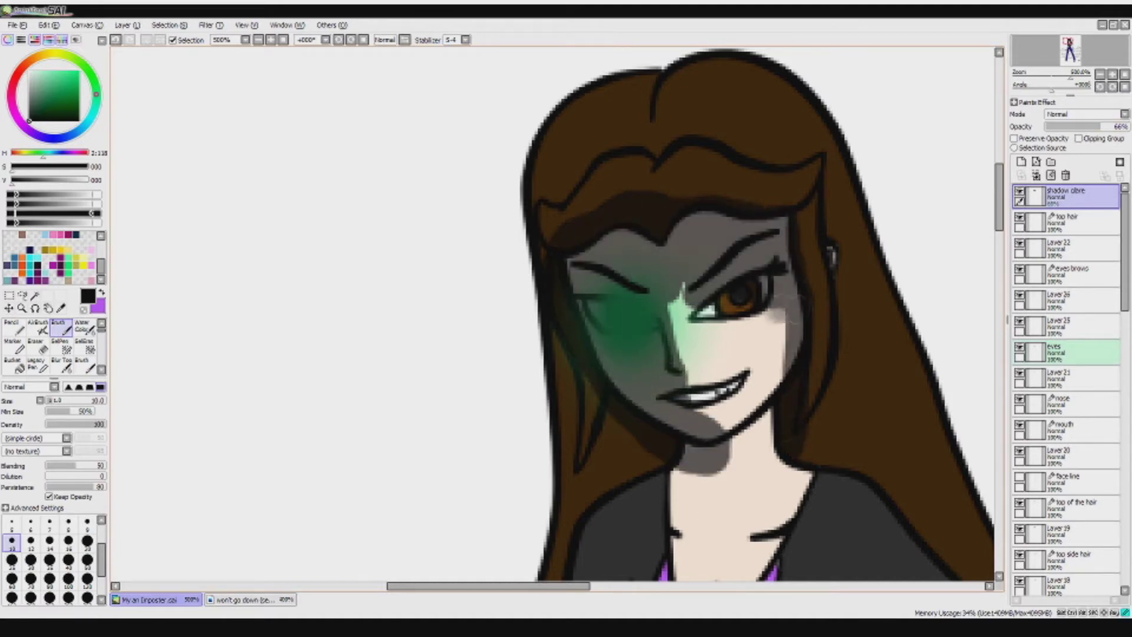
- Move the shadow layer below Layer 25, directly above the eyes layer, and try blurring the shadow on the face
{"action": "left_click_drag", "start_coordinate": [1066, 194], "coordinate": [1066, 328]}
{"action": "scroll", "coordinate": [53, 347], "scroll_direction": "down", "scroll_amount": 2}
{"action": "left_click", "coordinate": [85, 365]}
{"action": "left_click_drag", "start_coordinate": [790, 294], "coordinate": [793, 413]}
{"action": "left_click_drag", "start_coordinate": [696, 218], "coordinate": [766, 188]}
{"action": "left_click_drag", "start_coordinate": [626, 389], "coordinate": [743, 472]}
{"action": "left_click_drag", "start_coordinate": [679, 283], "coordinate": [743, 378]}
{"action": "left_click_drag", "start_coordinate": [707, 271], "coordinate": [796, 348]}
{"action": "left_click_drag", "start_coordinate": [678, 218], "coordinate": [737, 266]}
{"action": "mouse_move", "coordinate": [1066, 326]}
{"action": "left_mouse_down"}
{"action": "mouse_move", "coordinate": [602, 205]}
{"action": "mouse_move", "coordinate": [1066, 326]}
{"action": "left_mouse_up"}
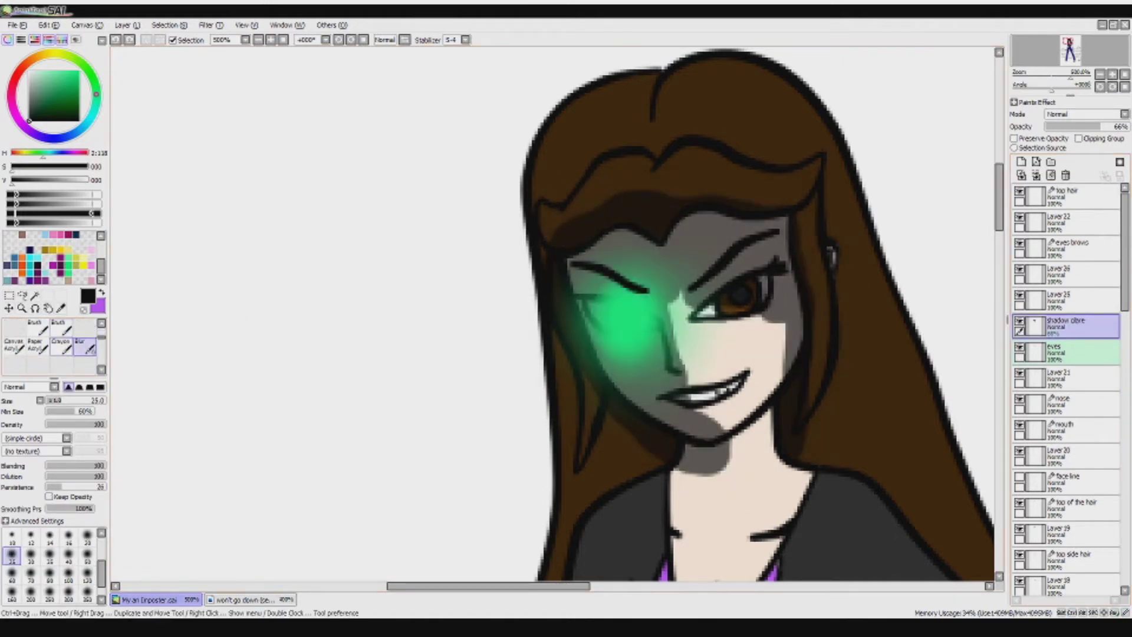
- Extend the black shadow over the cheek, neck and both sides of the hair, keeping the brown eye clear with the Eraser
{"action": "key", "text": "b"}
{"action": "left_click_drag", "start_coordinate": [840, 270], "coordinate": [809, 452]}
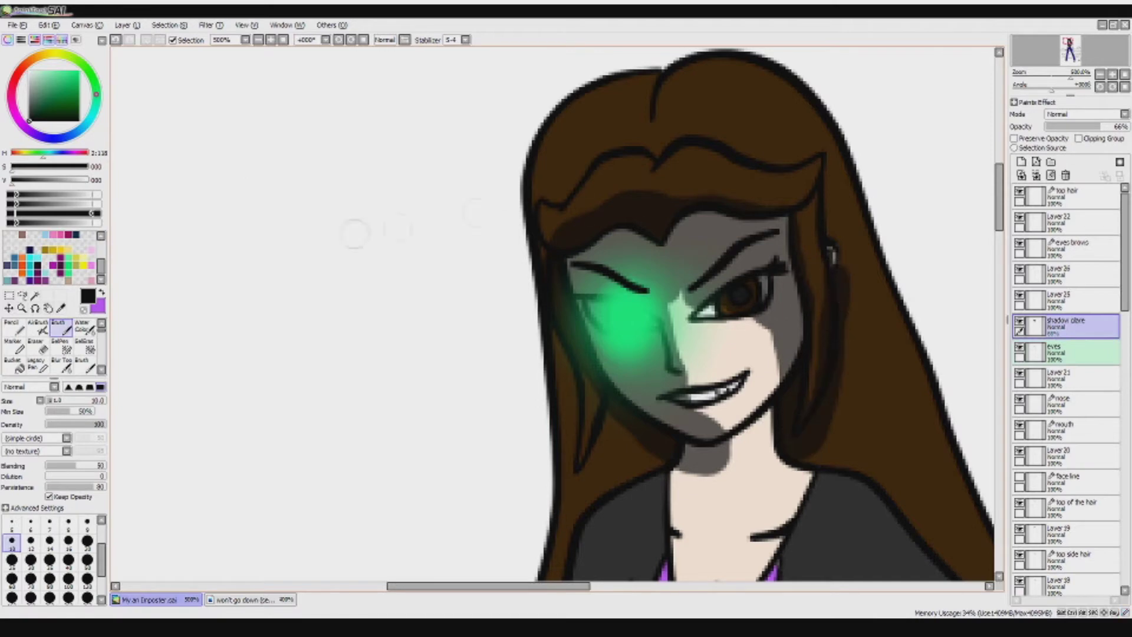
{"action": "key", "text": "e"}
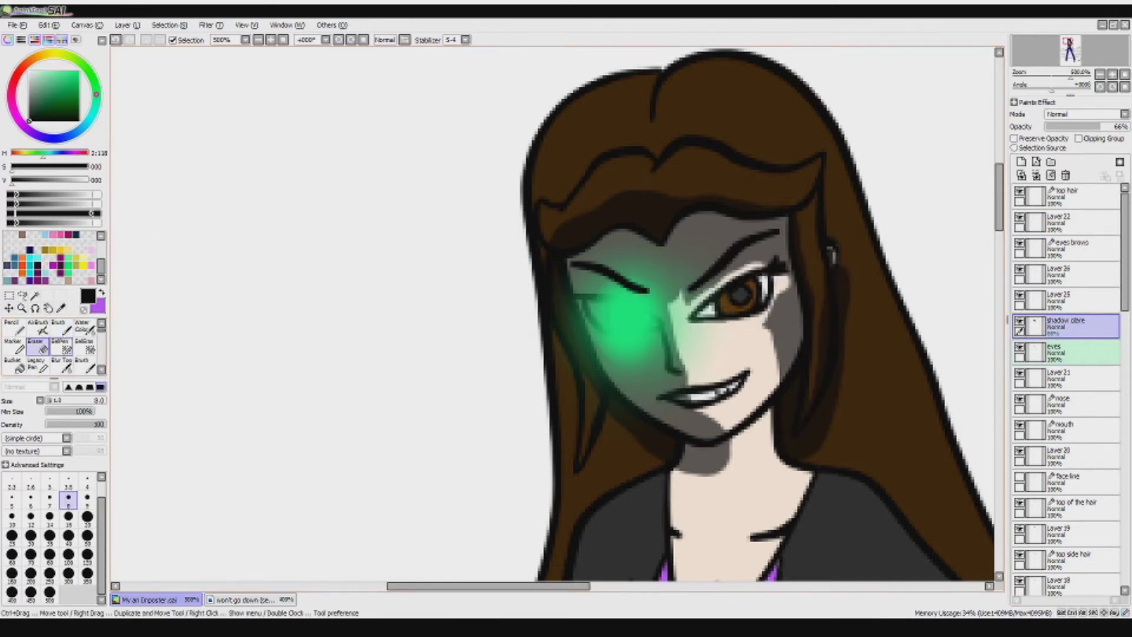
{"action": "key", "text": "b"}
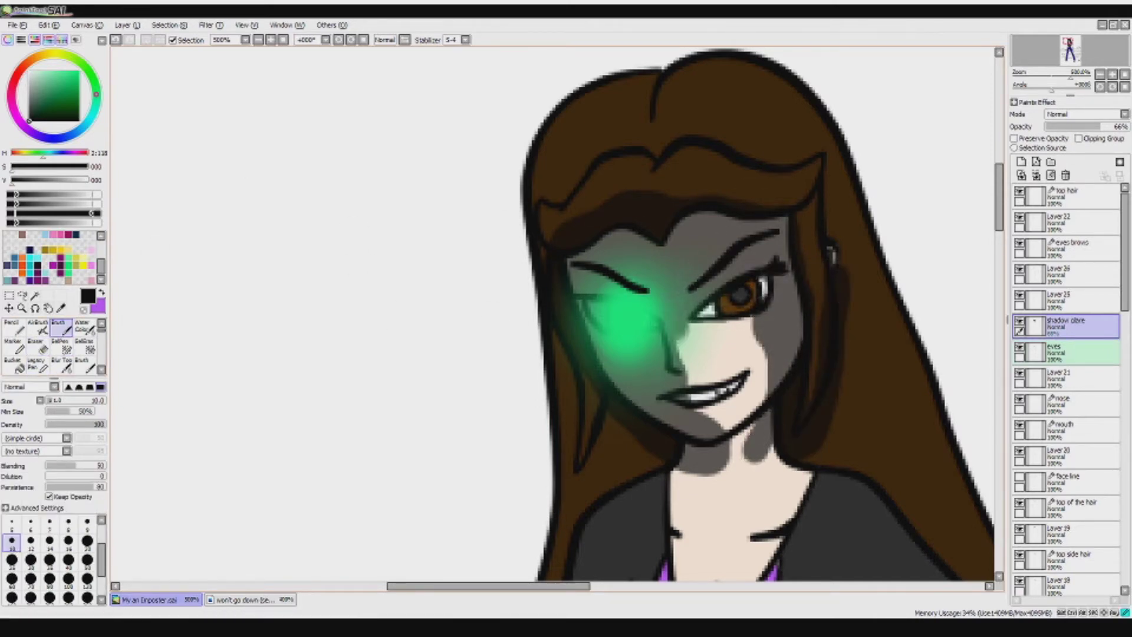
{"action": "left_click_drag", "start_coordinate": [844, 218], "coordinate": [837, 436]}
{"action": "left_click_drag", "start_coordinate": [533, 283], "coordinate": [537, 436]}
{"action": "left_click_drag", "start_coordinate": [705, 472], "coordinate": [790, 475]}
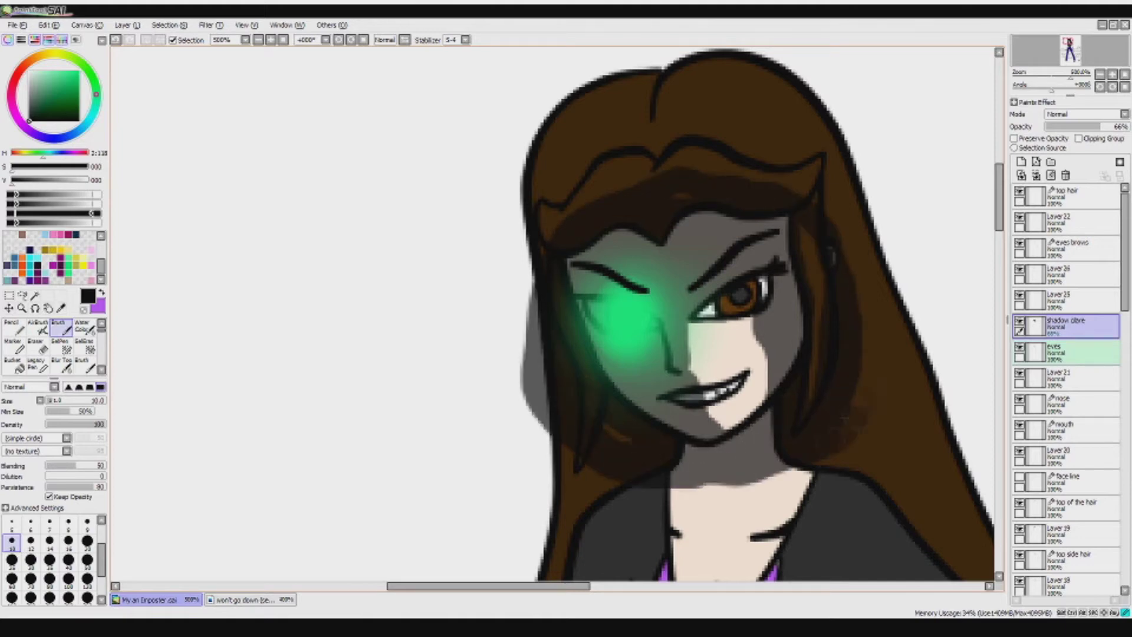
{"action": "left_click_drag", "start_coordinate": [861, 189], "coordinate": [884, 436]}
- Blur the shadow edges on the face, neck and both sides of the hair into soft gradients
{"action": "key", "text": "u"}
{"action": "left_click_drag", "start_coordinate": [766, 283], "coordinate": [737, 413]}
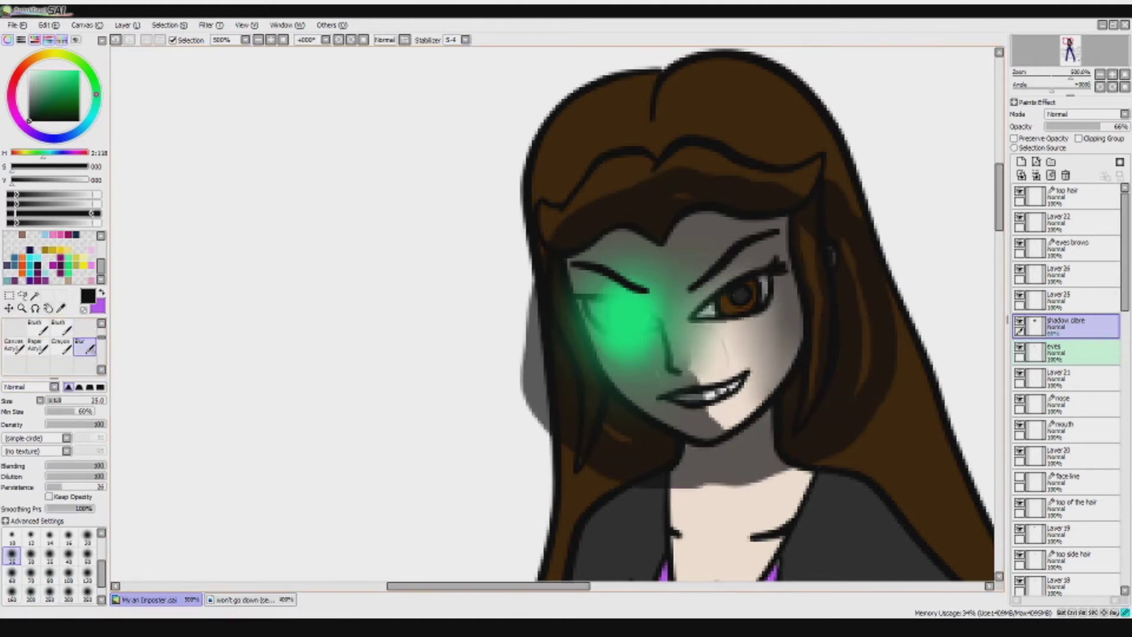
{"action": "left_click_drag", "start_coordinate": [702, 354], "coordinate": [737, 460]}
{"action": "left_click_drag", "start_coordinate": [519, 260], "coordinate": [531, 448]}
{"action": "left_click_drag", "start_coordinate": [872, 177], "coordinate": [896, 354]}
{"action": "left_click_drag", "start_coordinate": [678, 448], "coordinate": [791, 484]}
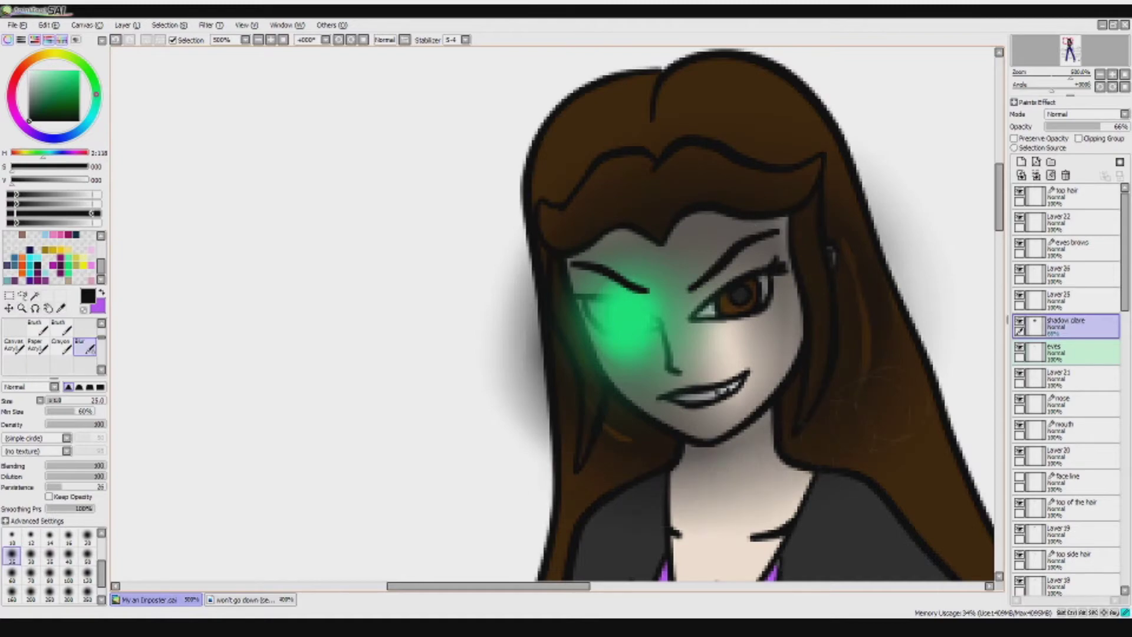
- Add a new layer below the top line art layer and select the shirt area using the top layer as selection source
{"action": "scroll", "coordinate": [545, 398], "scroll_direction": "down", "scroll_amount": 2}
{"action": "scroll", "coordinate": [546, 398], "scroll_direction": "down", "scroll_amount": 1}
{"action": "scroll", "coordinate": [1066, 389], "scroll_direction": "down", "scroll_amount": 6}
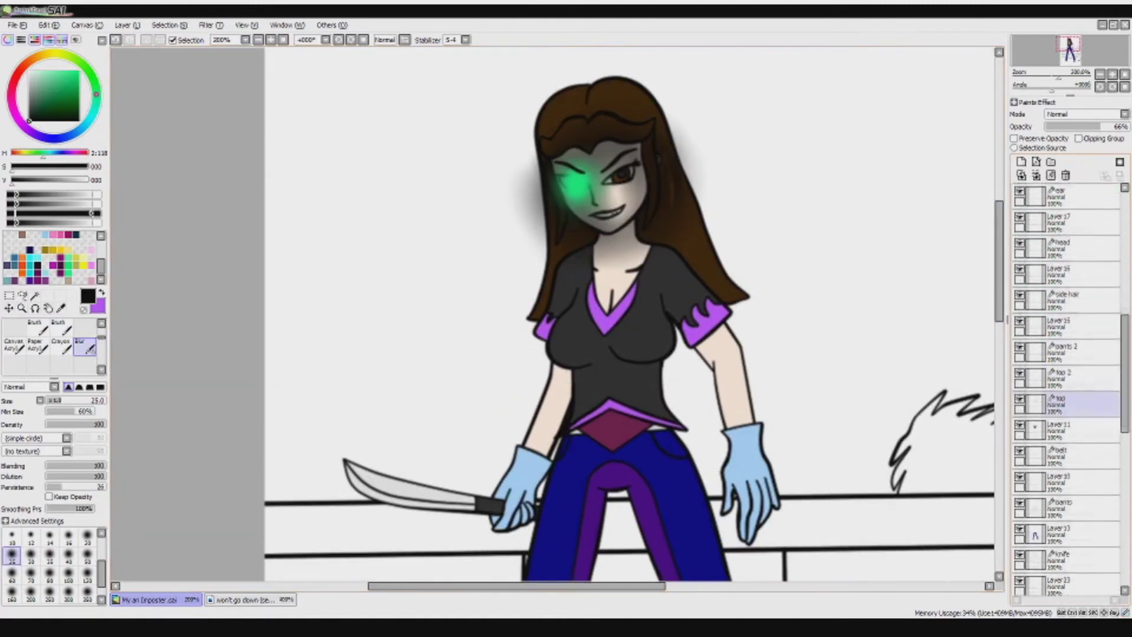
{"action": "left_click", "coordinate": [1061, 353]}
{"action": "left_click", "coordinate": [1021, 161]}
{"action": "left_click", "coordinate": [1061, 328]}
{"action": "left_click", "coordinate": [36, 295]}
{"action": "scroll", "coordinate": [546, 319], "scroll_direction": "up", "scroll_amount": 1}
{"action": "key", "text": "ctrl+a"}
{"action": "key", "text": "ctrl+d"}
{"action": "left_click", "coordinate": [613, 472]}
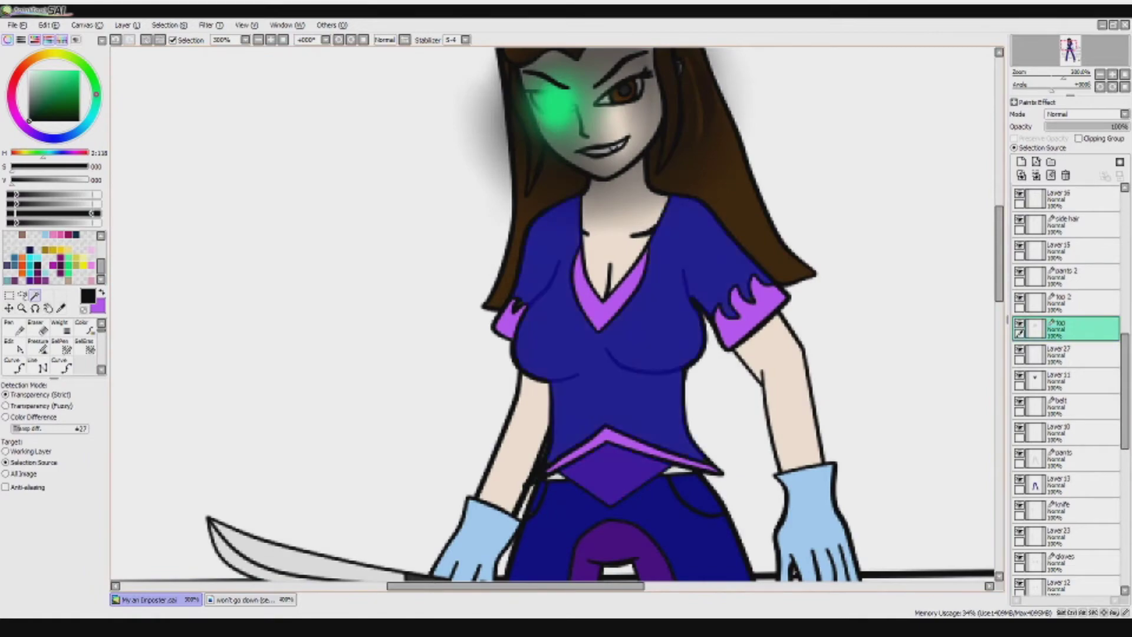
- Add the sleeve trims, purple hem and belt piece to the shirt selection, and set Layer 27's opacity to 50%
{"action": "scroll", "coordinate": [546, 318], "scroll_direction": "up", "scroll_amount": 2}
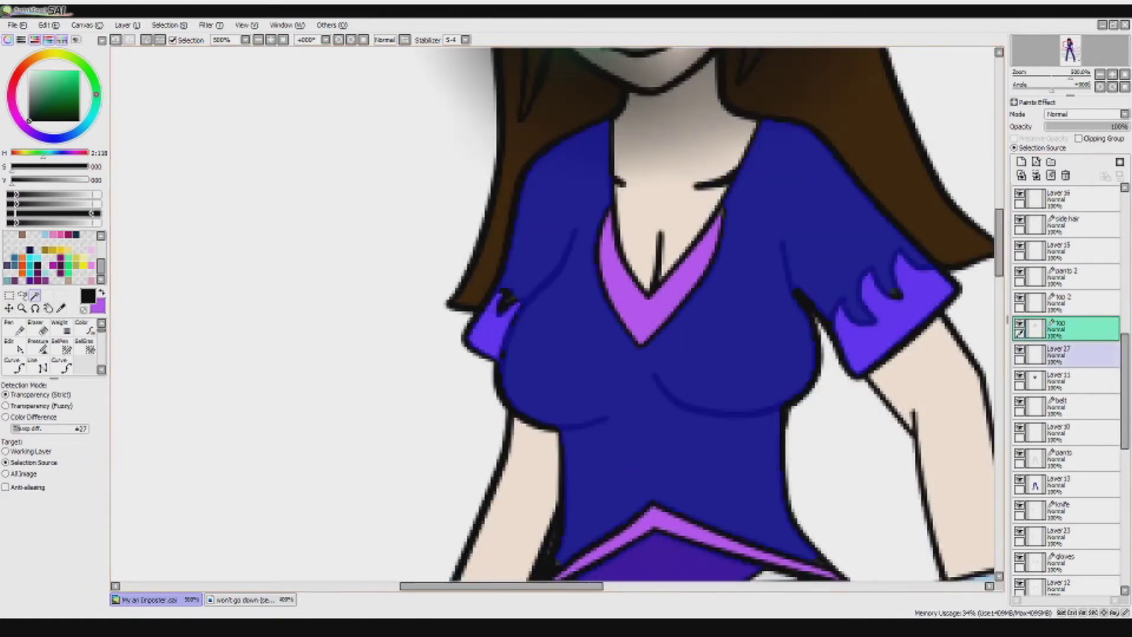
{"action": "scroll", "coordinate": [557, 314], "scroll_direction": "down", "scroll_amount": 3}
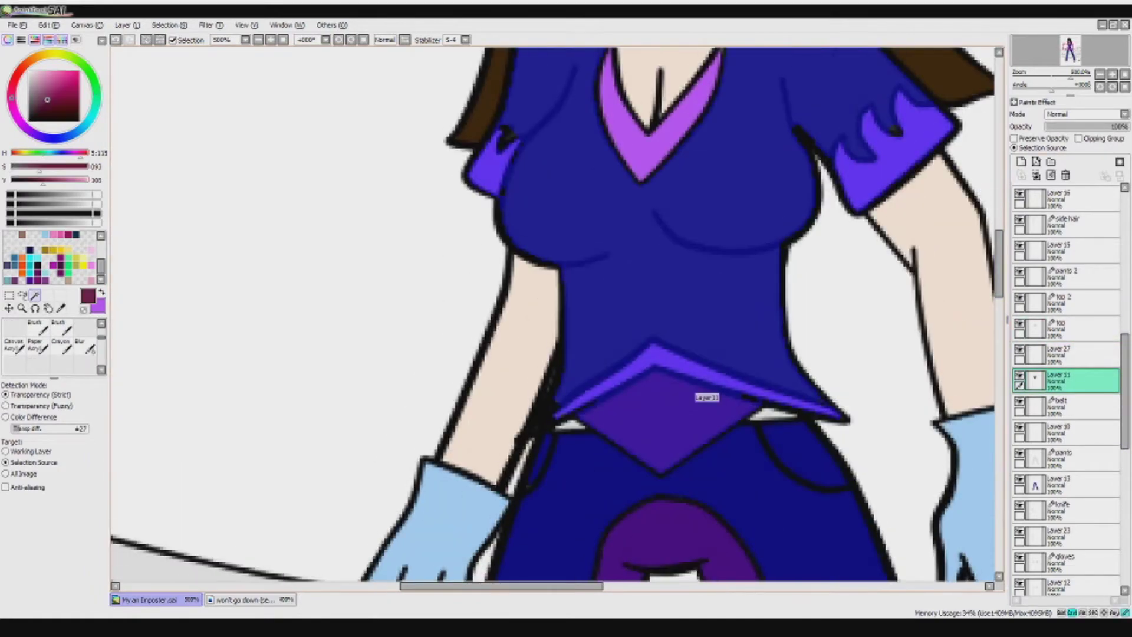
{"action": "left_click", "coordinate": [1067, 354]}
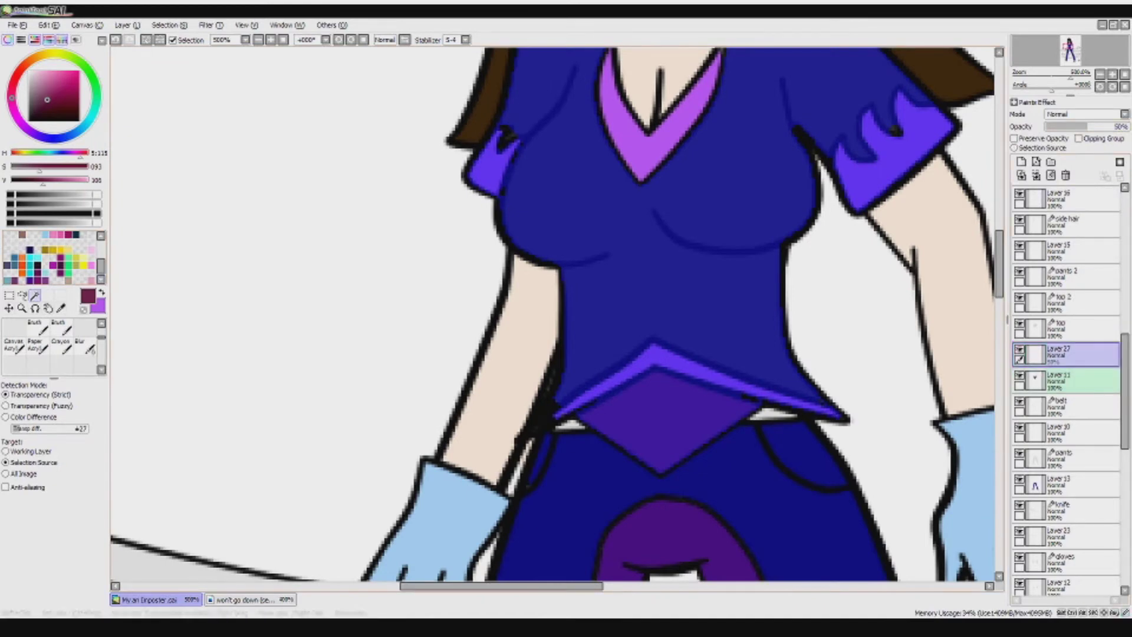
{"action": "scroll", "coordinate": [557, 314], "scroll_direction": "down", "scroll_amount": 1}
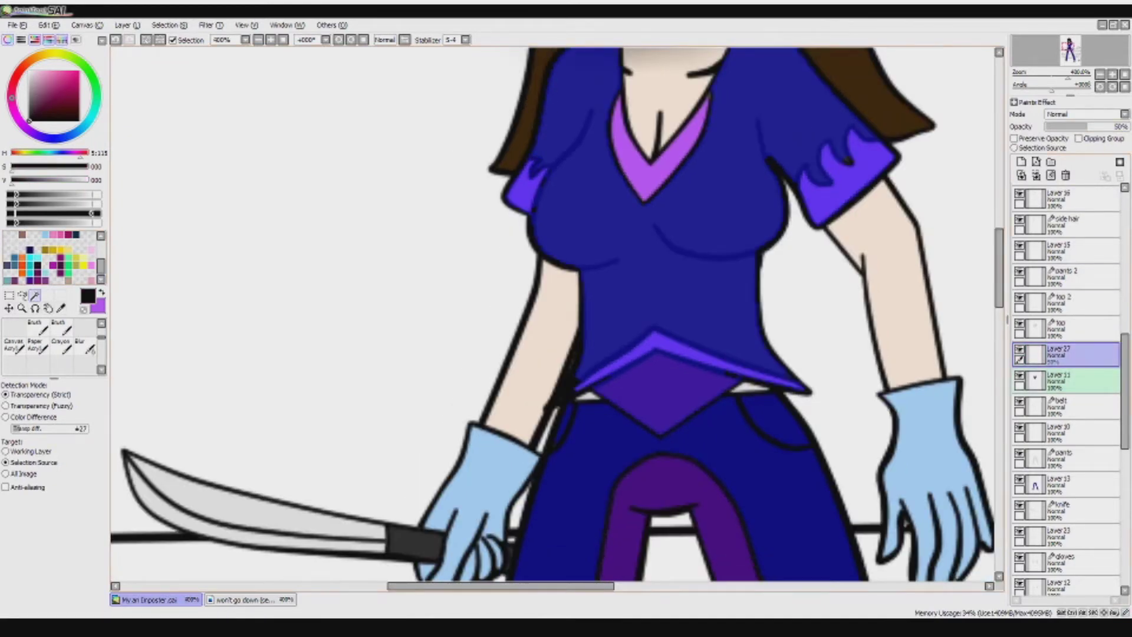
- Shade the shoulders, the character's right sleeve and the adjoining side of the shirt in black with a size 40 brush
{"action": "scroll", "coordinate": [553, 313], "scroll_direction": "up", "scroll_amount": 2}
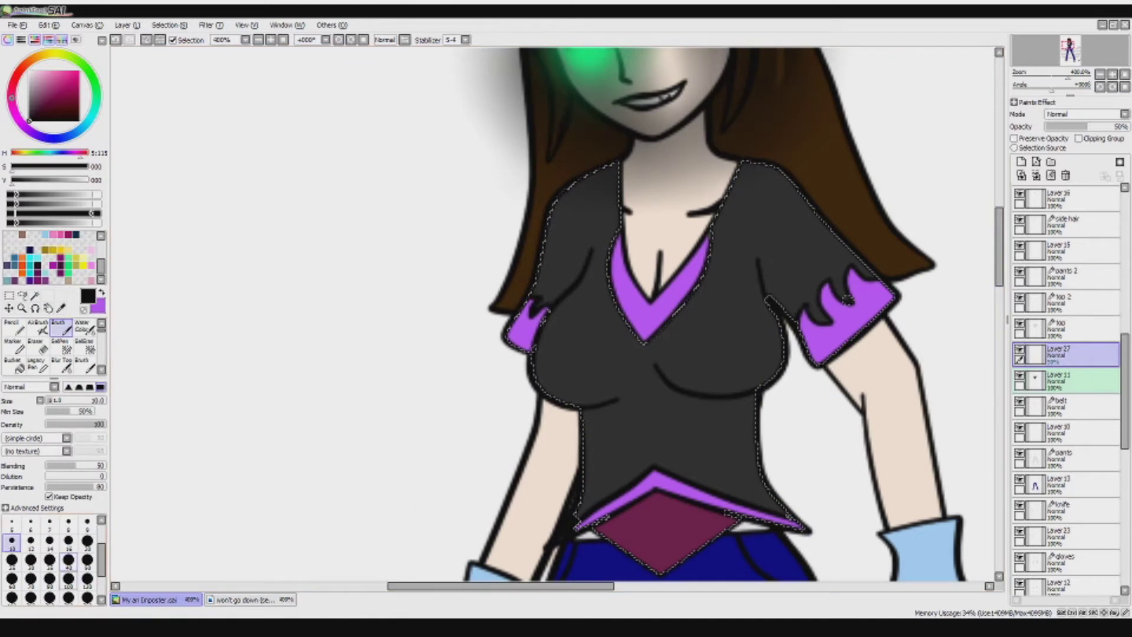
{"action": "left_click_drag", "start_coordinate": [745, 170], "coordinate": [785, 173]}
{"action": "mouse_move", "coordinate": [608, 177]}
{"action": "left_mouse_down"}
{"action": "mouse_move", "coordinate": [554, 277]}
{"action": "mouse_move", "coordinate": [542, 342]}
{"action": "left_mouse_up"}
{"action": "left_click_drag", "start_coordinate": [581, 269], "coordinate": [608, 295]}
{"action": "mouse_move", "coordinate": [542, 359]}
{"action": "left_mouse_down"}
{"action": "mouse_move", "coordinate": [607, 436]}
{"action": "mouse_move", "coordinate": [610, 466]}
{"action": "left_mouse_up"}
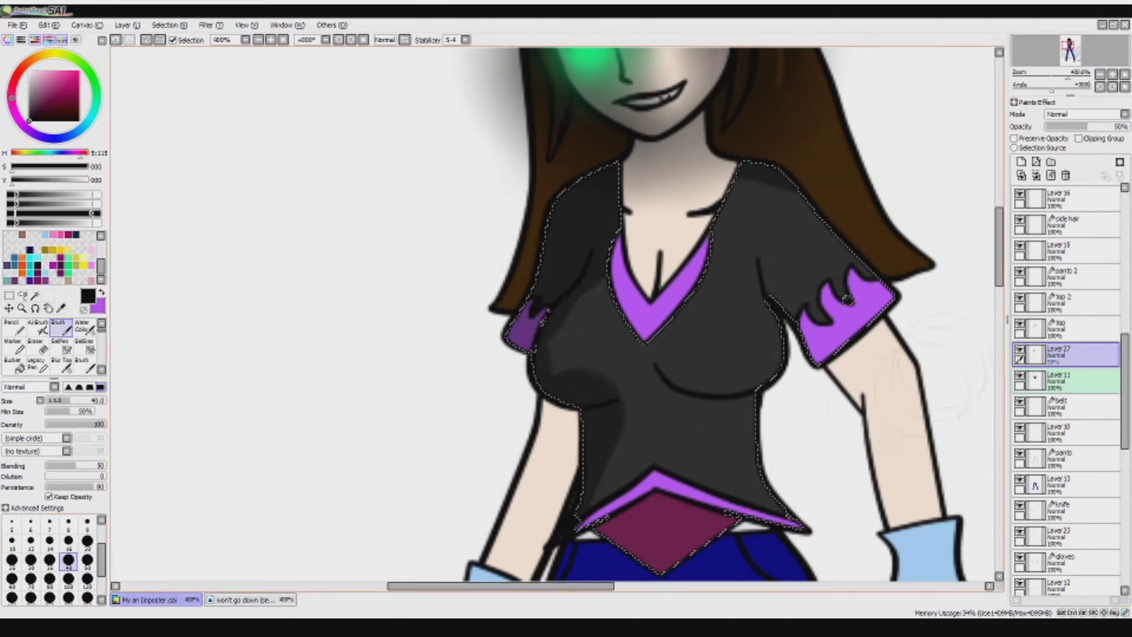
- With a size 16 brush, shade the character's left sleeve, bust and waist, deselect, and extend the shading past the shirt's edges
{"action": "left_click", "coordinate": [69, 541]}
{"action": "left_click_drag", "start_coordinate": [764, 245], "coordinate": [779, 295]}
{"action": "left_click_drag", "start_coordinate": [811, 354], "coordinate": [847, 300]}
{"action": "left_click_drag", "start_coordinate": [779, 340], "coordinate": [649, 422]}
{"action": "mouse_move", "coordinate": [766, 419]}
{"action": "left_mouse_down"}
{"action": "mouse_move", "coordinate": [743, 519]}
{"action": "mouse_move", "coordinate": [796, 528]}
{"action": "left_mouse_up"}
{"action": "scroll", "coordinate": [208, 309], "scroll_direction": "down", "scroll_amount": 1}
{"action": "key", "text": "ctrl+d"}
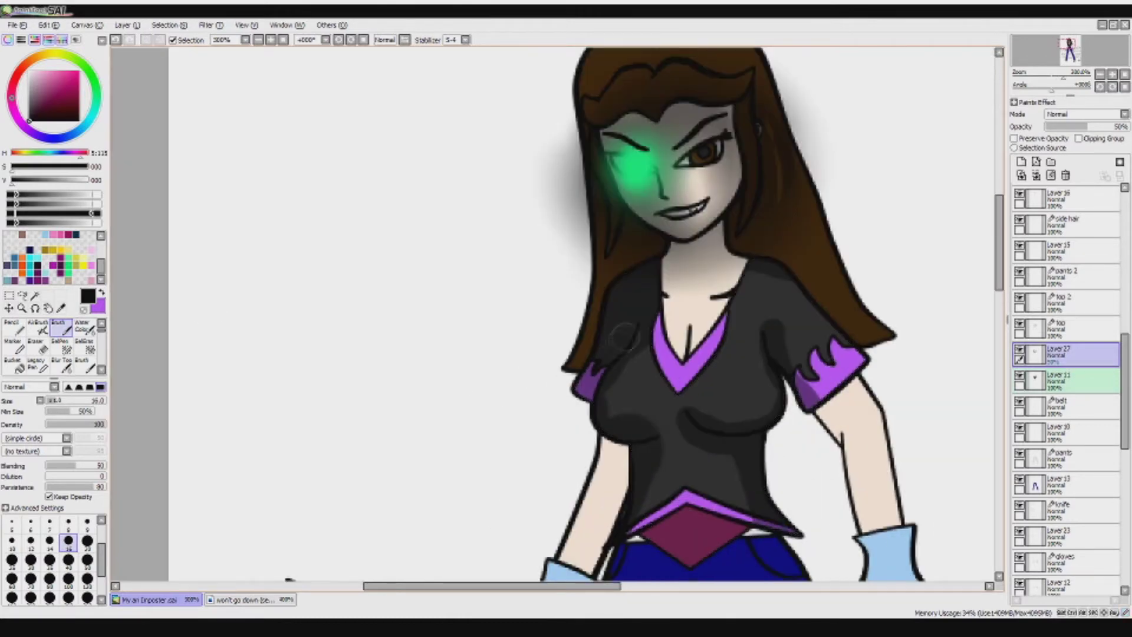
{"action": "left_click_drag", "start_coordinate": [632, 441], "coordinate": [610, 551]}
{"action": "left_click_drag", "start_coordinate": [581, 398], "coordinate": [587, 445]}
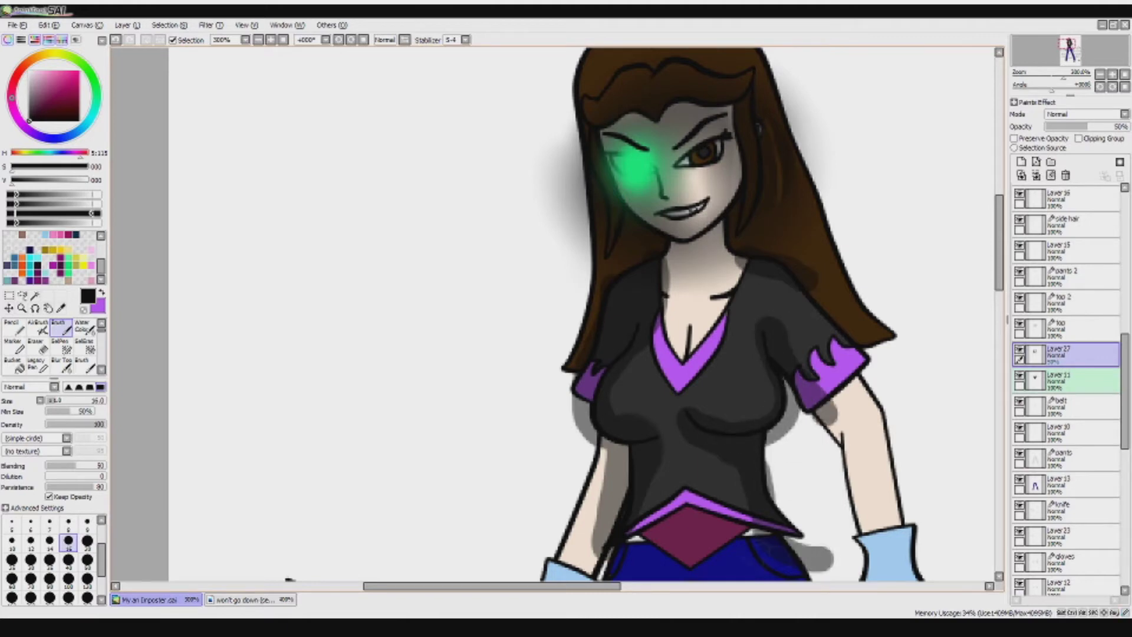
{"action": "key", "text": "b"}
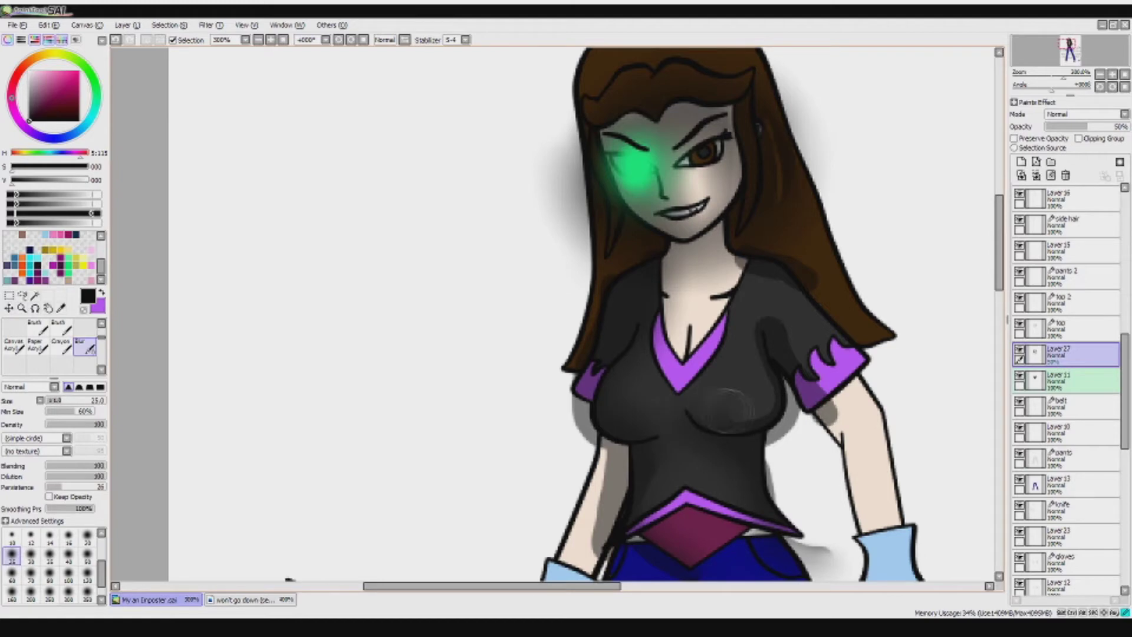
{"action": "left_click_drag", "start_coordinate": [855, 429], "coordinate": [822, 556]}
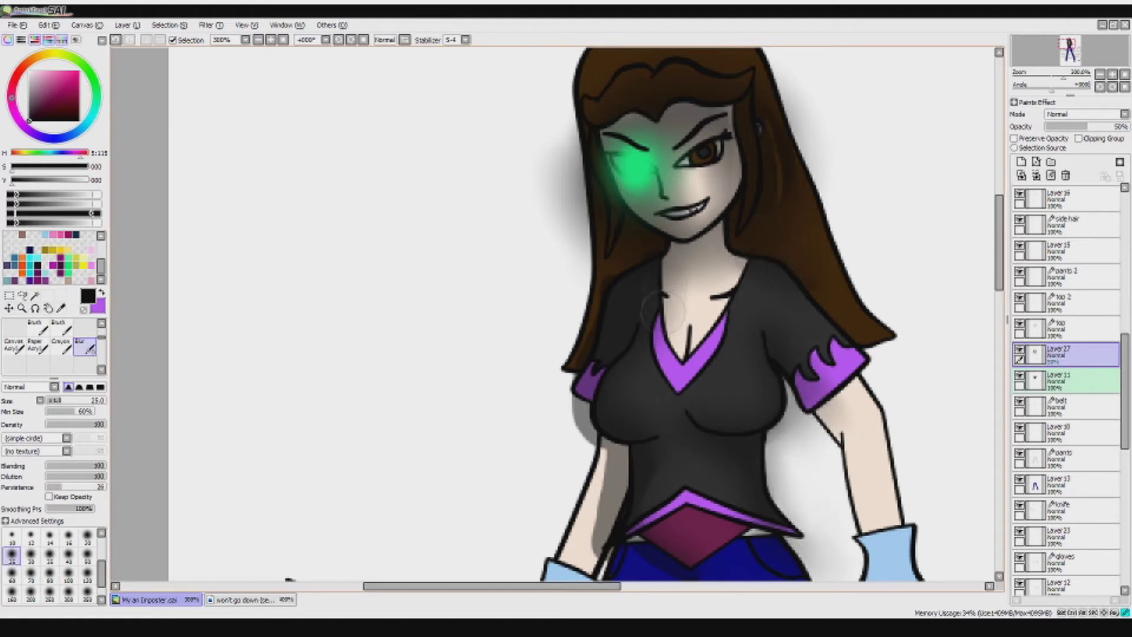
{"action": "left_click_drag", "start_coordinate": [573, 330], "coordinate": [585, 468]}
{"action": "scroll", "coordinate": [718, 303], "scroll_direction": "down", "scroll_amount": 3}
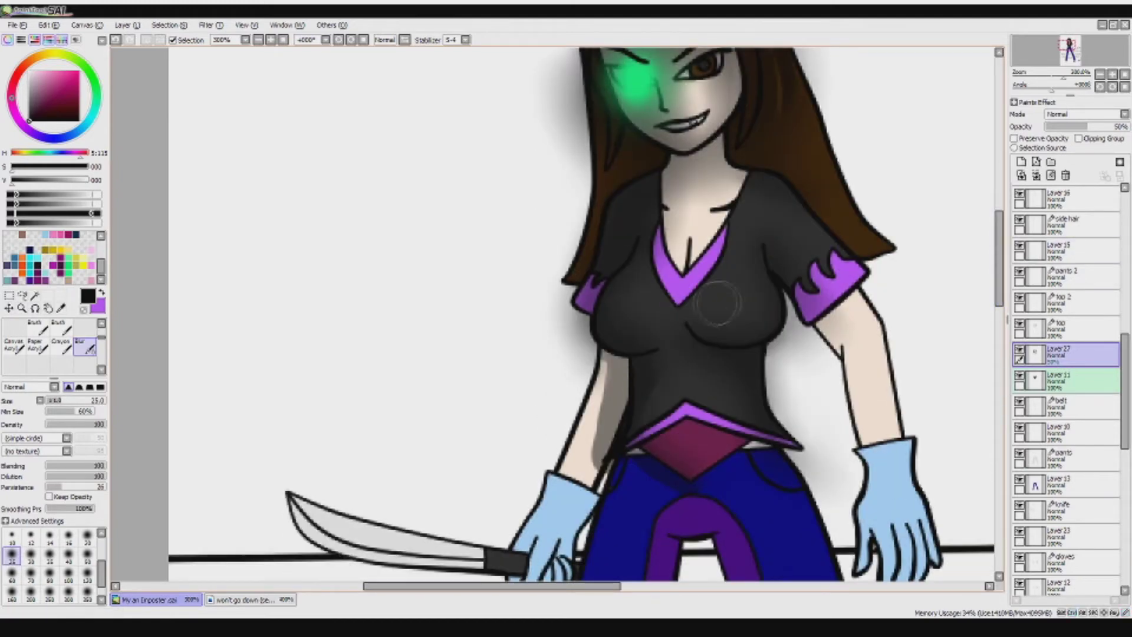
{"action": "key", "text": "ctrl+z"}
{"action": "key", "text": "ctrl+z"}
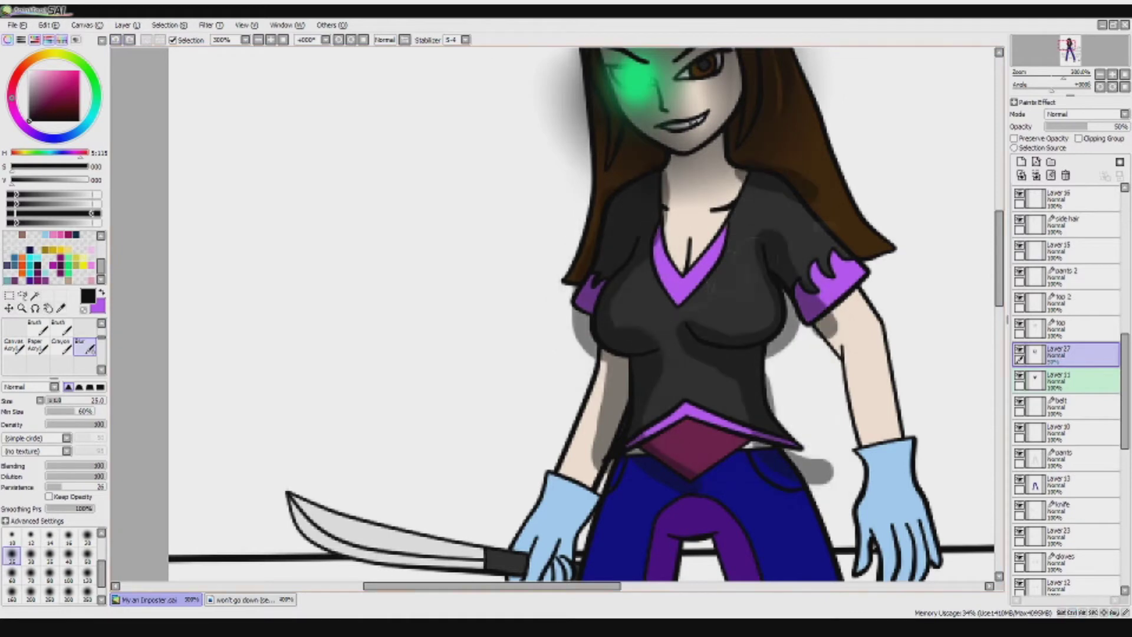
- Widen the shadow beside the character's right sleeve and blur the shading across the shirt, sleeves and belt piece
{"action": "key", "text": "b"}
{"action": "key", "text": "n"}
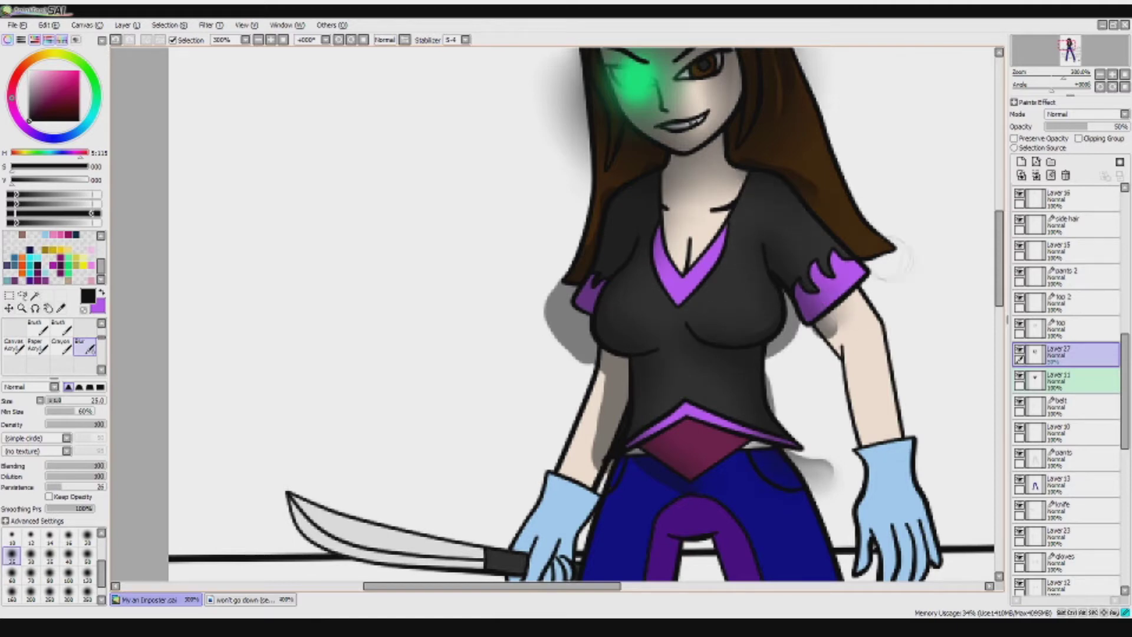
- Select the area outside the shirt line art, delete Layer 27's spilled shading there, deselect, and set the layer's opacity to 76%
{"action": "key", "text": "w"}
{"action": "key", "text": "ctrl+a"}
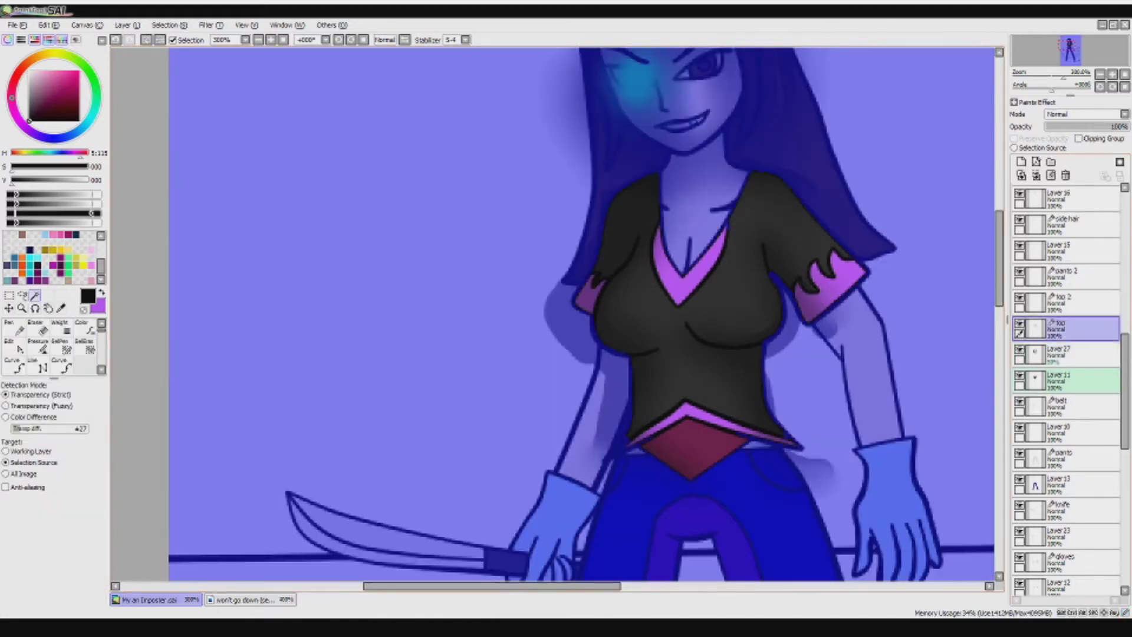
{"action": "key", "text": "ctrl+d"}
{"action": "left_click", "coordinate": [833, 328]}
{"action": "key", "text": "Delete"}
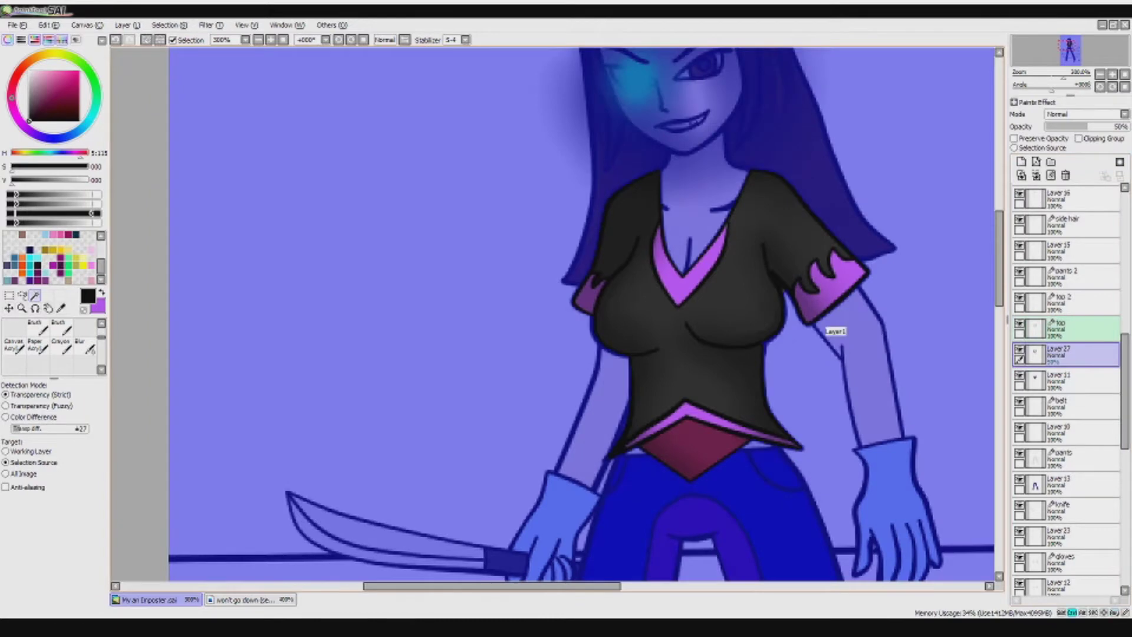
{"action": "key", "text": "ctrl+d"}
{"action": "key", "text": "ctrl+minus"}
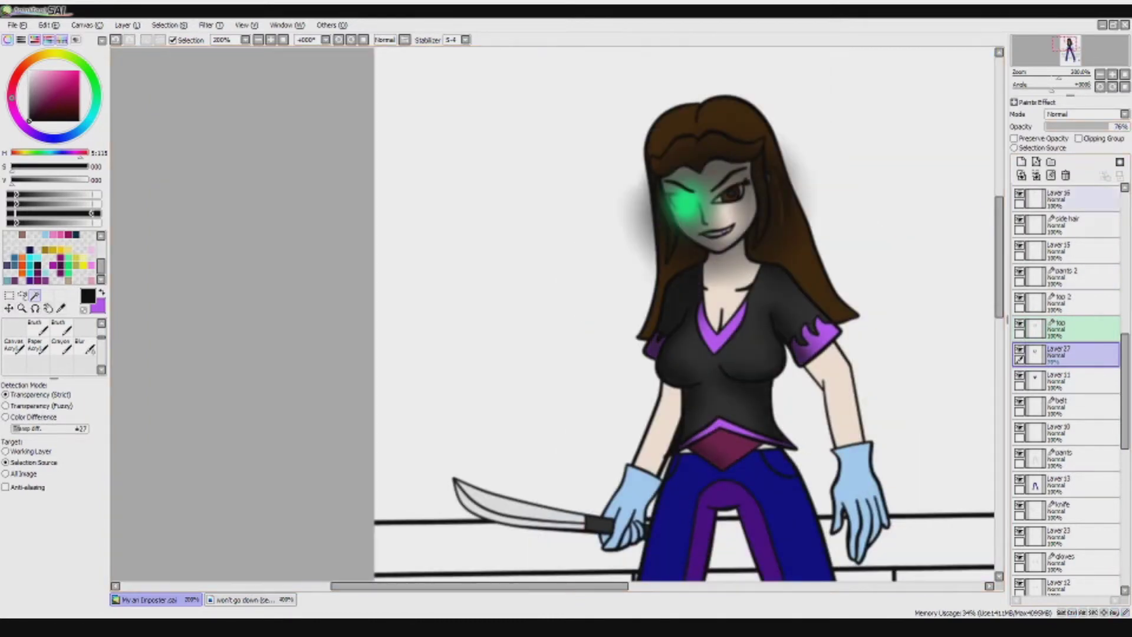
- Add a new layer for the pants shading and place it directly below the belt line art layer
{"action": "scroll", "coordinate": [684, 313], "scroll_direction": "down", "scroll_amount": 3}
{"action": "scroll", "coordinate": [1066, 389], "scroll_direction": "down", "scroll_amount": 2}
{"action": "left_click", "coordinate": [1066, 398]}
{"action": "scroll", "coordinate": [684, 312], "scroll_direction": "down", "scroll_amount": 3}
{"action": "scroll", "coordinate": [684, 313], "scroll_direction": "down", "scroll_amount": 3}
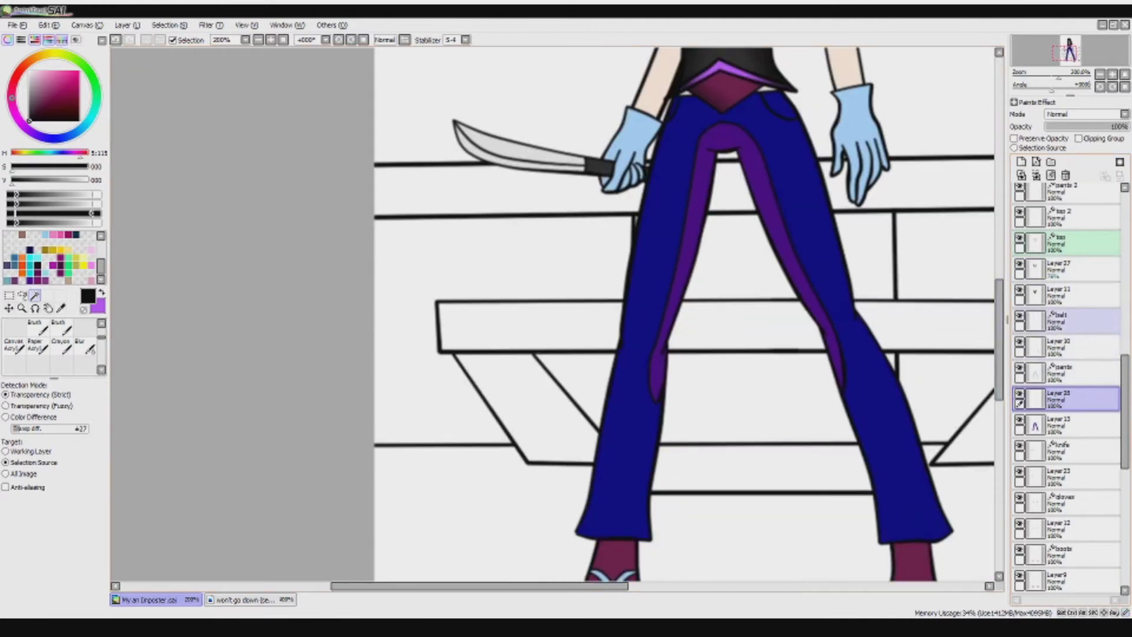
{"action": "left_click_drag", "start_coordinate": [1066, 399], "coordinate": [1066, 341]}
{"action": "left_click", "coordinate": [1066, 320]}
{"action": "left_click", "coordinate": [1066, 348]}
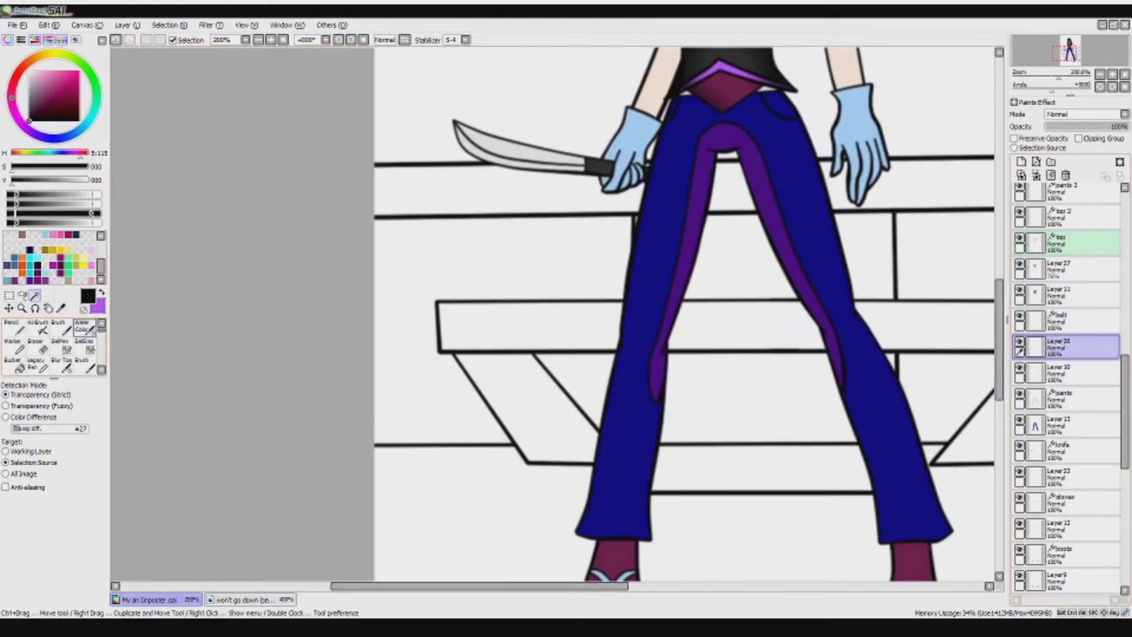
- Paint broad black shadows over the waist and along both pant legs with the Brush tool, and set the layer's opacity to 70%
{"action": "left_click", "coordinate": [58, 326]}
{"action": "left_click_drag", "start_coordinate": [785, 65], "coordinate": [808, 94]}
{"action": "mouse_move", "coordinate": [672, 95]}
{"action": "left_mouse_down"}
{"action": "mouse_move", "coordinate": [728, 165]}
{"action": "mouse_move", "coordinate": [734, 237]}
{"action": "mouse_move", "coordinate": [687, 359]}
{"action": "mouse_move", "coordinate": [666, 507]}
{"action": "left_mouse_up"}
{"action": "mouse_move", "coordinate": [743, 248]}
{"action": "left_mouse_down"}
{"action": "mouse_move", "coordinate": [864, 509]}
{"action": "mouse_move", "coordinate": [867, 569]}
{"action": "left_mouse_up"}
{"action": "left_click_drag", "start_coordinate": [636, 147], "coordinate": [584, 466]}
{"action": "left_click_drag", "start_coordinate": [643, 354], "coordinate": [613, 455]}
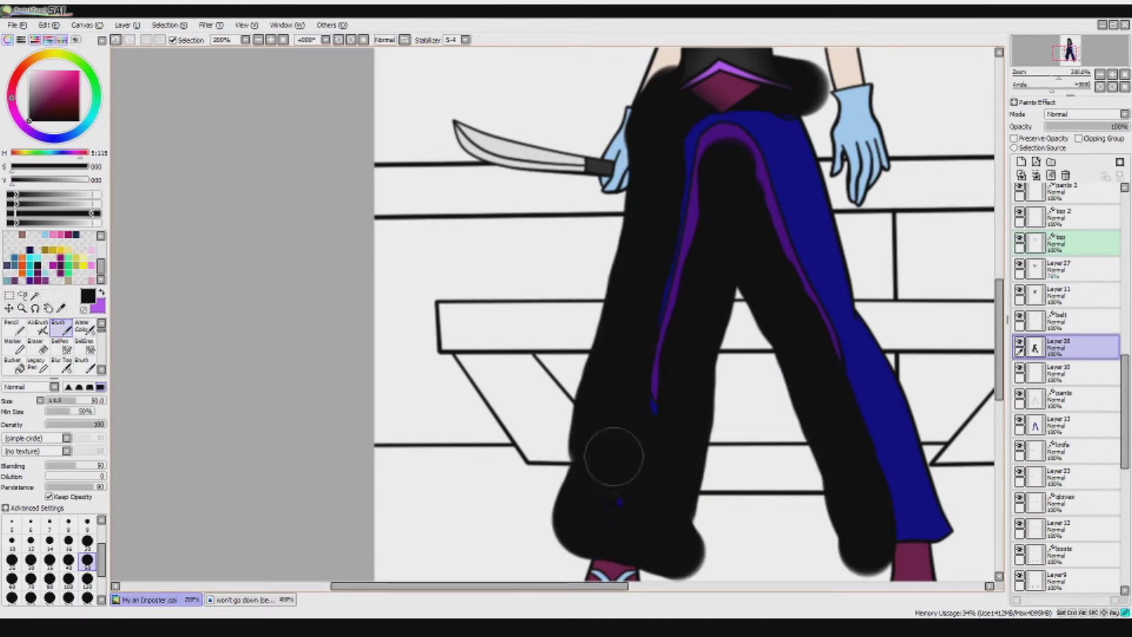
{"action": "left_click_drag", "start_coordinate": [666, 77], "coordinate": [560, 531]}
{"action": "left_click_drag", "start_coordinate": [1124, 126], "coordinate": [1101, 127]}
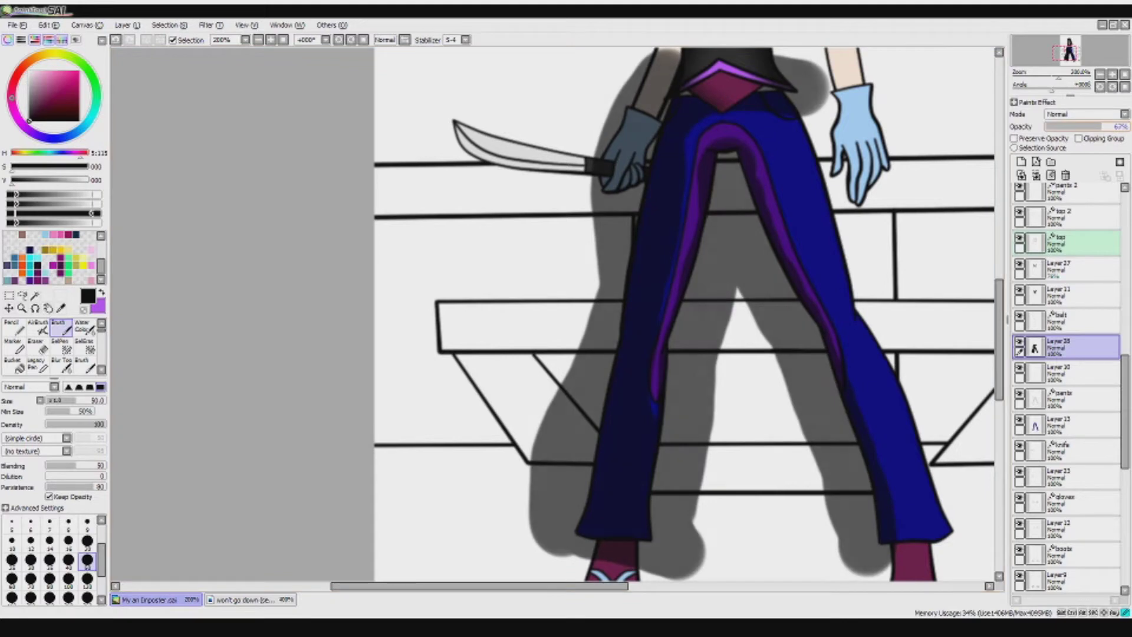
{"action": "scroll", "coordinate": [59, 348], "scroll_direction": "down", "scroll_amount": 2}
- Blur the edges of the black shadows on the pants and around both legs
{"action": "left_click", "coordinate": [85, 347]}
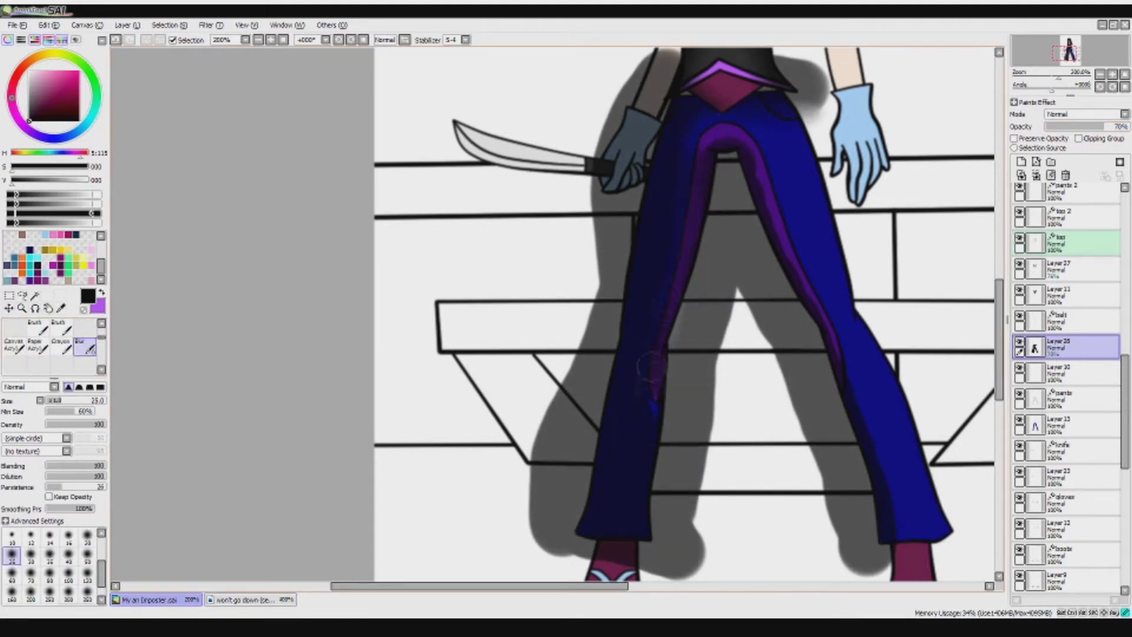
{"action": "mouse_move", "coordinate": [860, 561]}
{"action": "left_mouse_down"}
{"action": "mouse_move", "coordinate": [767, 366]}
{"action": "mouse_move", "coordinate": [702, 495]}
{"action": "mouse_move", "coordinate": [505, 523]}
{"action": "mouse_move", "coordinate": [543, 384]}
{"action": "left_mouse_up"}
{"action": "left_click_drag", "start_coordinate": [590, 147], "coordinate": [661, 53]}
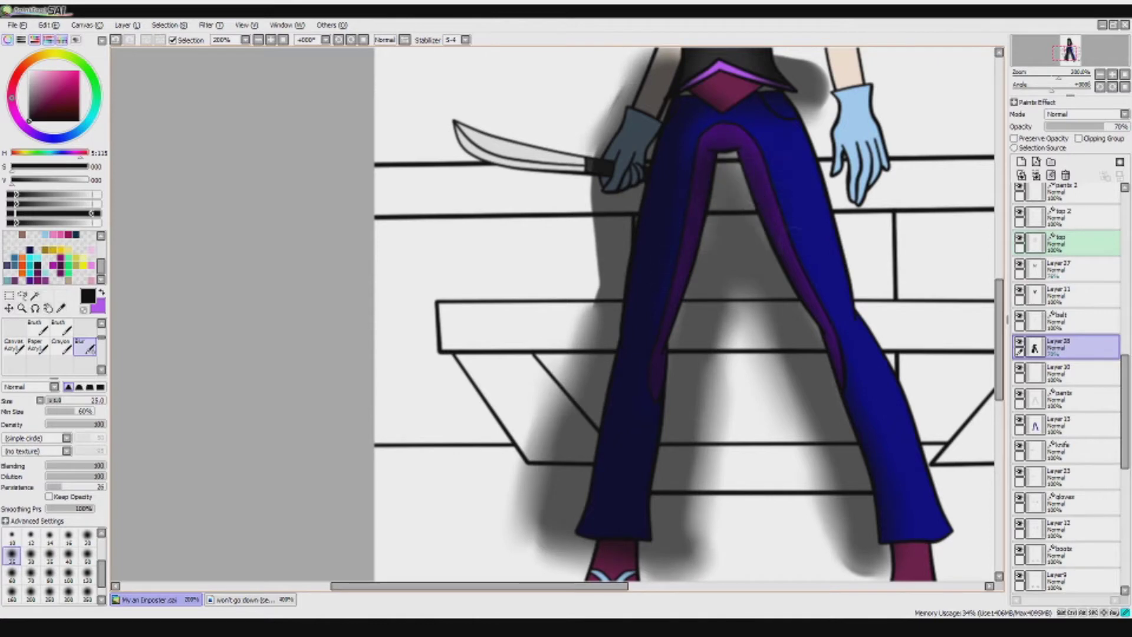
- Select the area outside the pants line art, delete the spilled black shading there from the pants shading layer, and deselect
{"action": "key", "text": "w"}
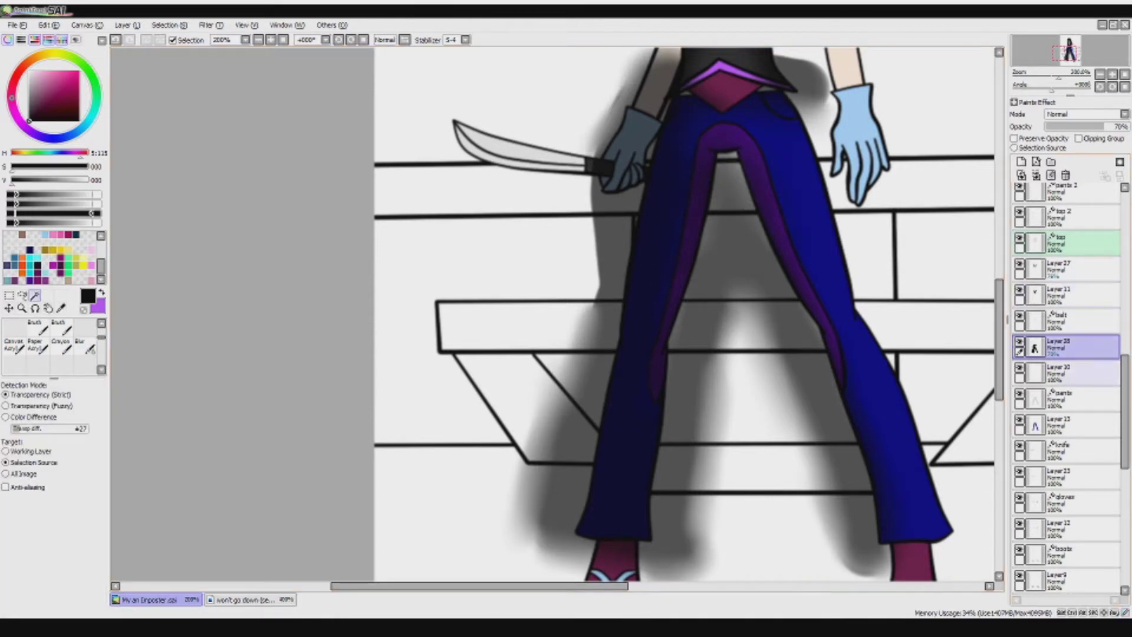
{"action": "left_click", "coordinate": [1061, 322]}
{"action": "left_click", "coordinate": [1061, 399]}
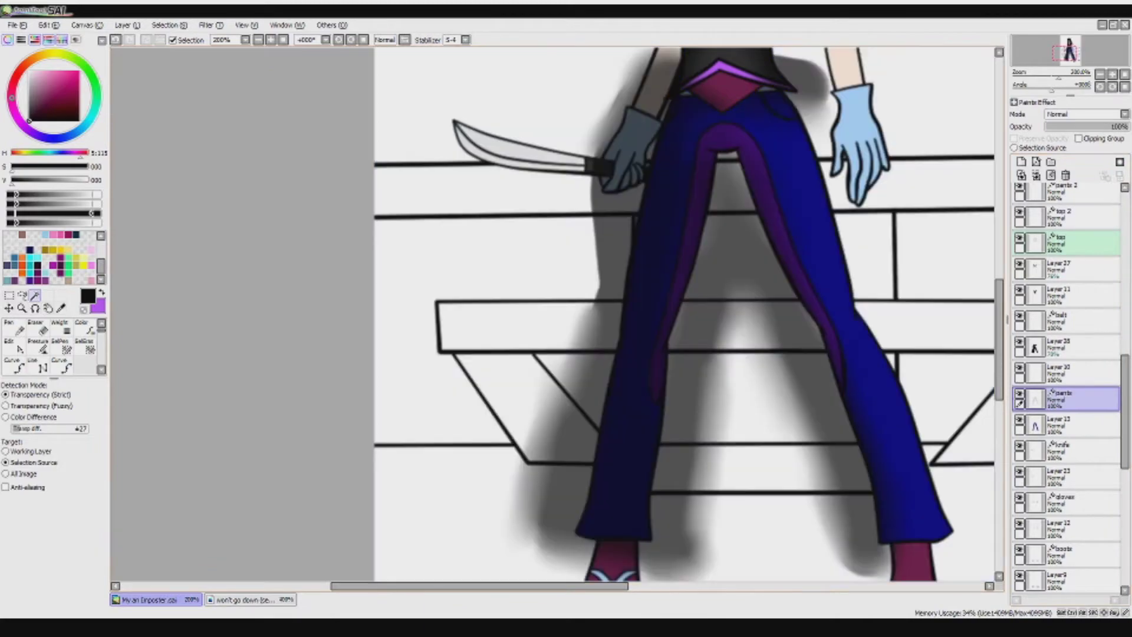
{"action": "left_click", "coordinate": [1014, 148]}
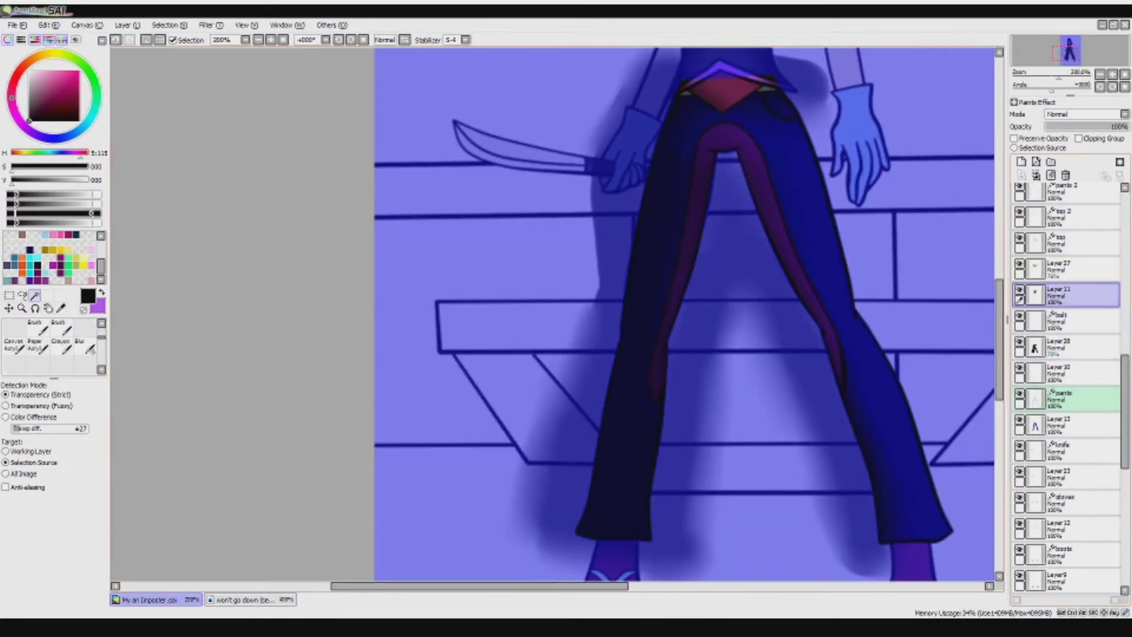
{"action": "left_click", "coordinate": [1061, 347]}
{"action": "key", "text": "b"}
{"action": "scroll", "coordinate": [684, 312], "scroll_direction": "up", "scroll_amount": 5}
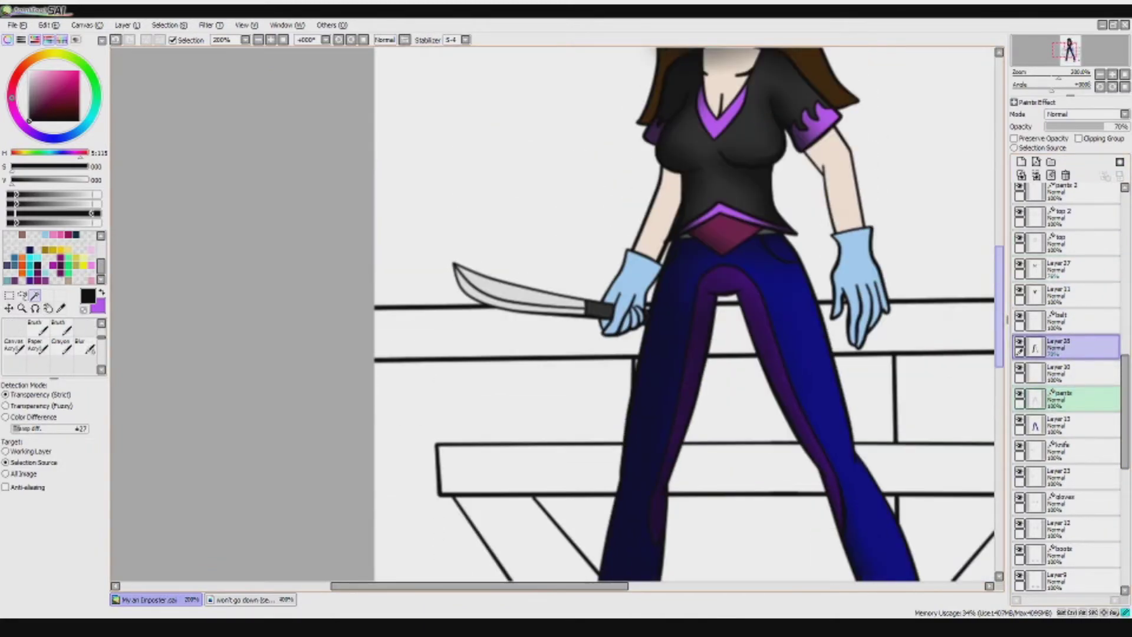
- On the face shadow layer, darken the hair beside the face with the Brush tool and erase the shading from the brown-eyed side of the face
{"action": "scroll", "coordinate": [672, 312], "scroll_direction": "up", "scroll_amount": 5}
{"action": "scroll", "coordinate": [1067, 389], "scroll_direction": "up", "scroll_amount": 10}
{"action": "scroll", "coordinate": [1067, 390], "scroll_direction": "up", "scroll_amount": 1}
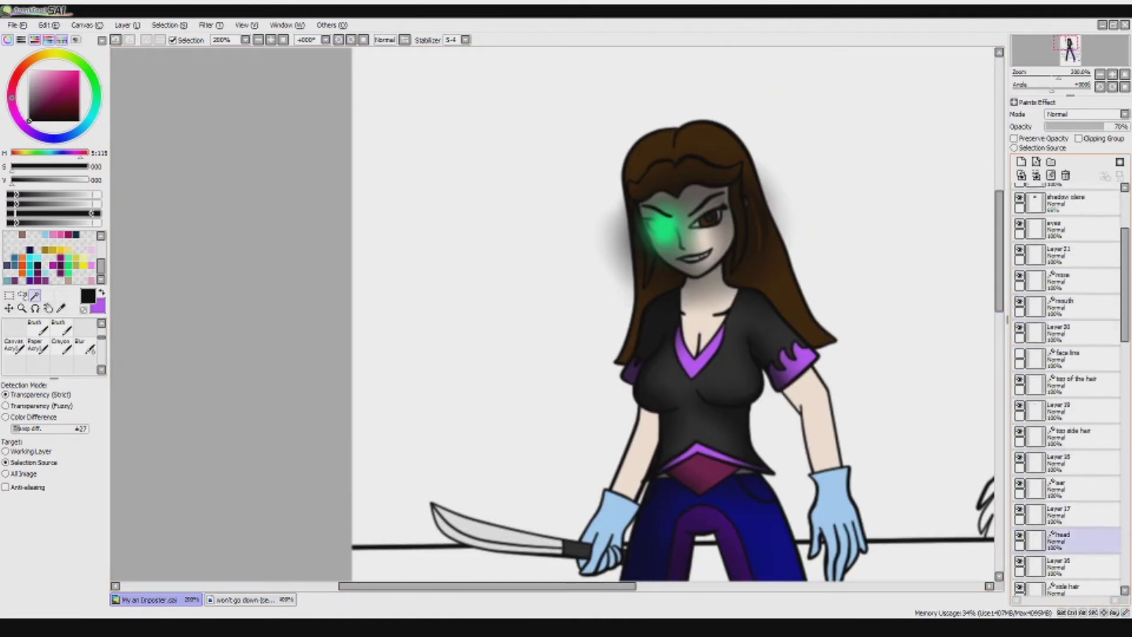
{"action": "left_click", "coordinate": [1062, 513]}
{"action": "scroll", "coordinate": [1067, 413], "scroll_direction": "down", "scroll_amount": 5}
{"action": "left_click", "coordinate": [1061, 375]}
{"action": "scroll", "coordinate": [1068, 389], "scroll_direction": "up", "scroll_amount": 7}
{"action": "left_click", "coordinate": [1061, 282]}
{"action": "key", "text": "b"}
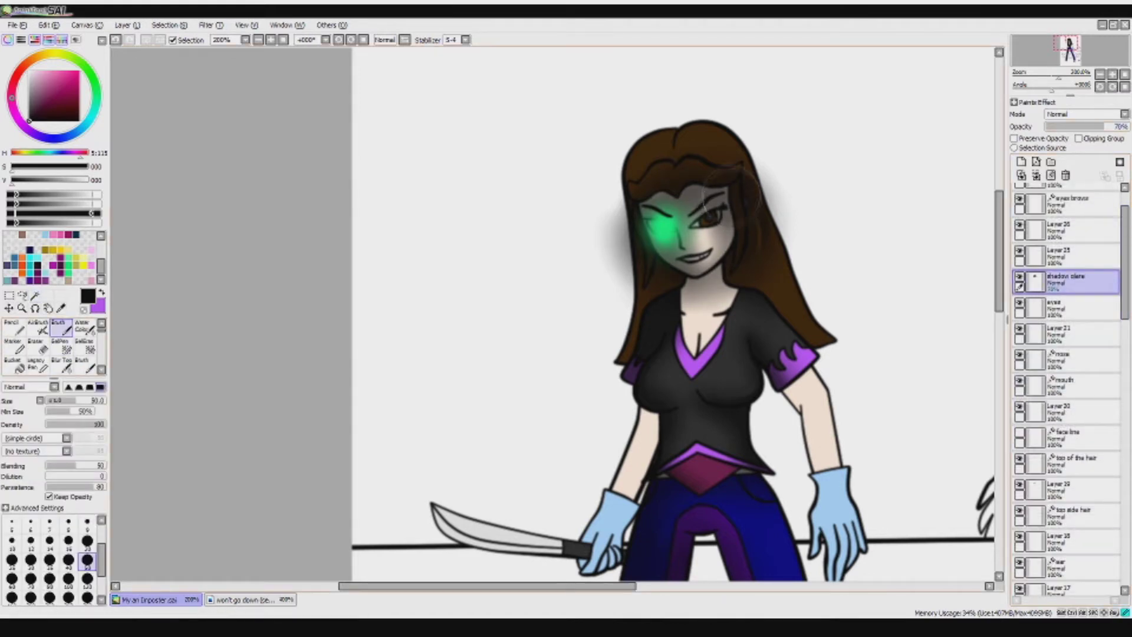
{"action": "scroll", "coordinate": [53, 348], "scroll_direction": "down", "scroll_amount": 2}
{"action": "left_click", "coordinate": [85, 366]}
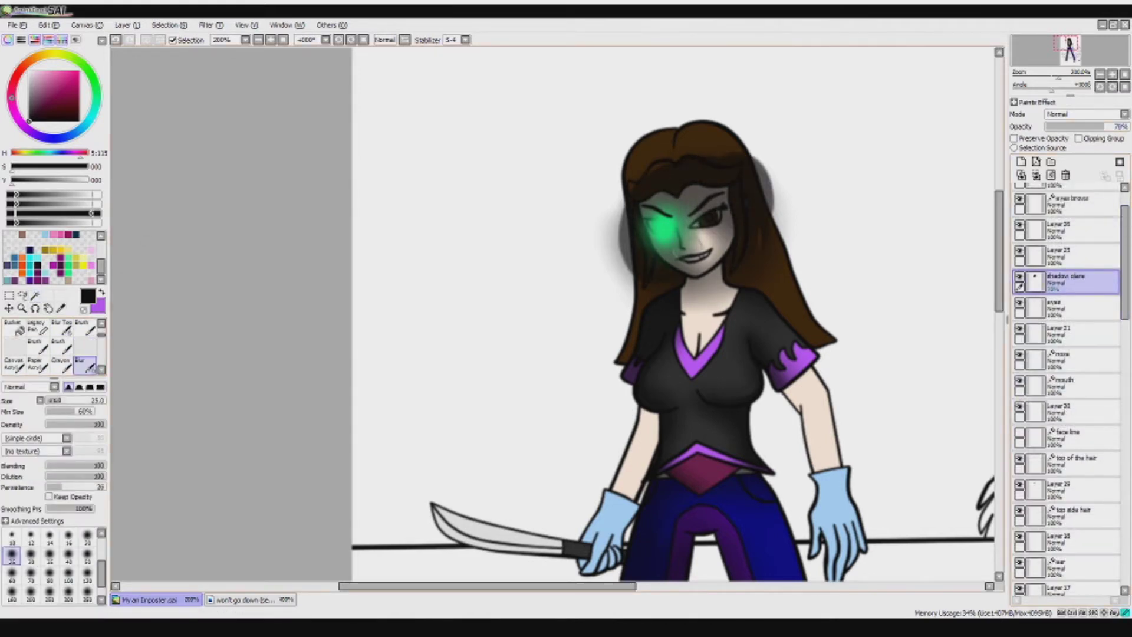
{"action": "key", "text": "e"}
{"action": "left_click_drag", "start_coordinate": [690, 220], "coordinate": [752, 237]}
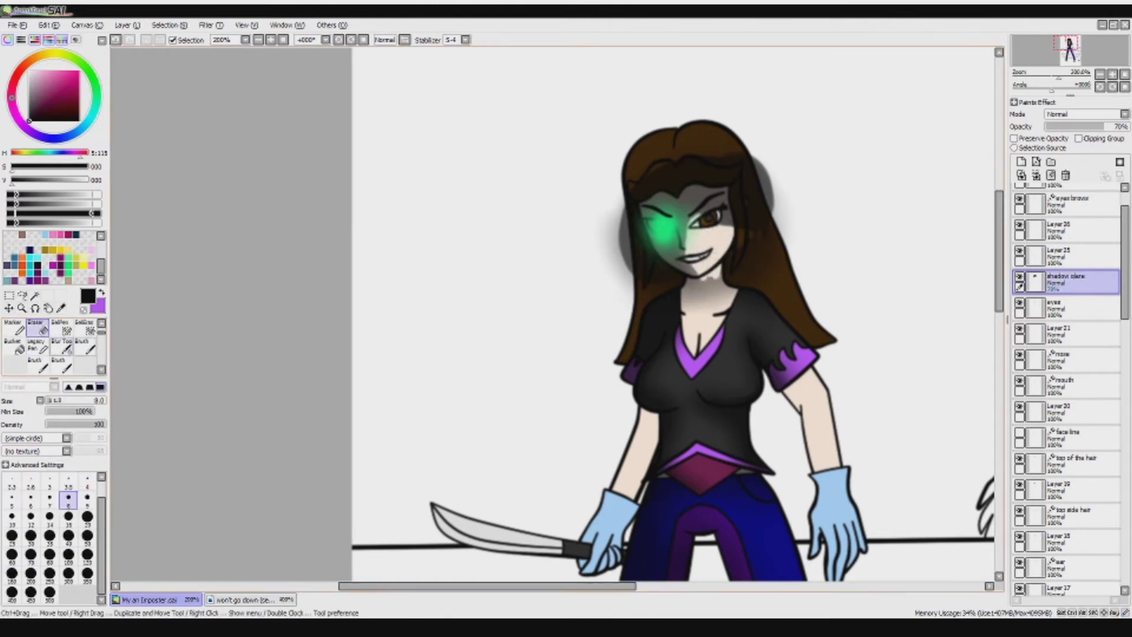
- Repaint and blur the shadow over the hair and cheek beside the brown eye, and set the face shadow layer's opacity to 90%
{"action": "key", "text": "b"}
{"action": "mouse_move", "coordinate": [767, 186]}
{"action": "left_mouse_down"}
{"action": "mouse_move", "coordinate": [731, 283]}
{"action": "mouse_move", "coordinate": [737, 298]}
{"action": "left_mouse_up"}
{"action": "key", "text": "u"}
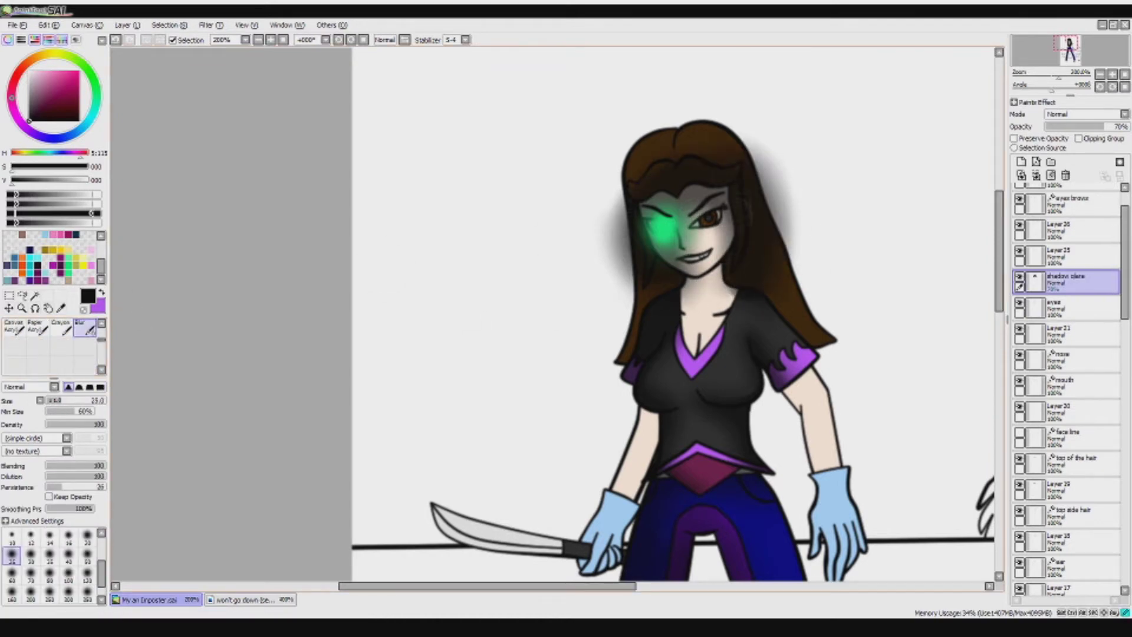
{"action": "left_click_drag", "start_coordinate": [1101, 126], "coordinate": [1122, 127]}
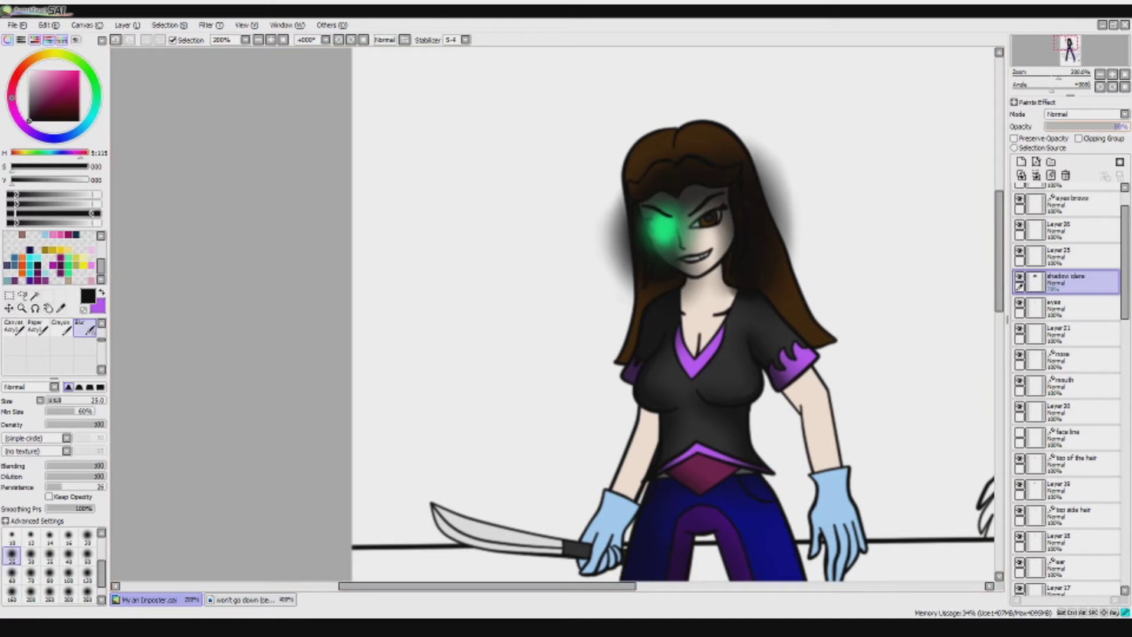
- Add a new layer directly below the body base line art and paint black shadow over the neck, the knife arm and around its glove
{"action": "scroll", "coordinate": [1067, 389], "scroll_direction": "down", "scroll_amount": 10}
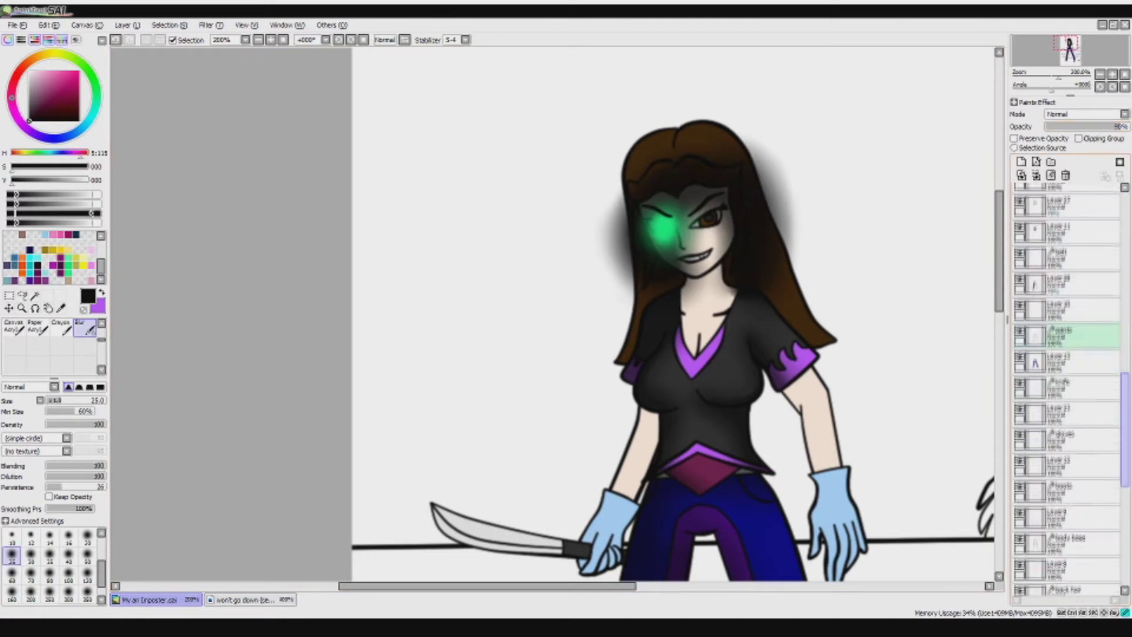
{"action": "left_click", "coordinate": [1067, 351]}
{"action": "key", "text": "b"}
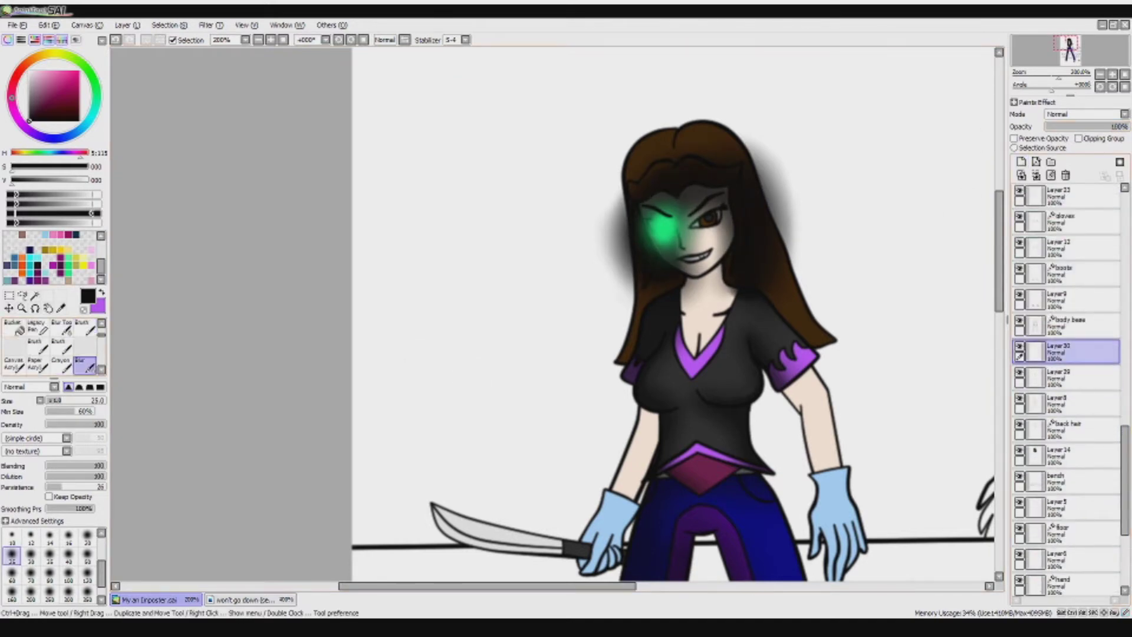
{"action": "scroll", "coordinate": [747, 268], "scroll_direction": "down", "scroll_amount": 3}
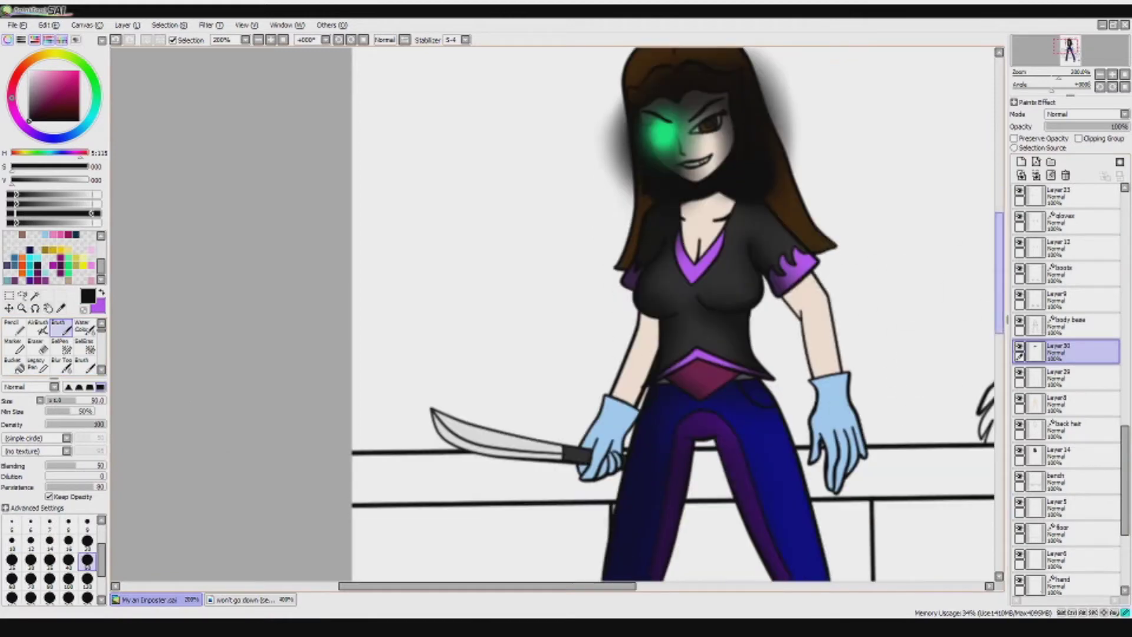
{"action": "left_click_drag", "start_coordinate": [628, 392], "coordinate": [625, 396]}
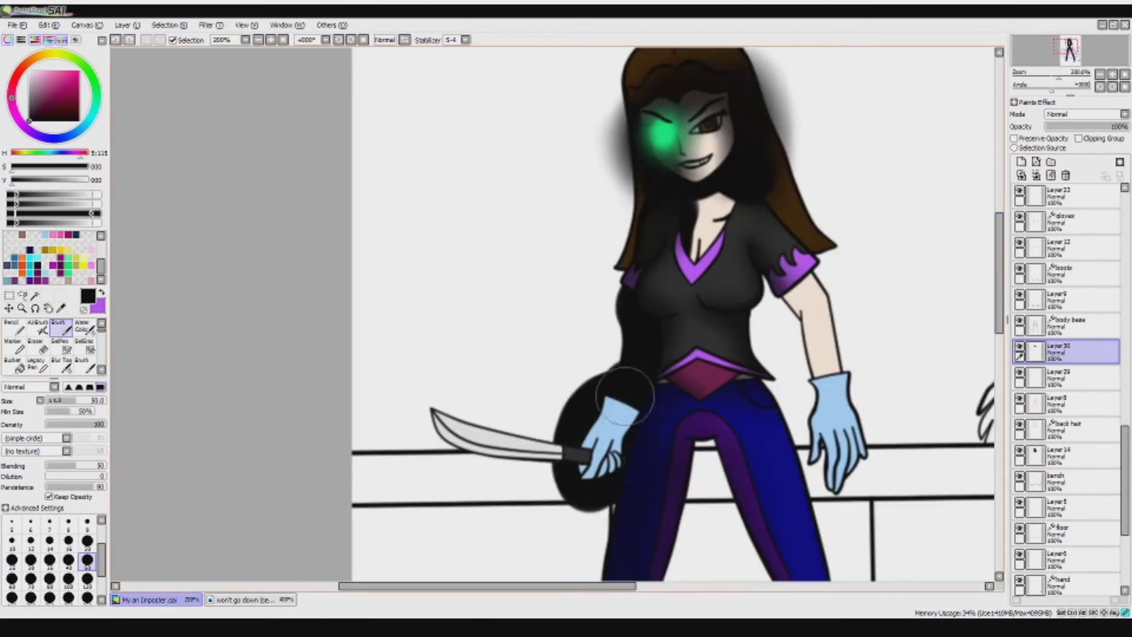
- Raise Layer 30 above the gloves and knife layers, set its opacity to 86%, and extend the black shadow over the knife
{"action": "left_click_drag", "start_coordinate": [1068, 352], "coordinate": [1067, 223]}
{"action": "left_click", "coordinate": [1100, 126]}
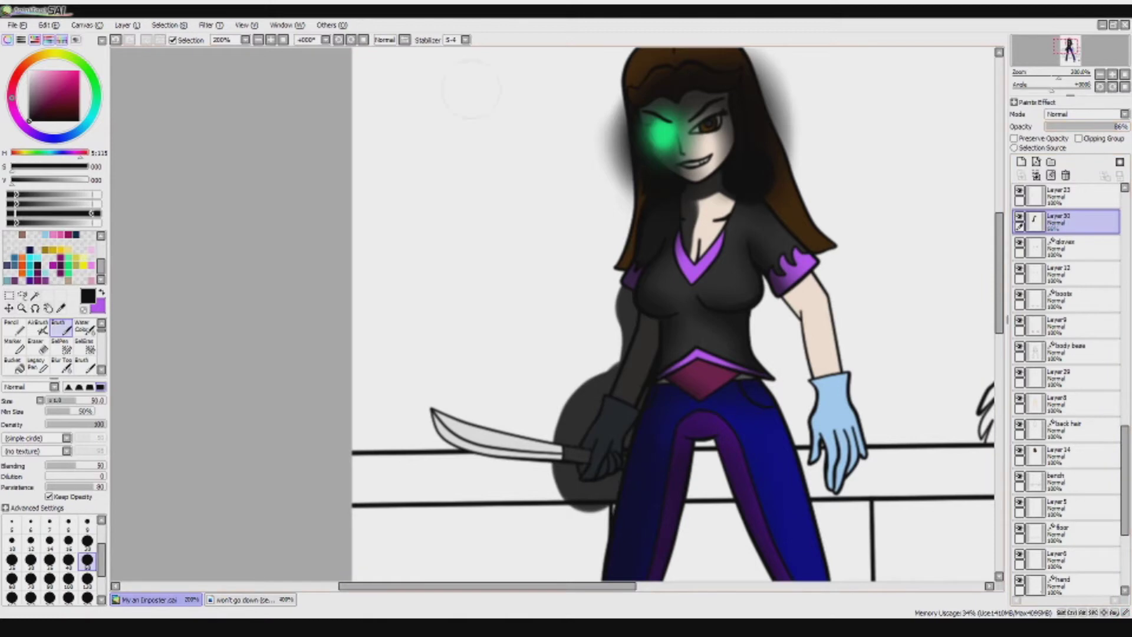
{"action": "left_click_drag", "start_coordinate": [424, 407], "coordinate": [548, 490]}
{"action": "mouse_move", "coordinate": [1067, 222]}
{"action": "left_mouse_down"}
{"action": "mouse_move", "coordinate": [1068, 189]}
{"action": "mouse_move", "coordinate": [1068, 207]}
{"action": "left_mouse_up"}
{"action": "scroll", "coordinate": [53, 348], "scroll_direction": "down", "scroll_amount": 2}
- Blur the black shadow around the knife, the knife arm and the neck
{"action": "left_click", "coordinate": [85, 364]}
{"action": "mouse_move", "coordinate": [572, 389]}
{"action": "left_mouse_down"}
{"action": "mouse_move", "coordinate": [448, 384]}
{"action": "mouse_move", "coordinate": [413, 413]}
{"action": "left_mouse_up"}
{"action": "left_click_drag", "start_coordinate": [413, 466], "coordinate": [590, 513]}
{"action": "mouse_move", "coordinate": [708, 236]}
{"action": "left_mouse_down"}
{"action": "mouse_move", "coordinate": [719, 201]}
{"action": "mouse_move", "coordinate": [613, 331]}
{"action": "mouse_move", "coordinate": [531, 389]}
{"action": "mouse_move", "coordinate": [502, 481]}
{"action": "left_mouse_up"}
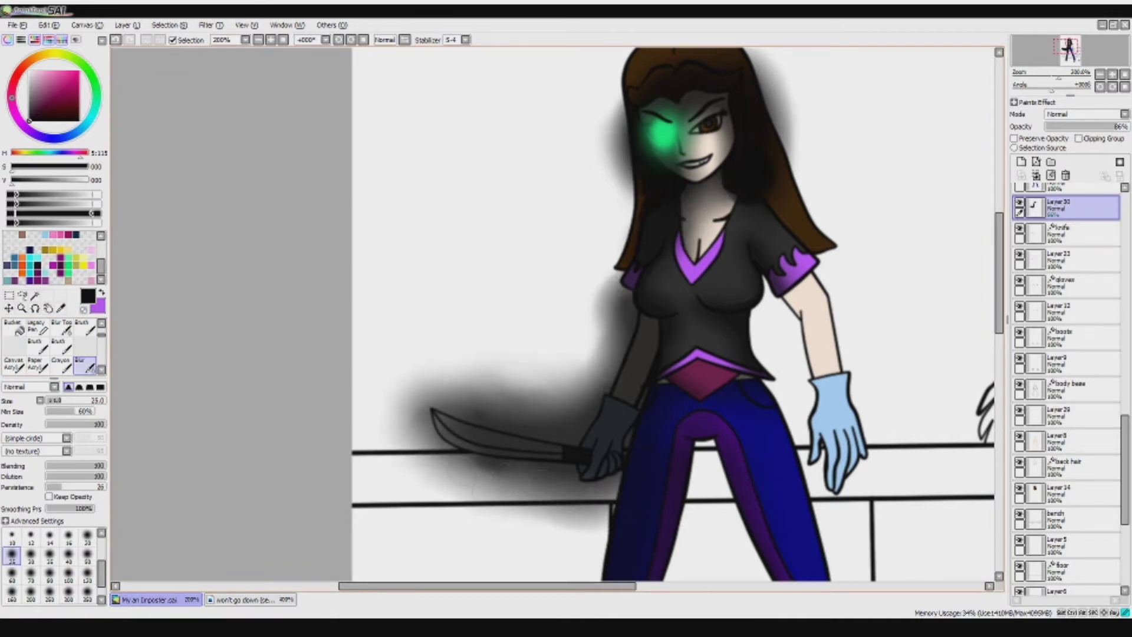
- Move Layer 30 up the layer stack, placing it between the face shadow layer and the eyes layer
{"action": "scroll", "coordinate": [1067, 389], "scroll_direction": "up", "scroll_amount": 2}
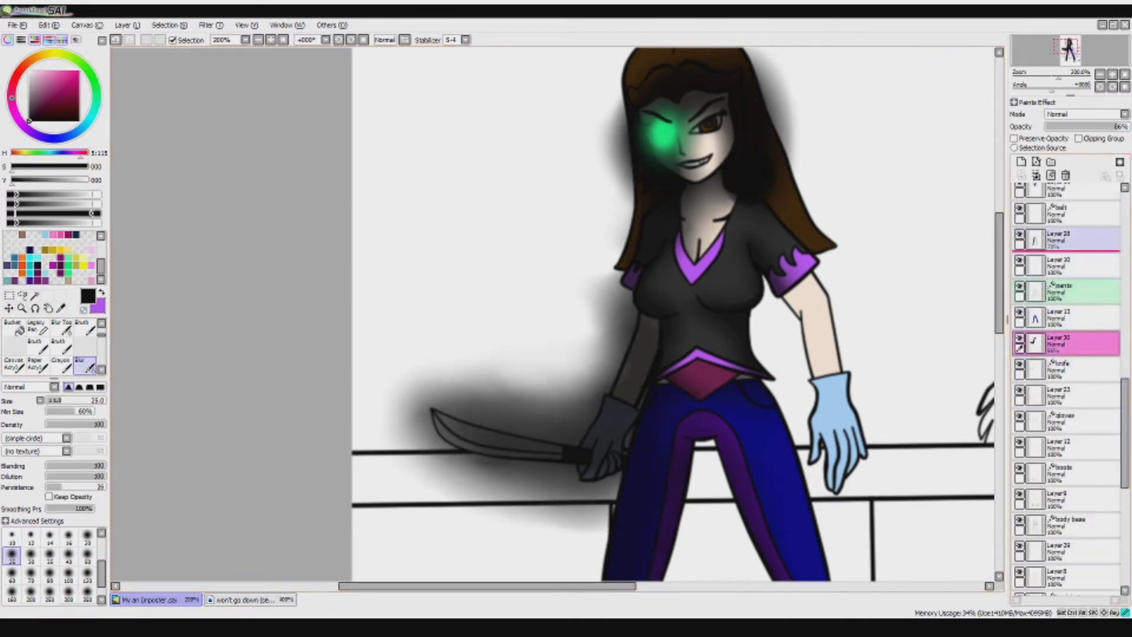
{"action": "left_click", "coordinate": [1067, 240]}
{"action": "mouse_move", "coordinate": [1067, 239]}
{"action": "left_mouse_down"}
{"action": "mouse_move", "coordinate": [1067, 194]}
{"action": "mouse_move", "coordinate": [1068, 311]}
{"action": "mouse_move", "coordinate": [1067, 195]}
{"action": "mouse_move", "coordinate": [1067, 272]}
{"action": "left_mouse_up"}
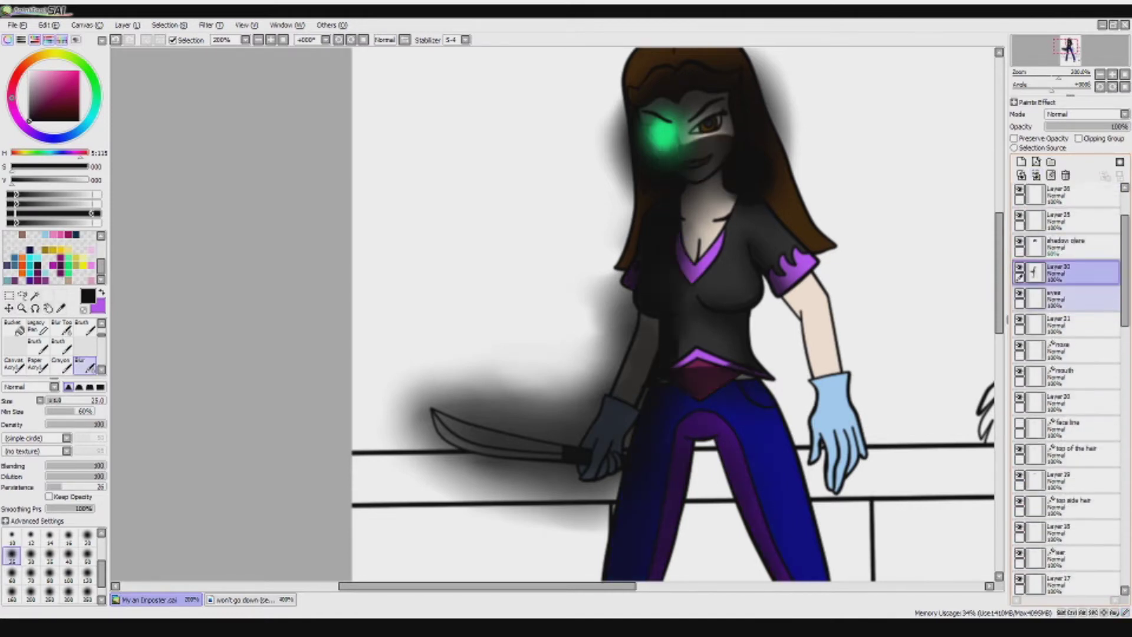
- Clear the shadow covering the mouth on Layer 30, and rework it into soft blurred shading around the cheek, chin and neck
{"action": "key", "text": "e"}
{"action": "mouse_move", "coordinate": [666, 135]}
{"action": "left_mouse_down"}
{"action": "mouse_move", "coordinate": [708, 153]}
{"action": "mouse_move", "coordinate": [725, 177]}
{"action": "mouse_move", "coordinate": [760, 171]}
{"action": "left_mouse_up"}
{"action": "key", "text": "b"}
{"action": "key", "text": "ctrl+z"}
{"action": "scroll", "coordinate": [729, 118], "scroll_direction": "down", "scroll_amount": 1}
{"action": "scroll", "coordinate": [729, 118], "scroll_direction": "up", "scroll_amount": 4}
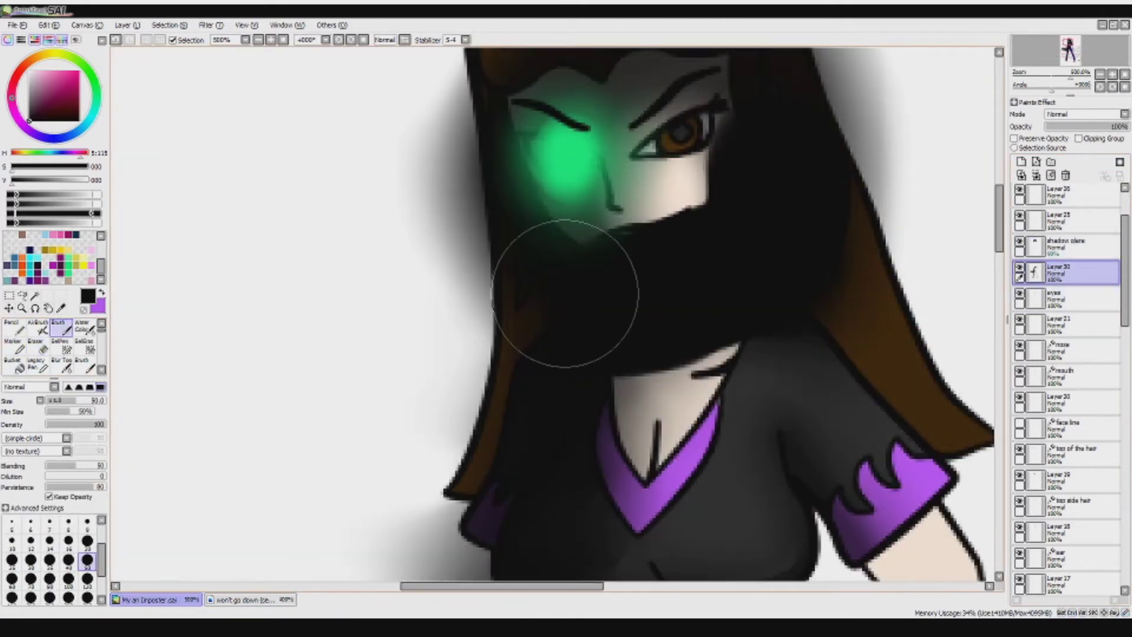
{"action": "key", "text": "u"}
{"action": "key", "text": "ctrl+z"}
{"action": "key", "text": "ctrl+z"}
{"action": "key", "text": "ctrl+z"}
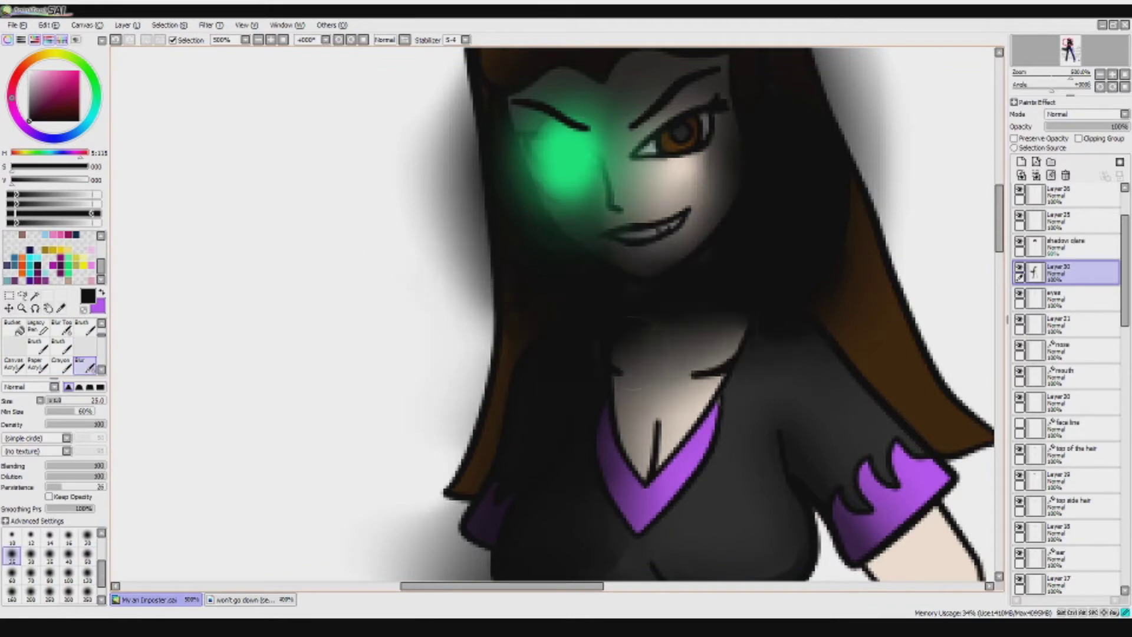
- Paint black shadow down the hair, sleeve and shirt side above the knife arm, and blur its edges
{"action": "scroll", "coordinate": [552, 312], "scroll_direction": "down", "scroll_amount": 2}
{"action": "scroll", "coordinate": [553, 313], "scroll_direction": "down", "scroll_amount": 2}
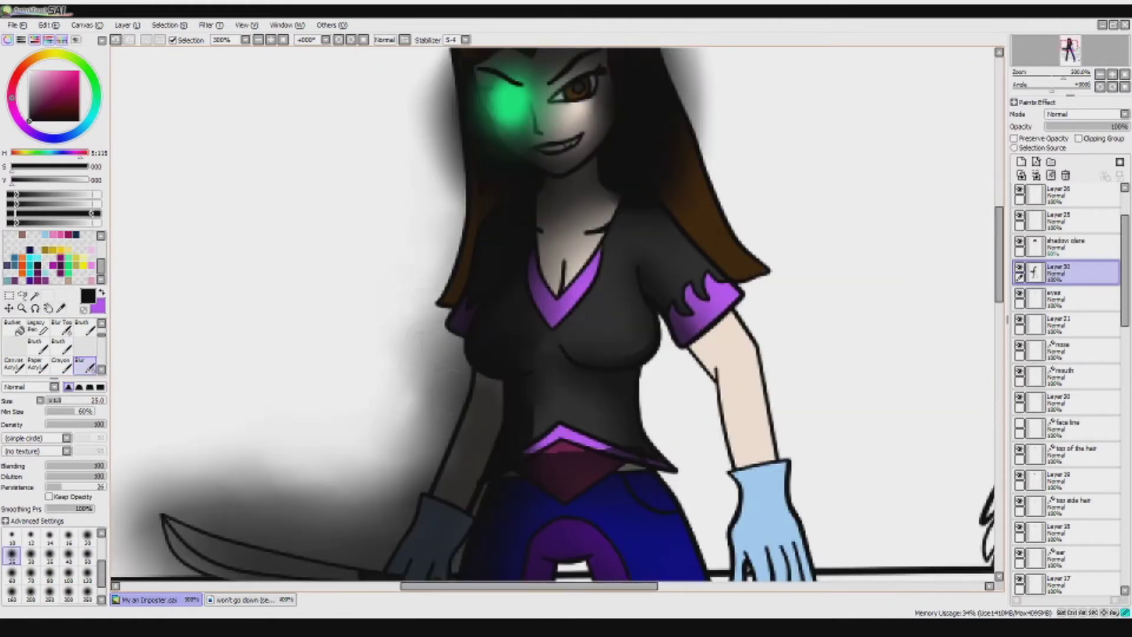
{"action": "key", "text": "b"}
{"action": "scroll", "coordinate": [553, 313], "scroll_direction": "down", "scroll_amount": 1}
{"action": "left_click_drag", "start_coordinate": [426, 165], "coordinate": [468, 405]}
{"action": "scroll", "coordinate": [468, 404], "scroll_direction": "down", "scroll_amount": 1}
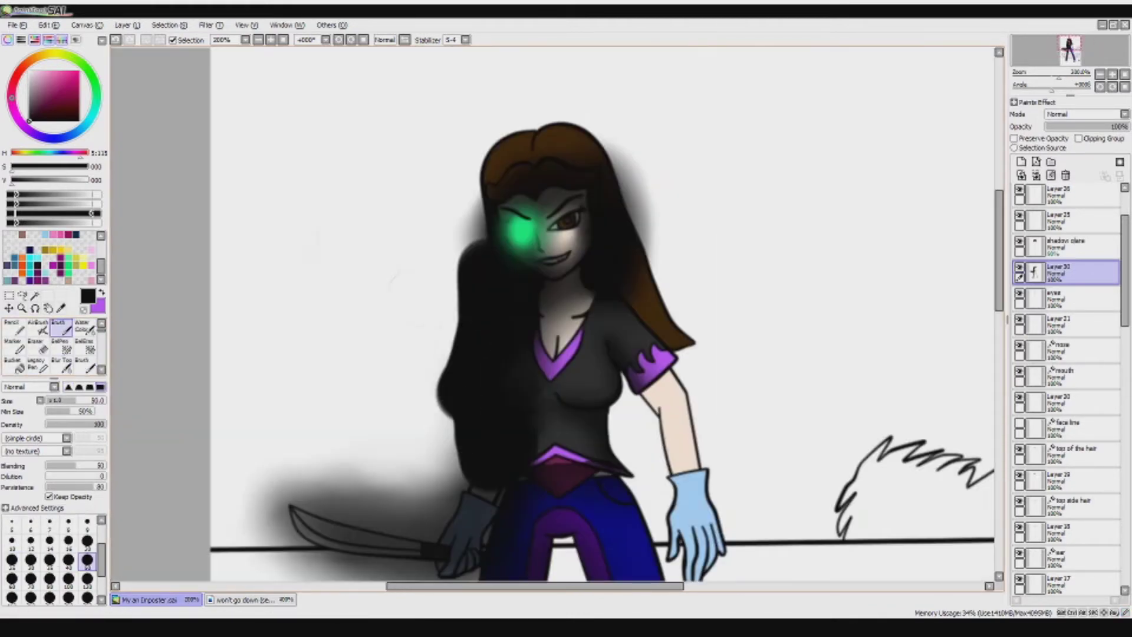
{"action": "key", "text": "u"}
{"action": "left_click_drag", "start_coordinate": [457, 242], "coordinate": [460, 500]}
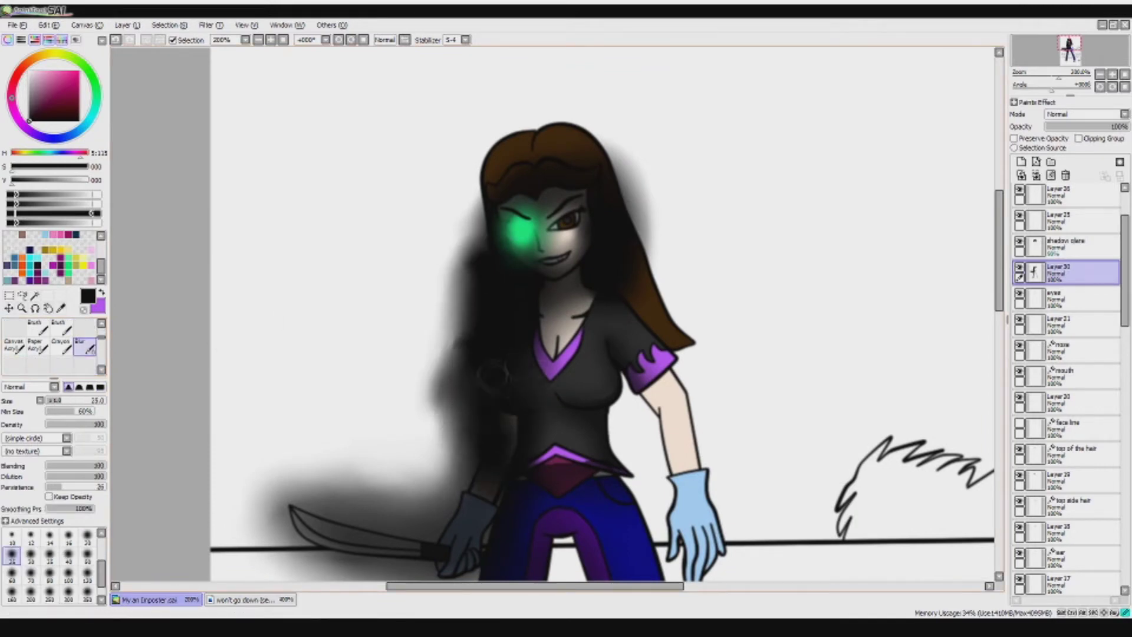
{"action": "left_click_drag", "start_coordinate": [454, 260], "coordinate": [483, 471]}
- Paint more black shadow down the knife arm, and blur it into a wide soft shadow behind her, raising the Blur size to 40
{"action": "key", "text": "b"}
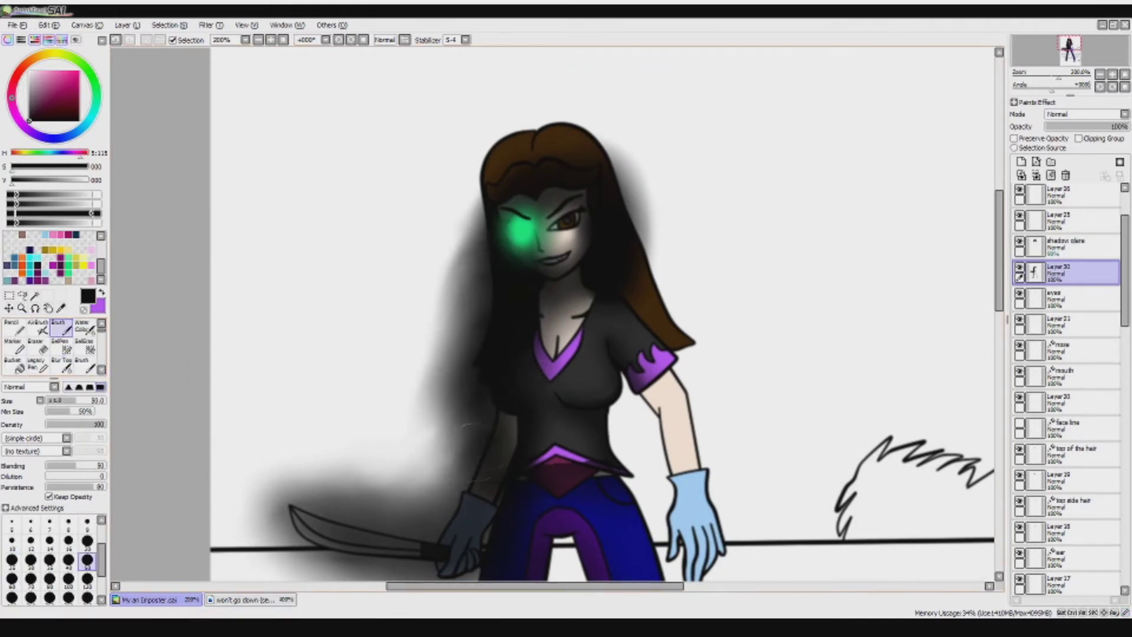
{"action": "left_click_drag", "start_coordinate": [472, 413], "coordinate": [471, 540]}
{"action": "key", "text": "u"}
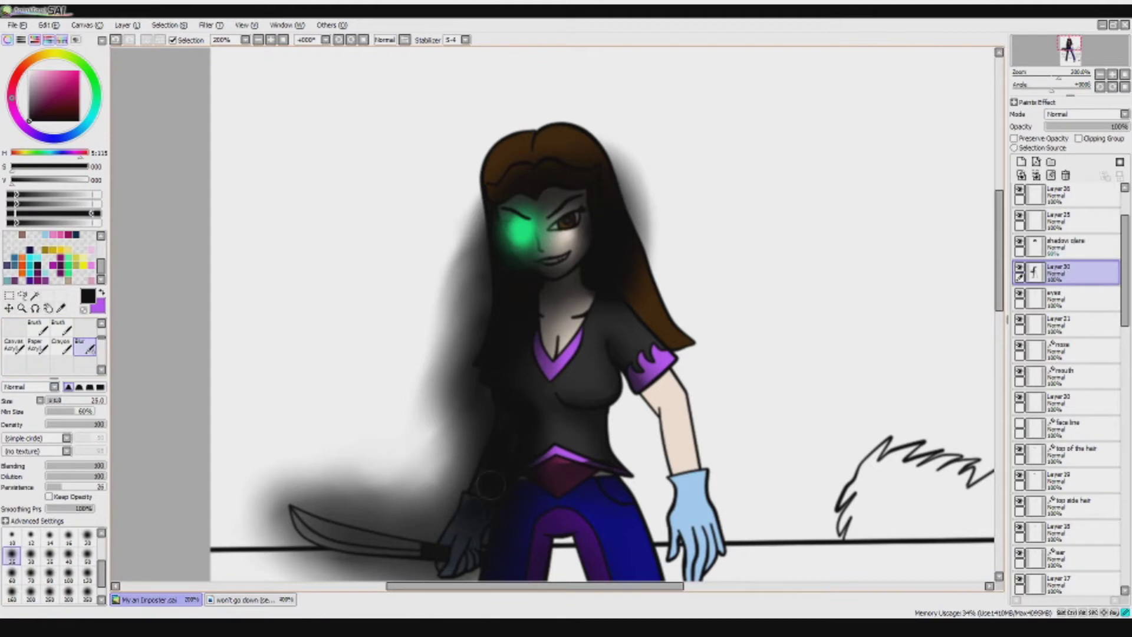
{"action": "left_click_drag", "start_coordinate": [497, 433], "coordinate": [375, 470]}
{"action": "left_click_drag", "start_coordinate": [457, 230], "coordinate": [429, 352]}
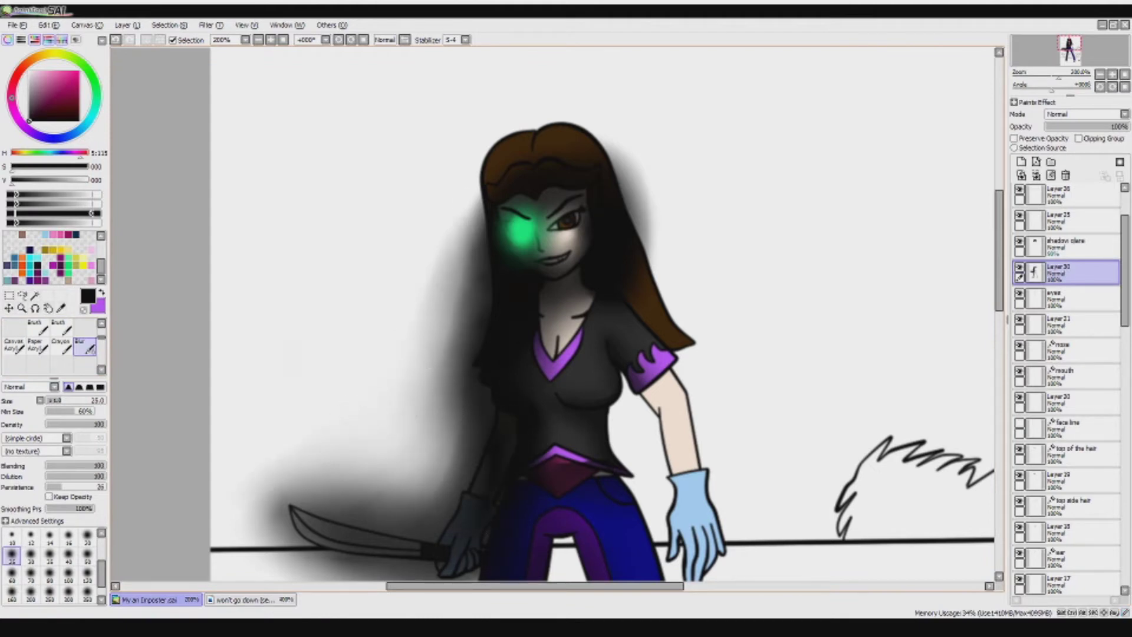
{"action": "mouse_move", "coordinate": [457, 236]}
{"action": "left_mouse_down"}
{"action": "mouse_move", "coordinate": [430, 348]}
{"action": "mouse_move", "coordinate": [331, 560]}
{"action": "mouse_move", "coordinate": [389, 472]}
{"action": "left_mouse_up"}
{"action": "left_click_drag", "start_coordinate": [400, 378], "coordinate": [429, 236]}
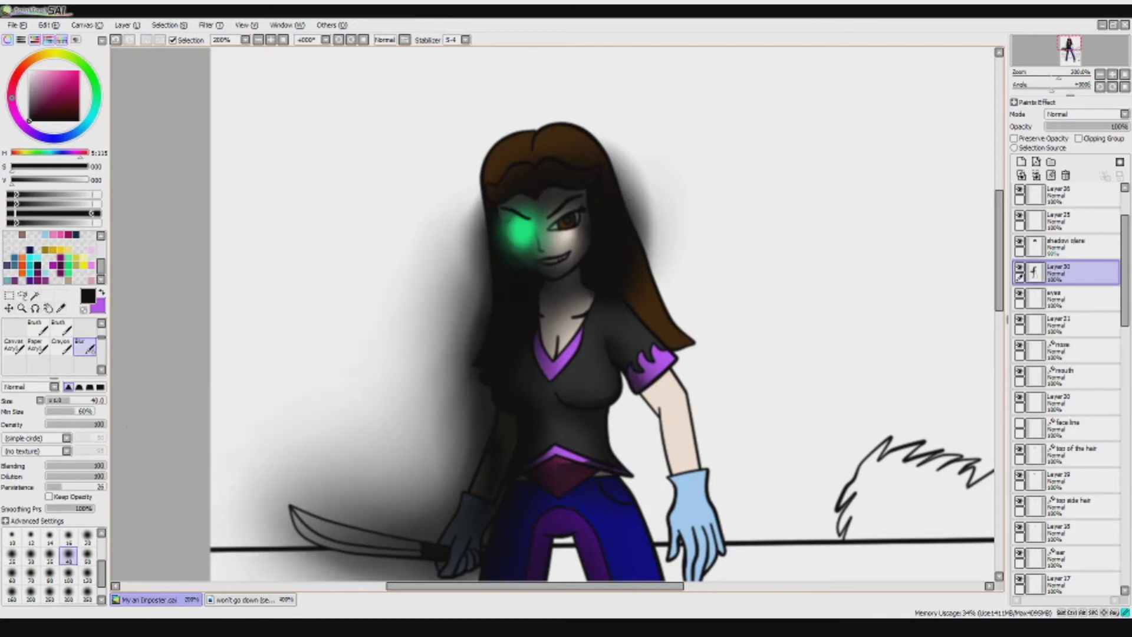
- Paint broad black shadow down the leg on the knife side, over its foot and onto the ground beside it
{"action": "scroll", "coordinate": [413, 354], "scroll_direction": "down", "scroll_amount": 3}
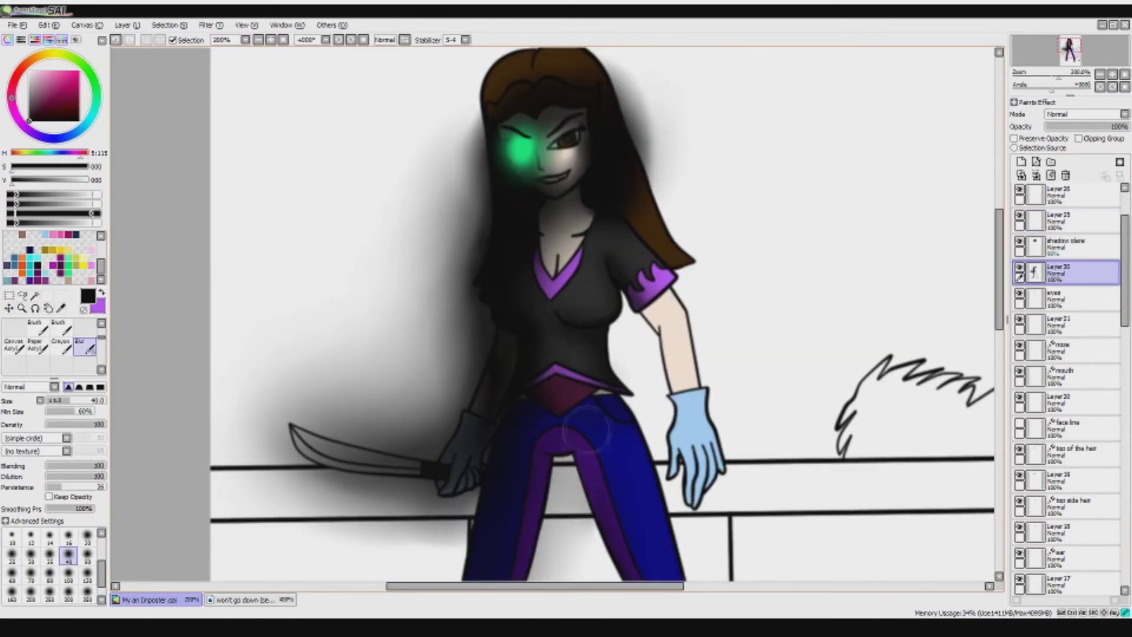
{"action": "scroll", "coordinate": [574, 501], "scroll_direction": "down", "scroll_amount": 3}
{"action": "key", "text": "ctrl+minus"}
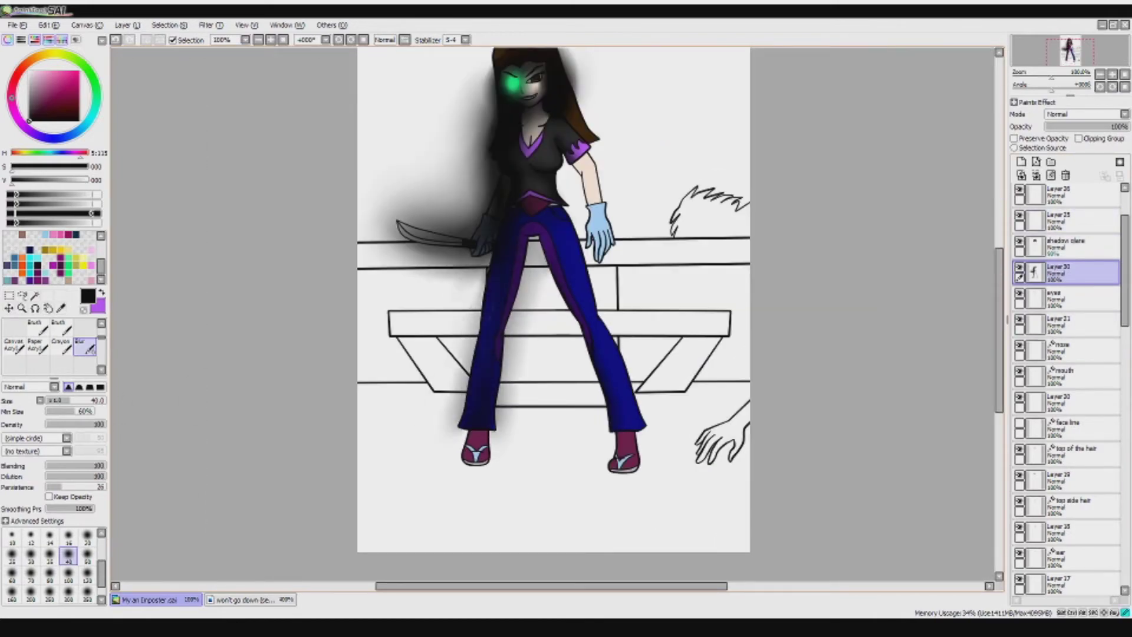
{"action": "key", "text": "b"}
{"action": "mouse_move", "coordinate": [454, 413]}
{"action": "left_mouse_down"}
{"action": "mouse_move", "coordinate": [487, 455]}
{"action": "mouse_move", "coordinate": [433, 429]}
{"action": "mouse_move", "coordinate": [449, 401]}
{"action": "left_mouse_up"}
{"action": "mouse_move", "coordinate": [487, 450]}
{"action": "left_mouse_down"}
{"action": "mouse_move", "coordinate": [514, 230]}
{"action": "mouse_move", "coordinate": [469, 337]}
{"action": "left_mouse_up"}
- Blur the black shadow along the leg, around the foot and on the ground, raising the Blur size to 50
{"action": "key", "text": "n"}
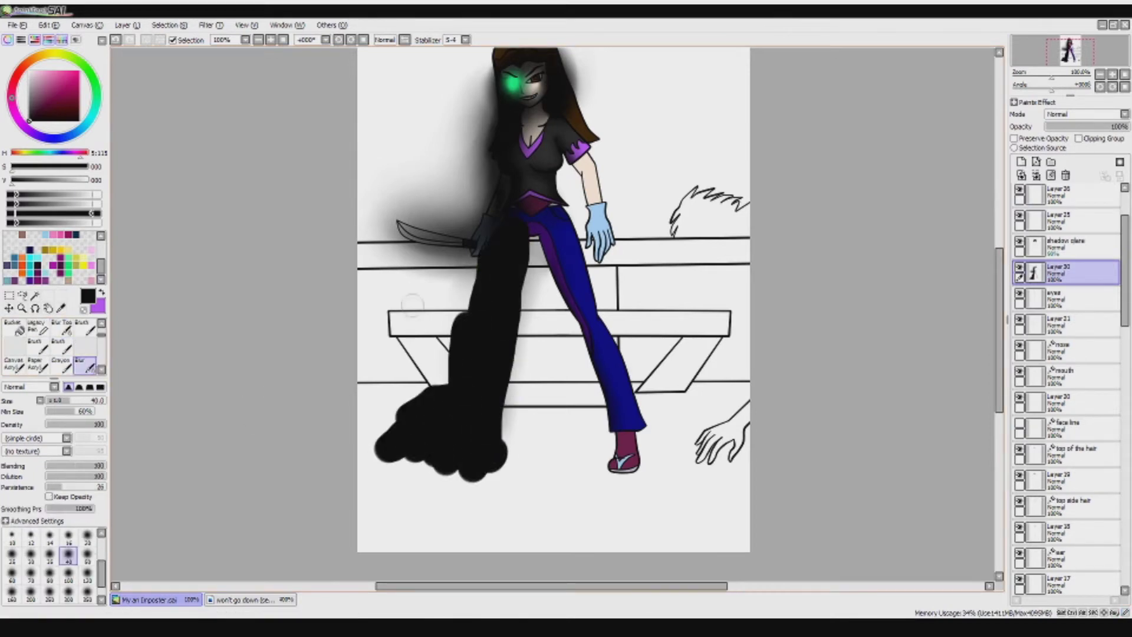
{"action": "left_click_drag", "start_coordinate": [537, 231], "coordinate": [507, 362]}
{"action": "key", "text": "ctrl+z"}
{"action": "key", "text": "ctrl+z"}
{"action": "key", "text": "ctrl+z"}
{"action": "key", "text": "ctrl+z"}
{"action": "key", "text": "ctrl+z"}
{"action": "key", "text": "ctrl+z"}
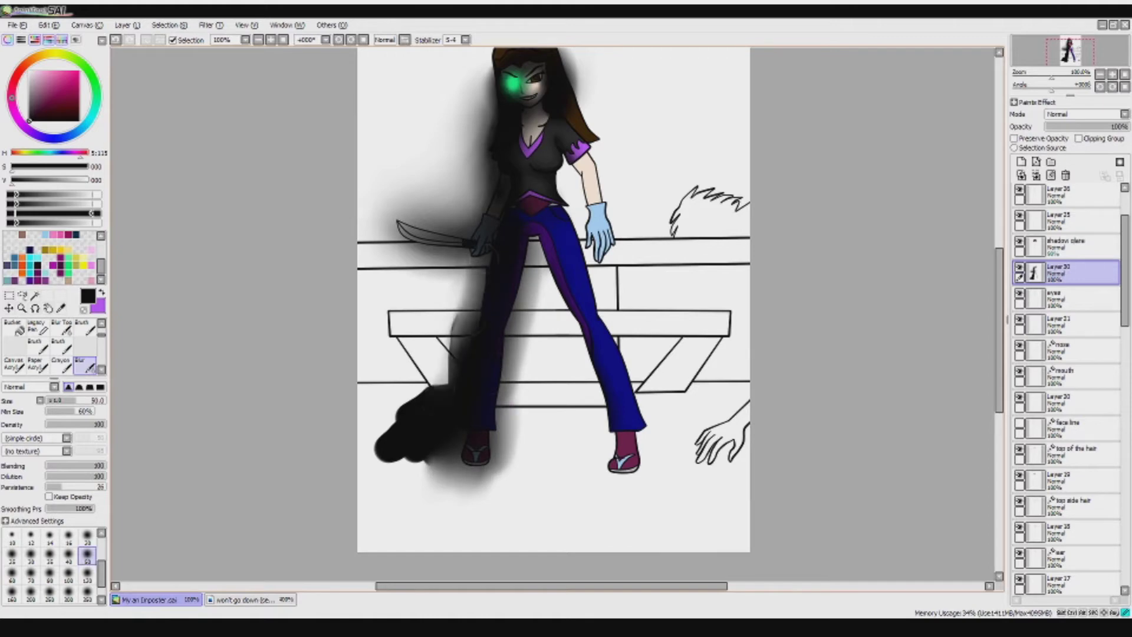
{"action": "key", "text": "ctrl+z"}
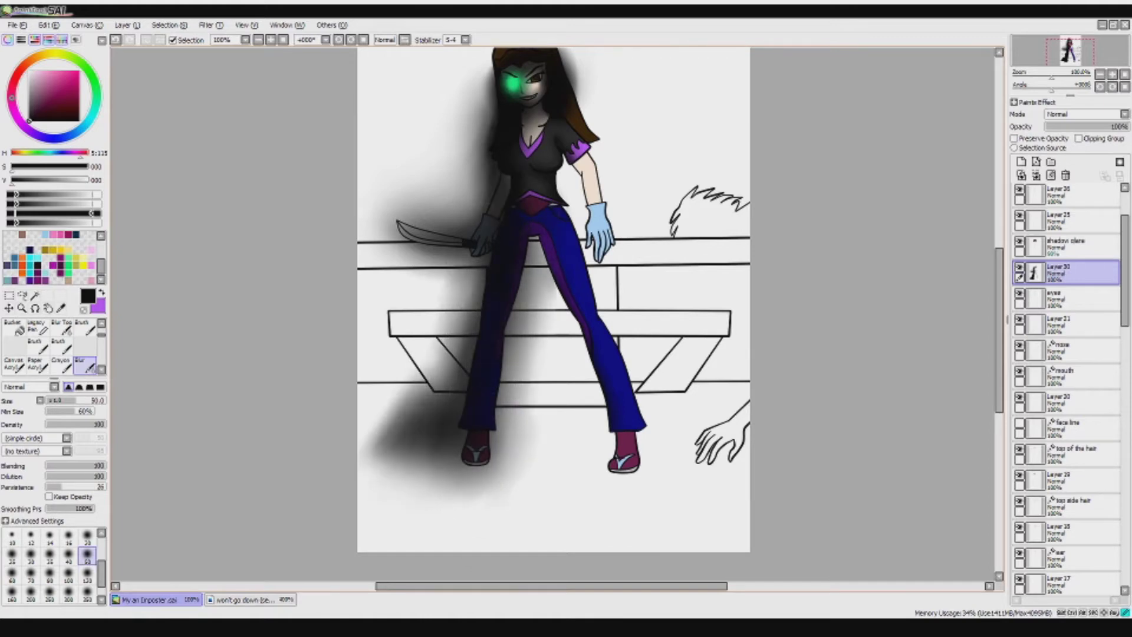
{"action": "key", "text": "ctrl+z"}
- Create a layer folder holding the face shadow layer and Layer 30, and place it between Layer 26 and Layer 25
{"action": "scroll", "coordinate": [506, 177], "scroll_direction": "up", "scroll_amount": 2}
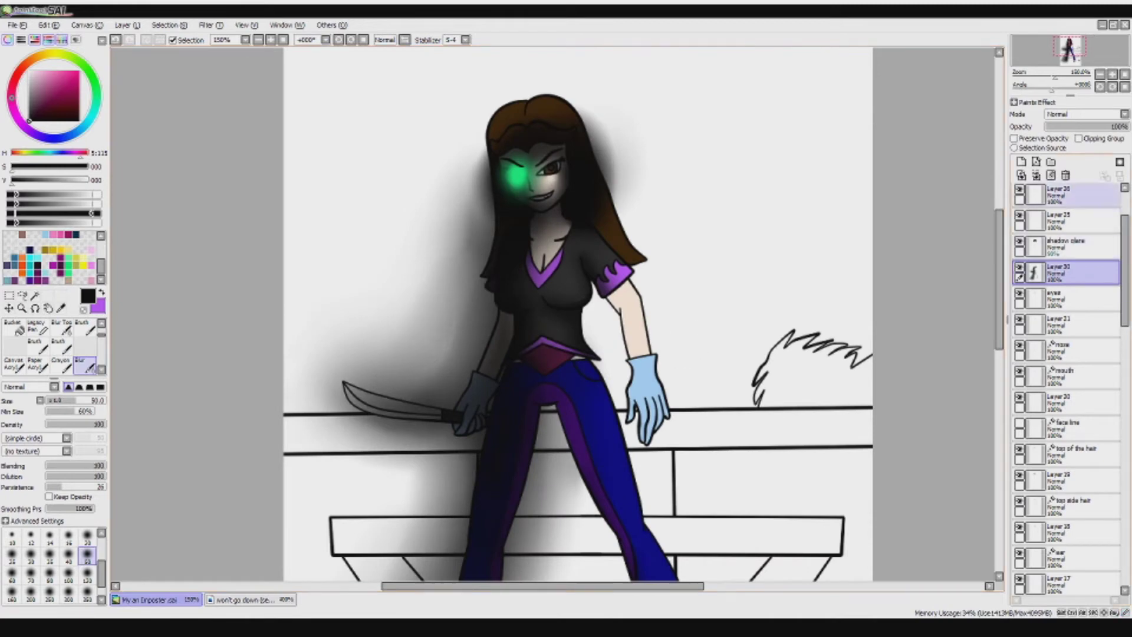
{"action": "left_click", "coordinate": [1051, 161]}
{"action": "left_click_drag", "start_coordinate": [1061, 297], "coordinate": [1062, 273]}
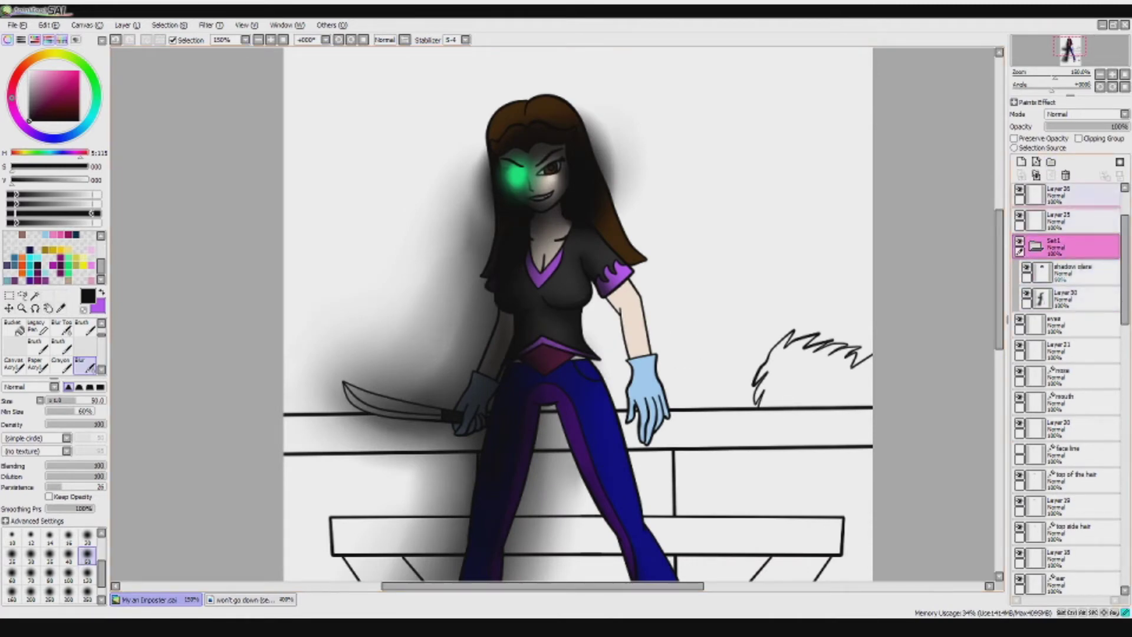
{"action": "scroll", "coordinate": [1067, 389], "scroll_direction": "up", "scroll_amount": 3}
{"action": "left_click_drag", "start_coordinate": [1061, 196], "coordinate": [1061, 357]}
{"action": "scroll", "coordinate": [366, 240], "scroll_direction": "down", "scroll_amount": 4}
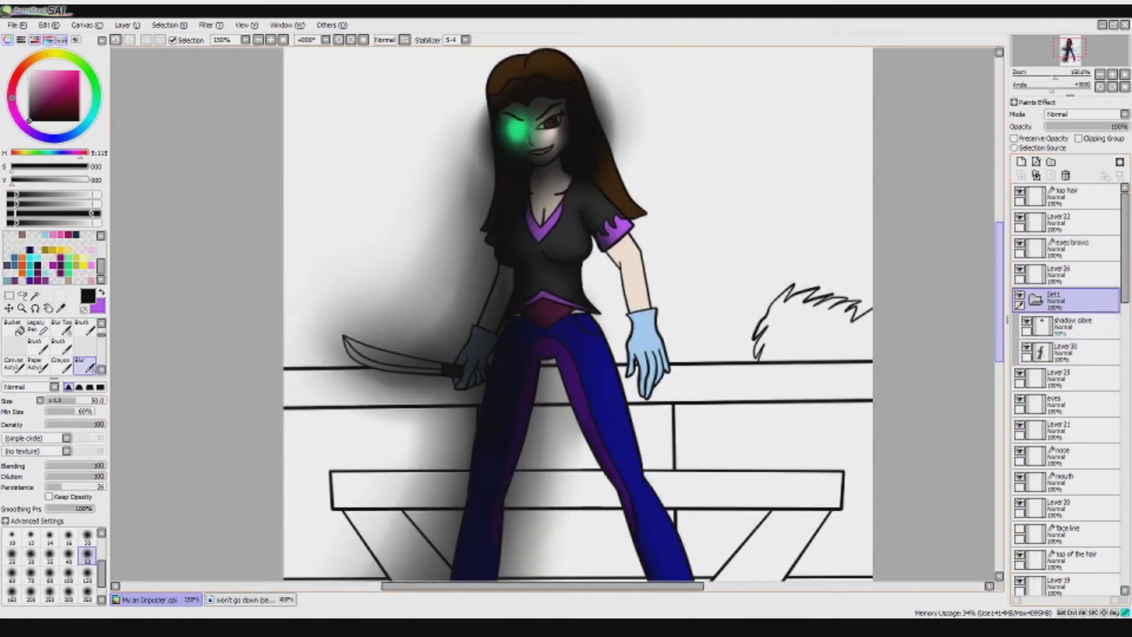
- Blur the outer edge of the shadow behind the character on Layer 30, using a Blur size of 100
{"action": "left_click", "coordinate": [1068, 352]}
{"action": "left_click", "coordinate": [68, 573]}
{"action": "key", "text": "minus"}
{"action": "mouse_move", "coordinate": [377, 266]}
{"action": "left_mouse_down"}
{"action": "mouse_move", "coordinate": [384, 501]}
{"action": "mouse_move", "coordinate": [401, 82]}
{"action": "left_mouse_up"}
{"action": "scroll", "coordinate": [865, 344], "scroll_direction": "up", "scroll_amount": 3}
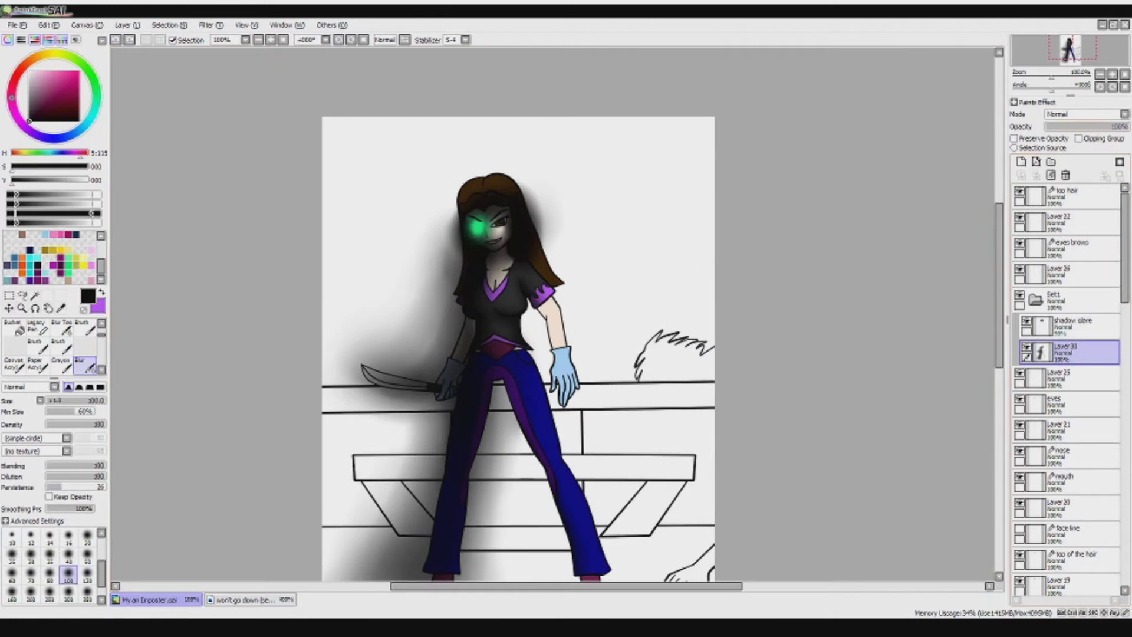
- Lower Layer 30's opacity slightly and blur the shadow further from the knife side down to the ground
{"action": "left_click_drag", "start_coordinate": [1123, 126], "coordinate": [1099, 126]}
{"action": "scroll", "coordinate": [555, 318], "scroll_direction": "down", "scroll_amount": 2}
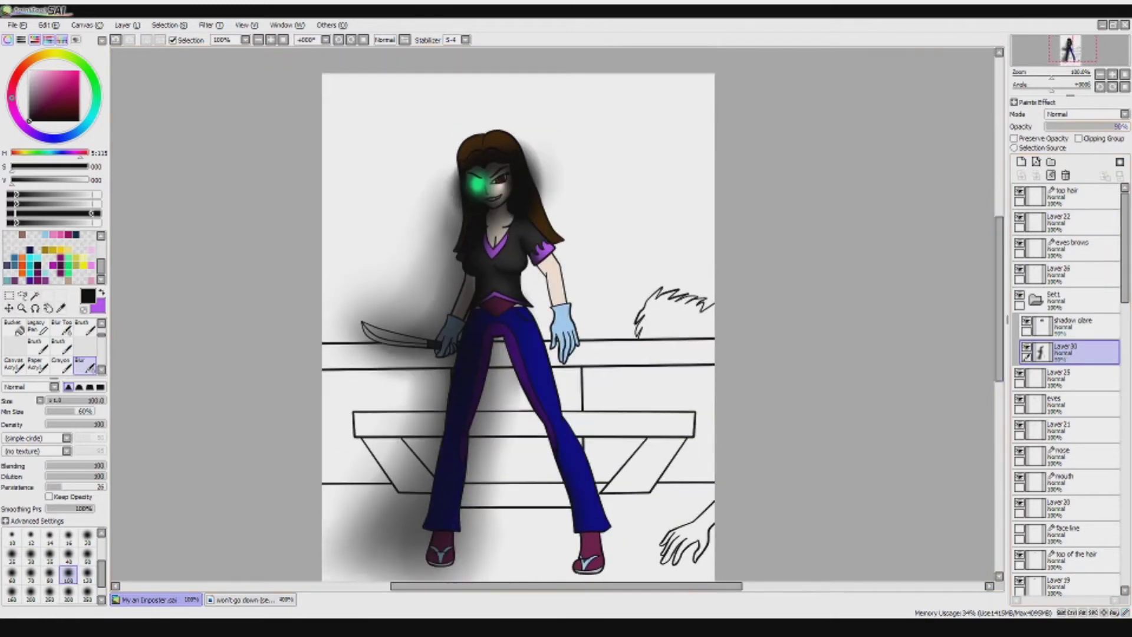
{"action": "mouse_move", "coordinate": [407, 295]}
{"action": "left_mouse_down"}
{"action": "mouse_move", "coordinate": [395, 219]}
{"action": "mouse_move", "coordinate": [345, 295]}
{"action": "left_mouse_up"}
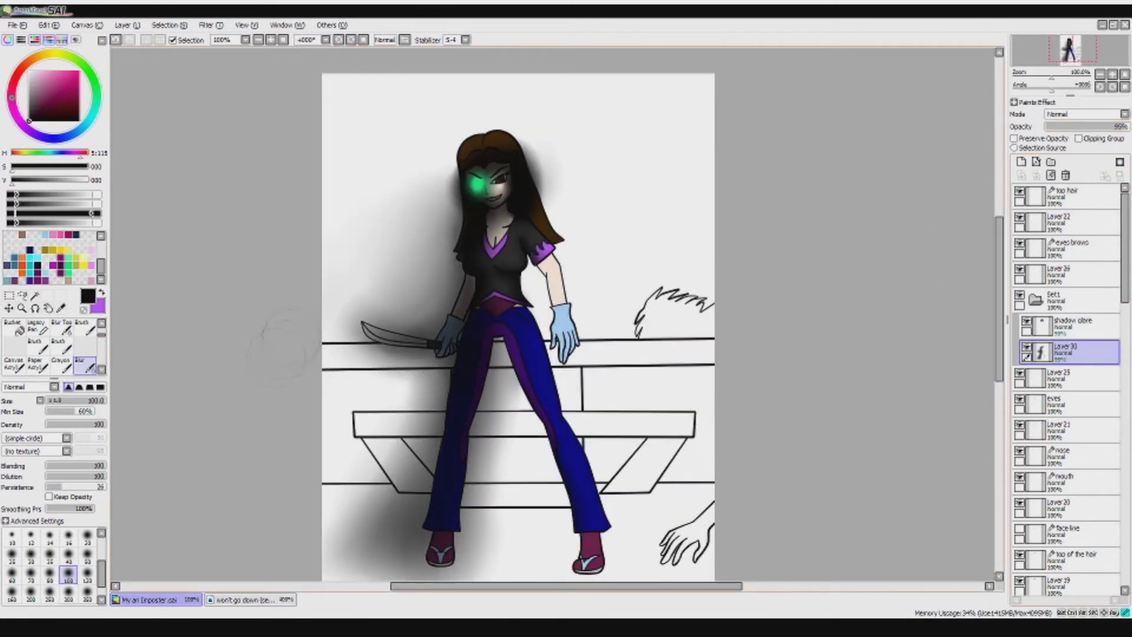
{"action": "left_click_drag", "start_coordinate": [377, 425], "coordinate": [348, 507]}
{"action": "left_click_drag", "start_coordinate": [336, 430], "coordinate": [337, 566]}
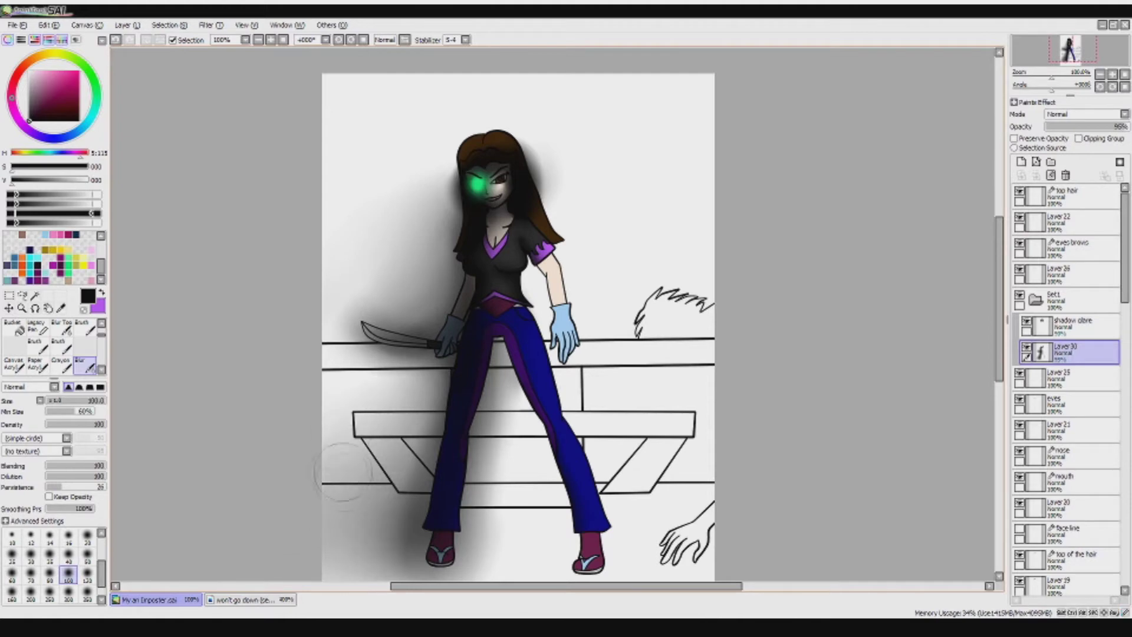
- Hide the Set1 shadow folder and the green eye glow so the flat character colours are uncovered
{"action": "scroll", "coordinate": [1066, 390], "scroll_direction": "down", "scroll_amount": 10}
{"action": "scroll", "coordinate": [1066, 390], "scroll_direction": "up", "scroll_amount": 8}
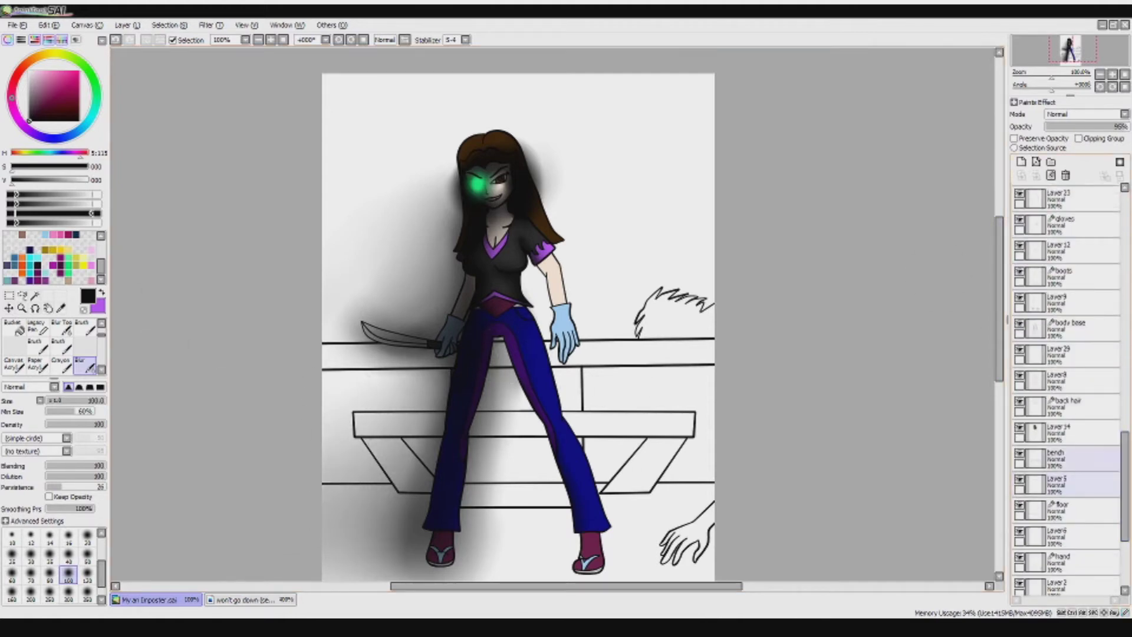
{"action": "left_click", "coordinate": [1056, 285]}
{"action": "left_click", "coordinate": [1019, 281]}
{"action": "left_click", "coordinate": [1067, 362]}
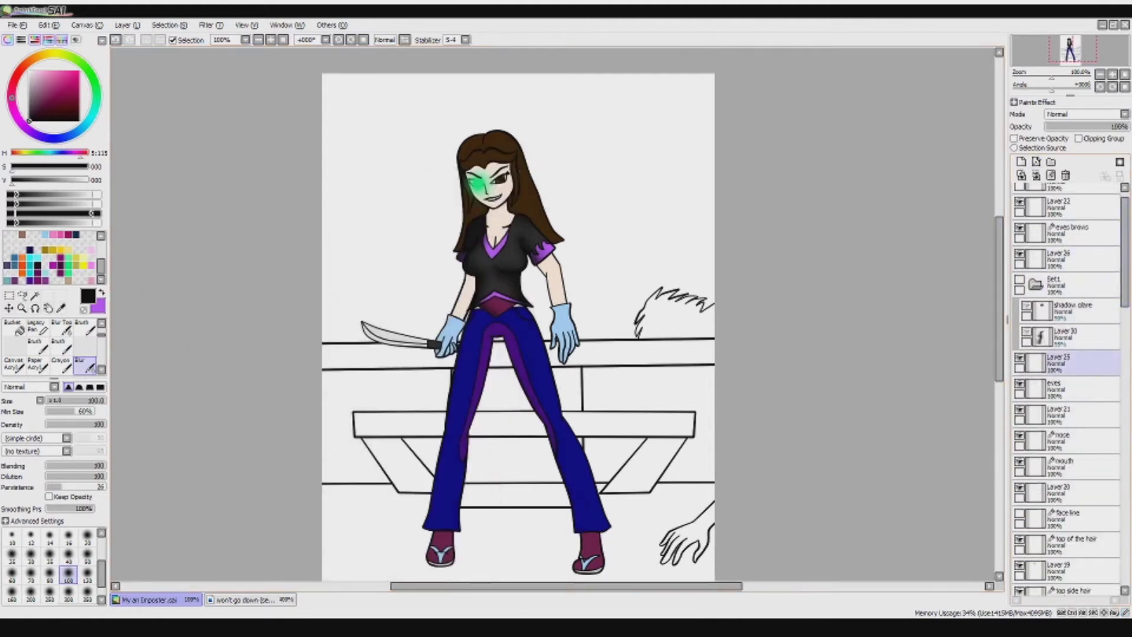
{"action": "left_click", "coordinate": [1067, 390]}
{"action": "left_click", "coordinate": [1067, 259]}
{"action": "left_click_drag", "start_coordinate": [1067, 258], "coordinate": [1067, 295]}
- Add two new layers between the back hair linework and Layer 14
{"action": "scroll", "coordinate": [1067, 389], "scroll_direction": "down", "scroll_amount": 8}
{"action": "left_click", "coordinate": [1068, 271]}
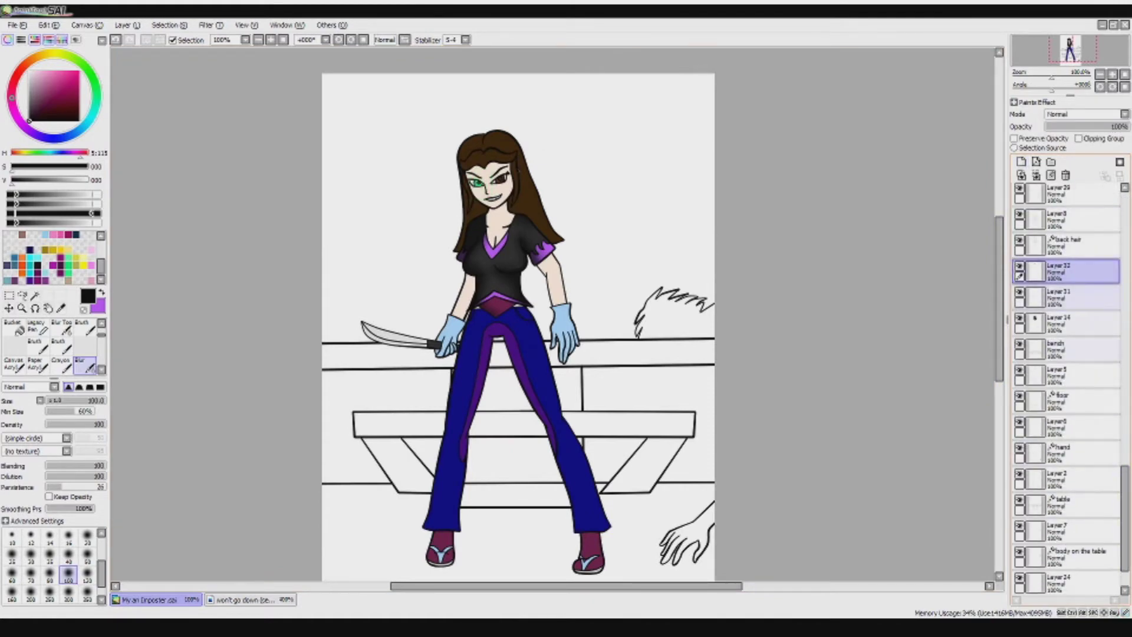
{"action": "left_click", "coordinate": [1068, 323]}
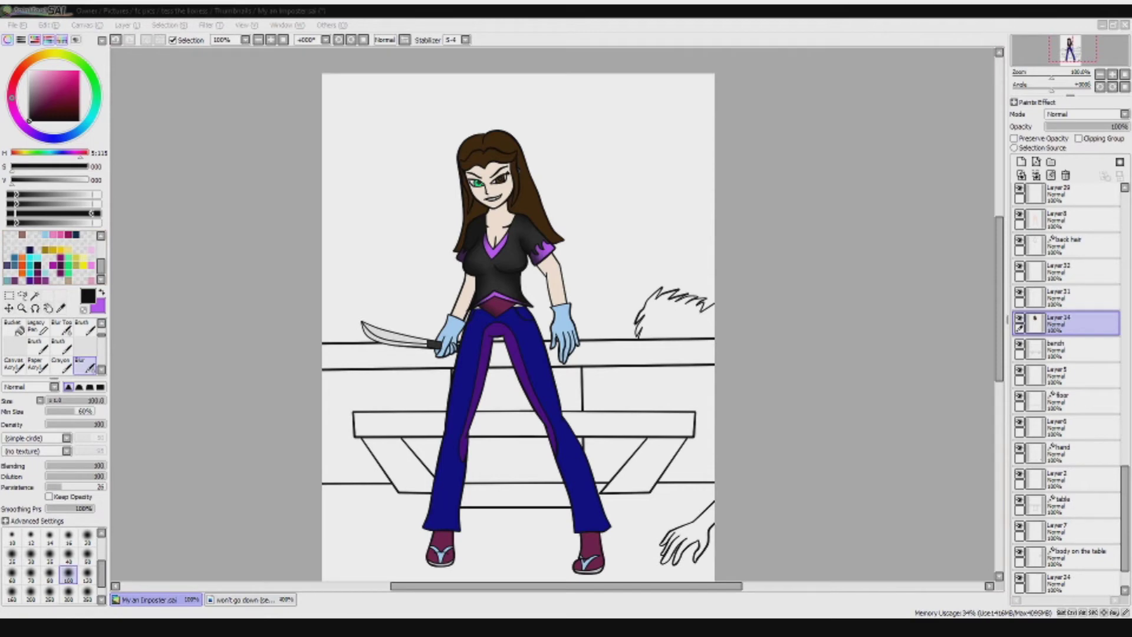
- Open Twilight.sai and the Main Human reference picture, and sample a dark and a lighter brown from their hair
{"action": "key", "text": "ctrl"}
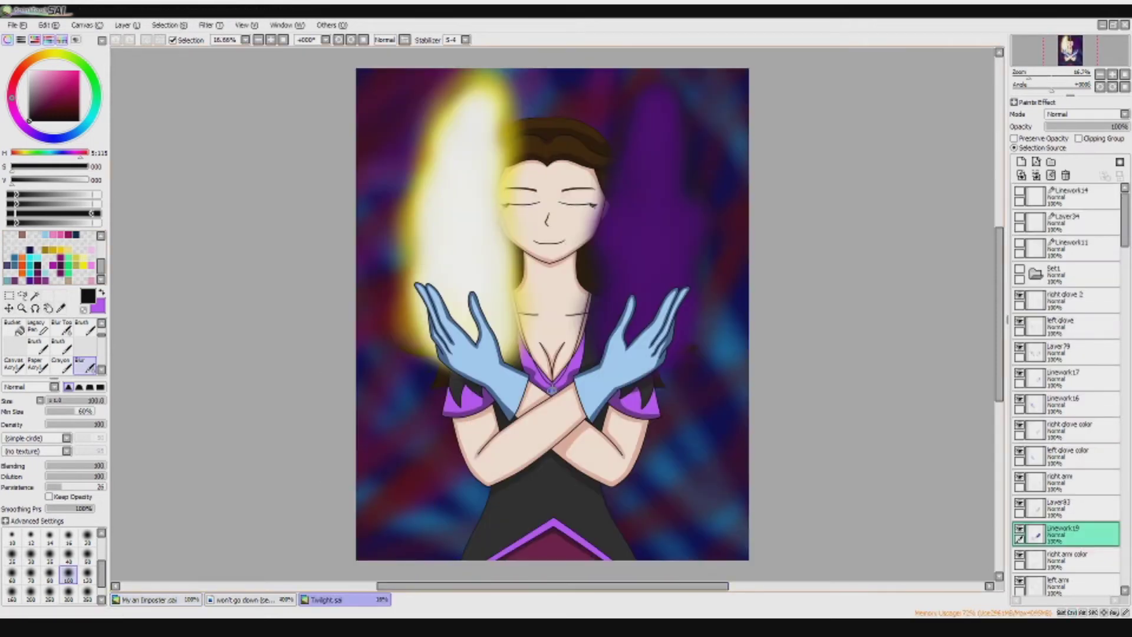
{"action": "scroll", "coordinate": [526, 113], "scroll_direction": "up", "scroll_amount": 4}
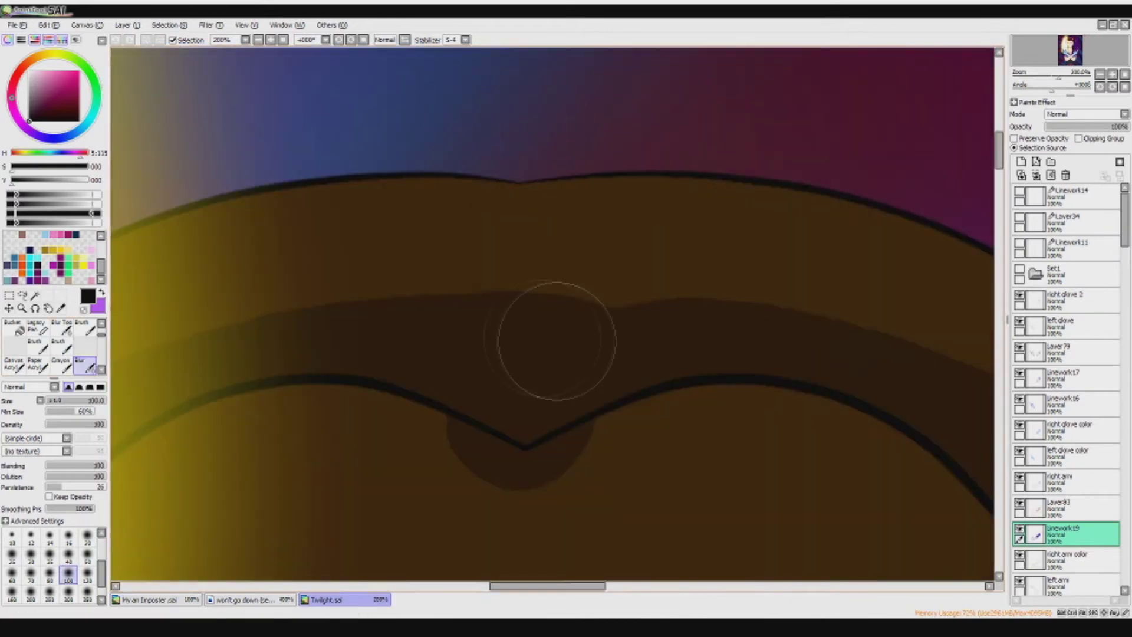
{"action": "scroll", "coordinate": [552, 318], "scroll_direction": "down", "scroll_amount": 2}
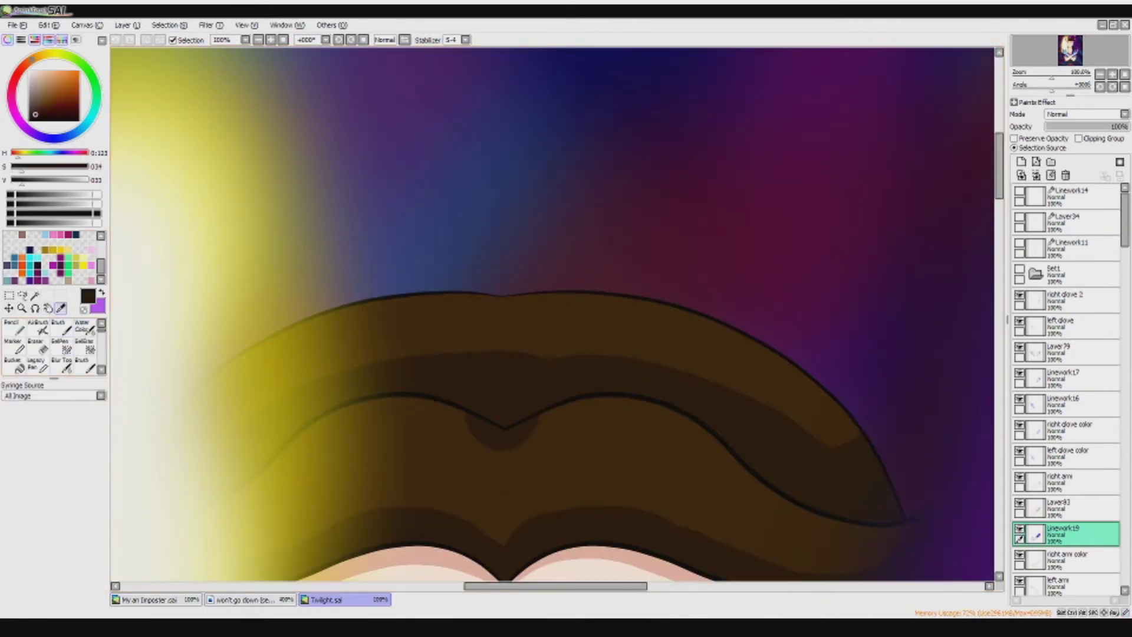
{"action": "key", "text": "alt+Tab"}
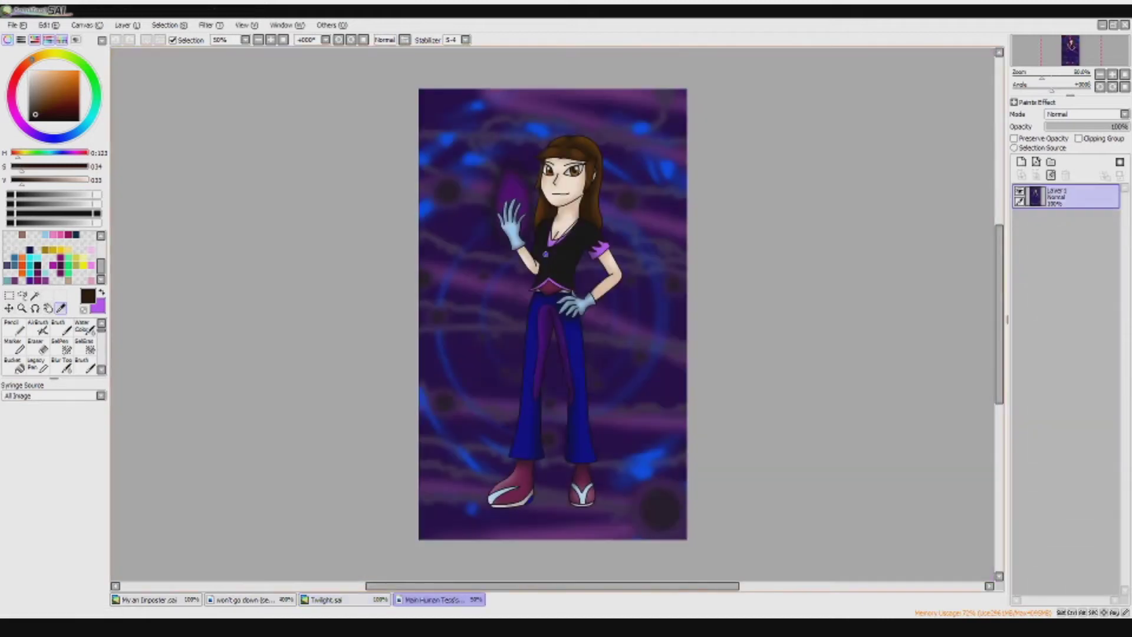
{"action": "scroll", "coordinate": [557, 315], "scroll_direction": "up", "scroll_amount": 5}
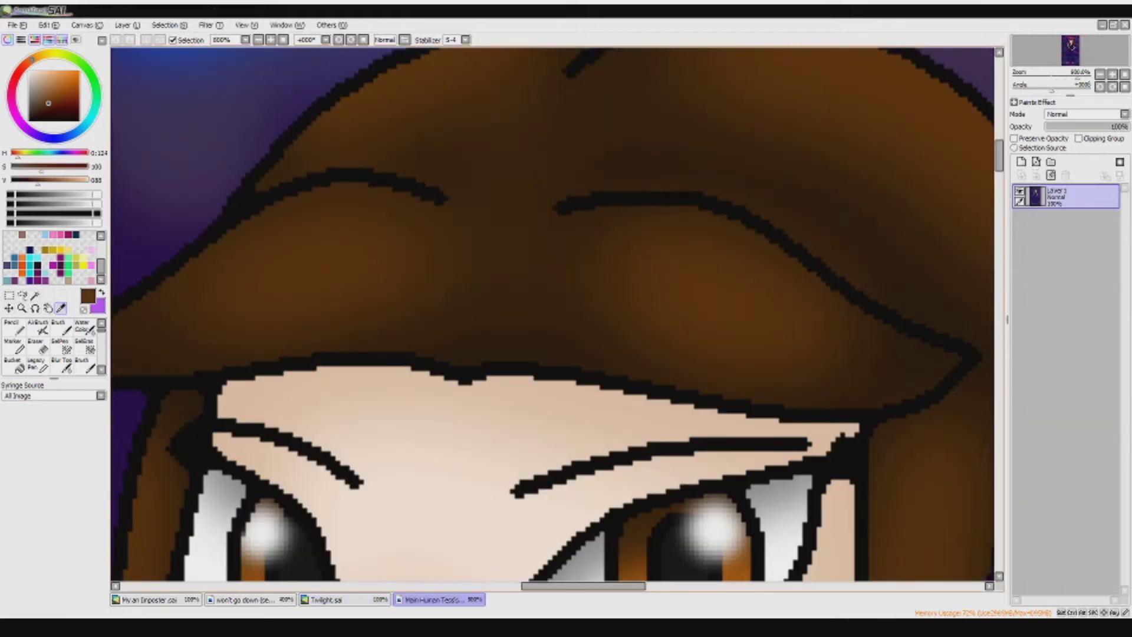
{"action": "key", "text": "x"}
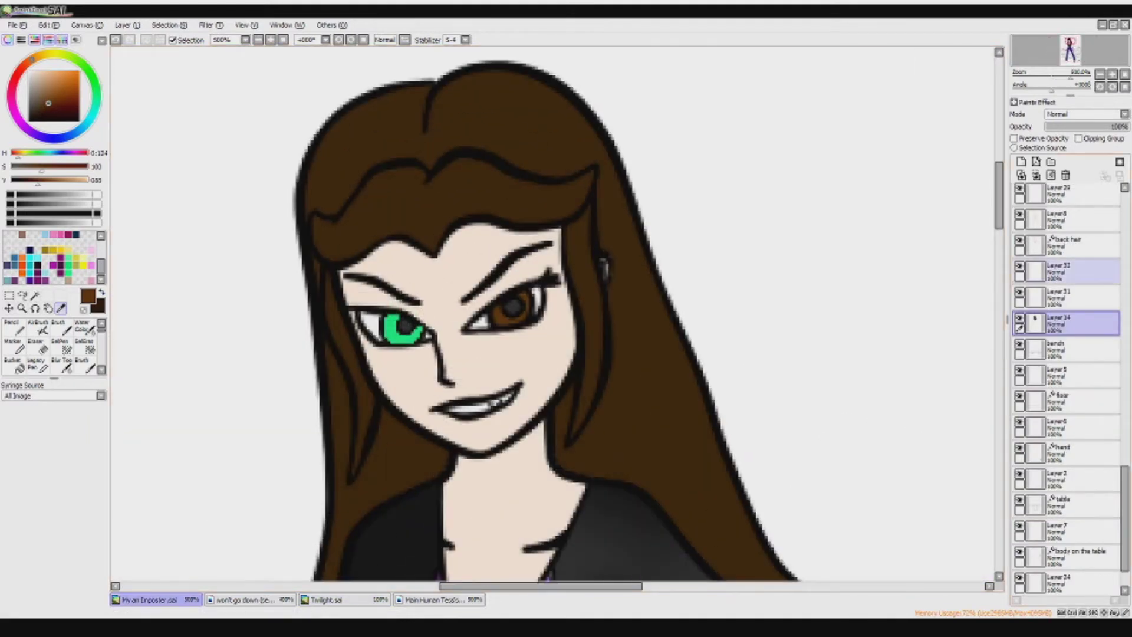
- Transform the back hair linework together with its pinned colour layers, making the hair slightly smaller around the head
{"action": "left_click", "coordinate": [1068, 243]}
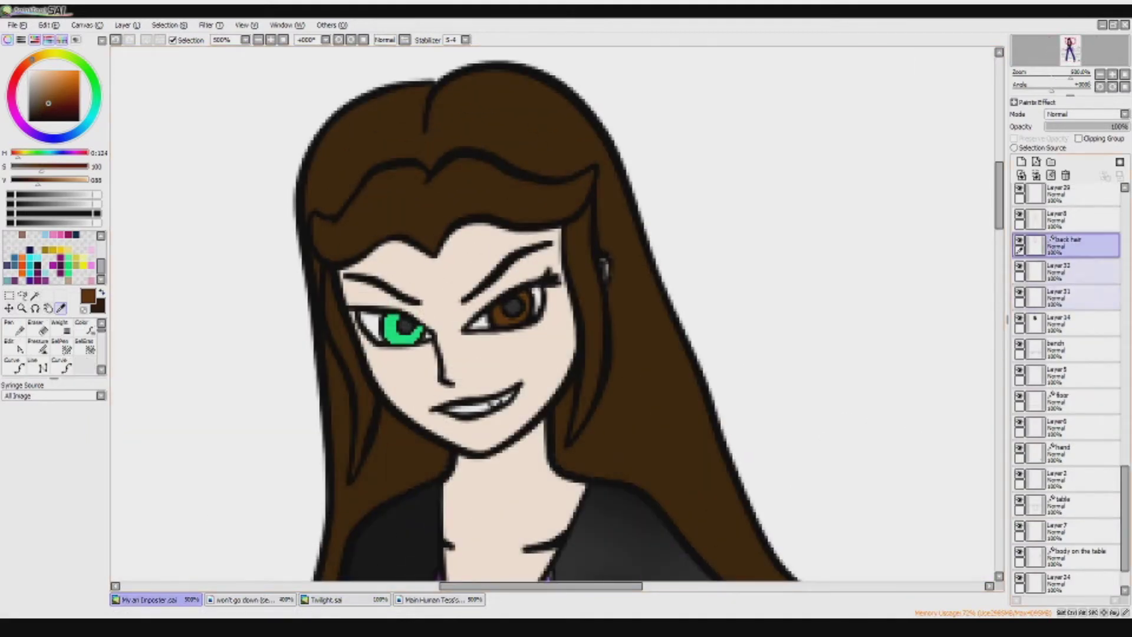
{"action": "key", "text": "ctrl"}
{"action": "key", "text": "ctrl+t"}
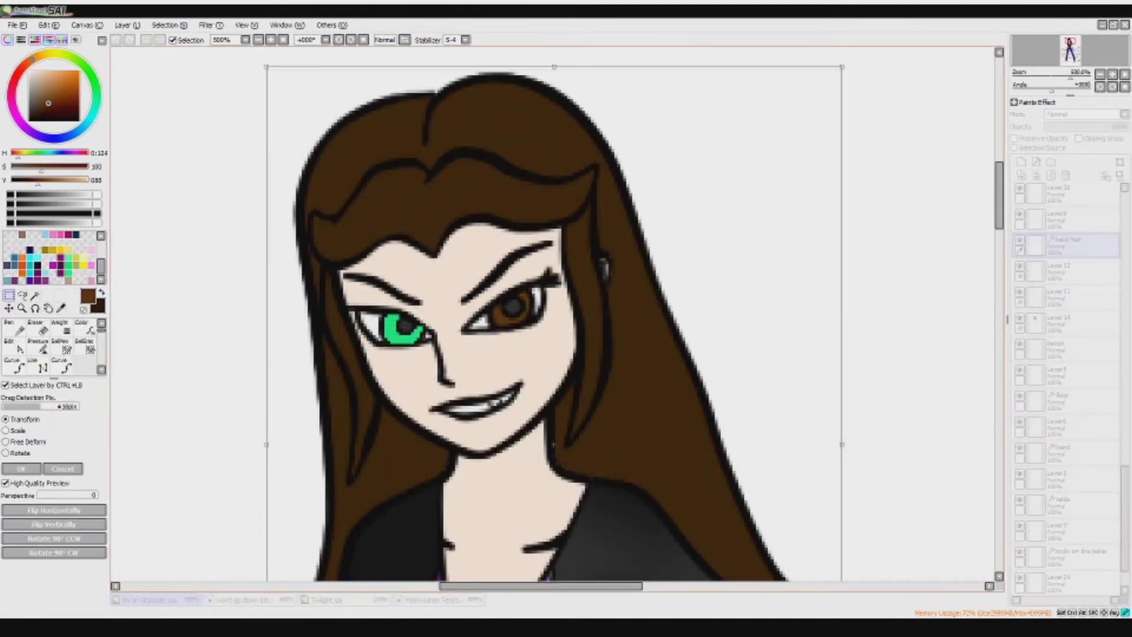
{"action": "scroll", "coordinate": [554, 313], "scroll_direction": "down", "scroll_amount": 2}
{"action": "scroll", "coordinate": [554, 313], "scroll_direction": "down", "scroll_amount": 2}
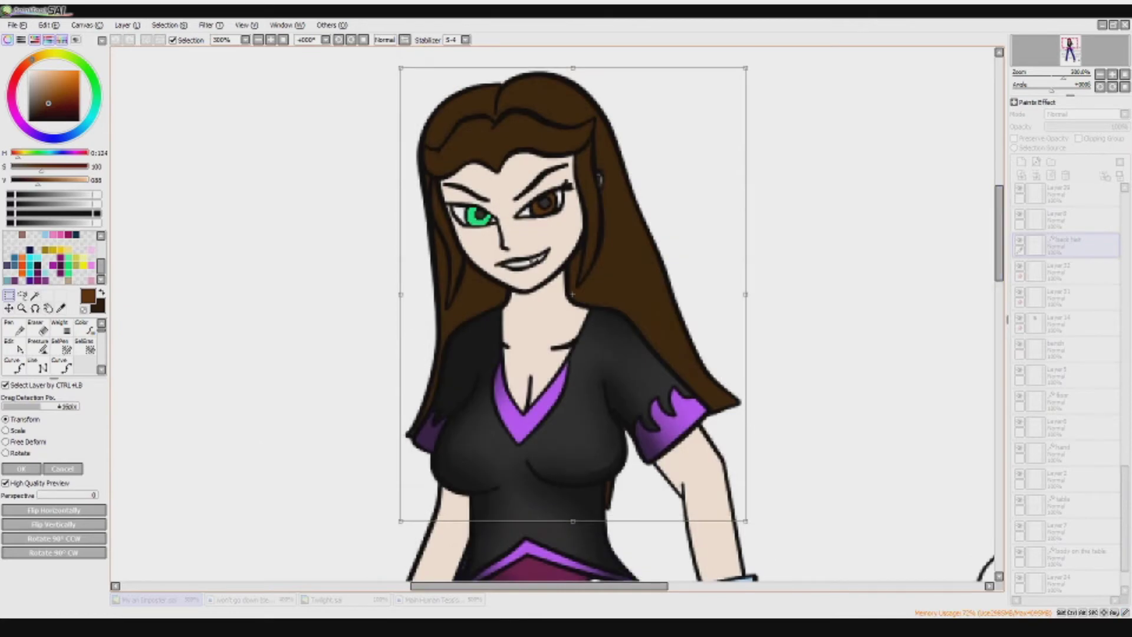
{"action": "key", "text": "Return"}
{"action": "scroll", "coordinate": [1068, 389], "scroll_direction": "up", "scroll_amount": 10}
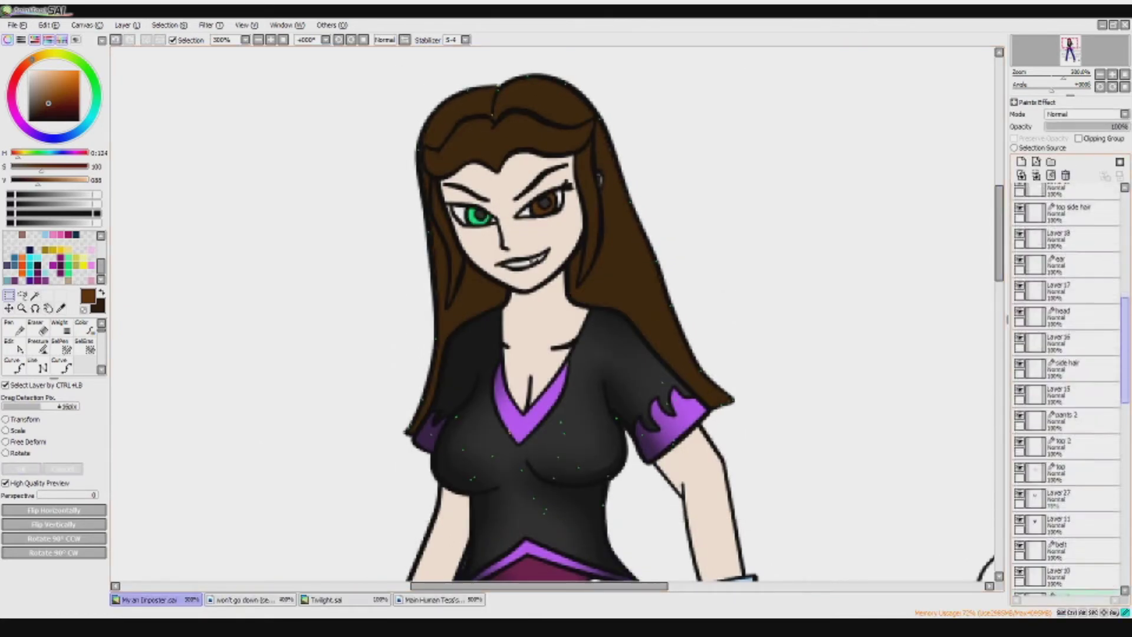
{"action": "scroll", "coordinate": [1068, 283], "scroll_direction": "down", "scroll_amount": 10}
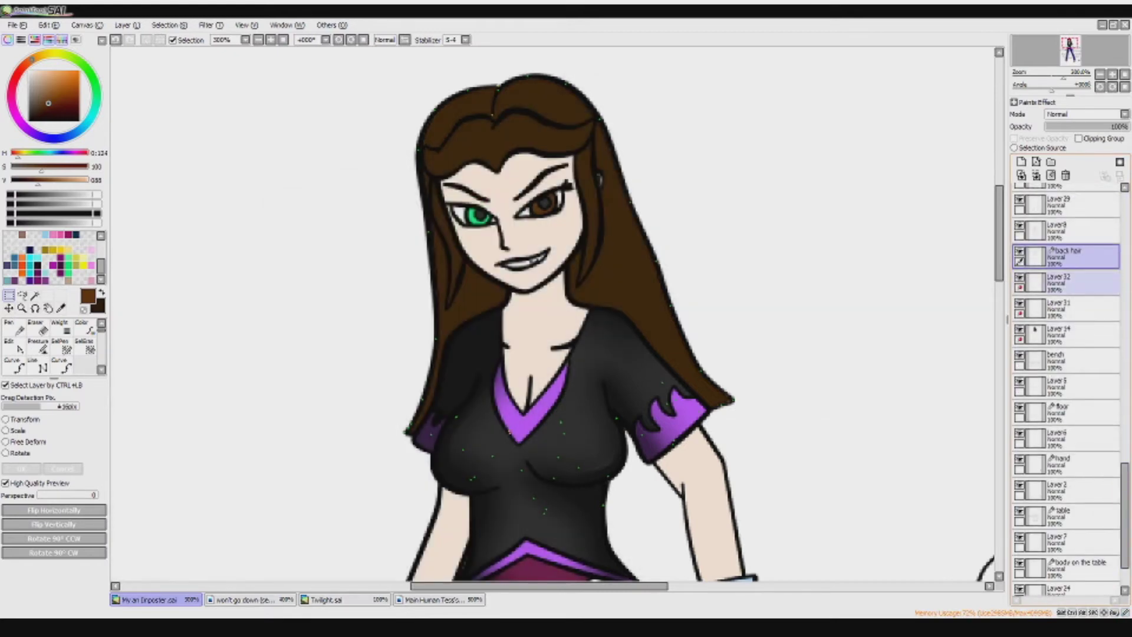
{"action": "scroll", "coordinate": [1067, 389], "scroll_direction": "up", "scroll_amount": 4}
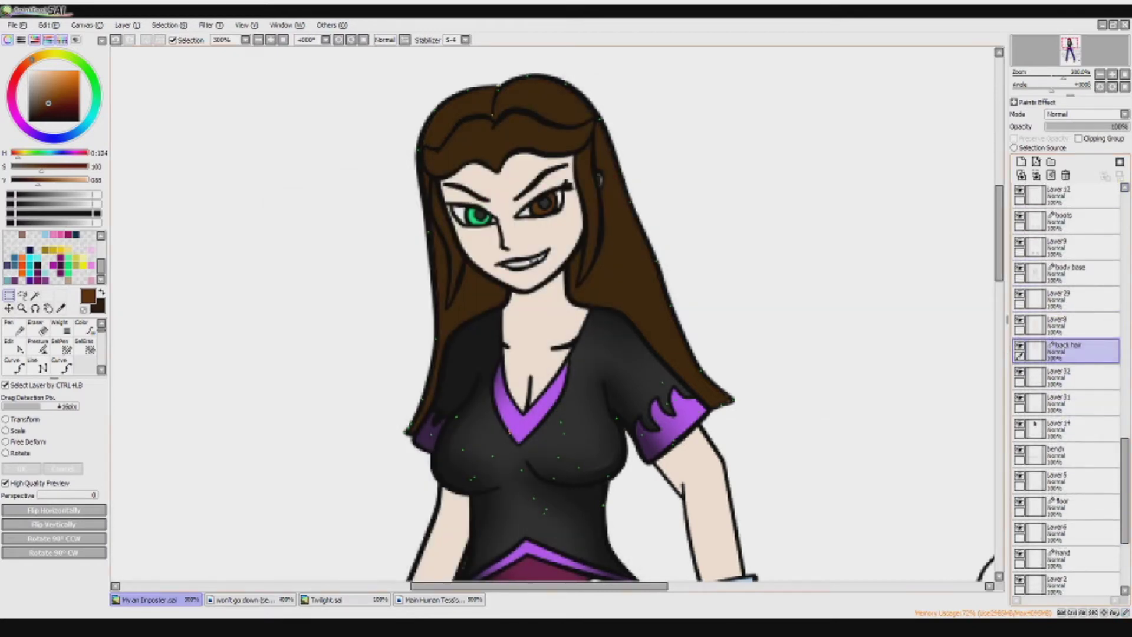
- Paint dark brown shading on Layer 31 over the crown and the long back hair, with a size 50 brush
{"action": "left_click", "coordinate": [1068, 402]}
{"action": "key", "text": "b"}
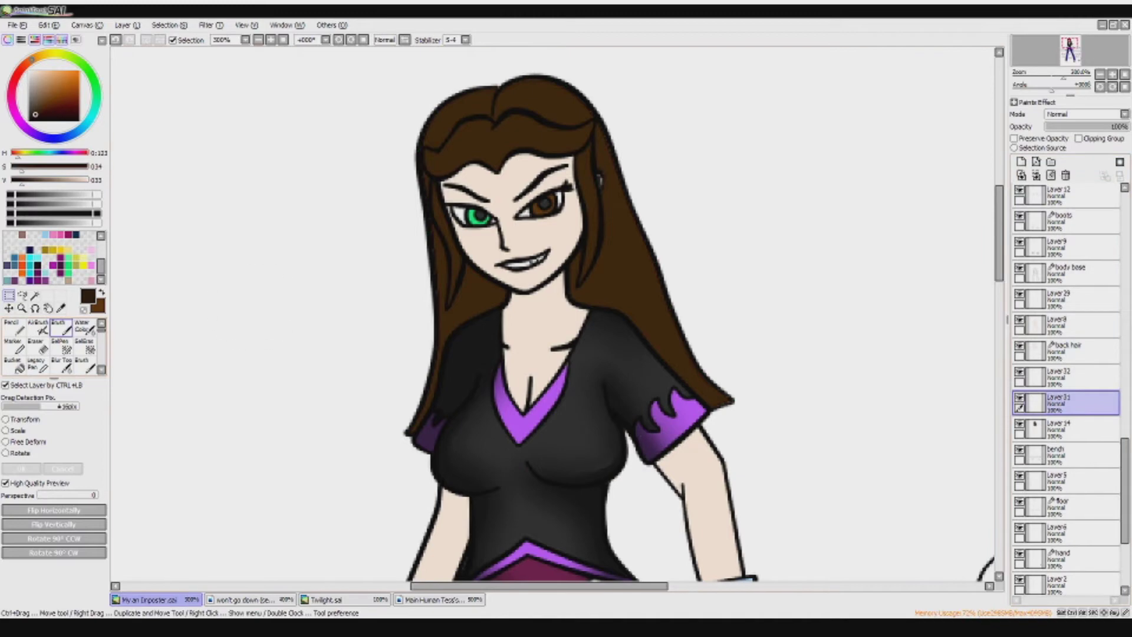
{"action": "left_click_drag", "start_coordinate": [580, 254], "coordinate": [620, 331]}
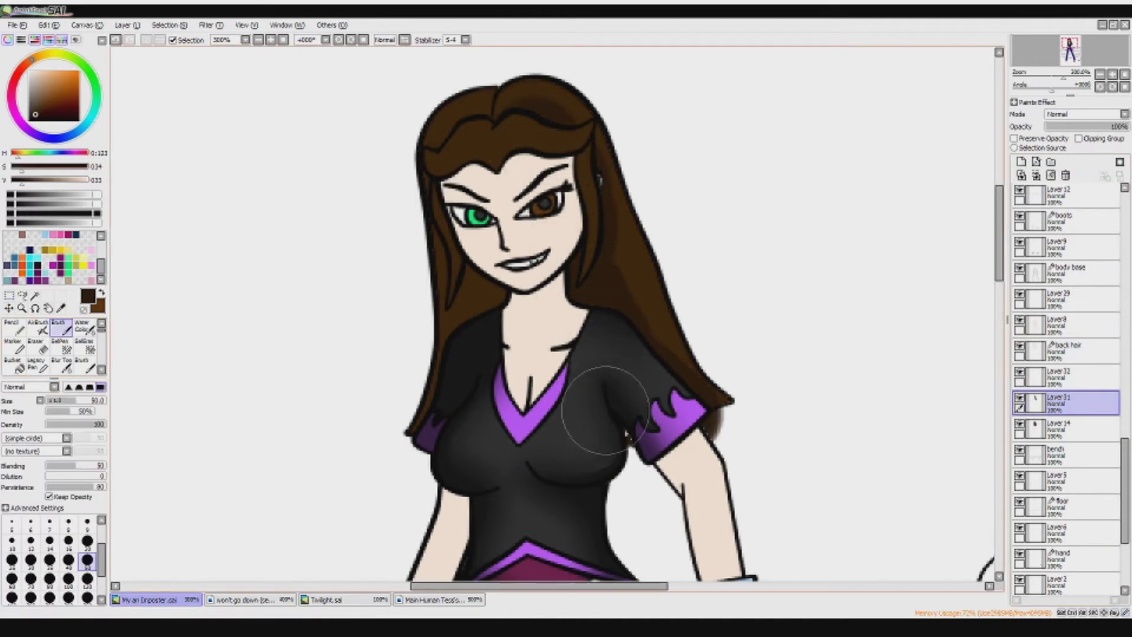
- Select the area outside the body with body base as selection source, and clear the stray colour under the sleeve on Layer 8
{"action": "scroll", "coordinate": [649, 452], "scroll_direction": "up", "scroll_amount": 5}
{"action": "left_click", "coordinate": [1061, 273]}
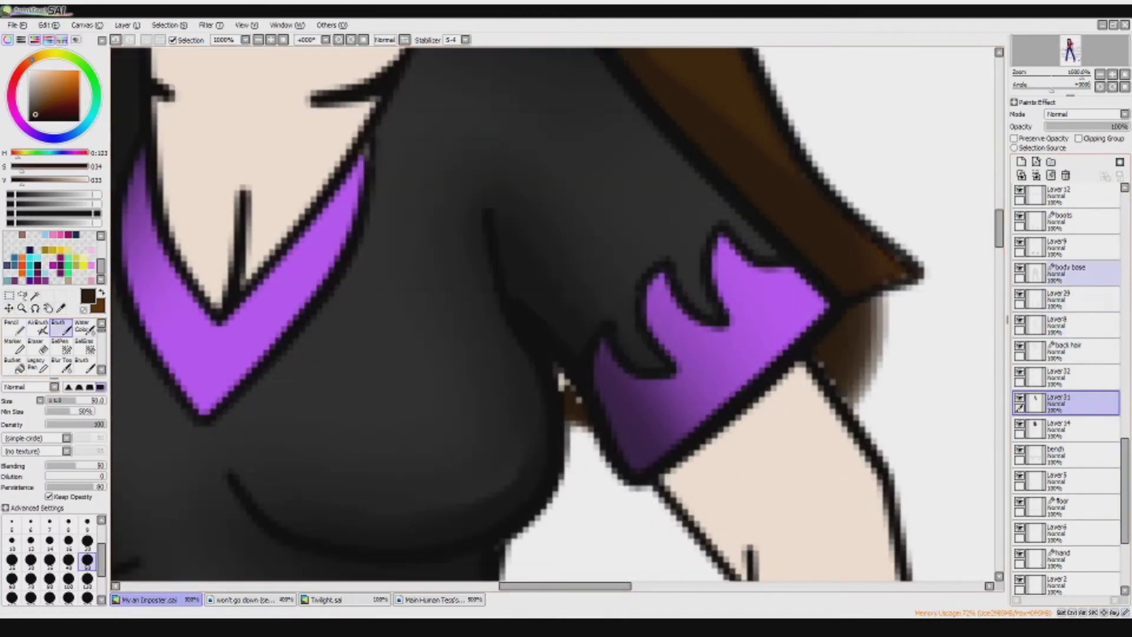
{"action": "left_click", "coordinate": [35, 294]}
{"action": "left_click", "coordinate": [1014, 147]}
{"action": "left_click", "coordinate": [944, 148]}
{"action": "left_click", "coordinate": [1062, 325]}
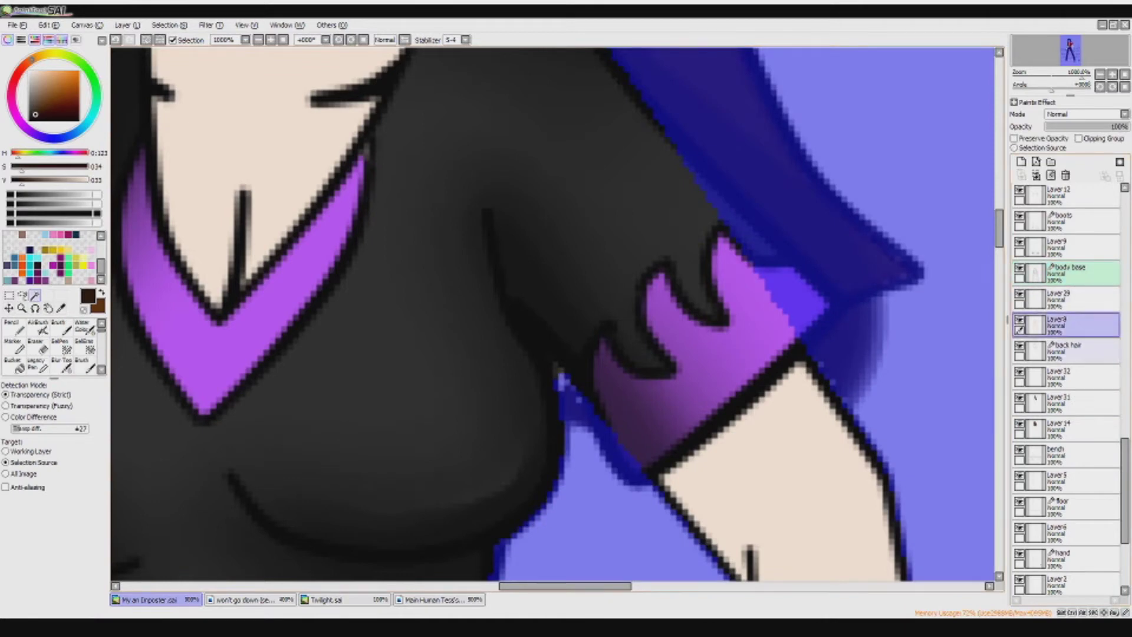
{"action": "key", "text": "e"}
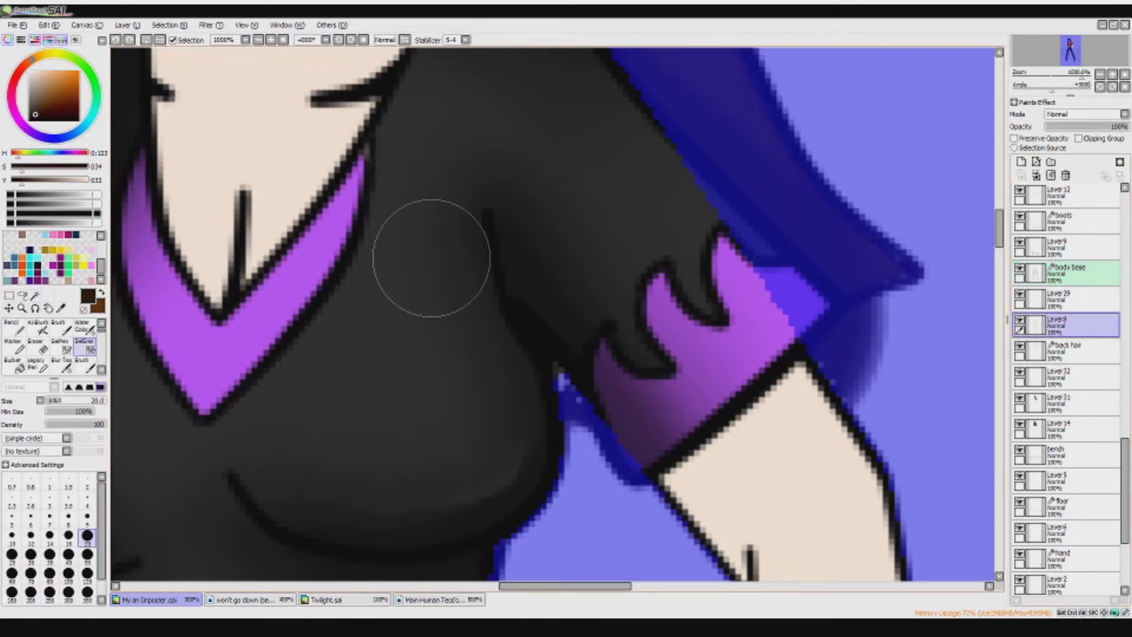
{"action": "key", "text": "w"}
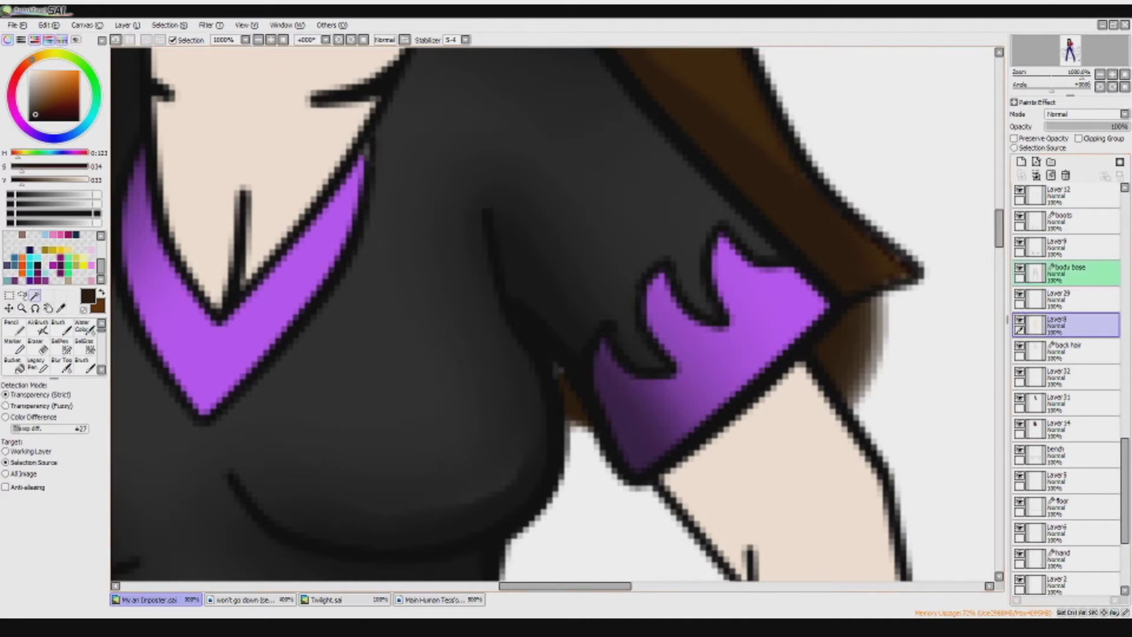
{"action": "scroll", "coordinate": [1067, 363], "scroll_direction": "down", "scroll_amount": 1}
- Extend the dark brown shading on Layer 31 over the crown and knife-side hair, and soften it with Blur at size 14
{"action": "left_click", "coordinate": [1067, 362]}
{"action": "key", "text": "b"}
{"action": "scroll", "coordinate": [316, 431], "scroll_direction": "down", "scroll_amount": 5}
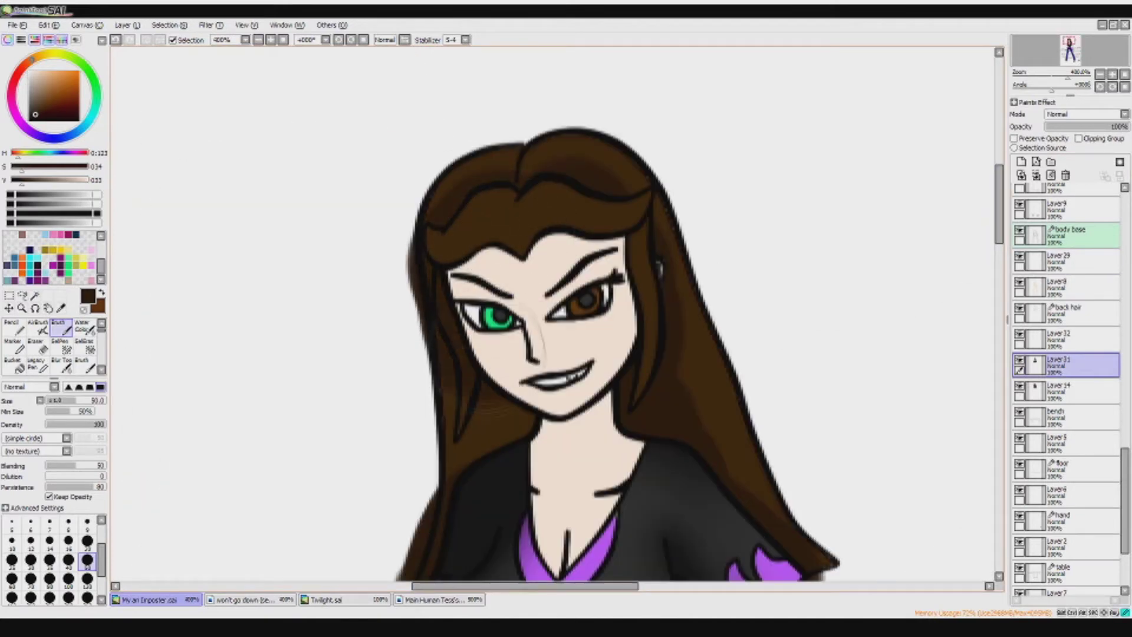
{"action": "key", "text": "e"}
{"action": "scroll", "coordinate": [480, 425], "scroll_direction": "up", "scroll_amount": 1}
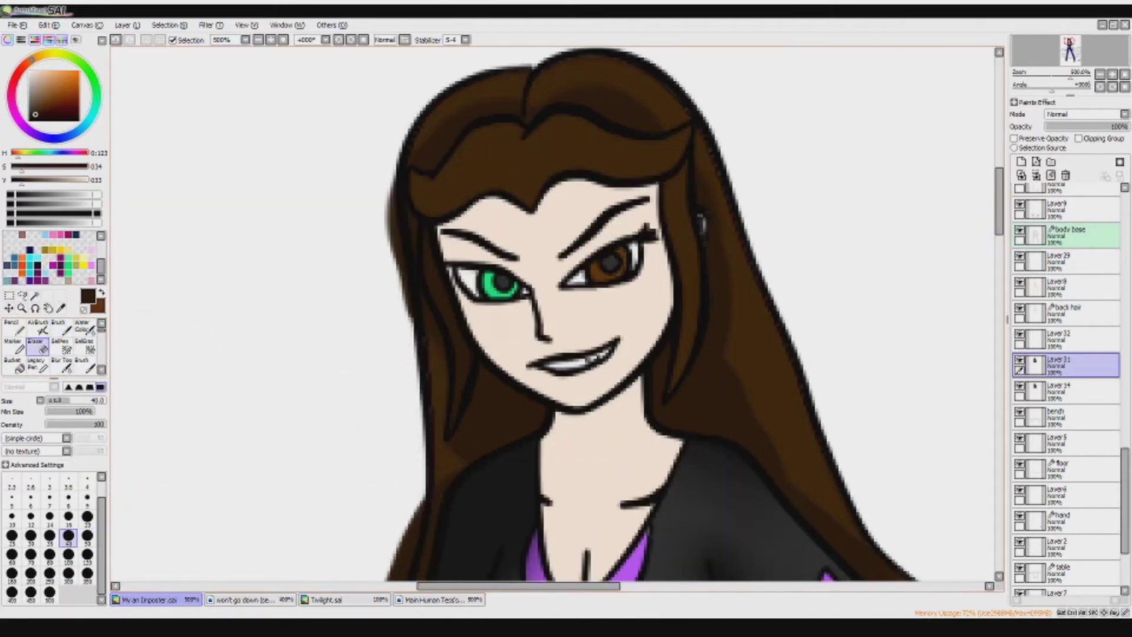
{"action": "key", "text": "b"}
{"action": "mouse_move", "coordinate": [429, 379]}
{"action": "left_mouse_down"}
{"action": "mouse_move", "coordinate": [391, 303]}
{"action": "mouse_move", "coordinate": [448, 471]}
{"action": "left_mouse_up"}
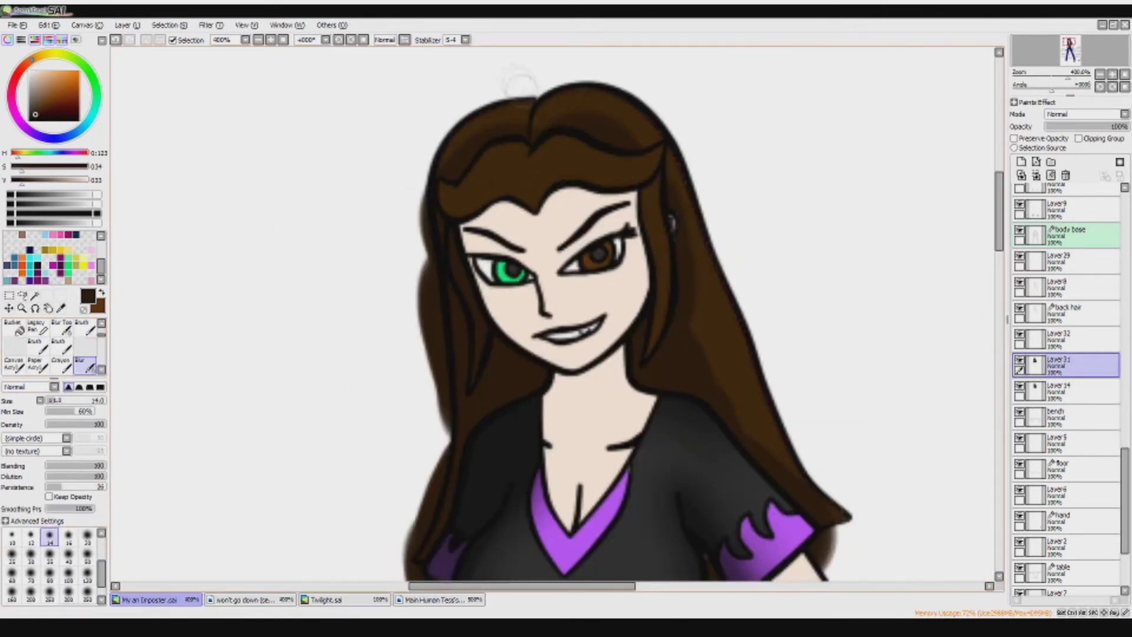
- Paint more dark brown on Layer 31 beside the hair parting and along the knife side of the crown
{"action": "scroll", "coordinate": [495, 230], "scroll_direction": "up", "scroll_amount": 2}
{"action": "key", "text": "b"}
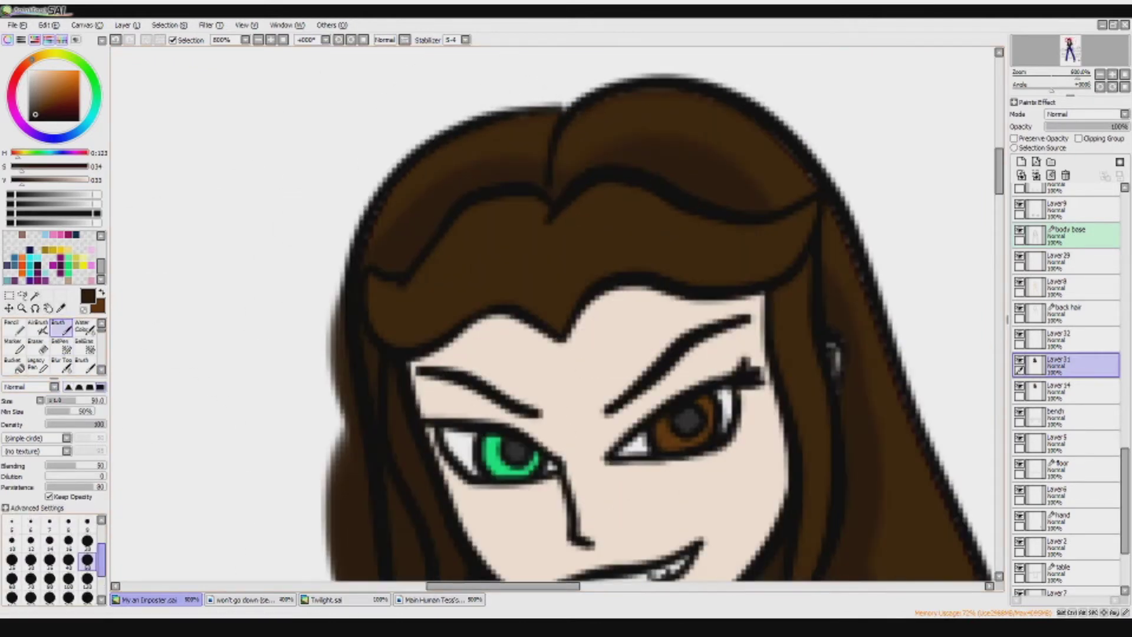
{"action": "left_click", "coordinate": [550, 151], "text": "alt"}
{"action": "left_click", "coordinate": [551, 203], "text": "ctrl"}
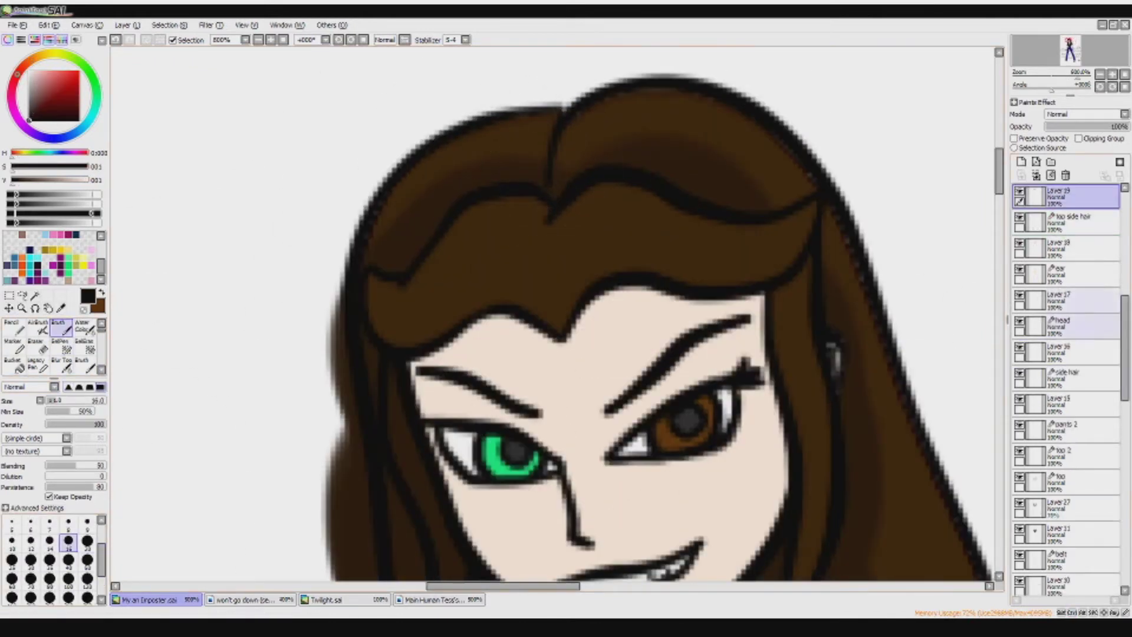
{"action": "left_click", "coordinate": [656, 128], "text": "ctrl"}
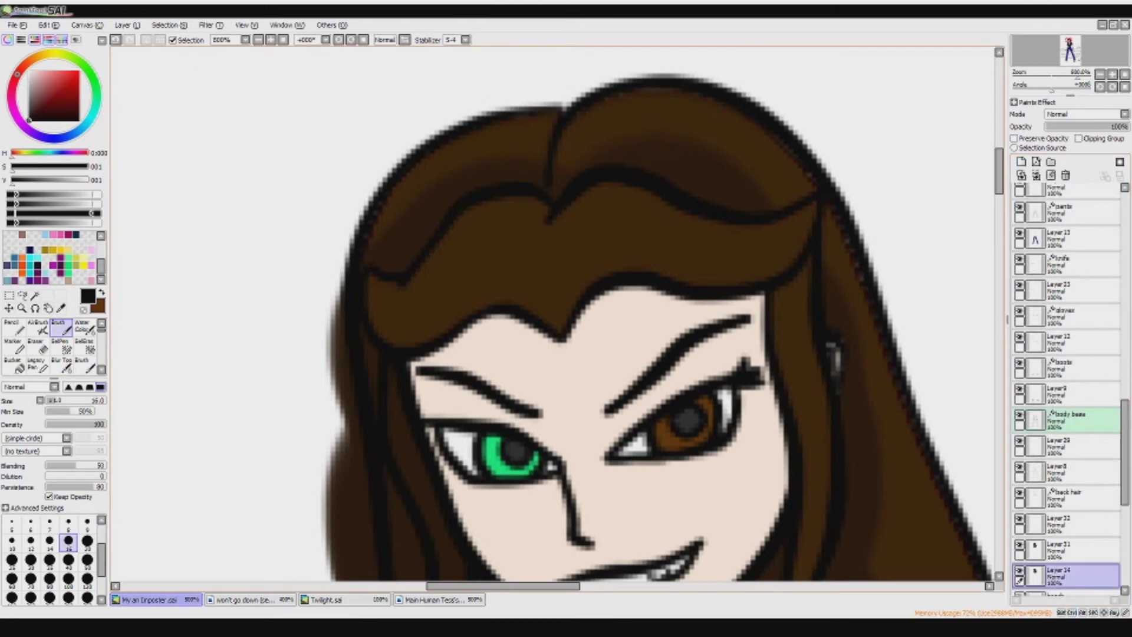
{"action": "left_click", "coordinate": [525, 127], "text": "ctrl"}
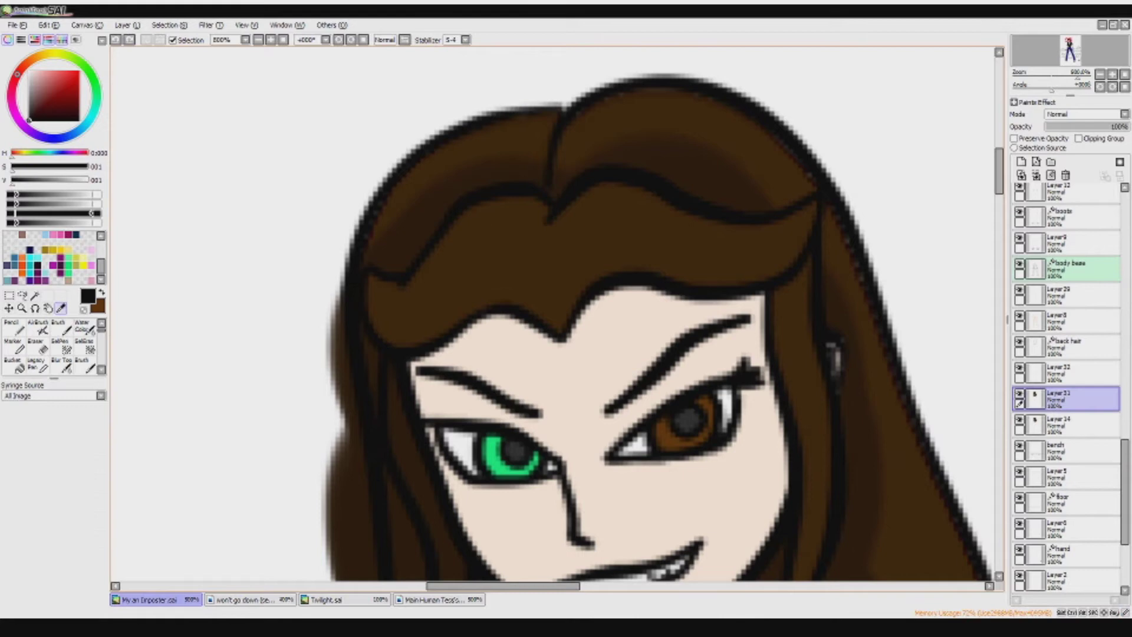
{"action": "left_click", "coordinate": [522, 126], "text": "alt"}
{"action": "left_click_drag", "start_coordinate": [516, 100], "coordinate": [549, 98]}
{"action": "mouse_move", "coordinate": [318, 207]}
{"action": "left_mouse_down"}
{"action": "mouse_move", "coordinate": [295, 265]}
{"action": "mouse_move", "coordinate": [319, 354]}
{"action": "left_mouse_up"}
- Blur the new shading beside the parting and along the knife side of the crown with Blur at size 14
{"action": "scroll", "coordinate": [53, 348], "scroll_direction": "down", "scroll_amount": 1}
{"action": "scroll", "coordinate": [54, 348], "scroll_direction": "down", "scroll_amount": 2}
{"action": "left_click", "coordinate": [85, 348]}
{"action": "left_click_drag", "start_coordinate": [507, 94], "coordinate": [498, 214]}
{"action": "mouse_move", "coordinate": [307, 194]}
{"action": "left_mouse_down"}
{"action": "mouse_move", "coordinate": [283, 272]}
{"action": "mouse_move", "coordinate": [367, 276]}
{"action": "left_mouse_up"}
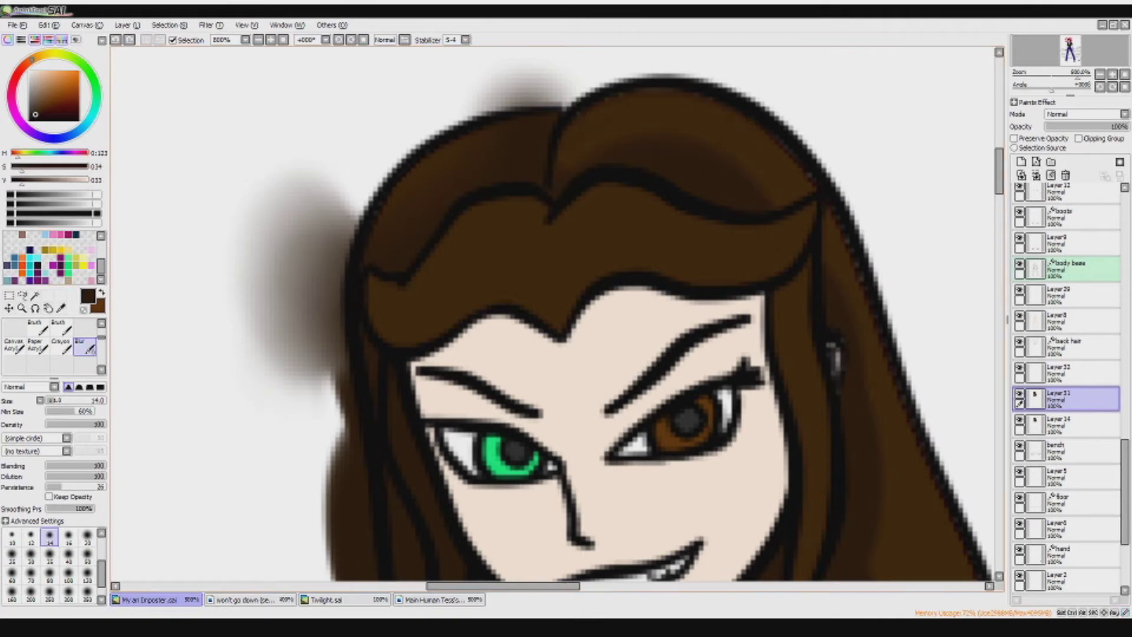
- Touch up the dark brown shading on Layer 31 along the crown's edge beside the ear and soften it with Blur
{"action": "key", "text": "b"}
{"action": "scroll", "coordinate": [744, 354], "scroll_direction": "down", "scroll_amount": 1}
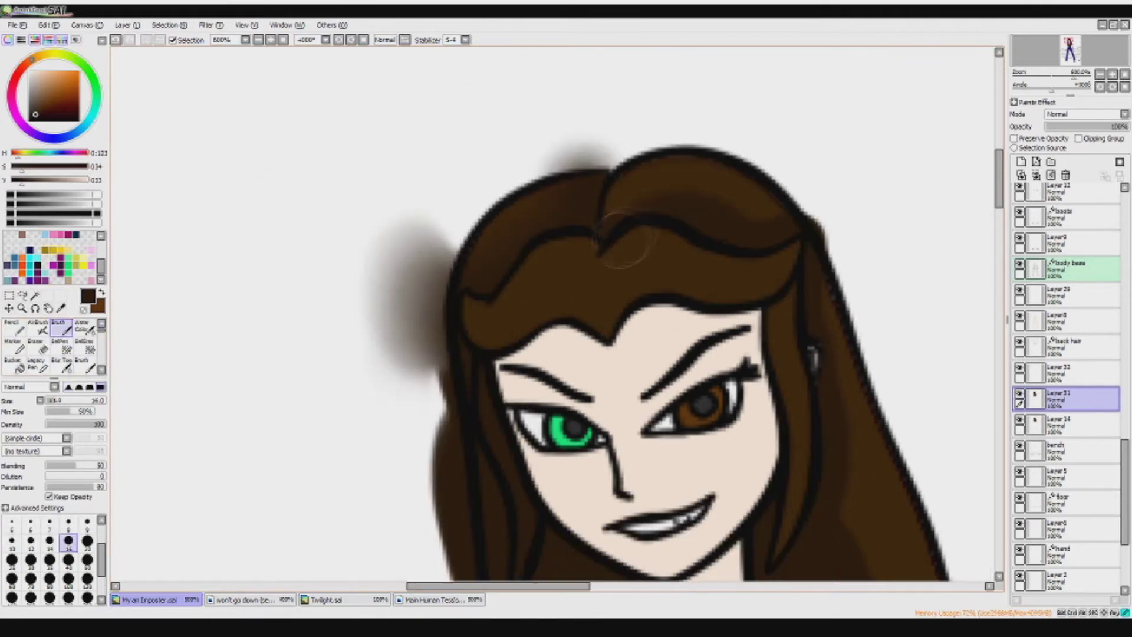
{"action": "key", "text": "v"}
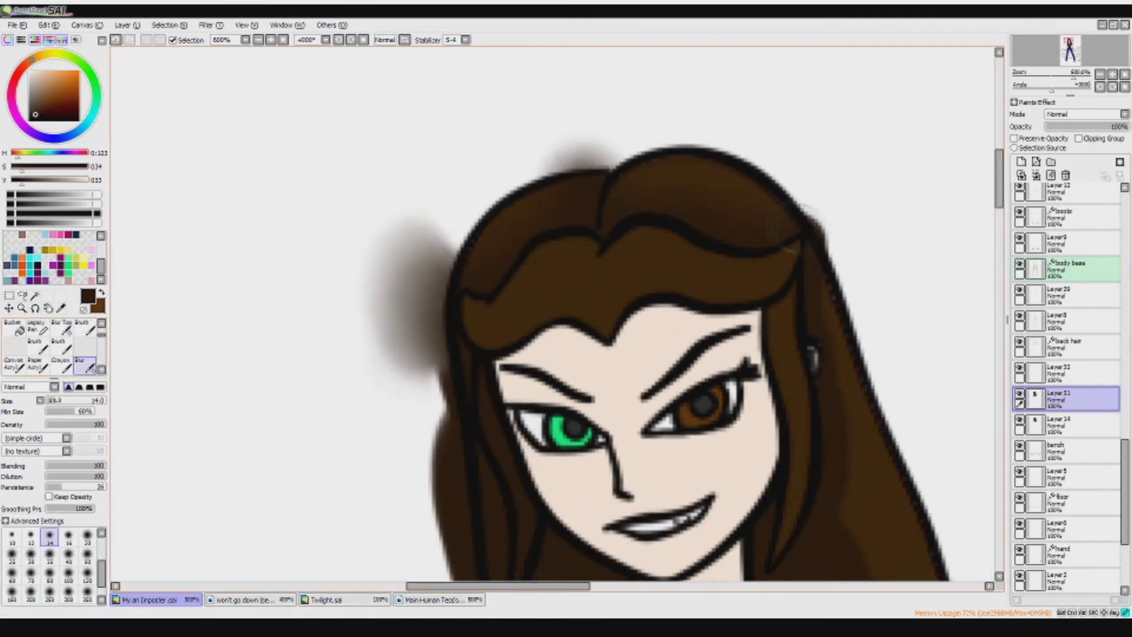
{"action": "left_click_drag", "start_coordinate": [849, 513], "coordinate": [861, 218]}
{"action": "scroll", "coordinate": [643, 331], "scroll_direction": "down", "scroll_amount": 2}
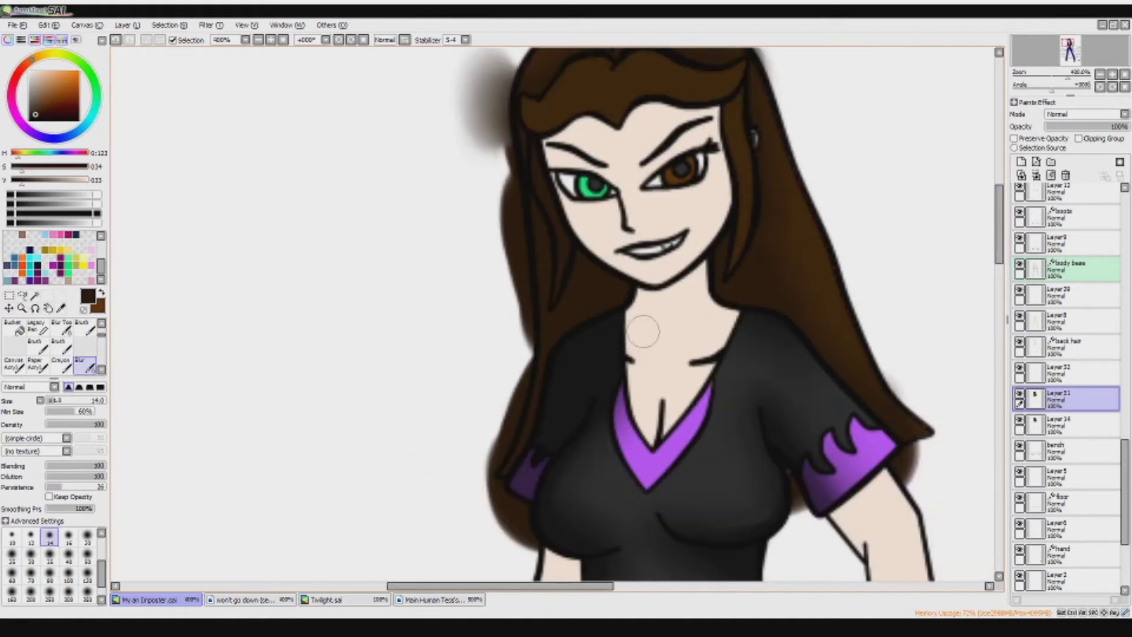
{"action": "mouse_move", "coordinate": [511, 358]}
{"action": "left_mouse_down"}
{"action": "mouse_move", "coordinate": [528, 326]}
{"action": "mouse_move", "coordinate": [501, 565]}
{"action": "mouse_move", "coordinate": [468, 457]}
{"action": "mouse_move", "coordinate": [523, 225]}
{"action": "left_mouse_up"}
{"action": "scroll", "coordinate": [523, 225], "scroll_direction": "down", "scroll_amount": 2}
- Select the area outside the hair with back hair as selection source, and clear the stray shading on Layer 31
{"action": "key", "text": "w"}
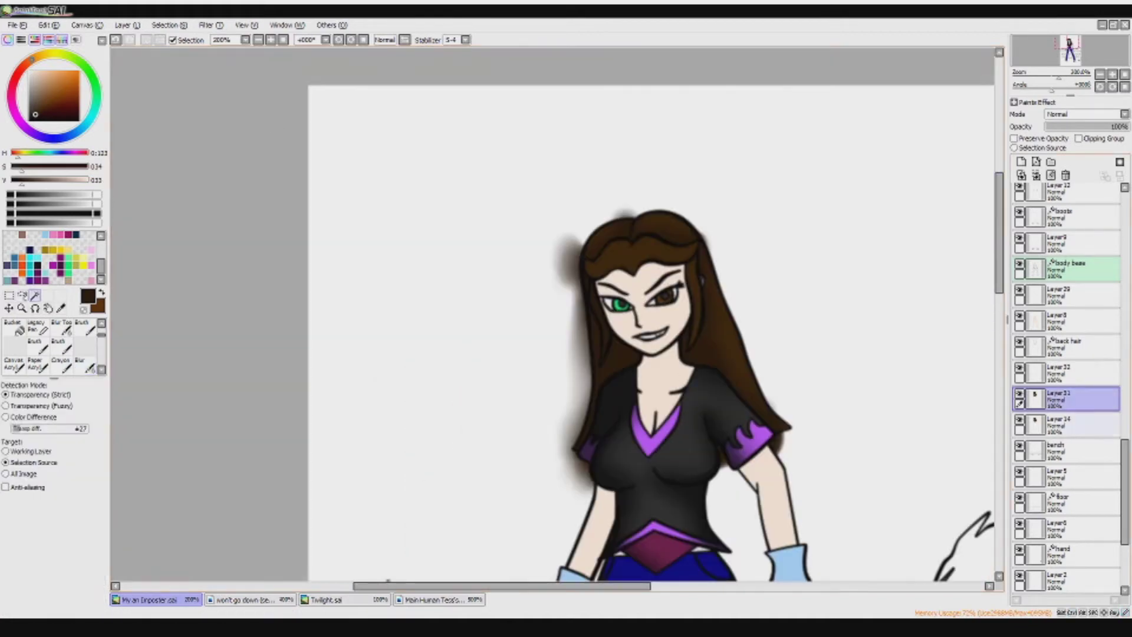
{"action": "left_click", "coordinate": [1067, 342]}
{"action": "left_click", "coordinate": [1014, 147]}
{"action": "left_click", "coordinate": [387, 580]}
{"action": "left_click", "coordinate": [1068, 397]}
{"action": "key", "text": "ctrl+d"}
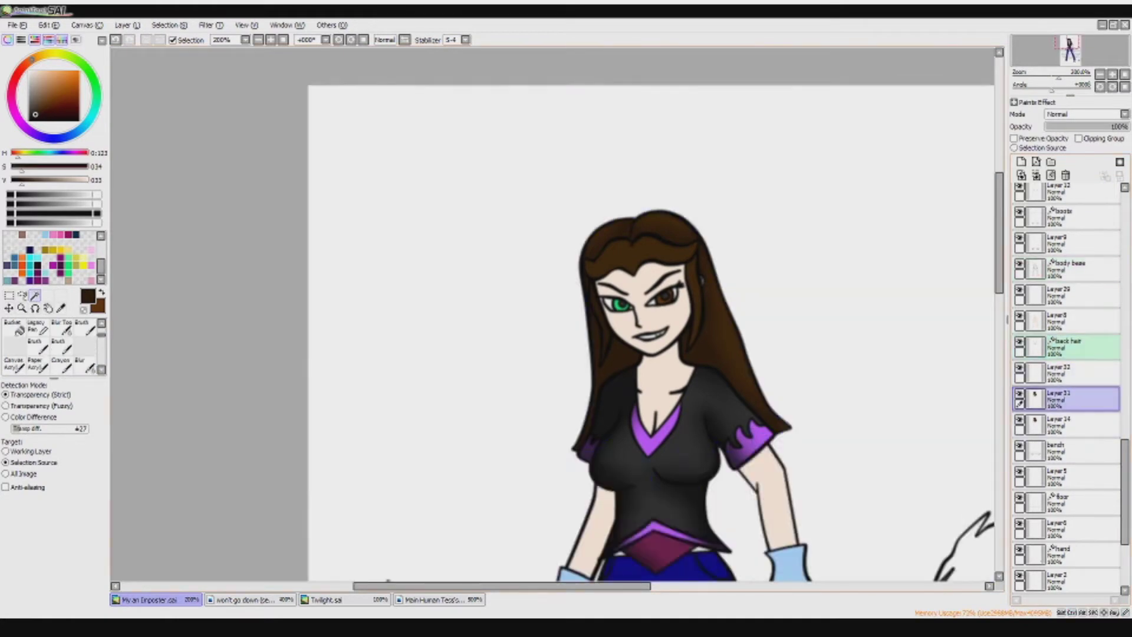
- Paint a lighter brown band on Layer 32 down the outer edge of the back hair beside the ear, with Brush at size 16
{"action": "scroll", "coordinate": [817, 401], "scroll_direction": "up", "scroll_amount": 2}
{"action": "left_click", "coordinate": [48, 103]}
{"action": "left_click", "coordinate": [1067, 371]}
{"action": "scroll", "coordinate": [53, 345], "scroll_direction": "up", "scroll_amount": 2}
{"action": "left_click", "coordinate": [59, 326]}
{"action": "mouse_move", "coordinate": [625, 125]}
{"action": "left_mouse_down"}
{"action": "mouse_move", "coordinate": [679, 283]}
{"action": "mouse_move", "coordinate": [748, 420]}
{"action": "mouse_move", "coordinate": [661, 153]}
{"action": "mouse_move", "coordinate": [688, 260]}
{"action": "left_mouse_up"}
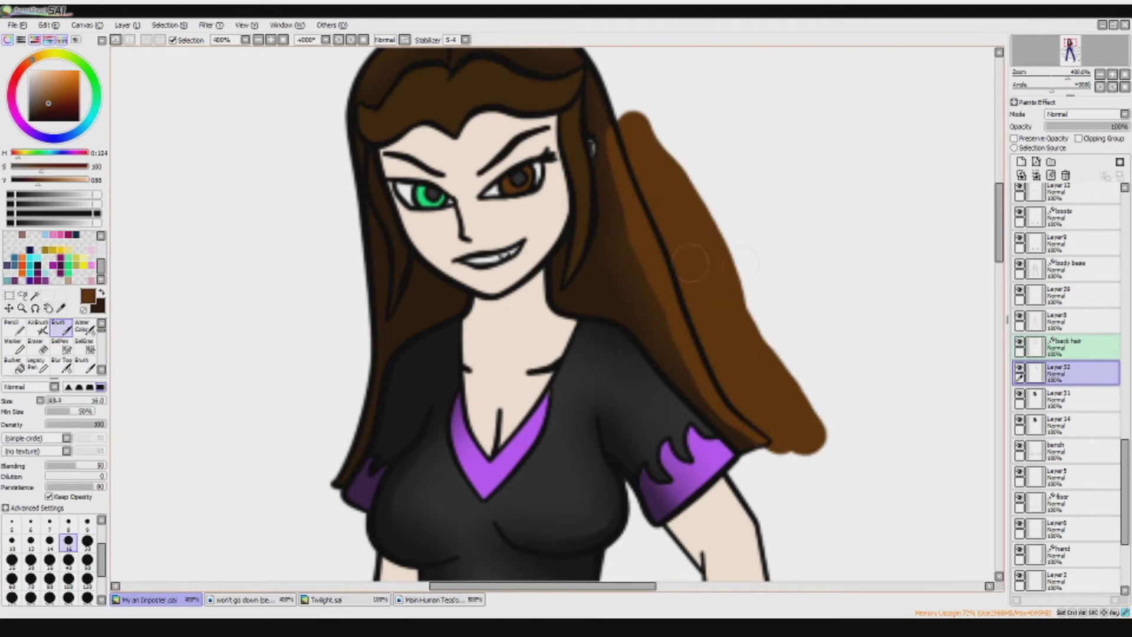
- Paint lighter brown highlights on Layer 32 over both sides of the crown, undoing the first stroke
{"action": "scroll", "coordinate": [688, 260], "scroll_direction": "up", "scroll_amount": 3}
{"action": "left_click_drag", "start_coordinate": [457, 121], "coordinate": [628, 215]}
{"action": "key", "text": "ctrl+z"}
{"action": "left_click_drag", "start_coordinate": [478, 118], "coordinate": [572, 136]}
{"action": "mouse_move", "coordinate": [436, 127]}
{"action": "left_mouse_down"}
{"action": "mouse_move", "coordinate": [342, 160]}
{"action": "mouse_move", "coordinate": [383, 147]}
{"action": "left_mouse_up"}
- Blur the lighter brown highlights on the crown and along the back hair with Blur at size 14
{"action": "scroll", "coordinate": [53, 345], "scroll_direction": "down", "scroll_amount": 2}
{"action": "left_click", "coordinate": [84, 364]}
{"action": "left_click_drag", "start_coordinate": [468, 128], "coordinate": [590, 157]}
{"action": "mouse_move", "coordinate": [342, 201]}
{"action": "left_mouse_down"}
{"action": "mouse_move", "coordinate": [437, 112]}
{"action": "mouse_move", "coordinate": [354, 153]}
{"action": "mouse_move", "coordinate": [590, 136]}
{"action": "left_mouse_up"}
{"action": "scroll", "coordinate": [567, 312], "scroll_direction": "down", "scroll_amount": 3}
{"action": "scroll", "coordinate": [566, 312], "scroll_direction": "up", "scroll_amount": 2}
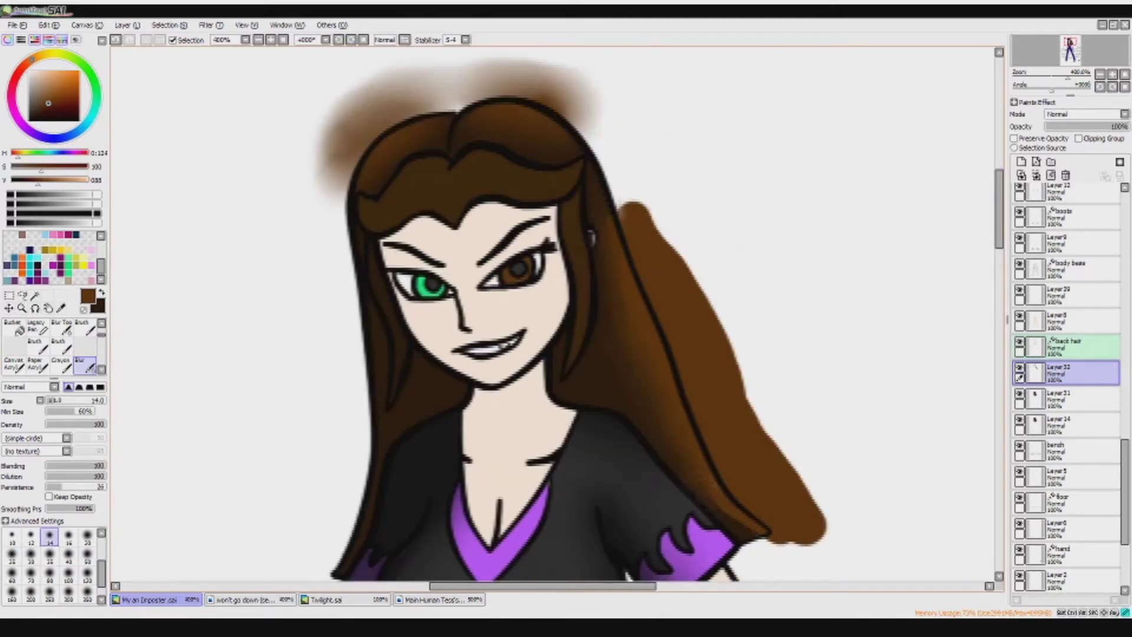
{"action": "mouse_move", "coordinate": [636, 212]}
{"action": "left_mouse_down"}
{"action": "mouse_move", "coordinate": [819, 531]}
{"action": "mouse_move", "coordinate": [737, 489]}
{"action": "left_mouse_up"}
{"action": "left_click_drag", "start_coordinate": [701, 306], "coordinate": [684, 324]}
- Select the area outside the back hair and clear the highlight overflow on Layer 32
{"action": "scroll", "coordinate": [684, 324], "scroll_direction": "down", "scroll_amount": 2}
{"action": "key", "text": "w"}
{"action": "left_click", "coordinate": [791, 309]}
{"action": "key", "text": "Delete"}
{"action": "key", "text": "ctrl+d"}
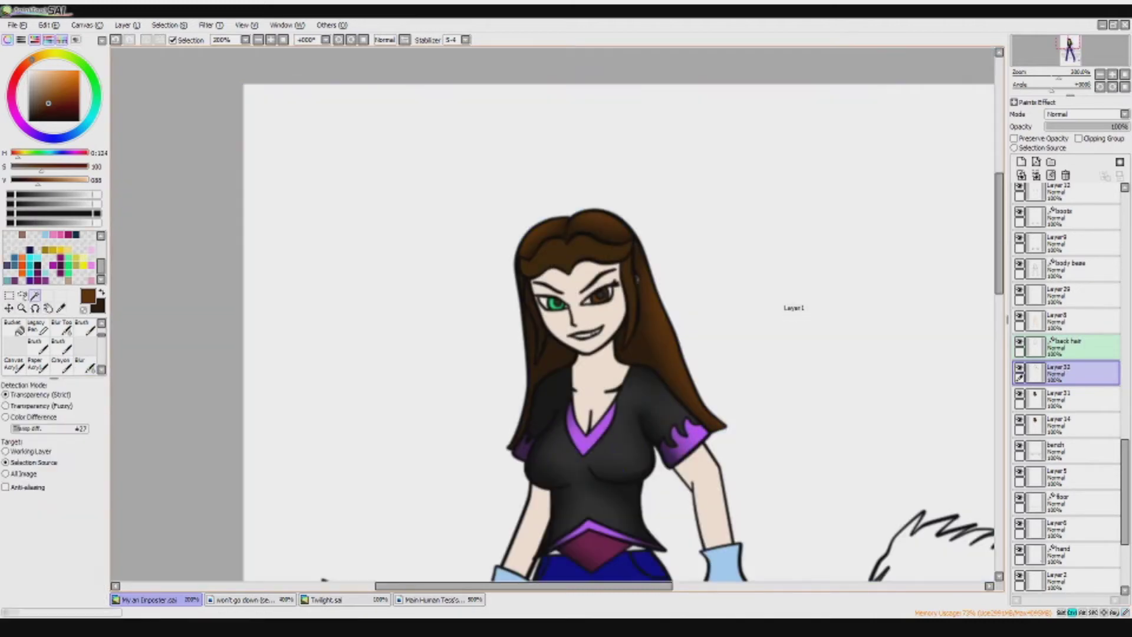
- Select the inside of the furry shape on the body on the table layer, and switch to Layer 24 for its colour
{"action": "scroll", "coordinate": [790, 309], "scroll_direction": "down", "scroll_amount": 2}
{"action": "scroll", "coordinate": [1067, 504], "scroll_direction": "down", "scroll_amount": 3}
{"action": "scroll", "coordinate": [1068, 507], "scroll_direction": "down", "scroll_amount": 2}
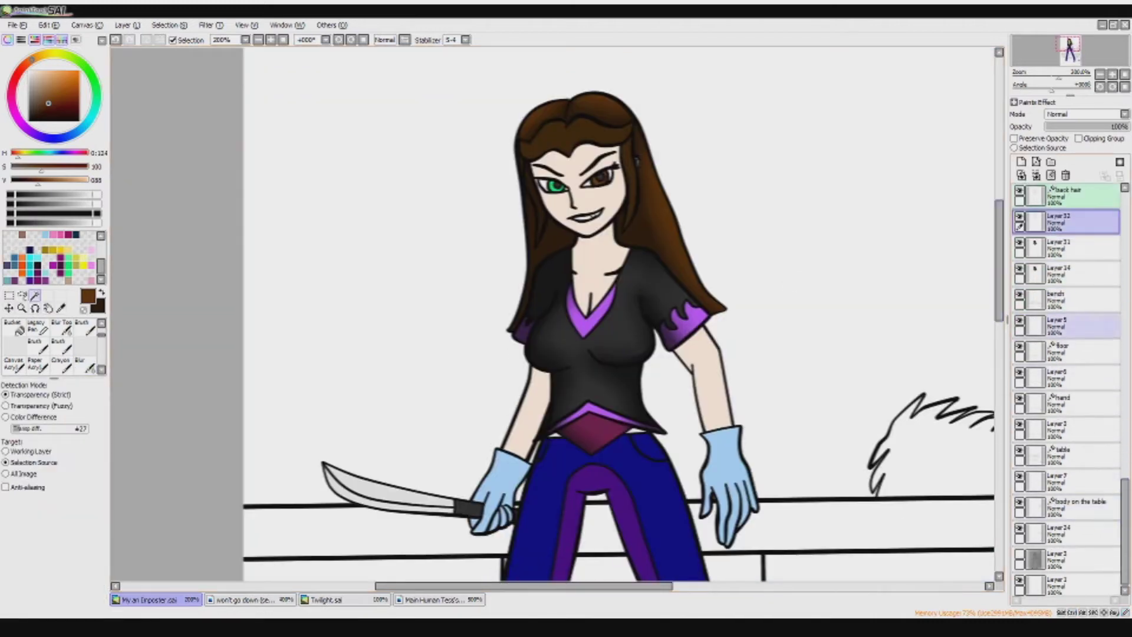
{"action": "left_click", "coordinate": [1080, 507]}
{"action": "left_click", "coordinate": [938, 466]}
{"action": "scroll", "coordinate": [952, 442], "scroll_direction": "up", "scroll_amount": 2}
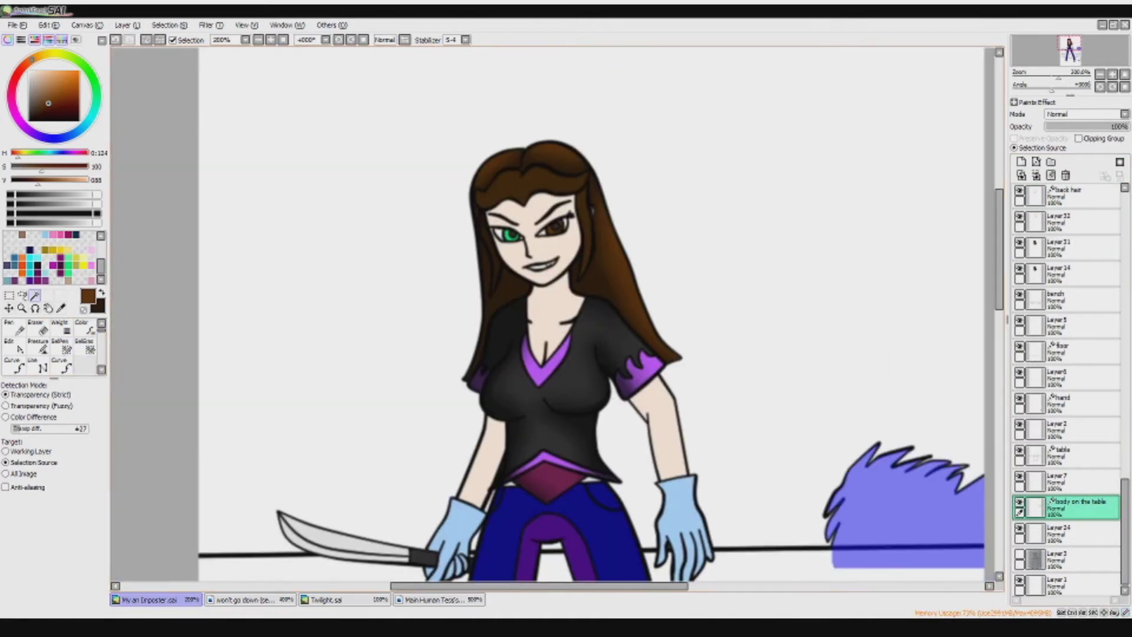
{"action": "left_click", "coordinate": [1061, 534]}
{"action": "left_click", "coordinate": [885, 513]}
- Add pinkish skin shadows to the knife arm on Layer 29 and blur the neck and arm shading with Blur at size 14
{"action": "scroll", "coordinate": [879, 507], "scroll_direction": "up", "scroll_amount": 2}
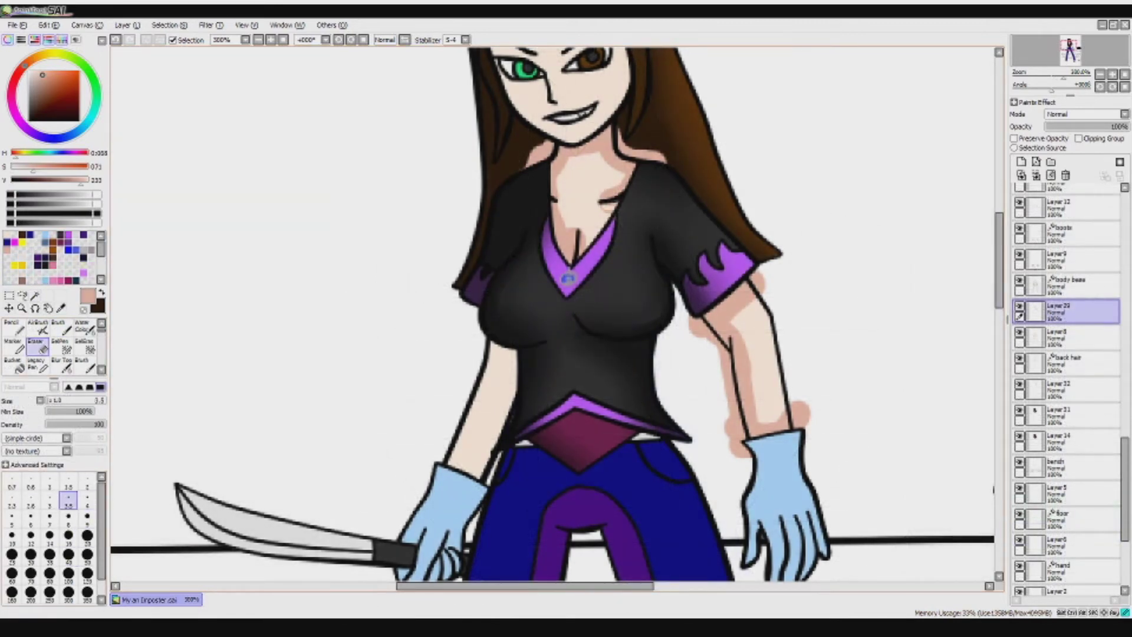
{"action": "key", "text": "b"}
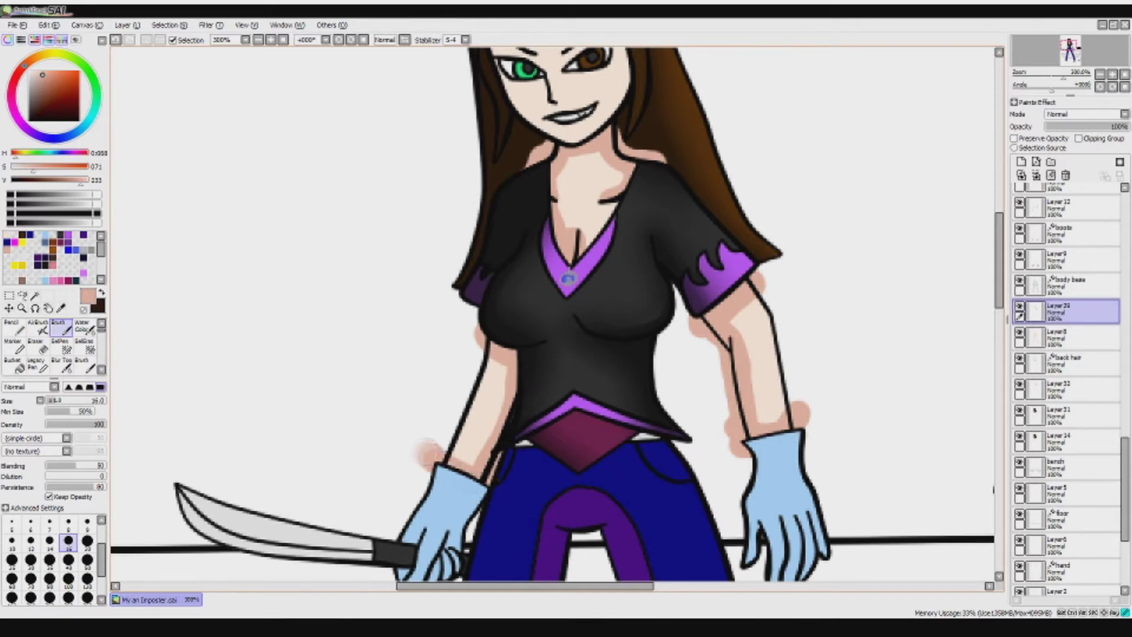
{"action": "key", "text": "r"}
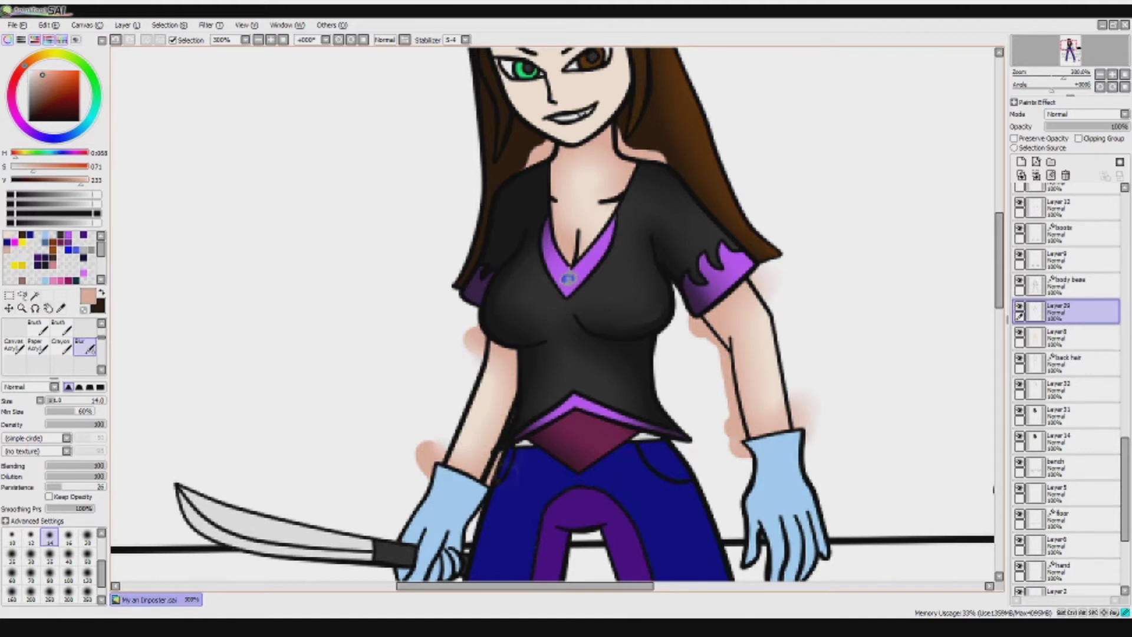
- Select the area outside the body with body base as selection source, and clear the skin shading overflow on Layer 29
{"action": "left_click", "coordinate": [35, 295]}
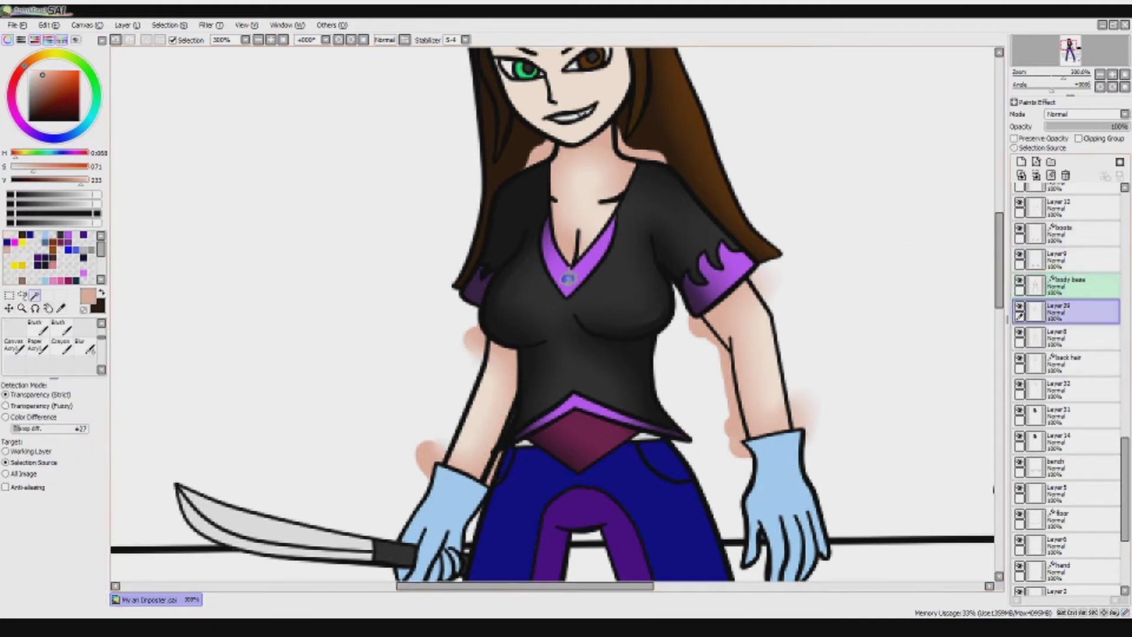
{"action": "left_click", "coordinate": [884, 259]}
{"action": "key", "text": "ctrl+d"}
- Add Layer 34 beneath the head layer and paint pinkish shadows around the face, with Brush at sizes 16 and 8
{"action": "scroll", "coordinate": [1068, 390], "scroll_direction": "up", "scroll_amount": 10}
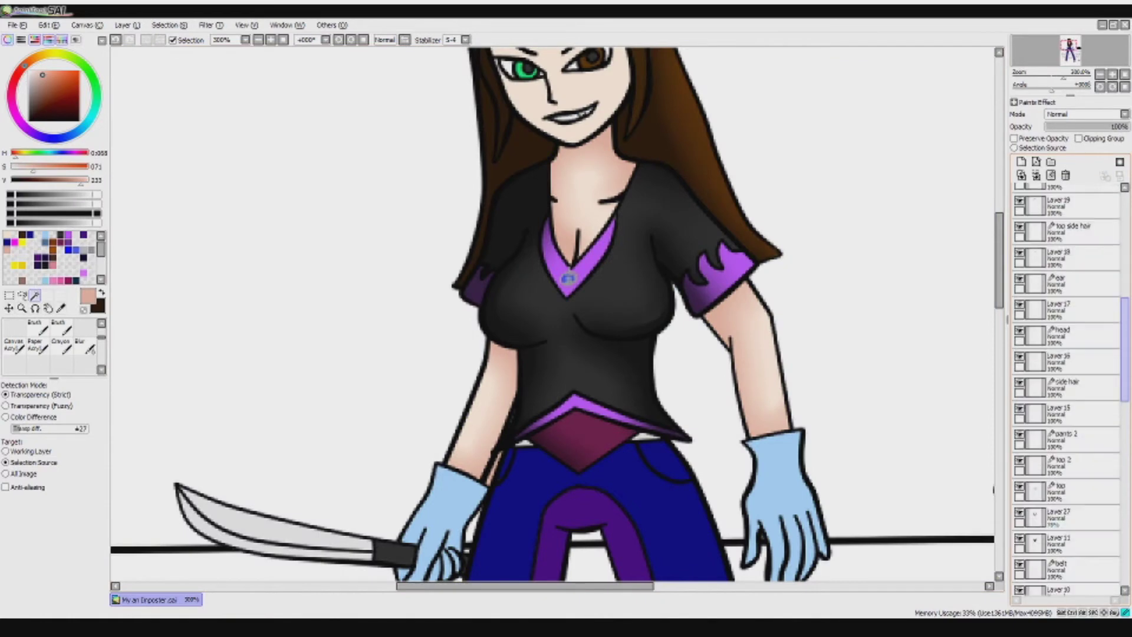
{"action": "left_click", "coordinate": [1068, 322]}
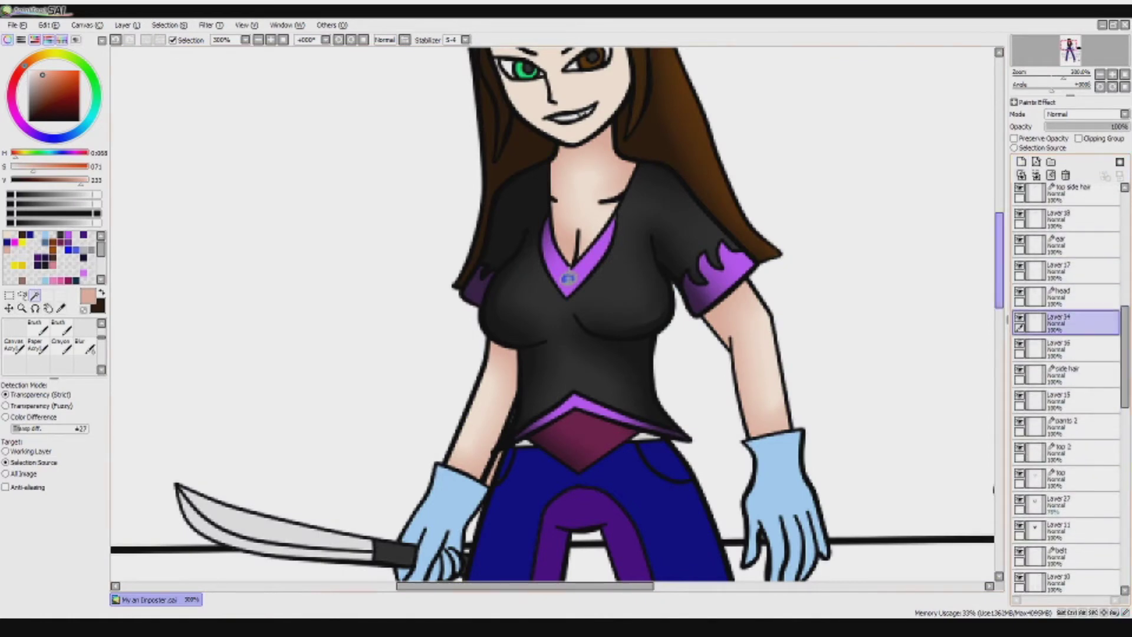
{"action": "scroll", "coordinate": [553, 314], "scroll_direction": "up", "scroll_amount": 4}
{"action": "key", "text": "b"}
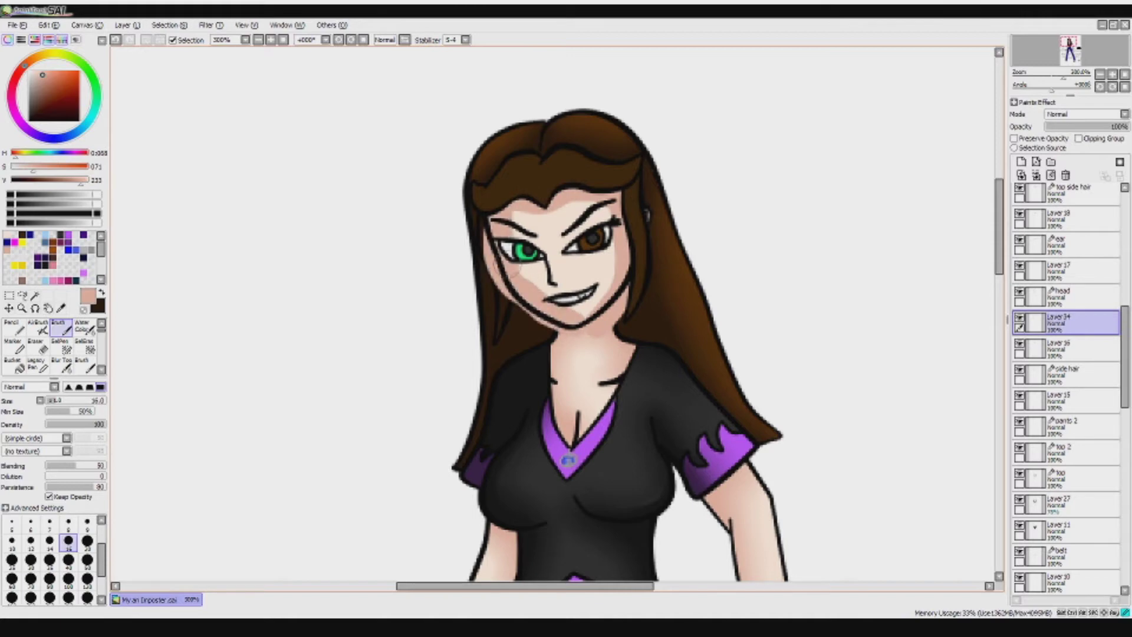
{"action": "scroll", "coordinate": [536, 245], "scroll_direction": "up", "scroll_amount": 2}
{"action": "left_click", "coordinate": [68, 522]}
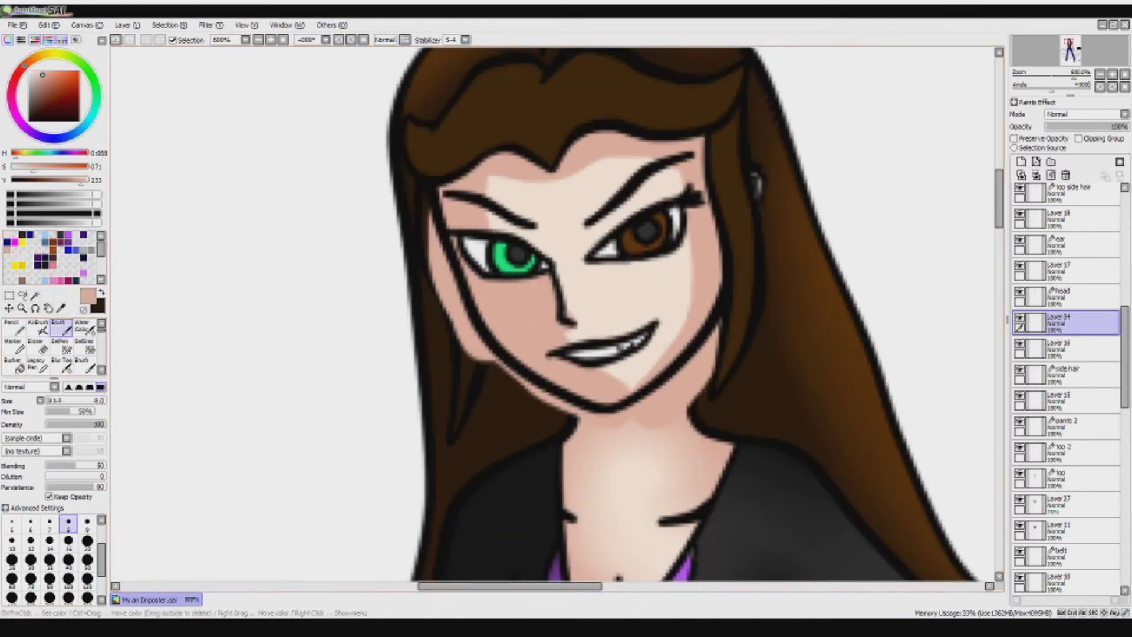
- Blur the pinkish shadows on the forehead, cheeks and jaw on Layer 34 with Blur at size 14
{"action": "key", "text": "e"}
{"action": "key", "text": "r"}
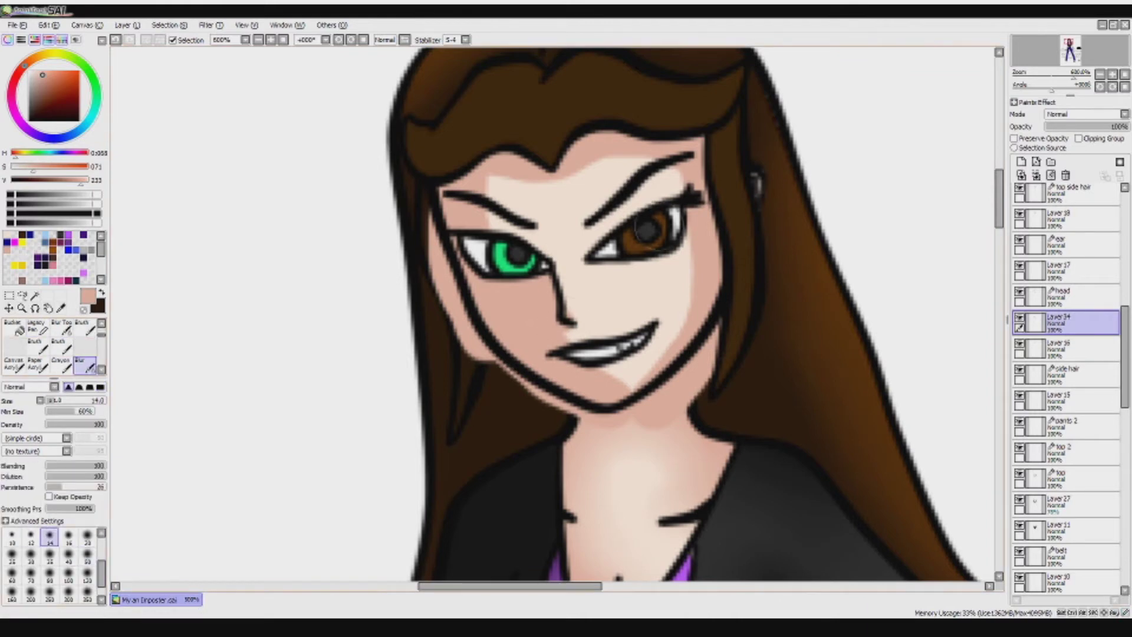
{"action": "left_click_drag", "start_coordinate": [684, 265], "coordinate": [637, 377]}
{"action": "left_click_drag", "start_coordinate": [619, 165], "coordinate": [490, 195]}
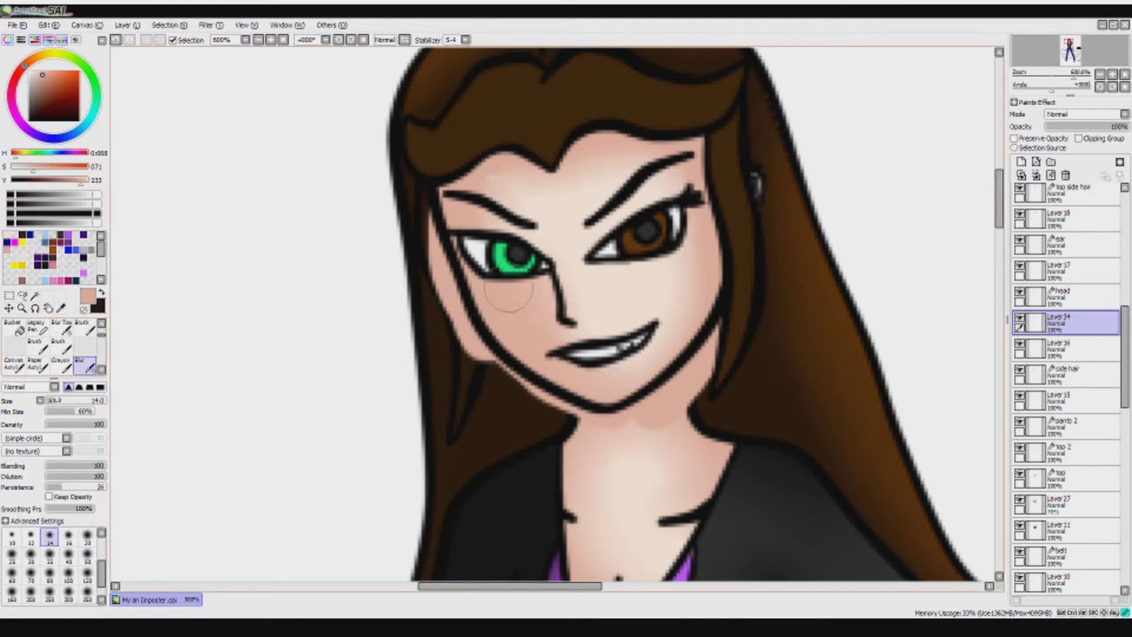
{"action": "left_click_drag", "start_coordinate": [578, 424], "coordinate": [466, 348]}
{"action": "left_click_drag", "start_coordinate": [442, 200], "coordinate": [495, 378]}
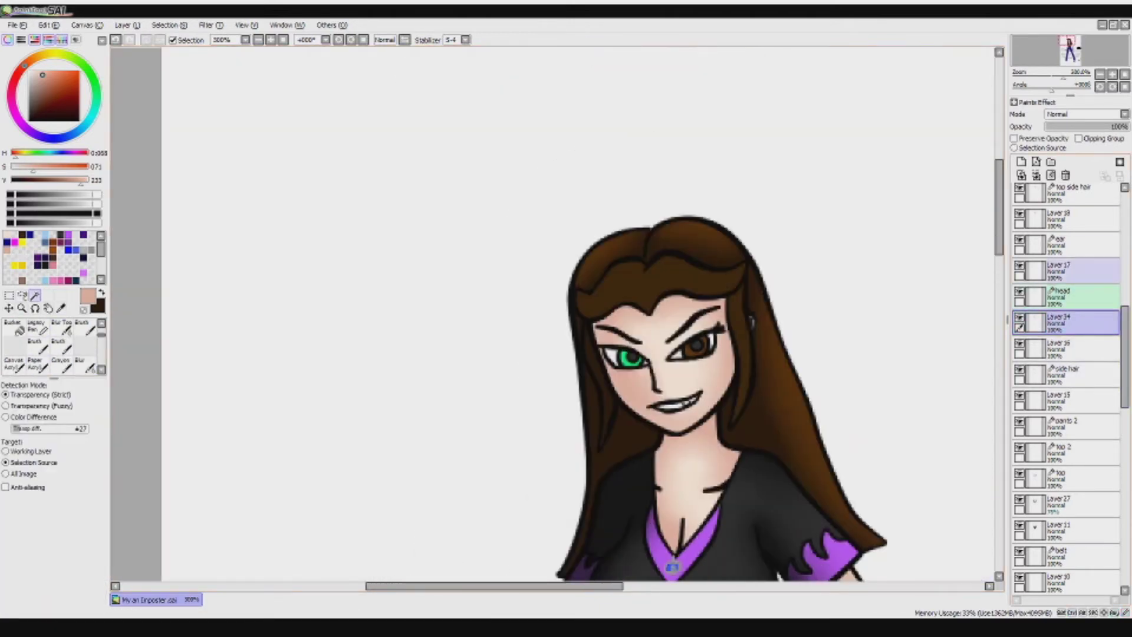
- Add Layer 35 above Layer 17 for the ear, and select the area outside the ear with ear as selection source
{"action": "scroll", "coordinate": [1067, 383], "scroll_direction": "up", "scroll_amount": 2}
{"action": "left_click", "coordinate": [1068, 369]}
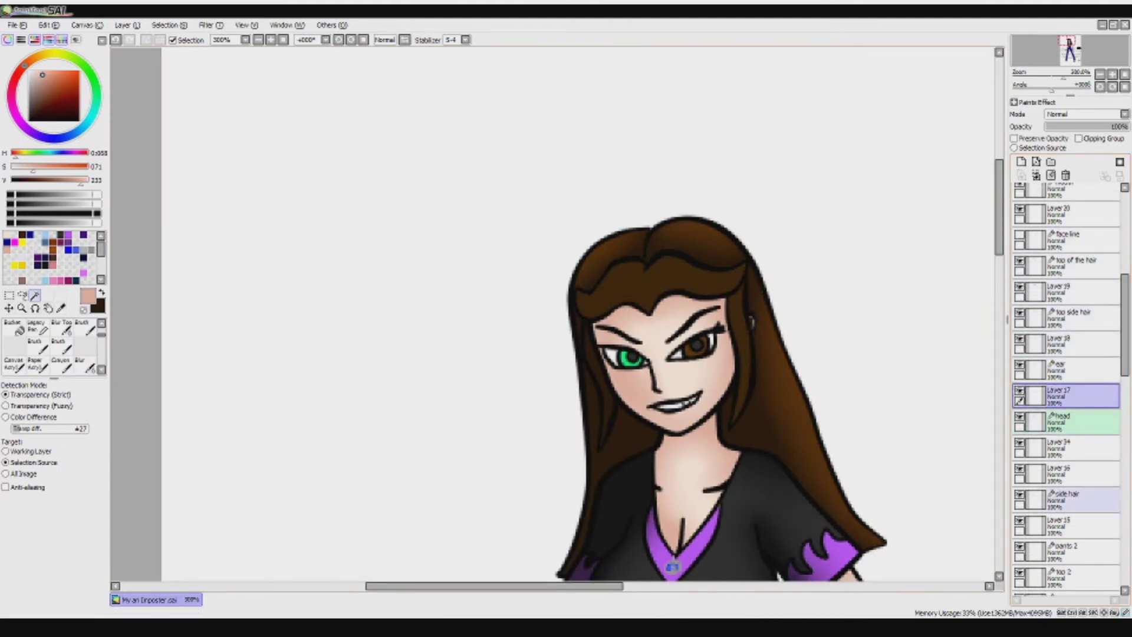
{"action": "key", "text": "ctrl+shift+n"}
{"action": "left_click", "coordinate": [1067, 370]}
{"action": "left_click", "coordinate": [1014, 148]}
{"action": "left_click", "coordinate": [1068, 395]}
{"action": "left_click", "coordinate": [35, 295]}
{"action": "left_click", "coordinate": [873, 256]}
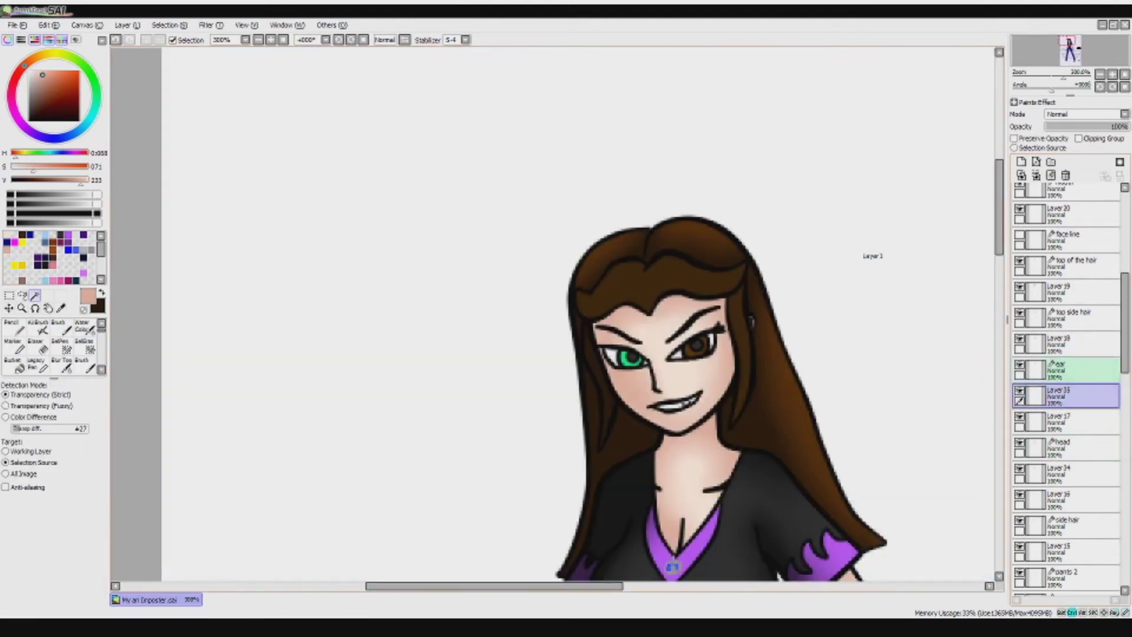
- Check the figure with the Set1 folder's shadows shown, and hide the folder again
{"action": "scroll", "coordinate": [1067, 389], "scroll_direction": "up", "scroll_amount": 5}
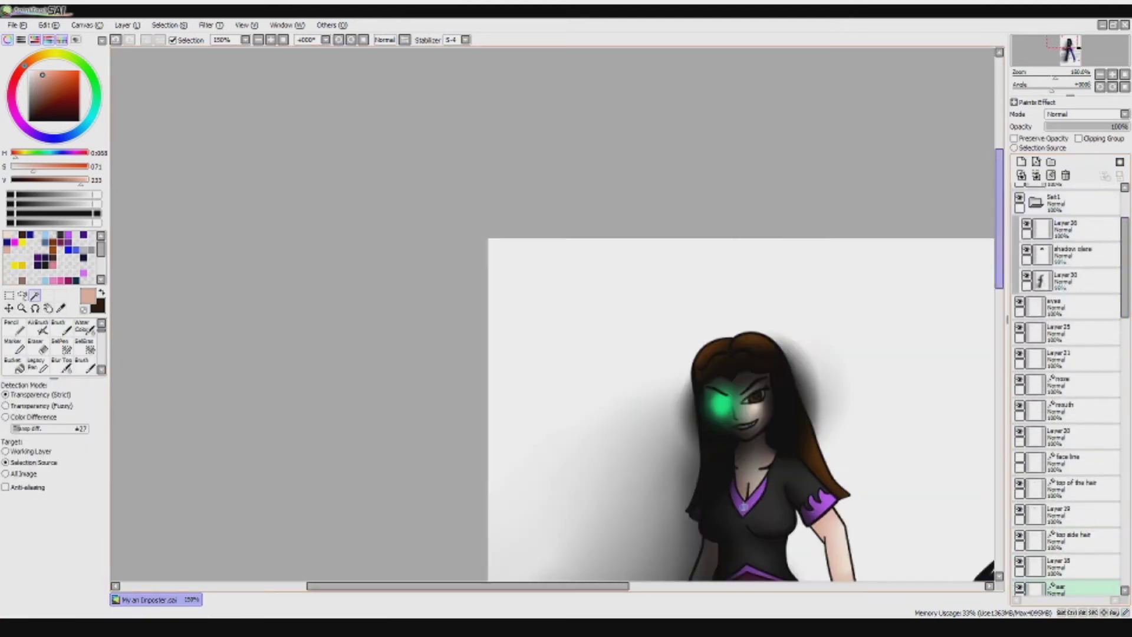
{"action": "scroll", "coordinate": [590, 318], "scroll_direction": "down", "scroll_amount": 5}
{"action": "left_click", "coordinate": [1019, 200]}
{"action": "scroll", "coordinate": [590, 319], "scroll_direction": "up", "scroll_amount": 2}
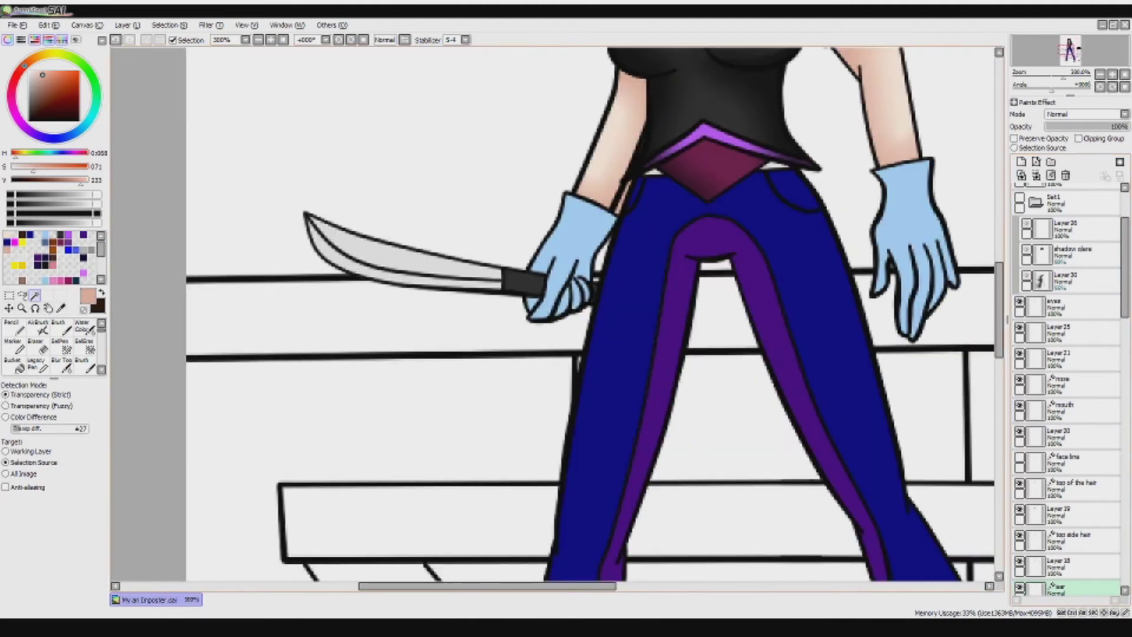
- Select the gap between the knife arm and the hip on body base, and clear the stray skin shading there on Layer 29
{"action": "scroll", "coordinate": [1068, 390], "scroll_direction": "down", "scroll_amount": 10}
{"action": "left_click", "coordinate": [1079, 336]}
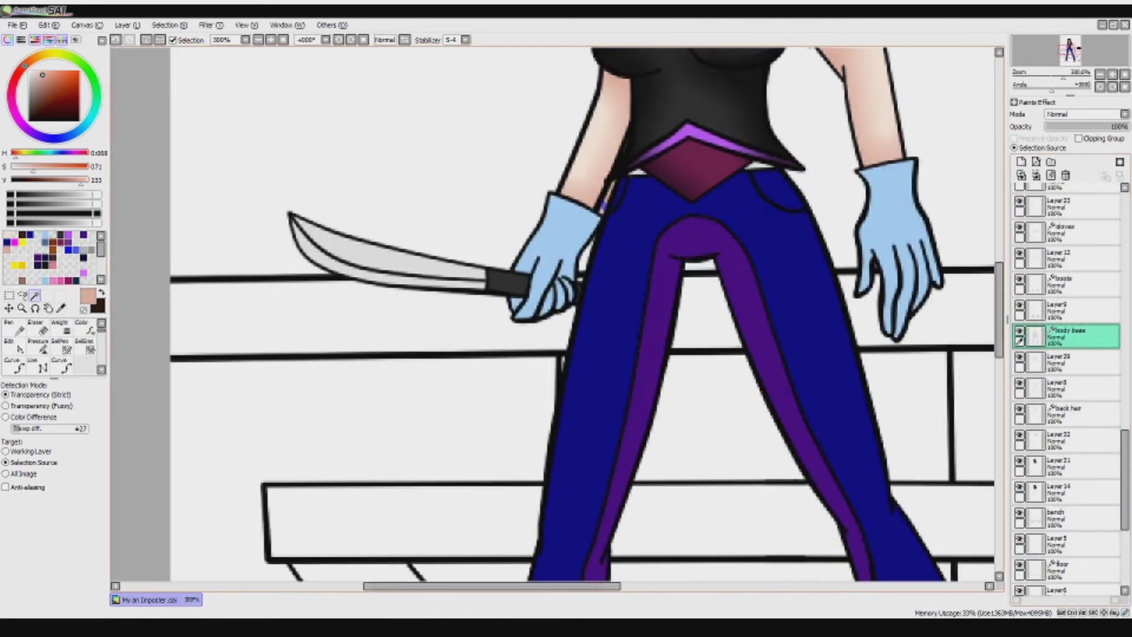
{"action": "scroll", "coordinate": [645, 178], "scroll_direction": "up", "scroll_amount": 4}
{"action": "left_click", "coordinate": [575, 236]}
{"action": "left_click", "coordinate": [1068, 362]}
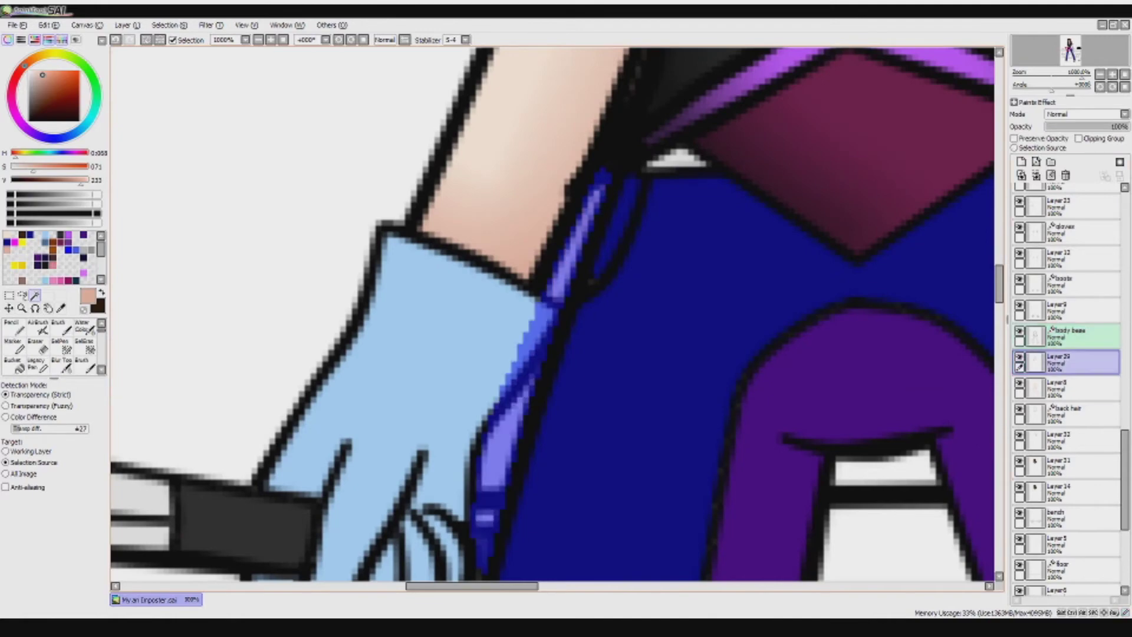
{"action": "scroll", "coordinate": [703, 240], "scroll_direction": "up", "scroll_amount": 2}
{"action": "scroll", "coordinate": [558, 319], "scroll_direction": "down", "scroll_amount": 6}
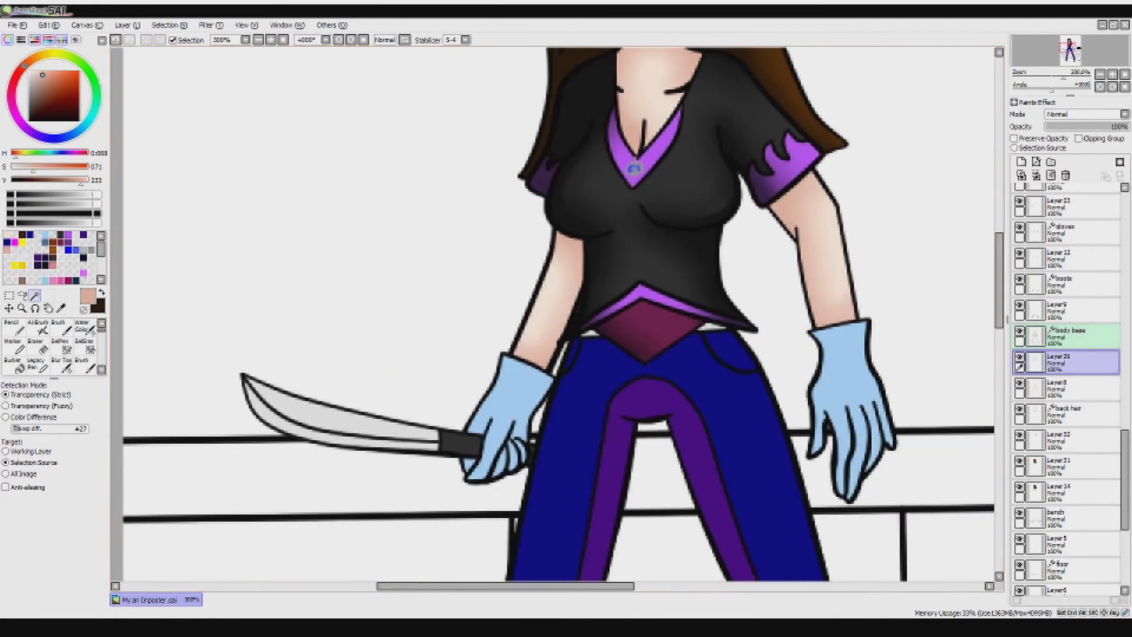
- Add Layer 36 above Layer 12, beneath the gloves layer, and set its opacity to 50%
{"action": "scroll", "coordinate": [1067, 353], "scroll_direction": "up", "scroll_amount": 2}
{"action": "left_click", "coordinate": [1021, 161]}
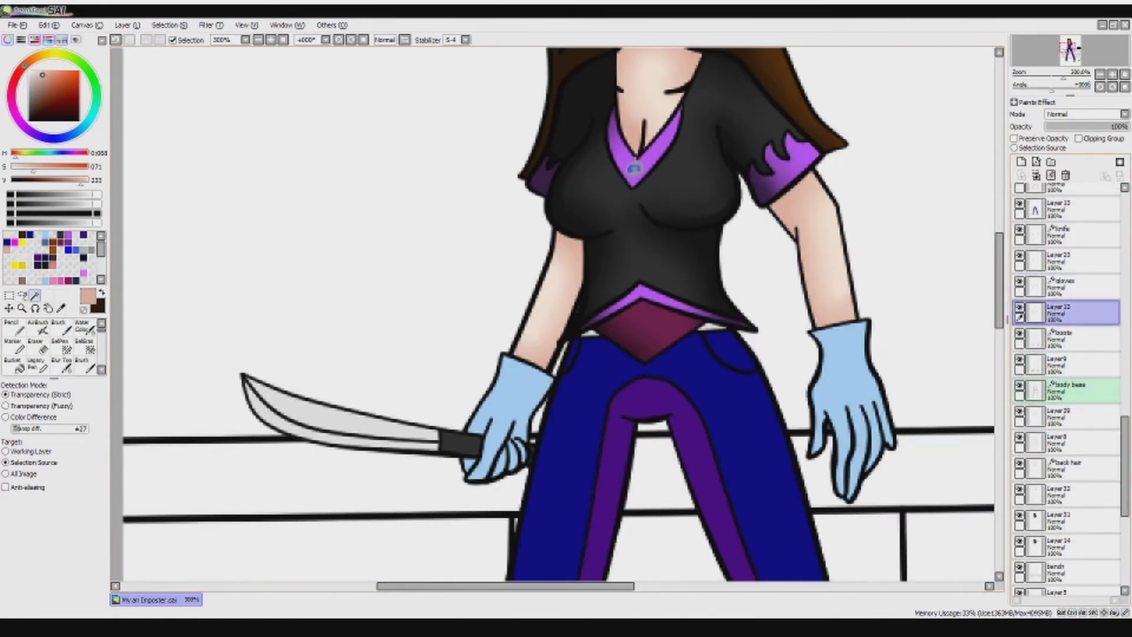
{"action": "left_click", "coordinate": [1085, 126]}
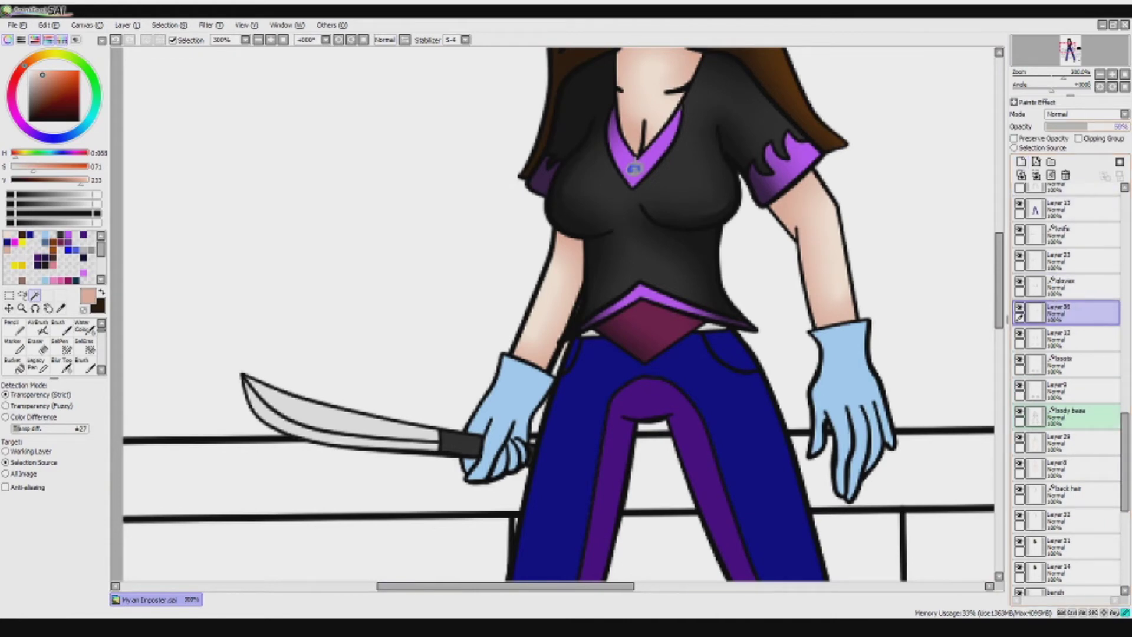
- Paint black shadows along the cuffs, edges and fingers of both gloves on Layer 36, with Brush at size 8
{"action": "key", "text": "x"}
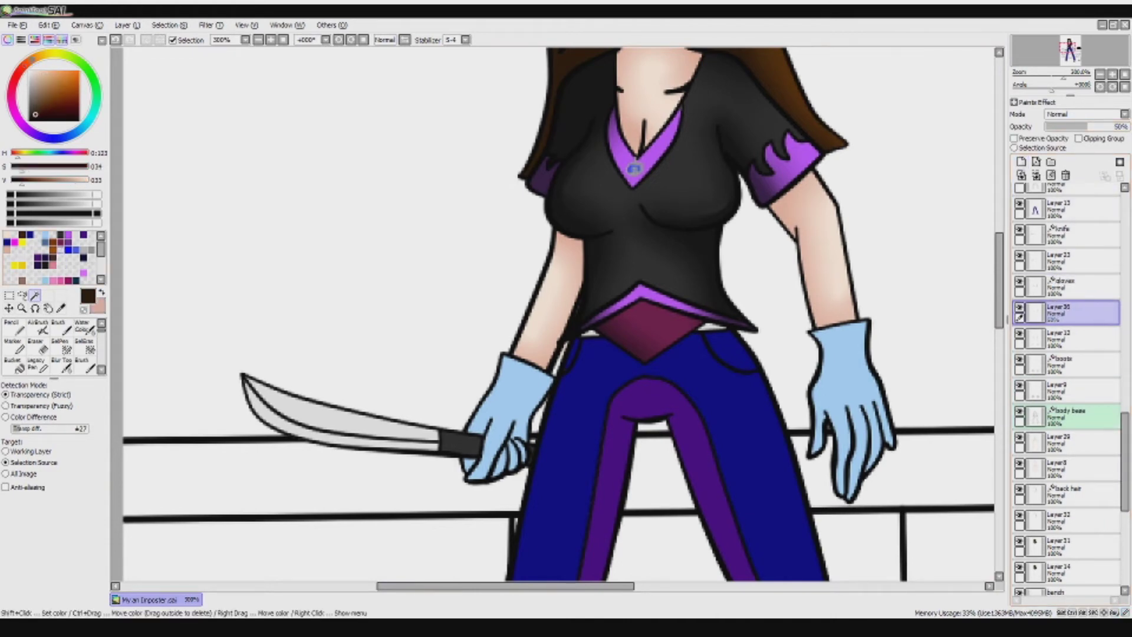
{"action": "left_click", "coordinate": [44, 242]}
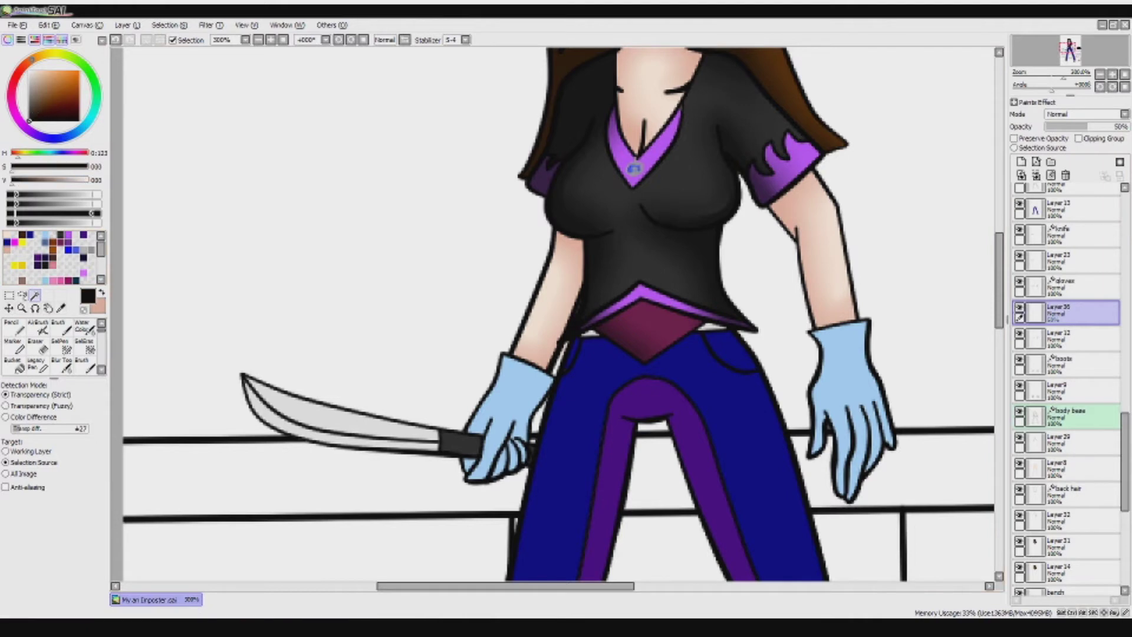
{"action": "left_click", "coordinate": [40, 262]}
{"action": "left_click", "coordinate": [59, 327]}
{"action": "left_click_drag", "start_coordinate": [550, 382], "coordinate": [497, 361]}
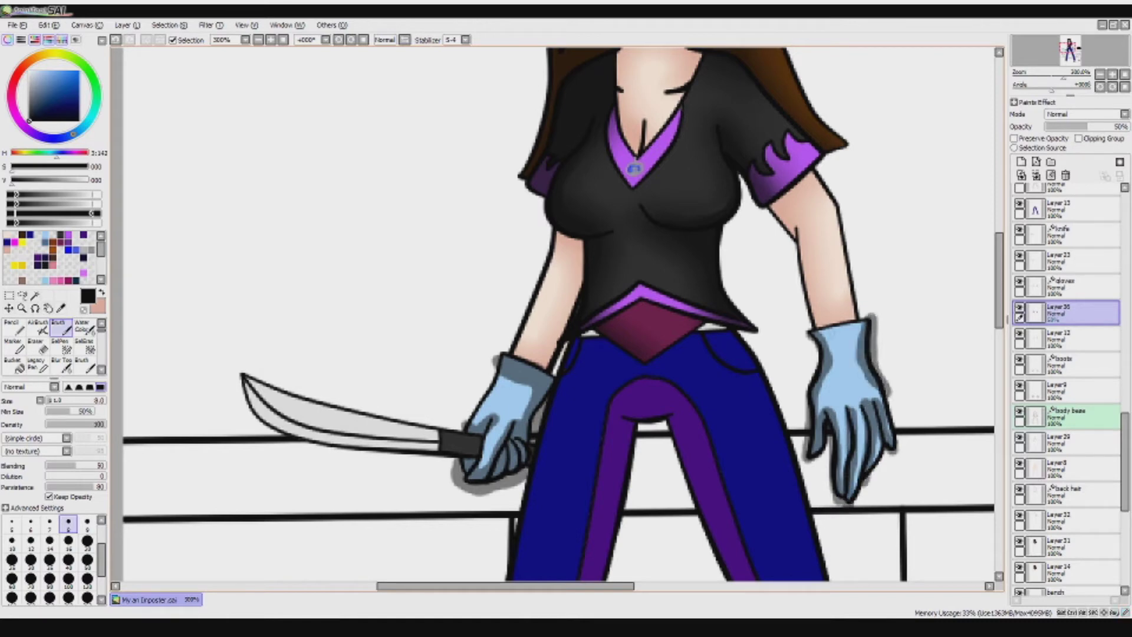
{"action": "scroll", "coordinate": [554, 319], "scroll_direction": "right", "scroll_amount": 3}
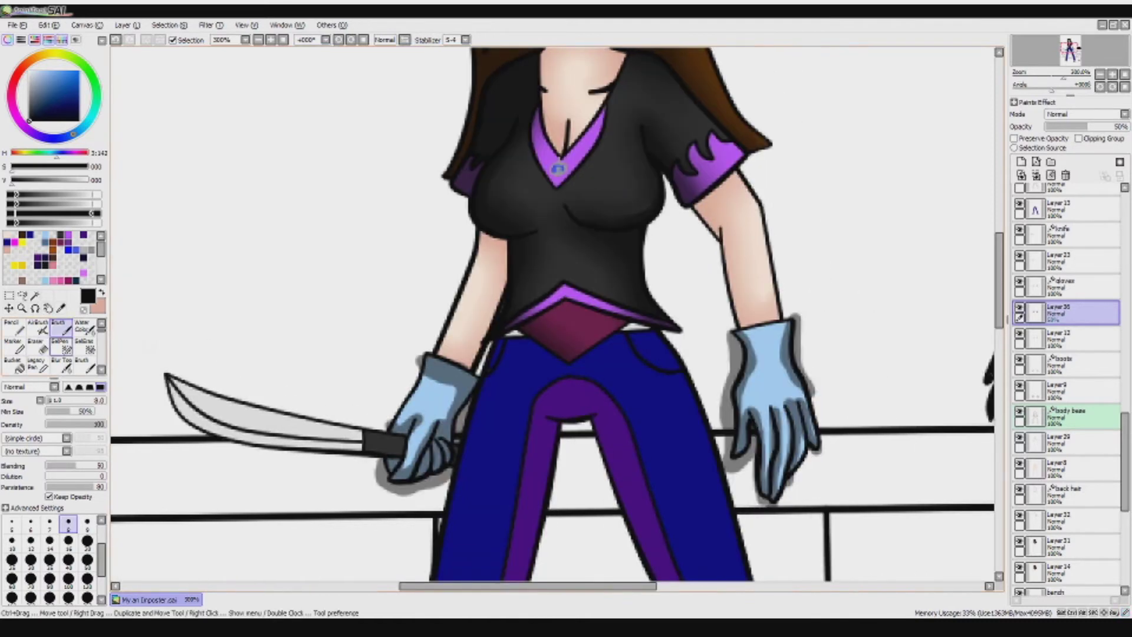
- Soften the shadows on both gloves on Layer 36 with Blur at size 14
{"action": "scroll", "coordinate": [53, 347], "scroll_direction": "down", "scroll_amount": 2}
{"action": "left_click", "coordinate": [85, 366]}
{"action": "mouse_move", "coordinate": [448, 433]}
{"action": "left_mouse_down"}
{"action": "mouse_move", "coordinate": [440, 402]}
{"action": "mouse_move", "coordinate": [404, 360]}
{"action": "left_mouse_up"}
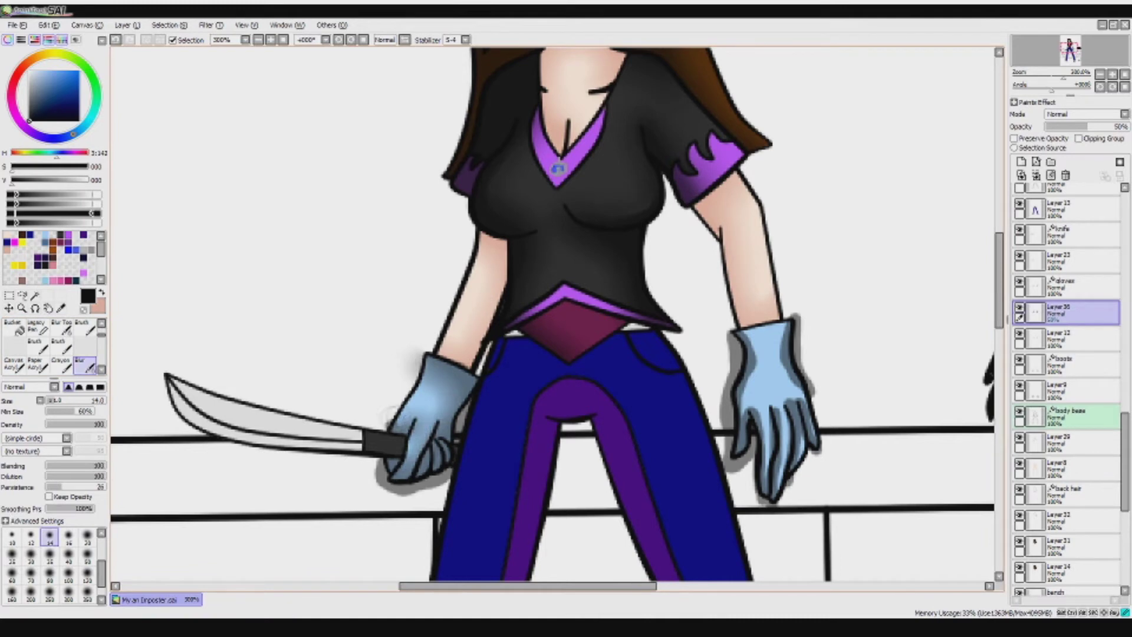
{"action": "mouse_move", "coordinate": [407, 424]}
{"action": "left_mouse_down"}
{"action": "mouse_move", "coordinate": [395, 475]}
{"action": "mouse_move", "coordinate": [436, 498]}
{"action": "mouse_move", "coordinate": [375, 472]}
{"action": "left_mouse_up"}
{"action": "left_click_drag", "start_coordinate": [788, 324], "coordinate": [793, 395]}
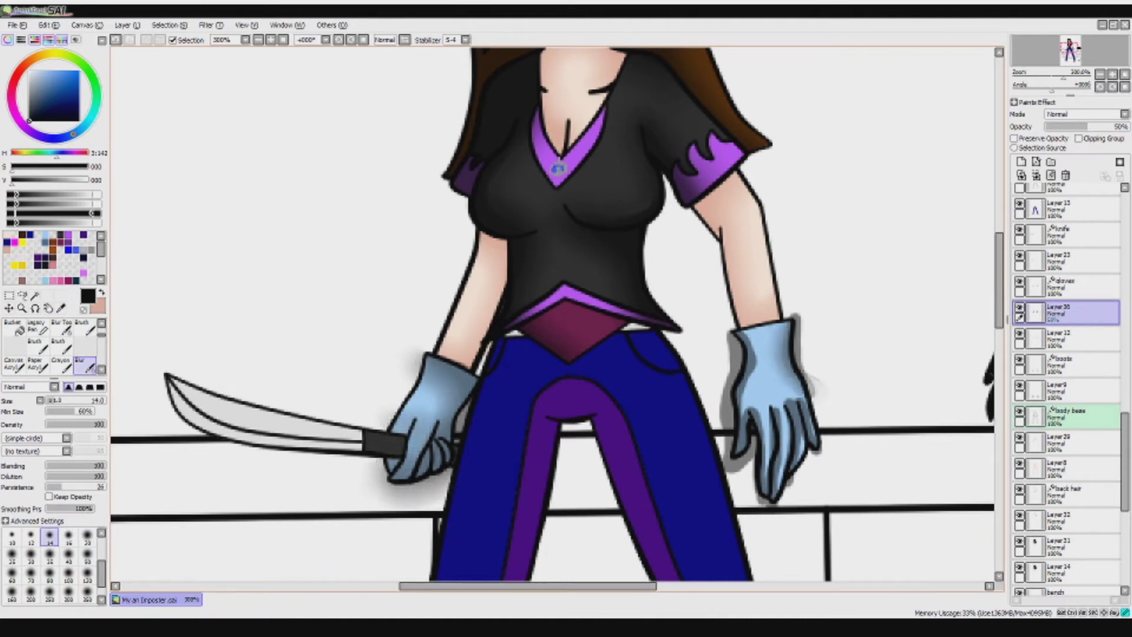
{"action": "mouse_move", "coordinate": [761, 333]}
{"action": "left_mouse_down"}
{"action": "mouse_move", "coordinate": [755, 409]}
{"action": "mouse_move", "coordinate": [781, 496]}
{"action": "mouse_move", "coordinate": [805, 425]}
{"action": "left_mouse_up"}
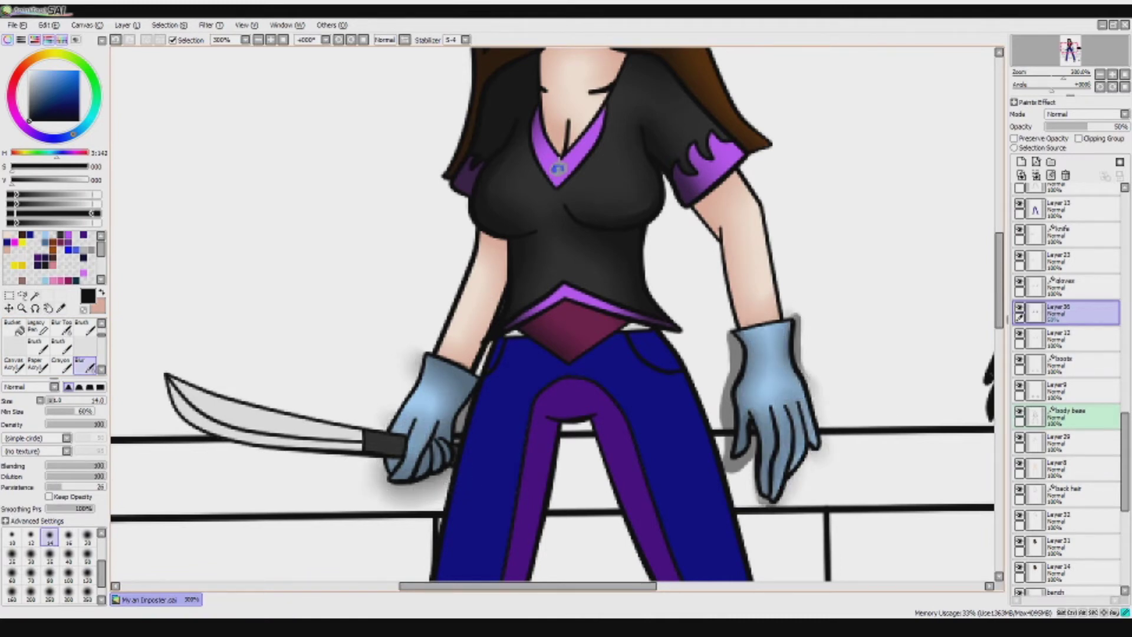
- Erase a highlight into the hanging glove's shading on Layer 36, and clear the stray shading outside the gloves with gloves as selection source
{"action": "key", "text": "e"}
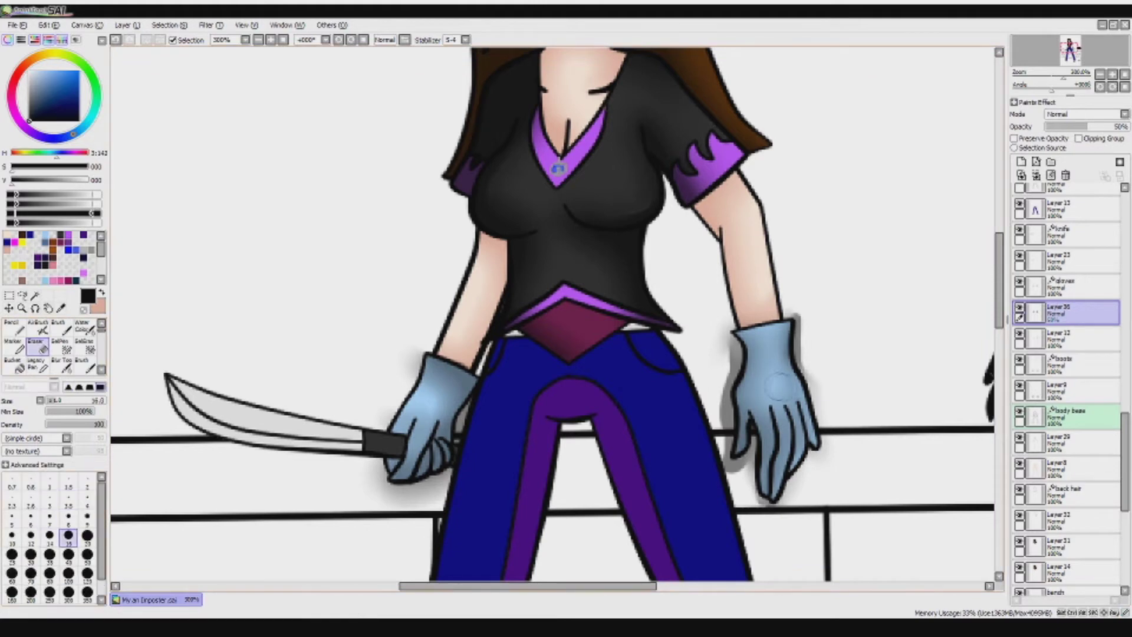
{"action": "mouse_move", "coordinate": [779, 385]}
{"action": "left_mouse_down"}
{"action": "mouse_move", "coordinate": [773, 360]}
{"action": "mouse_move", "coordinate": [772, 385]}
{"action": "left_mouse_up"}
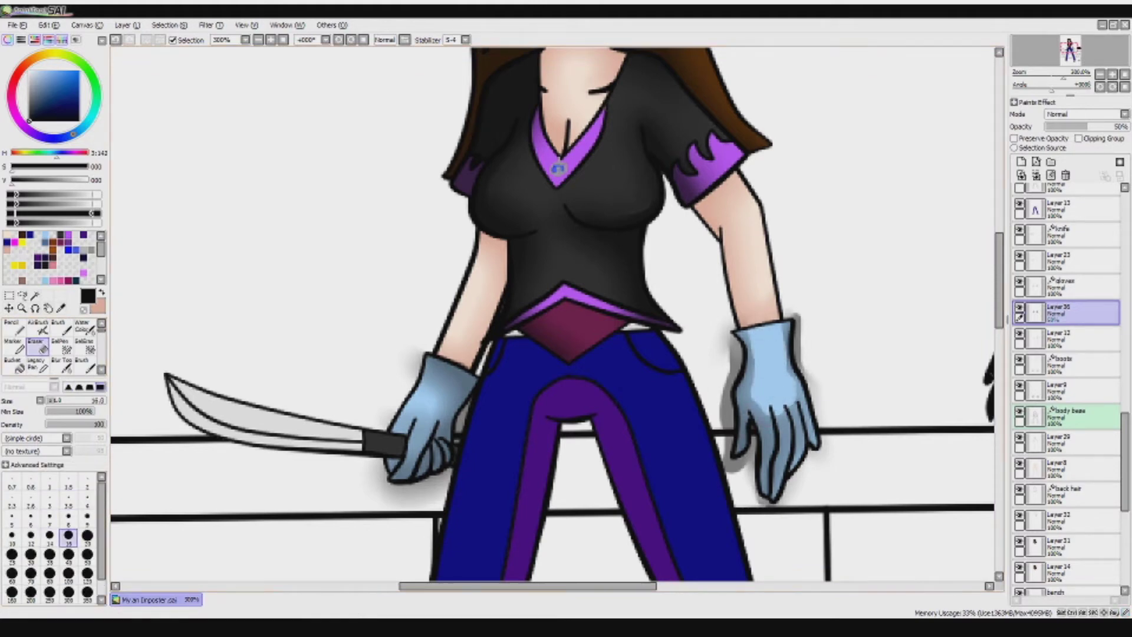
{"action": "key", "text": "e"}
{"action": "left_click_drag", "start_coordinate": [802, 313], "coordinate": [819, 399]}
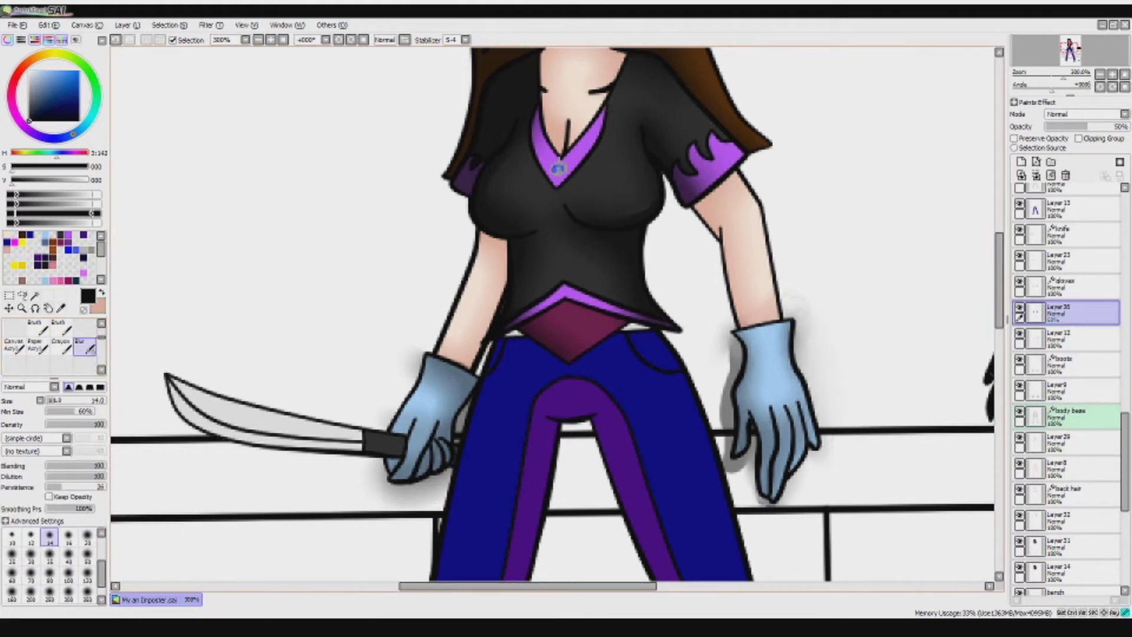
{"action": "key", "text": "w"}
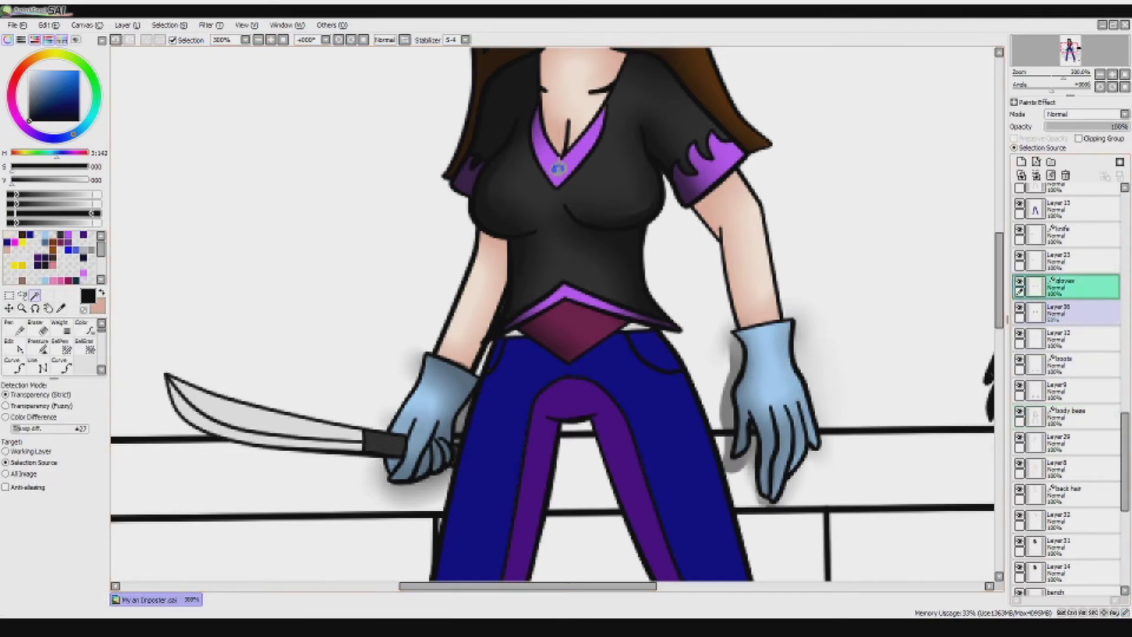
{"action": "left_click", "coordinate": [295, 236]}
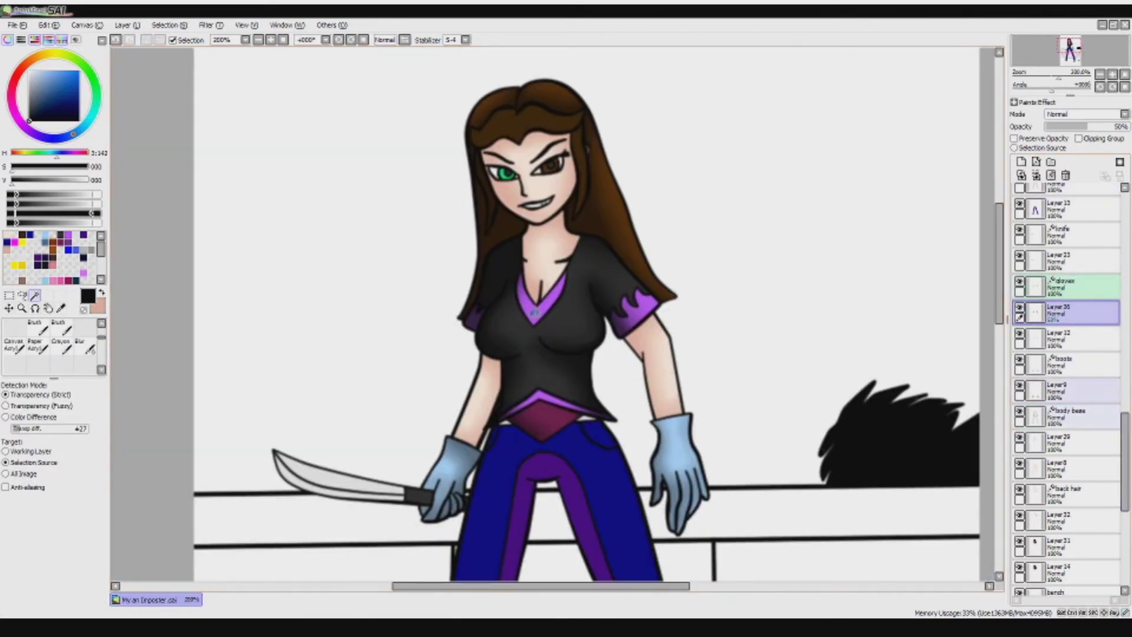
- Add Layer 37 directly beneath the pants layer with its opacity at 60%
{"action": "scroll", "coordinate": [1067, 389], "scroll_direction": "up", "scroll_amount": 5}
{"action": "left_click", "coordinate": [1022, 161]}
{"action": "scroll", "coordinate": [587, 313], "scroll_direction": "down", "scroll_amount": 8}
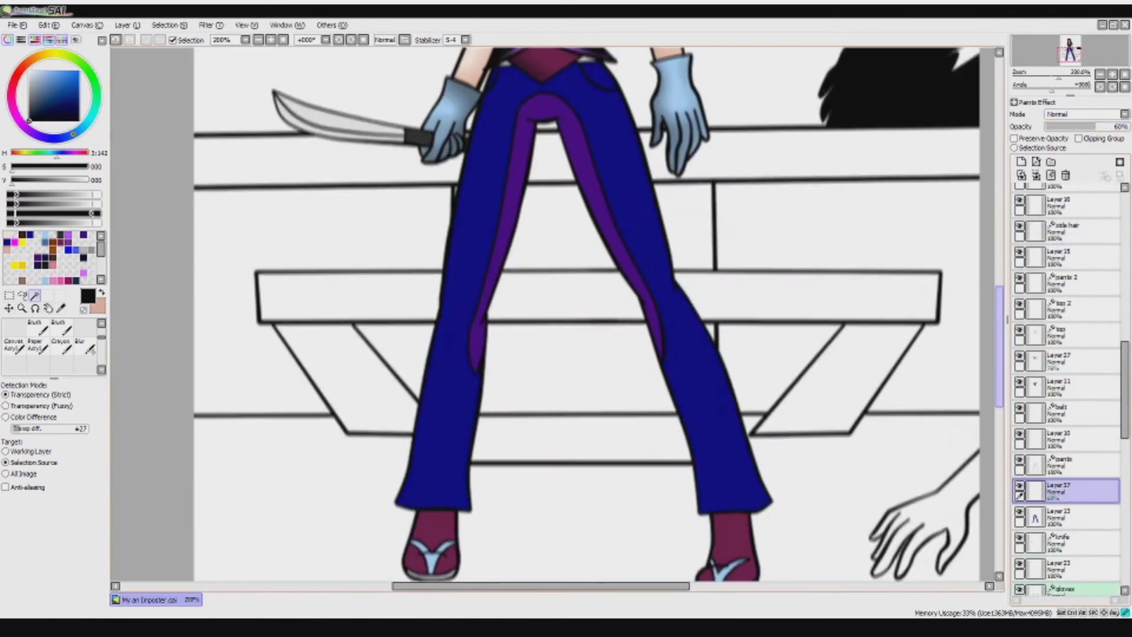
- Paint broad black shadows with Brush along the inner and outer edges of both trouser legs and the hips on Layer 37
{"action": "key", "text": "b"}
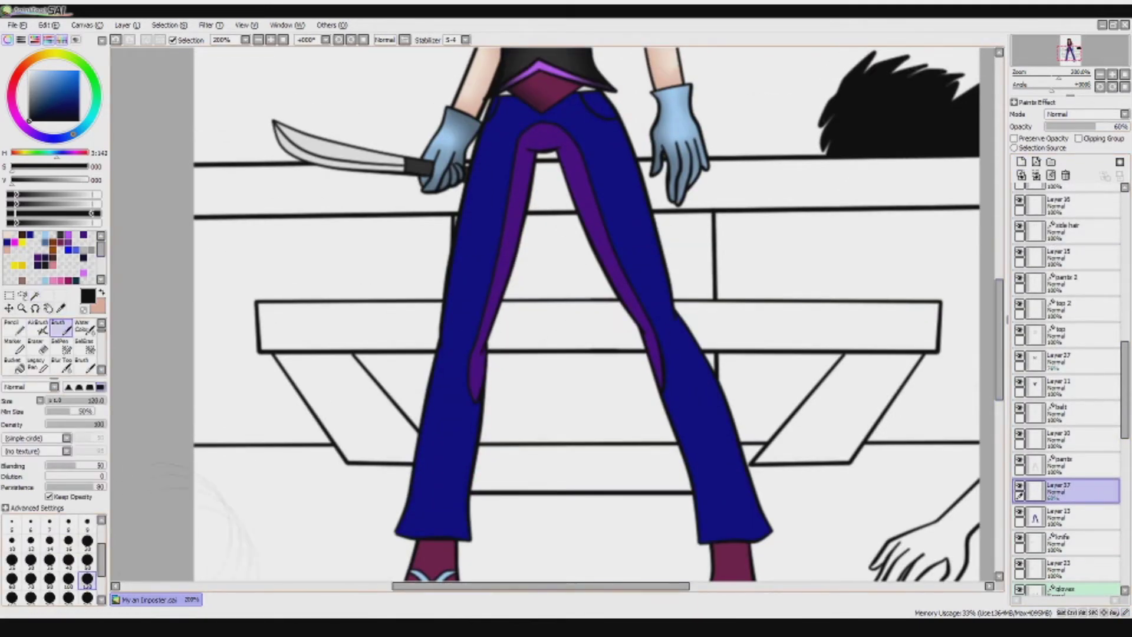
{"action": "mouse_move", "coordinate": [540, 133]}
{"action": "left_mouse_down"}
{"action": "mouse_move", "coordinate": [603, 302]}
{"action": "mouse_move", "coordinate": [656, 385]}
{"action": "mouse_move", "coordinate": [690, 560]}
{"action": "left_mouse_up"}
{"action": "mouse_move", "coordinate": [554, 171]}
{"action": "left_mouse_down"}
{"action": "mouse_move", "coordinate": [498, 354]}
{"action": "mouse_move", "coordinate": [481, 557]}
{"action": "mouse_move", "coordinate": [474, 371]}
{"action": "left_mouse_up"}
{"action": "left_click_drag", "start_coordinate": [599, 56], "coordinate": [666, 215]}
{"action": "left_click_drag", "start_coordinate": [657, 171], "coordinate": [705, 316]}
{"action": "mouse_move", "coordinate": [531, 83]}
{"action": "left_mouse_down"}
{"action": "mouse_move", "coordinate": [505, 73]}
{"action": "mouse_move", "coordinate": [422, 331]}
{"action": "left_mouse_up"}
- Soften the trouser shadows on Layer 37 with Blur at size 20, touching up the hip area with Brush at size 40
{"action": "scroll", "coordinate": [56, 348], "scroll_direction": "down", "scroll_amount": 2}
{"action": "left_click", "coordinate": [86, 366]}
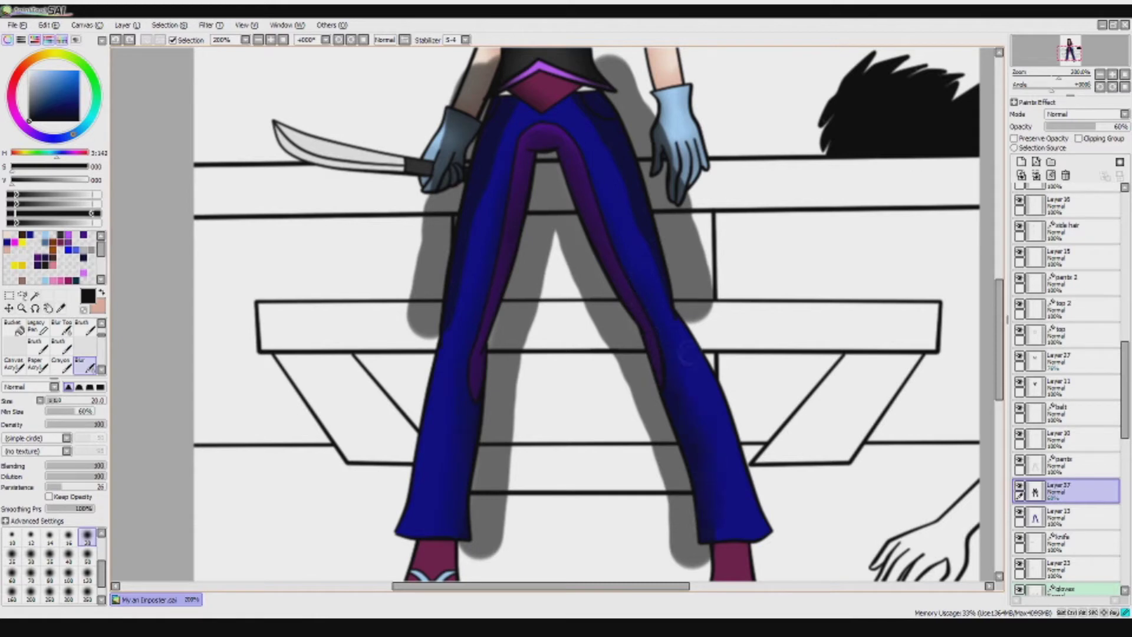
{"action": "mouse_move", "coordinate": [618, 326]}
{"action": "left_mouse_down"}
{"action": "mouse_move", "coordinate": [554, 201]}
{"action": "mouse_move", "coordinate": [519, 330]}
{"action": "mouse_move", "coordinate": [504, 512]}
{"action": "left_mouse_up"}
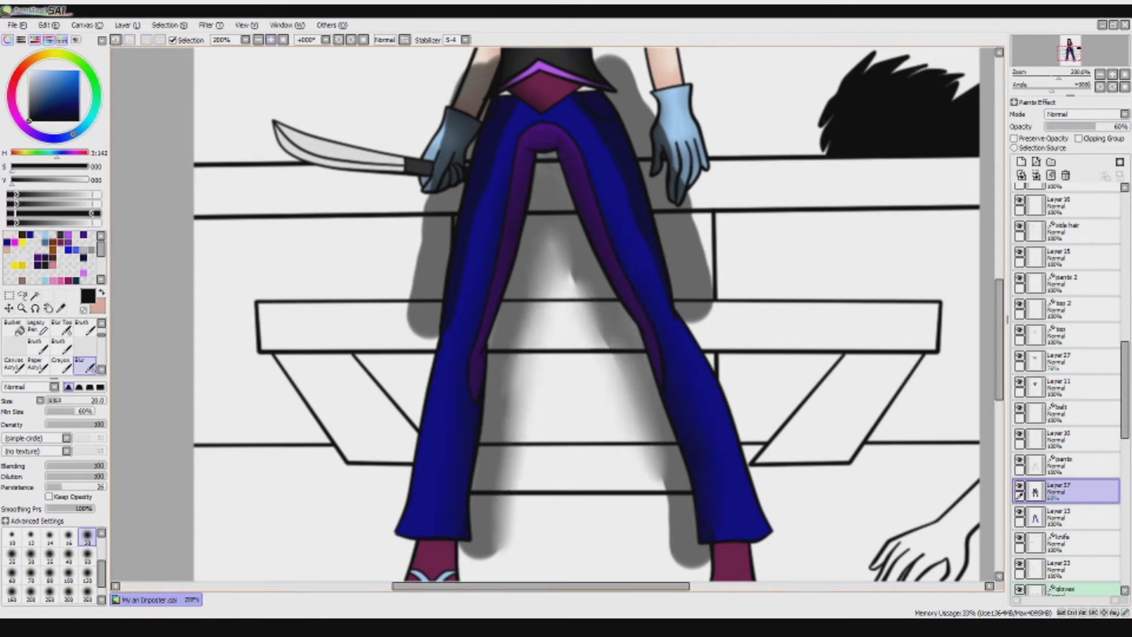
{"action": "key", "text": "b"}
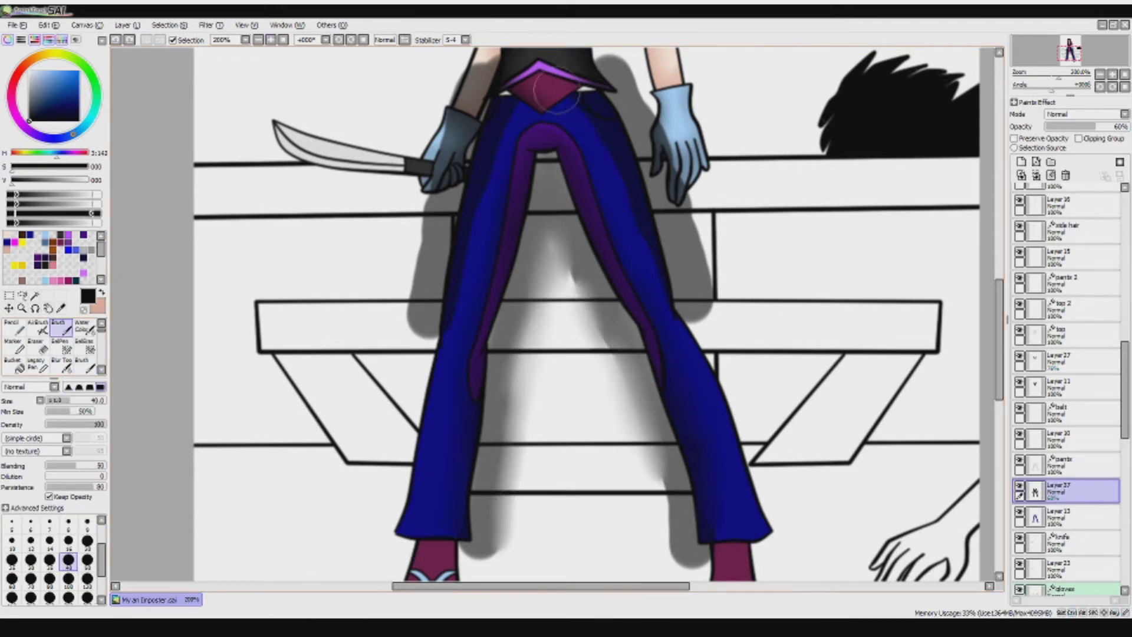
{"action": "key", "text": "b"}
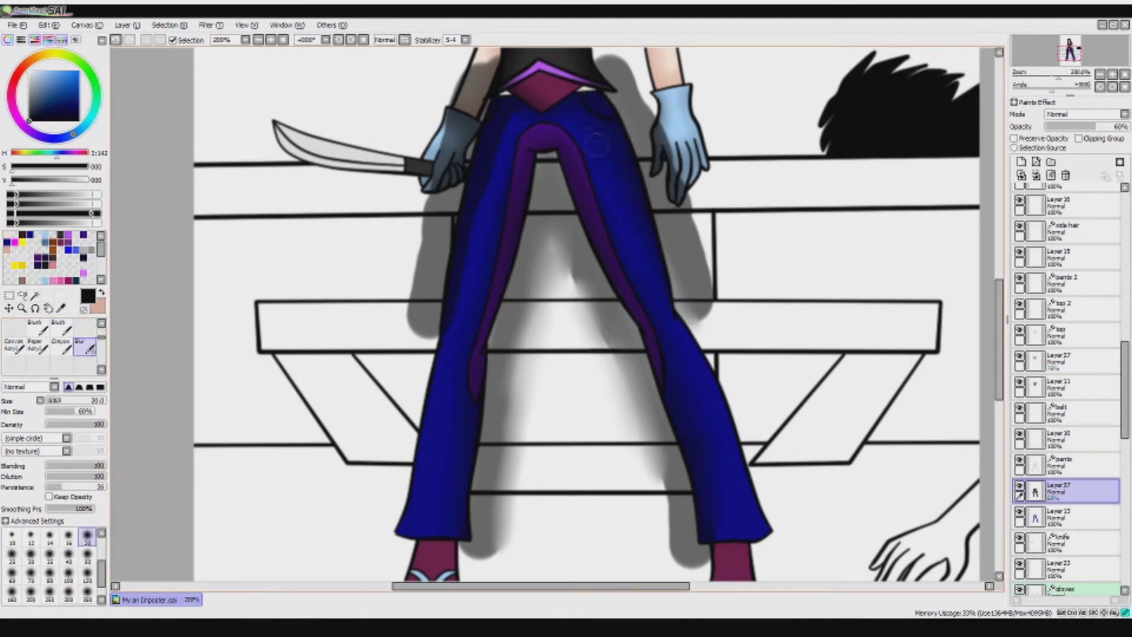
- Clear the shading outside the trousers on Layer 37 with pants as selection source, and move Layer 37 above the belt layer
{"action": "key", "text": "w"}
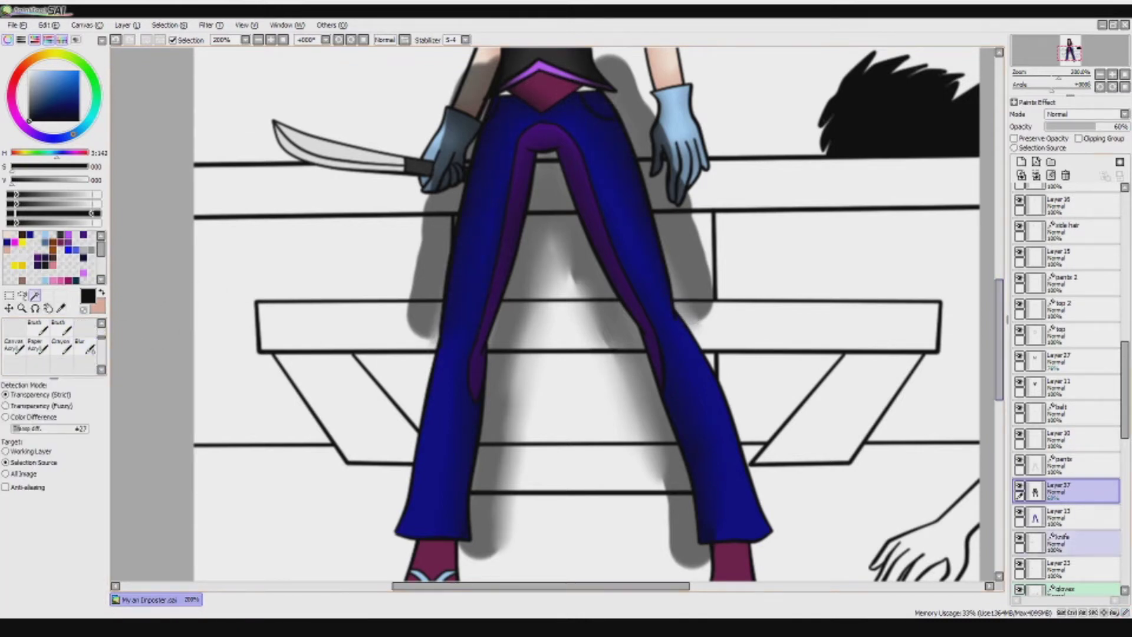
{"action": "key", "text": "b"}
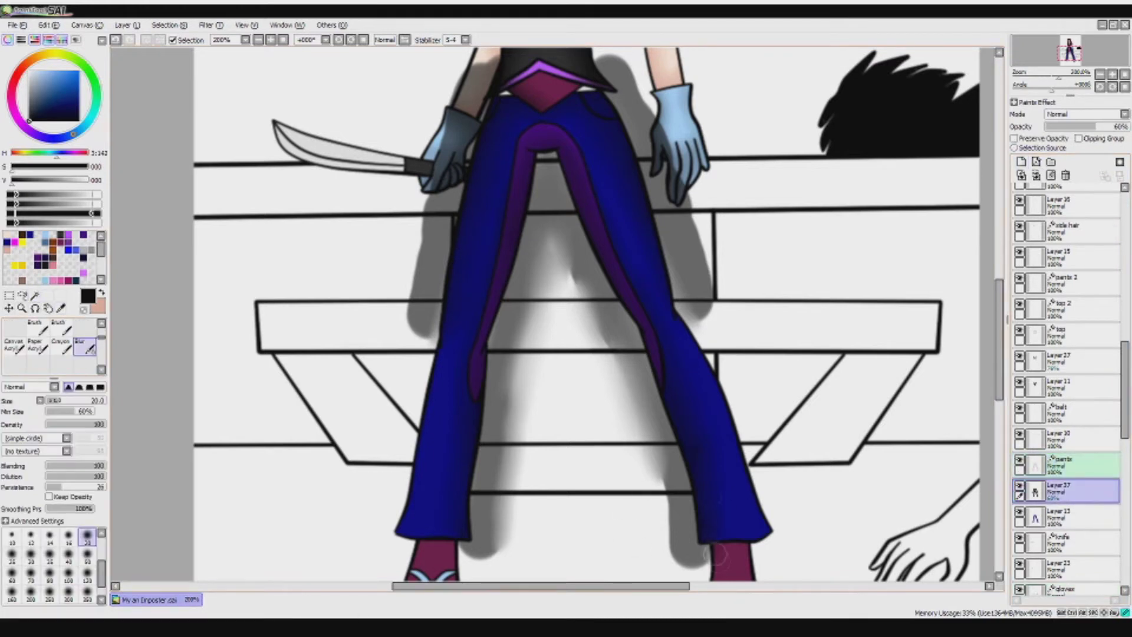
{"action": "key", "text": "w"}
{"action": "key", "text": "ctrl+minus"}
{"action": "left_click_drag", "start_coordinate": [1068, 491], "coordinate": [1068, 413]}
{"action": "scroll", "coordinate": [999, 306], "scroll_direction": "up", "scroll_amount": 2}
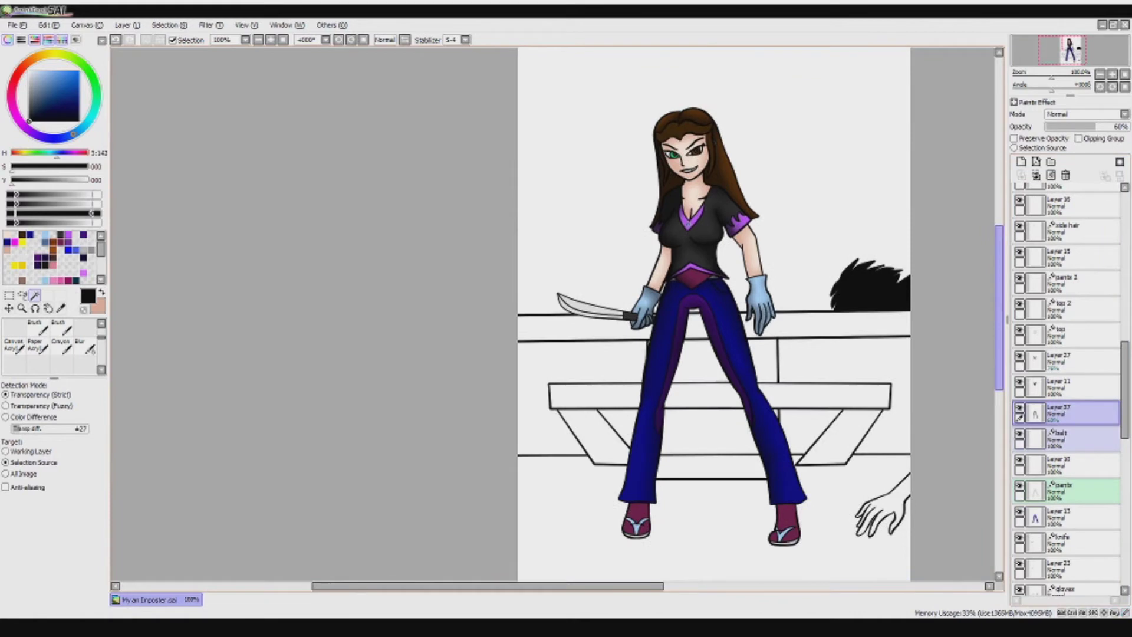
- Make the top layer the selection source and reactivate Layer 37 beneath Layer 11
{"action": "scroll", "coordinate": [766, 256], "scroll_direction": "up", "scroll_amount": 2}
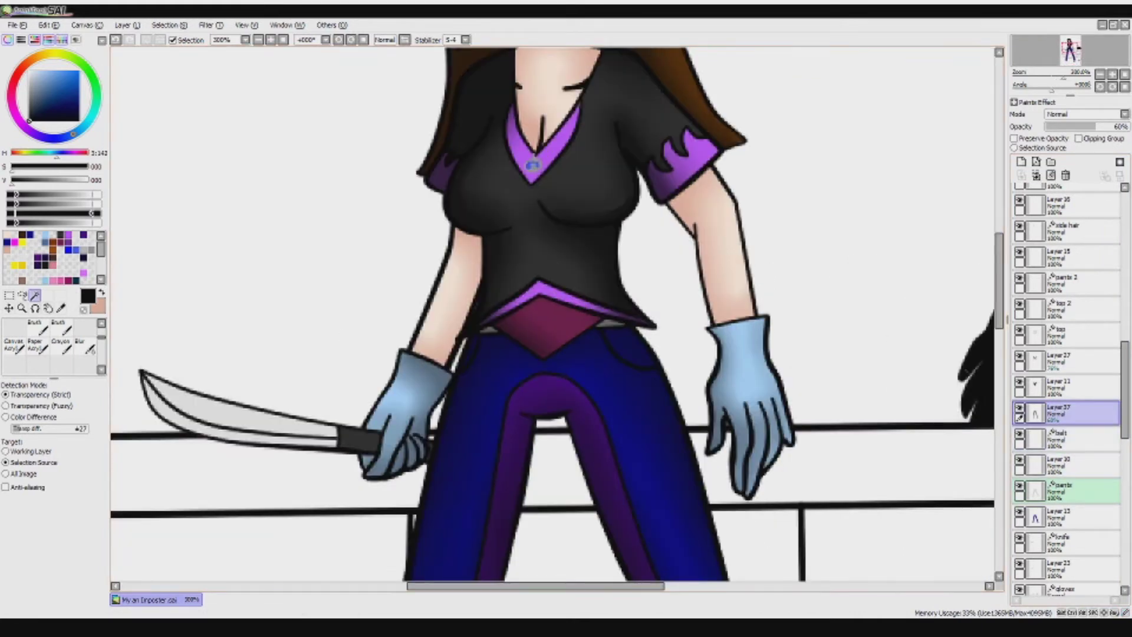
{"action": "scroll", "coordinate": [1067, 389], "scroll_direction": "up", "scroll_amount": 5}
{"action": "left_click", "coordinate": [1067, 466]}
{"action": "left_click", "coordinate": [1068, 545]}
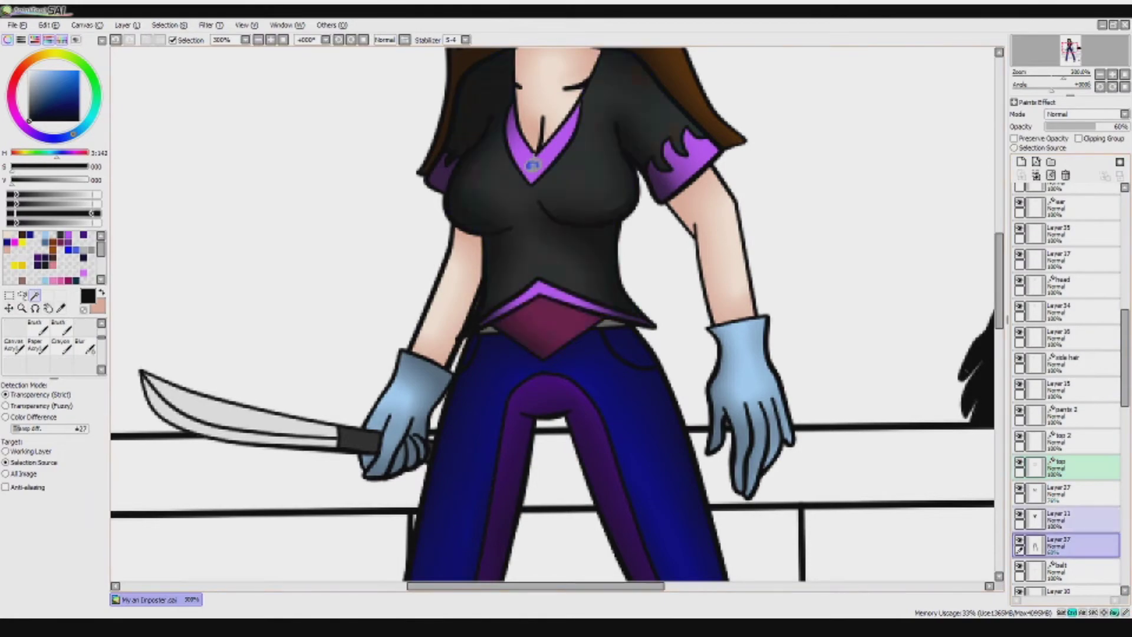
{"action": "scroll", "coordinate": [1068, 413], "scroll_direction": "down", "scroll_amount": 4}
{"action": "scroll", "coordinate": [649, 430], "scroll_direction": "down", "scroll_amount": 2}
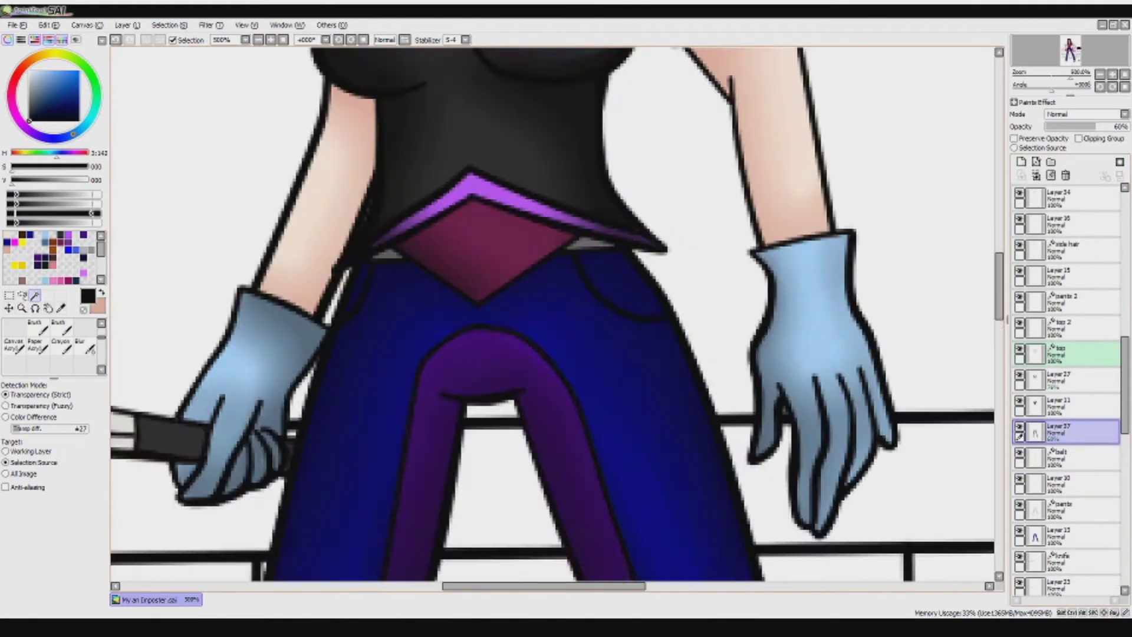
- Add Layer 38 beneath the boots layer at 60% opacity and paint black shadows around both shoes with Brush at size 40
{"action": "scroll", "coordinate": [631, 561], "scroll_direction": "up", "scroll_amount": 2}
{"action": "scroll", "coordinate": [1068, 389], "scroll_direction": "down", "scroll_amount": 4}
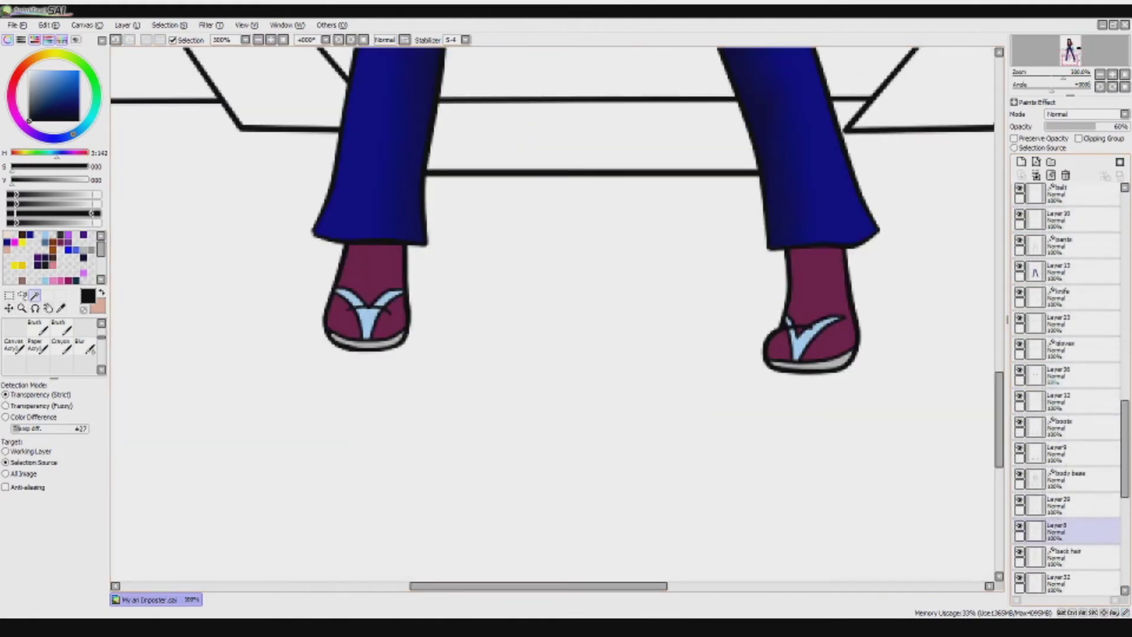
{"action": "left_click", "coordinate": [1021, 161]}
{"action": "left_click", "coordinate": [59, 326]}
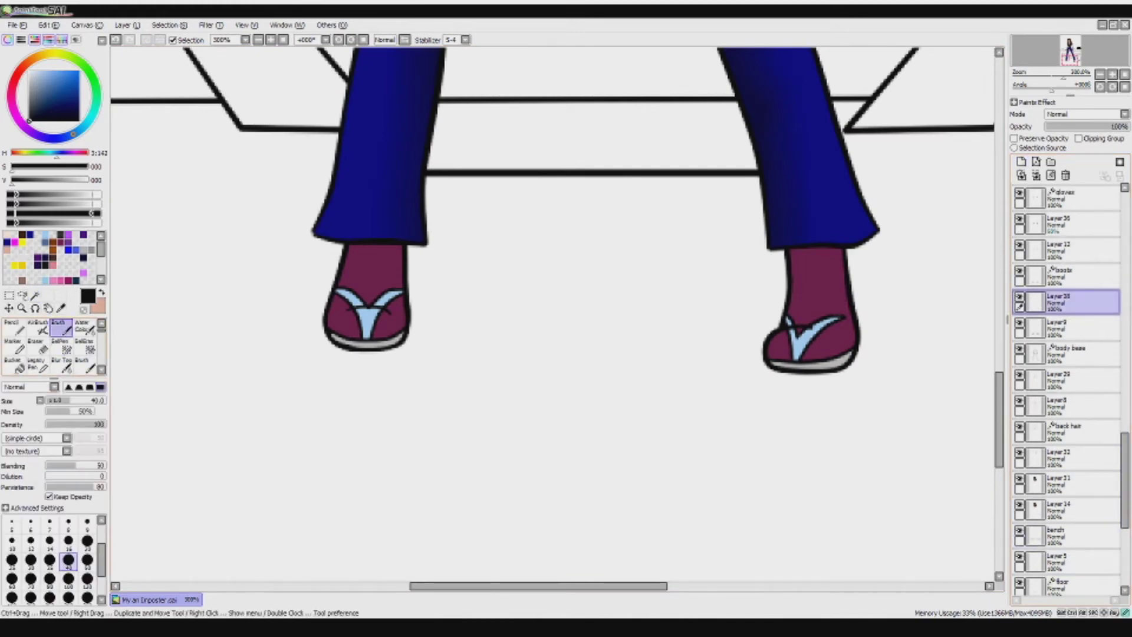
{"action": "mouse_move", "coordinate": [344, 208]}
{"action": "left_mouse_down"}
{"action": "mouse_move", "coordinate": [413, 312]}
{"action": "mouse_move", "coordinate": [407, 383]}
{"action": "left_mouse_up"}
{"action": "mouse_move", "coordinate": [867, 236]}
{"action": "left_mouse_down"}
{"action": "mouse_move", "coordinate": [761, 348]}
{"action": "mouse_move", "coordinate": [749, 389]}
{"action": "left_mouse_up"}
{"action": "left_click_drag", "start_coordinate": [872, 224], "coordinate": [891, 312]}
{"action": "left_click_drag", "start_coordinate": [1124, 127], "coordinate": [1094, 127]}
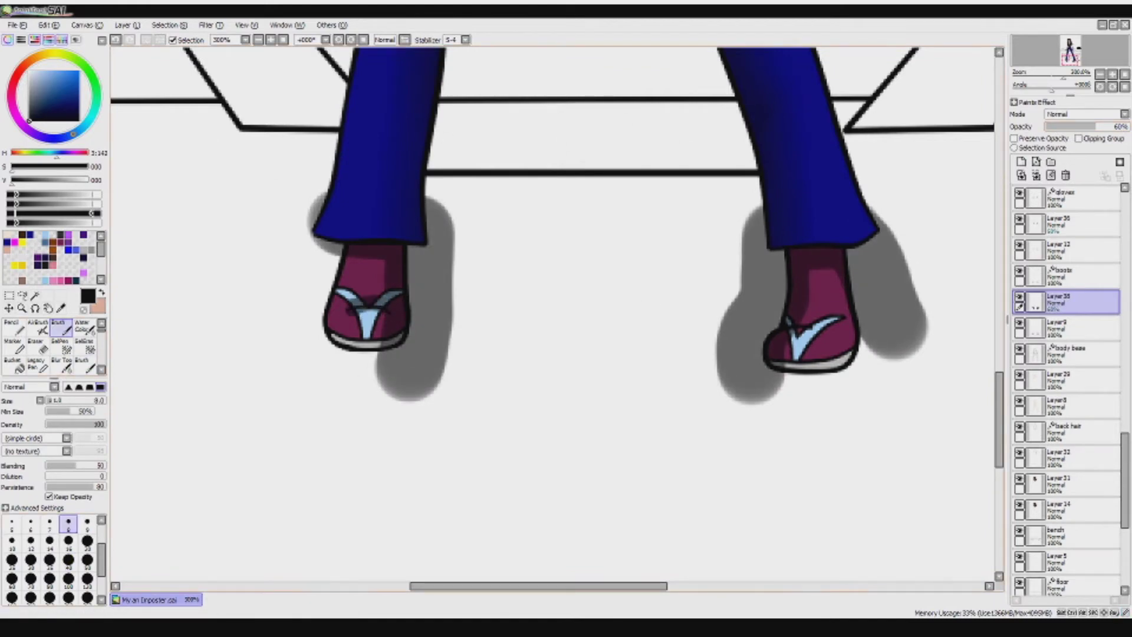
- Soften the shadows on both shoes on Layer 38 with Blur at size 16
{"action": "scroll", "coordinate": [53, 348], "scroll_direction": "down", "scroll_amount": 2}
{"action": "left_click", "coordinate": [84, 364]}
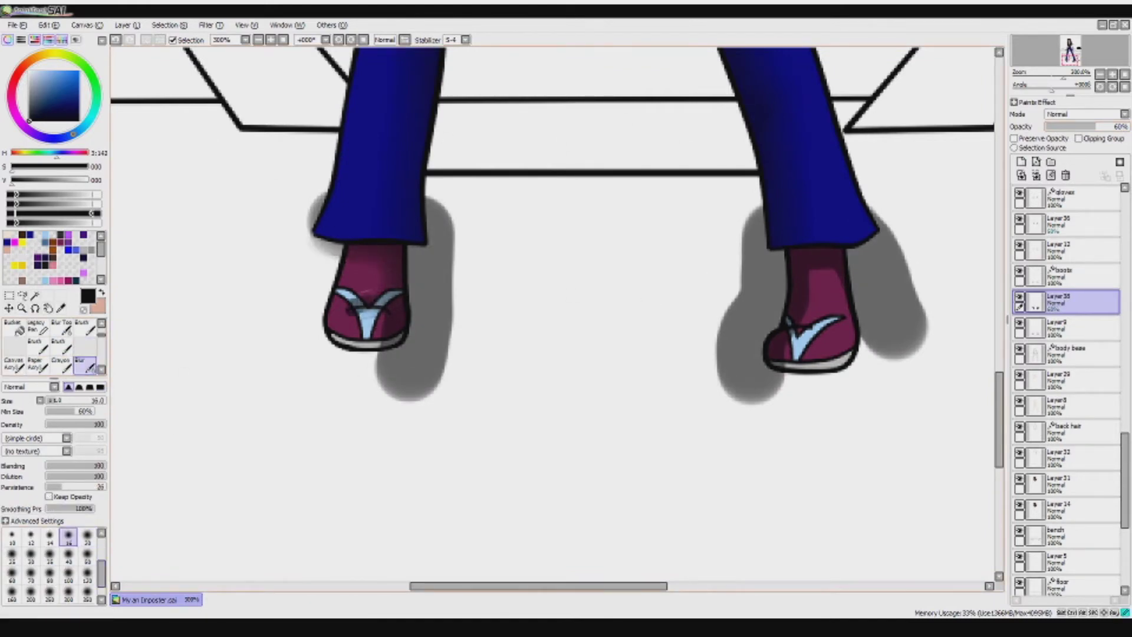
{"action": "mouse_move", "coordinate": [396, 360]}
{"action": "left_mouse_down"}
{"action": "mouse_move", "coordinate": [437, 387]}
{"action": "mouse_move", "coordinate": [841, 267]}
{"action": "left_mouse_up"}
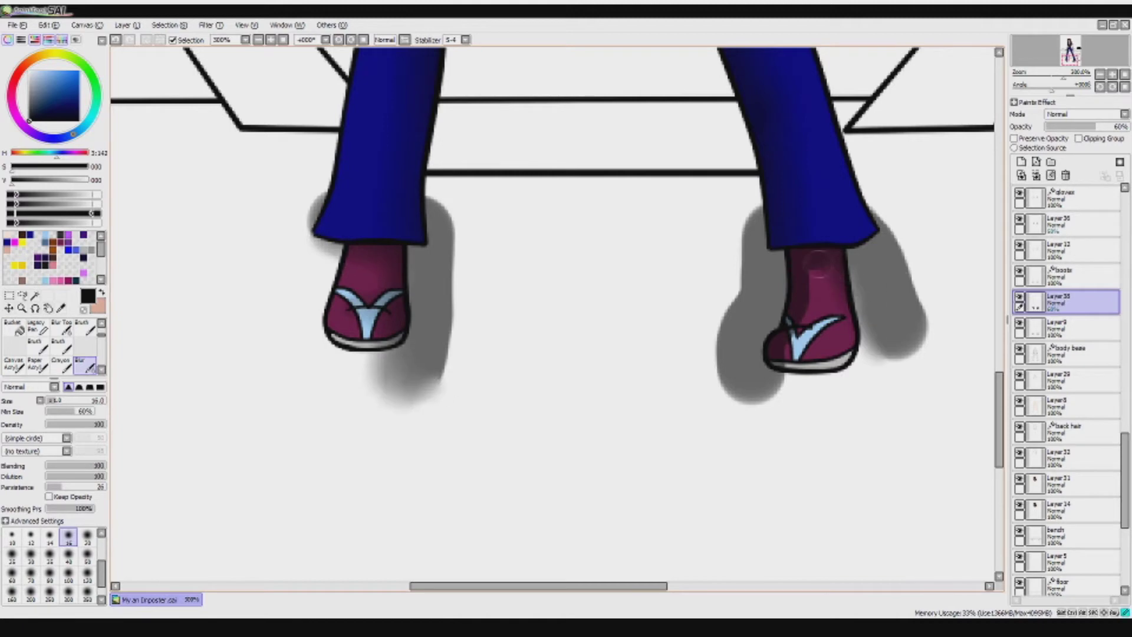
{"action": "left_click_drag", "start_coordinate": [811, 331], "coordinate": [776, 318]}
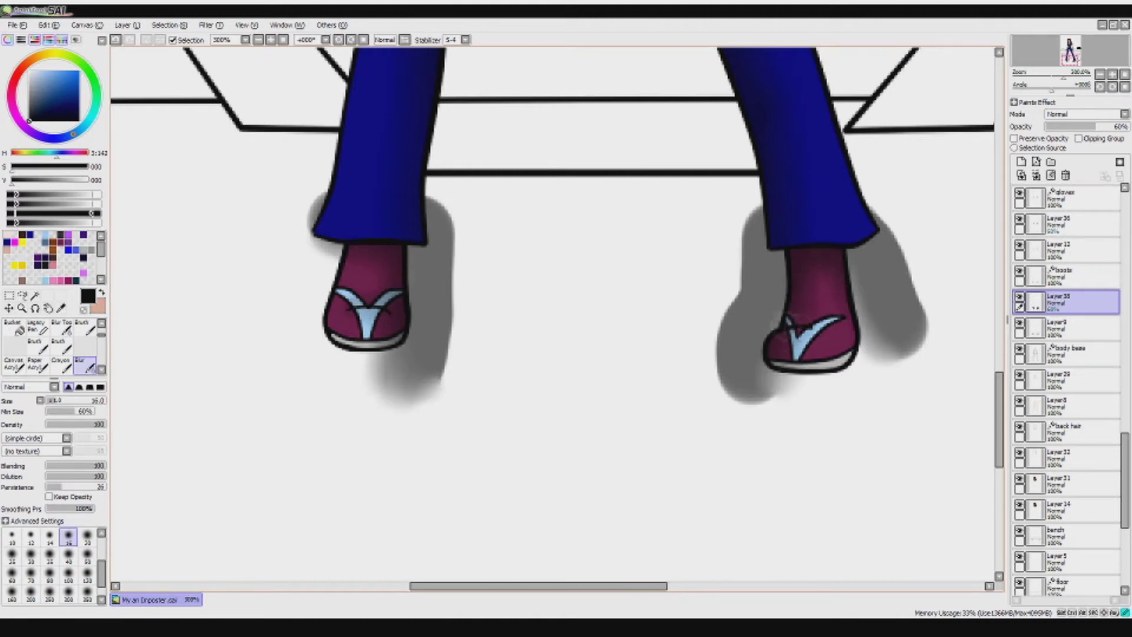
- Set the boots layer as selection source and clear the stray shading outside the shoes on Layer 38
{"action": "left_click", "coordinate": [35, 295]}
{"action": "left_click", "coordinate": [1068, 275]}
{"action": "left_click", "coordinate": [1015, 147]}
{"action": "left_click", "coordinate": [1067, 302]}
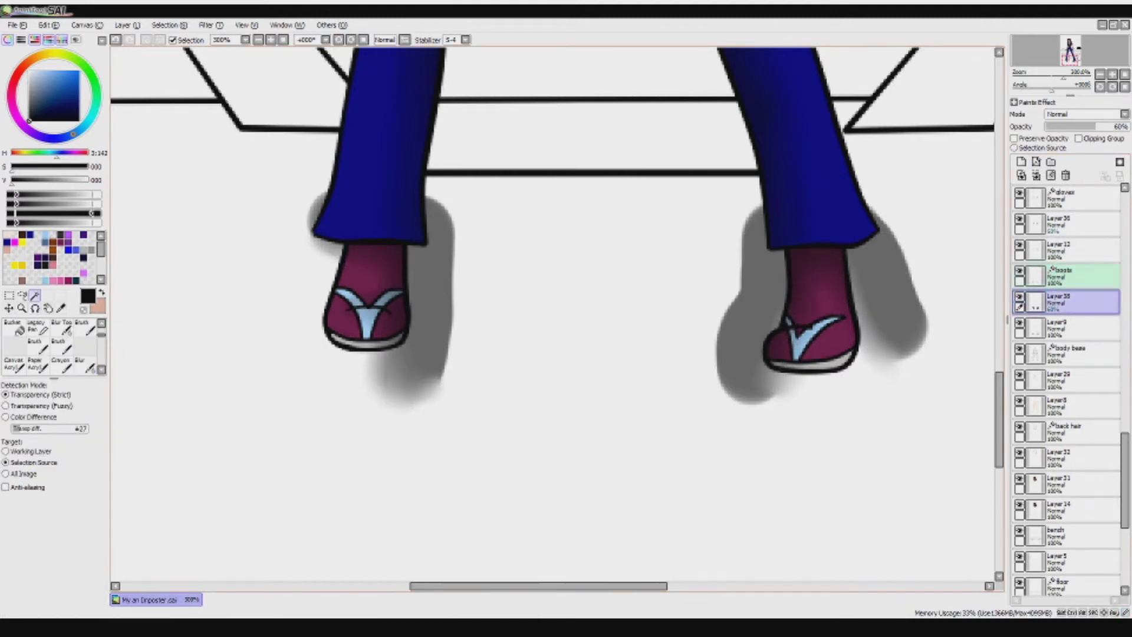
{"action": "scroll", "coordinate": [557, 319], "scroll_direction": "down", "scroll_amount": 2}
{"action": "scroll", "coordinate": [1067, 389], "scroll_direction": "down", "scroll_amount": 4}
- Fill the table's top and support areas with medium blue on Layer 7, using the table layer as selection source
{"action": "left_click", "coordinate": [1067, 519]}
{"action": "left_click", "coordinate": [1067, 492]}
{"action": "left_click", "coordinate": [1067, 465]}
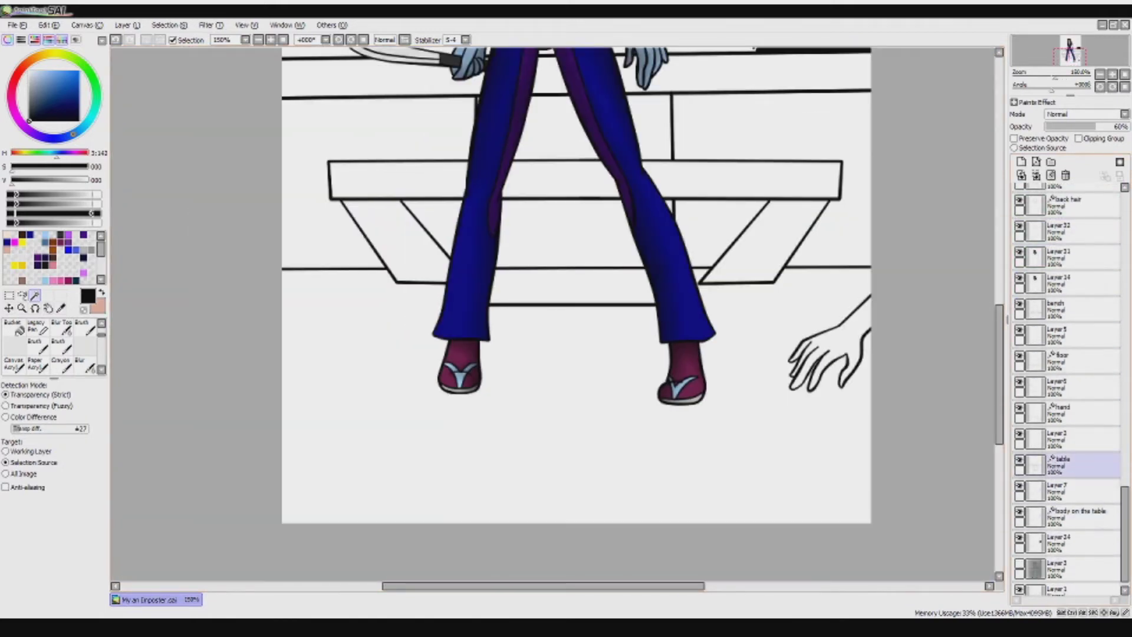
{"action": "left_click", "coordinate": [61, 86]}
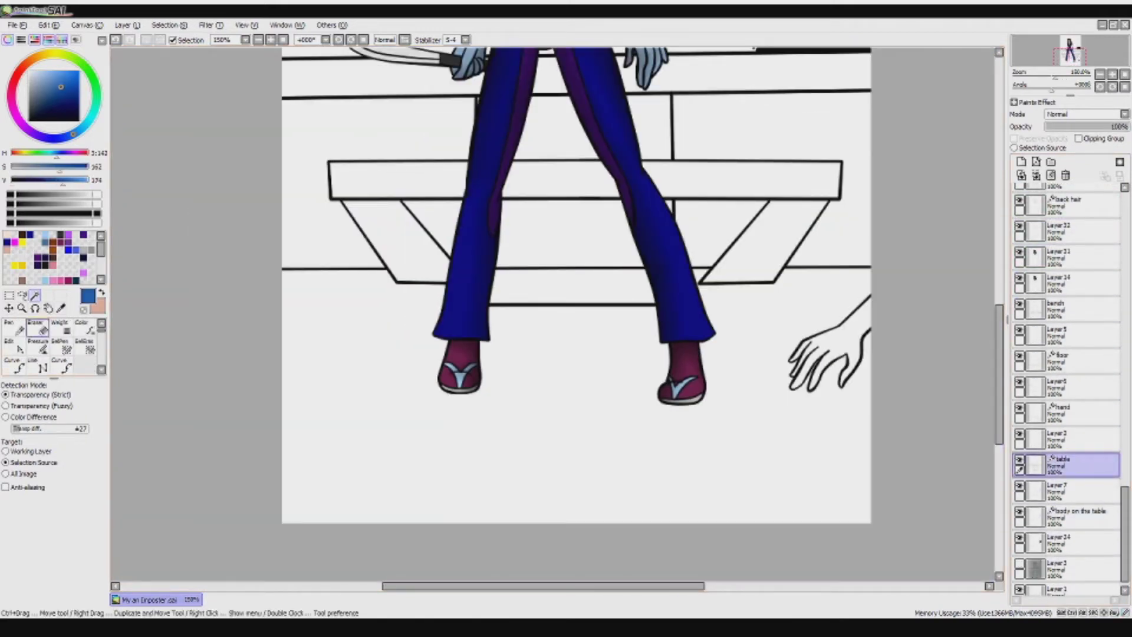
{"action": "left_click", "coordinate": [1014, 147]}
{"action": "left_click", "coordinate": [1068, 491]}
{"action": "scroll", "coordinate": [557, 318], "scroll_direction": "up", "scroll_amount": 3}
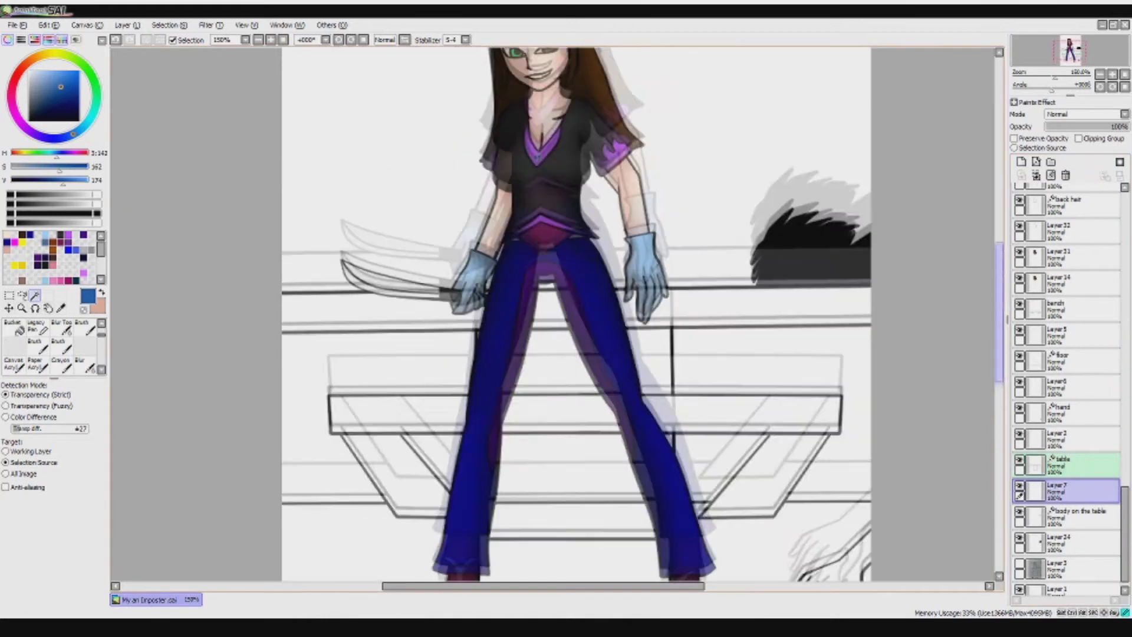
{"action": "left_click", "coordinate": [767, 230]}
{"action": "left_click", "coordinate": [590, 283]}
{"action": "left_click", "coordinate": [670, 266]}
{"action": "key", "text": "ctrl+d"}
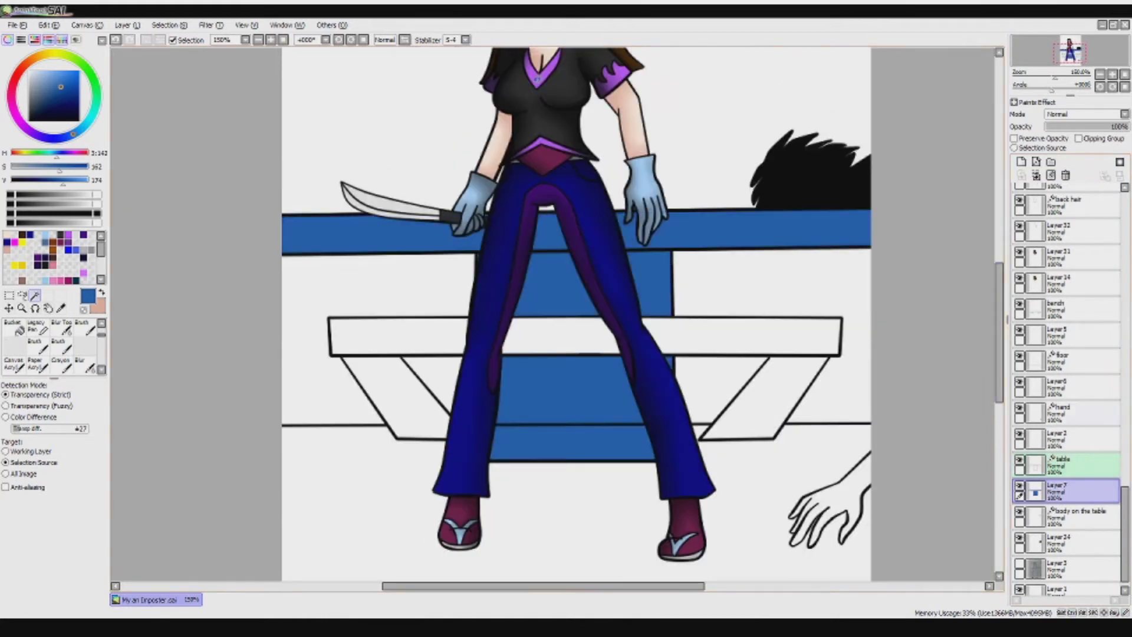
- Fill the bench seat and its slanted legs with the same blue on Layer 5, using the bench layer as selection source
{"action": "left_click", "coordinate": [1067, 308]}
{"action": "left_click", "coordinate": [1014, 148]}
{"action": "left_click", "coordinate": [1067, 334]}
{"action": "left_click", "coordinate": [401, 337]}
{"action": "left_click", "coordinate": [737, 336]}
{"action": "left_click", "coordinate": [760, 401]}
{"action": "left_click", "coordinate": [395, 401]}
{"action": "key", "text": "ctrl+d"}
- Fill the floor area with a pale greyish pink on Layer 6, using the floor layer as selection source
{"action": "left_click", "coordinate": [1068, 359]}
{"action": "left_click", "coordinate": [1014, 147]}
{"action": "left_click", "coordinate": [1068, 386]}
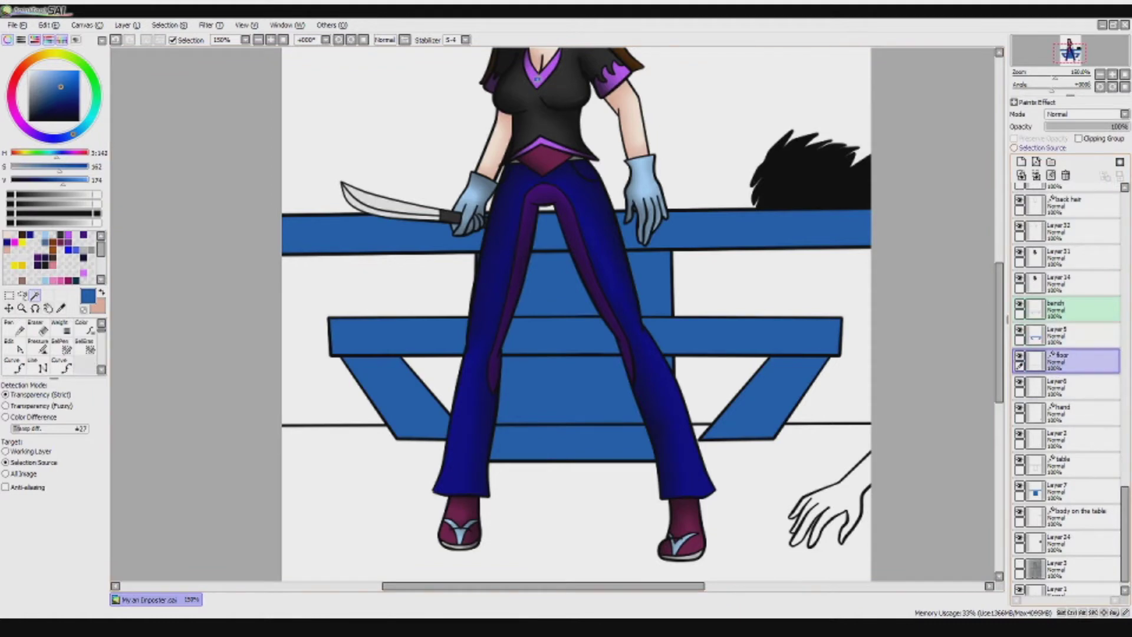
{"action": "left_click", "coordinate": [354, 501]}
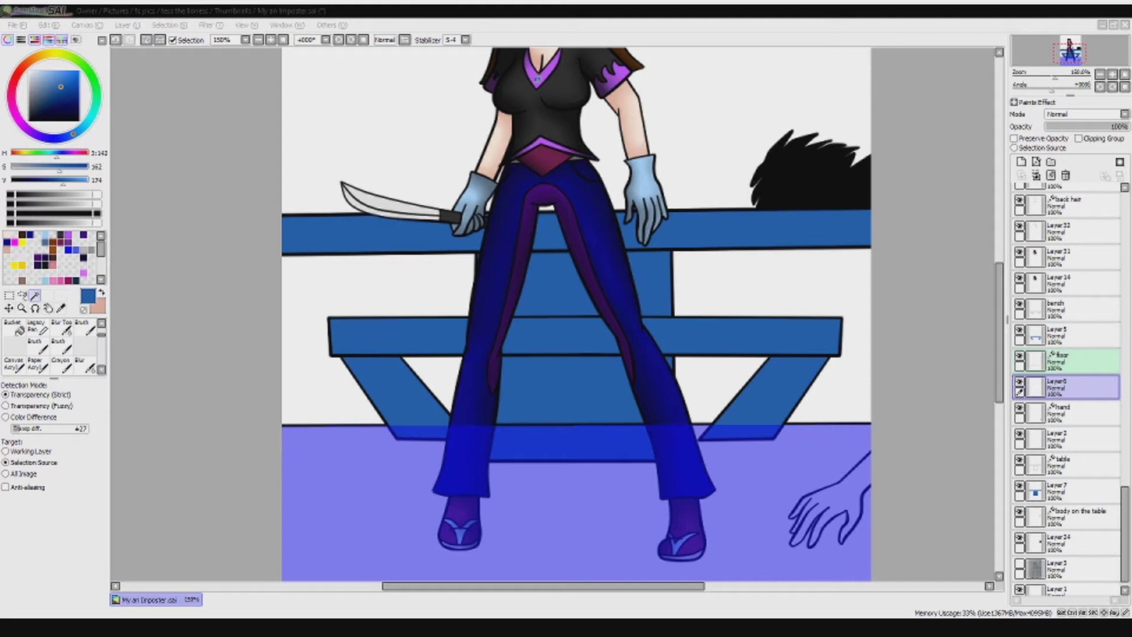
{"action": "left_click", "coordinate": [41, 70]}
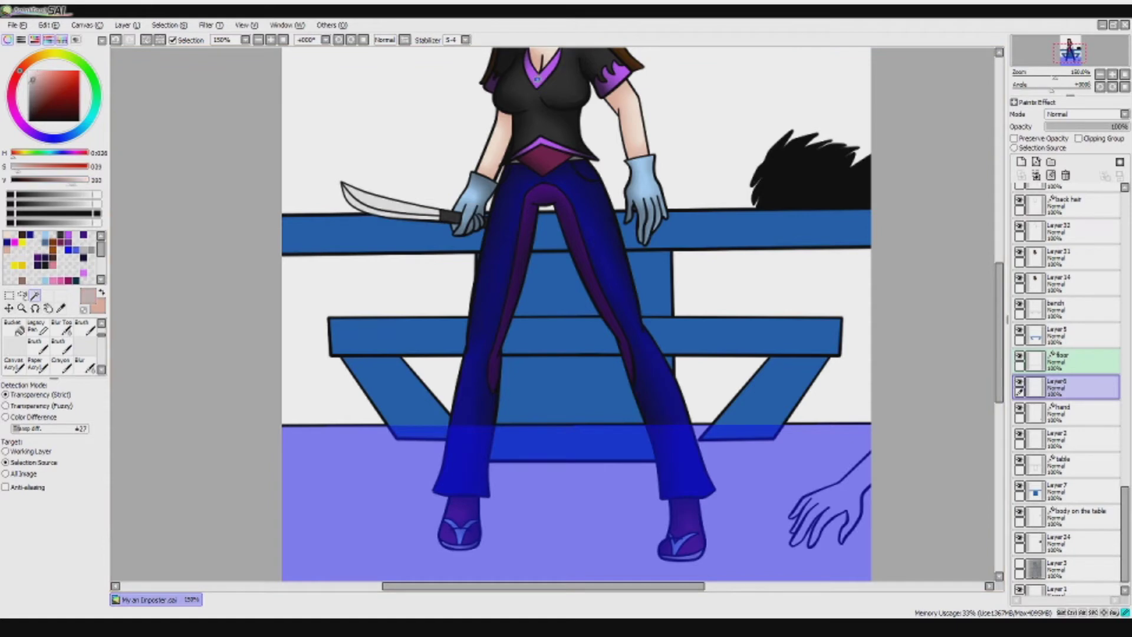
{"action": "key", "text": "ctrl+d"}
- Move the hand layer and Layer 2 above the floor layer
{"action": "left_click_drag", "start_coordinate": [1061, 412], "coordinate": [1061, 358]}
{"action": "left_click_drag", "start_coordinate": [1062, 440], "coordinate": [1062, 387]}
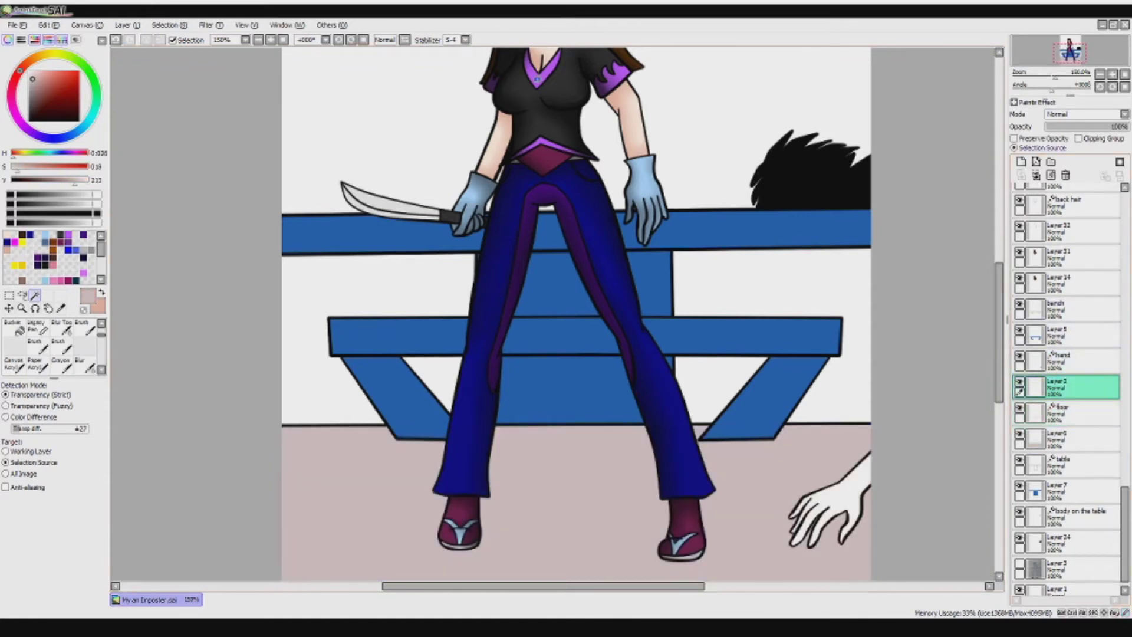
- Select the interior of the hand reaching onto the floor and fill it with dark grey on Layer 2
{"action": "scroll", "coordinate": [829, 519], "scroll_direction": "up", "scroll_amount": 1}
{"action": "scroll", "coordinate": [826, 525], "scroll_direction": "up", "scroll_amount": 2}
{"action": "scroll", "coordinate": [53, 259], "scroll_direction": "down", "scroll_amount": 3}
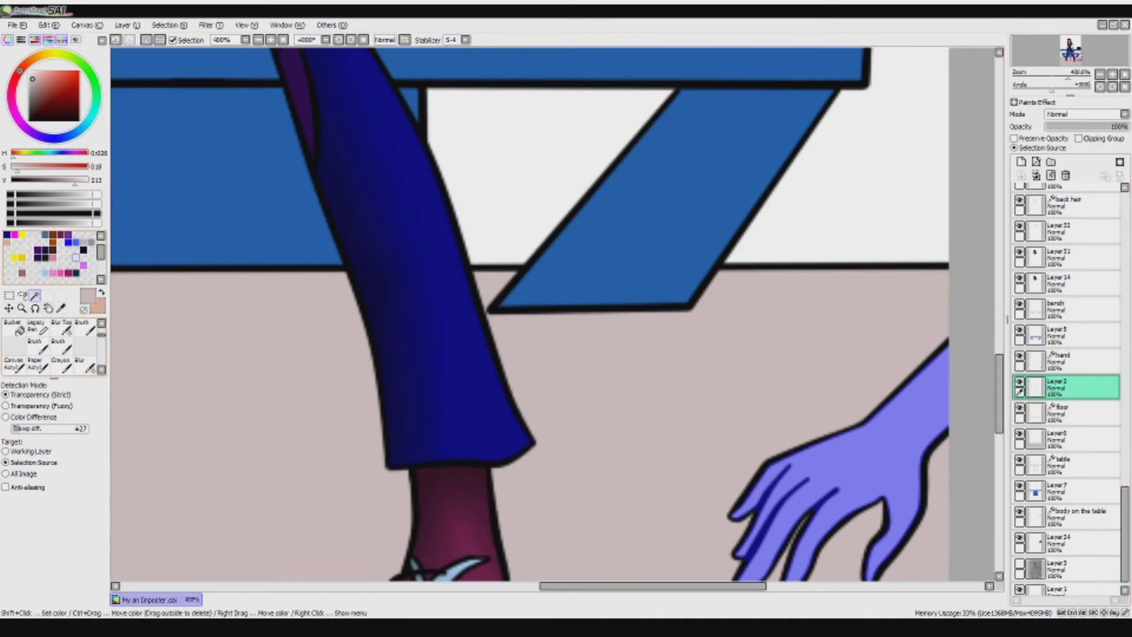
{"action": "scroll", "coordinate": [53, 259], "scroll_direction": "up", "scroll_amount": 3}
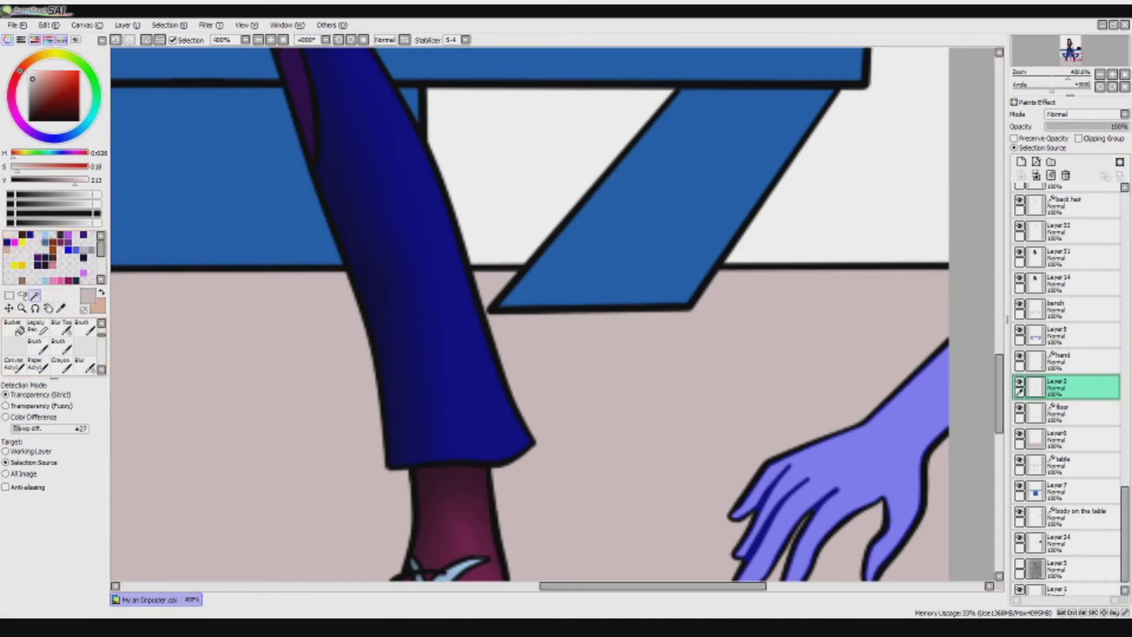
{"action": "scroll", "coordinate": [241, 265], "scroll_direction": "down", "scroll_amount": 1}
{"action": "scroll", "coordinate": [348, 313], "scroll_direction": "up", "scroll_amount": 5}
{"action": "scroll", "coordinate": [348, 313], "scroll_direction": "down", "scroll_amount": 5}
{"action": "left_click", "coordinate": [519, 454]}
{"action": "scroll", "coordinate": [348, 312], "scroll_direction": "down", "scroll_amount": 1}
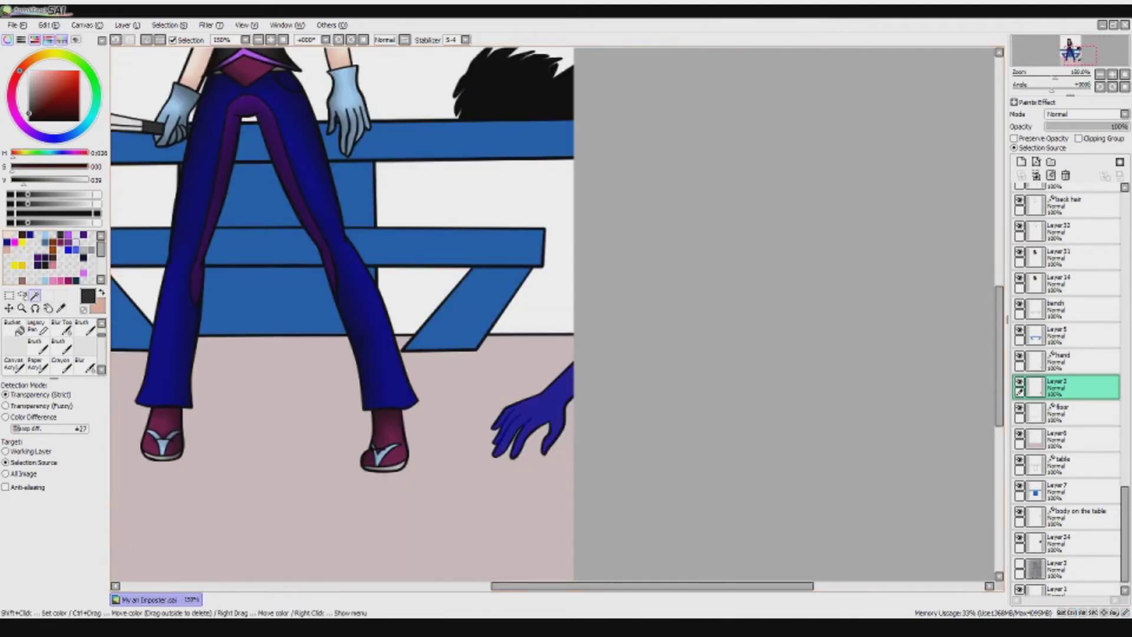
- Recolour the hand on the floor with bright red, and replace that with bright cyan
{"action": "left_click", "coordinate": [59, 79]}
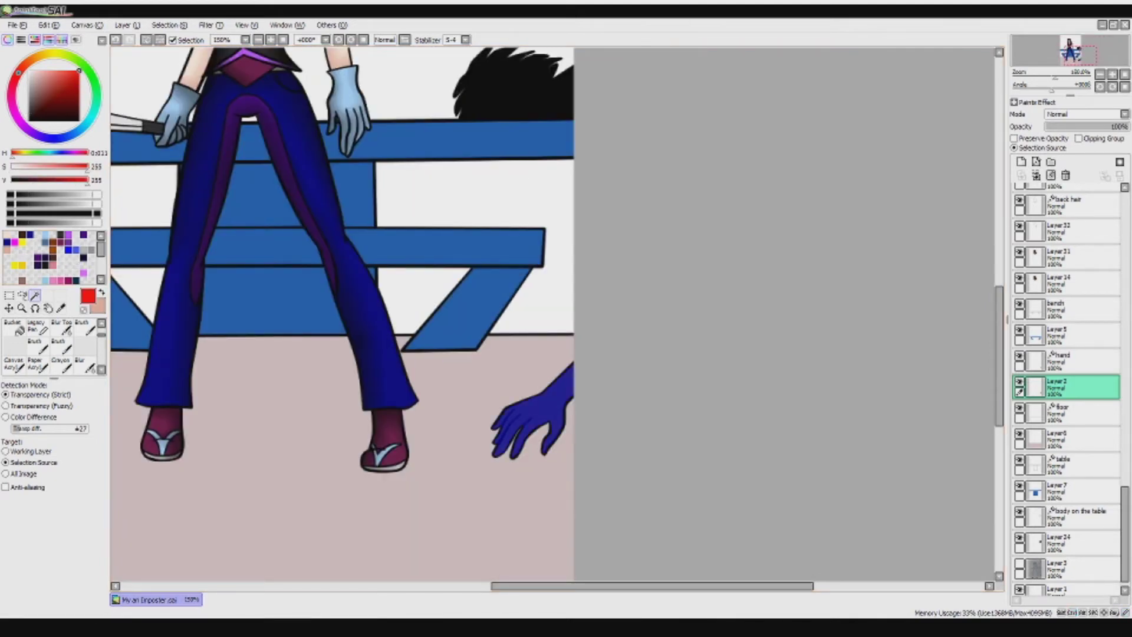
{"action": "left_click", "coordinate": [530, 413]}
{"action": "scroll", "coordinate": [348, 313], "scroll_direction": "down", "scroll_amount": 1}
{"action": "scroll", "coordinate": [348, 313], "scroll_direction": "left", "scroll_amount": 3}
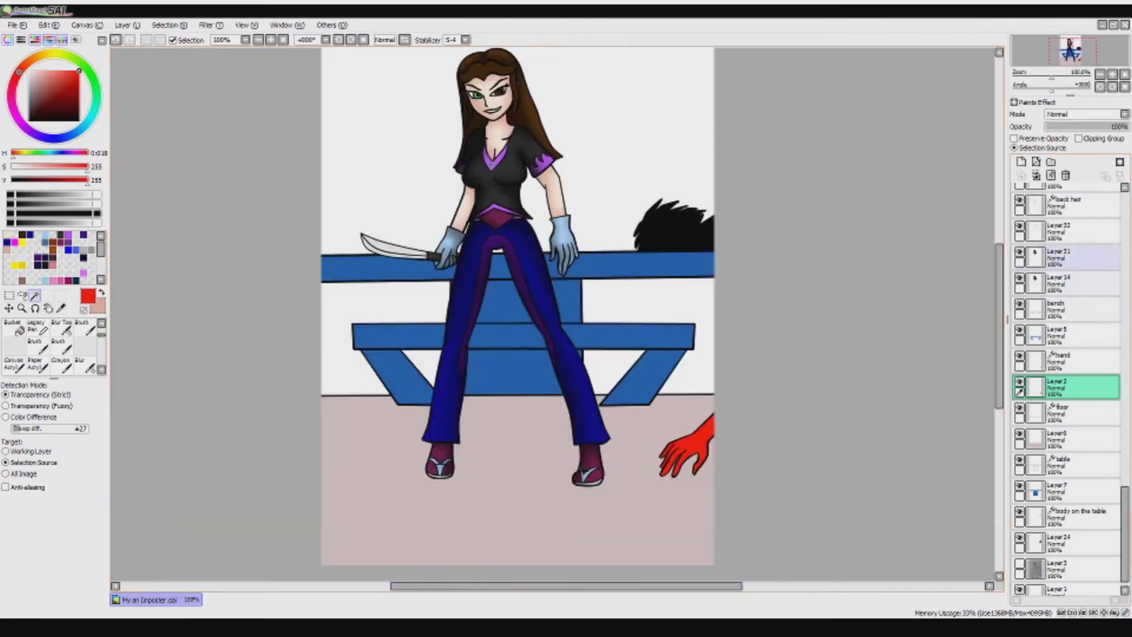
{"action": "mouse_move", "coordinate": [19, 71]}
{"action": "left_mouse_down"}
{"action": "mouse_move", "coordinate": [54, 52]}
{"action": "mouse_move", "coordinate": [88, 68]}
{"action": "mouse_move", "coordinate": [97, 98]}
{"action": "left_mouse_up"}
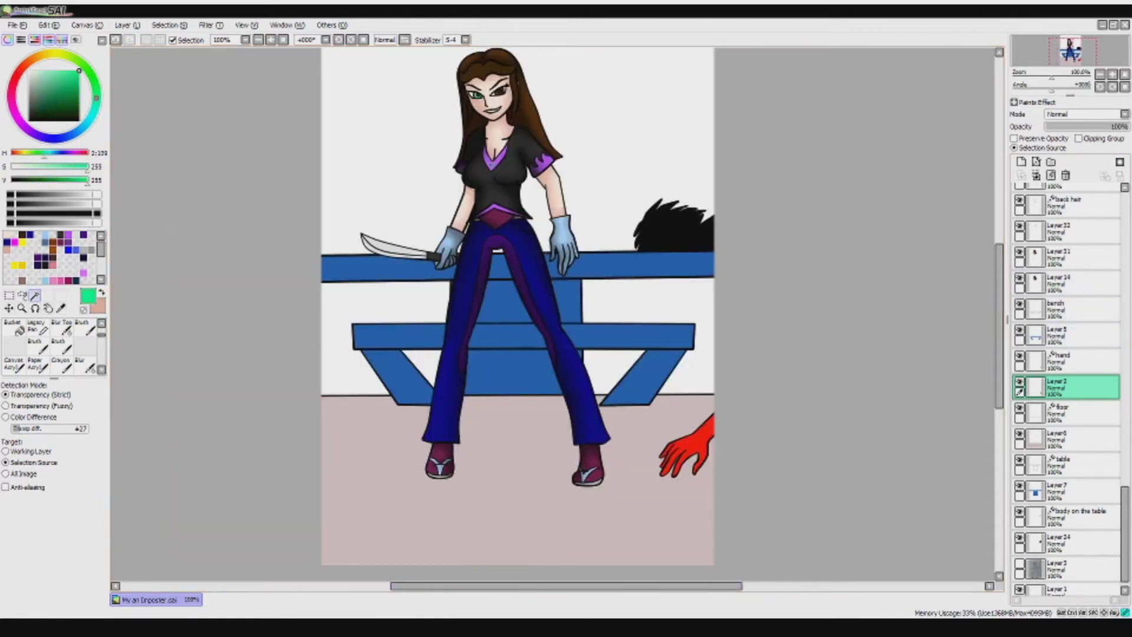
{"action": "left_click", "coordinate": [687, 448]}
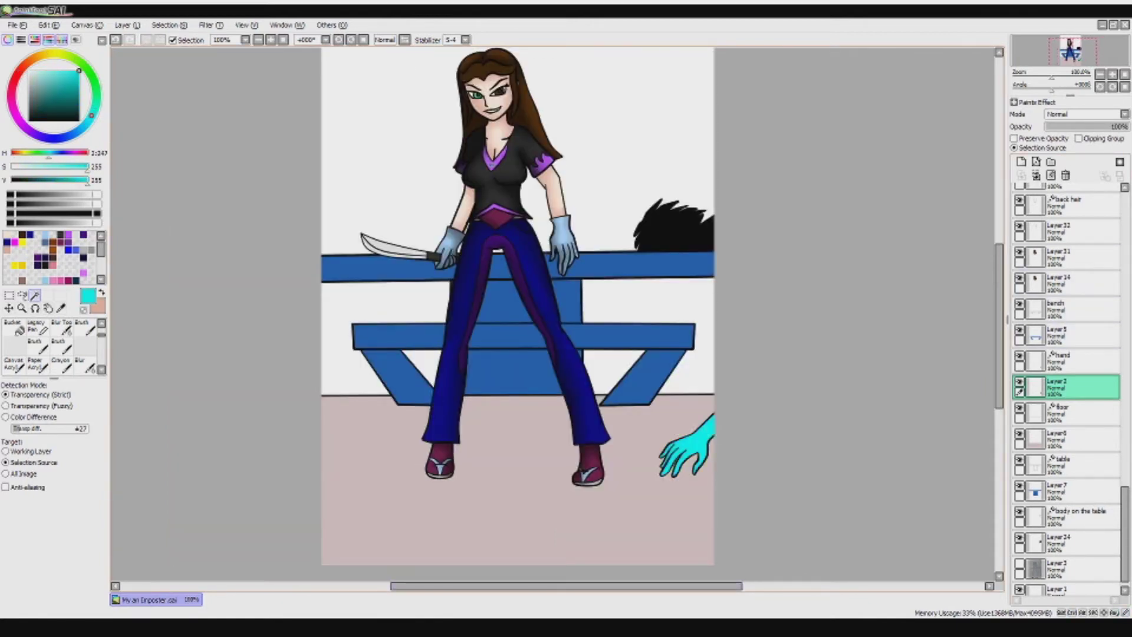
- Paint black shadows along the hand's fingers and onto the floor around it on a new layer at 56% opacity
{"action": "left_click", "coordinate": [1021, 161]}
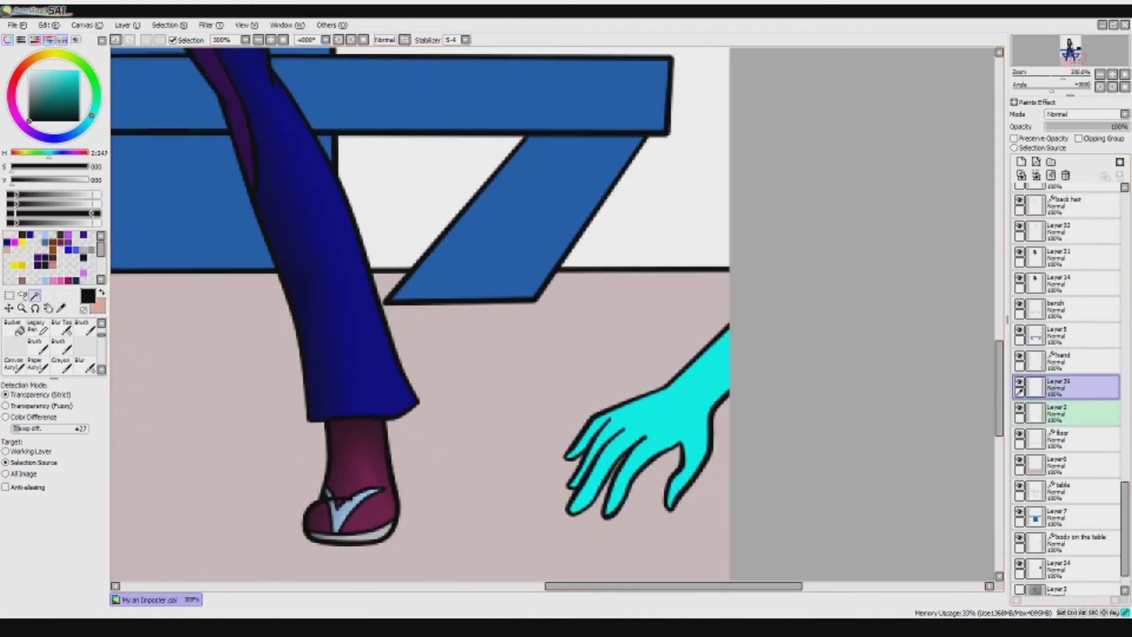
{"action": "key", "text": "b"}
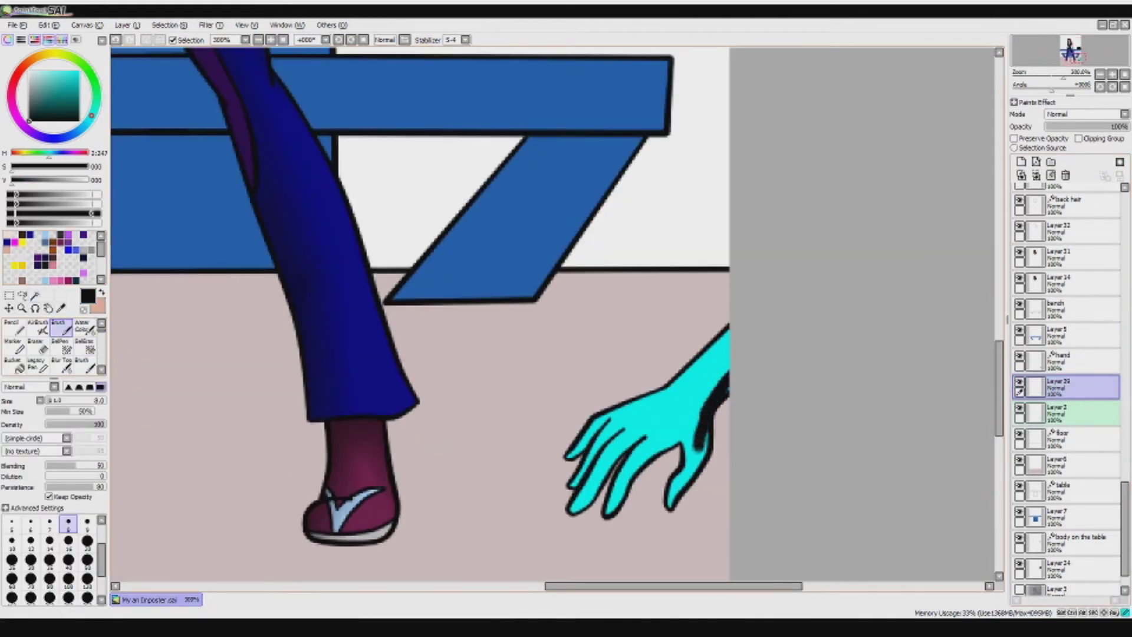
{"action": "left_click_drag", "start_coordinate": [1126, 126], "coordinate": [1087, 126]}
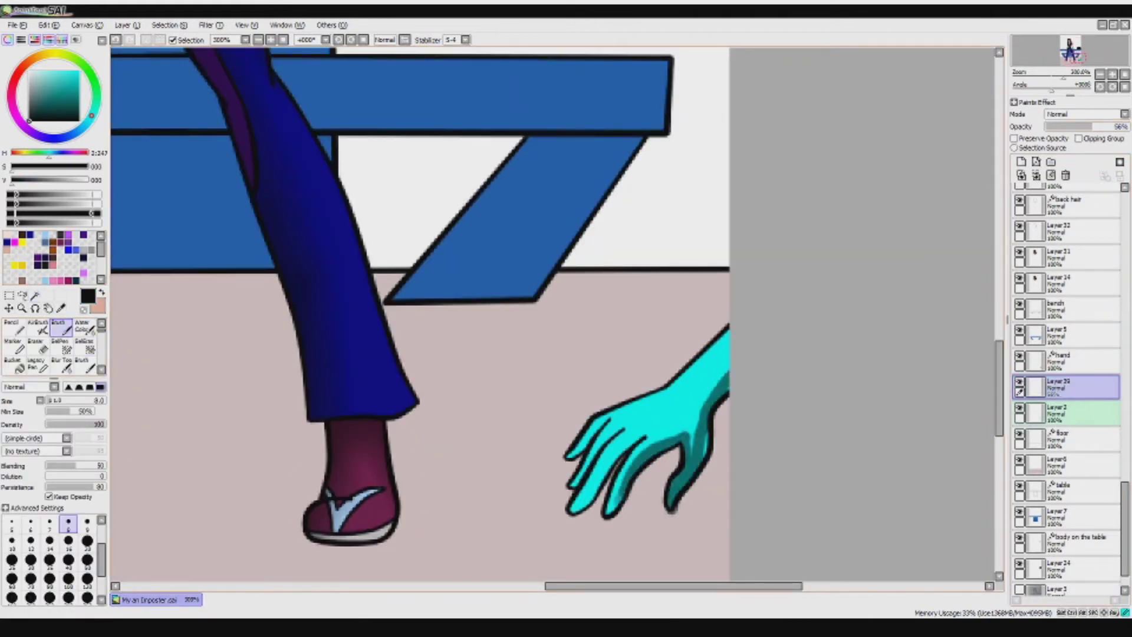
{"action": "left_click_drag", "start_coordinate": [628, 445], "coordinate": [567, 519]}
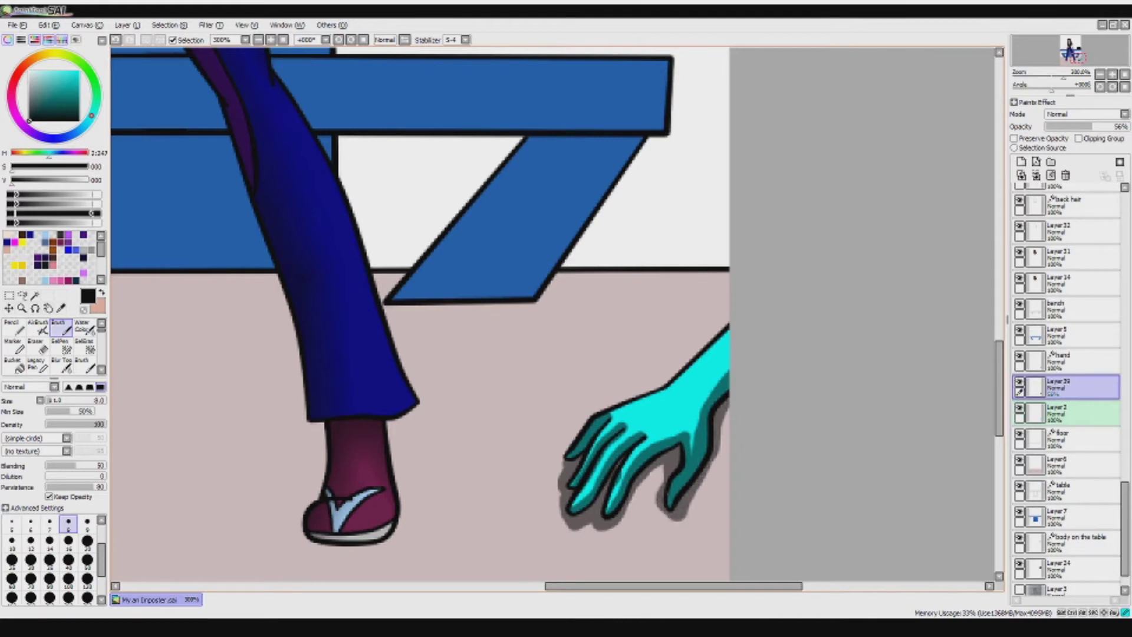
- Blur the painted shadows on the hand and on the floor around its fingers
{"action": "scroll", "coordinate": [53, 348], "scroll_direction": "down", "scroll_amount": 2}
{"action": "left_click", "coordinate": [84, 366]}
{"action": "mouse_move", "coordinate": [643, 436]}
{"action": "left_mouse_down"}
{"action": "mouse_move", "coordinate": [590, 496]}
{"action": "mouse_move", "coordinate": [561, 448]}
{"action": "mouse_move", "coordinate": [648, 519]}
{"action": "mouse_move", "coordinate": [566, 530]}
{"action": "left_mouse_up"}
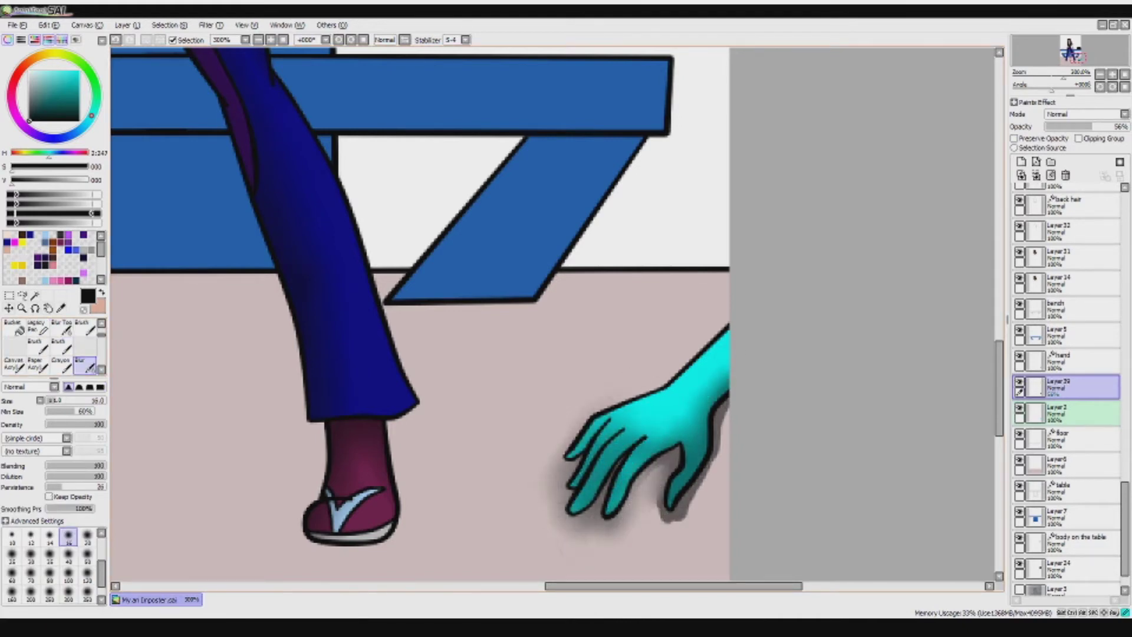
{"action": "left_click_drag", "start_coordinate": [717, 454], "coordinate": [648, 522]}
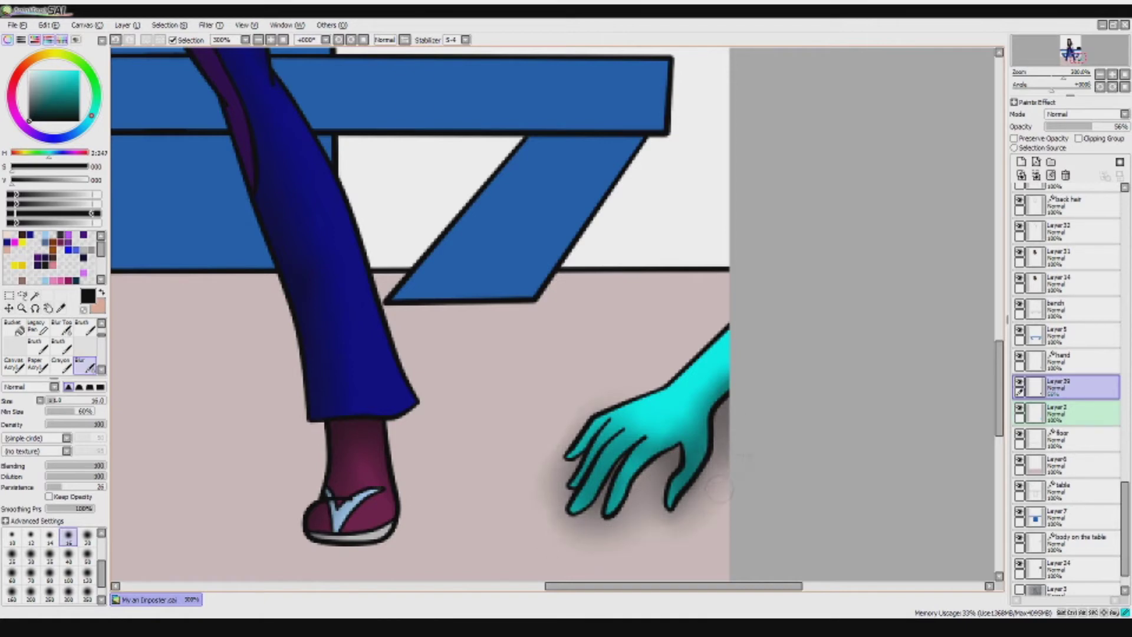
- Add a new layer above Layer 6 and name it "blood on the floor"
{"action": "left_click", "coordinate": [1021, 161]}
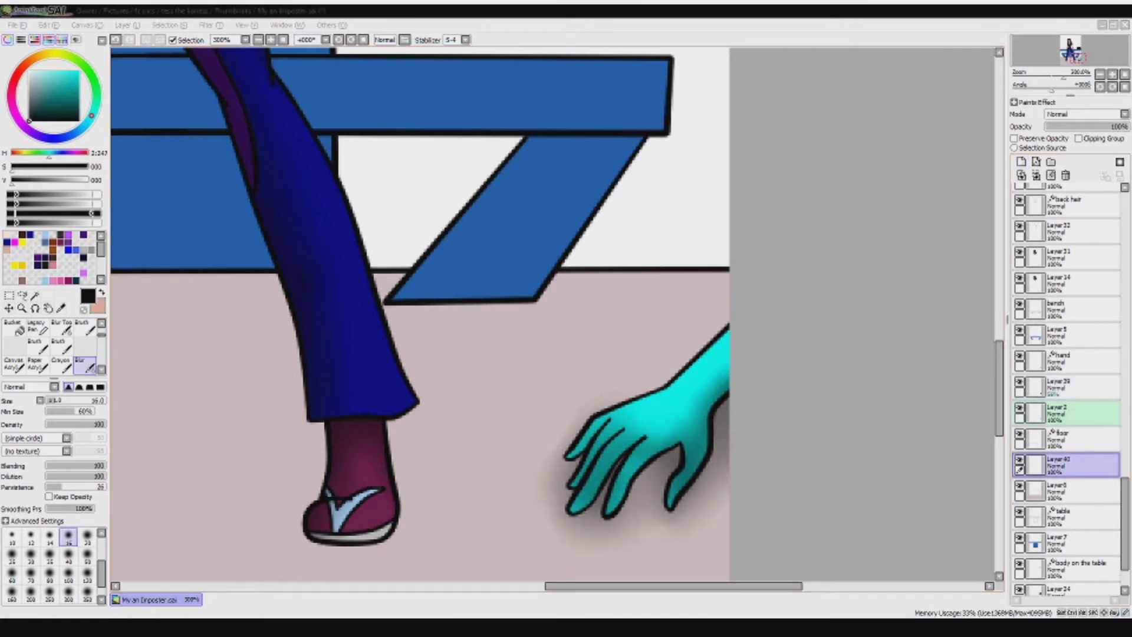
{"action": "key", "text": "Return"}
{"action": "scroll", "coordinate": [1067, 384], "scroll_direction": "down", "scroll_amount": 1}
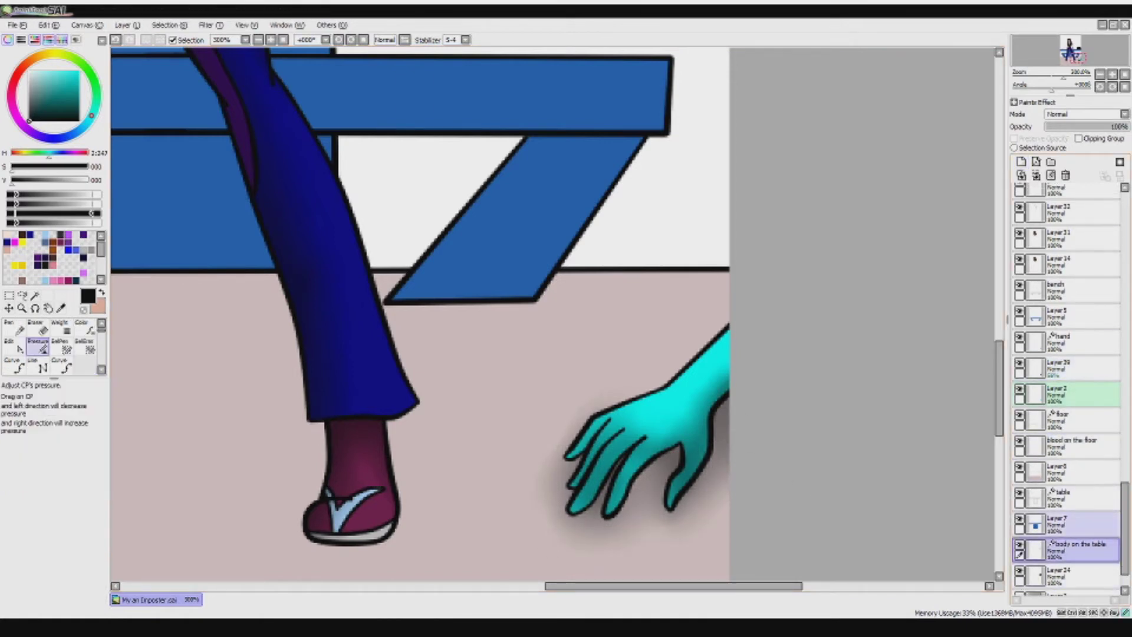
- Add another new layer and place it at the top of the layer stack
{"action": "left_click", "coordinate": [1067, 524]}
{"action": "left_click", "coordinate": [1021, 161]}
{"action": "left_click_drag", "start_coordinate": [1067, 524], "coordinate": [1067, 197]}
{"action": "key", "text": "ctrl+e"}
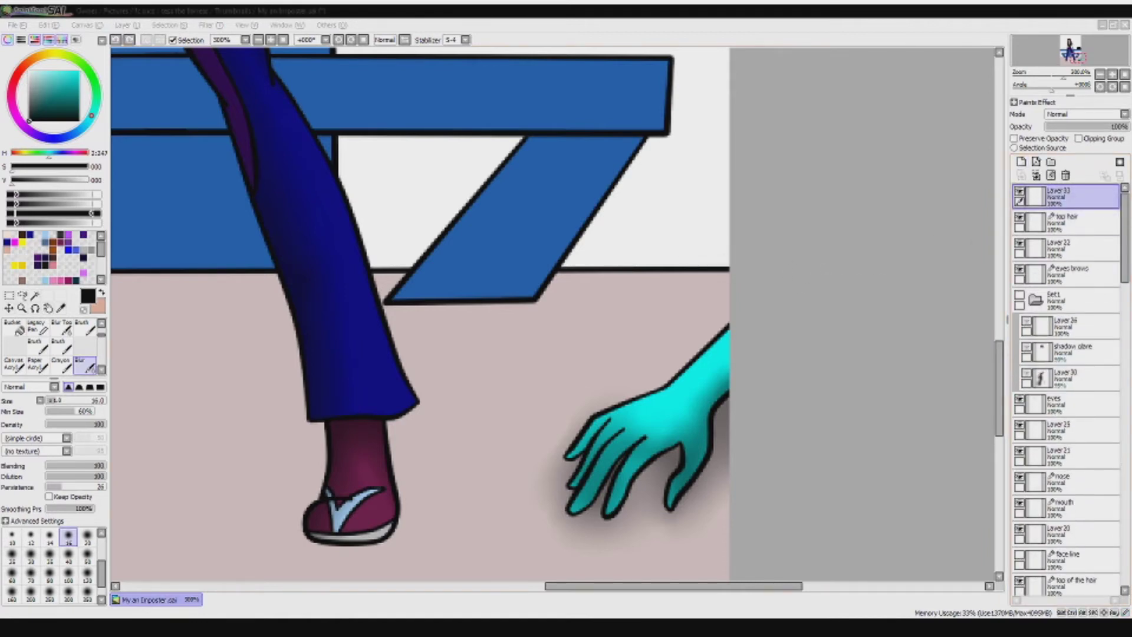
- Add a new layer between the knife layer and Layer 23, and name it "blood on the knife"
{"action": "scroll", "coordinate": [1066, 389], "scroll_direction": "down", "scroll_amount": 10}
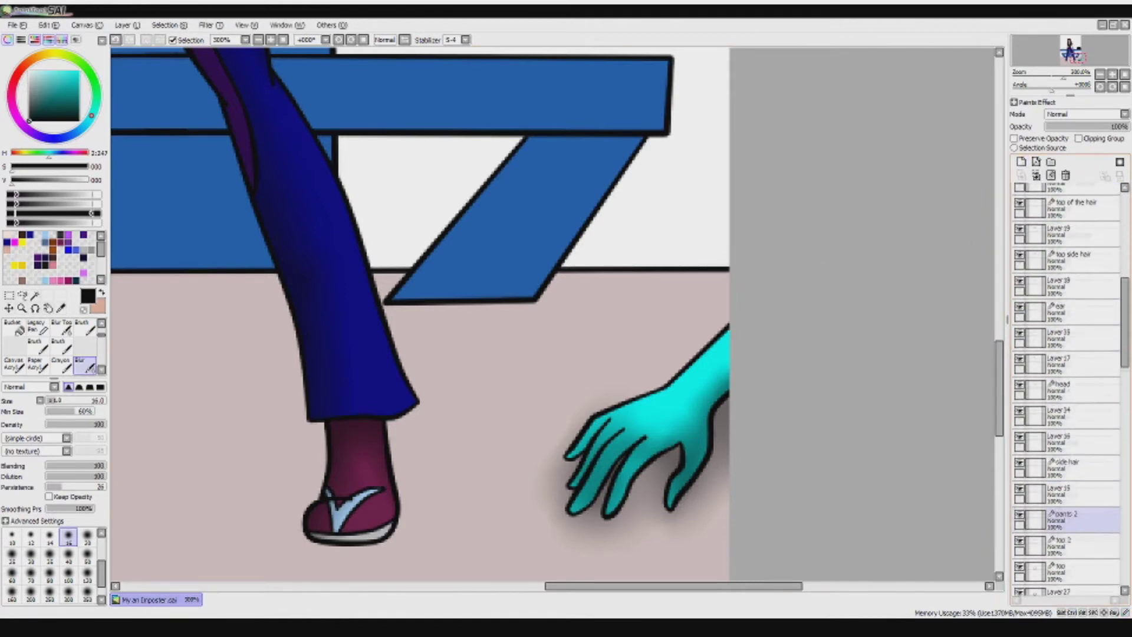
{"action": "left_click", "coordinate": [1066, 519]}
{"action": "scroll", "coordinate": [1067, 389], "scroll_direction": "up", "scroll_amount": 2}
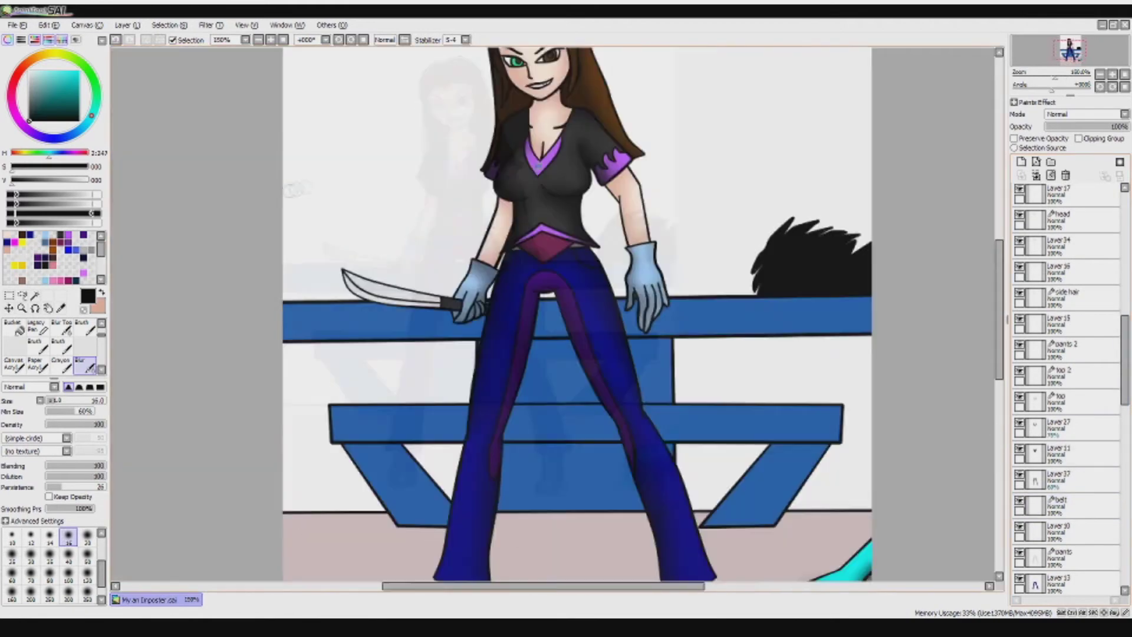
{"action": "left_click", "coordinate": [1067, 480]}
{"action": "scroll", "coordinate": [1066, 389], "scroll_direction": "down", "scroll_amount": 5}
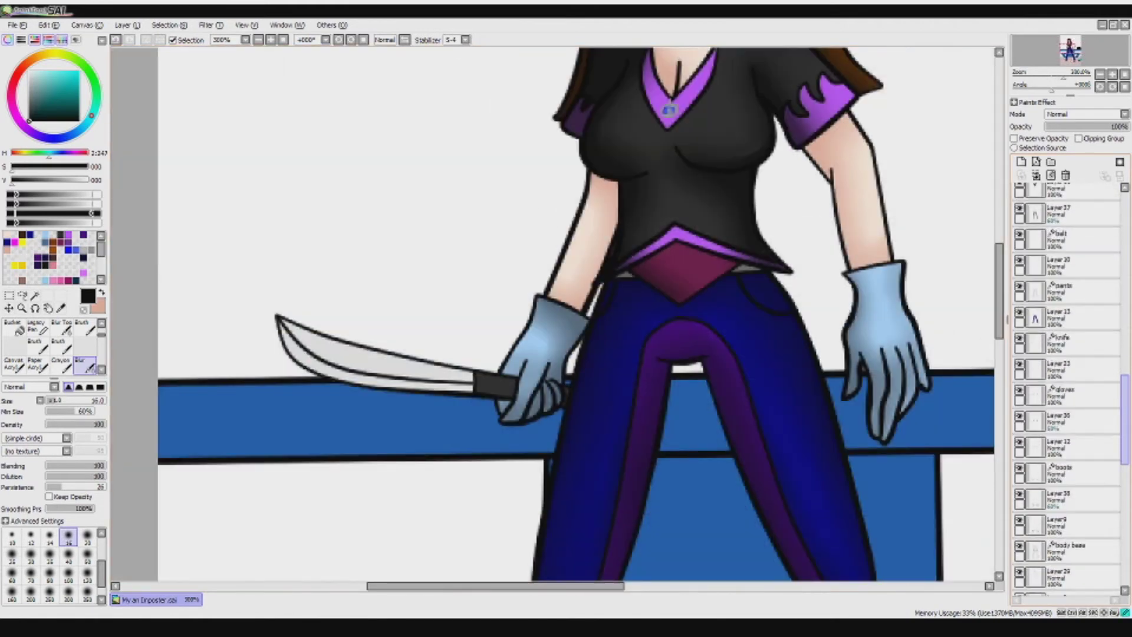
{"action": "left_click", "coordinate": [1066, 368]}
{"action": "left_click", "coordinate": [1021, 161]}
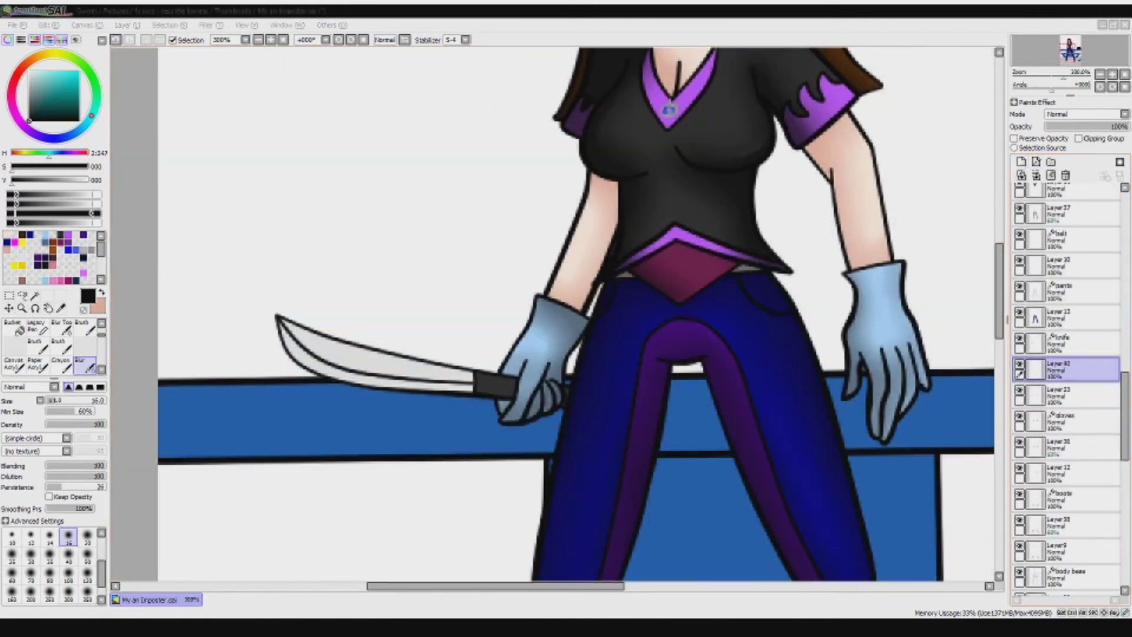
{"action": "key", "text": "Return"}
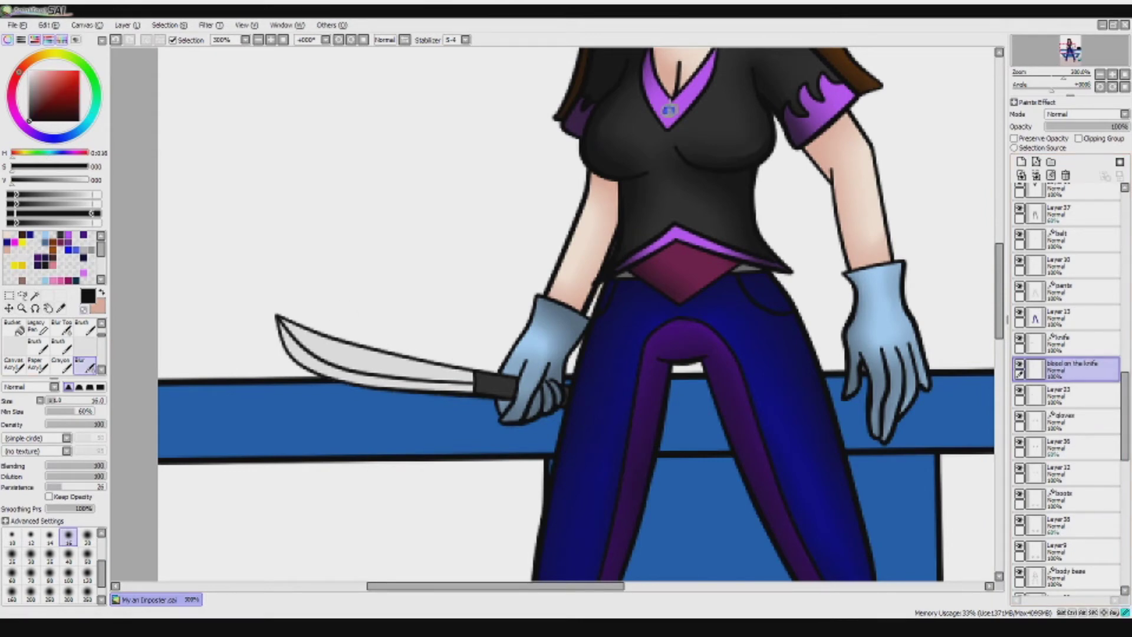
- Paint red blood over the front half of the knife blade and trim its uneven edges with the eraser
{"action": "key", "text": "b"}
{"action": "mouse_move", "coordinate": [312, 329]}
{"action": "left_mouse_down"}
{"action": "mouse_move", "coordinate": [323, 353]}
{"action": "mouse_move", "coordinate": [389, 383]}
{"action": "left_mouse_up"}
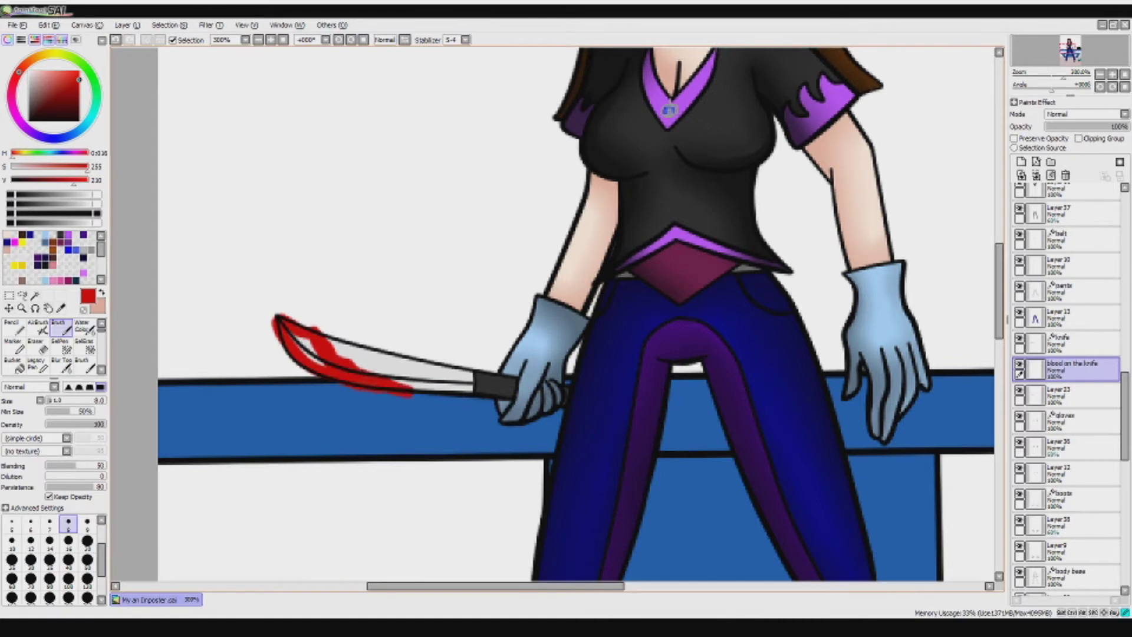
{"action": "key", "text": "e"}
{"action": "left_click_drag", "start_coordinate": [252, 323], "coordinate": [273, 317]}
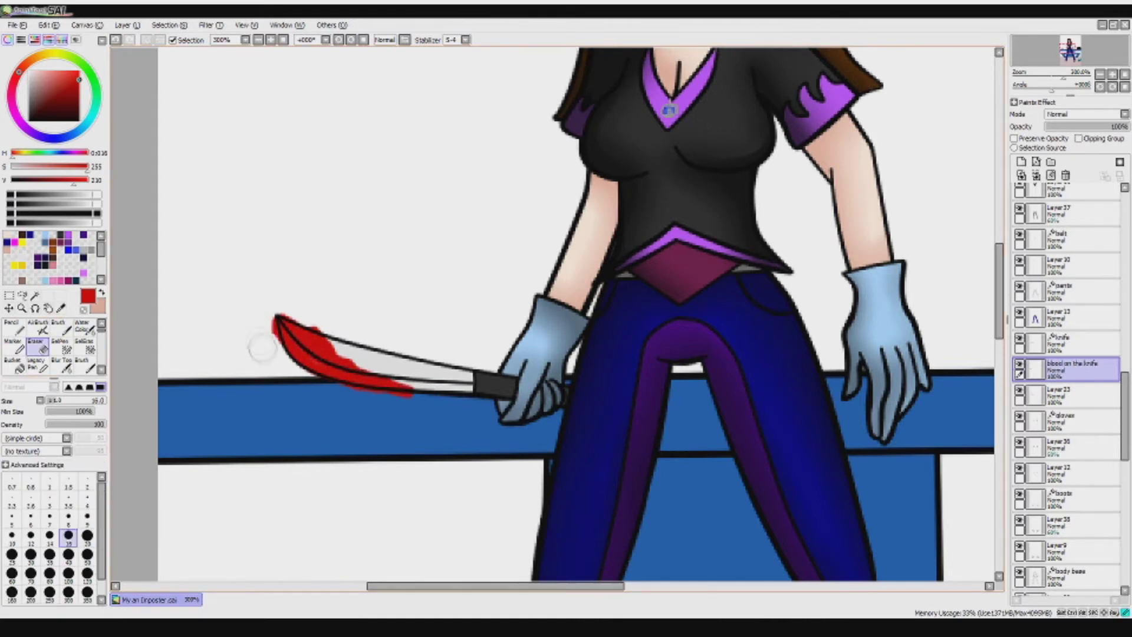
{"action": "key", "text": "b"}
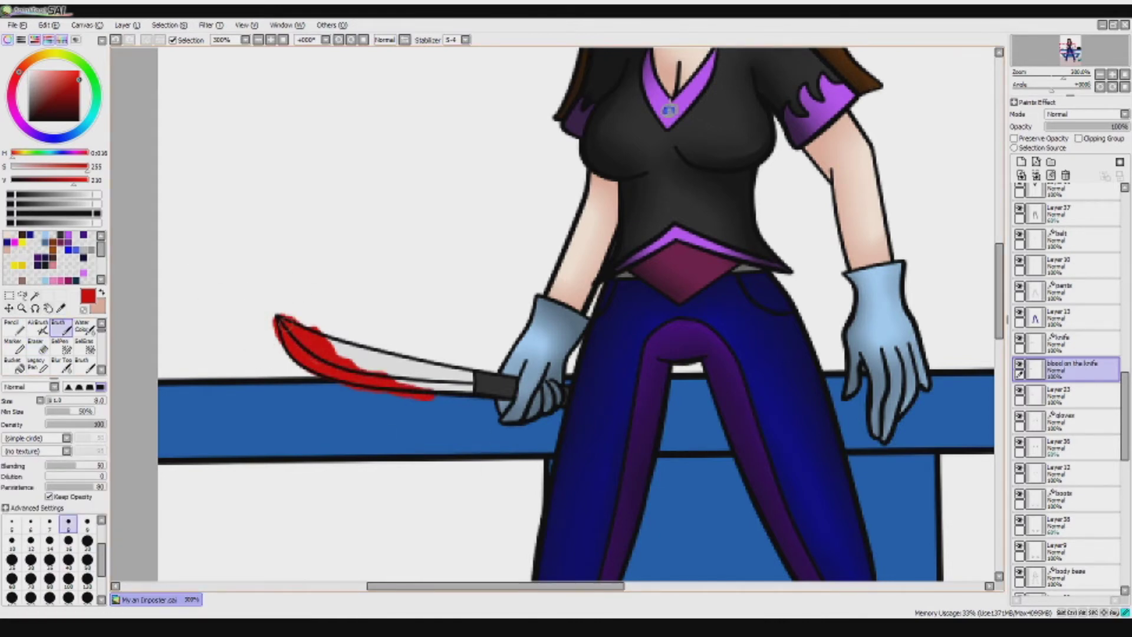
{"action": "key", "text": "e"}
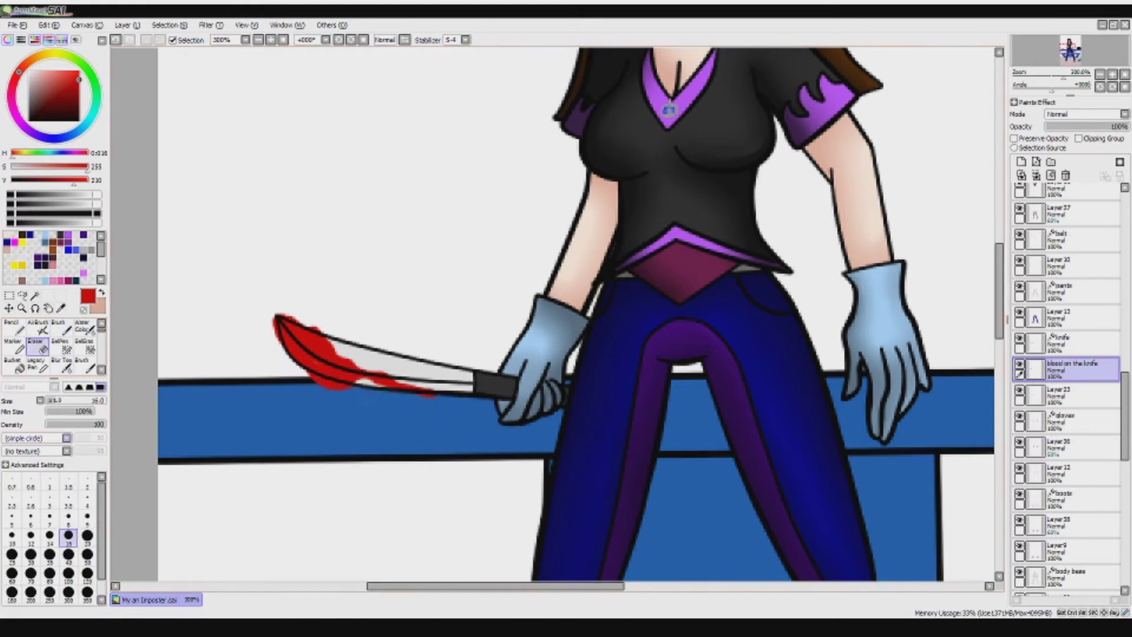
{"action": "key", "text": "b"}
{"action": "key", "text": "e"}
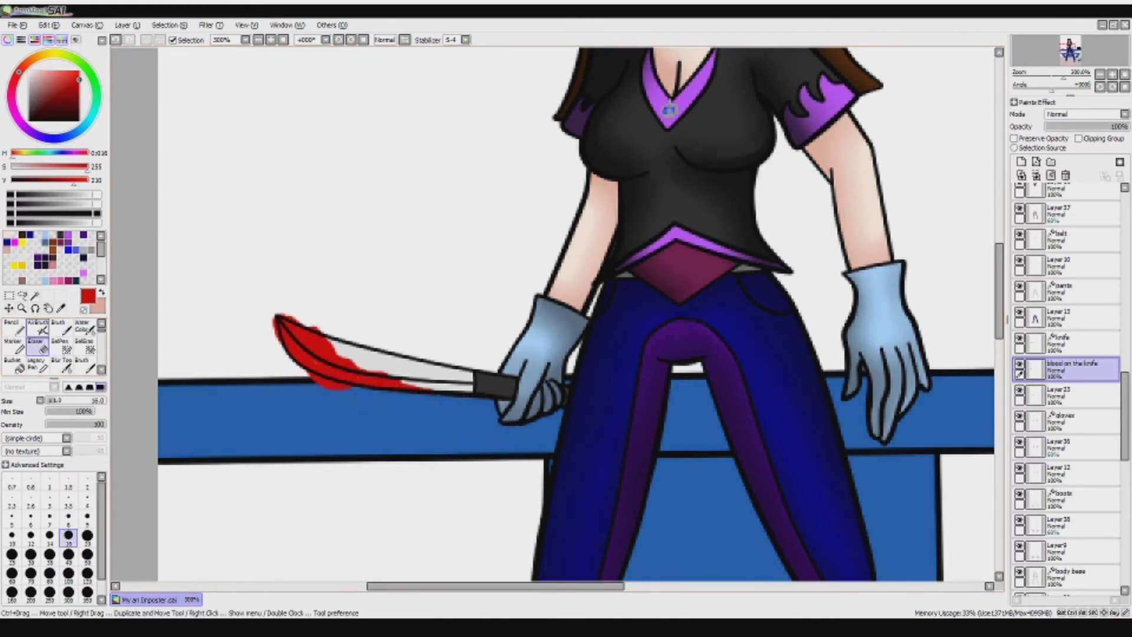
- Paint a thin red drip and a falling drop below the knife blade with a size 4 brush
{"action": "key", "text": "b"}
{"action": "key", "text": "bracketleft"}
{"action": "key", "text": "bracketleft"}
{"action": "key", "text": "bracketleft"}
{"action": "key", "text": "bracketleft"}
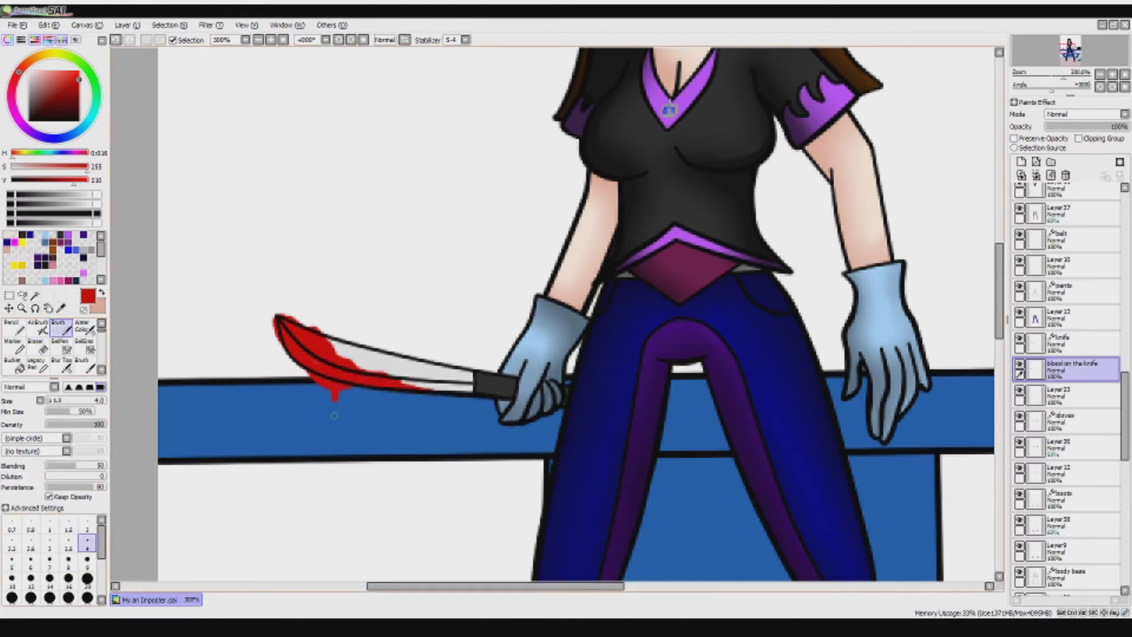
{"action": "left_click_drag", "start_coordinate": [214, 481], "coordinate": [335, 516]}
- Erase the blood spilling past the blade's upper edge and tip, using the knife layer as selection source
{"action": "key", "text": "w"}
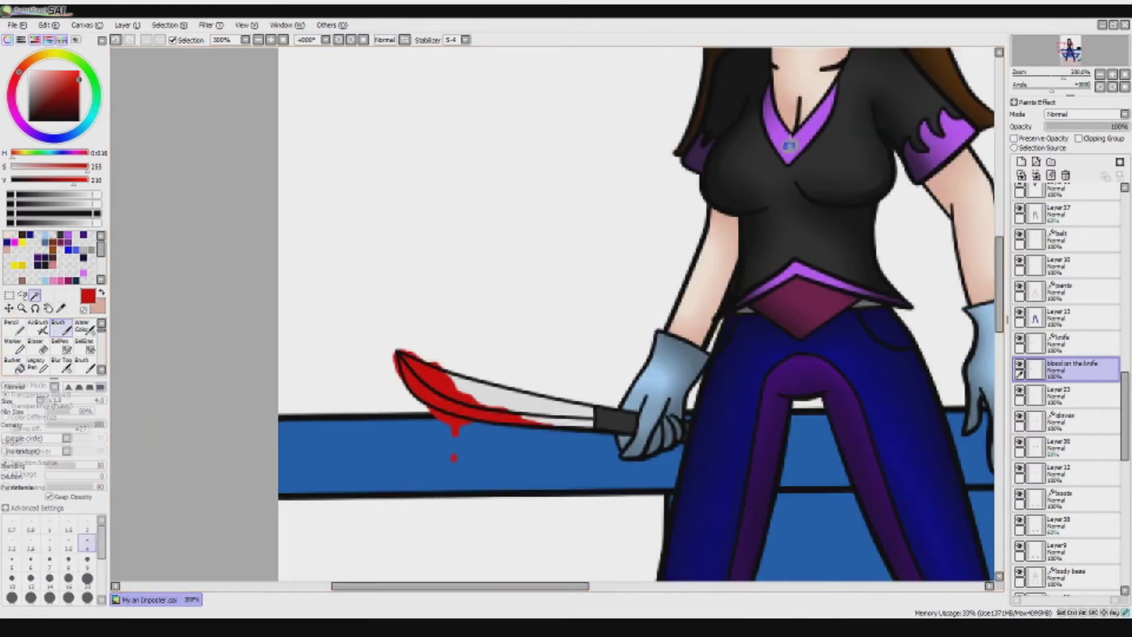
{"action": "left_click", "coordinate": [1067, 342]}
{"action": "left_click", "coordinate": [1068, 369]}
{"action": "left_click", "coordinate": [413, 331]}
{"action": "key", "text": "e"}
{"action": "left_click_drag", "start_coordinate": [394, 352], "coordinate": [413, 378]}
{"action": "key", "text": "minus"}
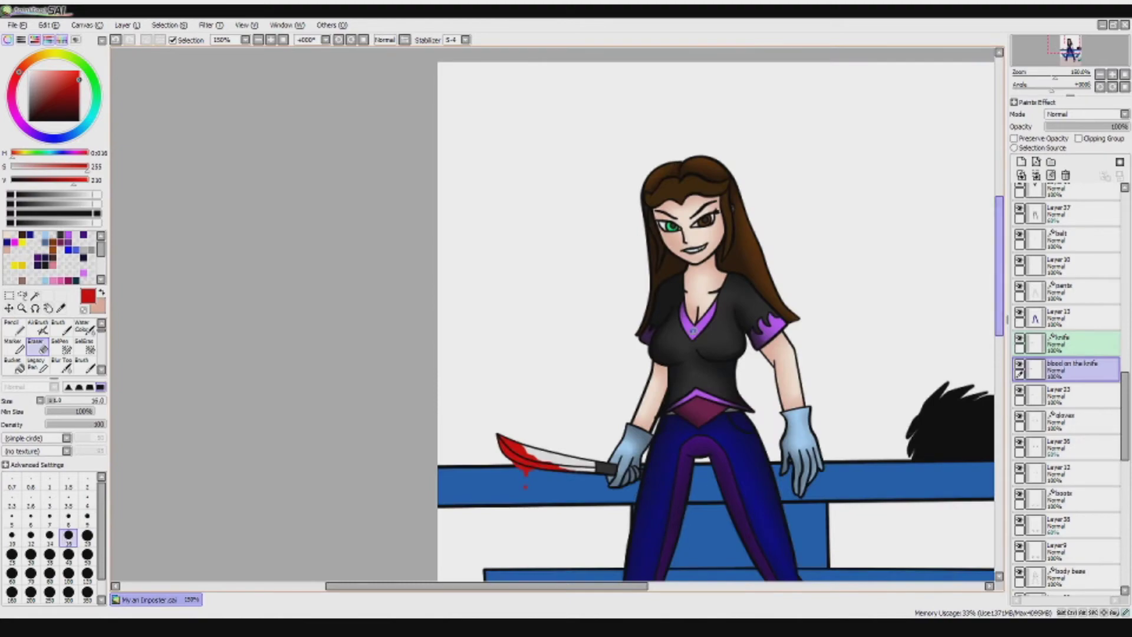
- Add two new layers above the "blood on the knife" layer, with the lower one at 57% opacity
{"action": "scroll", "coordinate": [600, 515], "scroll_direction": "down", "scroll_amount": 5}
{"action": "scroll", "coordinate": [599, 515], "scroll_direction": "up", "scroll_amount": 2}
{"action": "left_click", "coordinate": [1021, 162]}
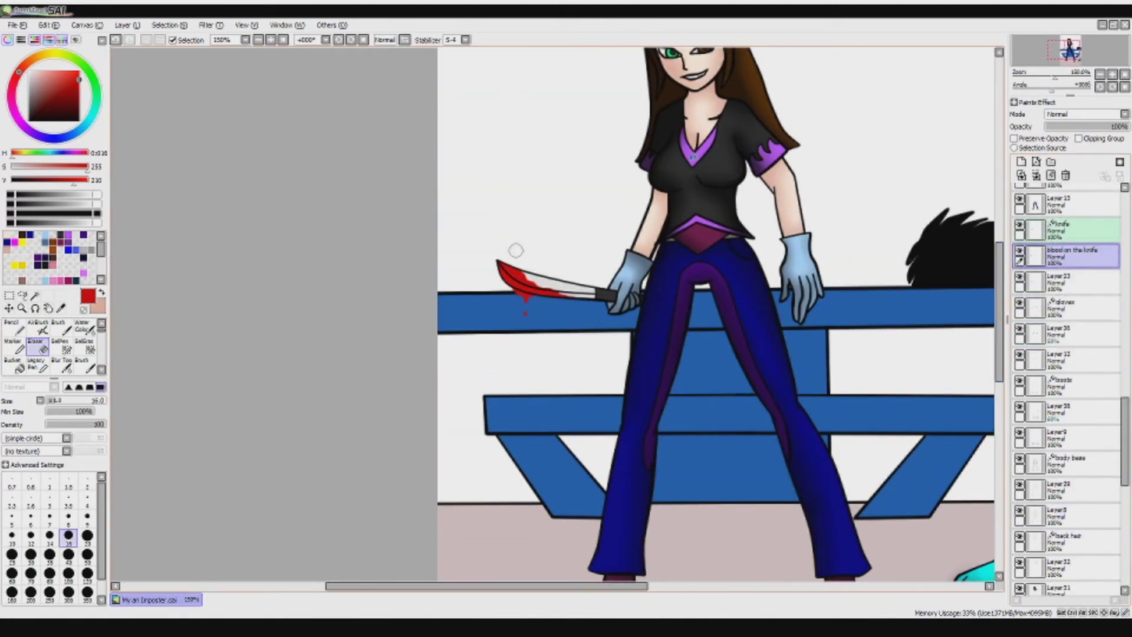
{"action": "scroll", "coordinate": [516, 254], "scroll_direction": "up", "scroll_amount": 4}
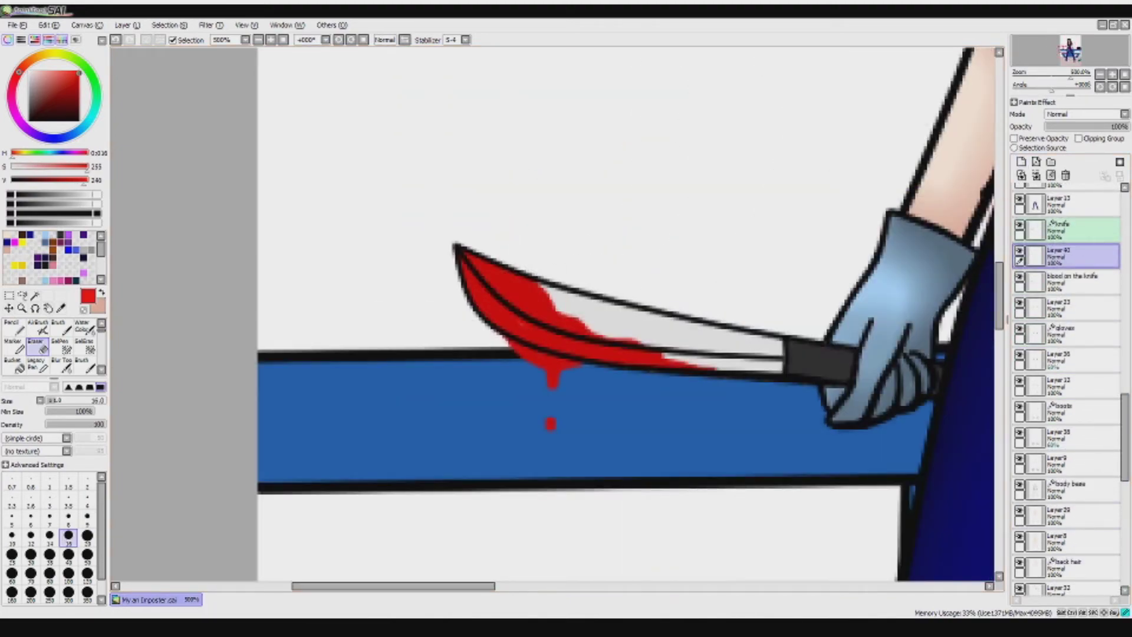
{"action": "key", "text": "ctrl+shift+n"}
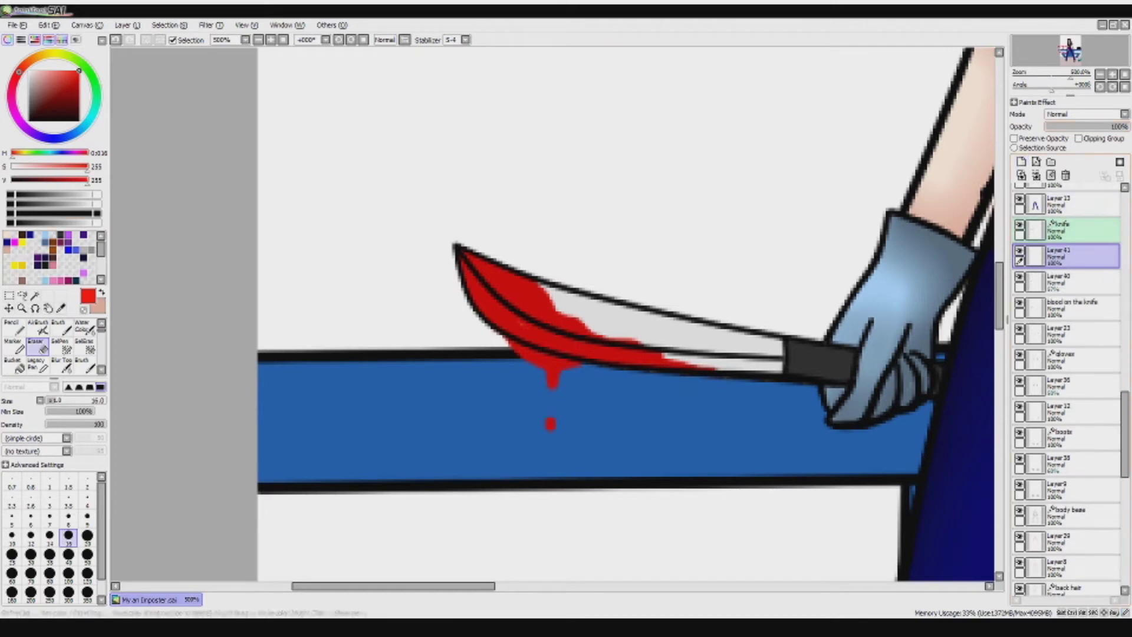
- Paint brighter red highlights on the knife's blood on Layer 41 and black shading along the blood on Layer 40
{"action": "key", "text": "b"}
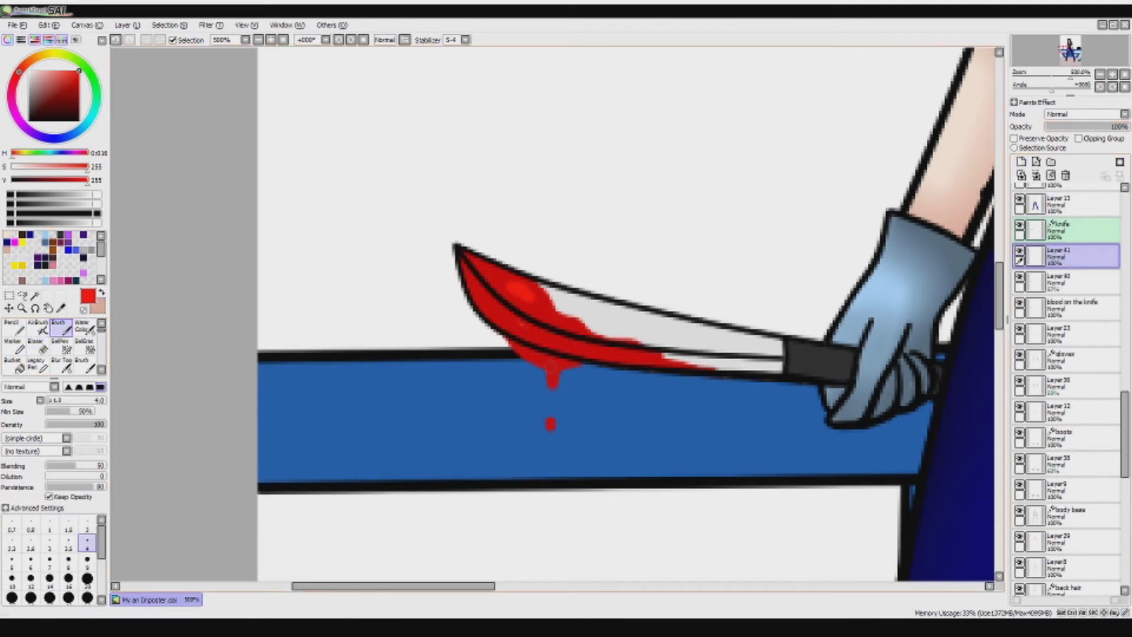
{"action": "left_click", "coordinate": [509, 331], "text": "alt"}
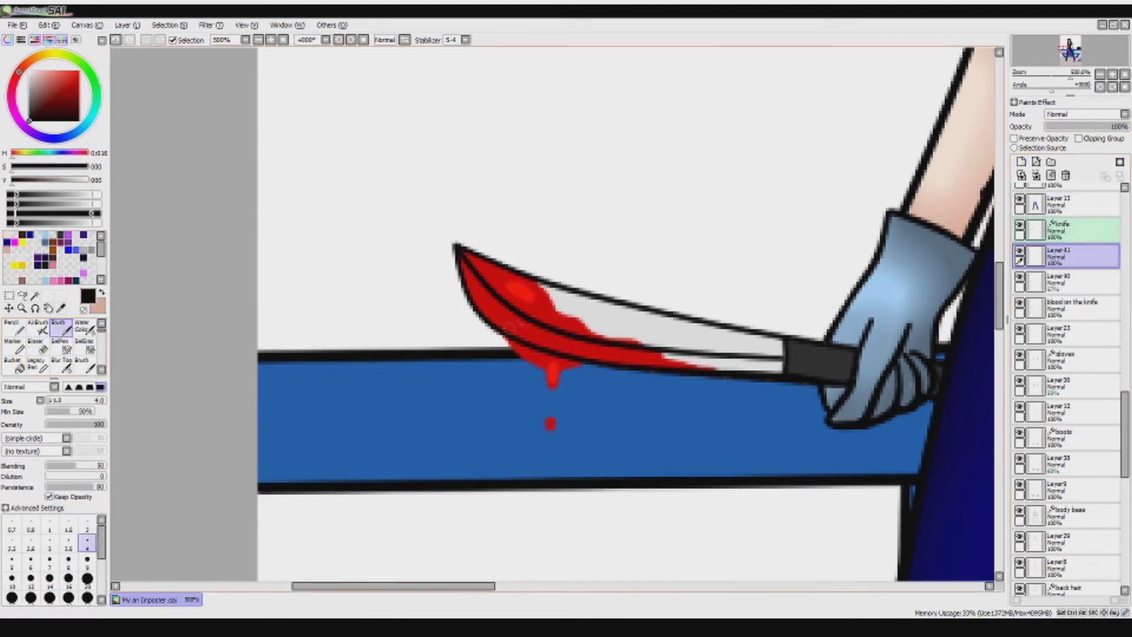
{"action": "left_click", "coordinate": [1073, 282]}
{"action": "left_click_drag", "start_coordinate": [463, 257], "coordinate": [748, 368]}
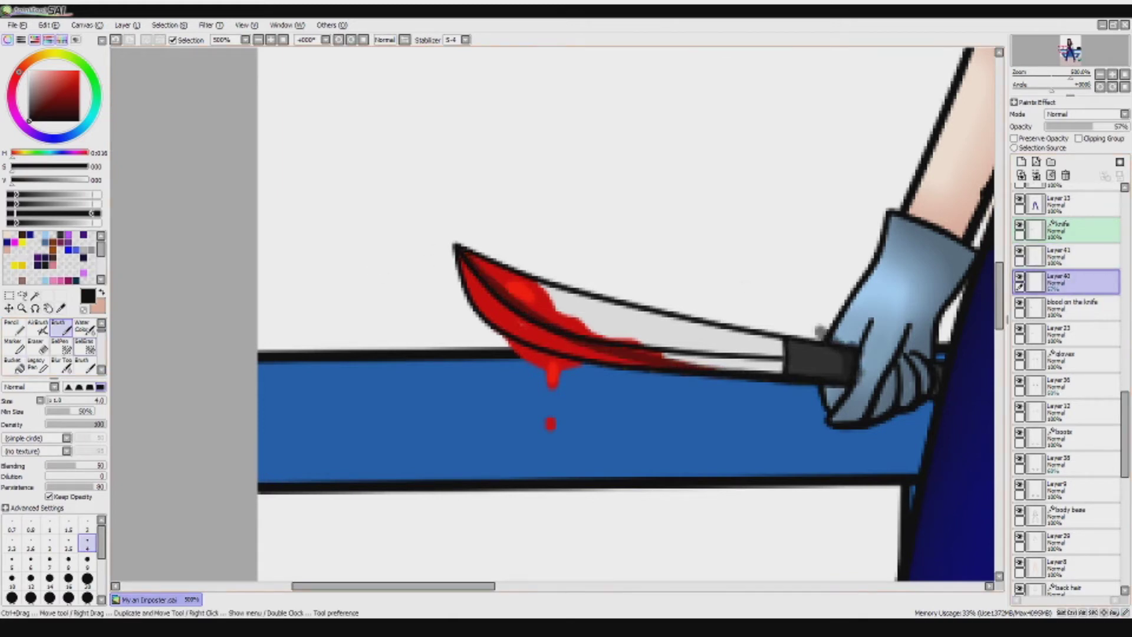
- Paint black shading along the knife blade's lower edge and handle on Layer 40 with a size 16 brush
{"action": "left_click", "coordinate": [69, 578]}
{"action": "mouse_move", "coordinate": [455, 263]}
{"action": "left_mouse_down"}
{"action": "mouse_move", "coordinate": [795, 383]}
{"action": "mouse_move", "coordinate": [566, 362]}
{"action": "mouse_move", "coordinate": [738, 407]}
{"action": "mouse_move", "coordinate": [855, 410]}
{"action": "left_mouse_up"}
{"action": "key", "text": "ctrl+z"}
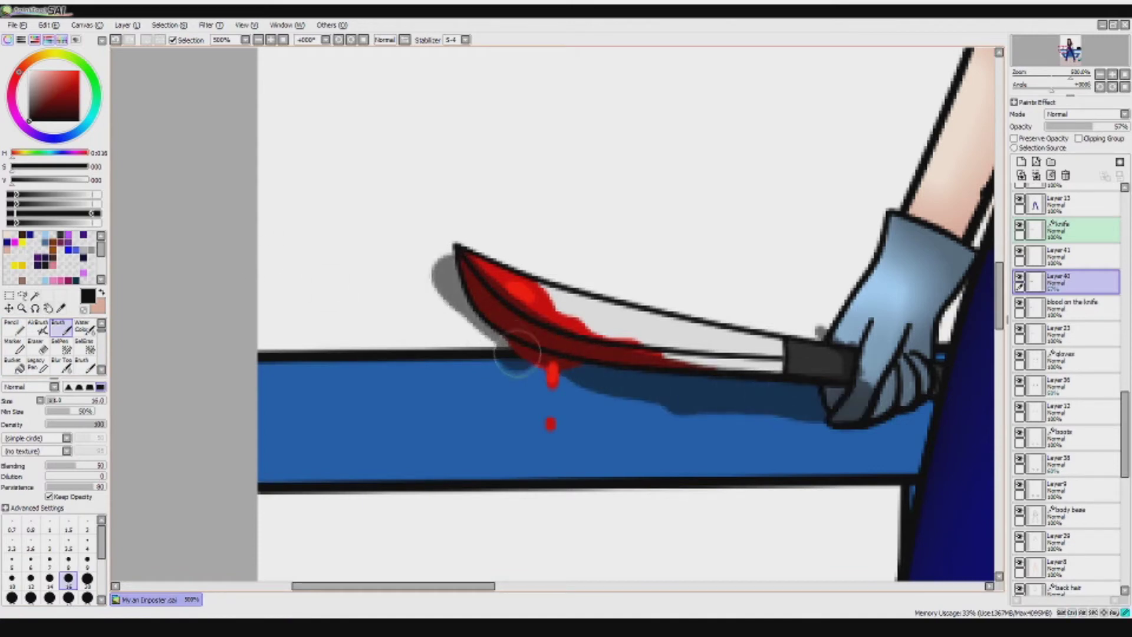
{"action": "left_click", "coordinate": [35, 295]}
{"action": "left_click", "coordinate": [1070, 307]}
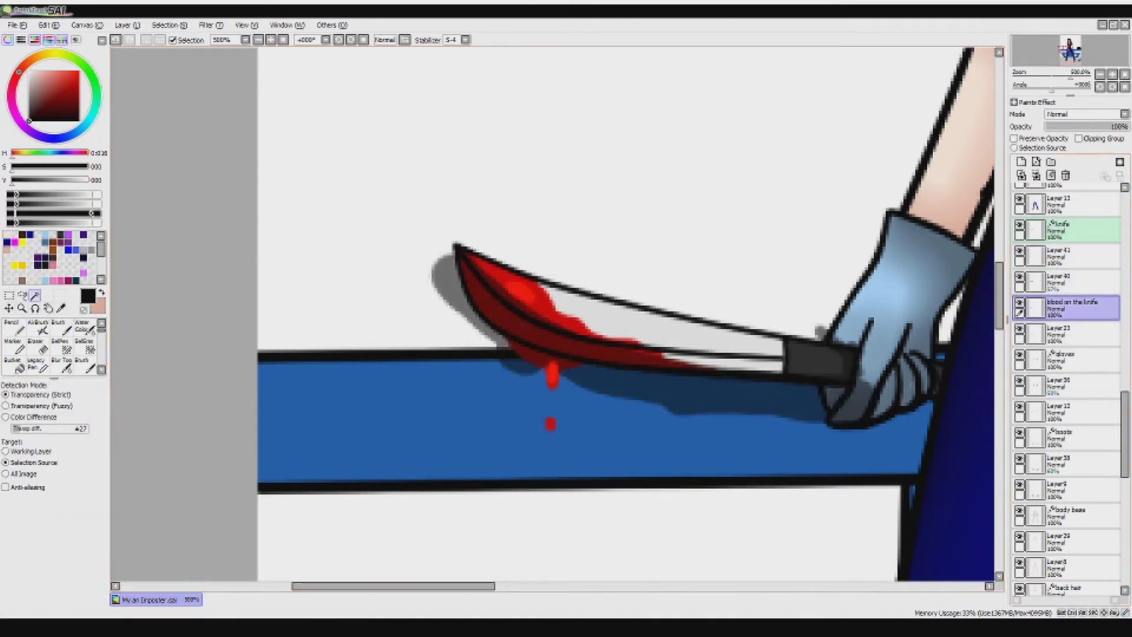
{"action": "left_click", "coordinate": [590, 345]}
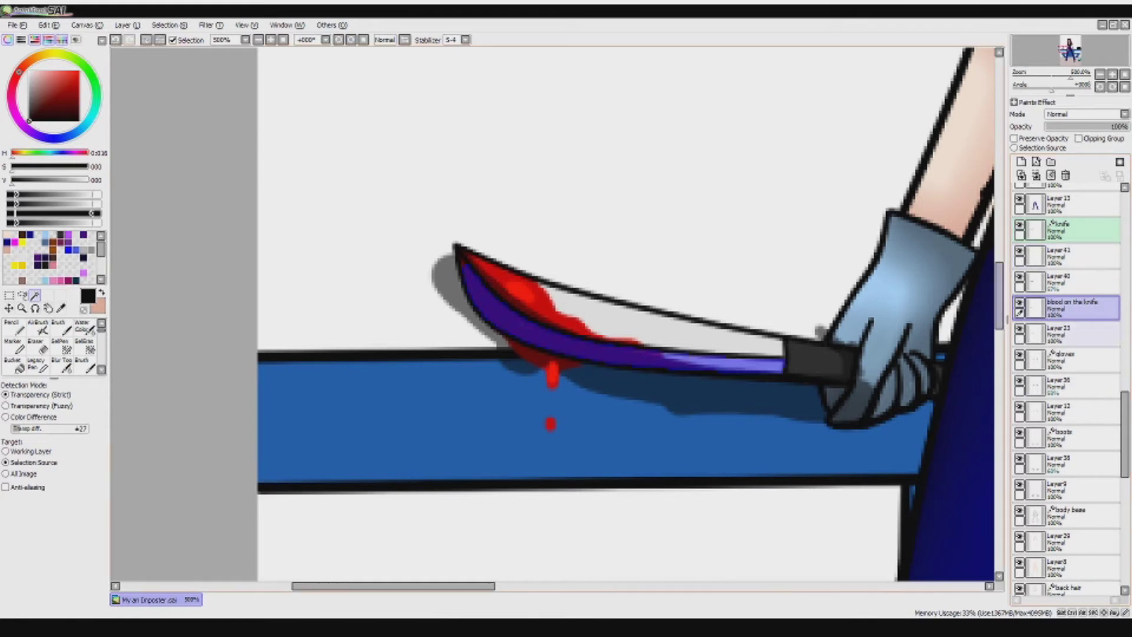
{"action": "left_click", "coordinate": [619, 318]}
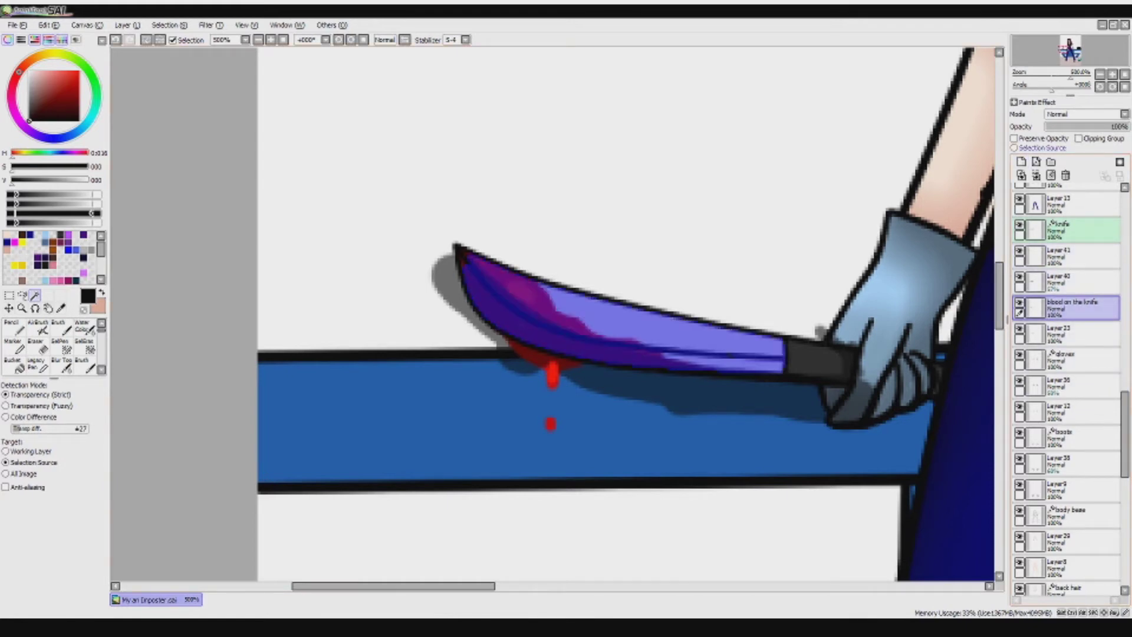
{"action": "left_click", "coordinate": [1074, 255]}
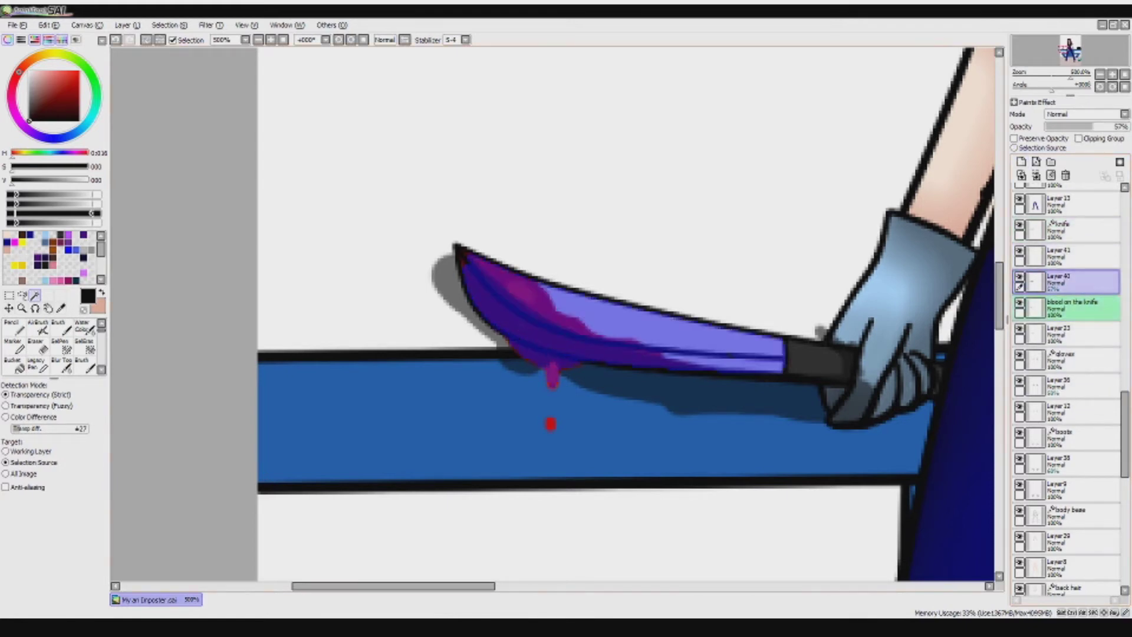
{"action": "left_click", "coordinate": [1073, 281]}
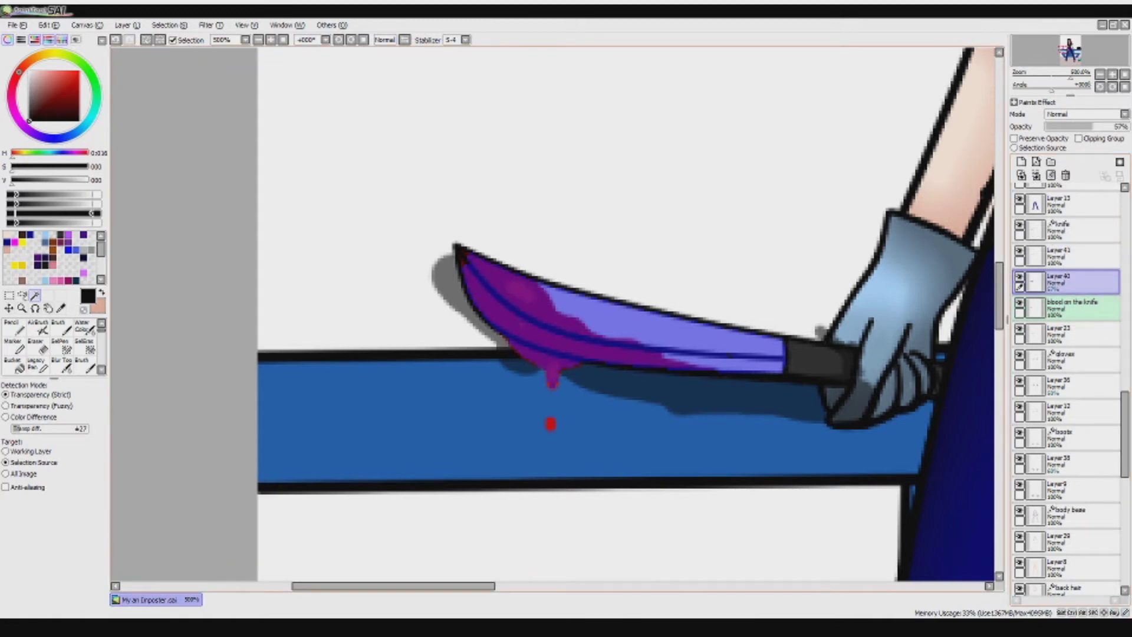
{"action": "key", "text": "ctrl+d"}
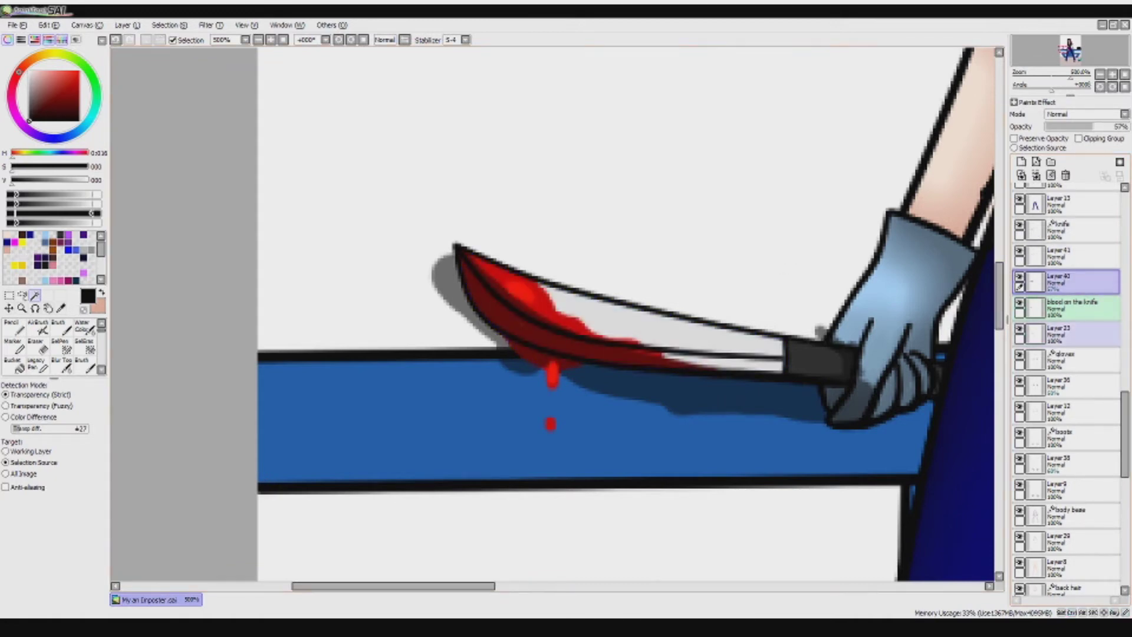
{"action": "left_click", "coordinate": [1074, 230]}
{"action": "left_click", "coordinate": [1015, 147]}
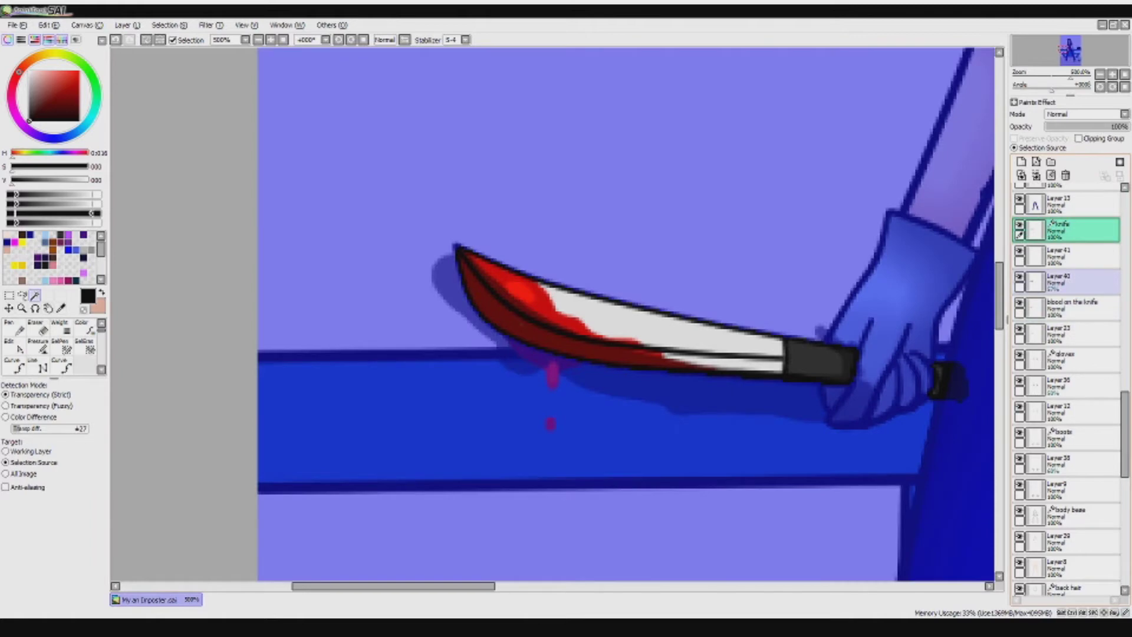
{"action": "key", "text": "ctrl+d"}
- Blur the knife shading on Layer 40 at 70% opacity and erase what falls outside the knife's outline
{"action": "left_click", "coordinate": [1073, 282]}
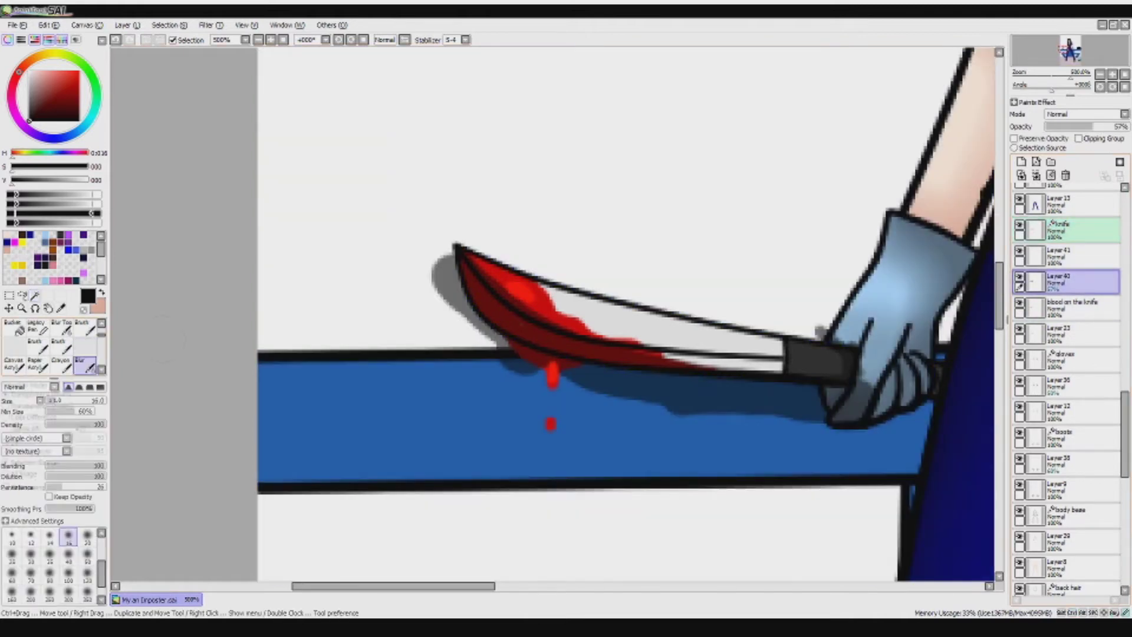
{"action": "mouse_move", "coordinate": [840, 370]}
{"action": "left_mouse_down"}
{"action": "mouse_move", "coordinate": [460, 256]}
{"action": "mouse_move", "coordinate": [596, 386]}
{"action": "mouse_move", "coordinate": [861, 383]}
{"action": "left_mouse_up"}
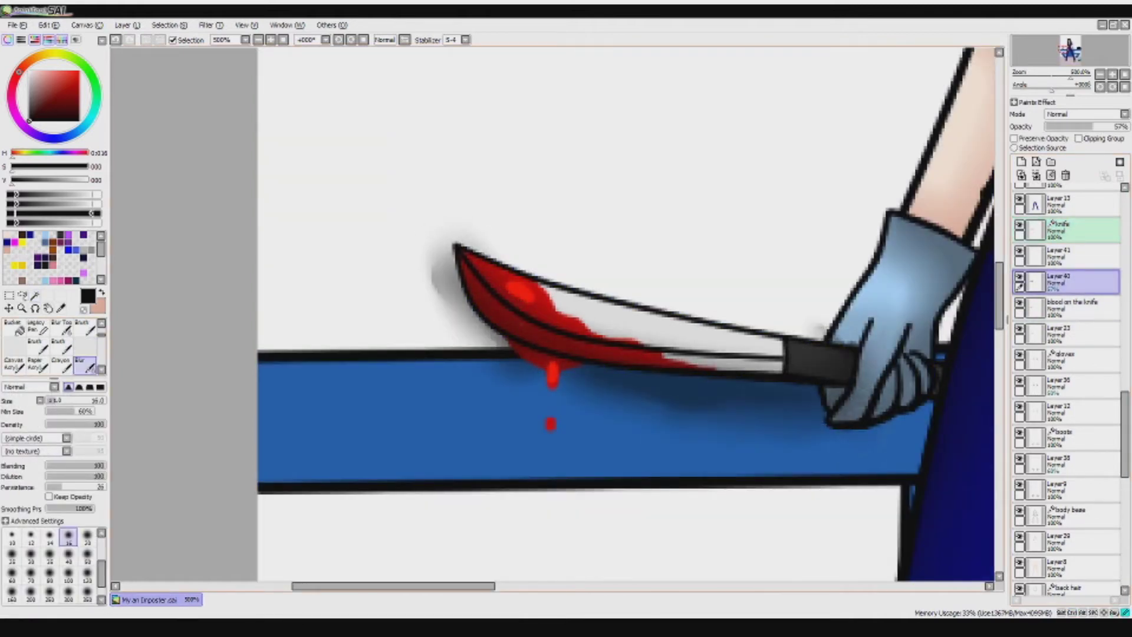
{"action": "mouse_move", "coordinate": [472, 342]}
{"action": "left_mouse_down"}
{"action": "mouse_move", "coordinate": [448, 259]}
{"action": "mouse_move", "coordinate": [813, 389]}
{"action": "mouse_move", "coordinate": [454, 253]}
{"action": "left_mouse_up"}
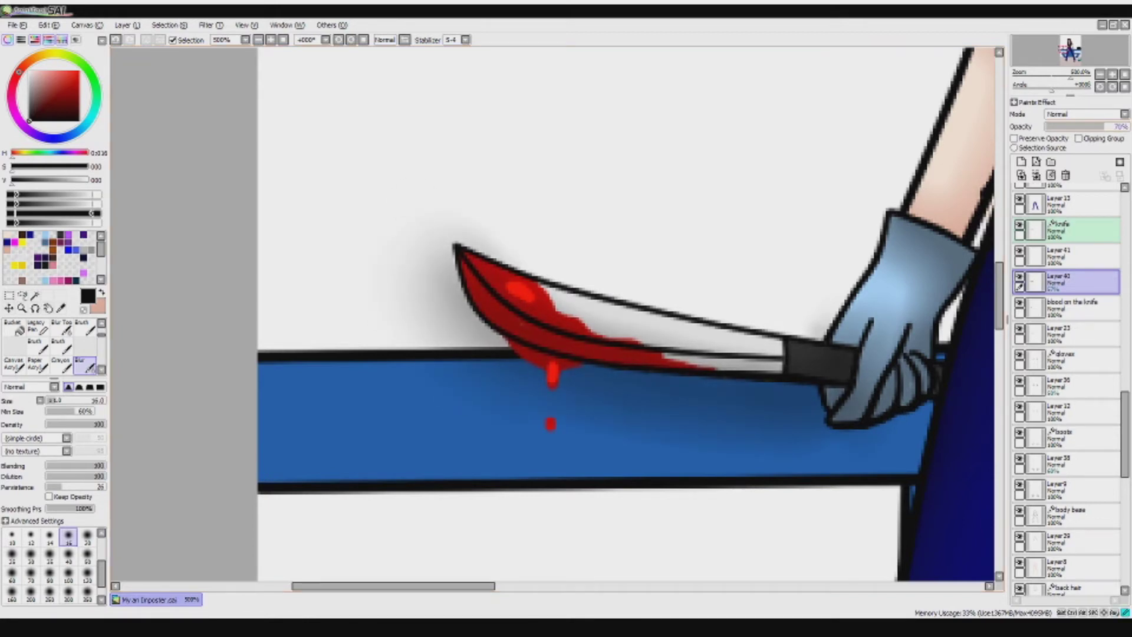
{"action": "key", "text": "w"}
{"action": "key", "text": "Delete"}
- Add a layer above "blood on the knife" at 70% opacity and paint a blurred black shadow across the blood near the drip
{"action": "left_click", "coordinate": [1074, 307]}
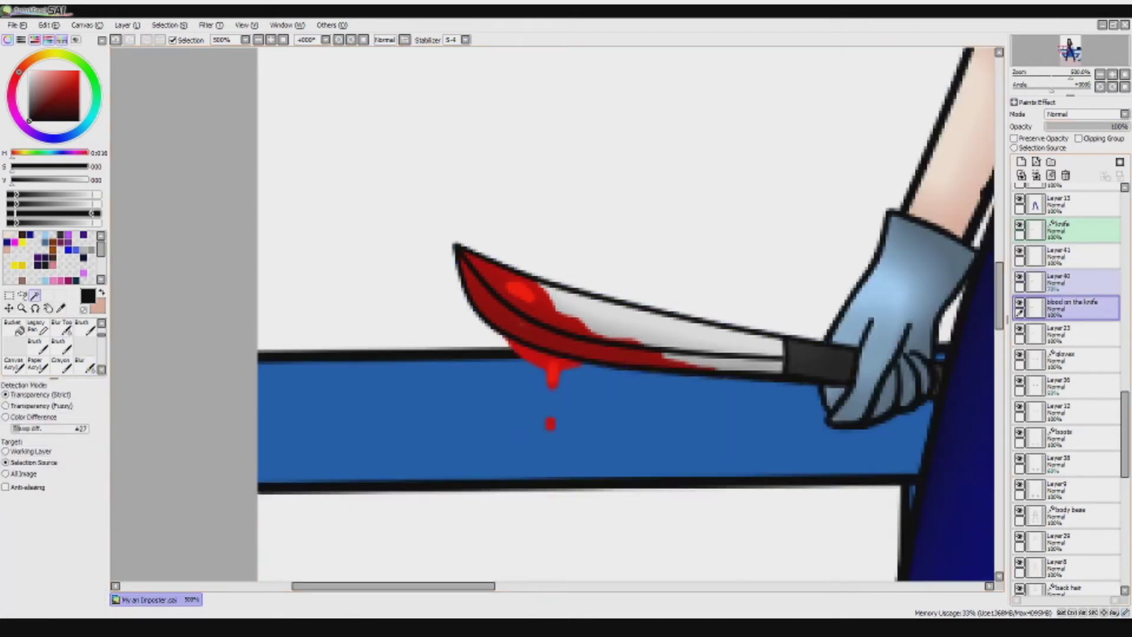
{"action": "left_click", "coordinate": [1022, 162]}
{"action": "left_click", "coordinate": [59, 328]}
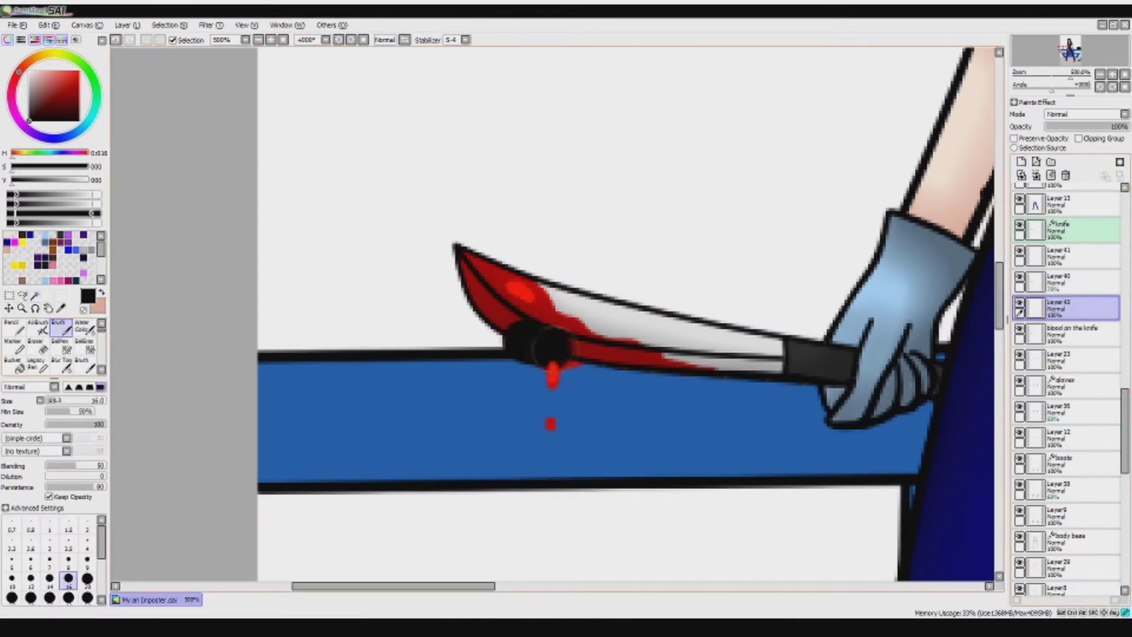
{"action": "left_click_drag", "start_coordinate": [530, 336], "coordinate": [578, 360]}
{"action": "left_click_drag", "start_coordinate": [1121, 126], "coordinate": [1104, 126]}
{"action": "scroll", "coordinate": [59, 347], "scroll_direction": "down", "scroll_amount": 2}
{"action": "left_click", "coordinate": [85, 347]}
{"action": "left_click_drag", "start_coordinate": [537, 331], "coordinate": [478, 341]}
- Trim the Layer 40 shading to the blood, using the "blood on the knife" layer as selection source
{"action": "left_click", "coordinate": [35, 295]}
{"action": "left_click", "coordinate": [1079, 333]}
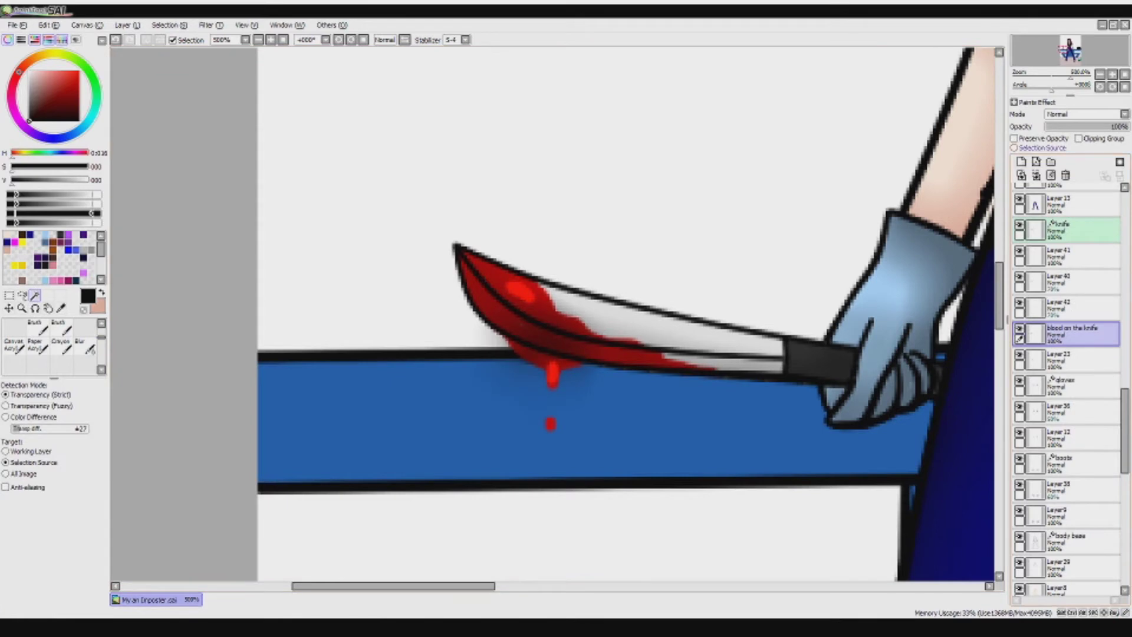
{"action": "left_click", "coordinate": [1015, 148]}
{"action": "left_click", "coordinate": [1079, 282]}
{"action": "left_click", "coordinate": [590, 177]}
{"action": "key", "text": "ctrl+d"}
{"action": "scroll", "coordinate": [555, 313], "scroll_direction": "down", "scroll_amount": 2}
{"action": "scroll", "coordinate": [554, 312], "scroll_direction": "up", "scroll_amount": 3}
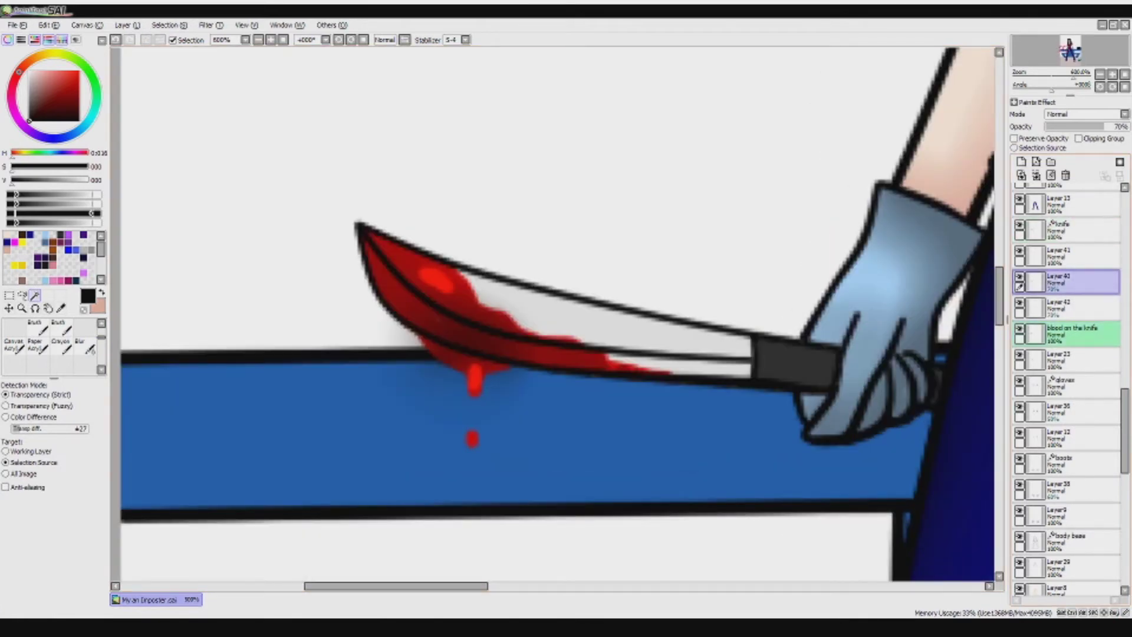
{"action": "key", "text": "ctrl+z"}
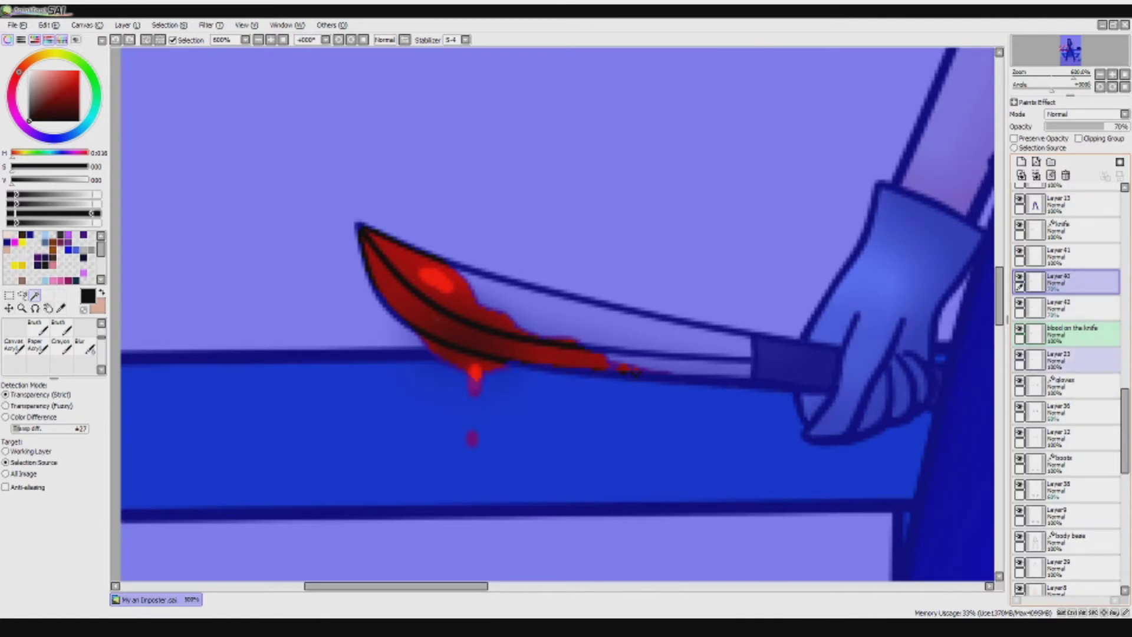
{"action": "key", "text": "ctrl+d"}
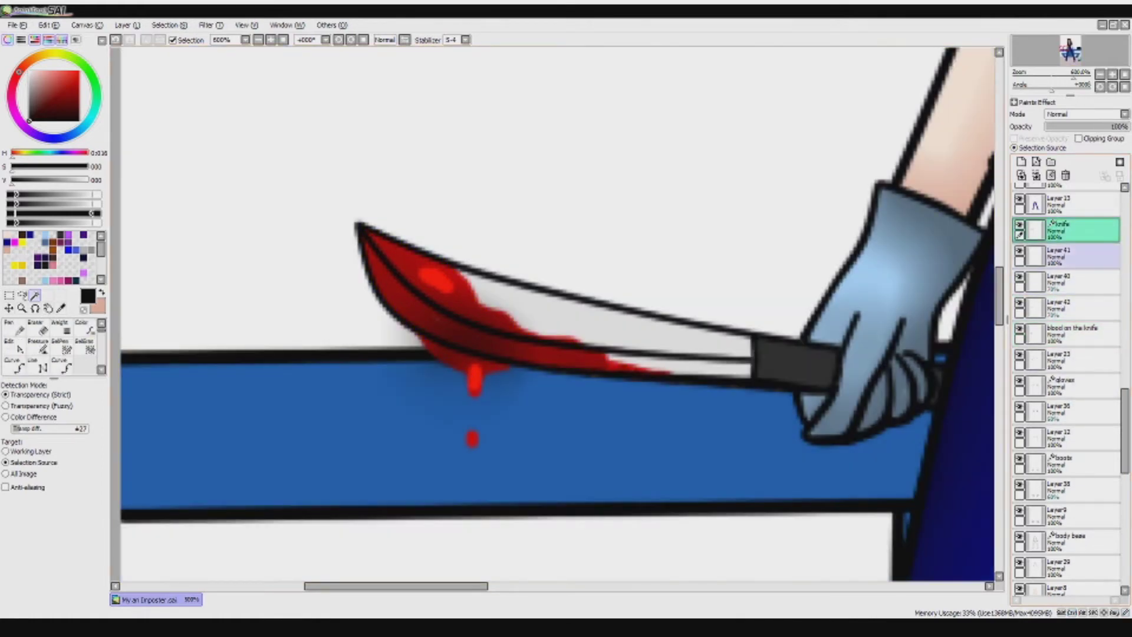
- Try to trim the remaining knife shading on Layers 40 and 42, using the knife layer as selection source
{"action": "left_click", "coordinate": [589, 312]}
{"action": "key", "text": "ctrl+d"}
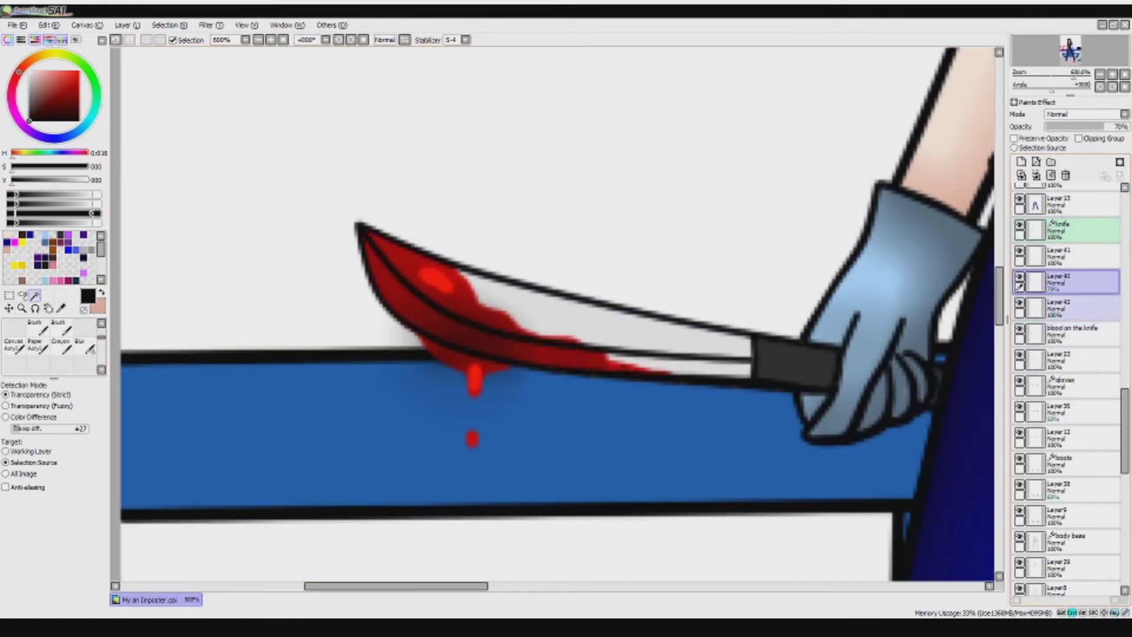
{"action": "key", "text": "ctrl+t"}
{"action": "left_click", "coordinate": [1067, 308]}
- Add a layer above Layer 7 and paint black shadow over the table behind the knife, gloves and legs with a size 50 brush
{"action": "scroll", "coordinate": [558, 318], "scroll_direction": "down", "scroll_amount": 5}
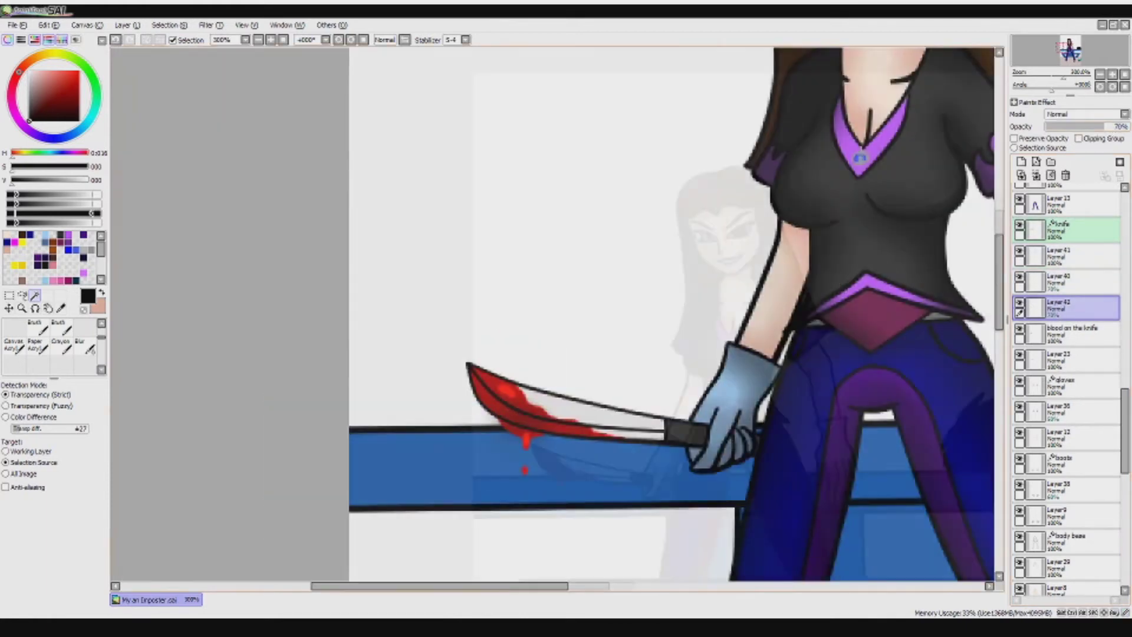
{"action": "scroll", "coordinate": [1068, 383], "scroll_direction": "down", "scroll_amount": 3}
{"action": "key", "text": "ctrl+shift+n"}
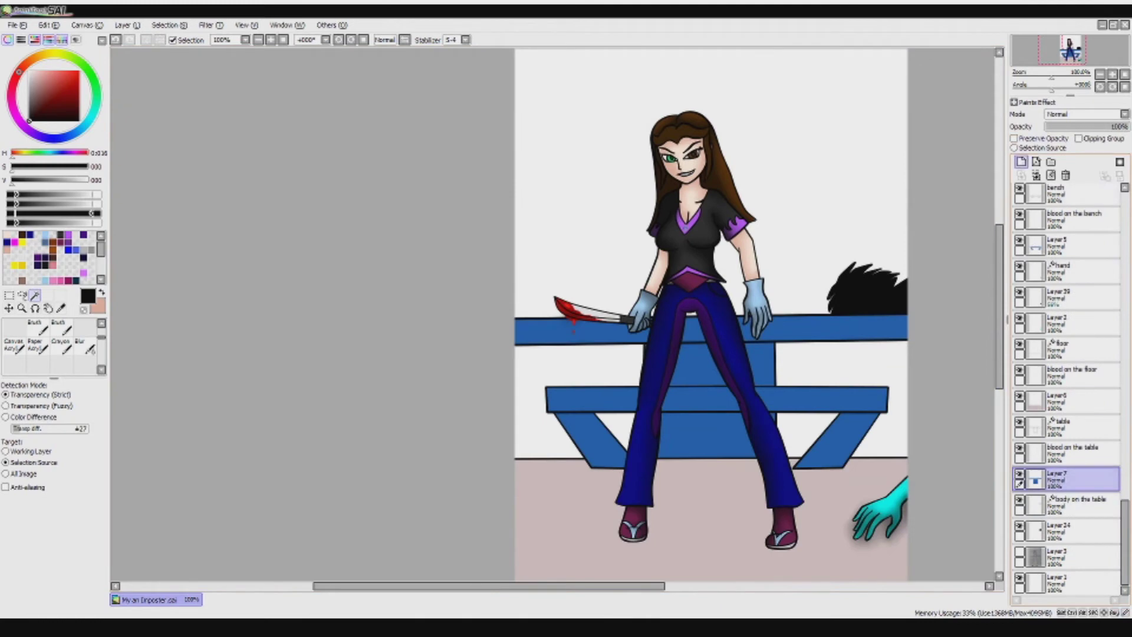
{"action": "scroll", "coordinate": [879, 427], "scroll_direction": "up", "scroll_amount": 2}
{"action": "key", "text": "b"}
{"action": "left_click", "coordinate": [87, 598]}
{"action": "left_click_drag", "start_coordinate": [230, 189], "coordinate": [354, 212]}
{"action": "key", "text": "ctrl+z"}
{"action": "left_click_drag", "start_coordinate": [233, 195], "coordinate": [389, 295]}
{"action": "mouse_move", "coordinate": [557, 227]}
{"action": "left_mouse_down"}
{"action": "mouse_move", "coordinate": [601, 270]}
{"action": "mouse_move", "coordinate": [368, 335]}
{"action": "mouse_move", "coordinate": [626, 467]}
{"action": "mouse_move", "coordinate": [658, 323]}
{"action": "mouse_move", "coordinate": [749, 282]}
{"action": "mouse_move", "coordinate": [933, 268]}
{"action": "mouse_move", "coordinate": [630, 282]}
{"action": "mouse_move", "coordinate": [667, 292]}
{"action": "left_mouse_up"}
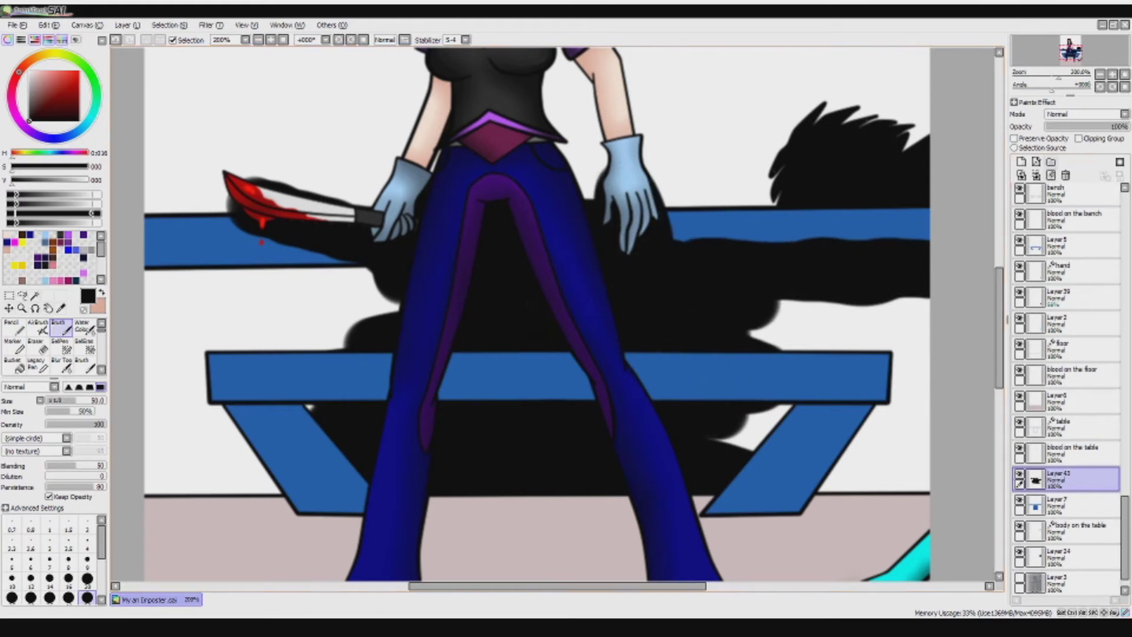
- Set Layer 43 to 70% opacity and soften the table shadow with the size 40 Blur brush
{"action": "left_click_drag", "start_coordinate": [1123, 126], "coordinate": [1102, 126]}
{"action": "scroll", "coordinate": [54, 348], "scroll_direction": "down", "scroll_amount": 2}
{"action": "left_click", "coordinate": [84, 347]}
{"action": "mouse_move", "coordinate": [366, 189]}
{"action": "left_mouse_down"}
{"action": "mouse_move", "coordinate": [202, 152]}
{"action": "mouse_move", "coordinate": [390, 268]}
{"action": "mouse_move", "coordinate": [525, 483]}
{"action": "mouse_move", "coordinate": [908, 248]}
{"action": "mouse_move", "coordinate": [592, 194]}
{"action": "mouse_move", "coordinate": [330, 248]}
{"action": "mouse_move", "coordinate": [708, 466]}
{"action": "mouse_move", "coordinate": [873, 283]}
{"action": "mouse_move", "coordinate": [808, 342]}
{"action": "left_mouse_up"}
{"action": "left_click_drag", "start_coordinate": [348, 295], "coordinate": [458, 217]}
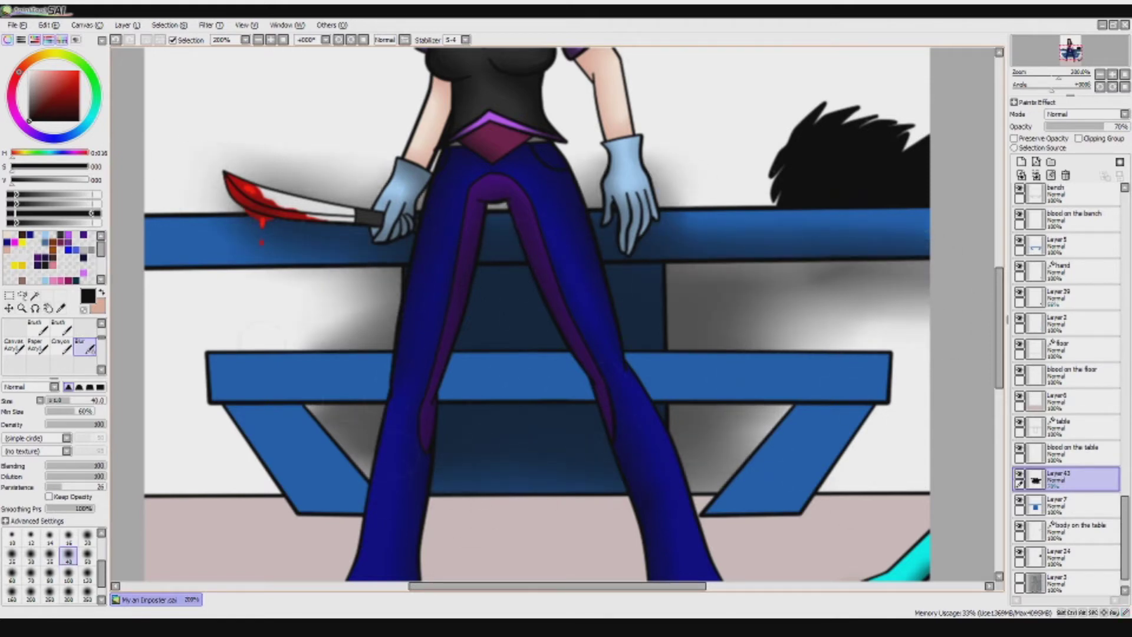
- Erase the shadow outside the table, using the table layer as selection source, and lower Layer 43's opacity to about 60%
{"action": "left_click", "coordinate": [34, 295]}
{"action": "left_click", "coordinate": [1074, 454]}
{"action": "left_click", "coordinate": [855, 353]}
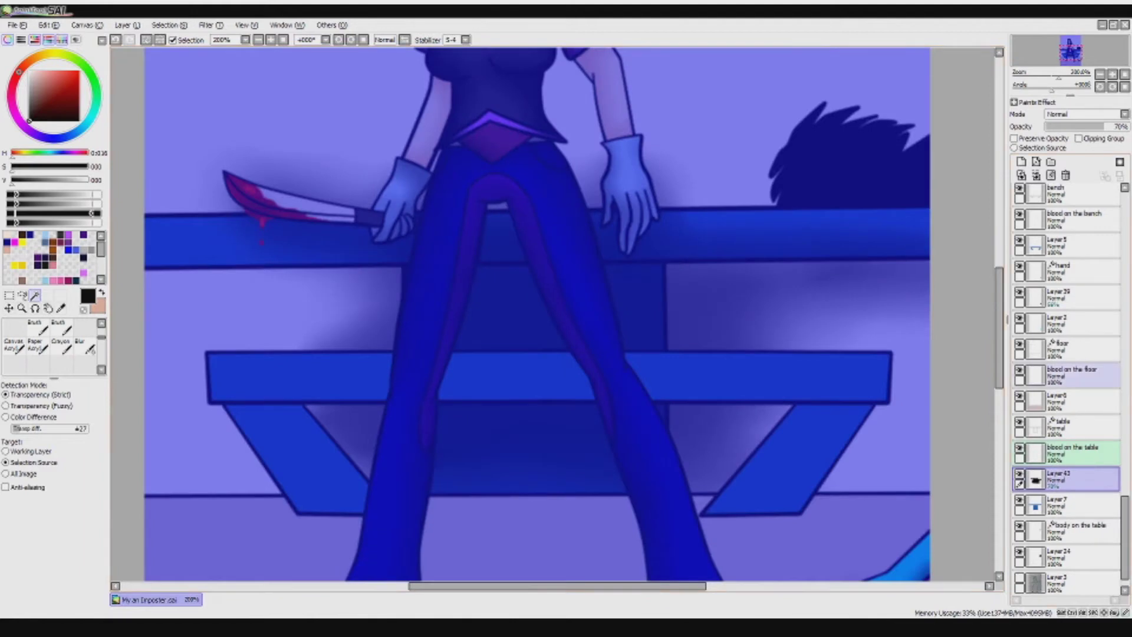
{"action": "key", "text": "ctrl+d"}
{"action": "left_click", "coordinate": [1073, 427]}
{"action": "left_click", "coordinate": [825, 306]}
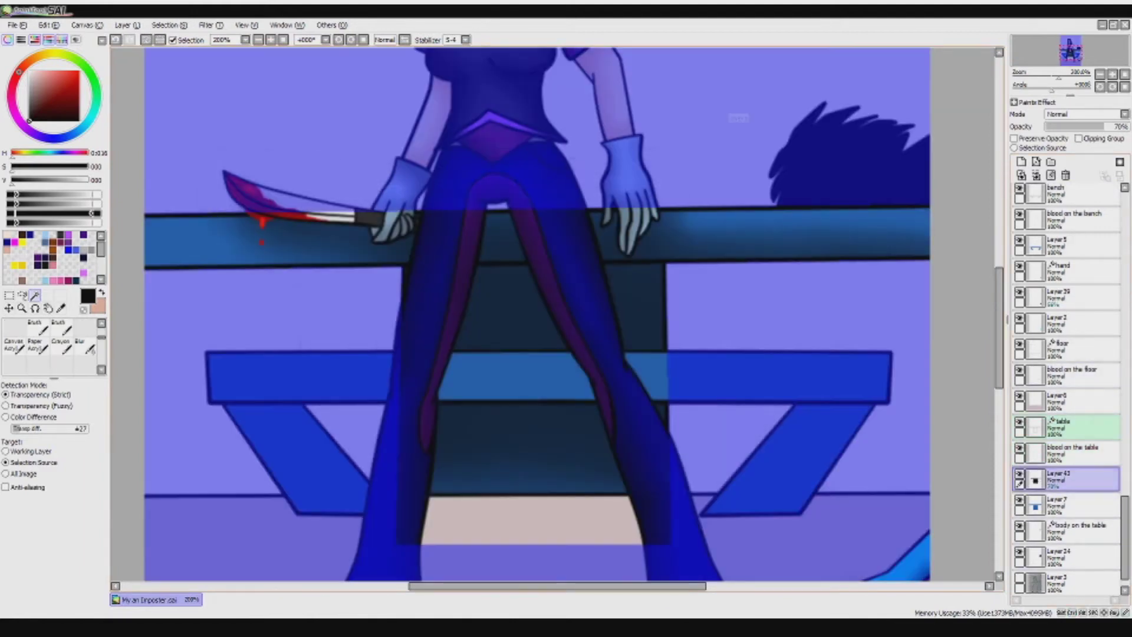
{"action": "key", "text": "ctrl+d"}
{"action": "key", "text": "minus"}
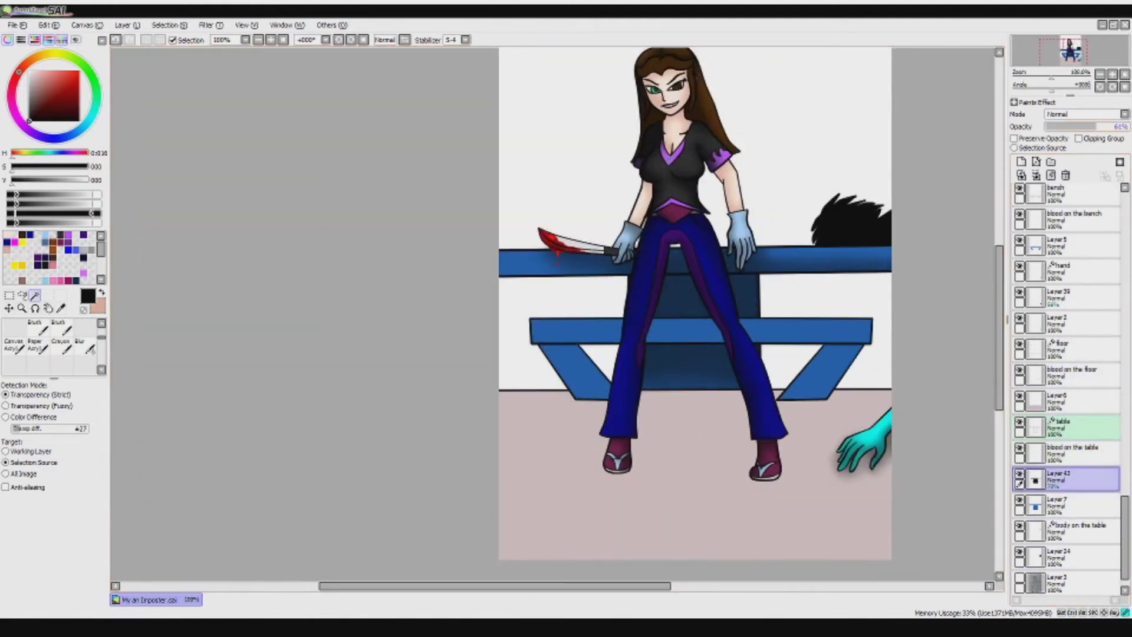
- Add a layer above Layer 5 and paint black shading along the bench's lower edge, blended with the size 40 Blur brush
{"action": "left_click", "coordinate": [1079, 245]}
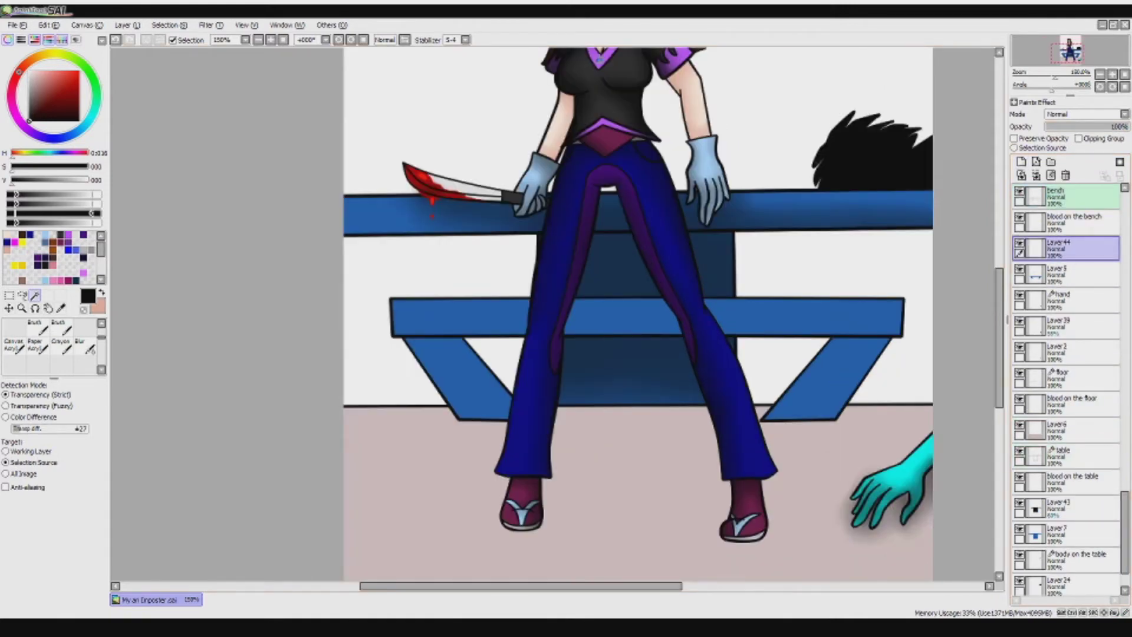
{"action": "key", "text": "b"}
{"action": "mouse_move", "coordinate": [837, 321]}
{"action": "left_mouse_down"}
{"action": "mouse_move", "coordinate": [786, 361]}
{"action": "mouse_move", "coordinate": [853, 331]}
{"action": "mouse_move", "coordinate": [905, 335]}
{"action": "mouse_move", "coordinate": [547, 342]}
{"action": "mouse_move", "coordinate": [496, 376]}
{"action": "mouse_move", "coordinate": [547, 414]}
{"action": "mouse_move", "coordinate": [475, 329]}
{"action": "mouse_move", "coordinate": [378, 336]}
{"action": "left_mouse_up"}
{"action": "key", "text": "n"}
{"action": "mouse_move", "coordinate": [902, 321]}
{"action": "left_mouse_down"}
{"action": "mouse_move", "coordinate": [578, 318]}
{"action": "mouse_move", "coordinate": [360, 336]}
{"action": "mouse_move", "coordinate": [566, 425]}
{"action": "mouse_move", "coordinate": [834, 341]}
{"action": "left_mouse_up"}
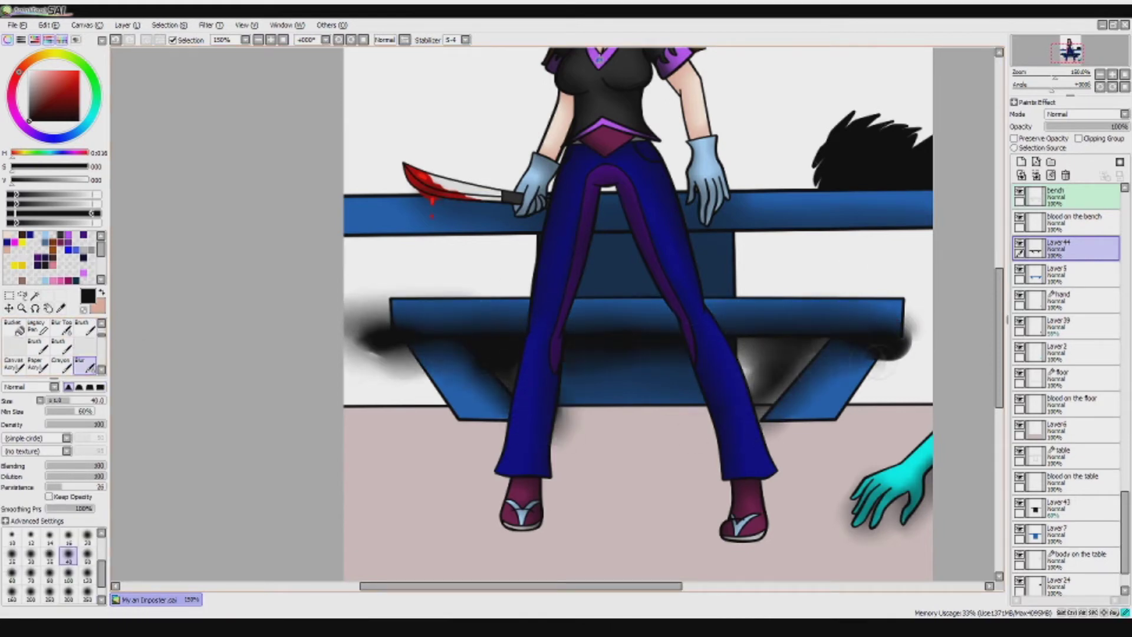
- Set Layer 44 to 60% opacity and erase the shading outside the bench, using the bench layer as selection source
{"action": "left_click_drag", "start_coordinate": [1125, 126], "coordinate": [1102, 127]}
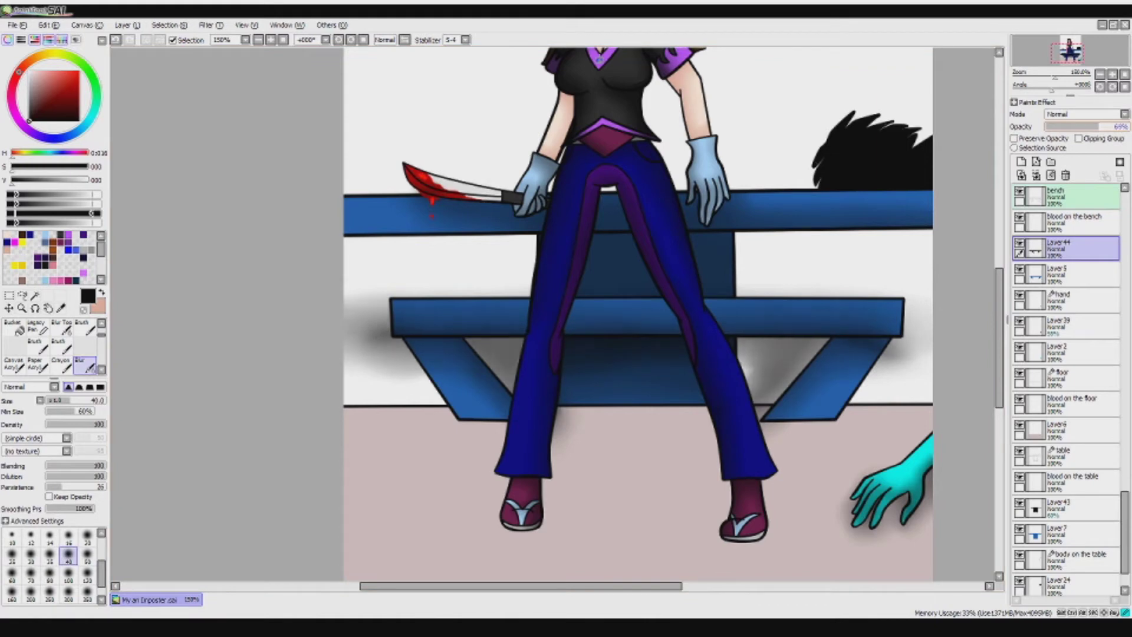
{"action": "key", "text": "ctrl+a"}
{"action": "key", "text": "Delete"}
{"action": "key", "text": "ctrl+d"}
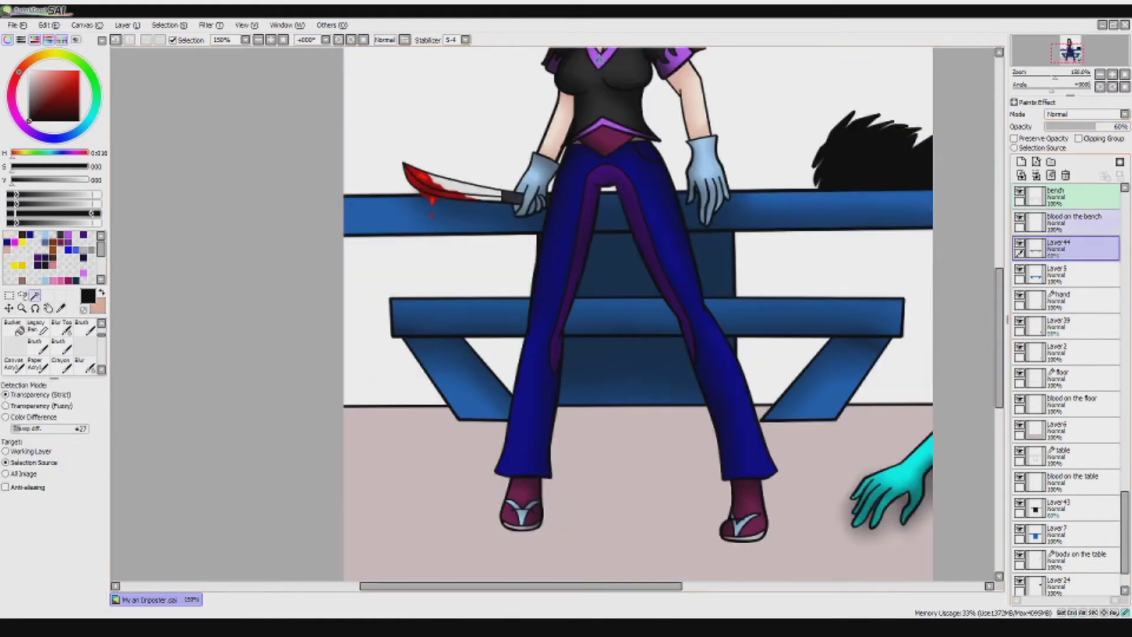
- Paint red blood along the bench seat's right upper edge with a size 9 brush and a thin size 1.5 drip on "blood on the bench"
{"action": "left_click", "coordinate": [1074, 221]}
{"action": "scroll", "coordinate": [415, 147], "scroll_direction": "up", "scroll_amount": 5}
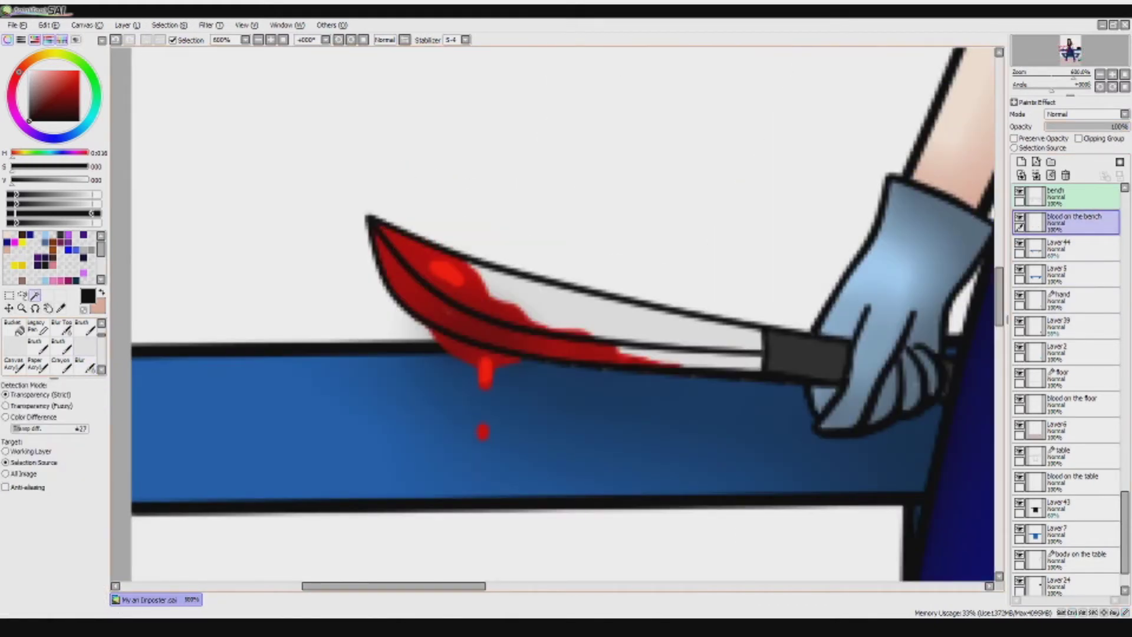
{"action": "scroll", "coordinate": [558, 312], "scroll_direction": "down", "scroll_amount": 4}
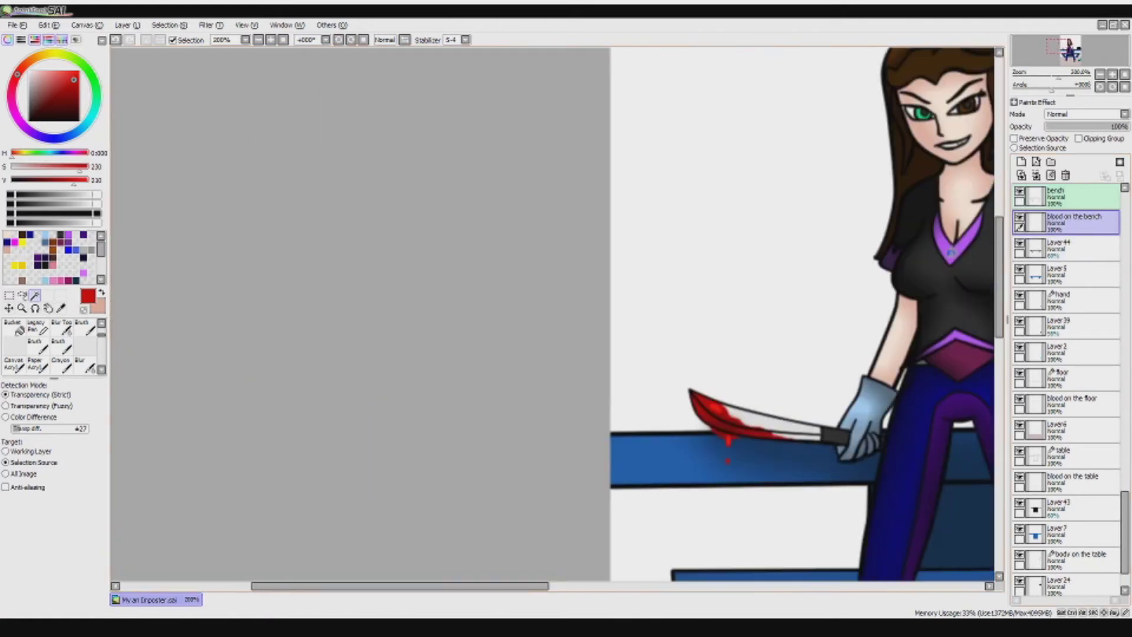
{"action": "scroll", "coordinate": [557, 312], "scroll_direction": "right", "scroll_amount": 5}
{"action": "scroll", "coordinate": [750, 414], "scroll_direction": "down", "scroll_amount": 3}
{"action": "key", "text": "b"}
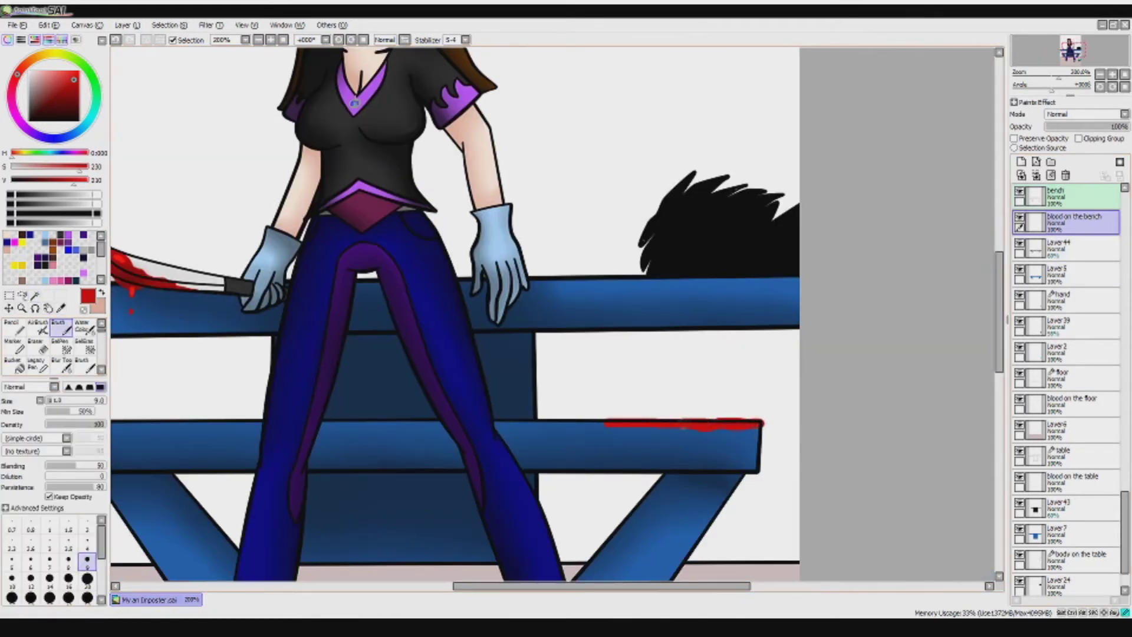
{"action": "left_click", "coordinate": [68, 524]}
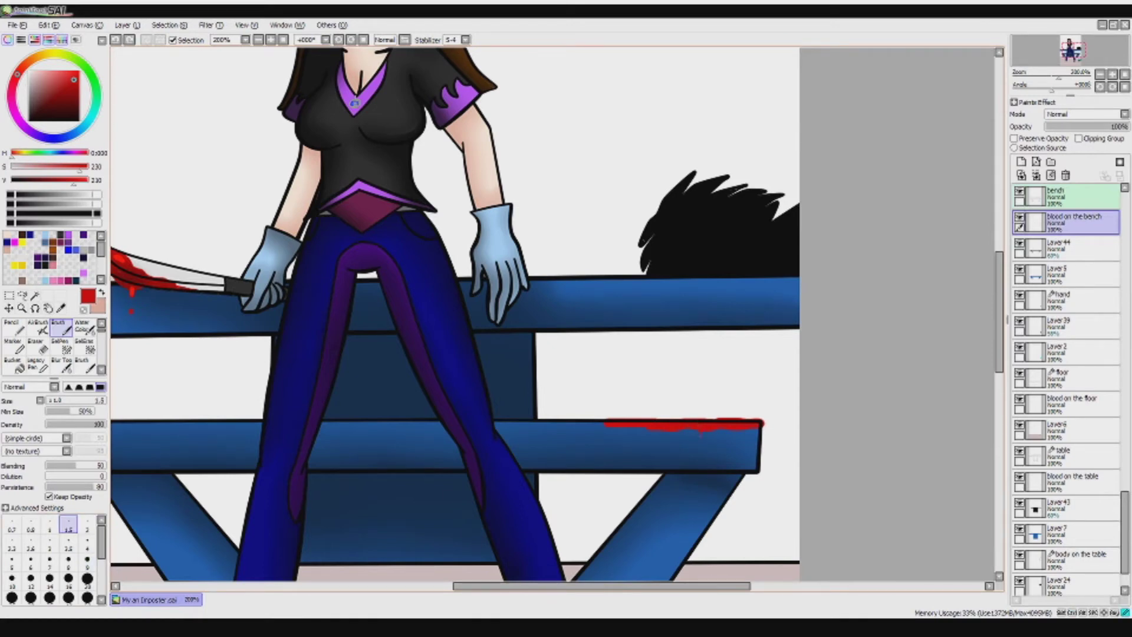
{"action": "scroll", "coordinate": [53, 348], "scroll_direction": "down", "scroll_amount": 2}
{"action": "scroll", "coordinate": [454, 312], "scroll_direction": "down", "scroll_amount": 1}
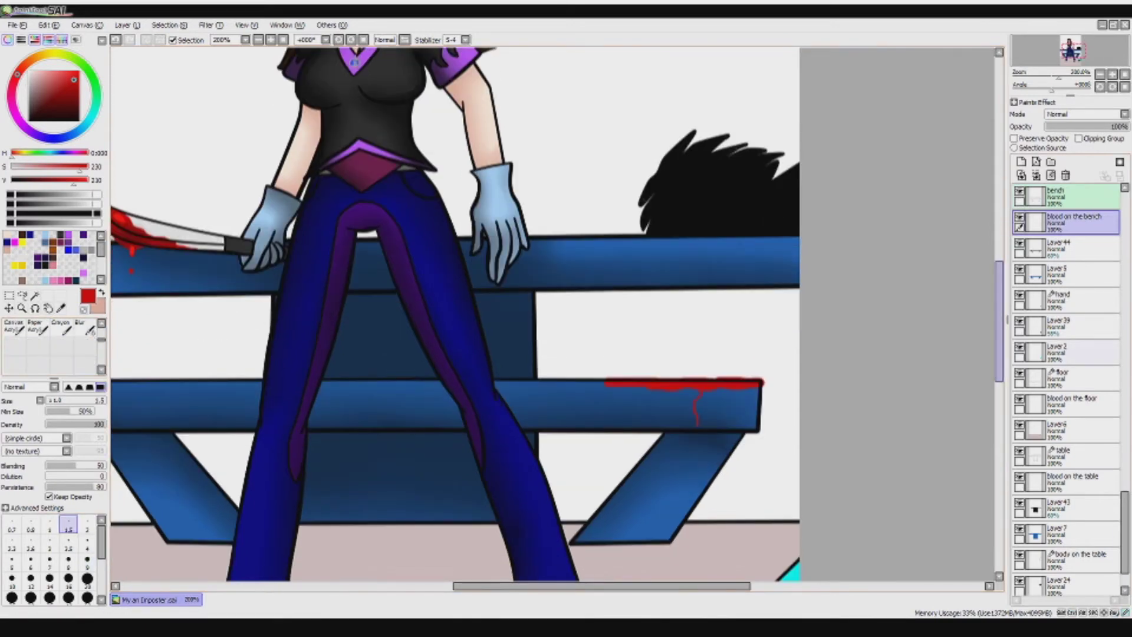
- Paint red blood along the tabletop's right edge with a size 14 brush and falling drops at size 6 on "blood on the table"
{"action": "left_click", "coordinate": [1073, 480]}
{"action": "scroll", "coordinate": [53, 348], "scroll_direction": "up", "scroll_amount": 2}
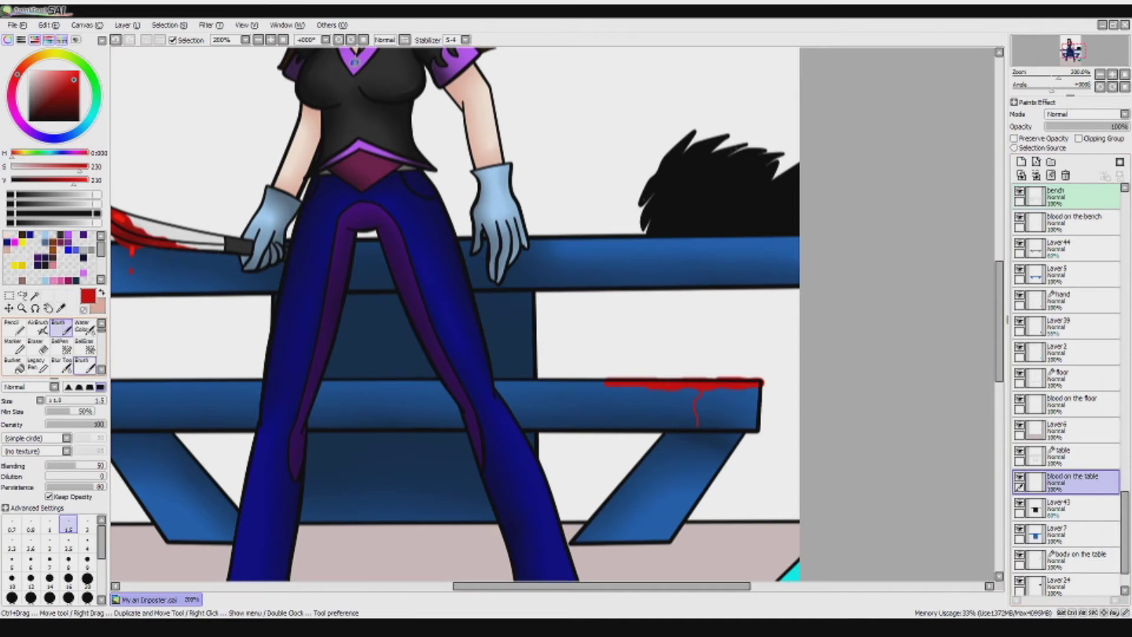
{"action": "left_click", "coordinate": [49, 579]}
{"action": "left_click_drag", "start_coordinate": [633, 237], "coordinate": [779, 236]}
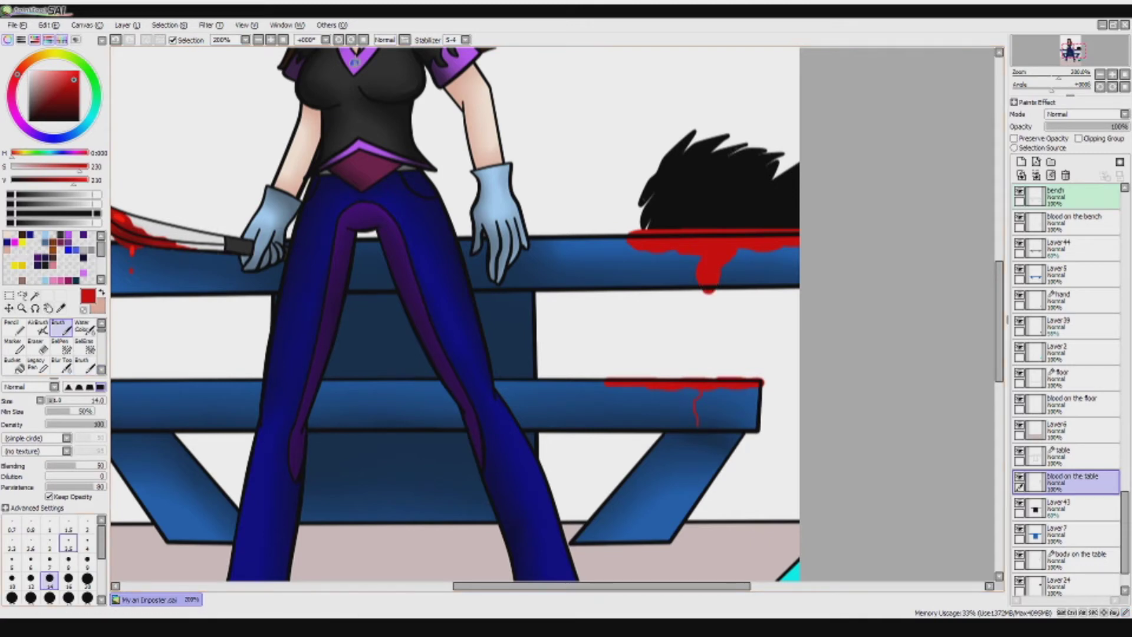
{"action": "left_click", "coordinate": [31, 559]}
{"action": "left_click", "coordinate": [704, 321]}
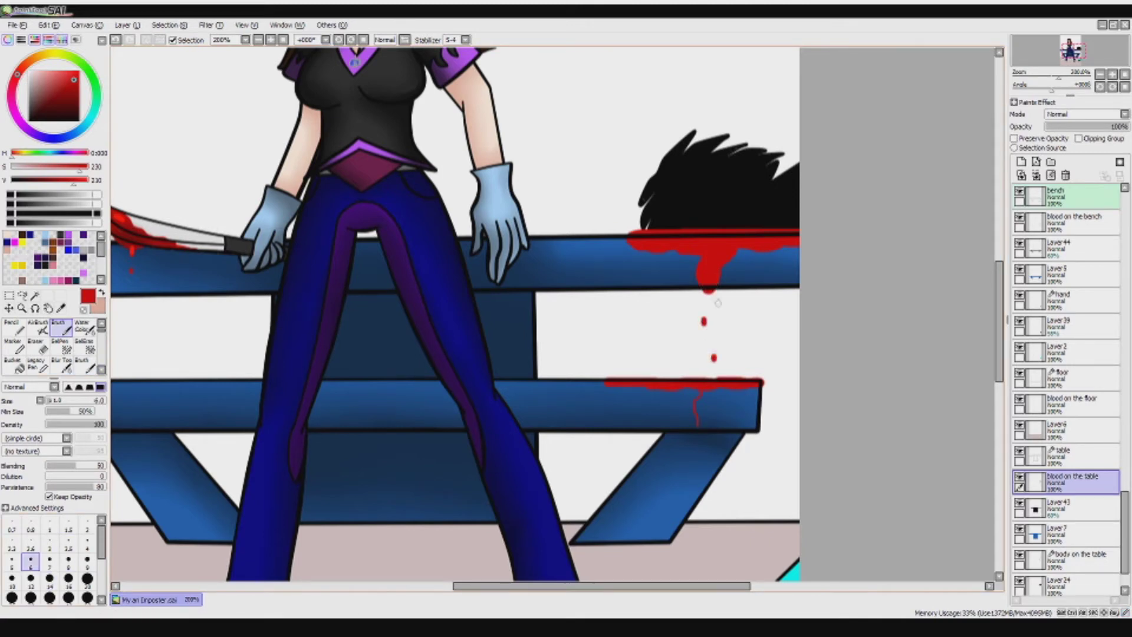
- Outline a wavy red blood pool around the cyan hand on "blood on the floor" and fill it using that layer as selection source
{"action": "scroll", "coordinate": [1079, 301], "scroll_direction": "down", "scroll_amount": 5}
{"action": "scroll", "coordinate": [1079, 336], "scroll_direction": "up", "scroll_amount": 2}
{"action": "scroll", "coordinate": [1070, 389], "scroll_direction": "up", "scroll_amount": 4}
{"action": "left_click", "coordinate": [1067, 496]}
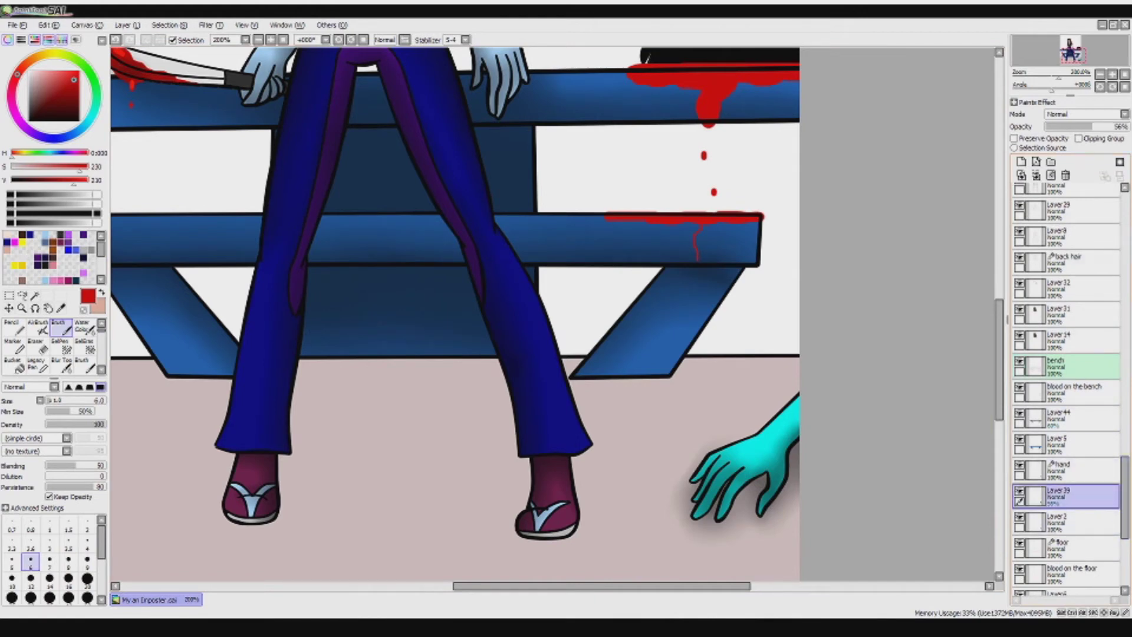
{"action": "left_click", "coordinate": [1070, 572]}
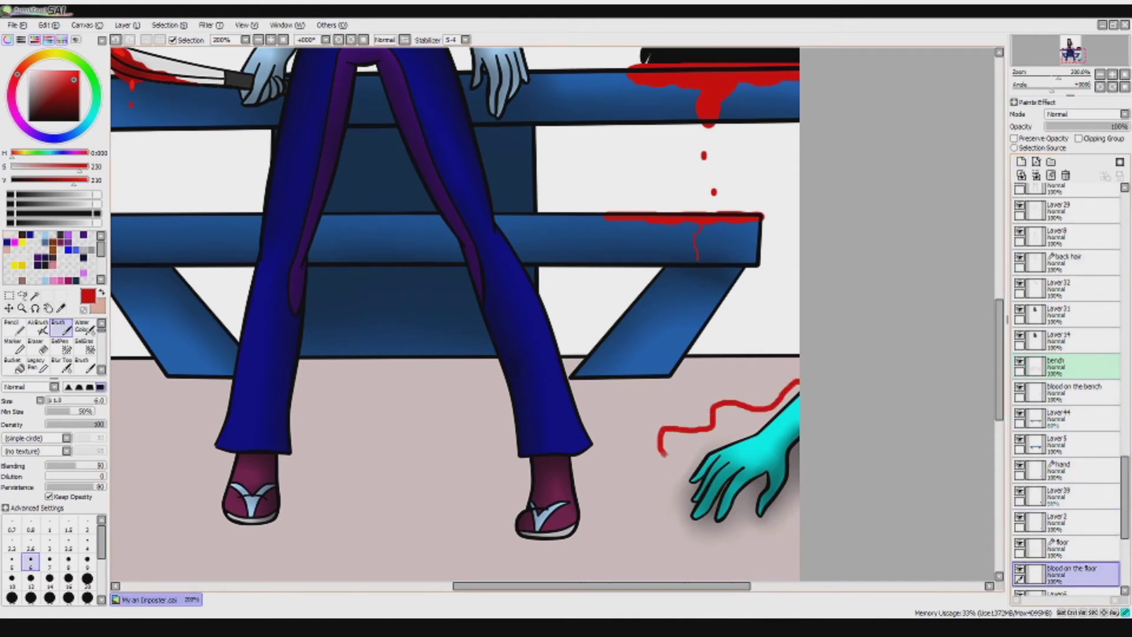
{"action": "key", "text": "w"}
{"action": "left_click", "coordinate": [1014, 147]}
{"action": "left_click", "coordinate": [737, 472]}
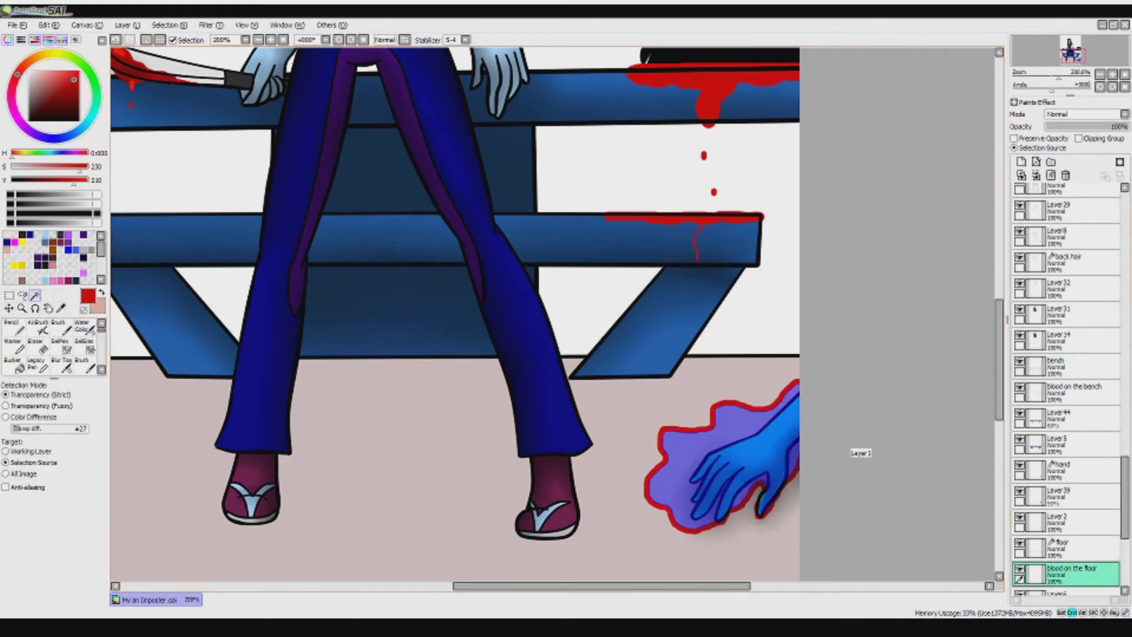
{"action": "key", "text": "ctrl+d"}
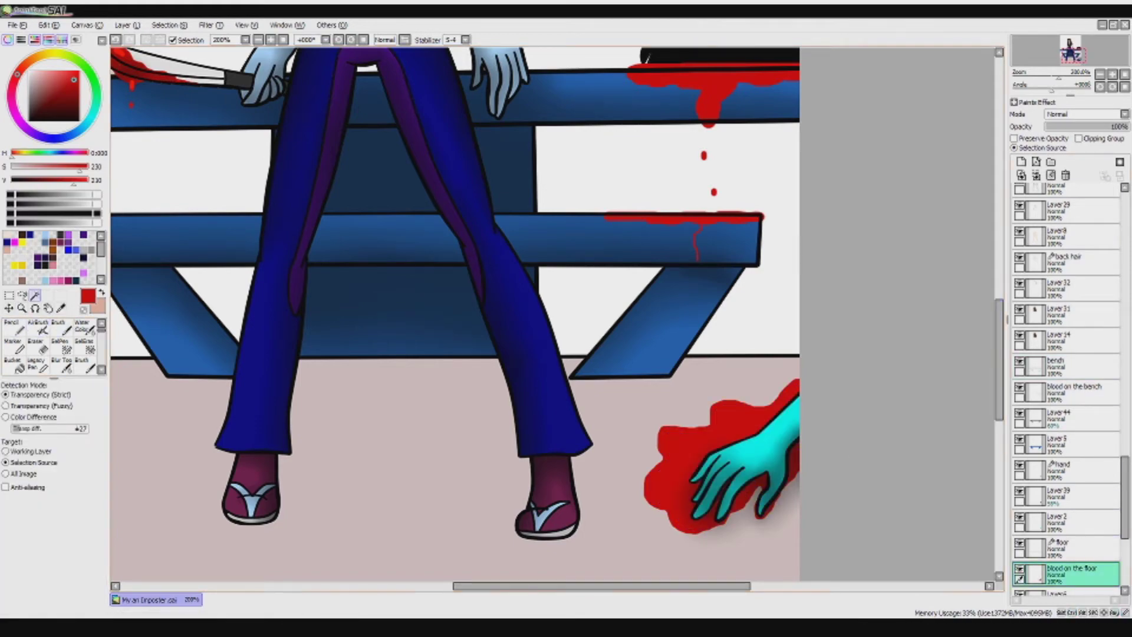
- Add a layer above "blood on the floor" and paint small bright red highlights on the blood pool with the size 6 brush
{"action": "scroll", "coordinate": [557, 319], "scroll_direction": "right", "scroll_amount": 3}
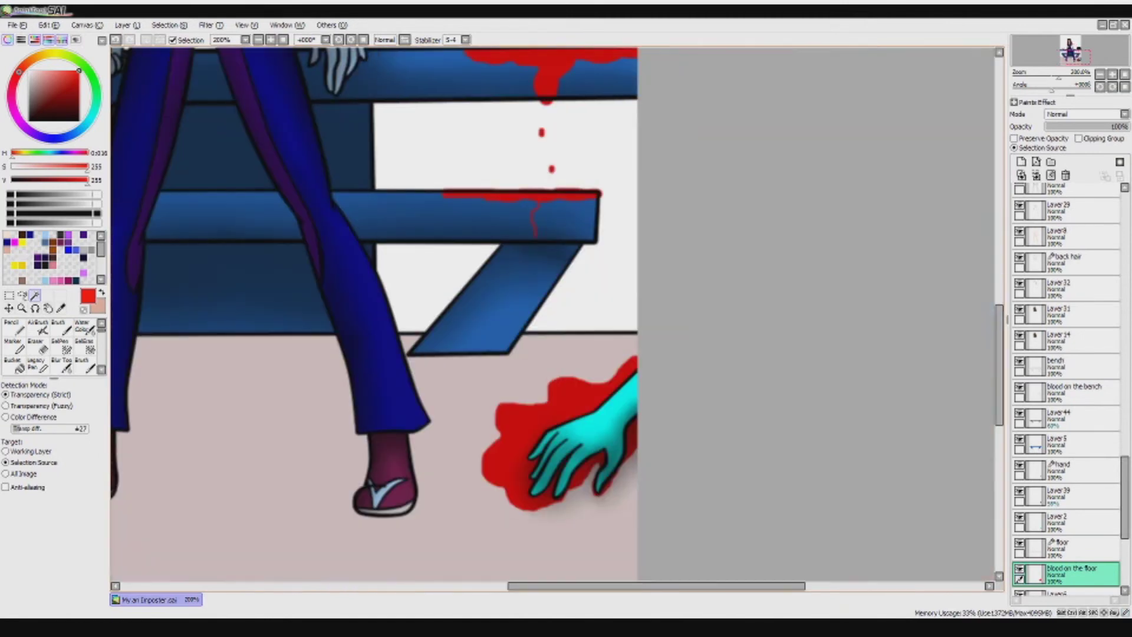
{"action": "scroll", "coordinate": [560, 421], "scroll_direction": "up", "scroll_amount": 2}
{"action": "left_click", "coordinate": [1022, 161]}
{"action": "left_click", "coordinate": [13, 347]}
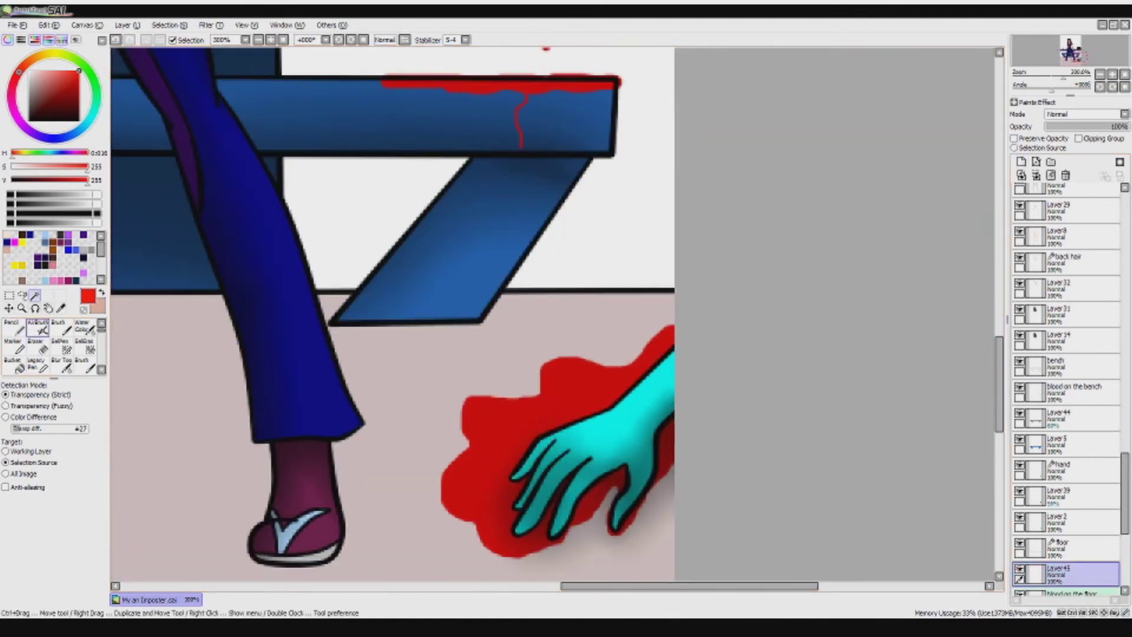
{"action": "key", "text": "b"}
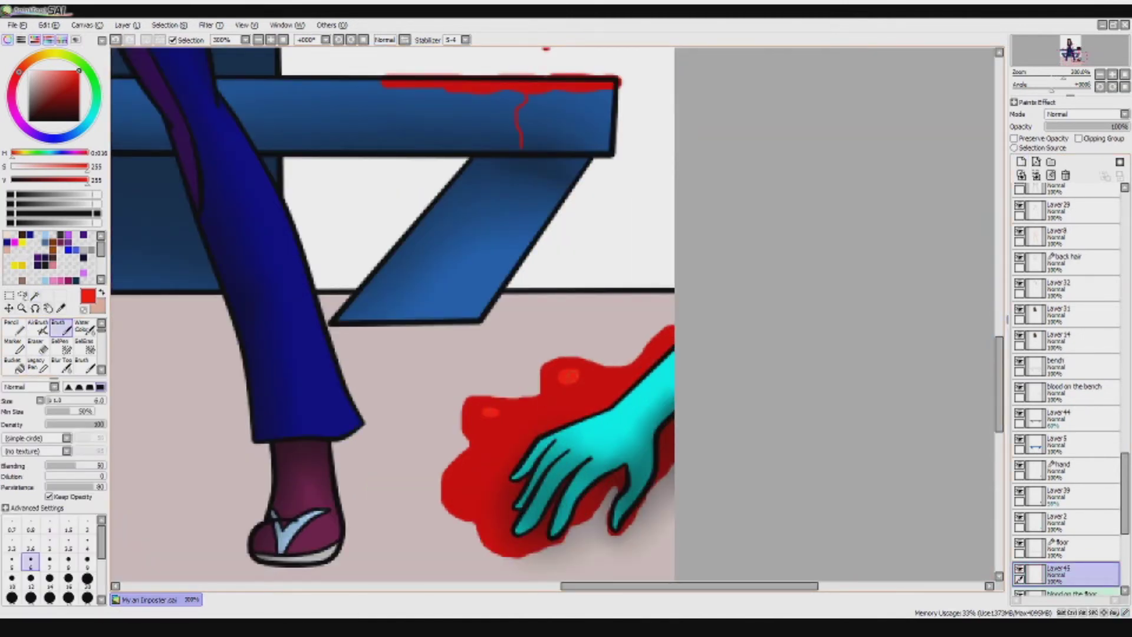
- Add a layer between the highlights and "blood on the floor" at 69% opacity and prepare a black size 9 brush for shading the pool
{"action": "scroll", "coordinate": [1067, 383], "scroll_direction": "down", "scroll_amount": 2}
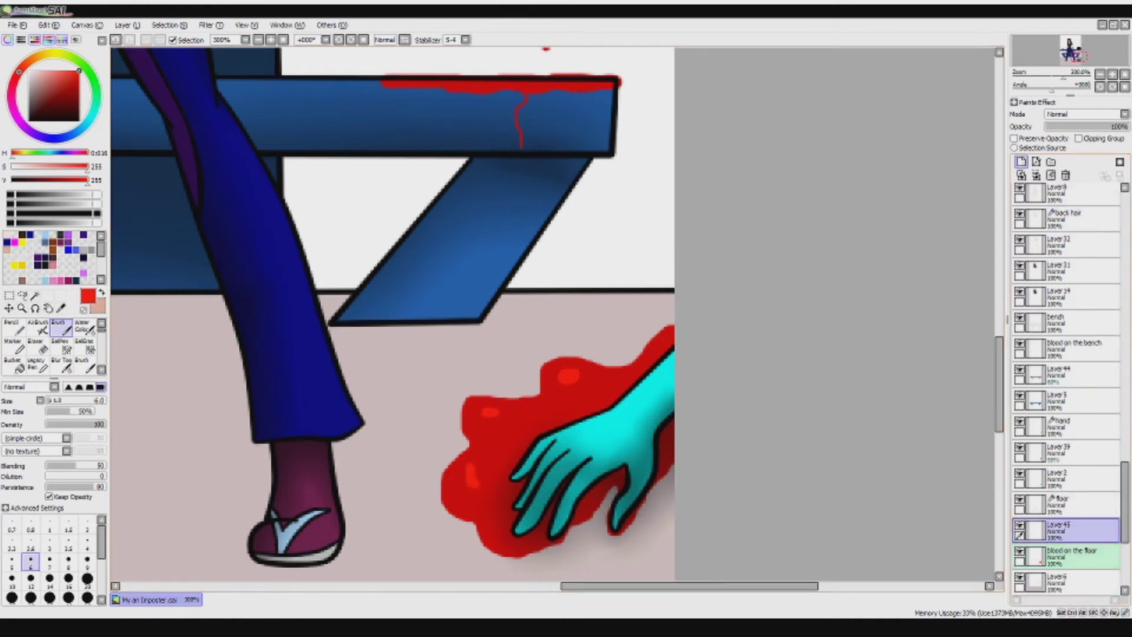
{"action": "left_click", "coordinate": [1021, 161]}
{"action": "left_click_drag", "start_coordinate": [1062, 530], "coordinate": [1061, 555]}
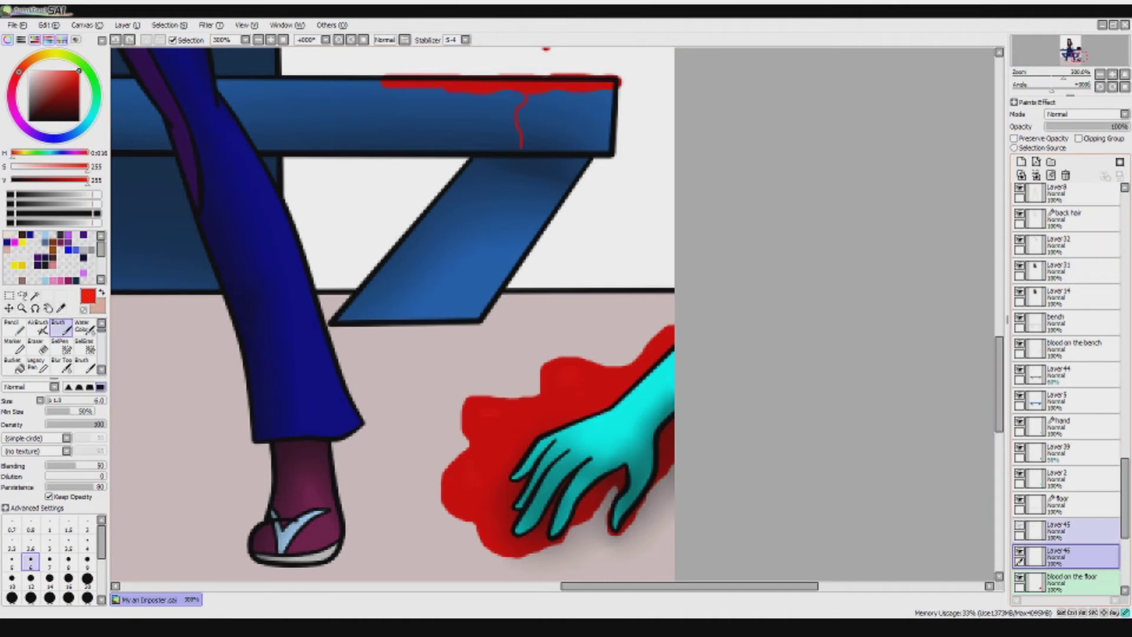
{"action": "key", "text": "alt+bracketright"}
{"action": "key", "text": "alt+bracketleft"}
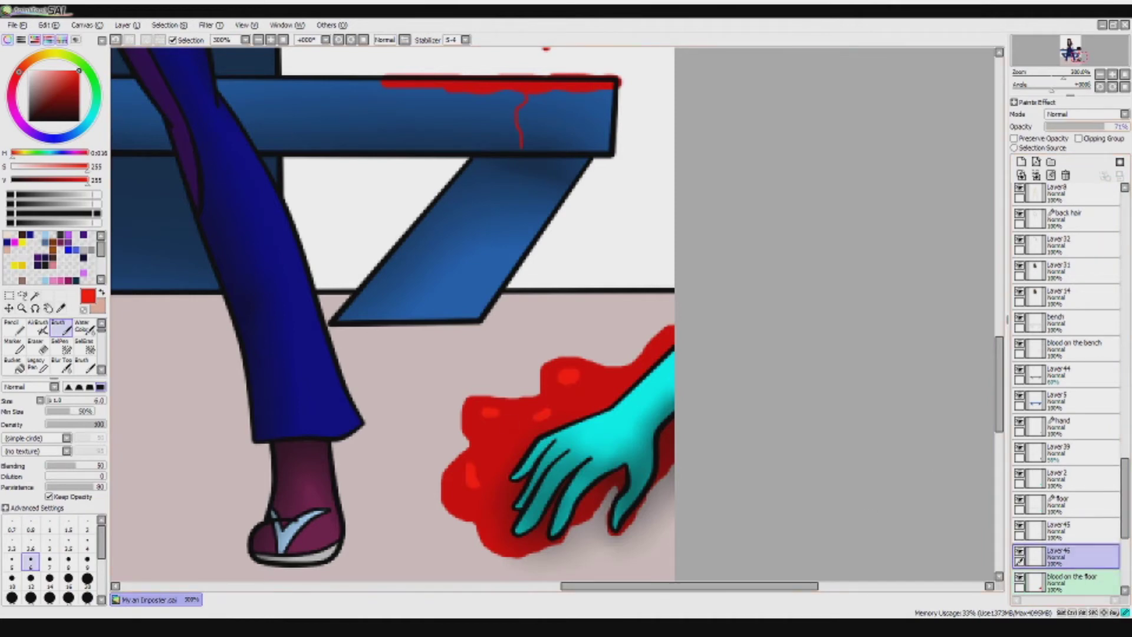
{"action": "left_click_drag", "start_coordinate": [80, 70], "coordinate": [30, 120]}
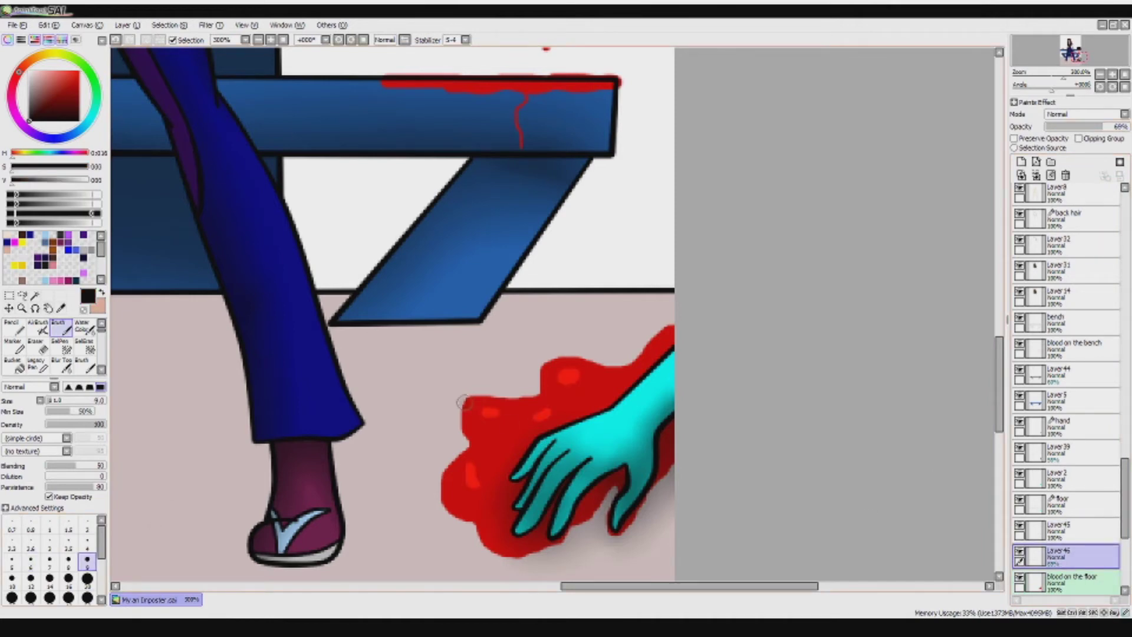
- Paint a black shadow along the left and lower edges of the floor blood puddle on Layer46 and blur it at size 16
{"action": "left_click_drag", "start_coordinate": [572, 534], "coordinate": [491, 553]}
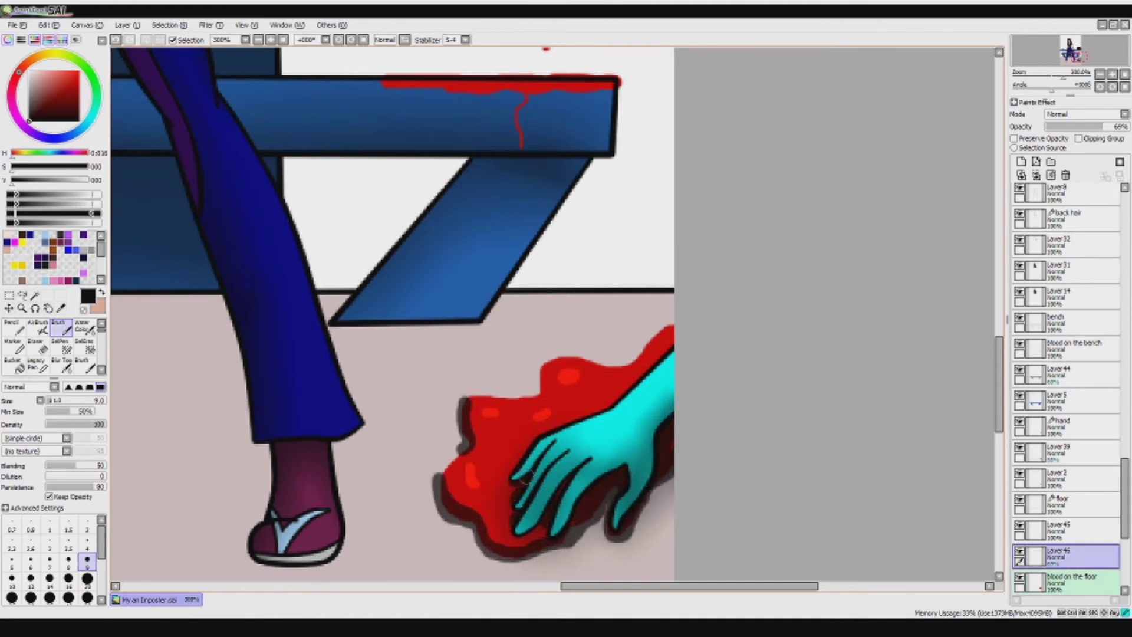
{"action": "key", "text": "b"}
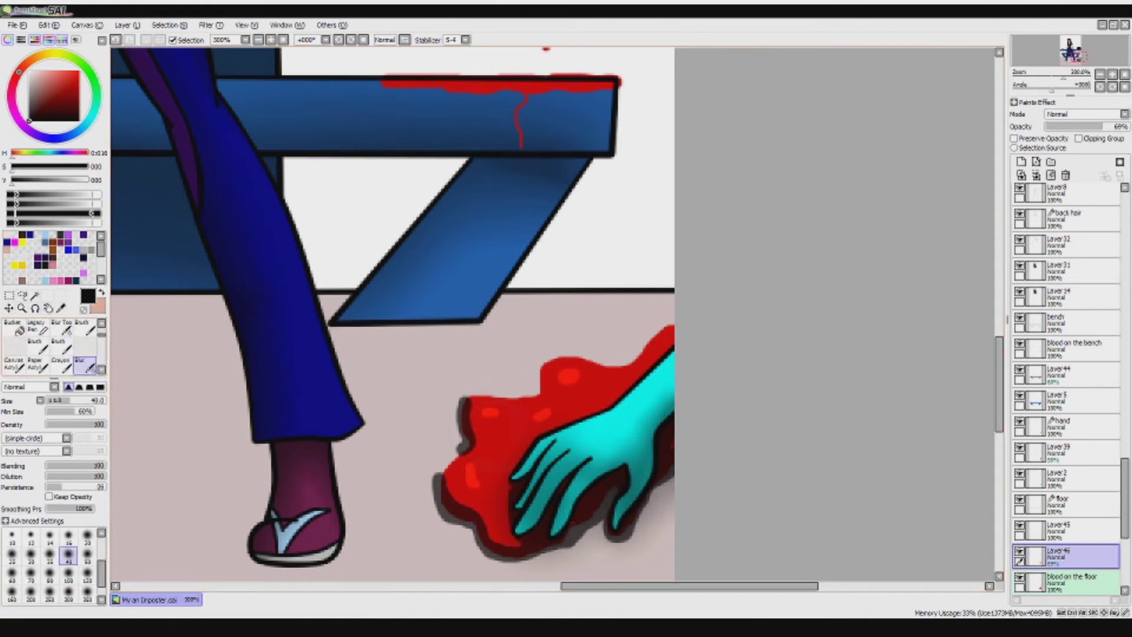
{"action": "left_click_drag", "start_coordinate": [465, 394], "coordinate": [453, 445]}
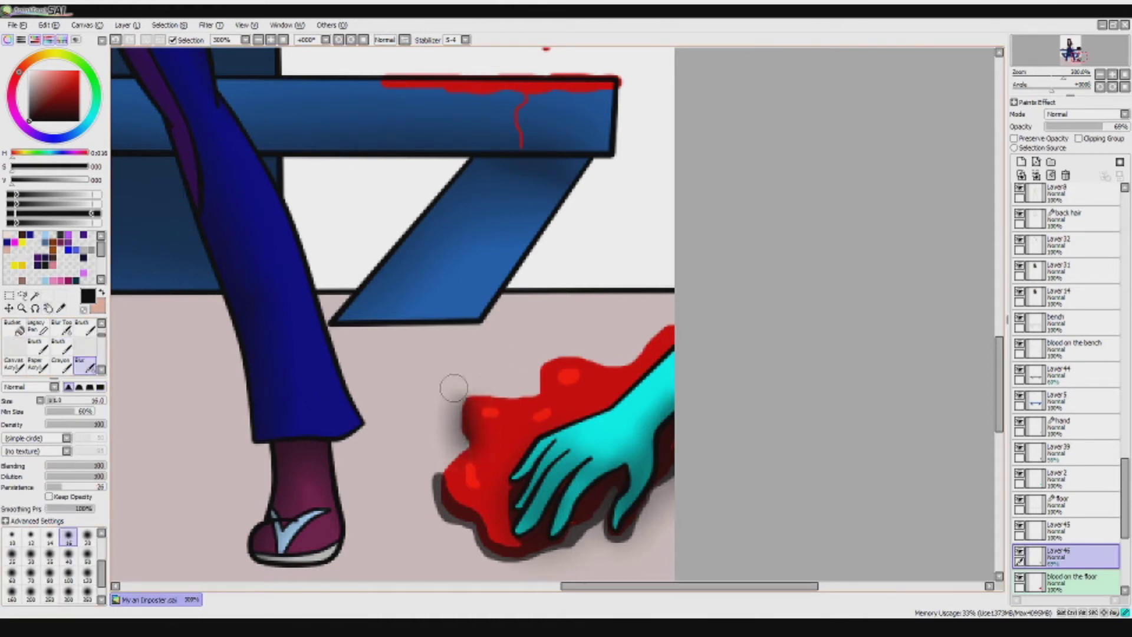
{"action": "mouse_move", "coordinate": [631, 542]}
{"action": "left_mouse_down"}
{"action": "mouse_move", "coordinate": [501, 557]}
{"action": "mouse_move", "coordinate": [431, 484]}
{"action": "left_mouse_up"}
- Paint black shadow patches along the puddle's upper edge and blur them into the floor
{"action": "key", "text": "b"}
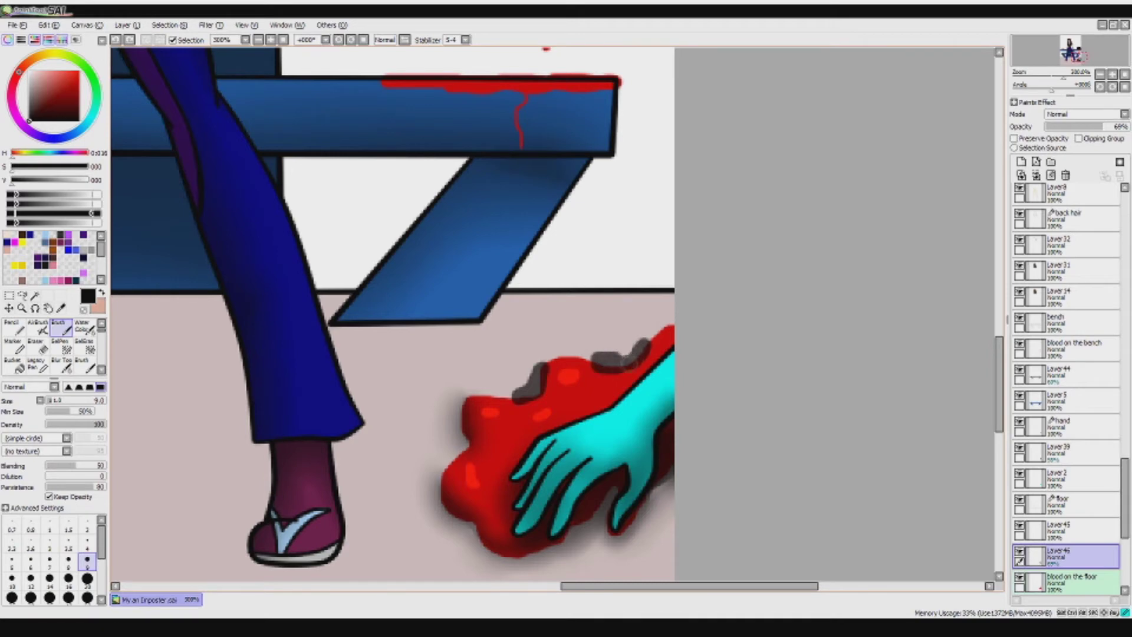
{"action": "left_click", "coordinate": [515, 396]}
{"action": "key", "text": "n"}
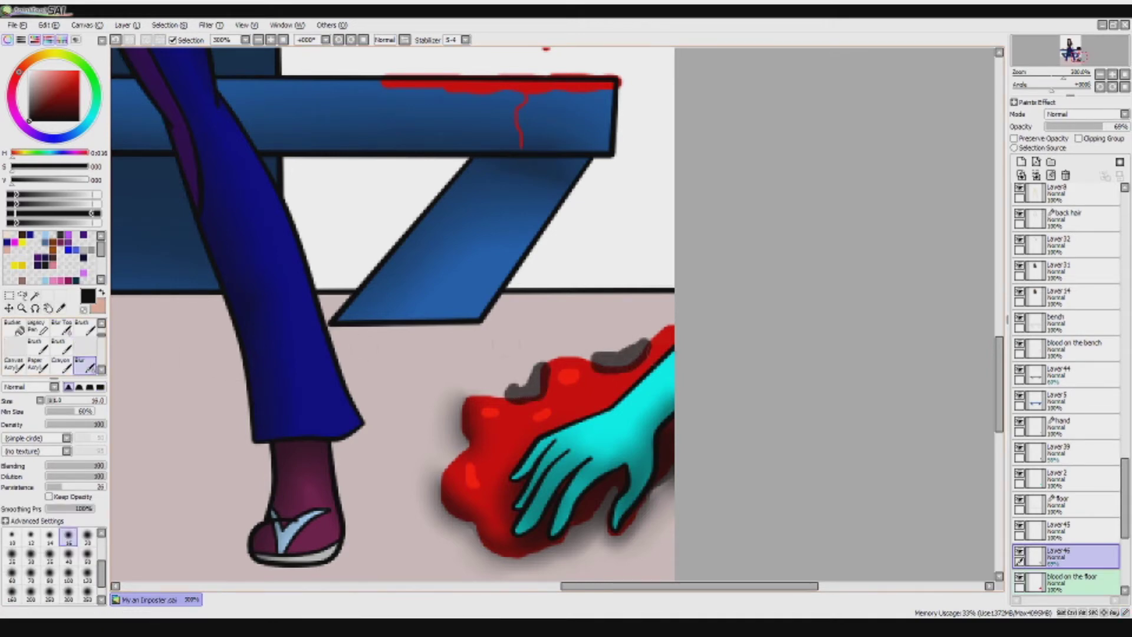
{"action": "left_click_drag", "start_coordinate": [582, 345], "coordinate": [647, 327]}
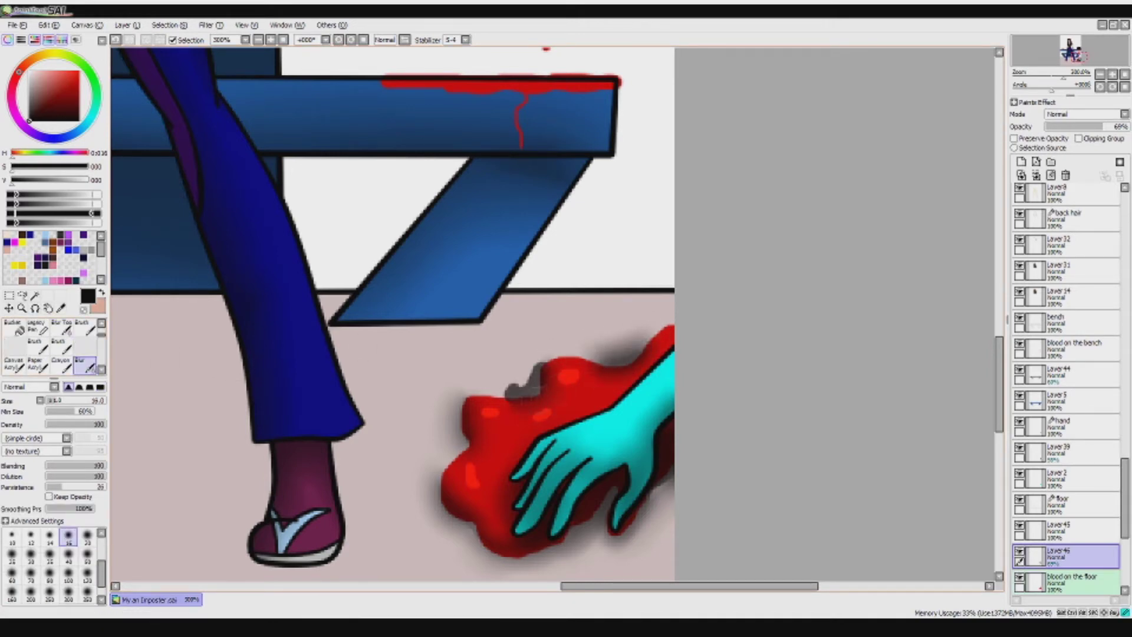
- Pick the bright red highlight colour and add a highlight at the puddle's upper right end on Layer45
{"action": "key", "text": "ctrl+z"}
{"action": "key", "text": "ctrl+z"}
{"action": "key", "text": "b"}
{"action": "left_click", "coordinate": [570, 377], "text": "alt"}
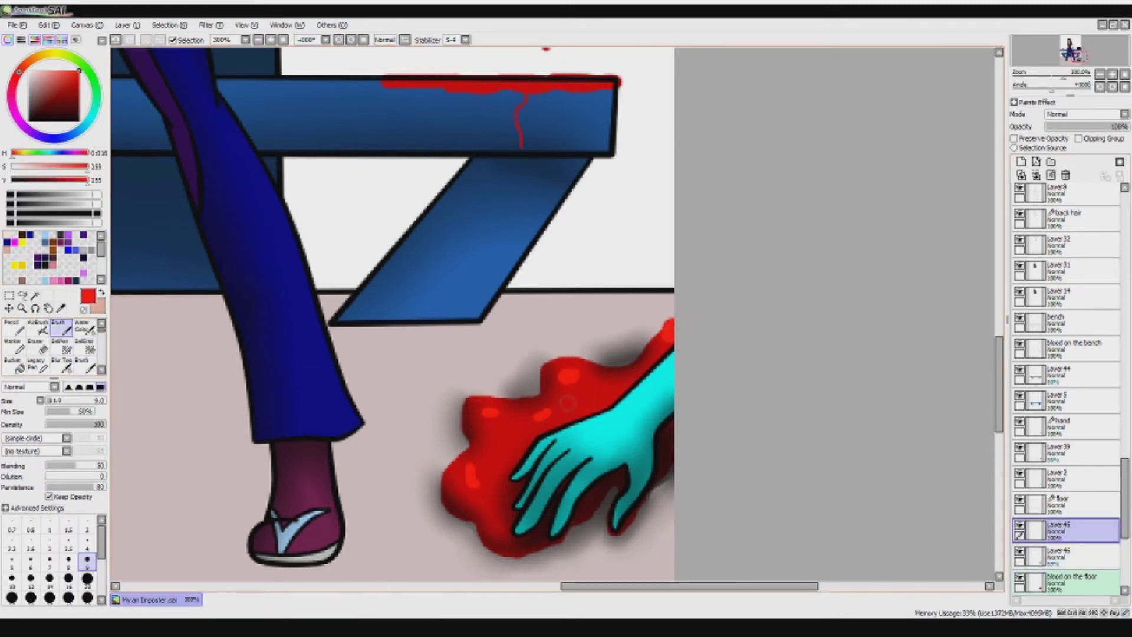
- Blur the puddle's shadow around the hand on Layer46 with the Blur tool at size 16
{"action": "left_click", "coordinate": [1062, 557]}
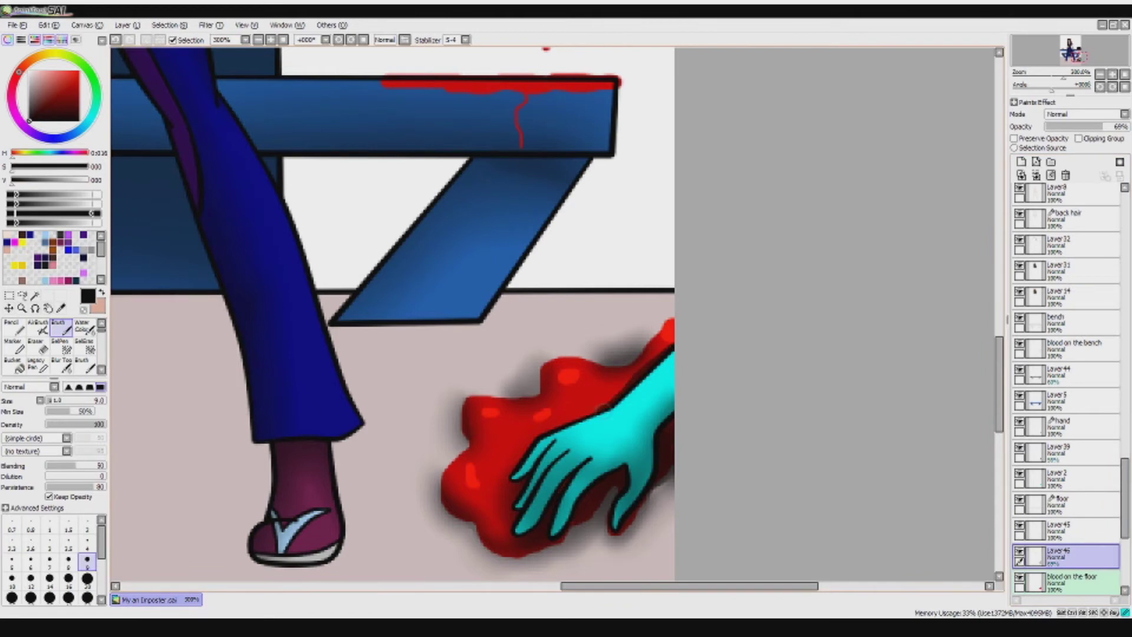
{"action": "left_click", "coordinate": [84, 364]}
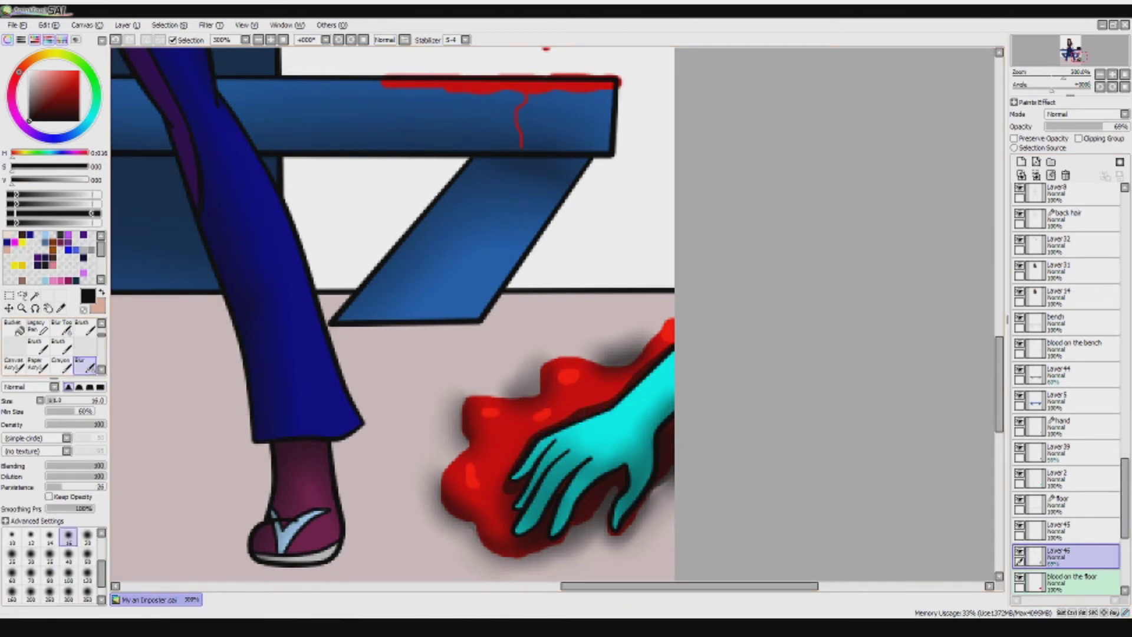
{"action": "mouse_move", "coordinate": [653, 361]}
{"action": "left_mouse_down"}
{"action": "mouse_move", "coordinate": [575, 413]}
{"action": "mouse_move", "coordinate": [508, 501]}
{"action": "left_mouse_up"}
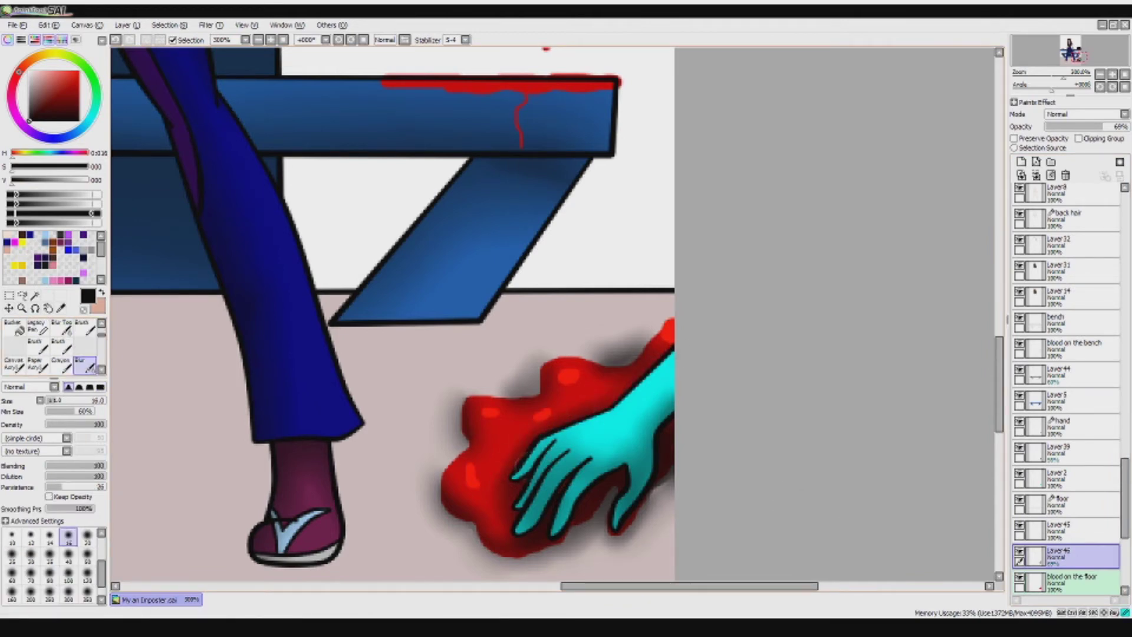
{"action": "scroll", "coordinate": [648, 434], "scroll_direction": "down", "scroll_amount": 3}
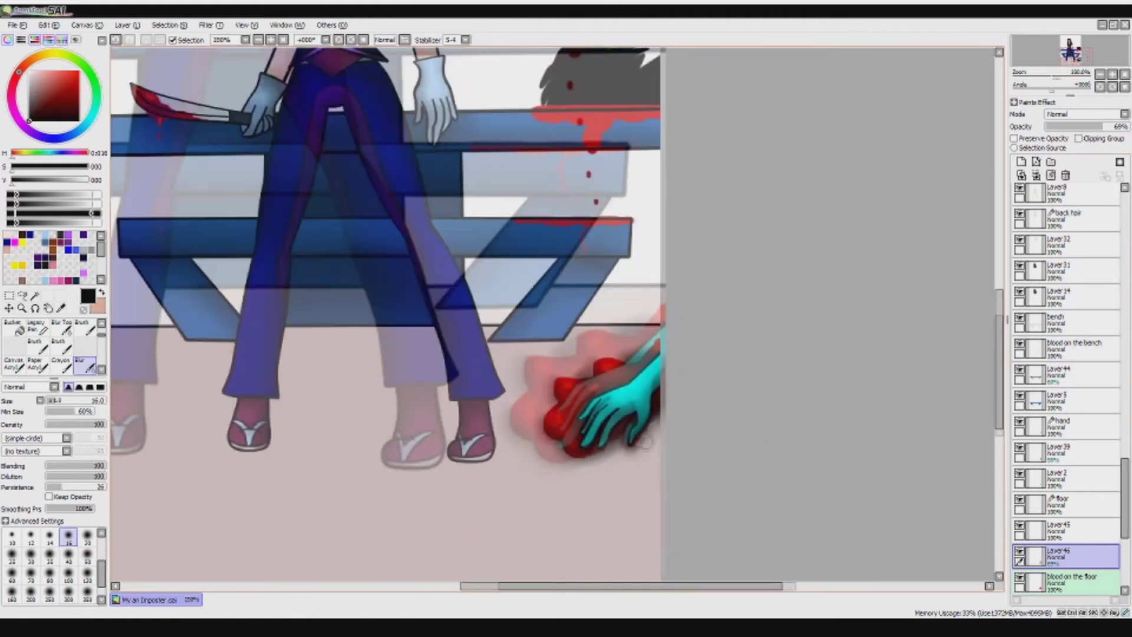
{"action": "scroll", "coordinate": [469, 403], "scroll_direction": "up", "scroll_amount": 2}
{"action": "scroll", "coordinate": [53, 348], "scroll_direction": "down", "scroll_amount": 1}
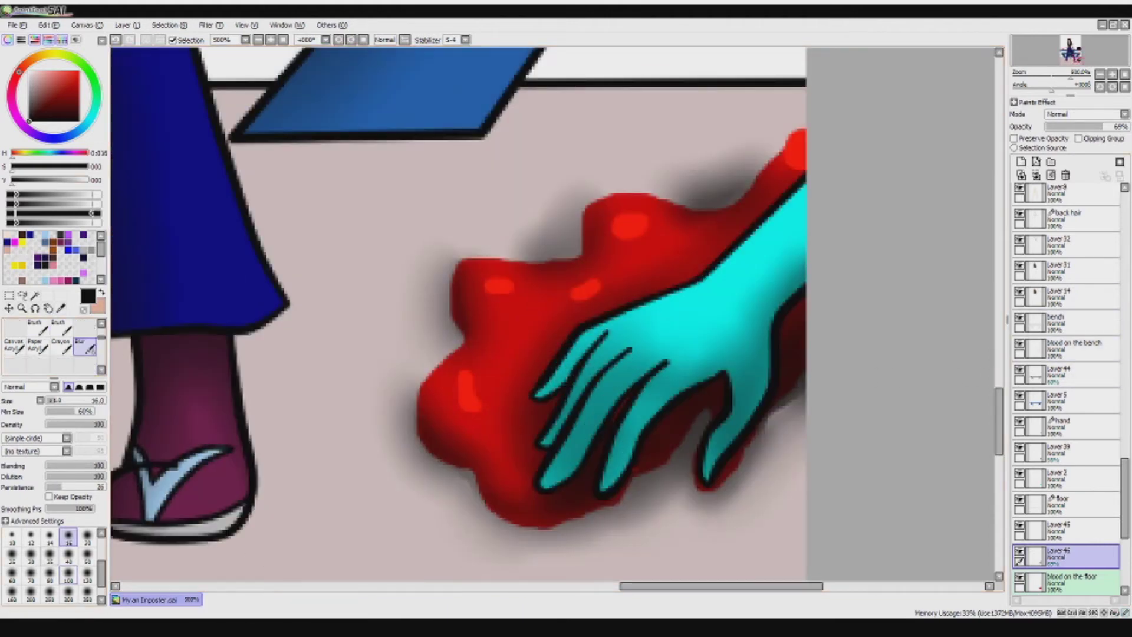
- Soften the bright red puddle highlights on Layer45 with the Blur tool at size 3.5
{"action": "scroll", "coordinate": [49, 566], "scroll_direction": "up", "scroll_amount": 3}
{"action": "left_click", "coordinate": [69, 554]}
{"action": "left_click", "coordinate": [1068, 529]}
{"action": "left_click_drag", "start_coordinate": [790, 142], "coordinate": [812, 127]}
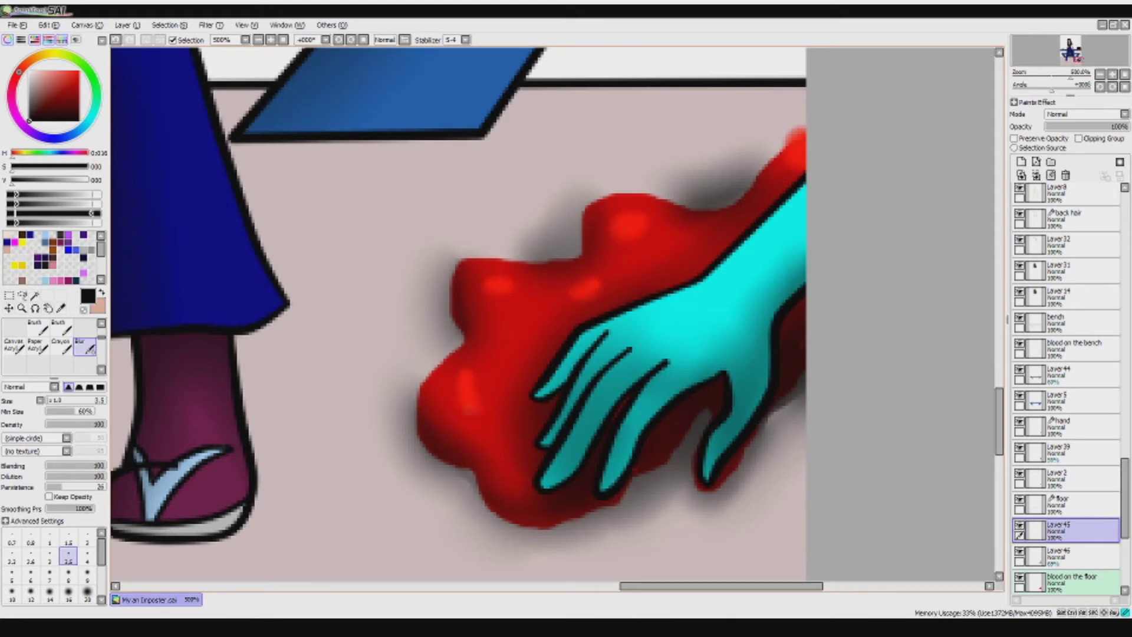
- Delete the Layer46 shadow that spills outside the blood puddle and clear the selection
{"action": "scroll", "coordinate": [1067, 389], "scroll_direction": "down", "scroll_amount": 1}
{"action": "left_click", "coordinate": [1067, 518]}
{"action": "key", "text": "ctrl+a"}
{"action": "key", "text": "Delete"}
{"action": "key", "text": "ctrl+d"}
- Blur the outer edges of the puddle on the blood on the floor layer
{"action": "left_click", "coordinate": [1068, 544]}
{"action": "mouse_move", "coordinate": [772, 154]}
{"action": "left_mouse_down"}
{"action": "mouse_move", "coordinate": [748, 192]}
{"action": "mouse_move", "coordinate": [584, 212]}
{"action": "mouse_move", "coordinate": [522, 265]}
{"action": "mouse_move", "coordinate": [454, 295]}
{"action": "mouse_move", "coordinate": [436, 371]}
{"action": "mouse_move", "coordinate": [439, 460]}
{"action": "mouse_move", "coordinate": [481, 508]}
{"action": "mouse_move", "coordinate": [622, 495]}
{"action": "left_mouse_up"}
{"action": "left_click_drag", "start_coordinate": [690, 492], "coordinate": [802, 377]}
- Blur the remaining Layer46 shadow along the puddle's upper and left edges
{"action": "key", "text": "Up"}
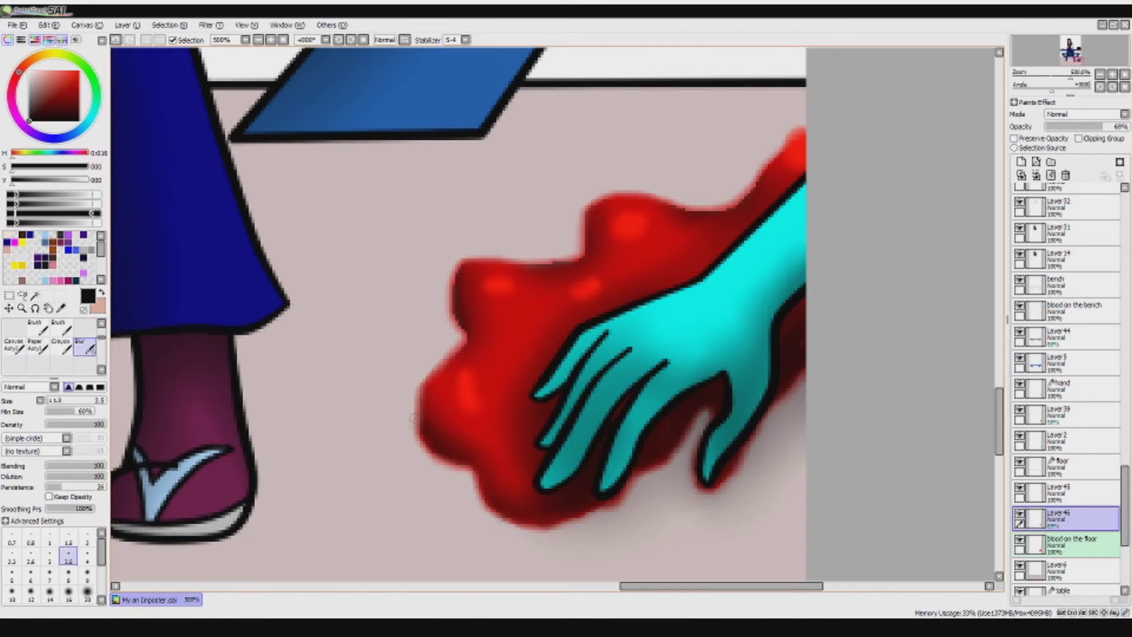
{"action": "left_click_drag", "start_coordinate": [749, 190], "coordinate": [682, 204]}
{"action": "left_click_drag", "start_coordinate": [586, 215], "coordinate": [538, 260]}
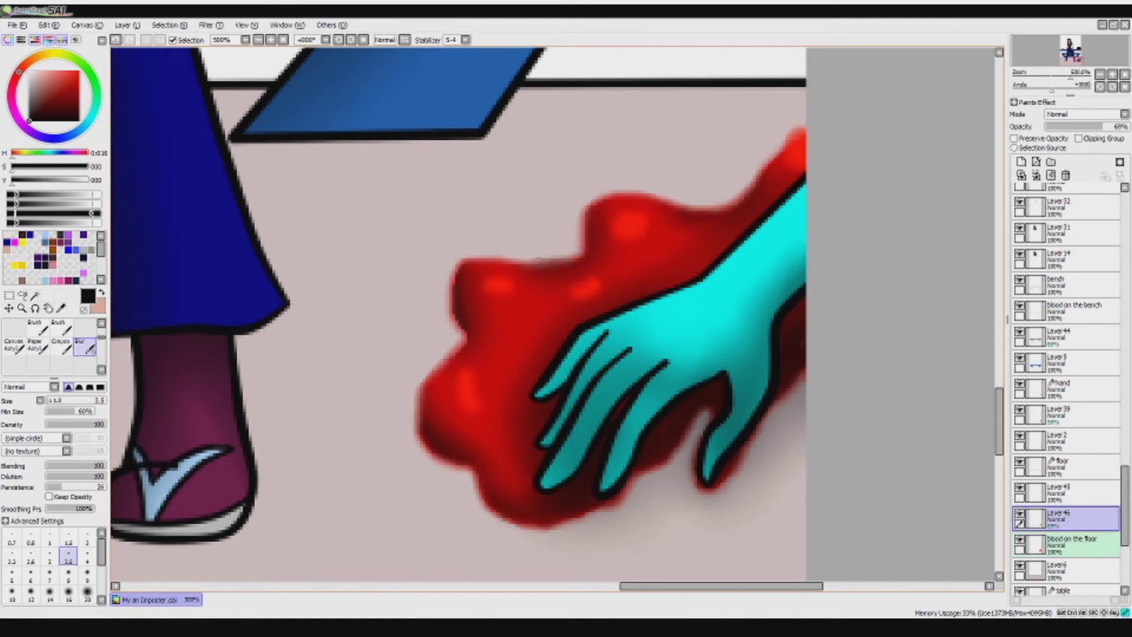
{"action": "left_click_drag", "start_coordinate": [453, 268], "coordinate": [464, 336]}
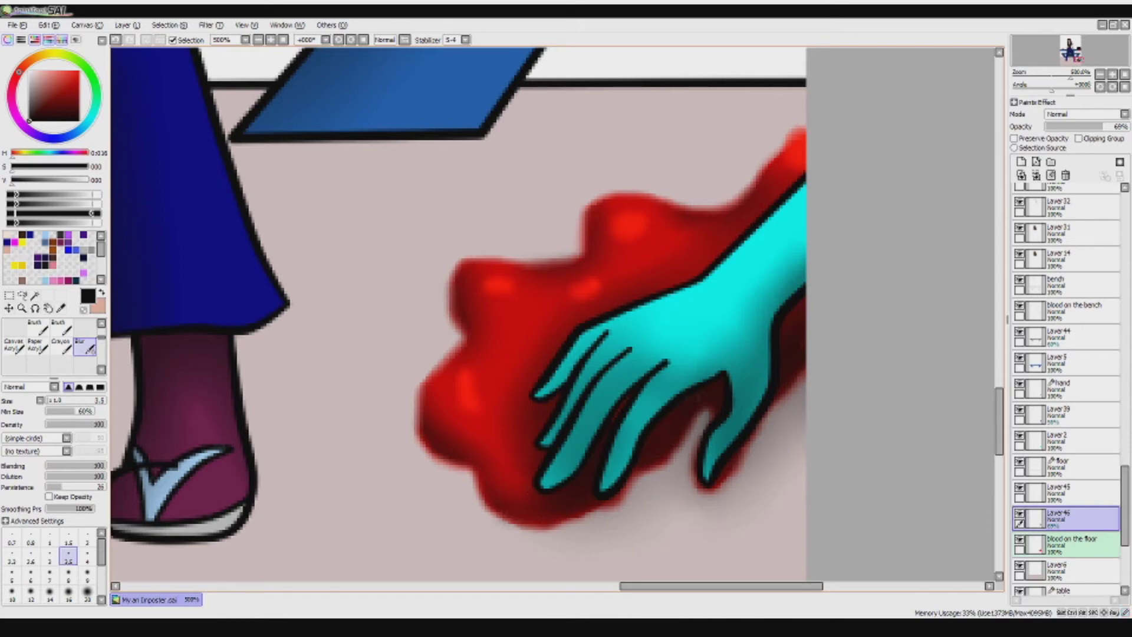
- Select the area outside the hand using the hand layer as selection source and delete the Layer39 shading there
{"action": "scroll", "coordinate": [1066, 389], "scroll_direction": "down", "scroll_amount": 1}
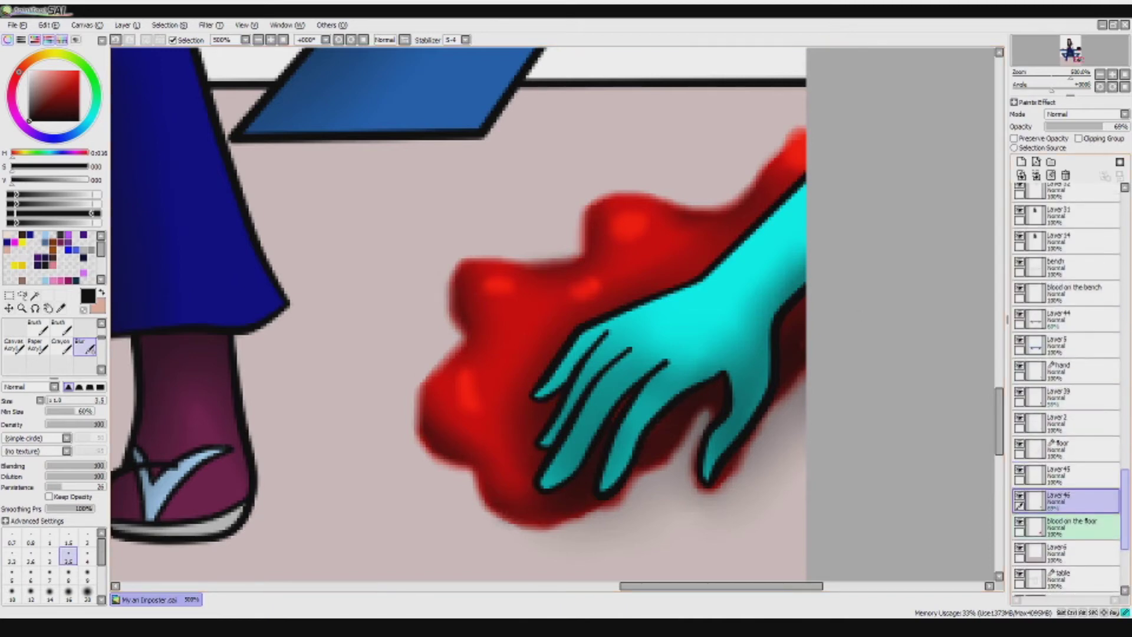
{"action": "left_click", "coordinate": [1062, 370]}
{"action": "left_click", "coordinate": [1061, 396]}
{"action": "left_click", "coordinate": [35, 295]}
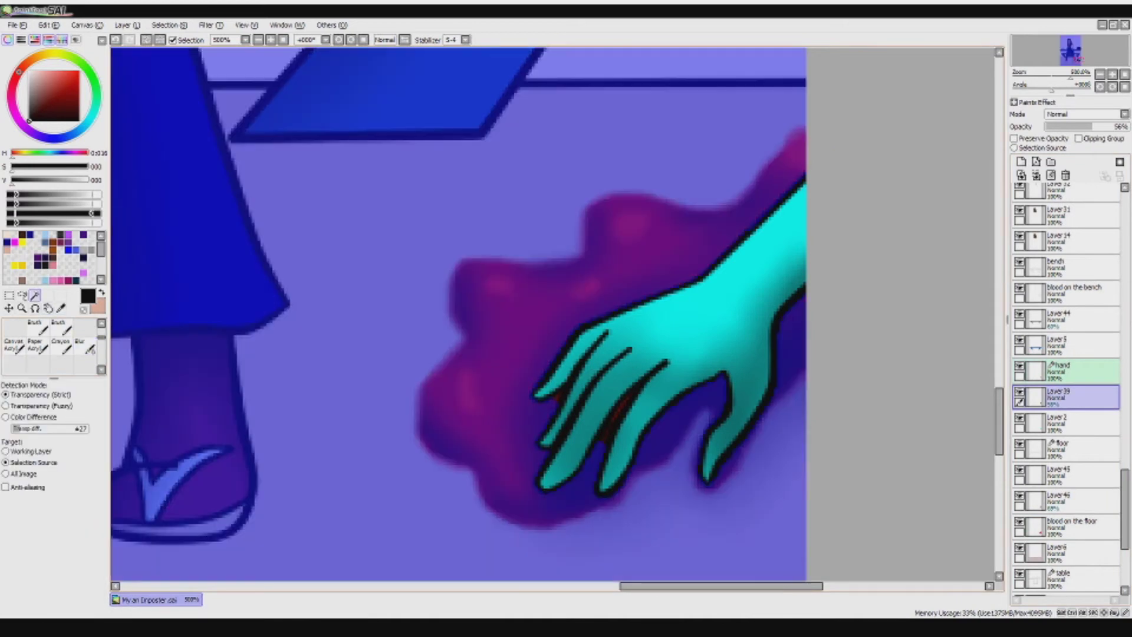
{"action": "left_click", "coordinate": [1061, 500]}
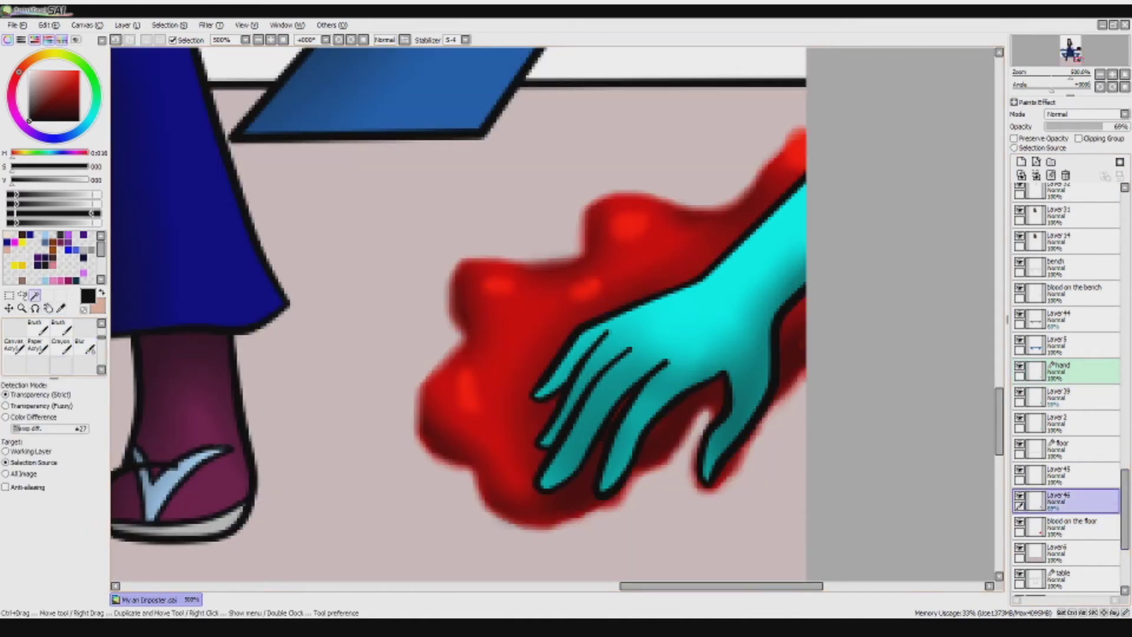
{"action": "left_click", "coordinate": [87, 347]}
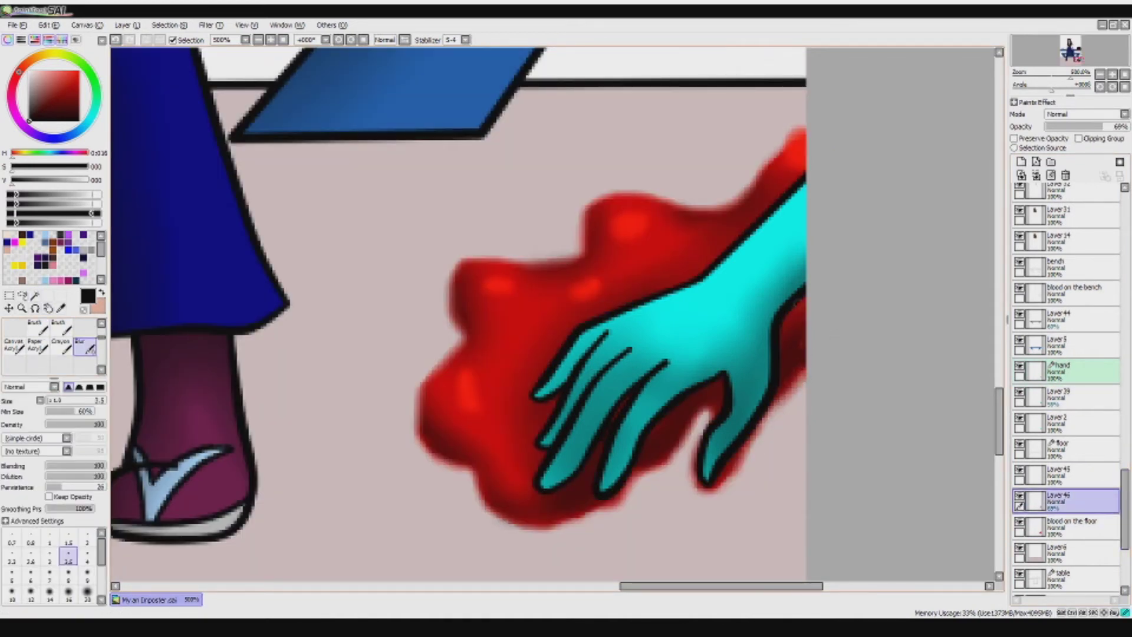
{"action": "key", "text": "b"}
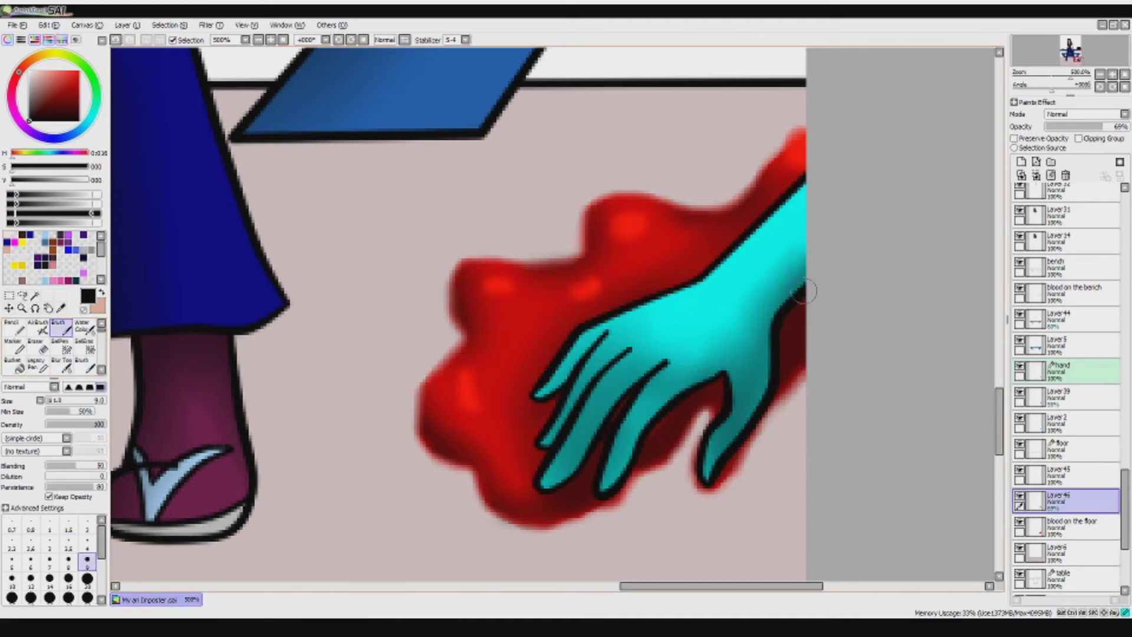
{"action": "key", "text": "b"}
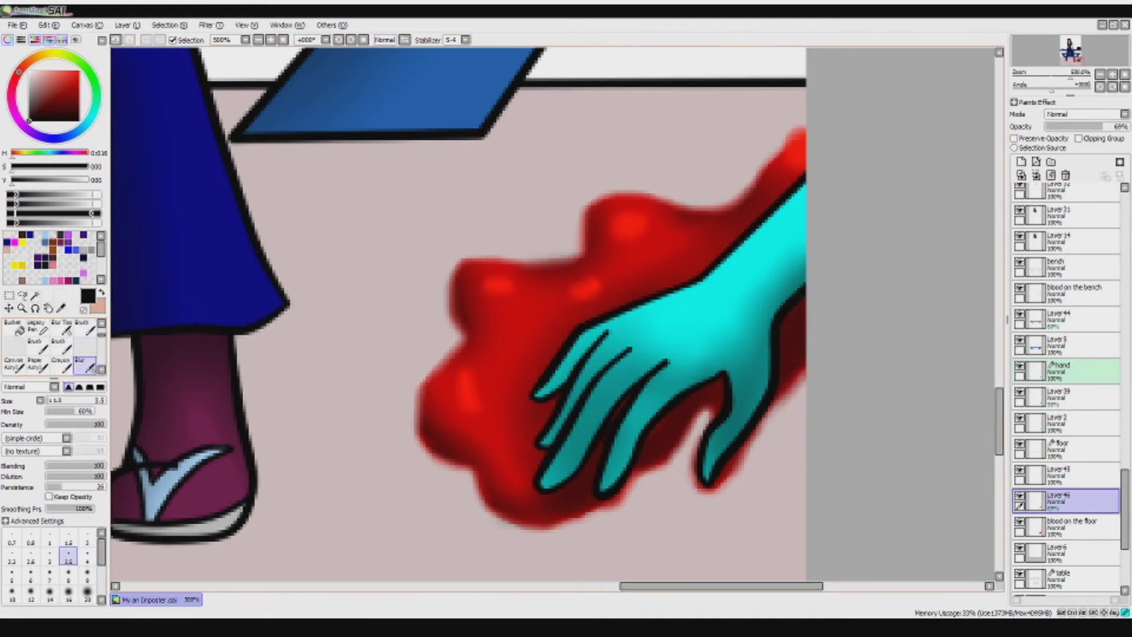
- Add two new layers above the blood on the table layer, with the lower one at 69% opacity
{"action": "scroll", "coordinate": [729, 411], "scroll_direction": "down", "scroll_amount": 5}
{"action": "scroll", "coordinate": [817, 260], "scroll_direction": "up", "scroll_amount": 4}
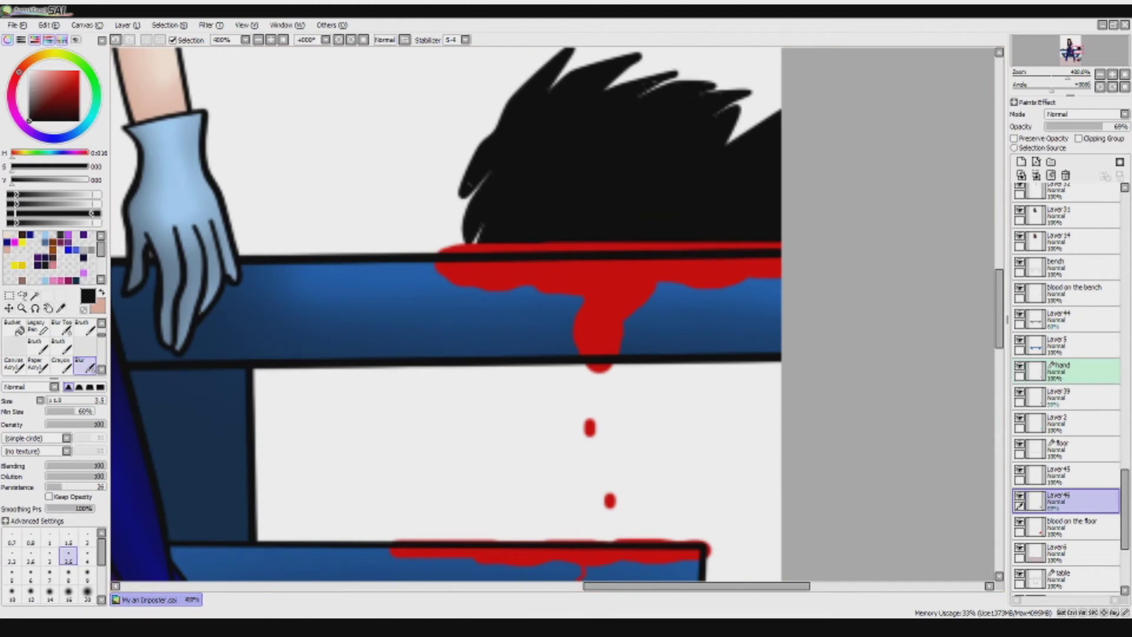
{"action": "scroll", "coordinate": [1066, 389], "scroll_direction": "down", "scroll_amount": 3}
{"action": "left_click", "coordinate": [1066, 427]}
{"action": "left_click", "coordinate": [1022, 162]}
{"action": "left_click", "coordinate": [1066, 453]}
{"action": "scroll", "coordinate": [1066, 398], "scroll_direction": "up", "scroll_amount": 2}
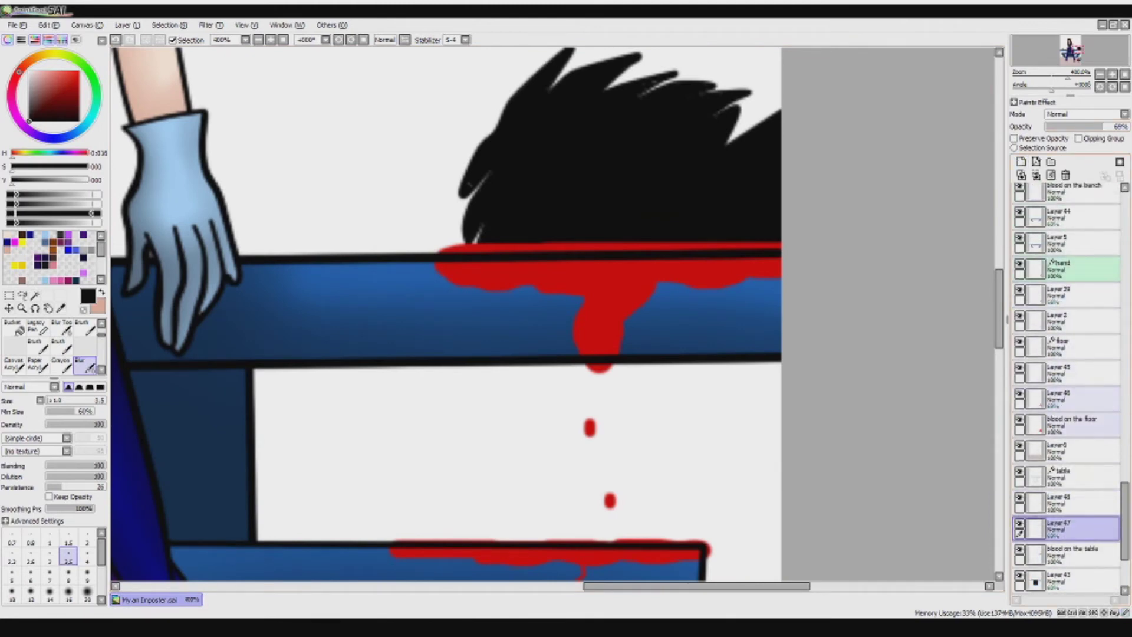
- Paint a black shadow over and around the lower end of the blood drip on the table edge on Layer47
{"action": "scroll", "coordinate": [1066, 401], "scroll_direction": "down", "scroll_amount": 2}
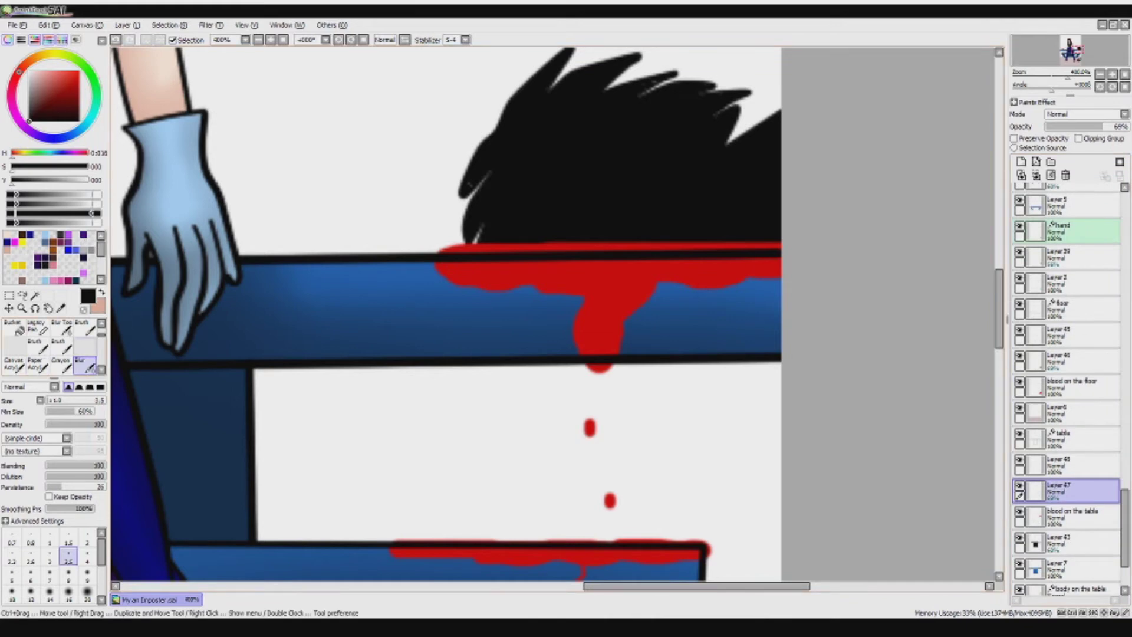
{"action": "key", "text": "b"}
{"action": "mouse_move", "coordinate": [580, 377]}
{"action": "left_mouse_down"}
{"action": "mouse_move", "coordinate": [567, 320]}
{"action": "mouse_move", "coordinate": [611, 358]}
{"action": "mouse_move", "coordinate": [588, 358]}
{"action": "mouse_move", "coordinate": [635, 340]}
{"action": "mouse_move", "coordinate": [590, 348]}
{"action": "left_mouse_up"}
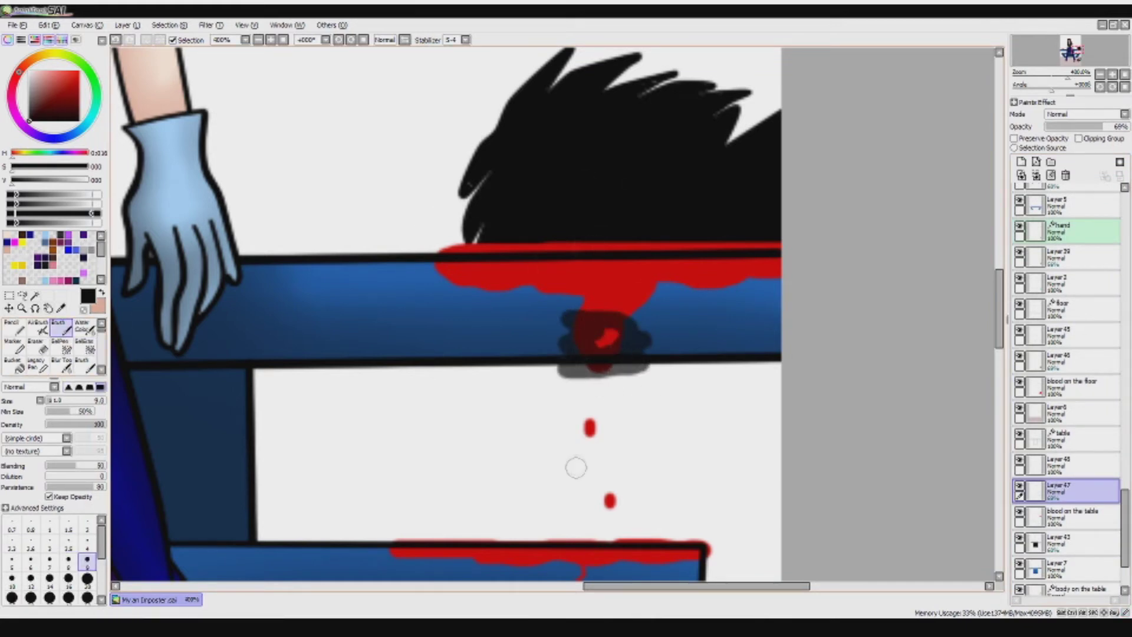
- Paint a bright red highlight on the upper part of the table's blood drip on Layer48 with a size 3.5 brush
{"action": "scroll", "coordinate": [543, 487], "scroll_direction": "up", "scroll_amount": 1}
{"action": "scroll", "coordinate": [544, 487], "scroll_direction": "down", "scroll_amount": 5}
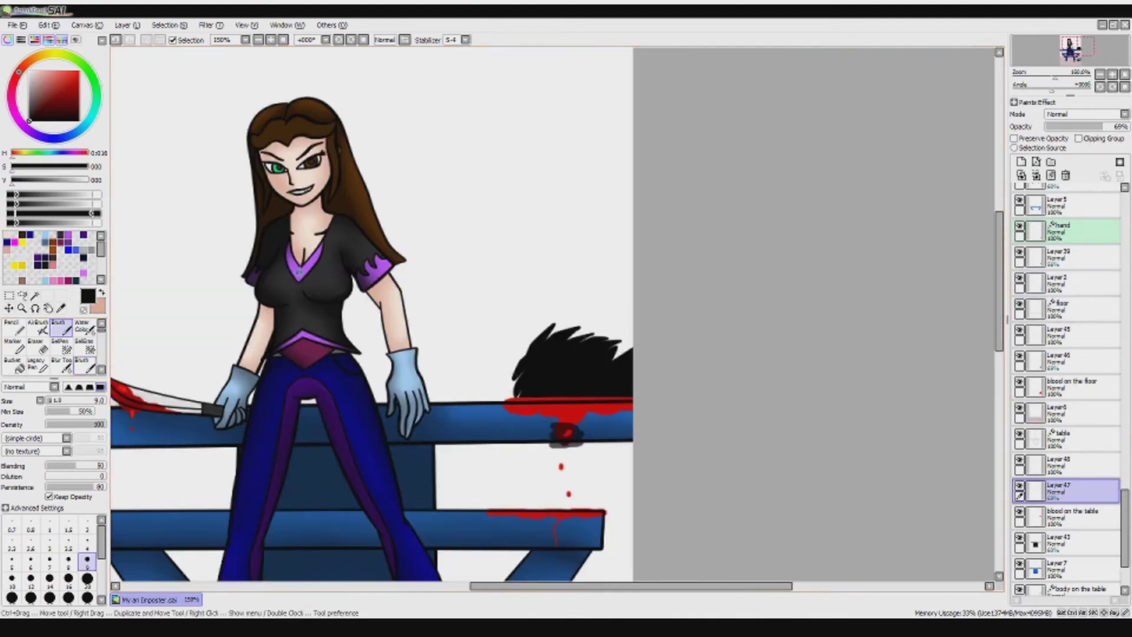
{"action": "scroll", "coordinate": [659, 445], "scroll_direction": "up", "scroll_amount": 4}
{"action": "left_click", "coordinate": [912, 454], "text": "alt"}
{"action": "scroll", "coordinate": [913, 454], "scroll_direction": "up", "scroll_amount": 1}
{"action": "left_click", "coordinate": [1061, 465]}
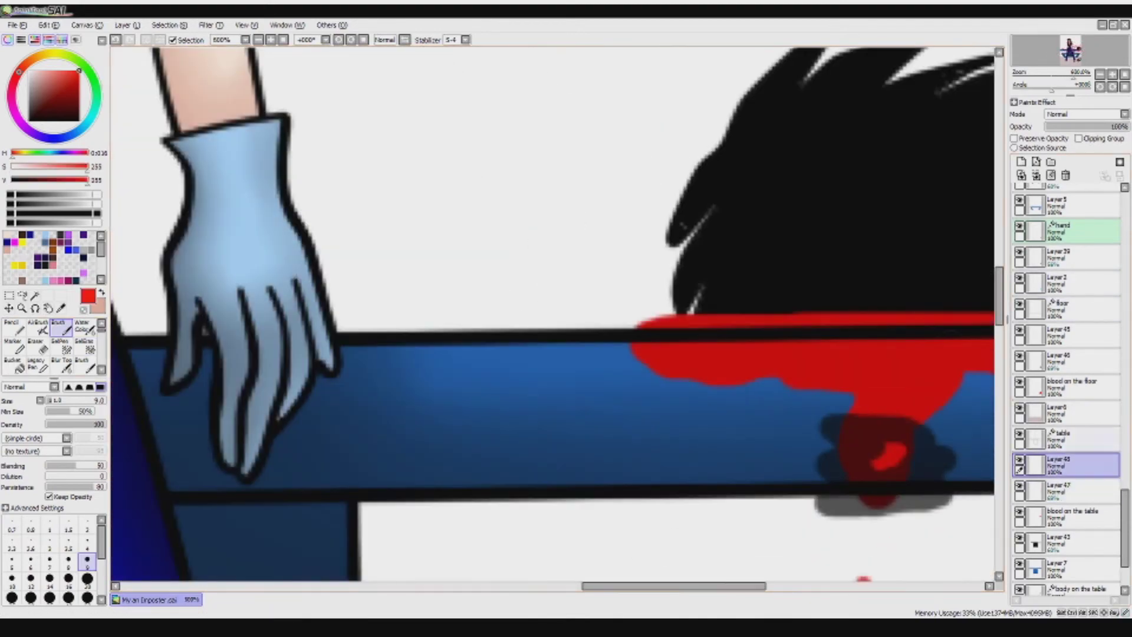
{"action": "scroll", "coordinate": [599, 360], "scroll_direction": "right", "scroll_amount": 3}
{"action": "key", "text": "bracketleft"}
{"action": "key", "text": "bracketleft"}
{"action": "key", "text": "bracketleft"}
{"action": "key", "text": "bracketleft"}
{"action": "key", "text": "bracketleft"}
{"action": "key", "text": "bracketleft"}
{"action": "left_click_drag", "start_coordinate": [678, 369], "coordinate": [642, 401]}
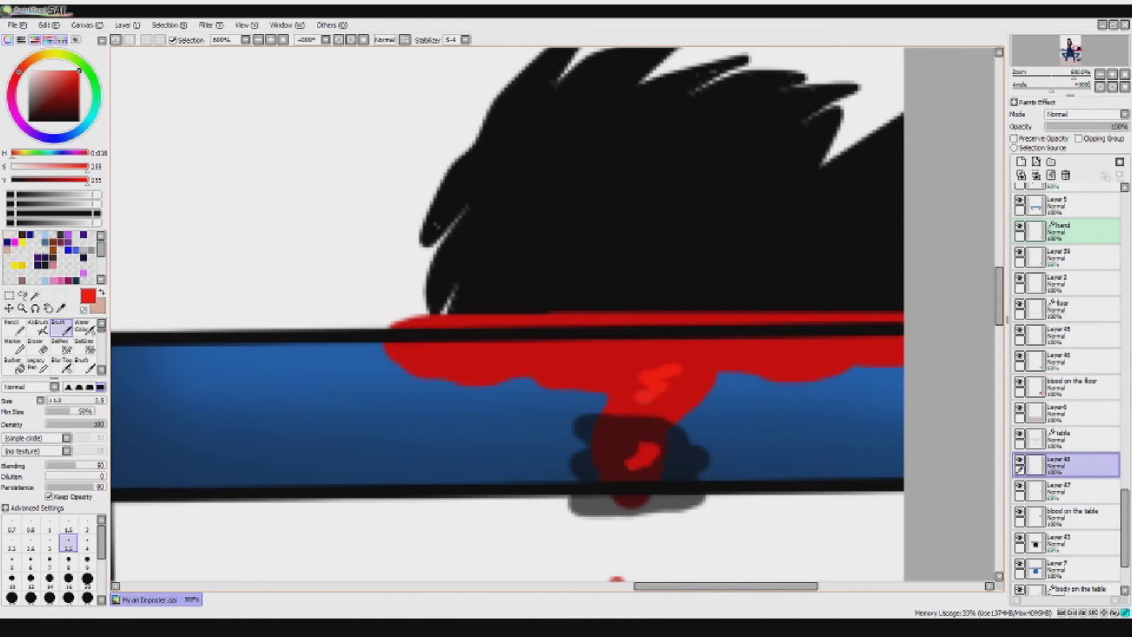
- Blur the black shadow around the blood drip on Layer47, starting at size 3.5 and finishing with a larger brush
{"action": "scroll", "coordinate": [649, 401], "scroll_direction": "down", "scroll_amount": 3}
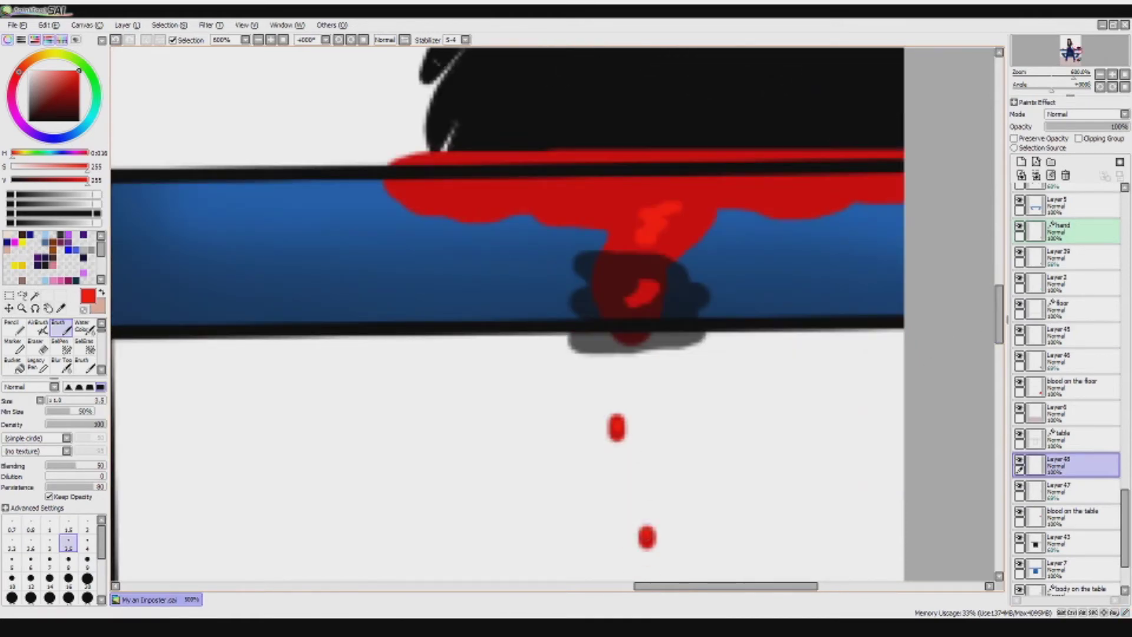
{"action": "left_click", "coordinate": [1061, 491]}
{"action": "left_click", "coordinate": [86, 327]}
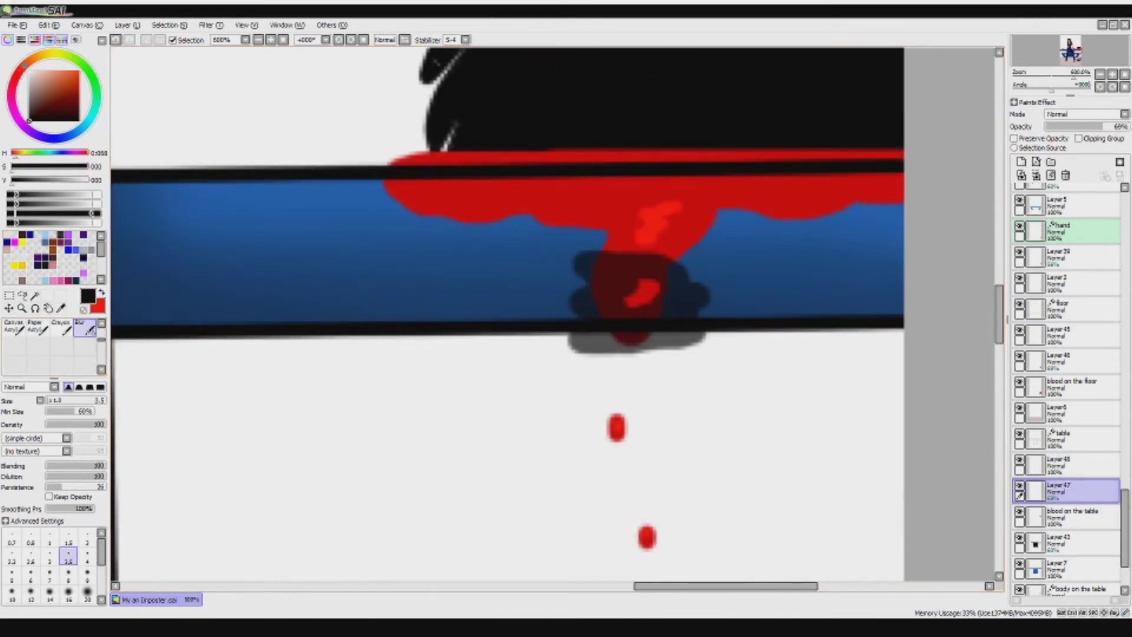
{"action": "scroll", "coordinate": [55, 347], "scroll_direction": "up", "scroll_amount": 3}
{"action": "left_click_drag", "start_coordinate": [701, 348], "coordinate": [563, 356]}
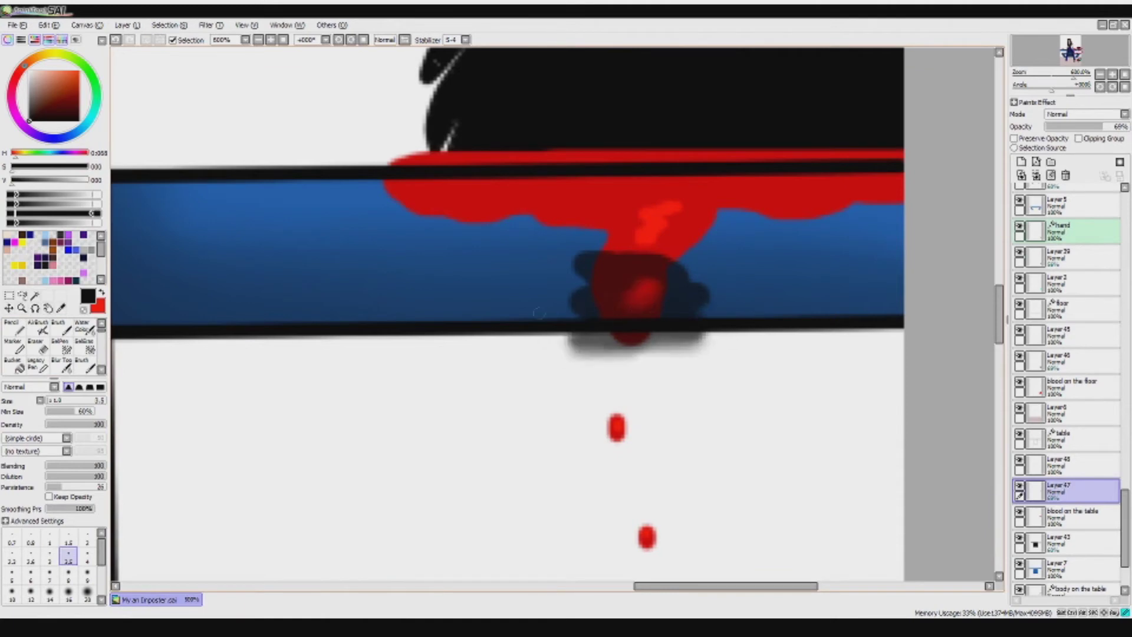
{"action": "left_click", "coordinate": [87, 592]}
{"action": "mouse_move", "coordinate": [696, 331]}
{"action": "left_mouse_down"}
{"action": "mouse_move", "coordinate": [582, 247]}
{"action": "mouse_move", "coordinate": [649, 354]}
{"action": "mouse_move", "coordinate": [548, 328]}
{"action": "left_mouse_up"}
- Soften the drip's bright red highlight on Layer48, undoing the oversized blur stroke and reducing the brush to size 3.5
{"action": "left_click", "coordinate": [1061, 464]}
{"action": "left_click_drag", "start_coordinate": [658, 233], "coordinate": [617, 198]}
{"action": "key", "text": "ctrl+z"}
{"action": "left_click", "coordinate": [68, 556]}
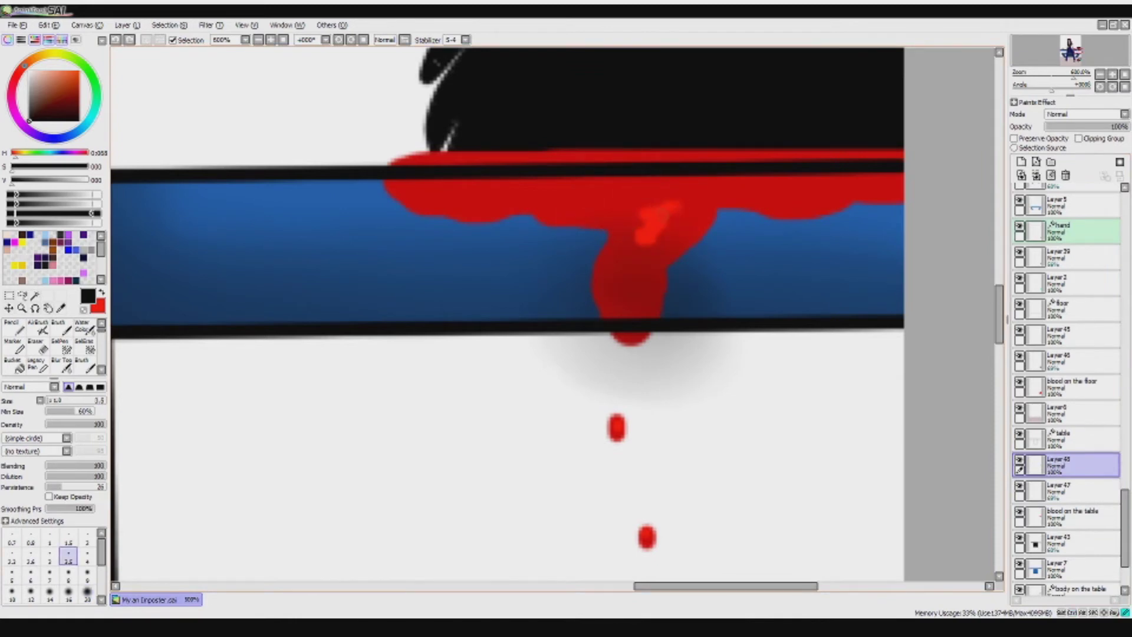
- Blur the edges of the blood stain and drip on the blood on the table layer, undoing the stray stroke
{"action": "key", "text": "Down"}
{"action": "key", "text": "Down"}
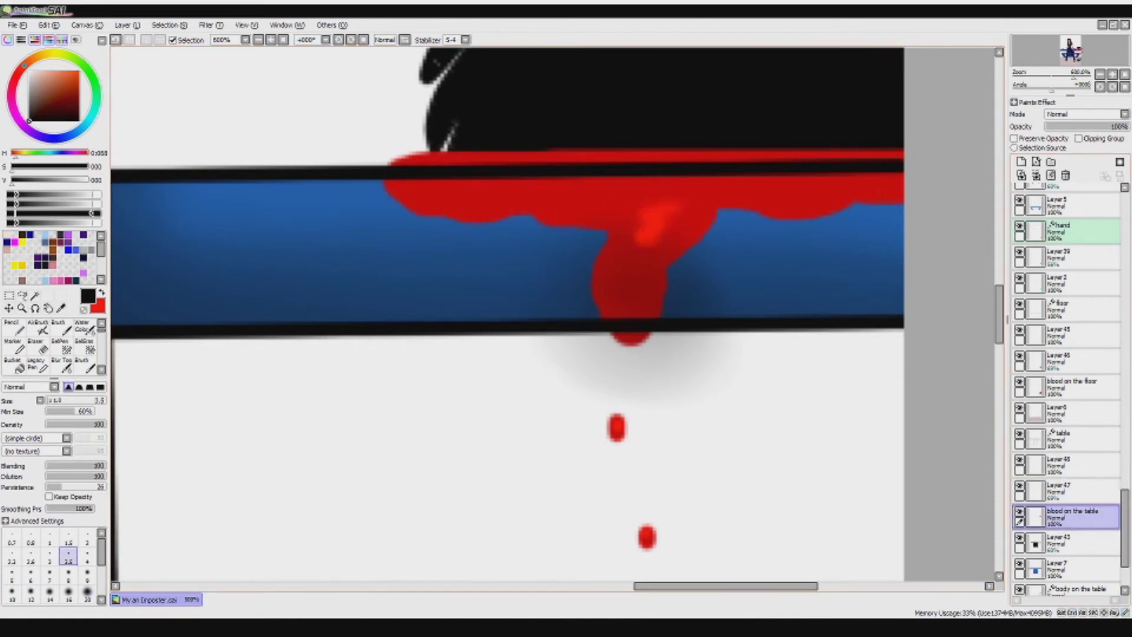
{"action": "mouse_move", "coordinate": [647, 334]}
{"action": "left_mouse_down"}
{"action": "mouse_move", "coordinate": [614, 345]}
{"action": "mouse_move", "coordinate": [604, 330]}
{"action": "left_mouse_up"}
{"action": "key", "text": "ctrl+z"}
- Paint bright red highlights along the bench's blood stain on a new layer above the blood on the bench layer
{"action": "scroll", "coordinate": [1067, 383], "scroll_direction": "up", "scroll_amount": 2}
{"action": "left_click", "coordinate": [1073, 209]}
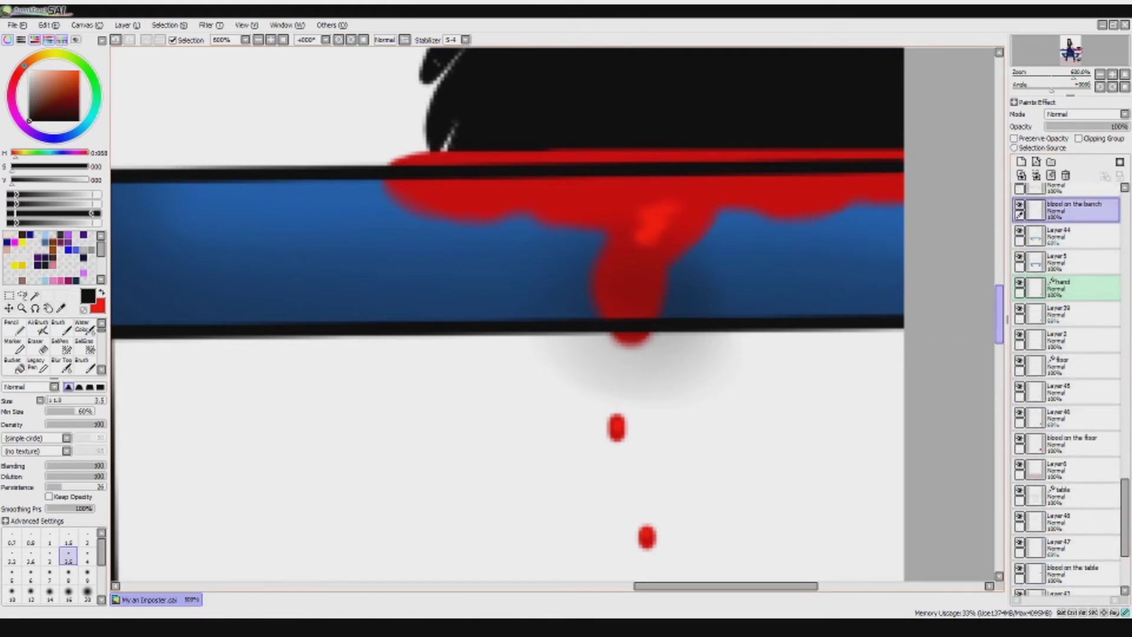
{"action": "scroll", "coordinate": [507, 313], "scroll_direction": "down", "scroll_amount": 5}
{"action": "scroll", "coordinate": [1067, 384], "scroll_direction": "up", "scroll_amount": 3}
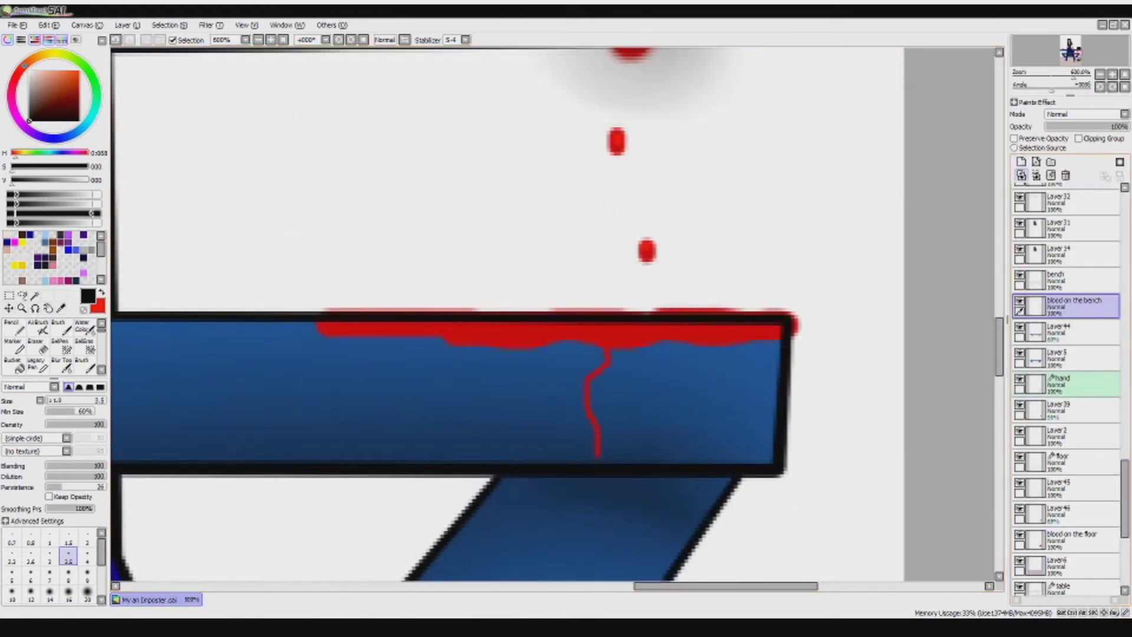
{"action": "left_click", "coordinate": [1021, 161]}
{"action": "key", "text": "x"}
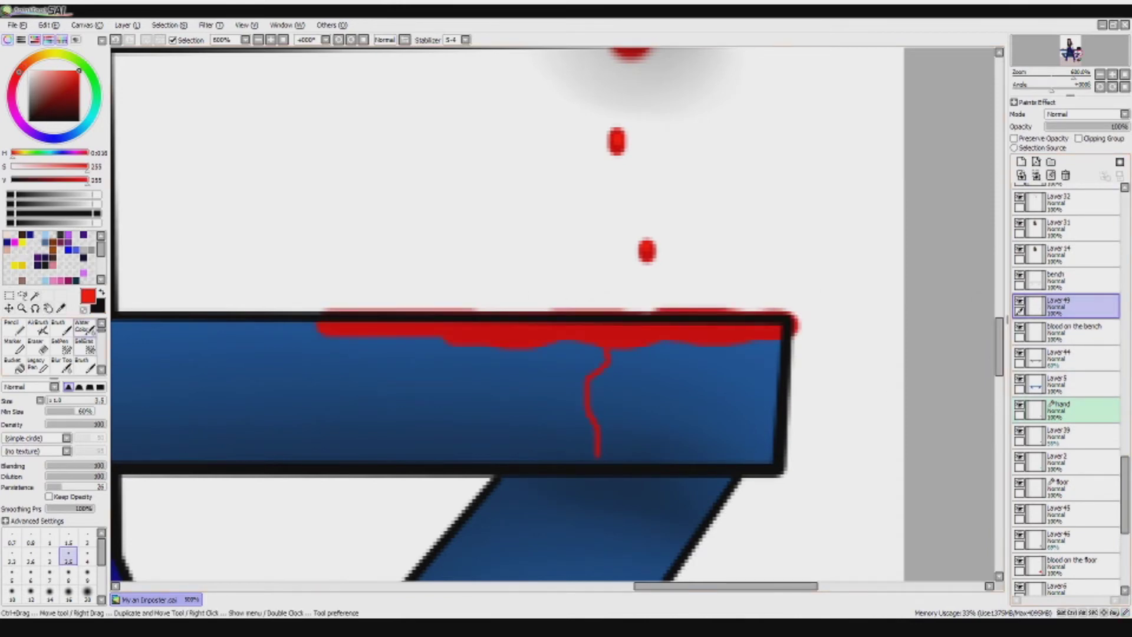
{"action": "left_click", "coordinate": [59, 328]}
{"action": "left_click", "coordinate": [623, 329]}
{"action": "left_click", "coordinate": [720, 331]}
{"action": "left_click", "coordinate": [712, 331]}
{"action": "left_click", "coordinate": [494, 329]}
- Blur the bench blood's highlights, plus the edges of the stain on the blood on the bench layer, at size 3.5
{"action": "scroll", "coordinate": [54, 348], "scroll_direction": "down", "scroll_amount": 2}
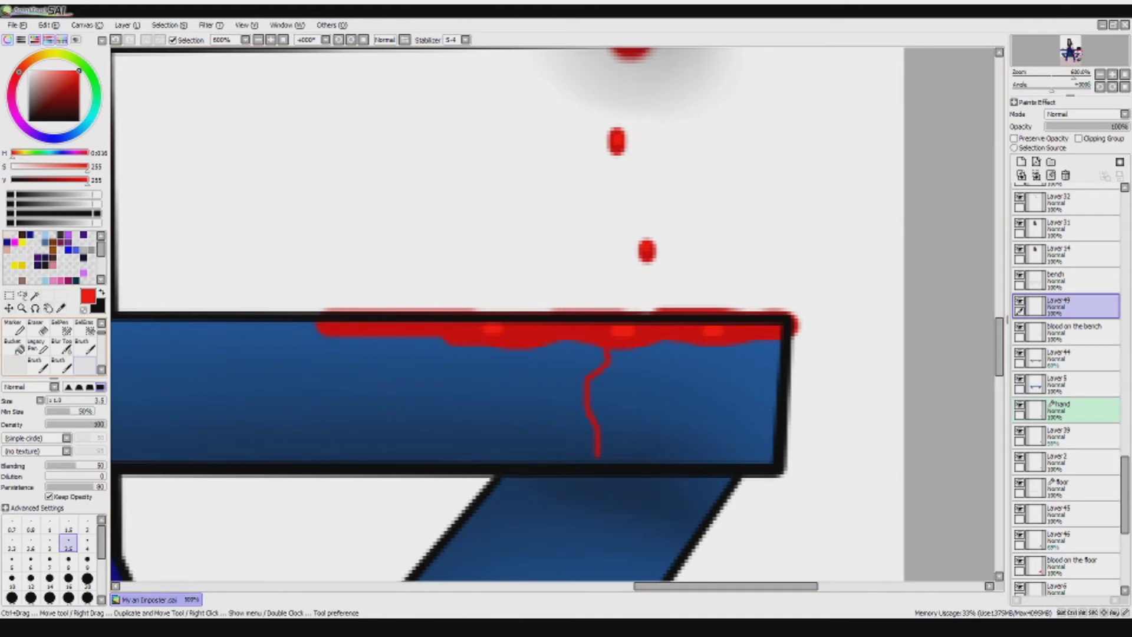
{"action": "left_click", "coordinate": [85, 365]}
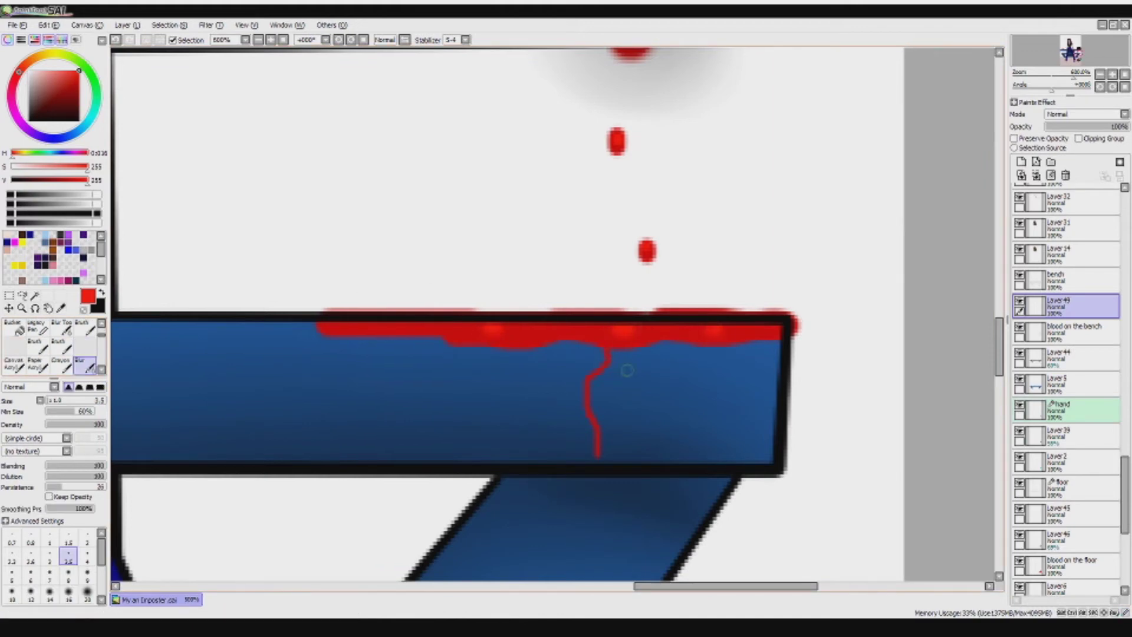
{"action": "key", "text": "Down"}
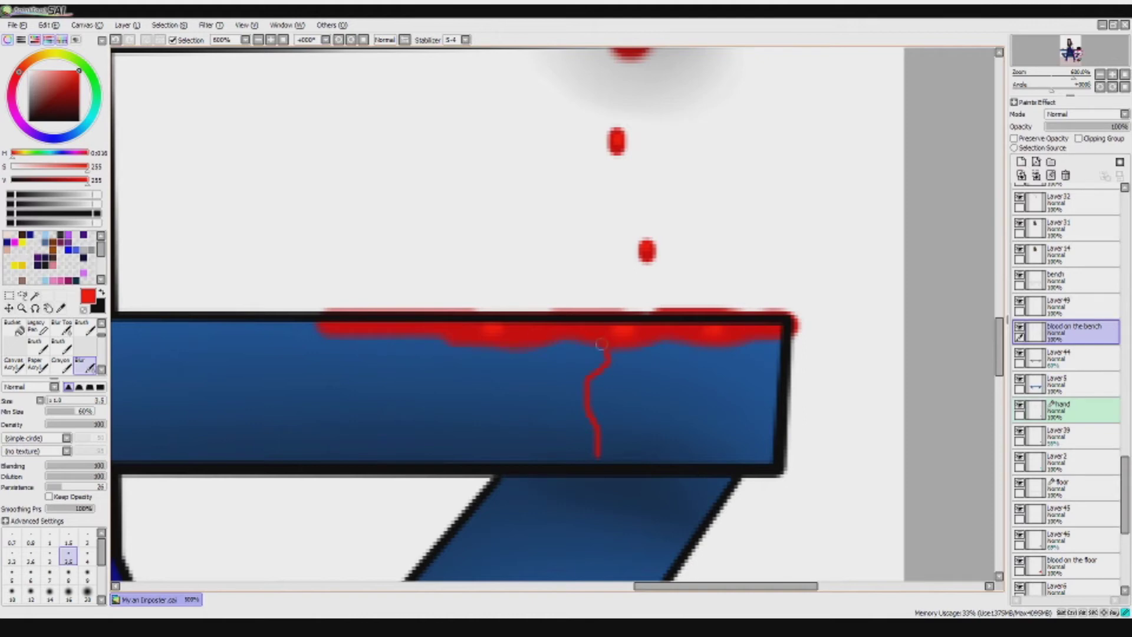
{"action": "scroll", "coordinate": [610, 365], "scroll_direction": "down", "scroll_amount": 4}
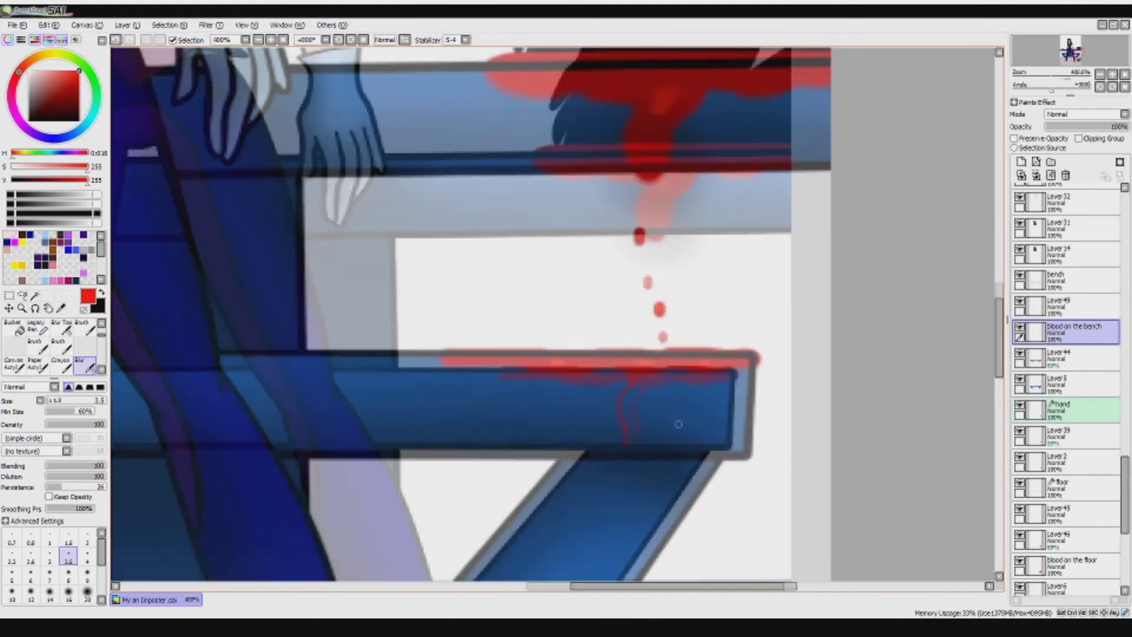
- Outline a blood puddle at the floor's left edge in darker red on the blood on the floor layer with a size 3.5 brush
{"action": "scroll", "coordinate": [1067, 390], "scroll_direction": "down", "scroll_amount": 5}
{"action": "key", "text": "Up"}
{"action": "key", "text": "Up"}
{"action": "key", "text": "Up"}
{"action": "key", "text": "Up"}
{"action": "key", "text": "Up"}
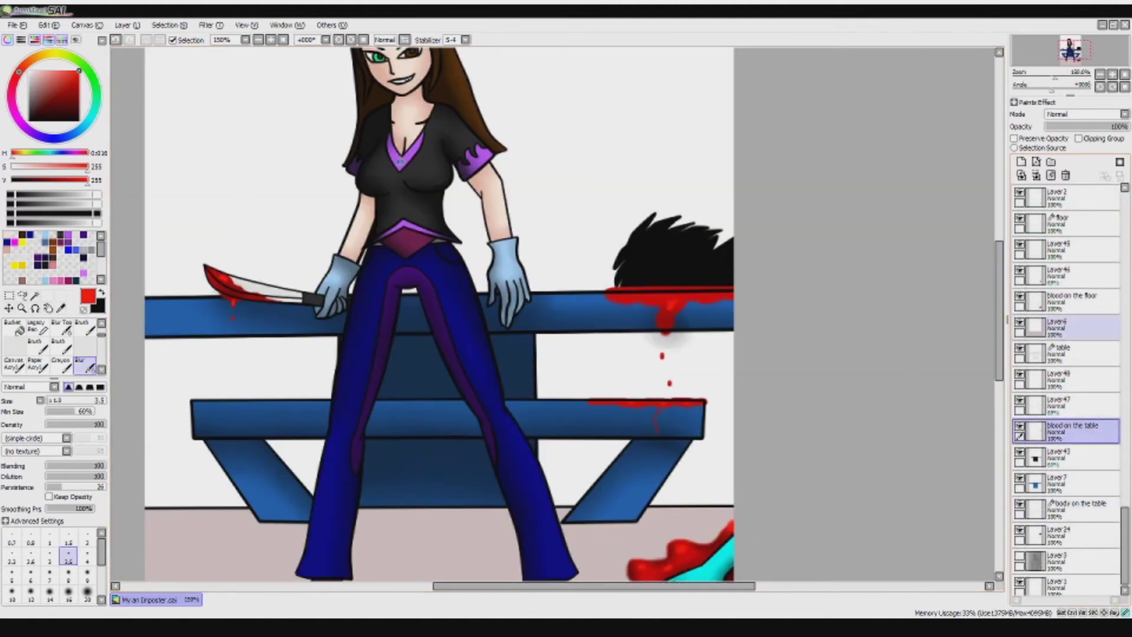
{"action": "scroll", "coordinate": [557, 319], "scroll_direction": "up", "scroll_amount": 4}
{"action": "scroll", "coordinate": [557, 318], "scroll_direction": "down", "scroll_amount": 3}
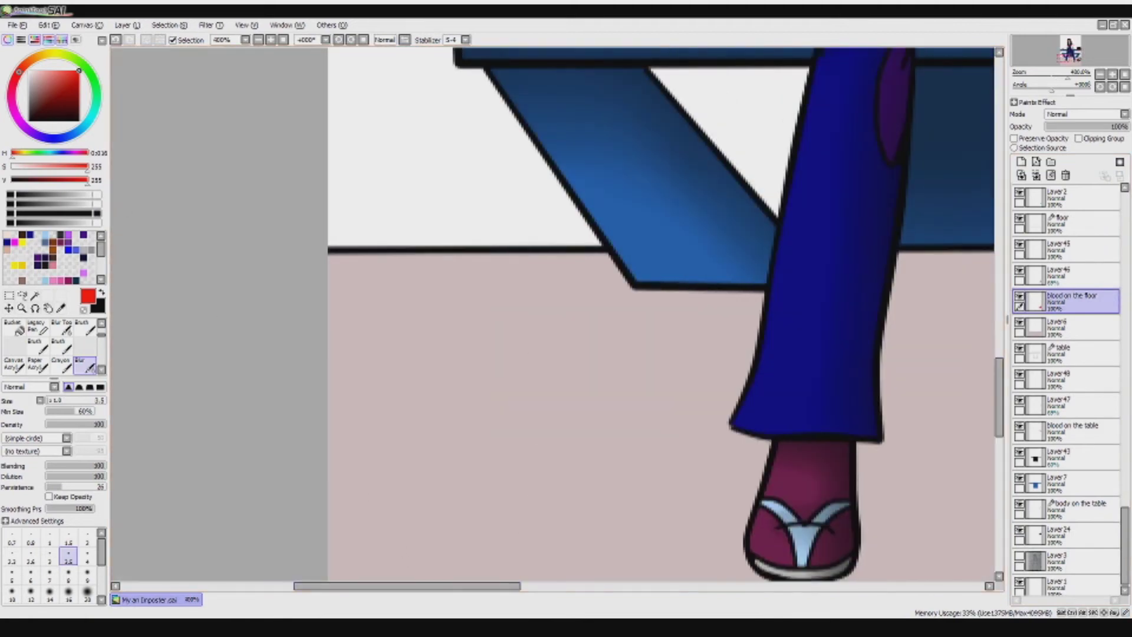
{"action": "left_click", "coordinate": [75, 79]}
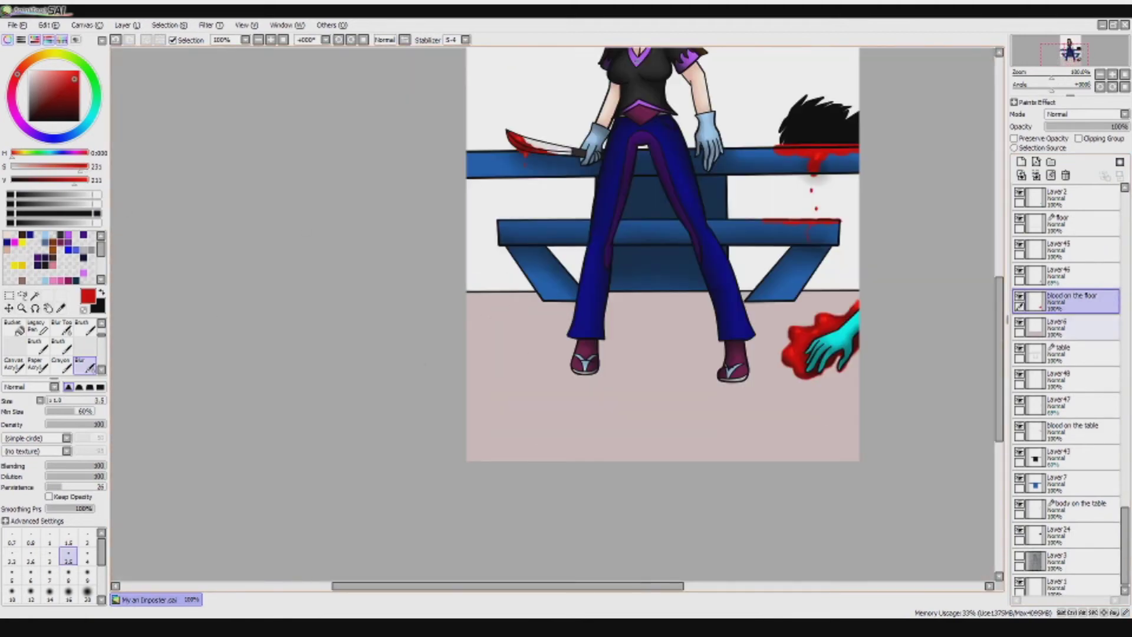
{"action": "key", "text": "b"}
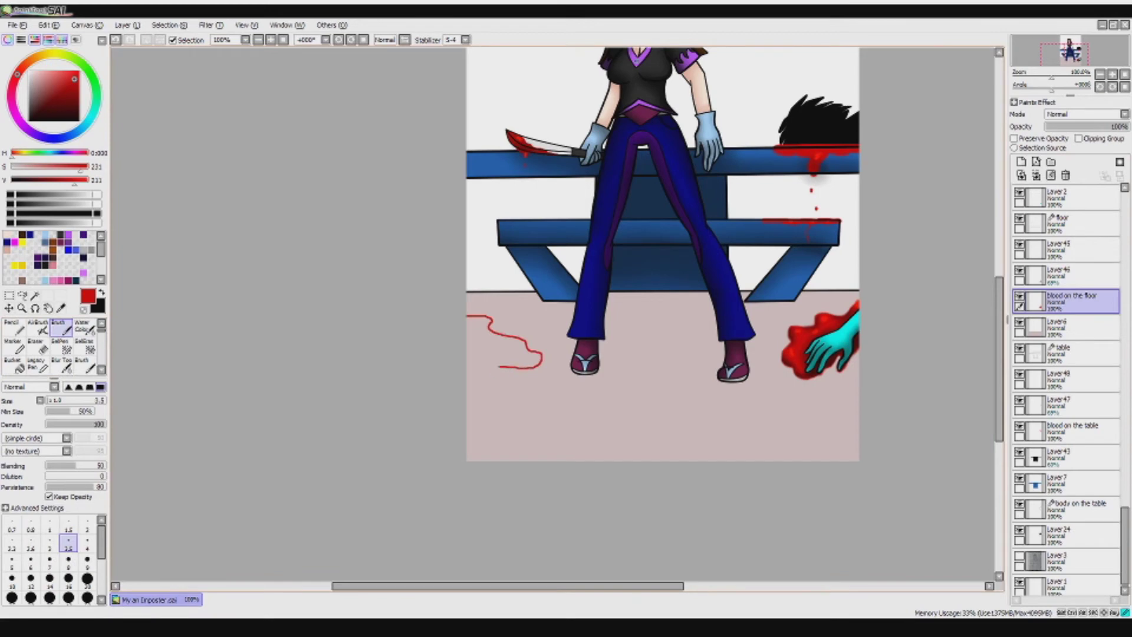
- Set the blood on the floor layer as the selection source and fill the outlined left puddle with red
{"action": "key", "text": "w"}
{"action": "left_click", "coordinate": [1015, 147]}
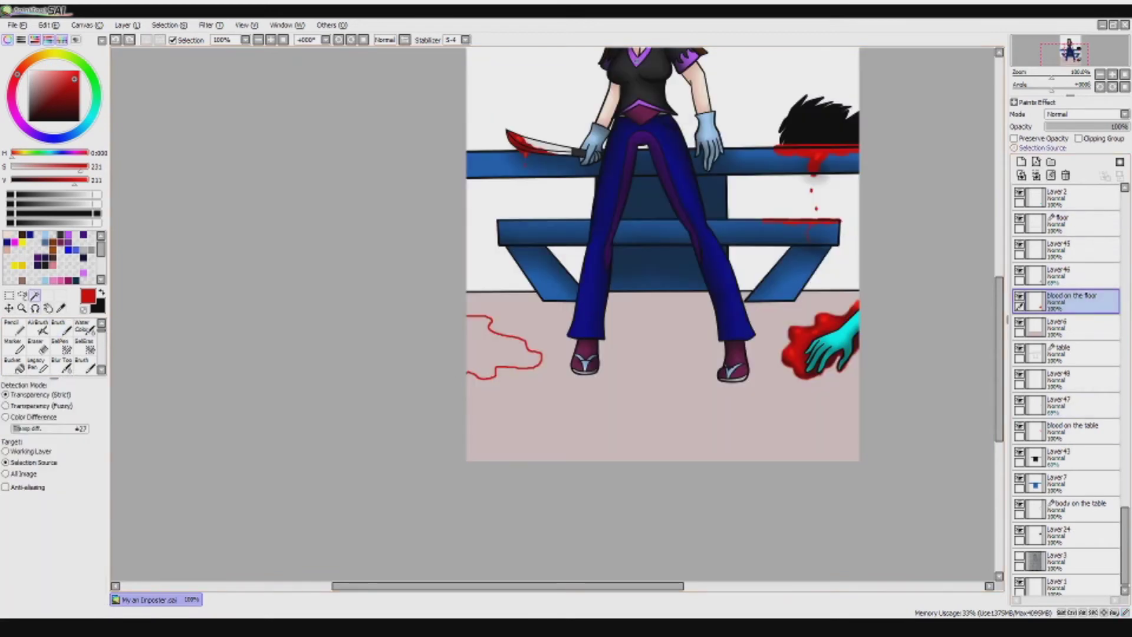
{"action": "left_click", "coordinate": [501, 348]}
{"action": "left_click", "coordinate": [500, 342]}
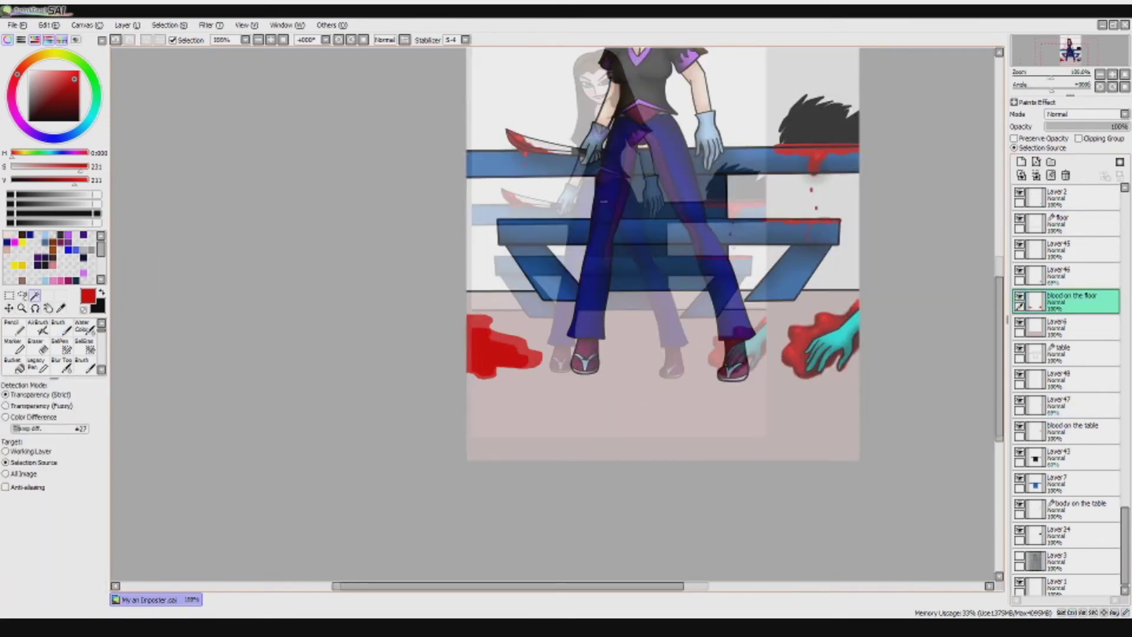
- Paint black shadows around the lower edges and notches of the left floor puddle on Layer46 with a size 20 brush
{"action": "left_click", "coordinate": [1062, 274]}
{"action": "scroll", "coordinate": [725, 312], "scroll_direction": "up", "scroll_amount": 5}
{"action": "key", "text": "x"}
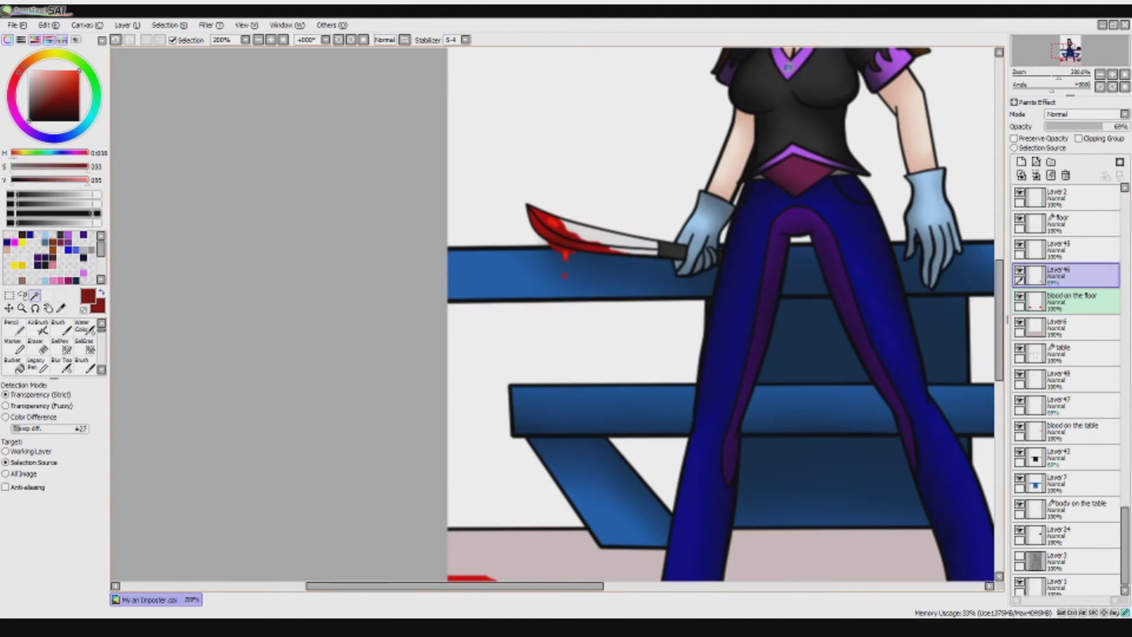
{"action": "scroll", "coordinate": [725, 312], "scroll_direction": "down", "scroll_amount": 5}
{"action": "key", "text": "ctrl+plus"}
{"action": "key", "text": "ctrl+plus"}
{"action": "key", "text": "b"}
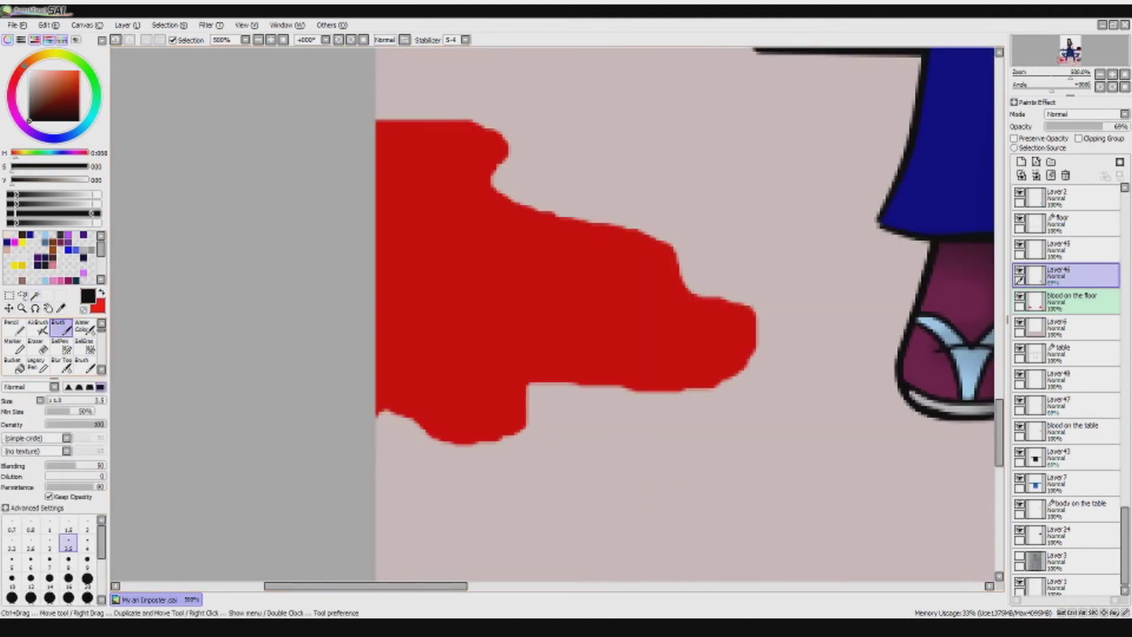
{"action": "left_click_drag", "start_coordinate": [508, 139], "coordinate": [495, 195]}
{"action": "left_click", "coordinate": [88, 579]}
{"action": "left_click_drag", "start_coordinate": [530, 144], "coordinate": [519, 177]}
{"action": "mouse_move", "coordinate": [389, 451]}
{"action": "left_mouse_down"}
{"action": "mouse_move", "coordinate": [412, 436]}
{"action": "mouse_move", "coordinate": [510, 472]}
{"action": "left_mouse_up"}
{"action": "mouse_move", "coordinate": [779, 354]}
{"action": "left_mouse_down"}
{"action": "mouse_move", "coordinate": [625, 395]}
{"action": "mouse_move", "coordinate": [519, 407]}
{"action": "mouse_move", "coordinate": [790, 342]}
{"action": "left_mouse_up"}
{"action": "mouse_move", "coordinate": [693, 227]}
{"action": "left_mouse_down"}
{"action": "mouse_move", "coordinate": [707, 275]}
{"action": "mouse_move", "coordinate": [746, 274]}
{"action": "left_mouse_up"}
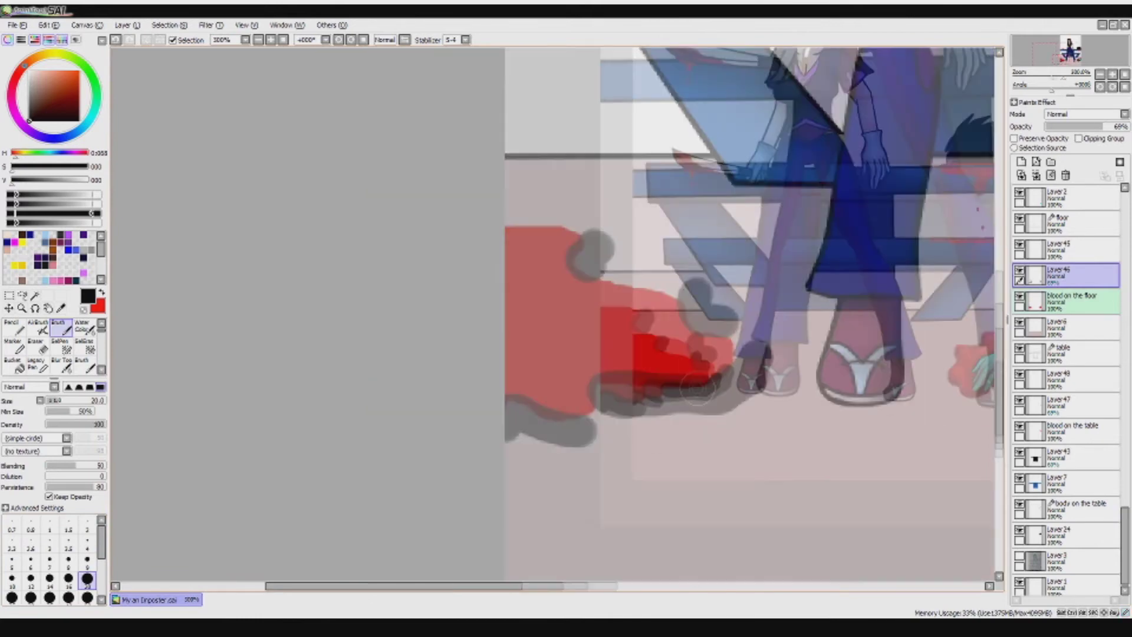
- Blur the black shadows around the left floor puddle on Layer46 at size 16
{"action": "scroll", "coordinate": [56, 348], "scroll_direction": "down", "scroll_amount": 2}
{"action": "left_click", "coordinate": [86, 346]}
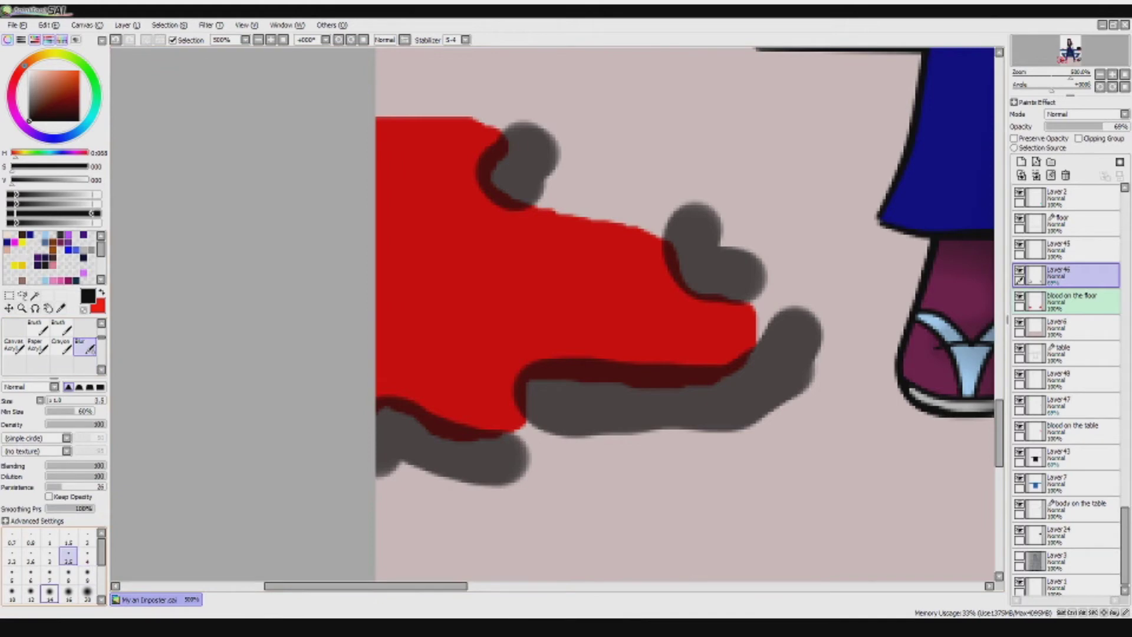
{"action": "left_click", "coordinate": [68, 595]}
{"action": "mouse_move", "coordinate": [392, 475]}
{"action": "left_mouse_down"}
{"action": "mouse_move", "coordinate": [495, 427]}
{"action": "mouse_move", "coordinate": [407, 419]}
{"action": "mouse_move", "coordinate": [376, 472]}
{"action": "mouse_move", "coordinate": [532, 456]}
{"action": "mouse_move", "coordinate": [507, 459]}
{"action": "mouse_move", "coordinate": [542, 434]}
{"action": "left_mouse_up"}
{"action": "mouse_move", "coordinate": [531, 383]}
{"action": "left_mouse_down"}
{"action": "mouse_move", "coordinate": [761, 330]}
{"action": "mouse_move", "coordinate": [772, 277]}
{"action": "mouse_move", "coordinate": [667, 236]}
{"action": "mouse_move", "coordinate": [678, 253]}
{"action": "left_mouse_up"}
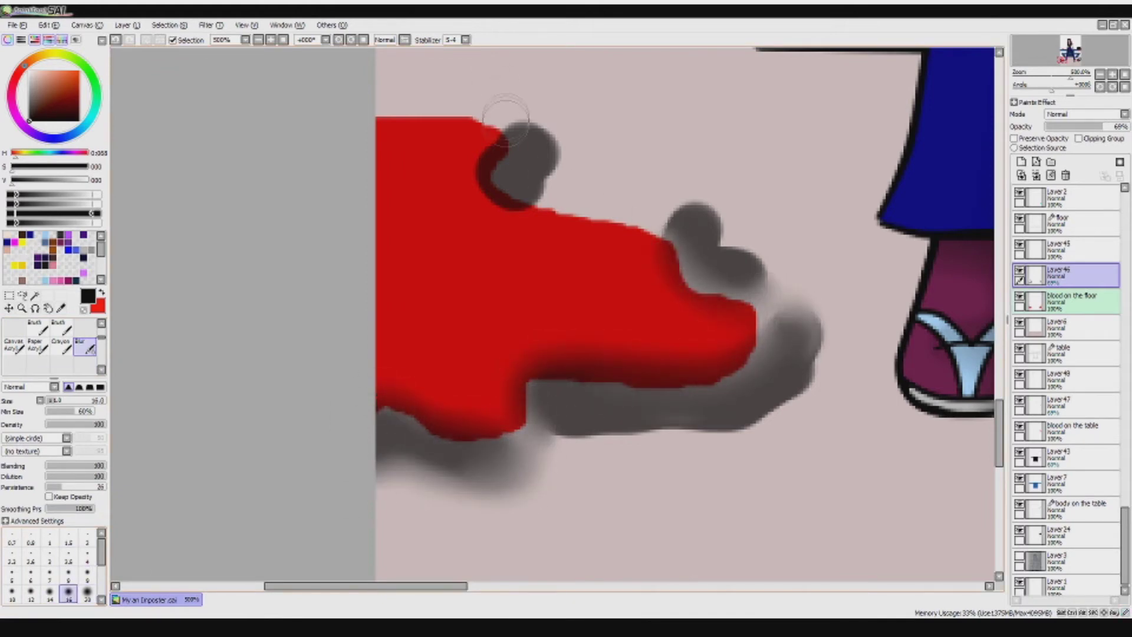
- Select the area outside the left puddle with the magic wand, delete the excess shadow, and clear the selection
{"action": "left_click", "coordinate": [35, 295]}
{"action": "left_click", "coordinate": [590, 501]}
{"action": "key", "text": "Delete"}
{"action": "key", "text": "ctrl+d"}
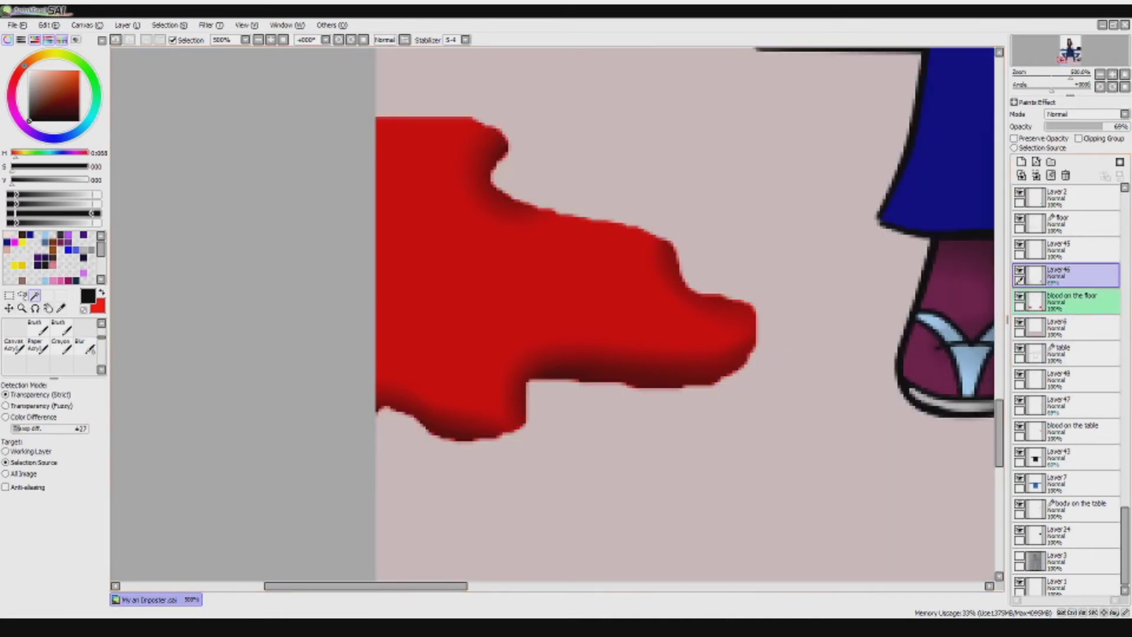
- Blur the left puddle's outline on the blood on the floor layer and its shadow edges on Layer46 at size 3.5
{"action": "left_click", "coordinate": [1068, 301]}
{"action": "left_click", "coordinate": [86, 347]}
{"action": "mouse_move", "coordinate": [411, 112]}
{"action": "left_mouse_down"}
{"action": "mouse_move", "coordinate": [505, 140]}
{"action": "mouse_move", "coordinate": [608, 220]}
{"action": "mouse_move", "coordinate": [672, 242]}
{"action": "mouse_move", "coordinate": [558, 210]}
{"action": "mouse_move", "coordinate": [639, 225]}
{"action": "mouse_move", "coordinate": [704, 293]}
{"action": "mouse_move", "coordinate": [755, 305]}
{"action": "mouse_move", "coordinate": [751, 367]}
{"action": "mouse_move", "coordinate": [617, 396]}
{"action": "mouse_move", "coordinate": [627, 384]}
{"action": "mouse_move", "coordinate": [521, 400]}
{"action": "mouse_move", "coordinate": [528, 429]}
{"action": "mouse_move", "coordinate": [460, 448]}
{"action": "mouse_move", "coordinate": [489, 441]}
{"action": "mouse_move", "coordinate": [369, 424]}
{"action": "left_mouse_up"}
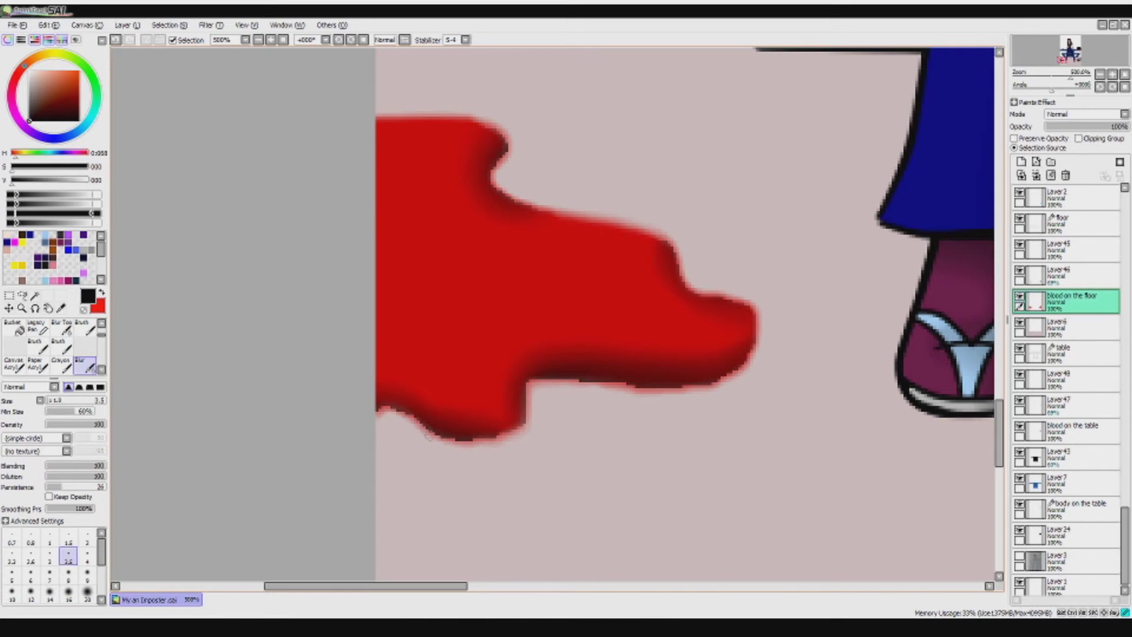
{"action": "left_click", "coordinate": [1067, 275]}
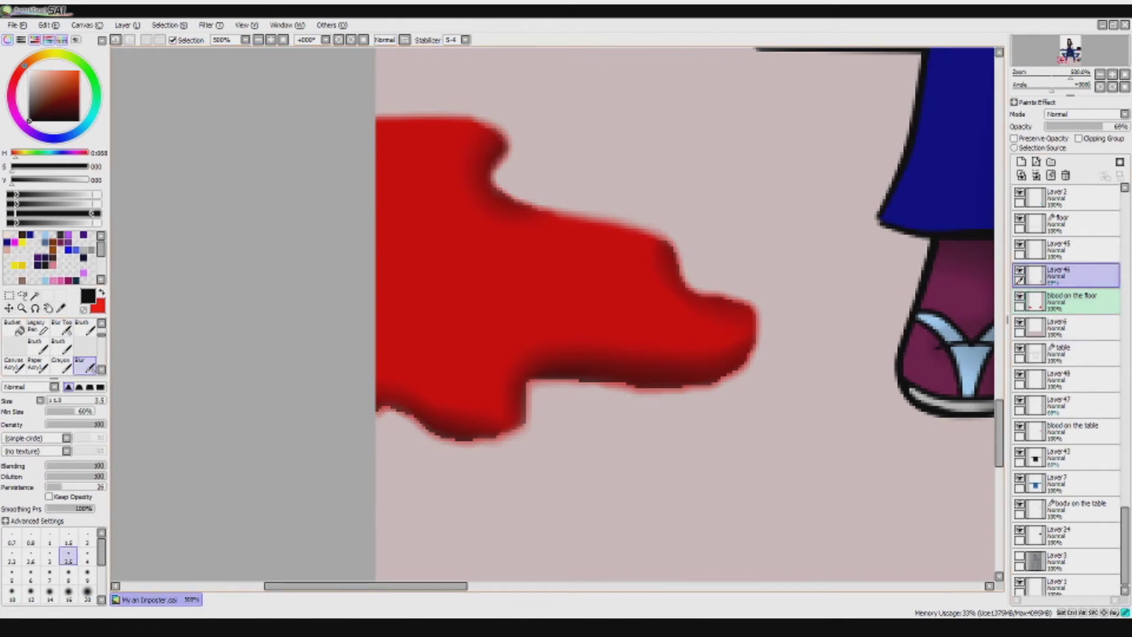
{"action": "mouse_move", "coordinate": [740, 365]}
{"action": "left_mouse_down"}
{"action": "mouse_move", "coordinate": [678, 387]}
{"action": "mouse_move", "coordinate": [566, 380]}
{"action": "mouse_move", "coordinate": [522, 416]}
{"action": "left_mouse_up"}
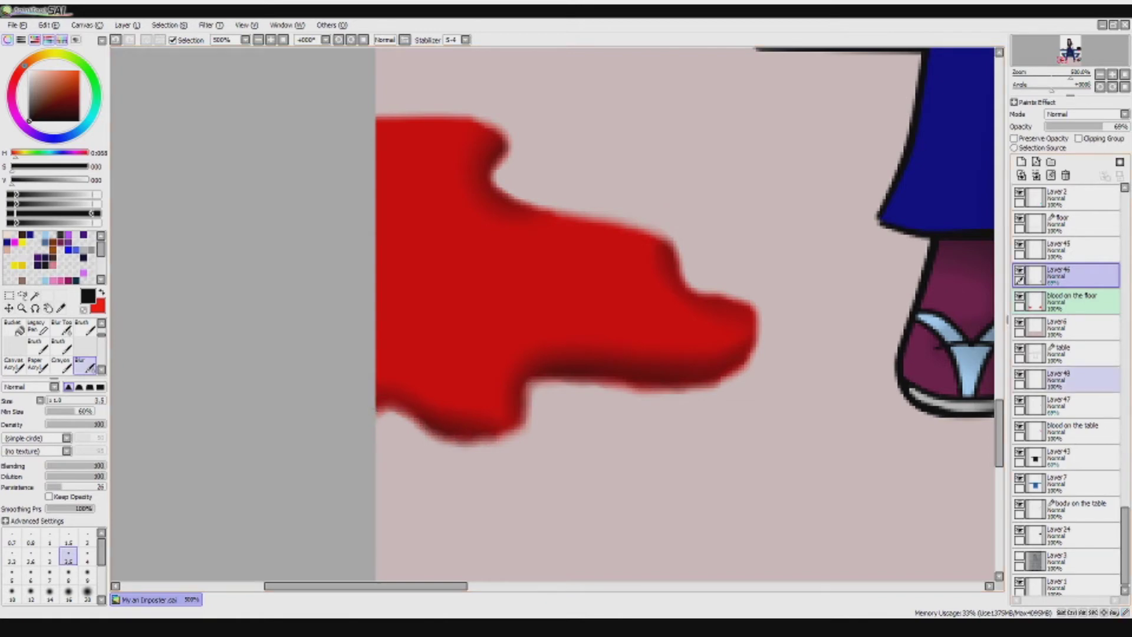
- Paint three bright red highlights on the left floor puddle on Layer45 and soften them with a size 9 blur
{"action": "key", "text": "x"}
{"action": "left_click", "coordinate": [1068, 249]}
{"action": "key", "text": "b"}
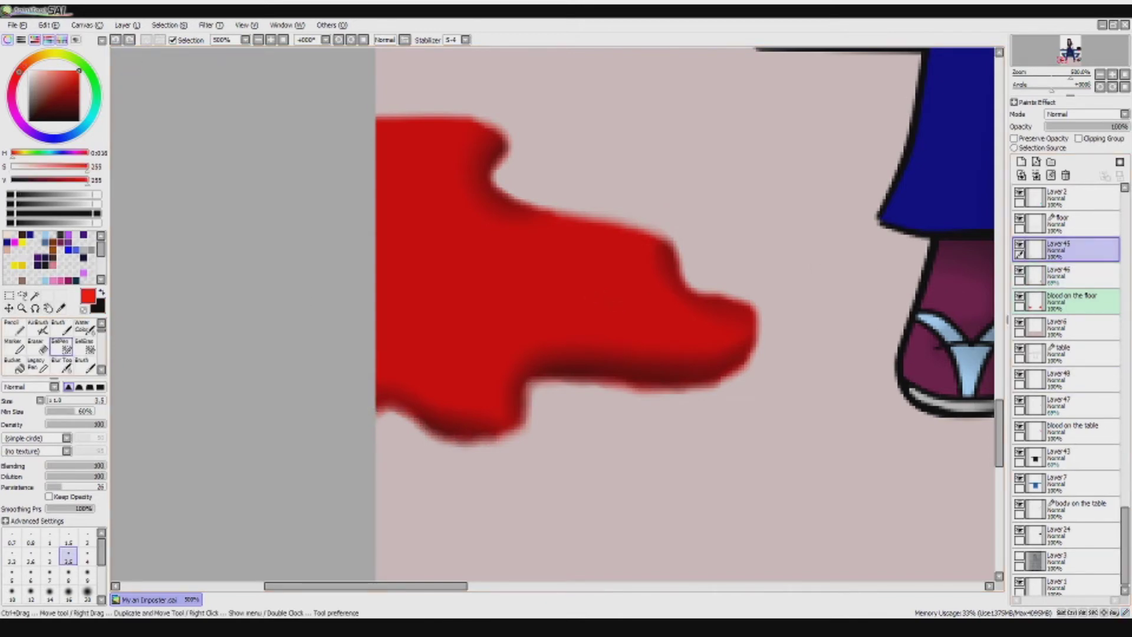
{"action": "mouse_move", "coordinate": [602, 308]}
{"action": "left_mouse_down"}
{"action": "mouse_move", "coordinate": [648, 314]}
{"action": "mouse_move", "coordinate": [587, 298]}
{"action": "left_mouse_up"}
{"action": "left_click_drag", "start_coordinate": [396, 305], "coordinate": [467, 333]}
{"action": "left_click_drag", "start_coordinate": [381, 149], "coordinate": [416, 185]}
{"action": "key", "text": "v"}
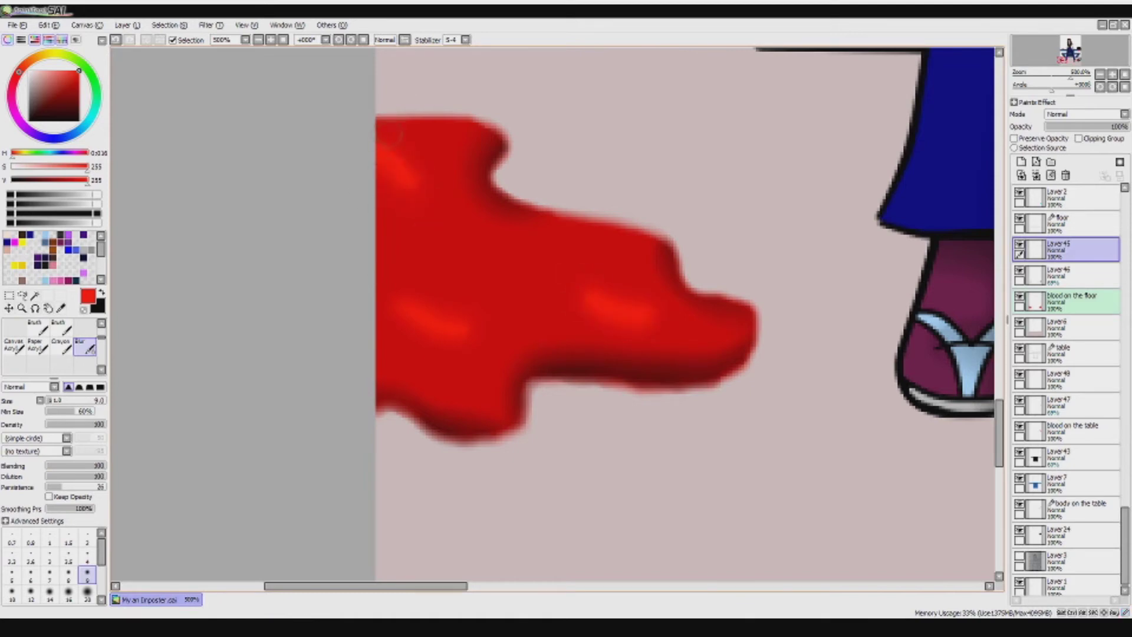
- Soften the left puddle's lower edges further on Layer46 and the blood on the floor layer with a size 9 blur
{"action": "scroll", "coordinate": [557, 312], "scroll_direction": "down", "scroll_amount": 3}
{"action": "scroll", "coordinate": [557, 312], "scroll_direction": "up", "scroll_amount": 3}
{"action": "left_click", "coordinate": [1073, 300]}
{"action": "left_click", "coordinate": [1073, 274]}
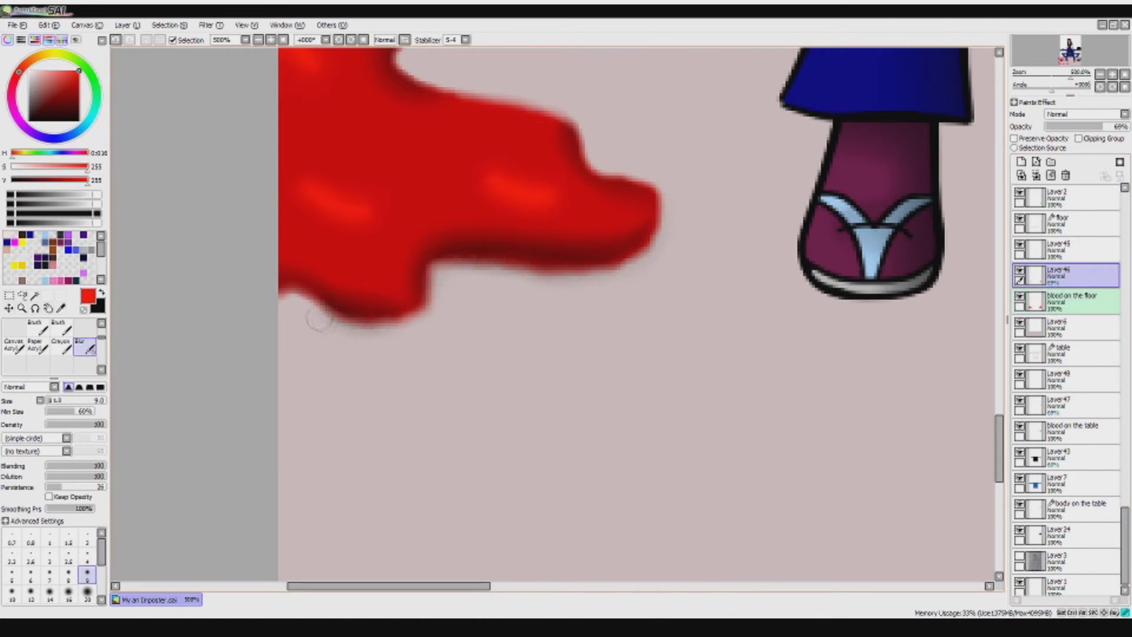
{"action": "left_click", "coordinate": [1073, 301]}
{"action": "mouse_move", "coordinate": [625, 271]}
{"action": "left_mouse_down"}
{"action": "mouse_move", "coordinate": [449, 275]}
{"action": "mouse_move", "coordinate": [378, 335]}
{"action": "mouse_move", "coordinate": [311, 322]}
{"action": "mouse_move", "coordinate": [343, 337]}
{"action": "mouse_move", "coordinate": [321, 341]}
{"action": "mouse_move", "coordinate": [440, 319]}
{"action": "left_mouse_up"}
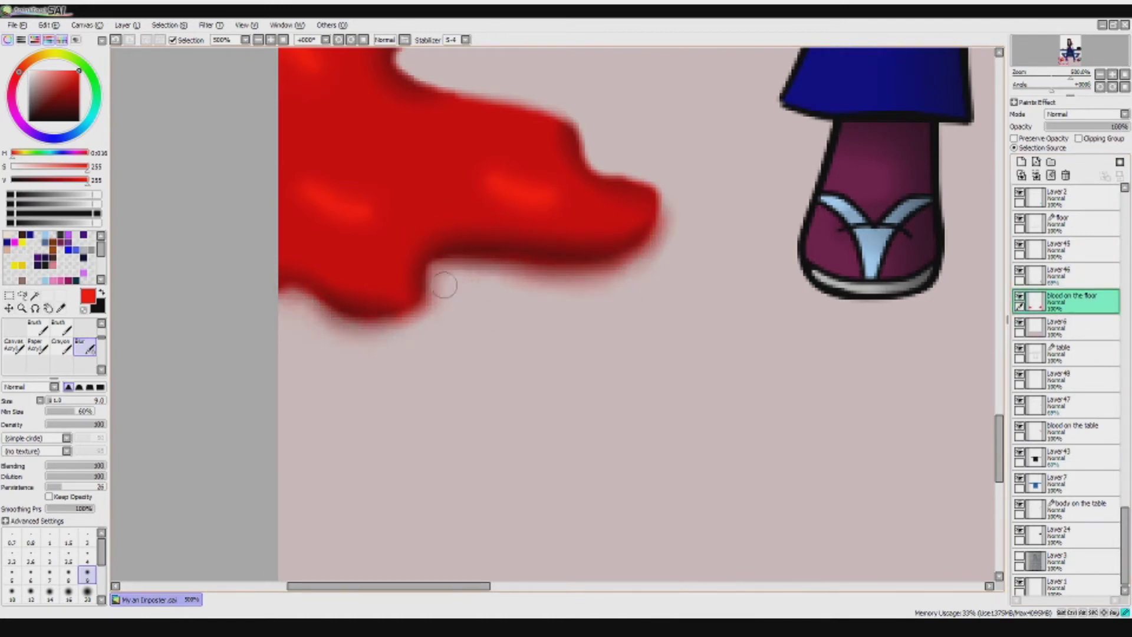
- Add a new normal layer and a linework layer directly below Layer24 for the background
{"action": "scroll", "coordinate": [669, 249], "scroll_direction": "down", "scroll_amount": 6}
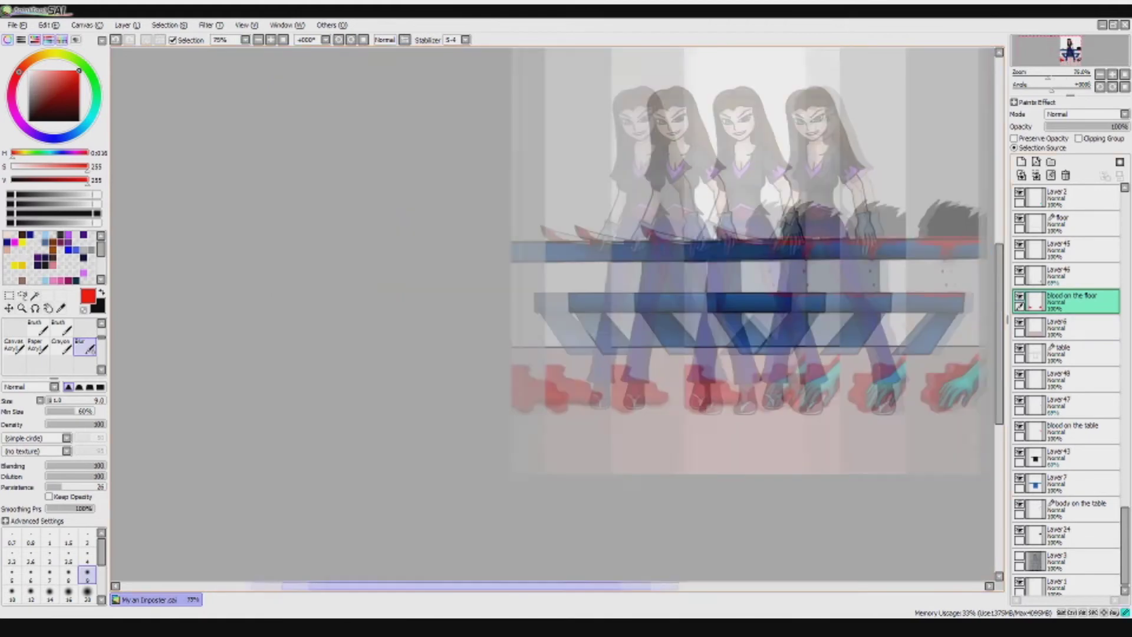
{"action": "scroll", "coordinate": [559, 289], "scroll_direction": "up", "scroll_amount": 2}
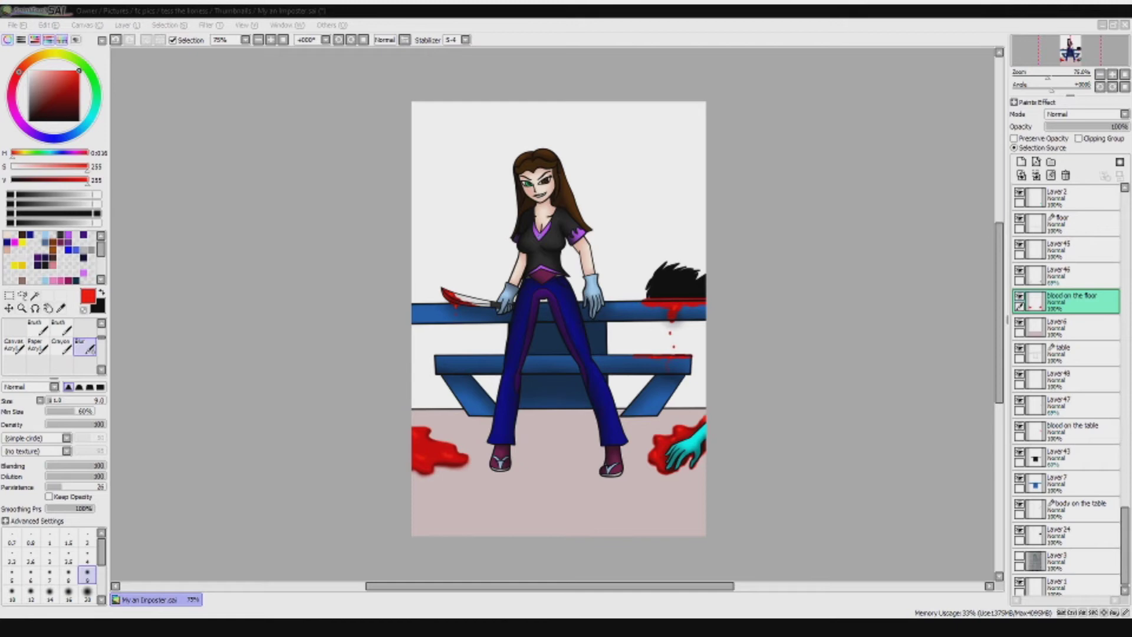
{"action": "left_click", "coordinate": [1067, 560]}
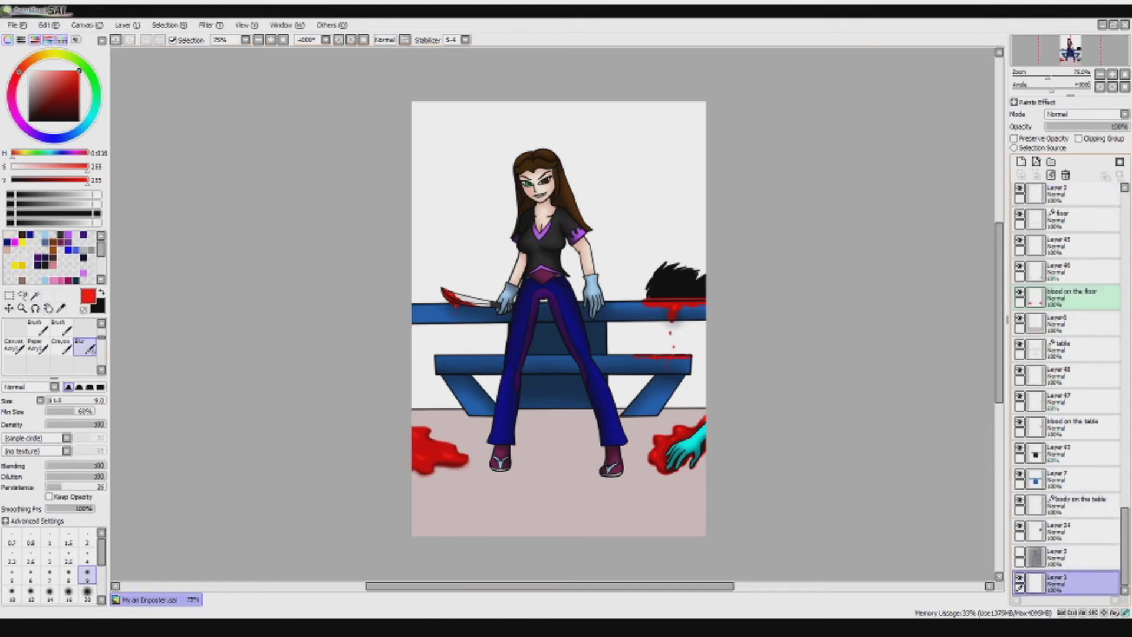
{"action": "left_click", "coordinate": [1022, 161]}
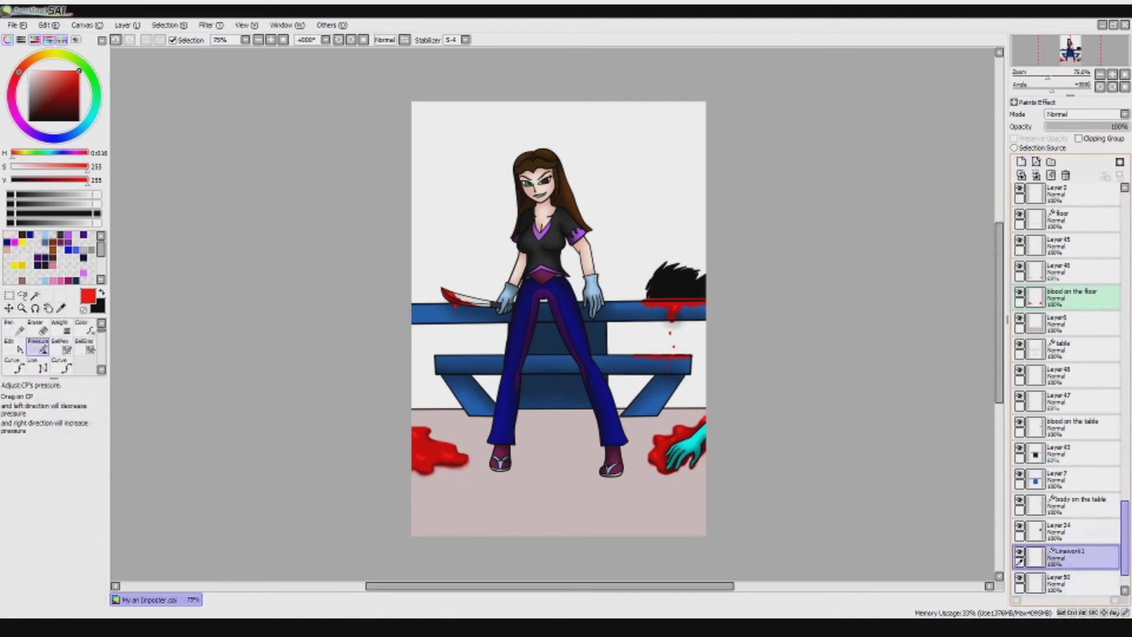
- Fill the background on Layer1 above Layer3 with blue, replacing the first deep blue with a muted medium blue
{"action": "left_click", "coordinate": [68, 250]}
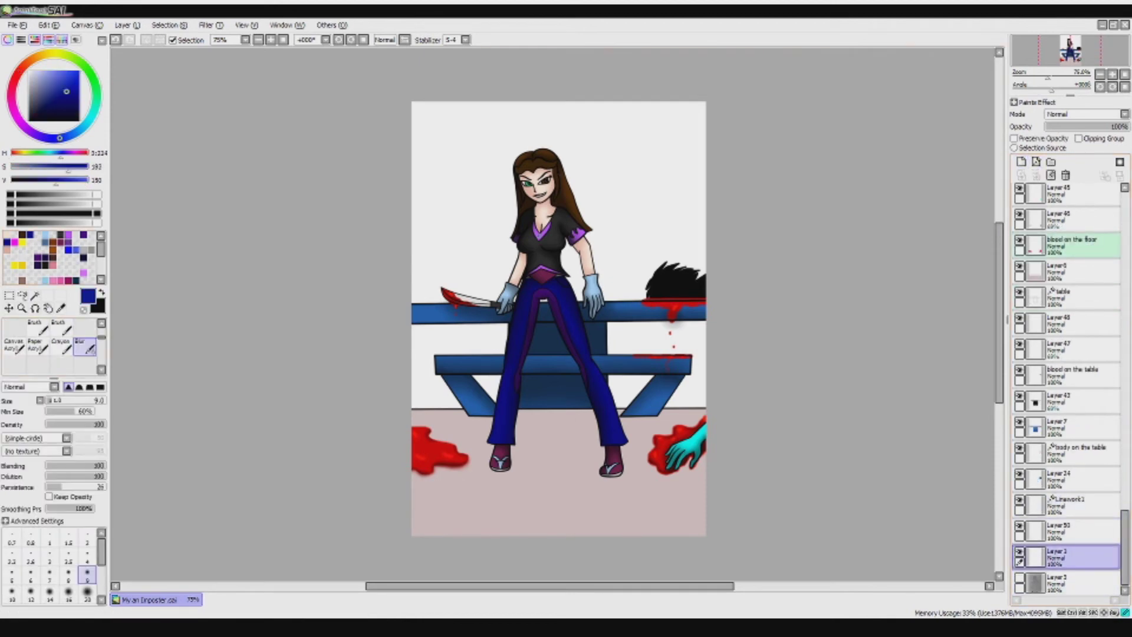
{"action": "left_click", "coordinate": [657, 164]}
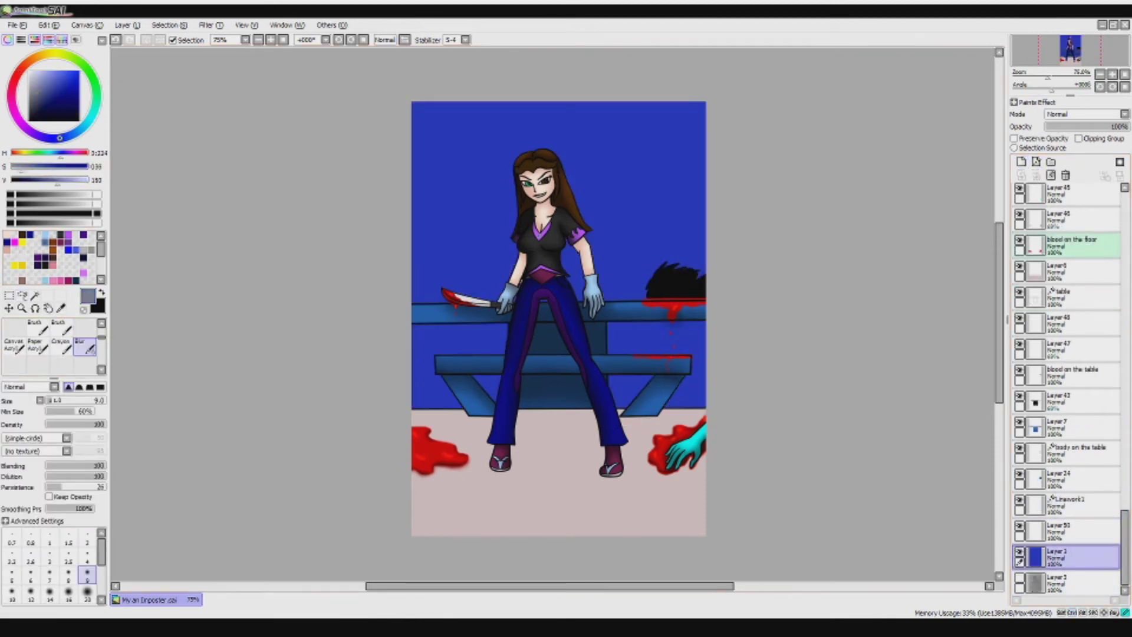
{"action": "left_click", "coordinate": [657, 164]}
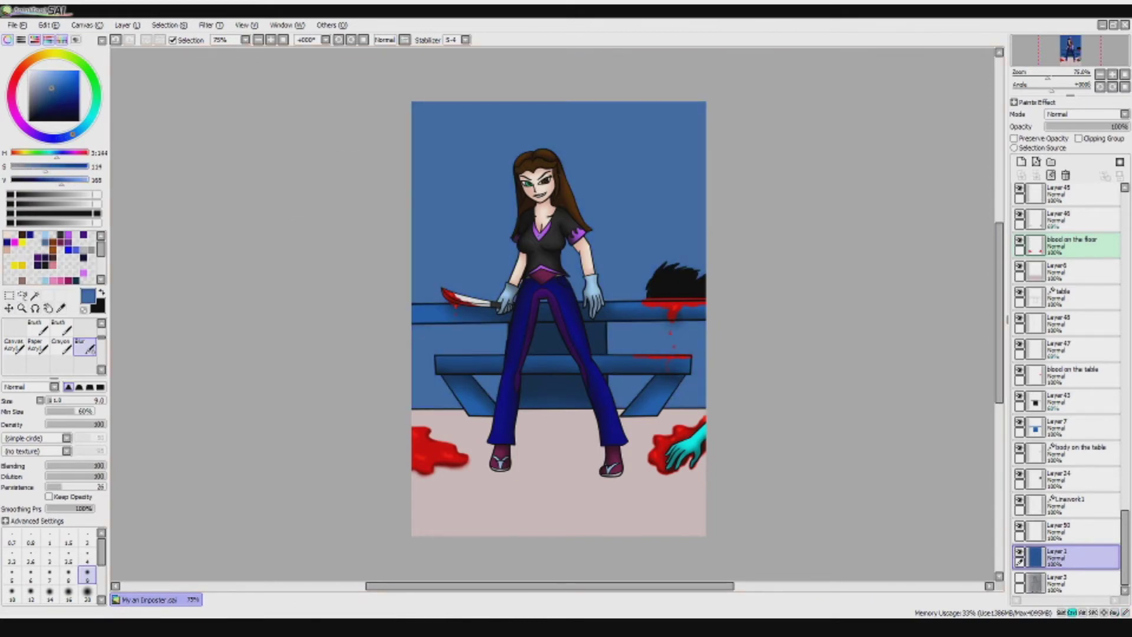
- Outline a tall rectangle behind the woman and the bench on Linework1 using straight size 10 lines
{"action": "left_click", "coordinate": [1082, 505]}
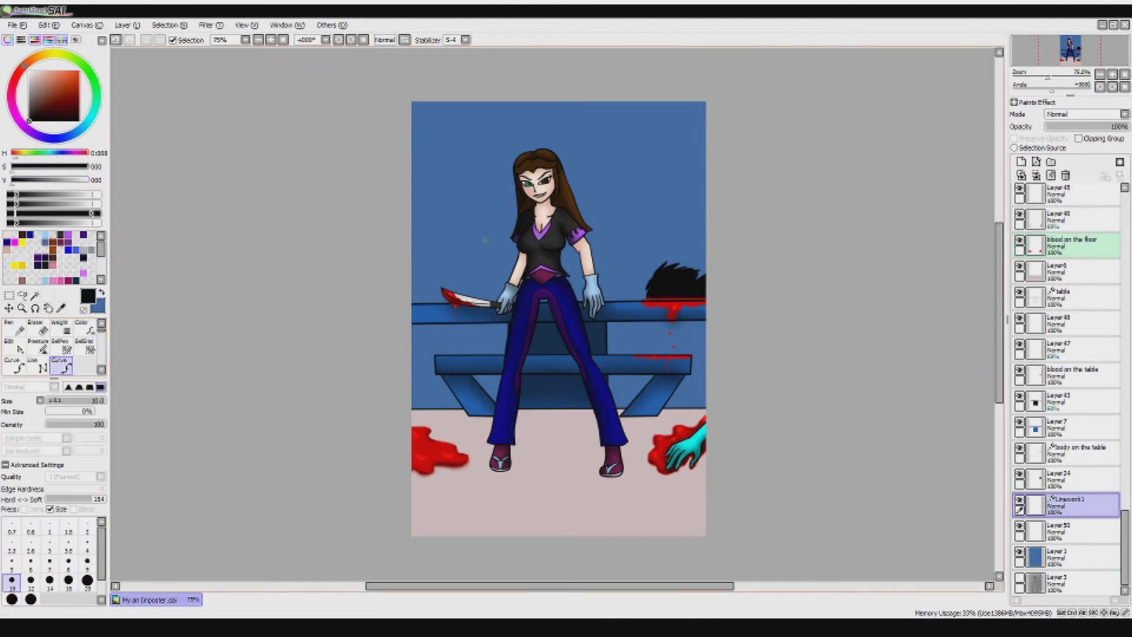
{"action": "left_click", "coordinate": [611, 262]}
{"action": "left_click", "coordinate": [611, 398]}
{"action": "key", "text": "l"}
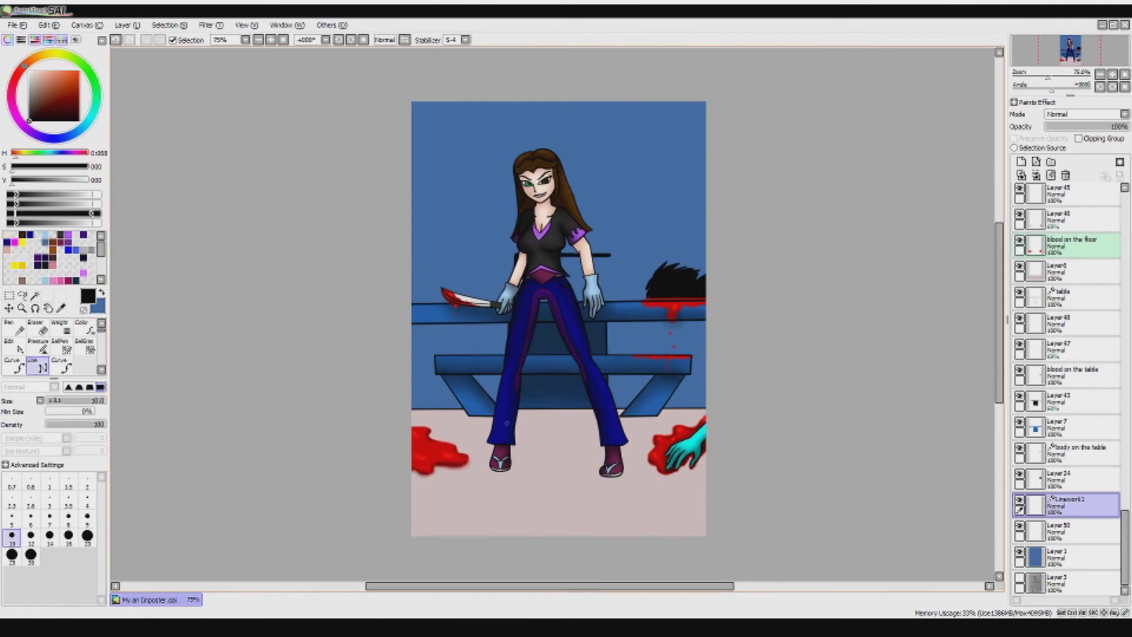
{"action": "left_click", "coordinate": [612, 355]}
- Thin the rectangle outline on Linework1 by lowering the pressure at its corner points
{"action": "scroll", "coordinate": [633, 226], "scroll_direction": "up", "scroll_amount": 3}
{"action": "key", "text": "ctrl"}
{"action": "scroll", "coordinate": [466, 313], "scroll_direction": "down", "scroll_amount": 3}
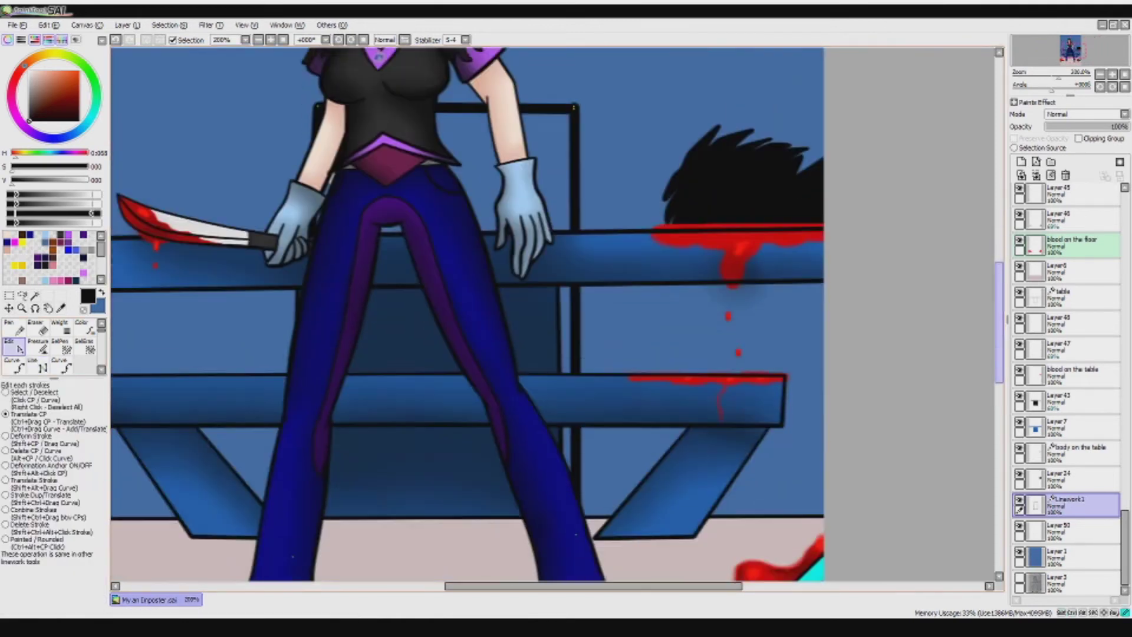
{"action": "left_click", "coordinate": [38, 348]}
{"action": "left_click_drag", "start_coordinate": [574, 145], "coordinate": [531, 145]}
{"action": "left_click_drag", "start_coordinate": [318, 145], "coordinate": [306, 146]}
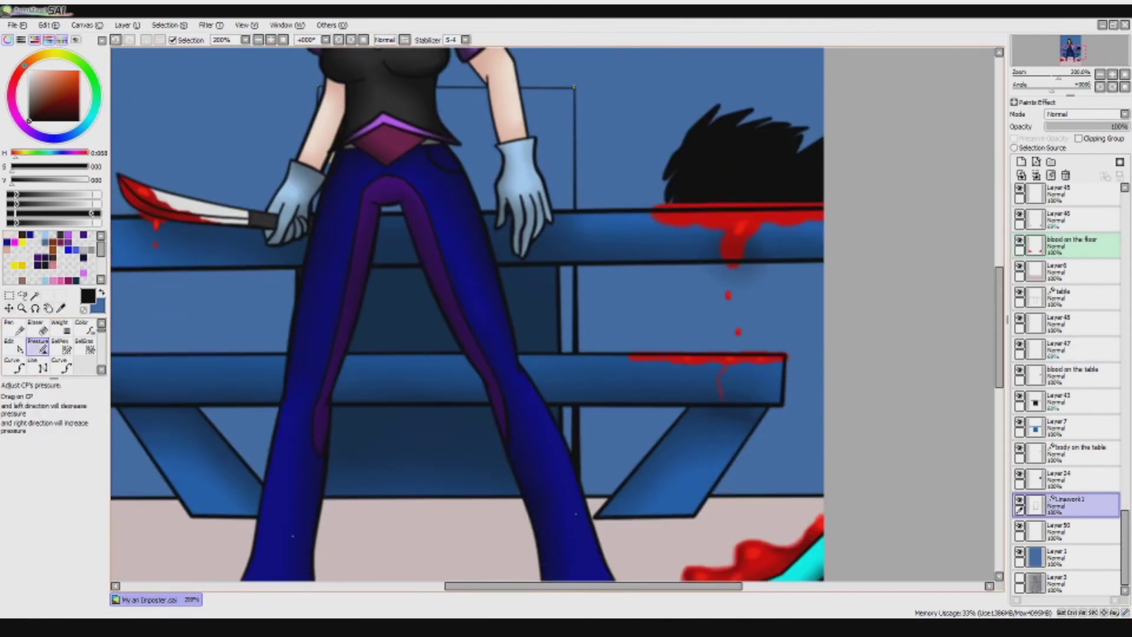
{"action": "scroll", "coordinate": [584, 502], "scroll_direction": "down", "scroll_amount": 1}
{"action": "left_click_drag", "start_coordinate": [593, 503], "coordinate": [584, 502]}
{"action": "left_click_drag", "start_coordinate": [311, 534], "coordinate": [321, 534]}
{"action": "left_click_drag", "start_coordinate": [576, 88], "coordinate": [566, 88]}
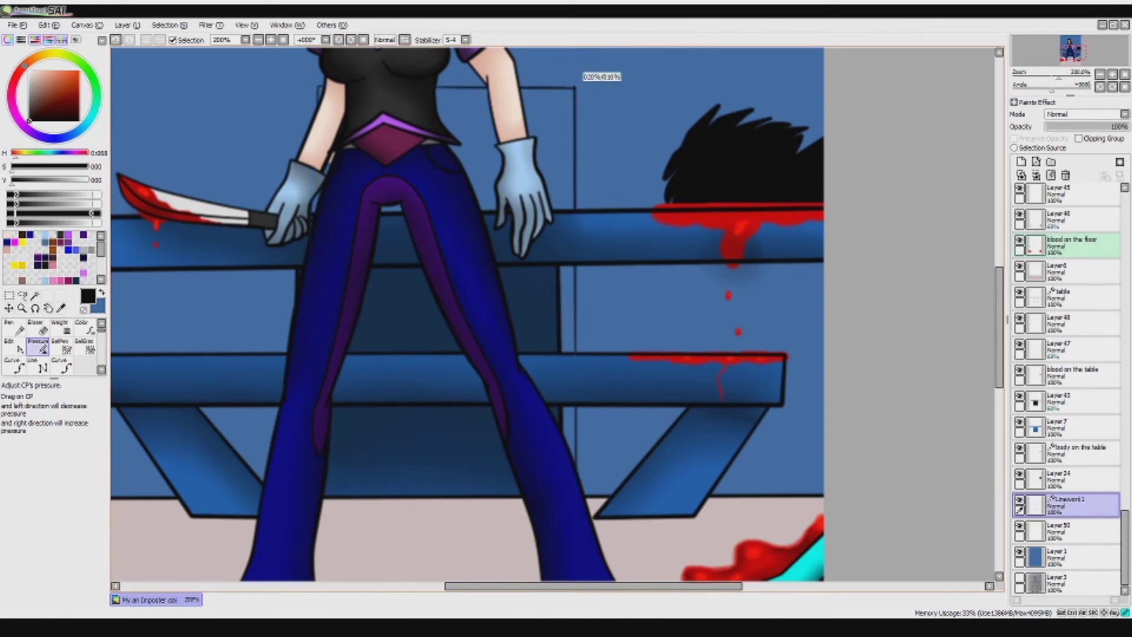
{"action": "left_click_drag", "start_coordinate": [305, 86], "coordinate": [311, 86]}
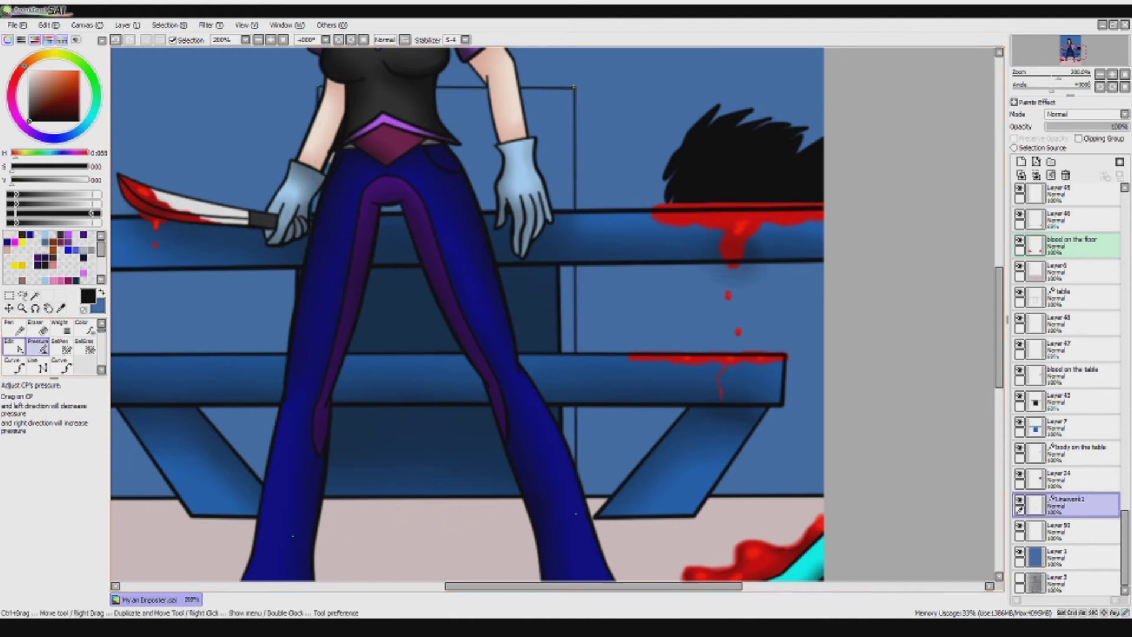
{"action": "left_click", "coordinate": [15, 345]}
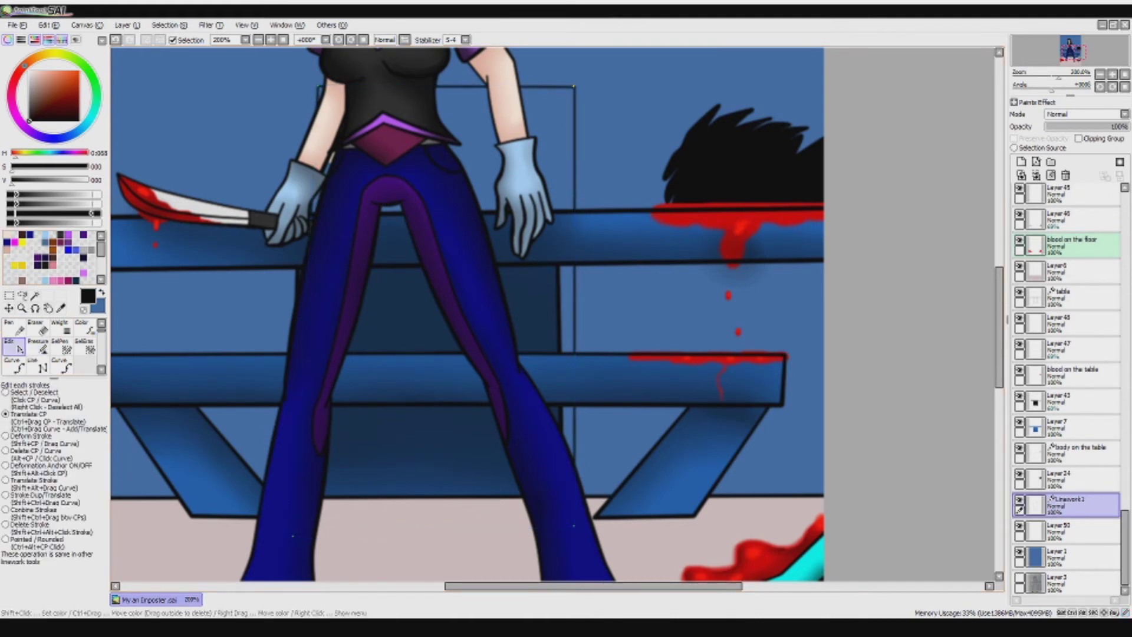
- Make Linework1 the selection source, wand-select the rectangle's interior, fill it with dark brown on Layer50, and deselect
{"action": "key", "text": "w"}
{"action": "left_click", "coordinate": [1015, 147]}
{"action": "left_click", "coordinate": [448, 283]}
{"action": "left_click", "coordinate": [1055, 531]}
{"action": "left_click", "coordinate": [48, 113]}
{"action": "scroll", "coordinate": [550, 361], "scroll_direction": "down", "scroll_amount": 3}
{"action": "left_click", "coordinate": [39, 113]}
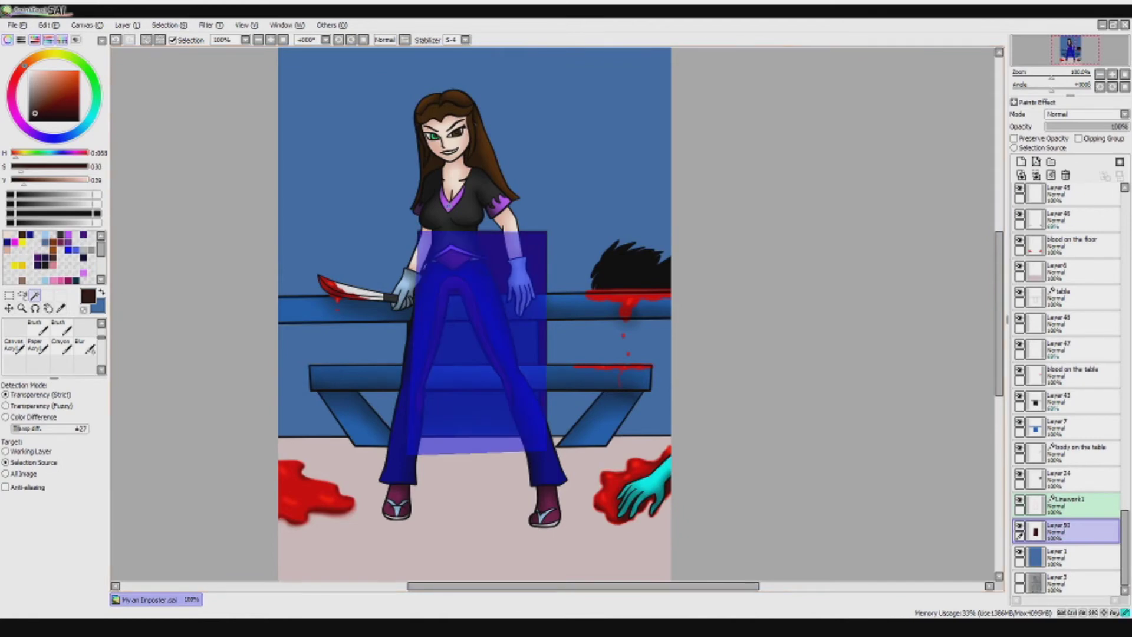
{"action": "key", "text": "ctrl+d"}
- Move the blue Layer1 below the sketch on Layer3 and add a new linework layer above Linework1
{"action": "left_click", "coordinate": [1067, 557]}
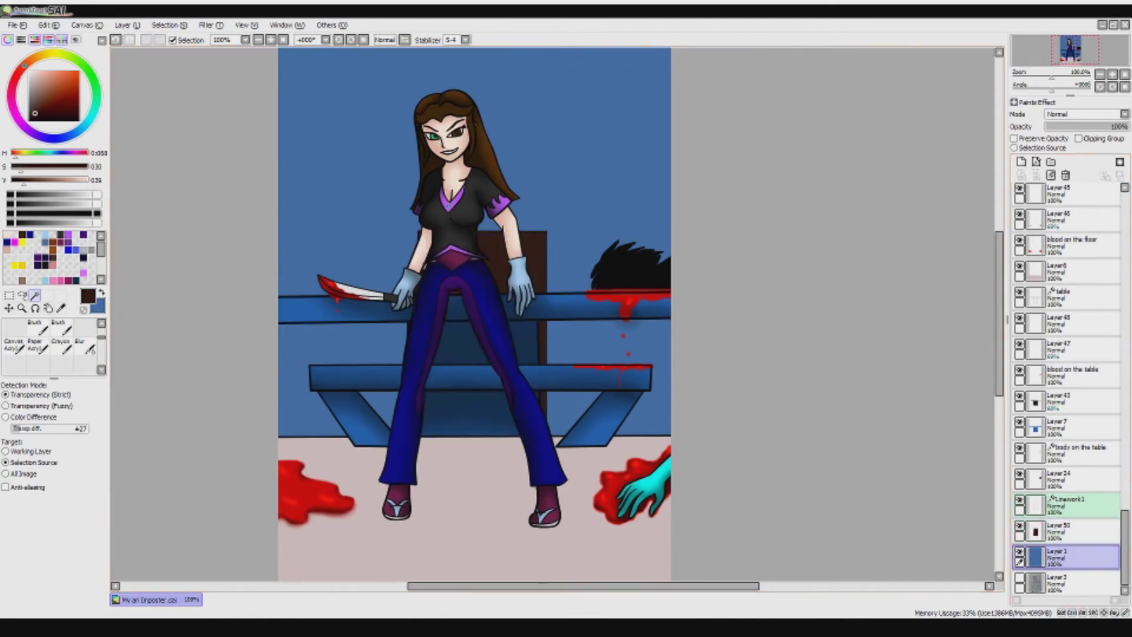
{"action": "left_click_drag", "start_coordinate": [1067, 558], "coordinate": [1067, 589]}
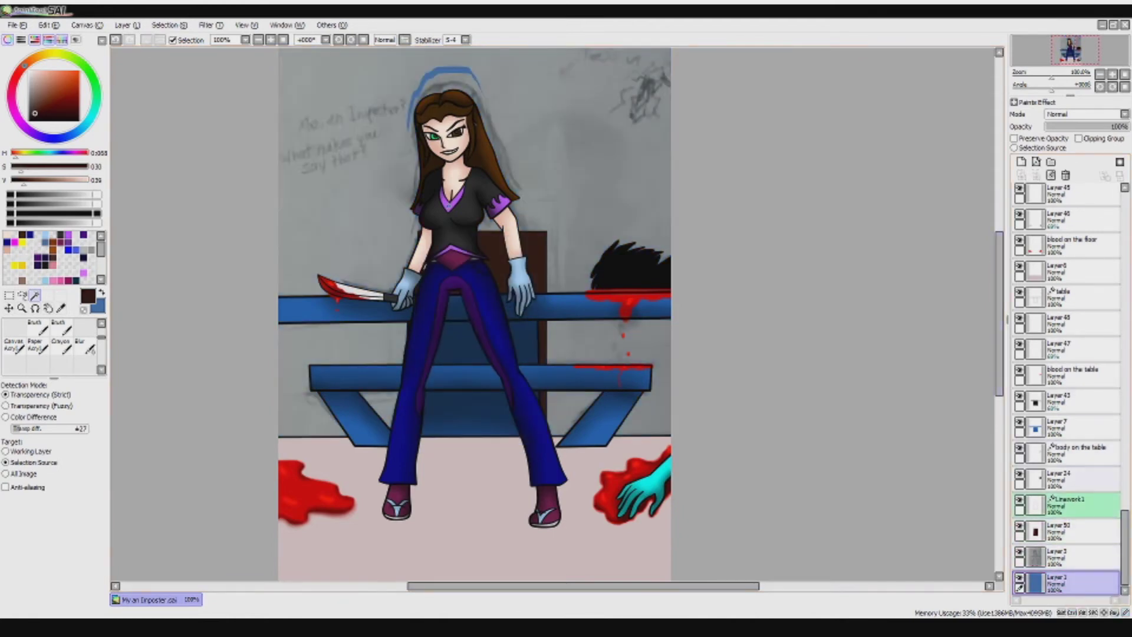
{"action": "left_click", "coordinate": [1080, 504]}
{"action": "left_click", "coordinate": [1036, 161]}
- Trace the two jagged halves of the broken device in the sketch's upper right corner with straight size 10 lines
{"action": "scroll", "coordinate": [648, 88], "scroll_direction": "up", "scroll_amount": 4}
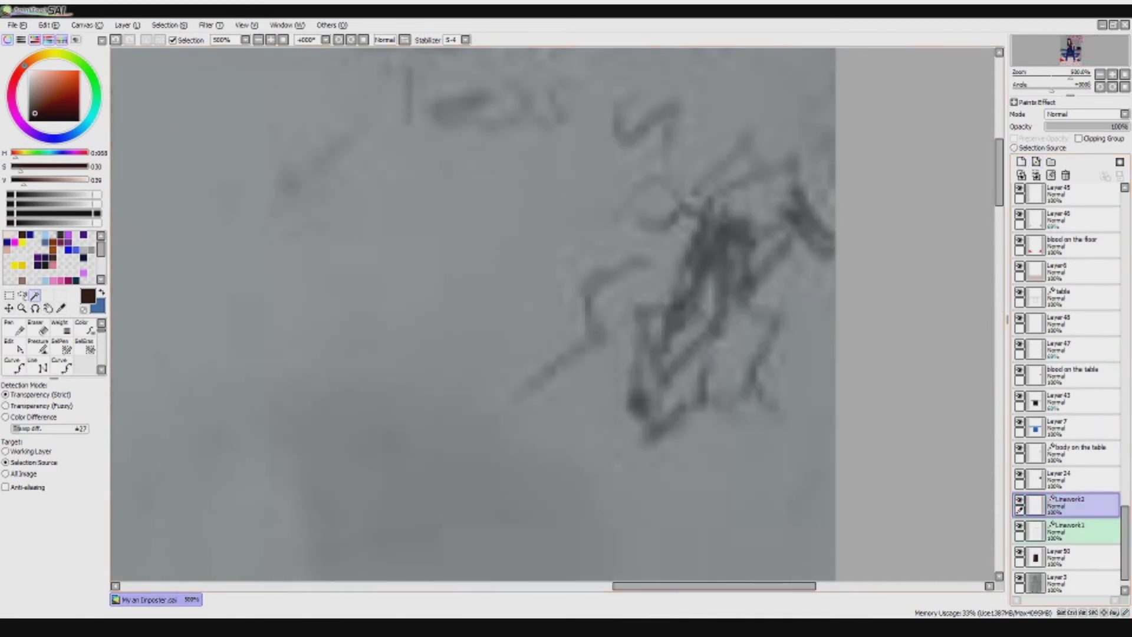
{"action": "left_click", "coordinate": [42, 368]}
{"action": "left_click", "coordinate": [793, 167]}
{"action": "left_click", "coordinate": [695, 205]}
{"action": "key", "text": "Return"}
{"action": "mouse_move", "coordinate": [695, 207]}
{"action": "left_mouse_down"}
{"action": "mouse_move", "coordinate": [672, 295]}
{"action": "mouse_move", "coordinate": [733, 303]}
{"action": "mouse_move", "coordinate": [790, 251]}
{"action": "mouse_move", "coordinate": [795, 162]}
{"action": "left_mouse_up"}
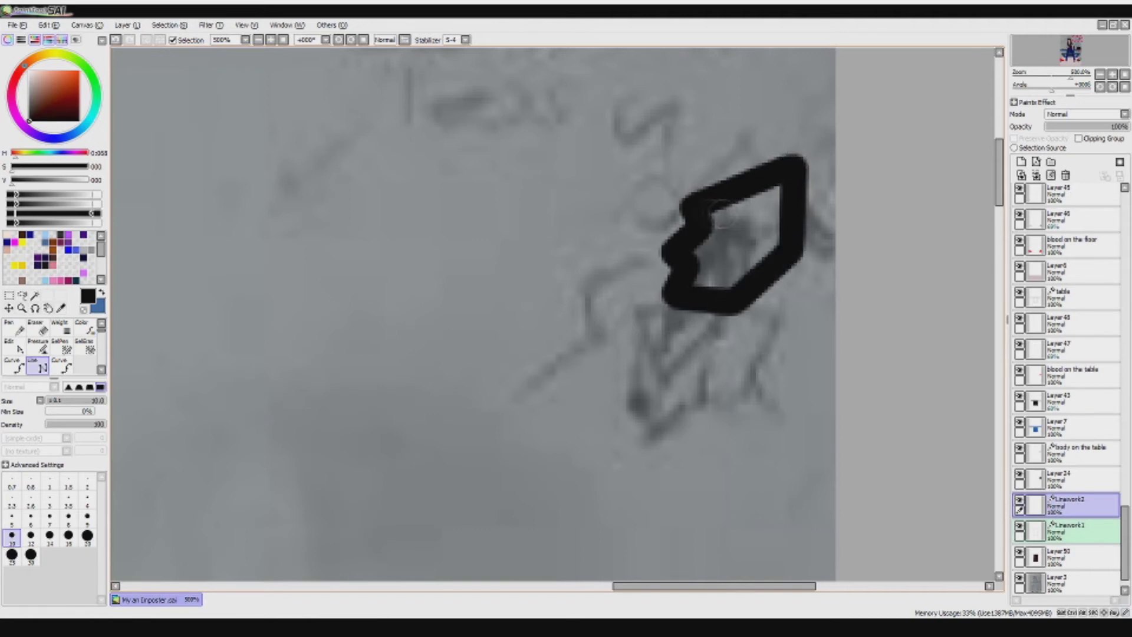
{"action": "mouse_move", "coordinate": [707, 213]}
{"action": "left_mouse_down"}
{"action": "mouse_move", "coordinate": [737, 225]}
{"action": "mouse_move", "coordinate": [730, 298]}
{"action": "left_mouse_up"}
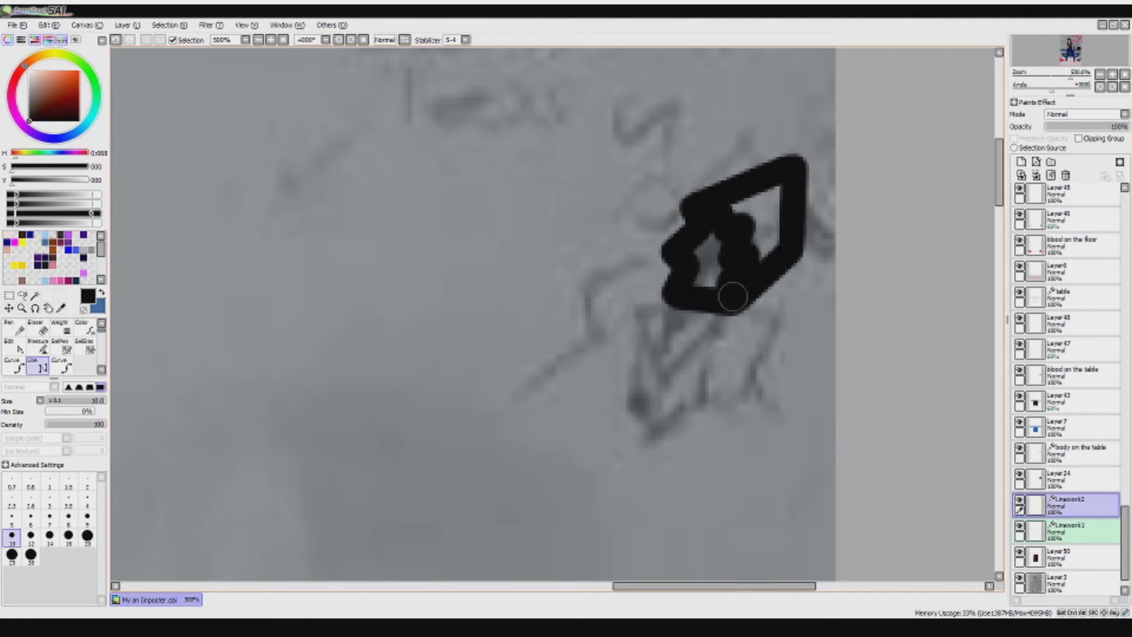
{"action": "mouse_move", "coordinate": [632, 404]}
{"action": "left_mouse_down"}
{"action": "mouse_move", "coordinate": [634, 336]}
{"action": "mouse_move", "coordinate": [656, 346]}
{"action": "mouse_move", "coordinate": [661, 373]}
{"action": "mouse_move", "coordinate": [681, 346]}
{"action": "mouse_move", "coordinate": [706, 364]}
{"action": "mouse_move", "coordinate": [649, 447]}
{"action": "mouse_move", "coordinate": [633, 406]}
{"action": "mouse_move", "coordinate": [653, 304]}
{"action": "mouse_move", "coordinate": [704, 329]}
{"action": "left_mouse_up"}
- Lower the pressure at the upper device piece's outer corner to taper its outline to a point
{"action": "left_click", "coordinate": [37, 347]}
{"action": "left_click_drag", "start_coordinate": [796, 158], "coordinate": [793, 157]}
{"action": "left_click_drag", "start_coordinate": [702, 206], "coordinate": [716, 205]}
{"action": "left_click", "coordinate": [741, 289]}
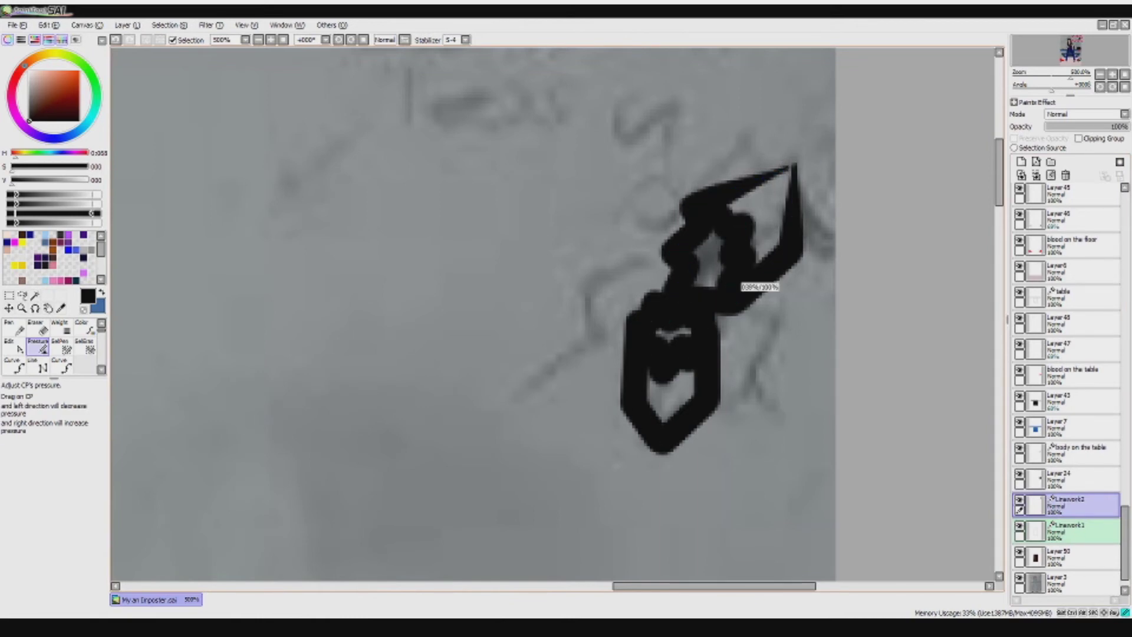
{"action": "left_click_drag", "start_coordinate": [741, 289], "coordinate": [745, 289]}
{"action": "left_click_drag", "start_coordinate": [711, 325], "coordinate": [714, 324]}
- Draw curved wires between the two broken pieces and thin them by reducing their point pressure
{"action": "left_click", "coordinate": [62, 367]}
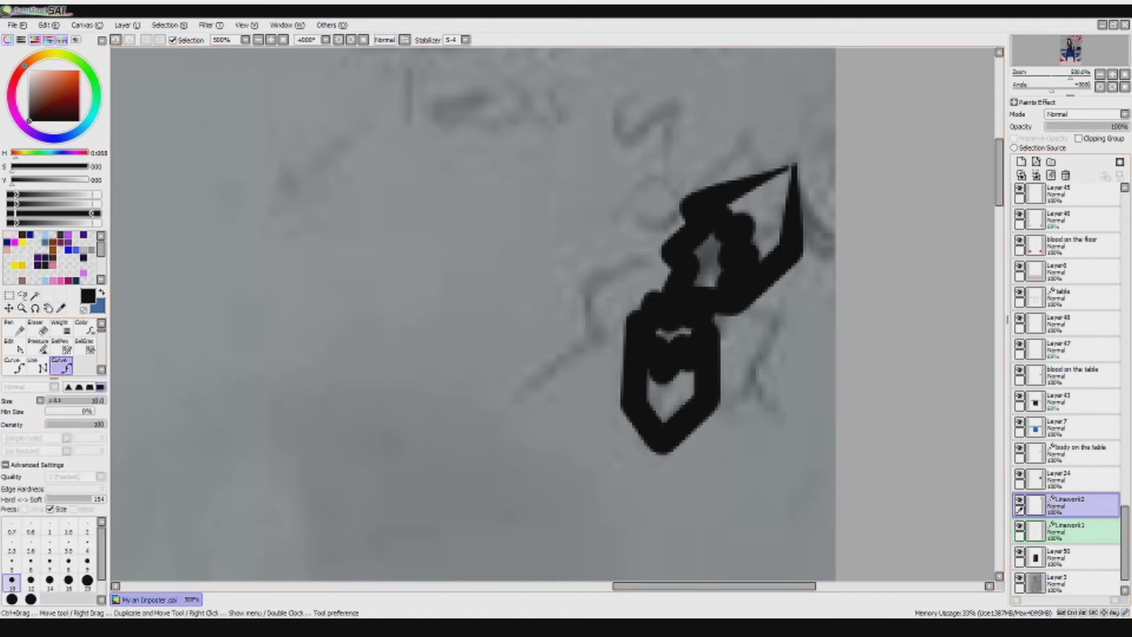
{"action": "left_click", "coordinate": [718, 270]}
{"action": "left_click", "coordinate": [37, 346]}
{"action": "left_click_drag", "start_coordinate": [718, 270], "coordinate": [719, 270]}
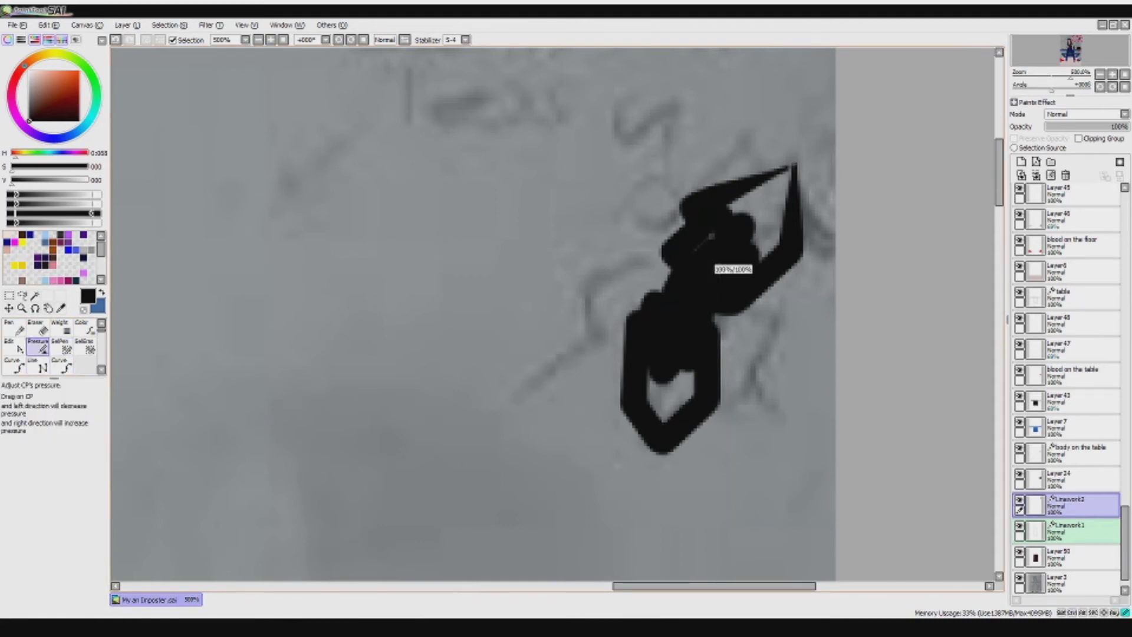
{"action": "left_click_drag", "start_coordinate": [690, 323], "coordinate": [705, 305]}
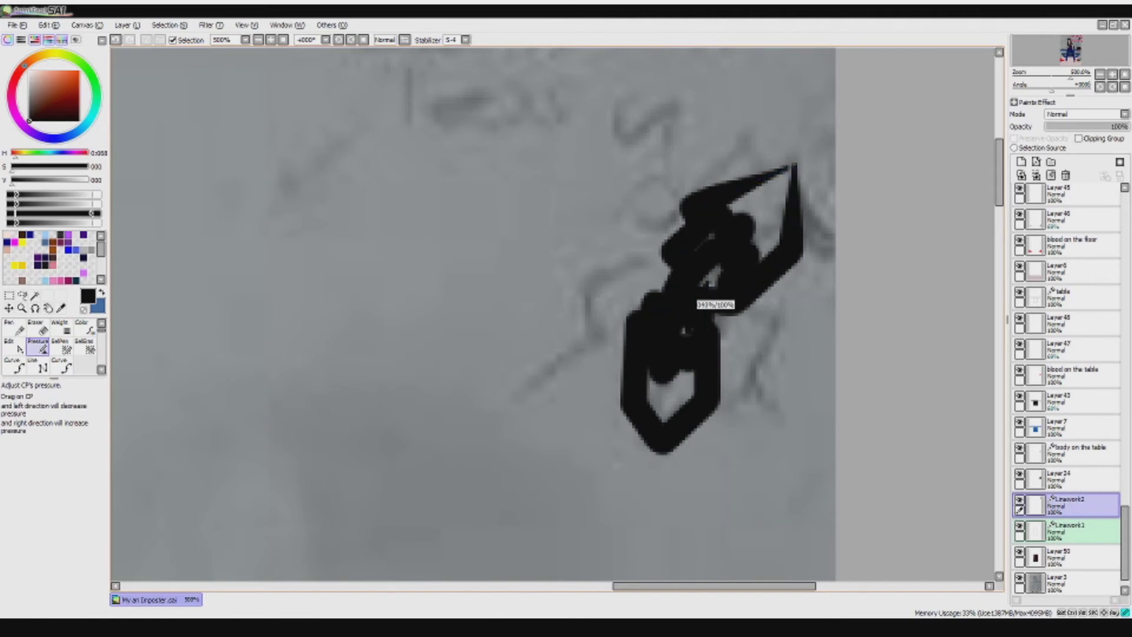
{"action": "mouse_move", "coordinate": [722, 242]}
{"action": "left_mouse_down"}
{"action": "mouse_move", "coordinate": [731, 236]}
{"action": "mouse_move", "coordinate": [702, 266]}
{"action": "left_mouse_up"}
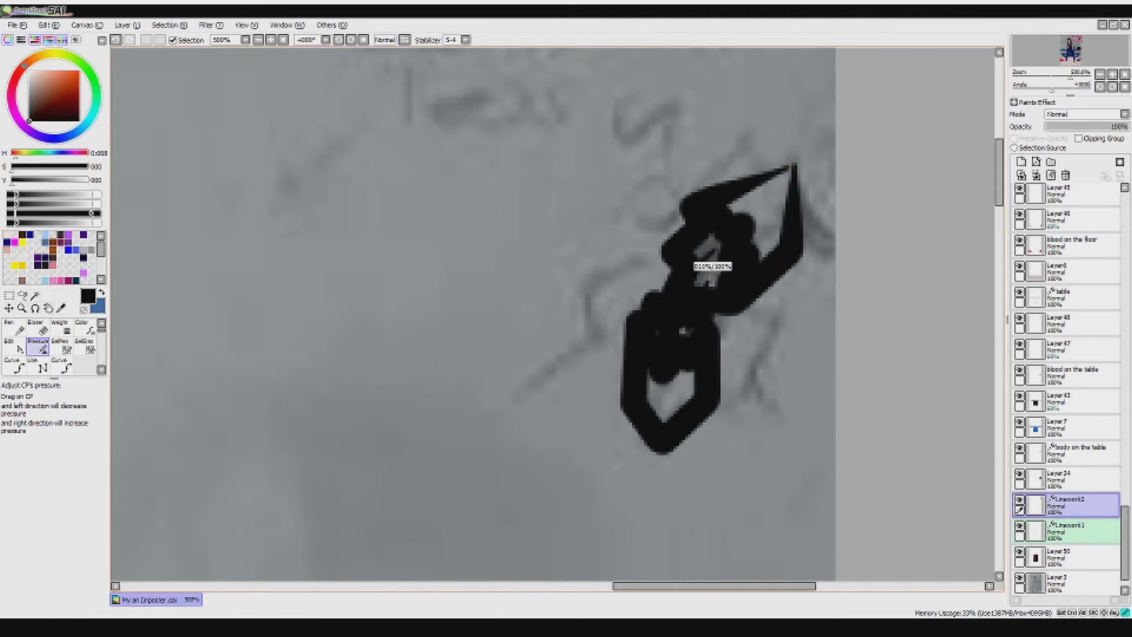
{"action": "left_click_drag", "start_coordinate": [687, 330], "coordinate": [672, 330]}
- Thin the remaining outline and jagged inner edge of the upper device piece by lowering point pressure
{"action": "left_click_drag", "start_coordinate": [794, 236], "coordinate": [769, 236]}
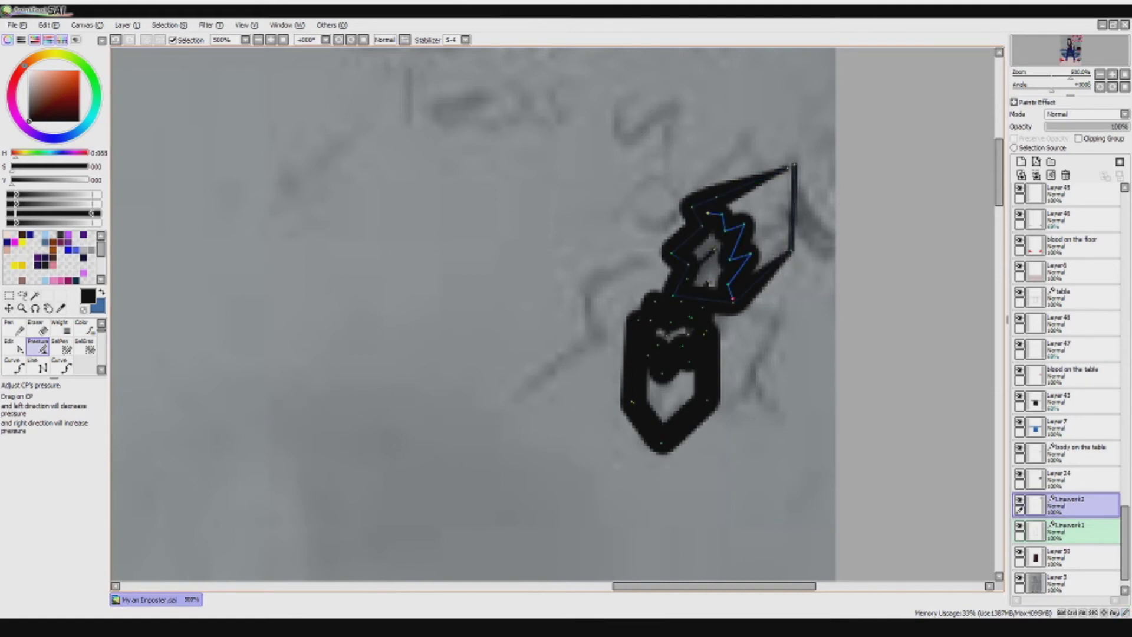
{"action": "left_click_drag", "start_coordinate": [739, 289], "coordinate": [755, 289]}
{"action": "mouse_move", "coordinate": [712, 202]}
{"action": "left_mouse_down"}
{"action": "mouse_move", "coordinate": [699, 202]}
{"action": "mouse_move", "coordinate": [740, 202]}
{"action": "left_mouse_up"}
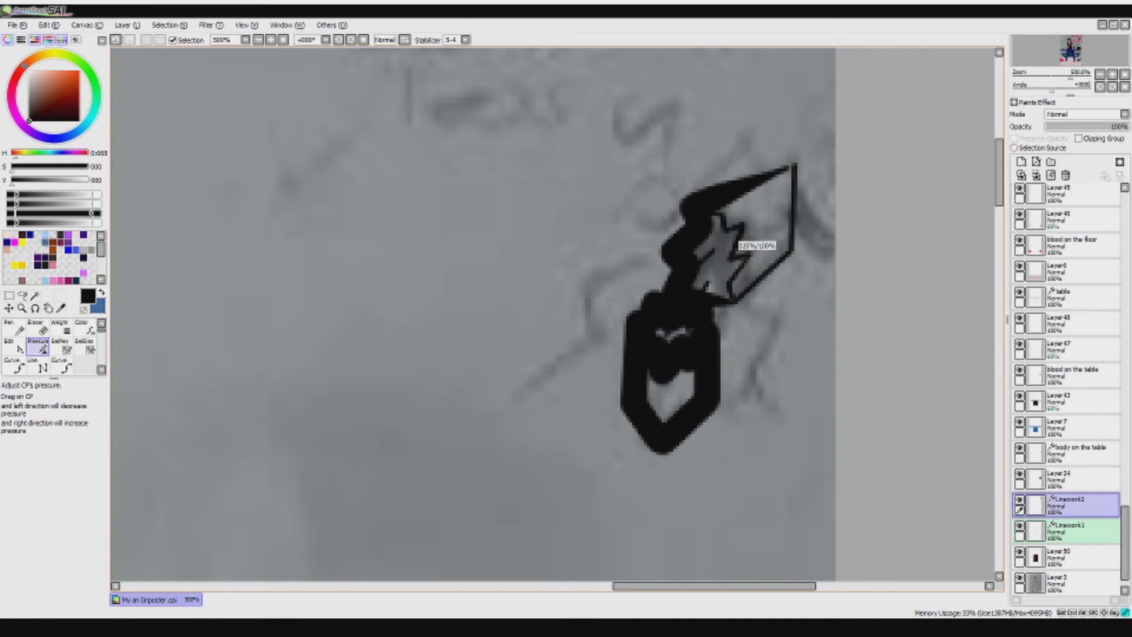
{"action": "mouse_move", "coordinate": [758, 187]}
{"action": "left_mouse_down"}
{"action": "mouse_move", "coordinate": [741, 188]}
{"action": "mouse_move", "coordinate": [726, 217]}
{"action": "left_mouse_up"}
{"action": "left_click_drag", "start_coordinate": [687, 254], "coordinate": [715, 255]}
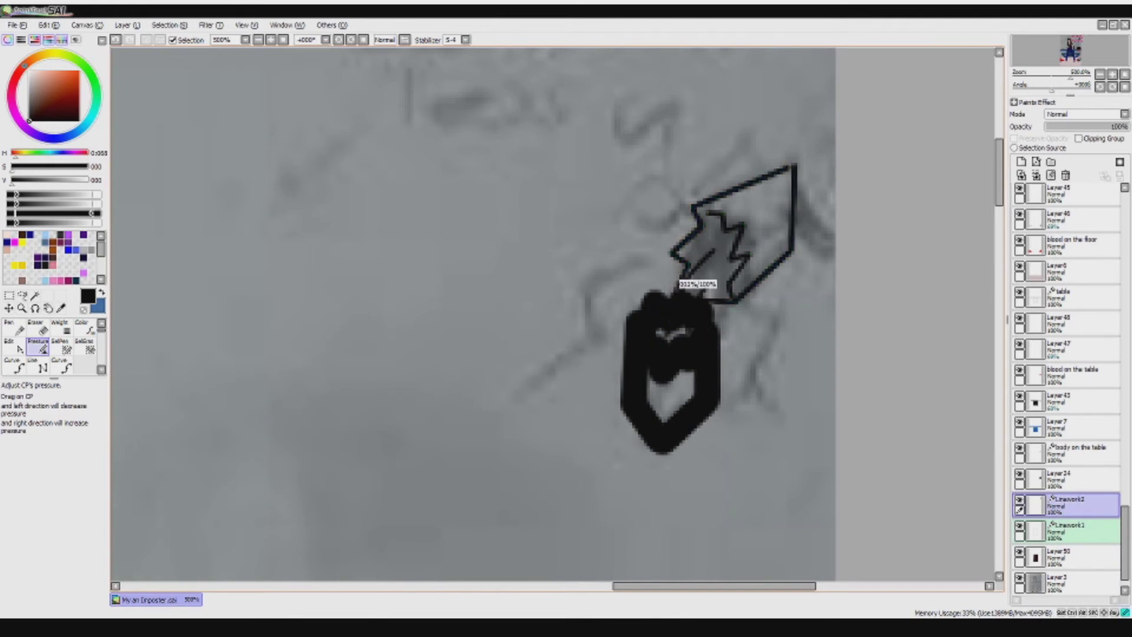
- Thin the outline and jagged edges of the lower device piece by lowering point pressure
{"action": "left_click_drag", "start_coordinate": [665, 435], "coordinate": [686, 435]}
{"action": "left_click_drag", "start_coordinate": [656, 391], "coordinate": [636, 389]}
{"action": "left_click_drag", "start_coordinate": [708, 401], "coordinate": [700, 390]}
{"action": "left_click_drag", "start_coordinate": [709, 295], "coordinate": [716, 316]}
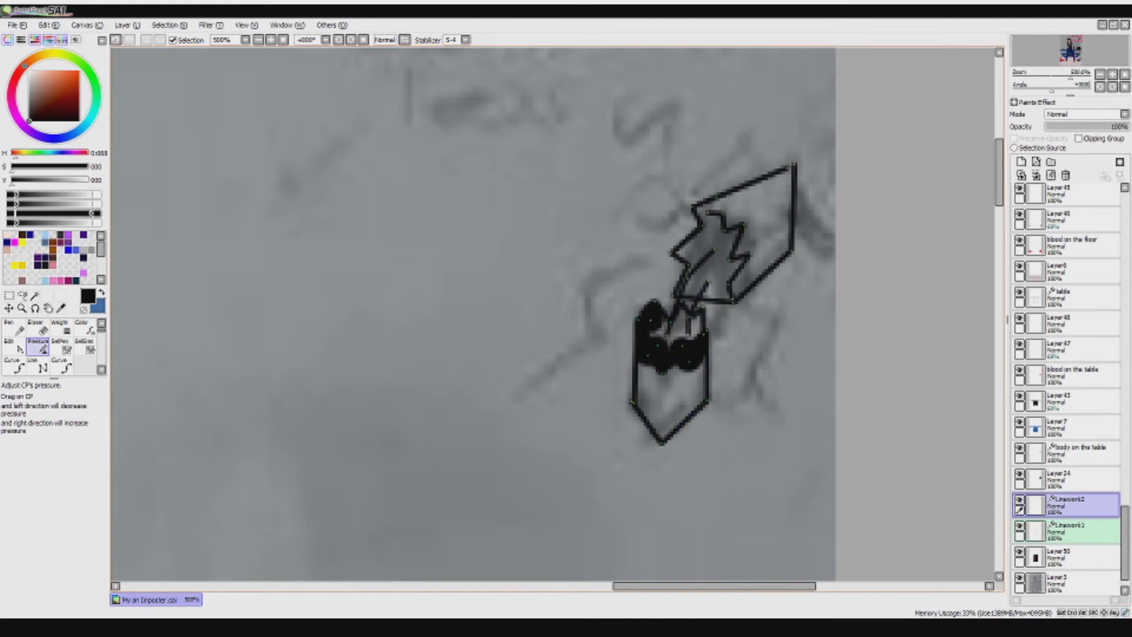
{"action": "mouse_move", "coordinate": [682, 348]}
{"action": "left_mouse_down"}
{"action": "mouse_move", "coordinate": [649, 348]}
{"action": "mouse_move", "coordinate": [711, 350]}
{"action": "mouse_move", "coordinate": [705, 330]}
{"action": "left_mouse_up"}
- Reposition the wire points between the pieces and add two thin mounting-arm lines from the upper piece to the canvas edge
{"action": "left_click", "coordinate": [14, 346]}
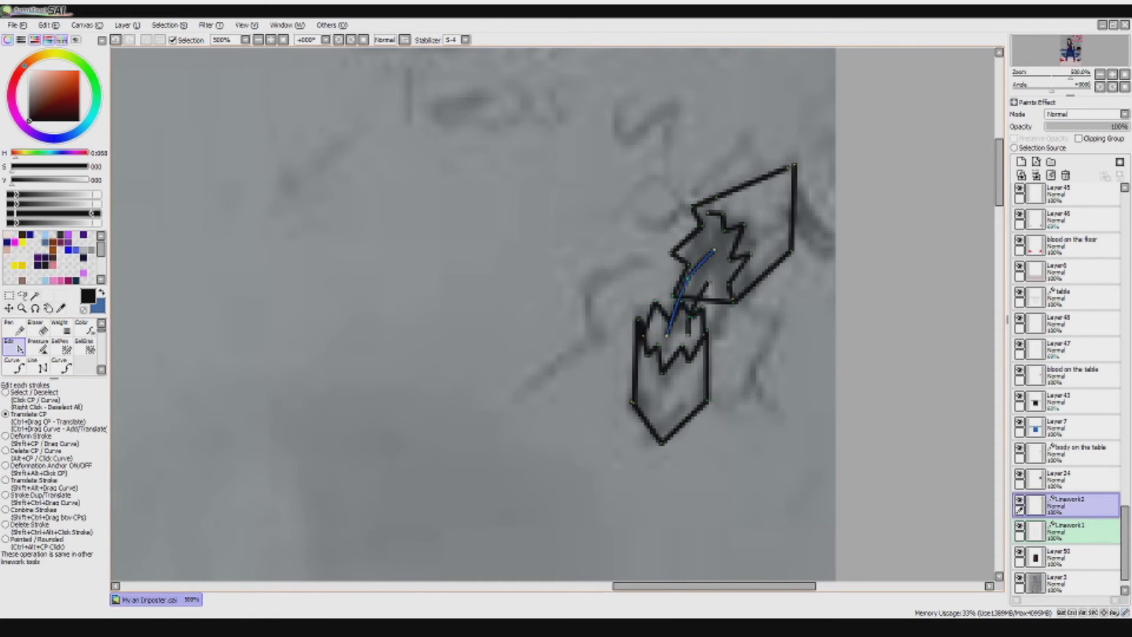
{"action": "left_click_drag", "start_coordinate": [665, 367], "coordinate": [689, 334]}
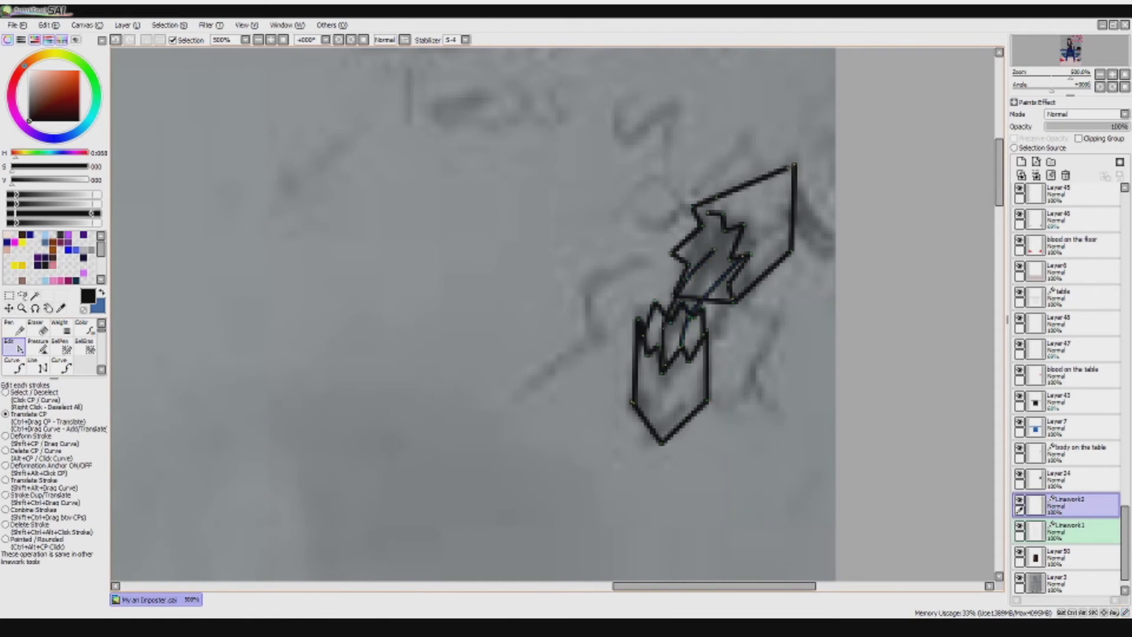
{"action": "left_click", "coordinate": [41, 368]}
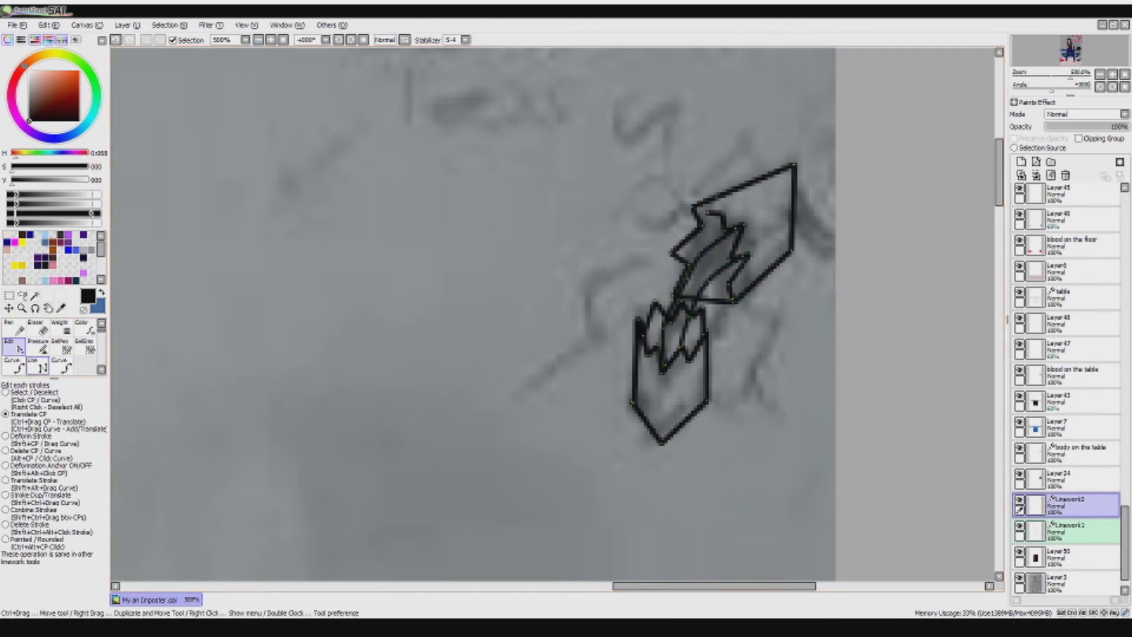
{"action": "mouse_move", "coordinate": [801, 187]}
{"action": "left_mouse_down"}
{"action": "mouse_move", "coordinate": [834, 202]}
{"action": "mouse_move", "coordinate": [811, 252]}
{"action": "left_mouse_up"}
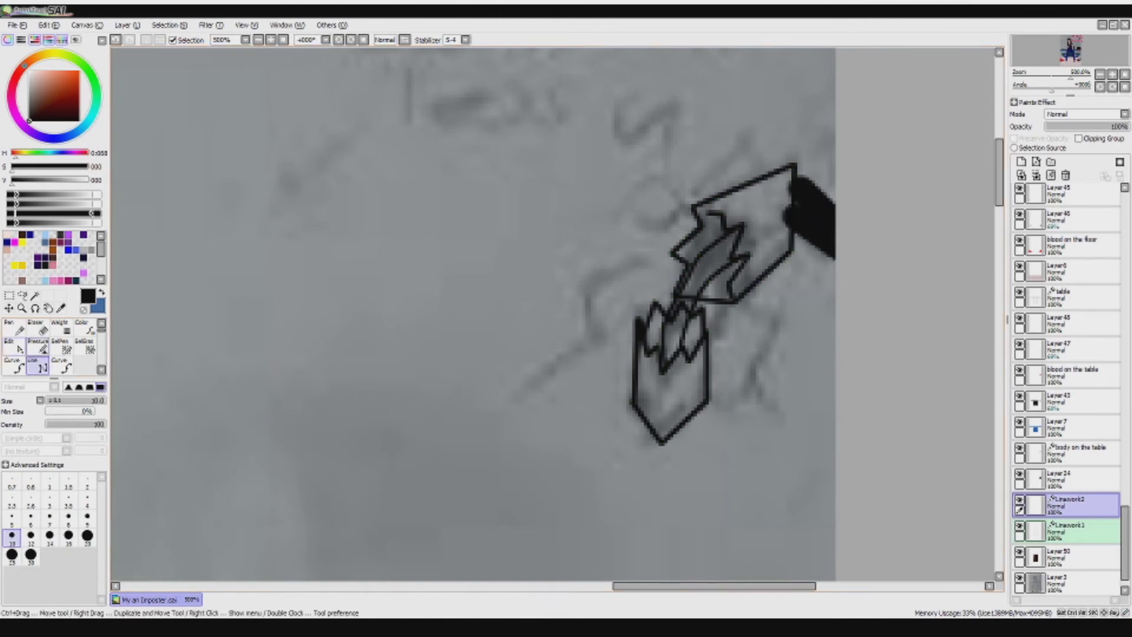
{"action": "left_click", "coordinate": [38, 347]}
{"action": "mouse_move", "coordinate": [858, 221]}
{"action": "left_mouse_down"}
{"action": "mouse_move", "coordinate": [808, 171]}
{"action": "mouse_move", "coordinate": [832, 227]}
{"action": "mouse_move", "coordinate": [799, 199]}
{"action": "mouse_move", "coordinate": [856, 241]}
{"action": "left_mouse_up"}
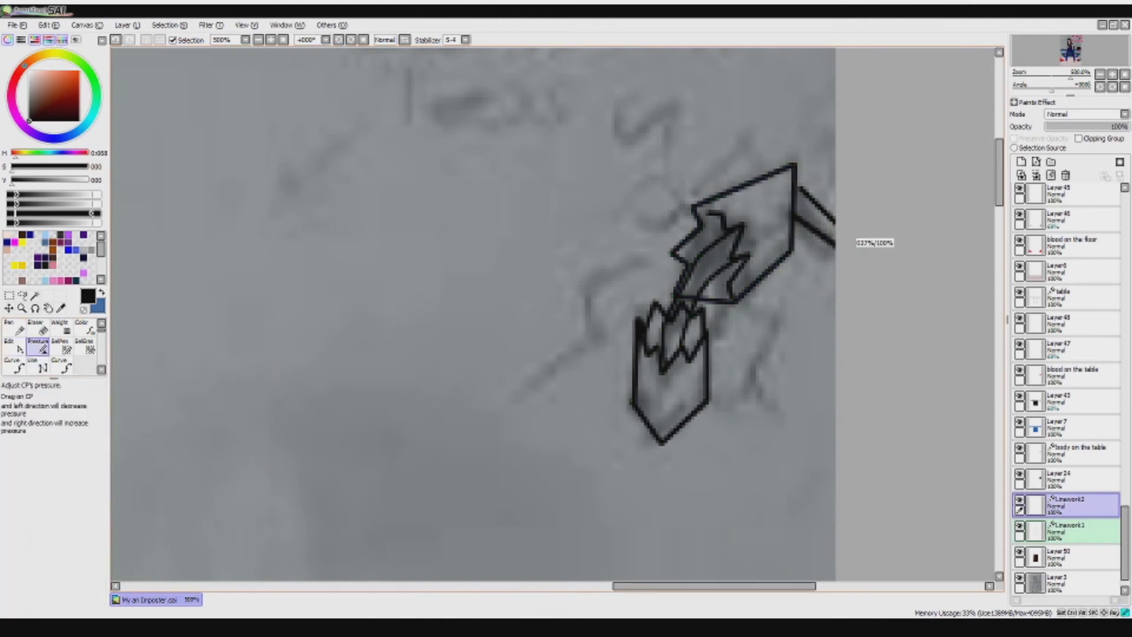
- Add an inner edge line on the upper piece and a small circle on the lower piece, and thin both strokes
{"action": "key", "text": "n"}
{"action": "left_click_drag", "start_coordinate": [737, 233], "coordinate": [794, 195]}
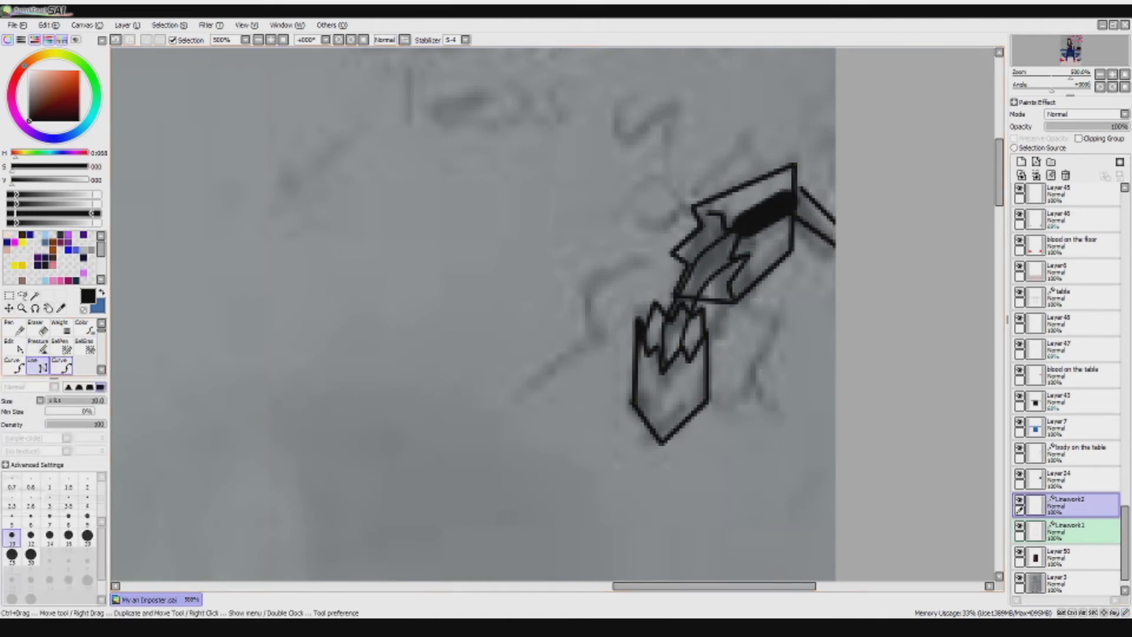
{"action": "key", "text": "c"}
{"action": "left_click", "coordinate": [37, 347]}
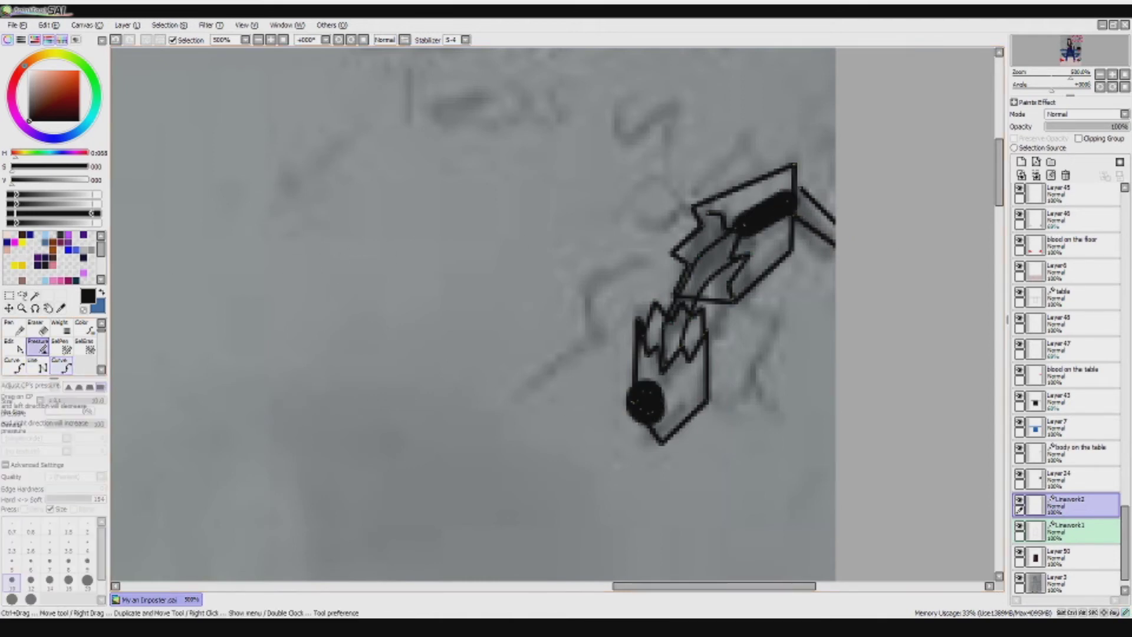
{"action": "scroll", "coordinate": [649, 413], "scroll_direction": "up", "scroll_amount": 3}
{"action": "scroll", "coordinate": [581, 426], "scroll_direction": "down", "scroll_amount": 3}
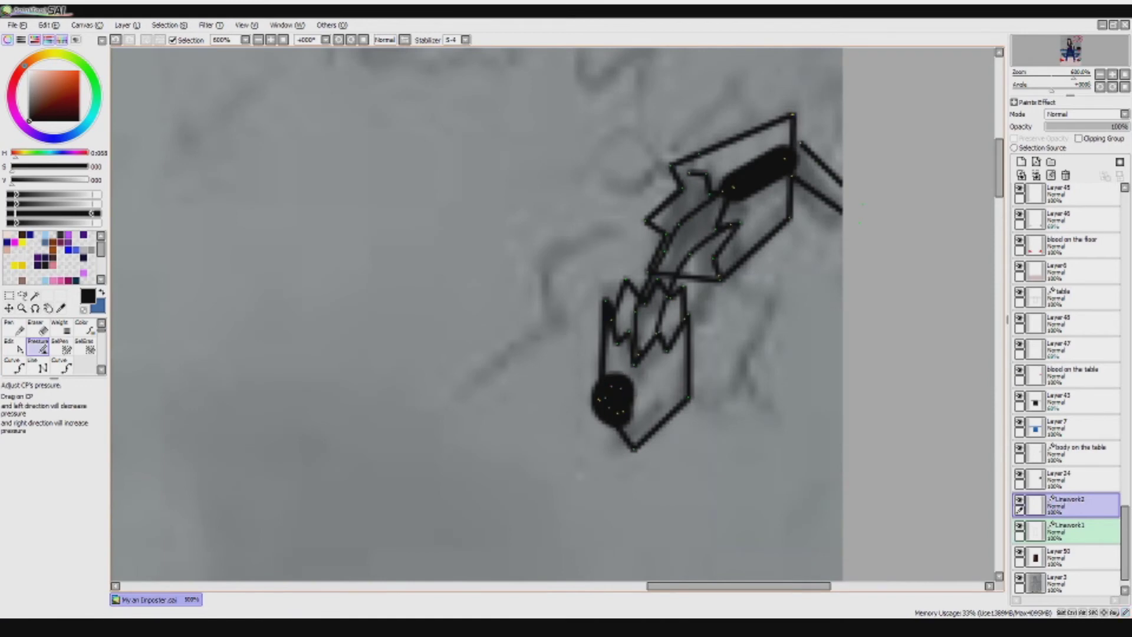
{"action": "mouse_move", "coordinate": [785, 158]}
{"action": "left_mouse_down"}
{"action": "mouse_move", "coordinate": [791, 150]}
{"action": "mouse_move", "coordinate": [743, 177]}
{"action": "left_mouse_up"}
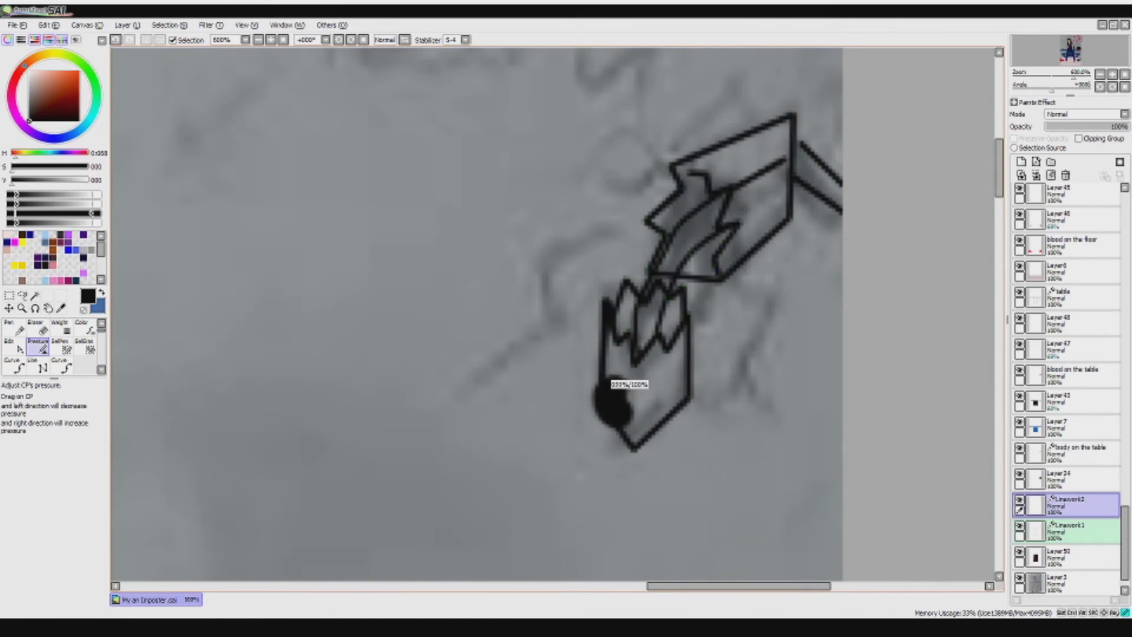
{"action": "left_click_drag", "start_coordinate": [611, 382], "coordinate": [630, 375]}
{"action": "key", "text": "ctrl+z"}
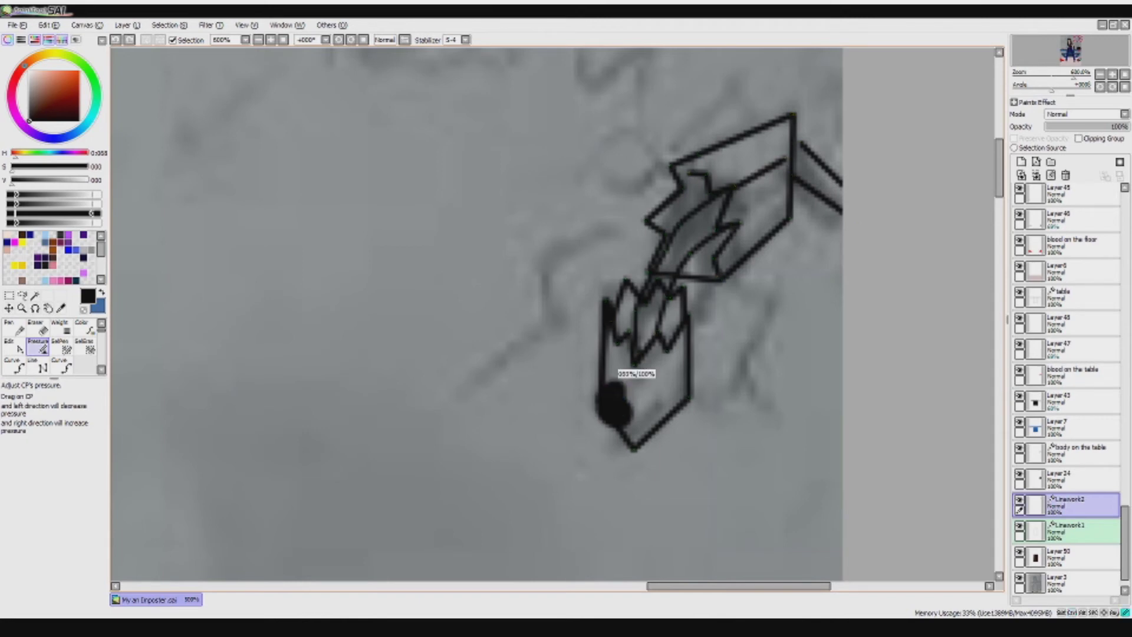
{"action": "left_click_drag", "start_coordinate": [614, 391], "coordinate": [624, 397]}
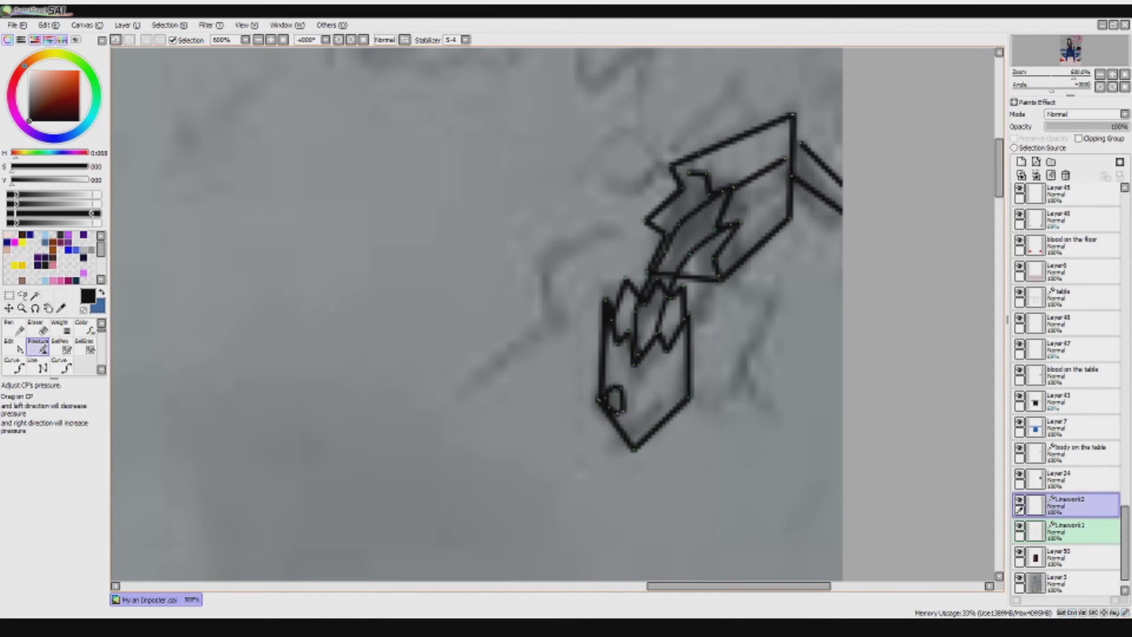
- Adjust the points of the small circle on the lower piece and of the jagged inner edge on the upper piece
{"action": "scroll", "coordinate": [618, 396], "scroll_direction": "up", "scroll_amount": 3}
{"action": "left_click", "coordinate": [15, 347]}
{"action": "left_click_drag", "start_coordinate": [612, 378], "coordinate": [607, 387]}
{"action": "scroll", "coordinate": [608, 384], "scroll_direction": "down", "scroll_amount": 3}
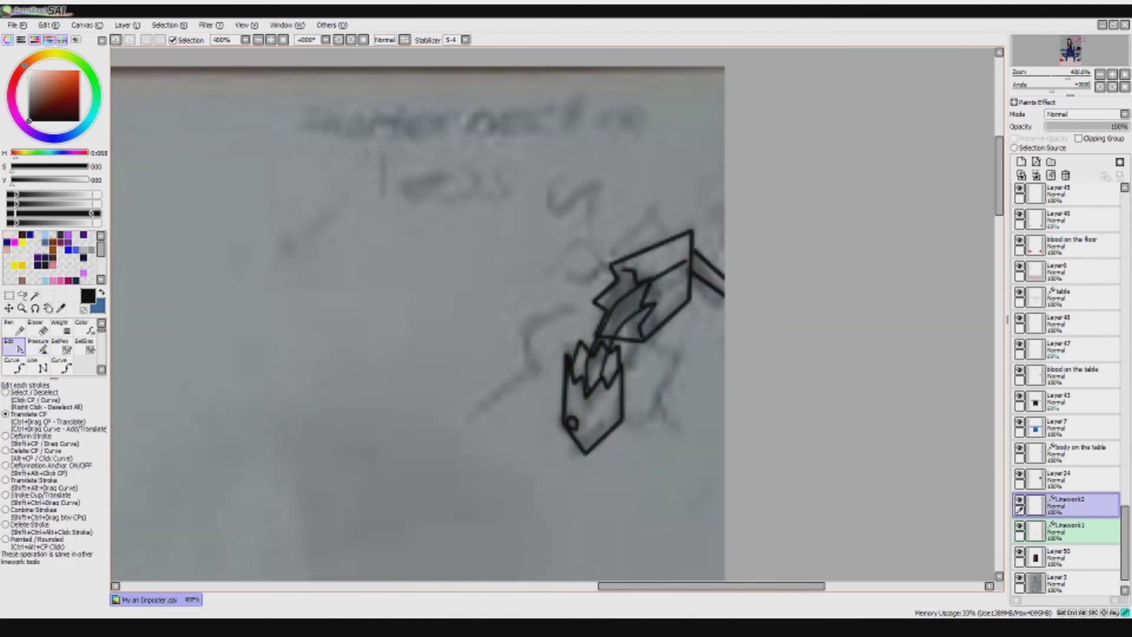
{"action": "left_click", "coordinate": [624, 270]}
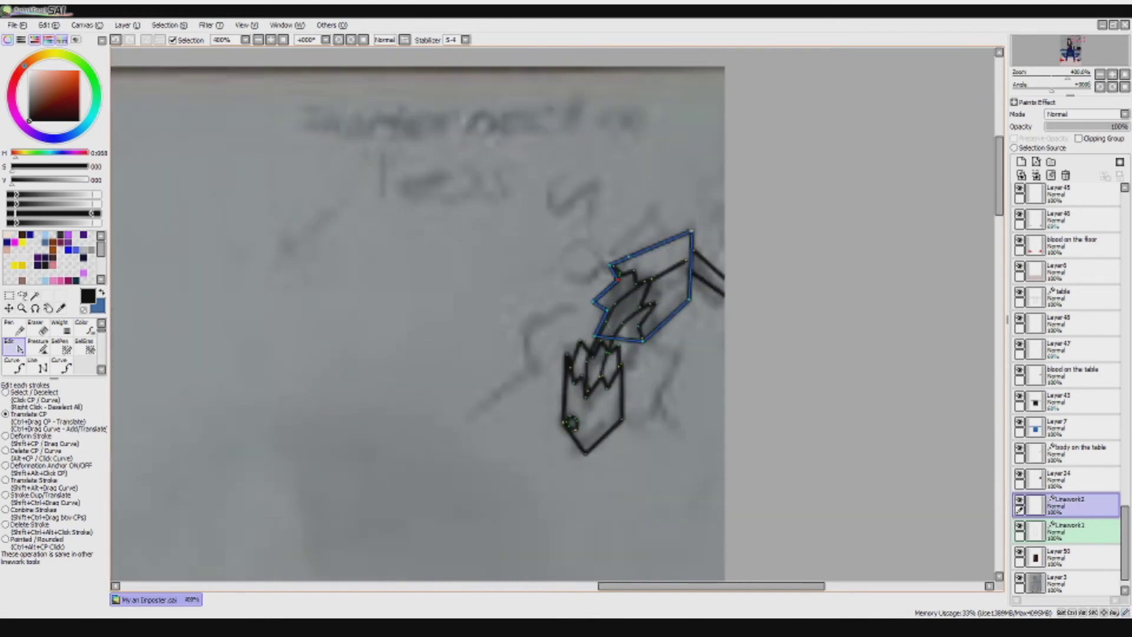
{"action": "scroll", "coordinate": [624, 270], "scroll_direction": "up", "scroll_amount": 3}
{"action": "right_click", "coordinate": [618, 260]}
{"action": "left_click", "coordinate": [608, 265]}
{"action": "right_click", "coordinate": [608, 267]}
- Add thin broken-wire lines at the jagged end of the upper device piece and adjust their points
{"action": "key", "text": "n"}
{"action": "mouse_move", "coordinate": [637, 271]}
{"action": "left_mouse_down"}
{"action": "mouse_move", "coordinate": [579, 318]}
{"action": "mouse_move", "coordinate": [547, 313]}
{"action": "mouse_move", "coordinate": [631, 355]}
{"action": "mouse_move", "coordinate": [612, 375]}
{"action": "mouse_move", "coordinate": [651, 396]}
{"action": "mouse_move", "coordinate": [655, 465]}
{"action": "left_mouse_up"}
{"action": "key", "text": "p"}
{"action": "scroll", "coordinate": [531, 371], "scroll_direction": "down", "scroll_amount": 2}
{"action": "mouse_move", "coordinate": [581, 304]}
{"action": "left_mouse_down"}
{"action": "mouse_move", "coordinate": [596, 303]}
{"action": "mouse_move", "coordinate": [542, 314]}
{"action": "mouse_move", "coordinate": [608, 330]}
{"action": "mouse_move", "coordinate": [575, 345]}
{"action": "mouse_move", "coordinate": [557, 395]}
{"action": "mouse_move", "coordinate": [563, 382]}
{"action": "left_mouse_up"}
{"action": "scroll", "coordinate": [572, 351], "scroll_direction": "up", "scroll_amount": 2}
{"action": "left_click", "coordinate": [13, 346]}
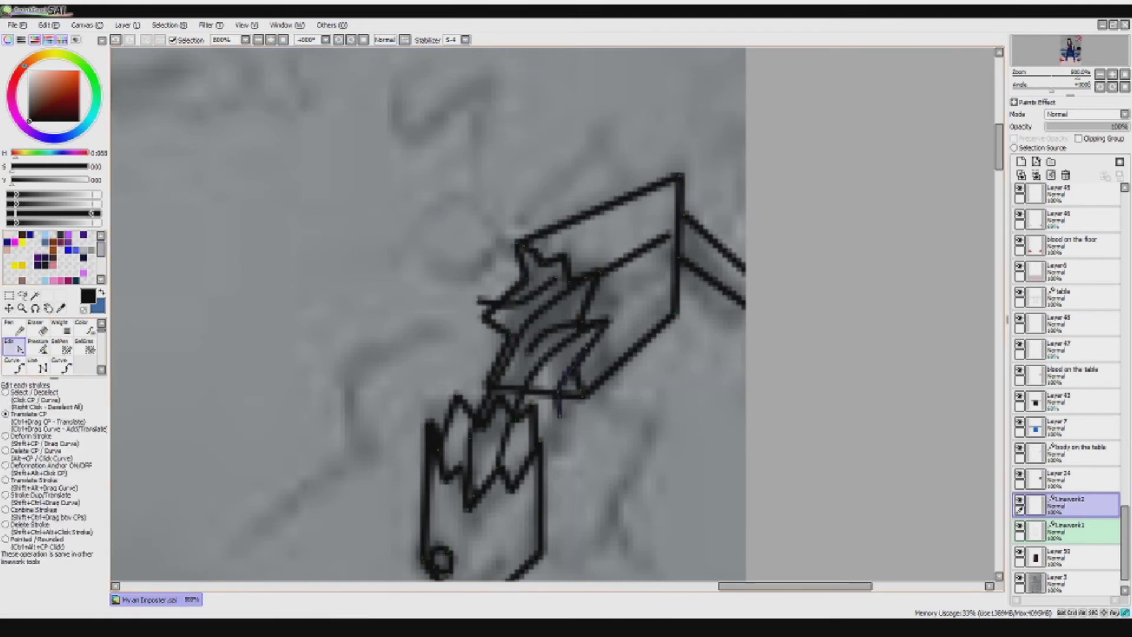
{"action": "scroll", "coordinate": [466, 419], "scroll_direction": "down", "scroll_amount": 3}
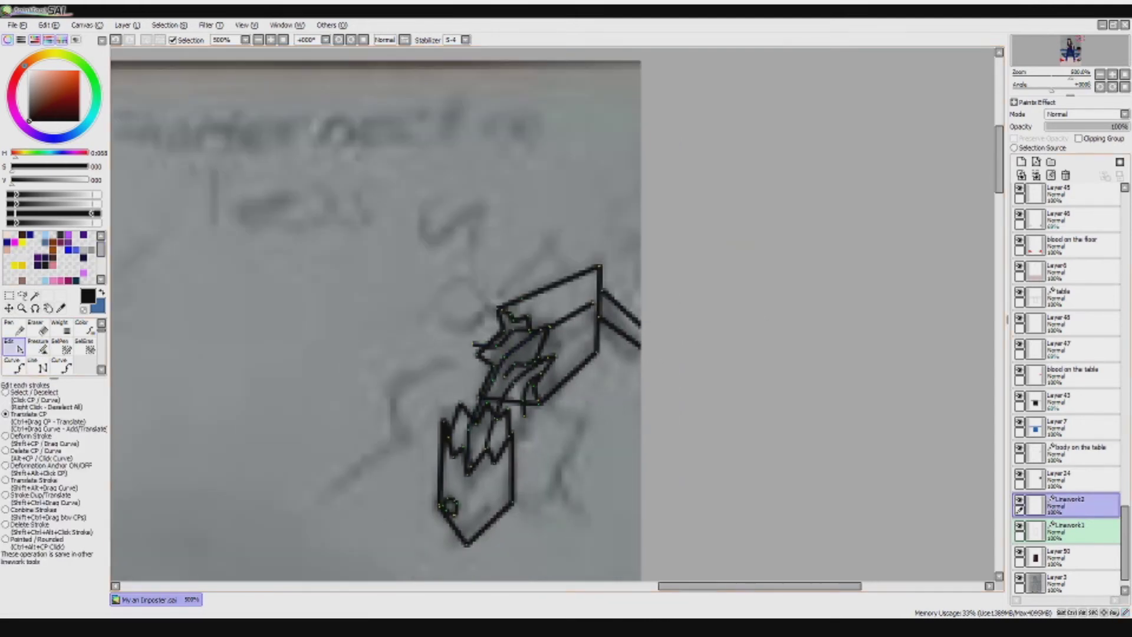
- Create a new linework layer and draw a thick blue zigzag spark above the device's broken end
{"action": "left_click", "coordinate": [1036, 162]}
{"action": "left_click", "coordinate": [59, 138]}
{"action": "left_click", "coordinate": [65, 72]}
{"action": "left_click", "coordinate": [41, 367]}
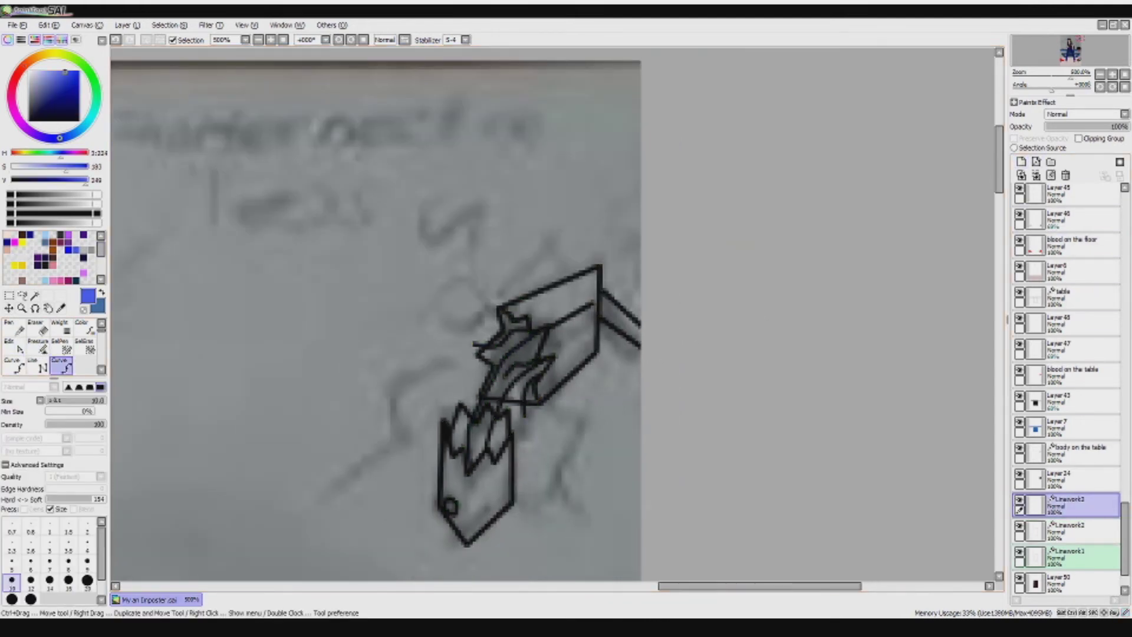
{"action": "left_click", "coordinate": [480, 289]}
{"action": "left_click", "coordinate": [450, 263]}
{"action": "left_click", "coordinate": [480, 243]}
{"action": "left_click", "coordinate": [437, 203]}
{"action": "key", "text": "Return"}
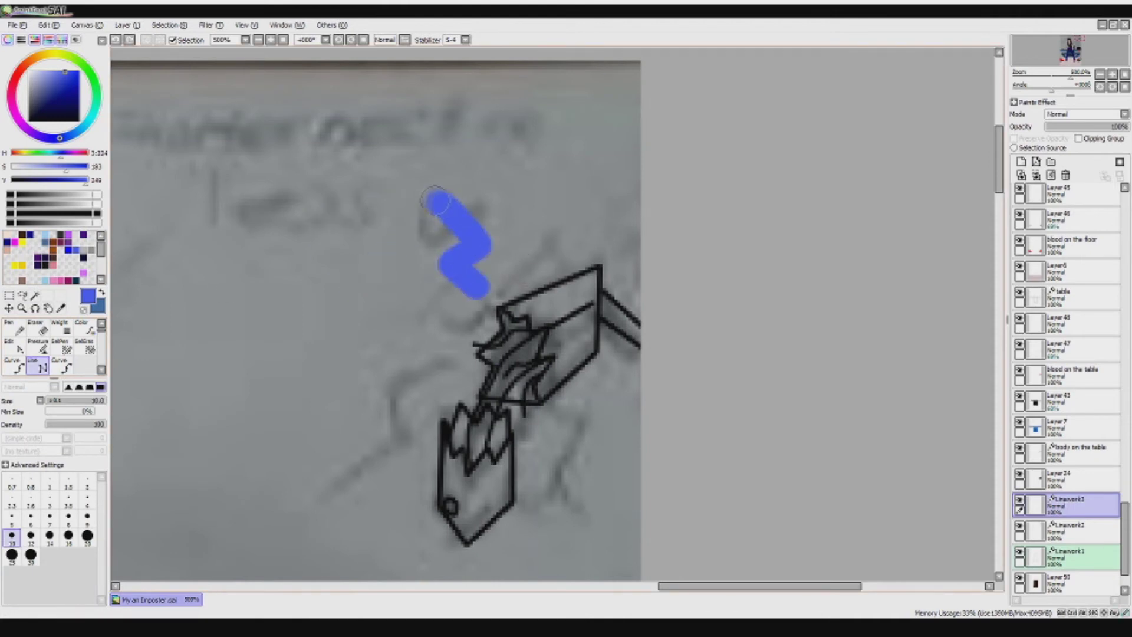
- Draw three more blue zigzag sparks: left of the device, beside its lower right, and above the upper piece
{"action": "left_click", "coordinate": [445, 368]}
{"action": "left_click", "coordinate": [377, 378]}
{"action": "left_click", "coordinate": [407, 440]}
{"action": "left_click", "coordinate": [312, 397]}
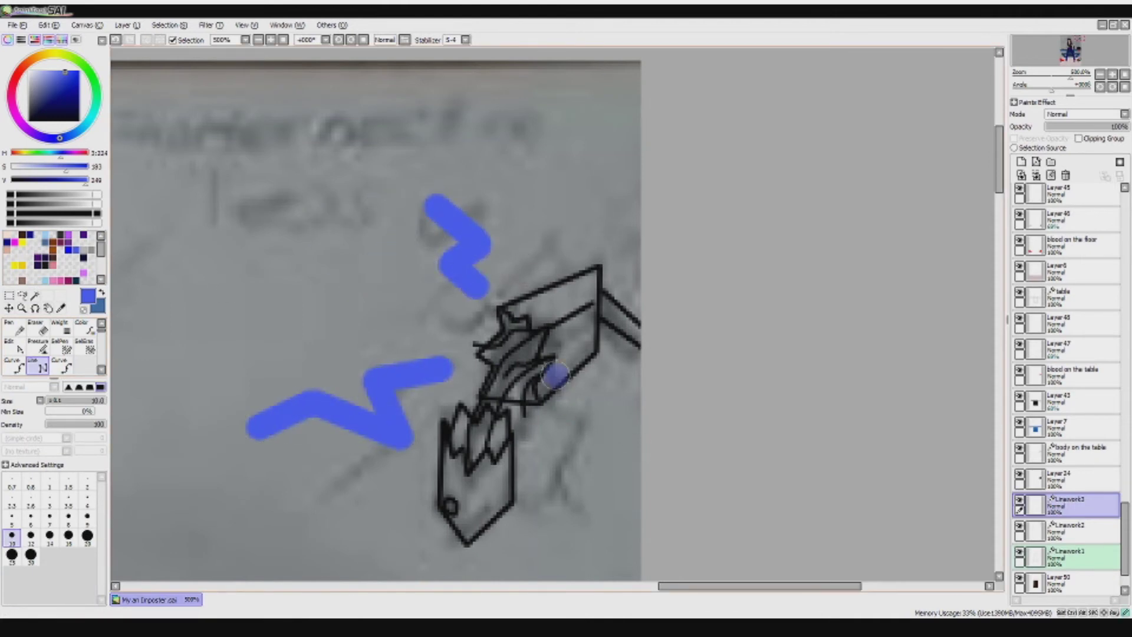
{"action": "left_click", "coordinate": [558, 368]}
{"action": "left_click", "coordinate": [590, 413]}
{"action": "left_click", "coordinate": [551, 472]}
{"action": "left_click", "coordinate": [587, 510]}
{"action": "key", "text": "Return"}
{"action": "left_click", "coordinate": [548, 253]}
{"action": "left_click", "coordinate": [560, 204]}
{"action": "left_click", "coordinate": [602, 239]}
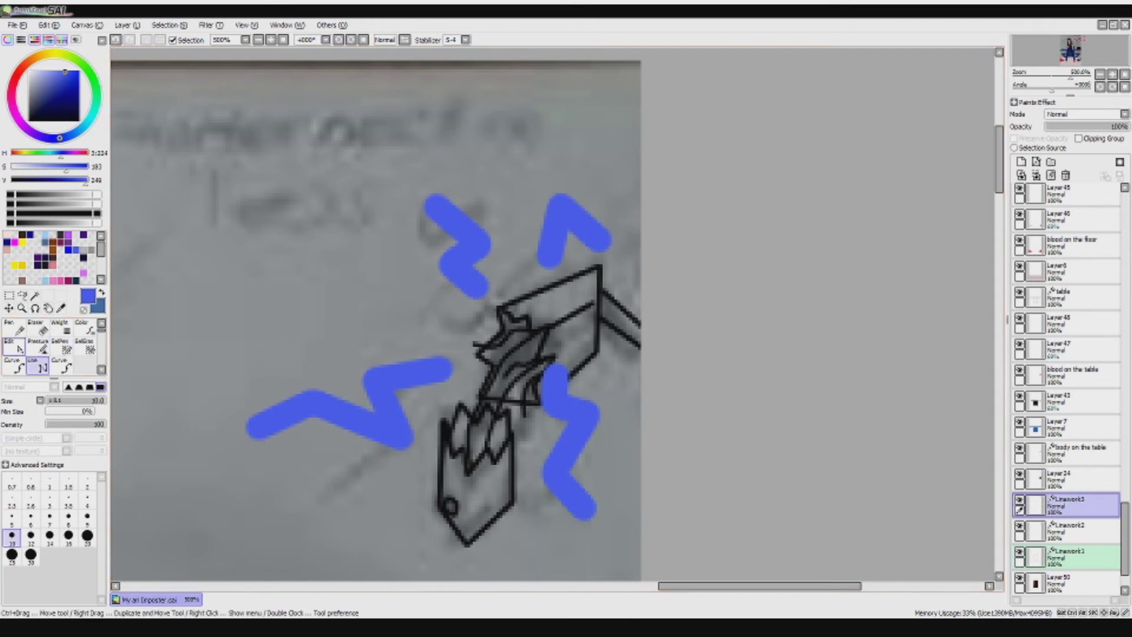
- Thin the long blue spark left of the device by lowering its point pressure
{"action": "left_click", "coordinate": [37, 345]}
{"action": "left_click_drag", "start_coordinate": [407, 438], "coordinate": [396, 438]}
{"action": "mouse_move", "coordinate": [254, 429]}
{"action": "left_mouse_down"}
{"action": "mouse_move", "coordinate": [232, 429]}
{"action": "mouse_move", "coordinate": [278, 428]}
{"action": "left_mouse_up"}
{"action": "left_click_drag", "start_coordinate": [449, 366], "coordinate": [291, 401]}
- Thin both blue sparks above the device and the one at its lower right by lowering point pressure
{"action": "left_click_drag", "start_coordinate": [435, 208], "coordinate": [413, 208]}
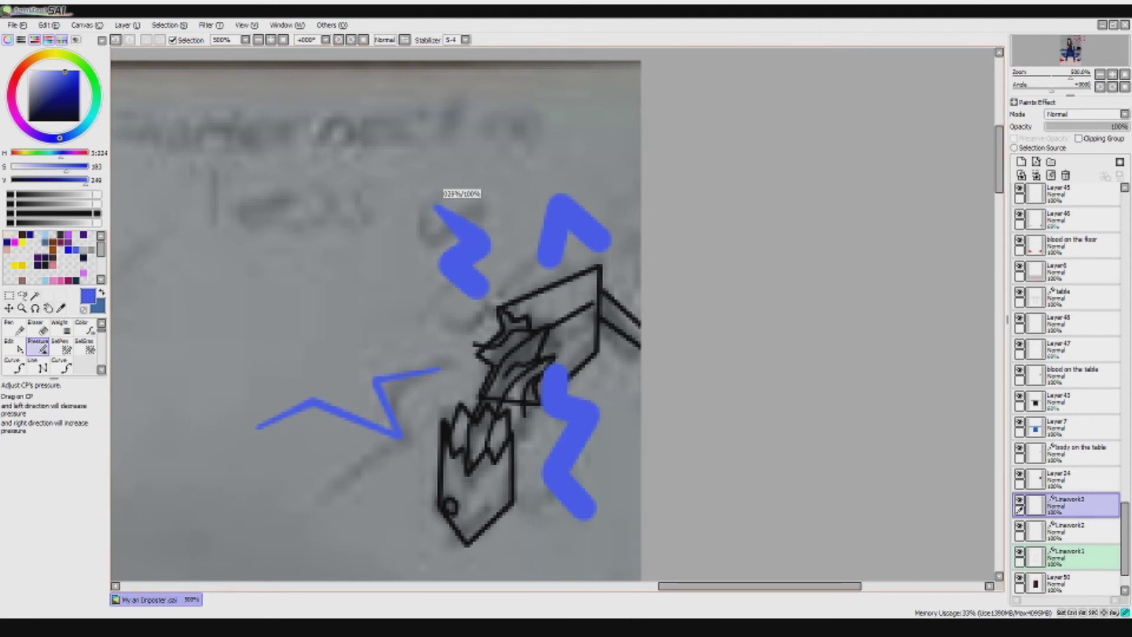
{"action": "left_click_drag", "start_coordinate": [604, 238], "coordinate": [528, 259]}
{"action": "left_click_drag", "start_coordinate": [559, 204], "coordinate": [538, 204]}
{"action": "mouse_move", "coordinate": [457, 259]}
{"action": "left_mouse_down"}
{"action": "mouse_move", "coordinate": [437, 259]}
{"action": "mouse_move", "coordinate": [461, 286]}
{"action": "left_mouse_up"}
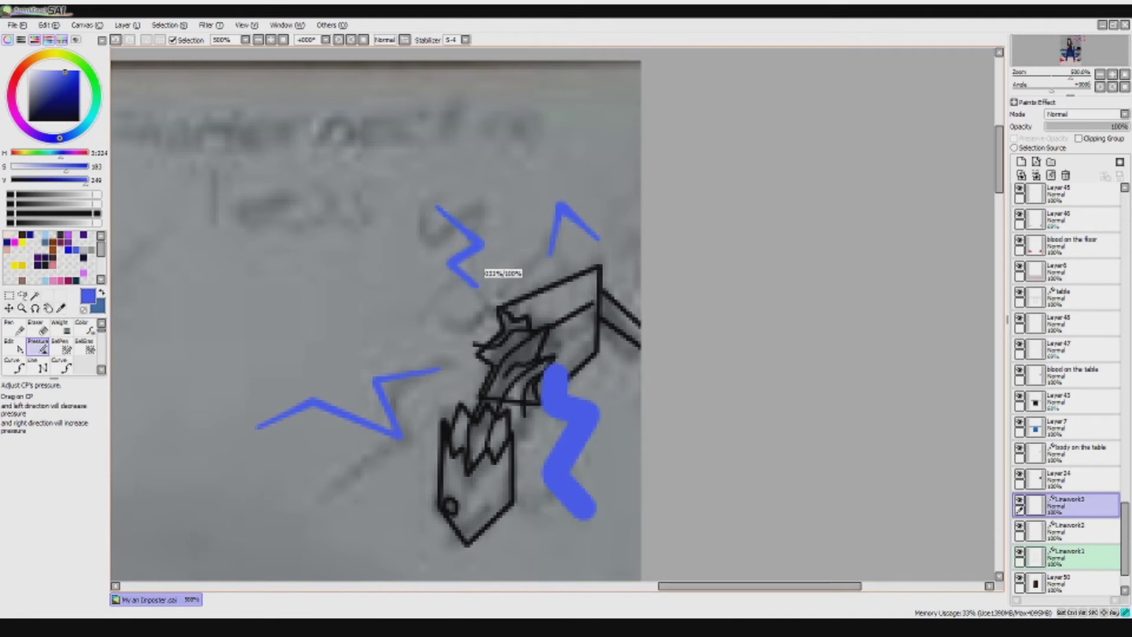
{"action": "mouse_move", "coordinate": [581, 410]}
{"action": "left_mouse_down"}
{"action": "mouse_move", "coordinate": [561, 410]}
{"action": "mouse_move", "coordinate": [535, 374]}
{"action": "left_mouse_up"}
{"action": "left_click_drag", "start_coordinate": [584, 508], "coordinate": [540, 475]}
{"action": "left_click_drag", "start_coordinate": [553, 403], "coordinate": [535, 403]}
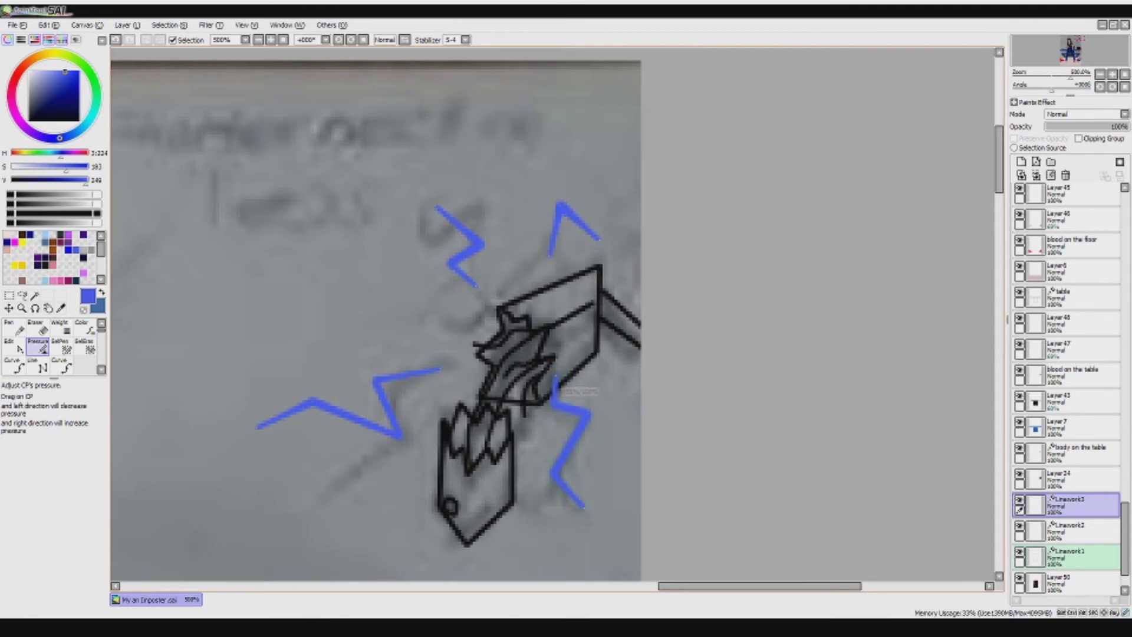
- Create another linework layer and trace the left and upper-left blue sparks with cyan lines
{"action": "left_click", "coordinate": [1036, 161]}
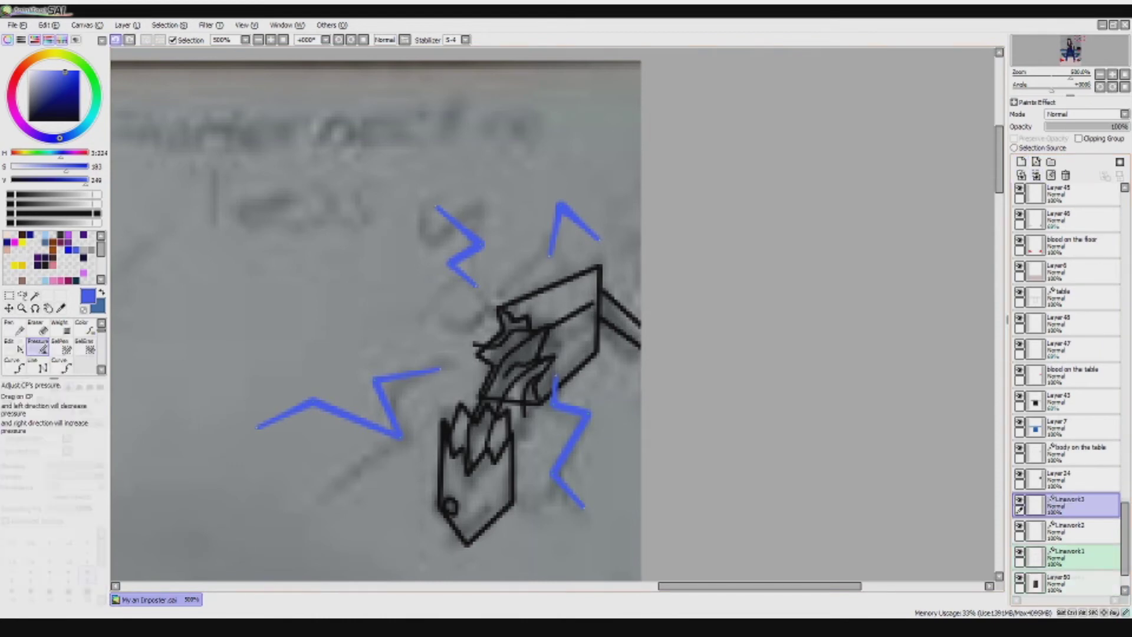
{"action": "left_click_drag", "start_coordinate": [59, 137], "coordinate": [90, 120]}
{"action": "left_click", "coordinate": [79, 70]}
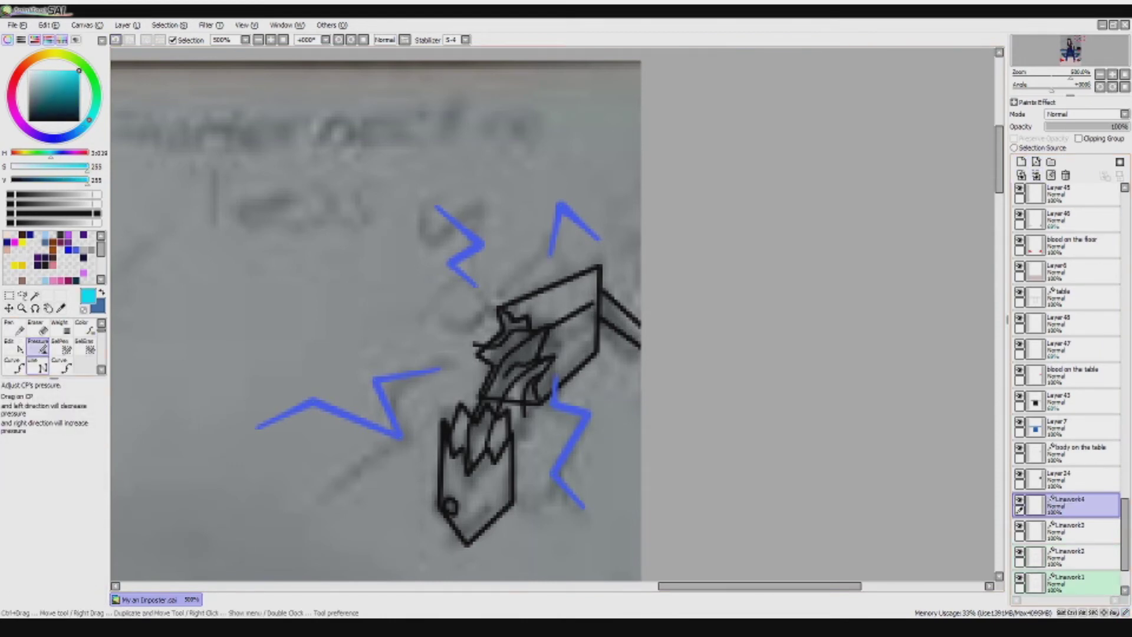
{"action": "left_click", "coordinate": [38, 367]}
{"action": "left_click", "coordinate": [444, 369]}
{"action": "left_click", "coordinate": [372, 381]}
{"action": "left_click", "coordinate": [390, 433]}
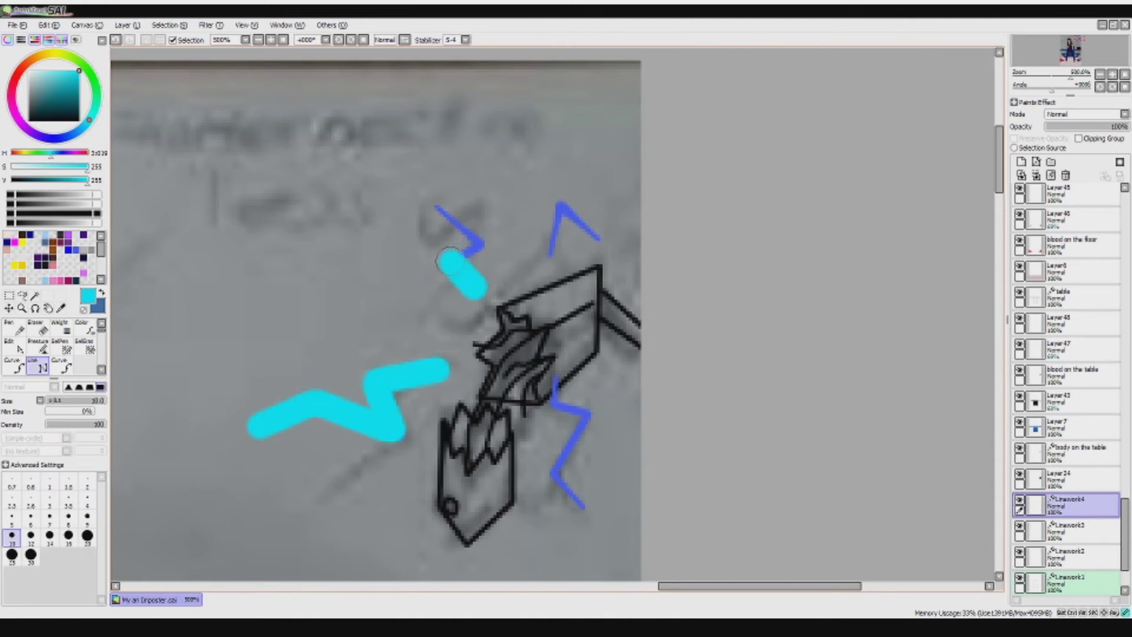
{"action": "left_click_drag", "start_coordinate": [449, 260], "coordinate": [430, 203]}
- Thin the cyan sparks by lowering point pressure and shift their points slightly off the blue lines
{"action": "left_click", "coordinate": [37, 347]}
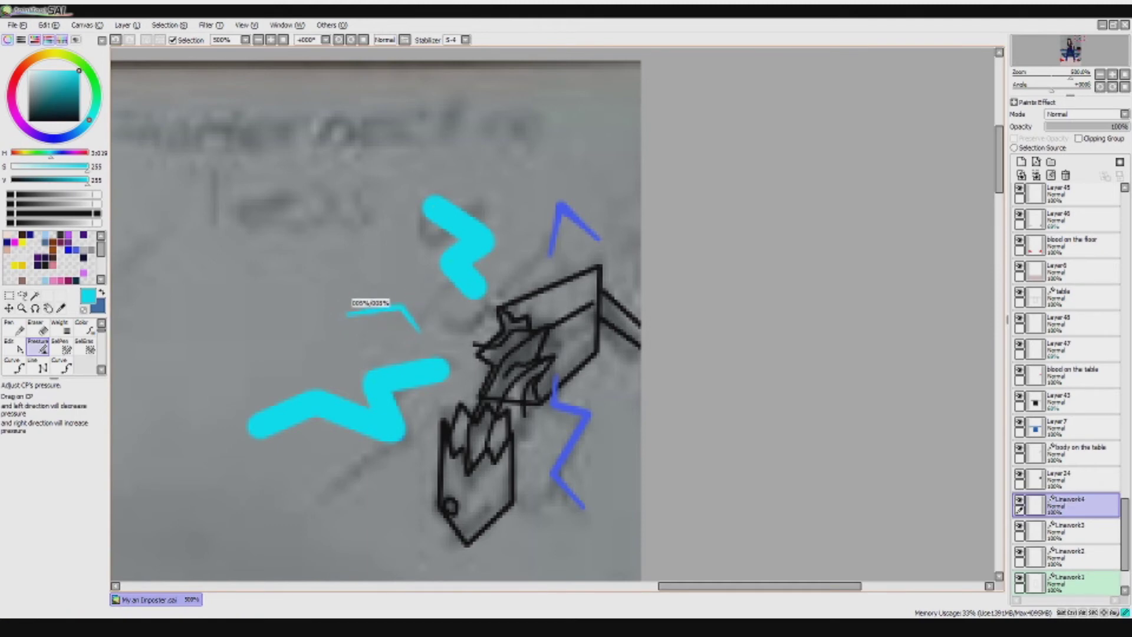
{"action": "left_click_drag", "start_coordinate": [475, 287], "coordinate": [465, 285]}
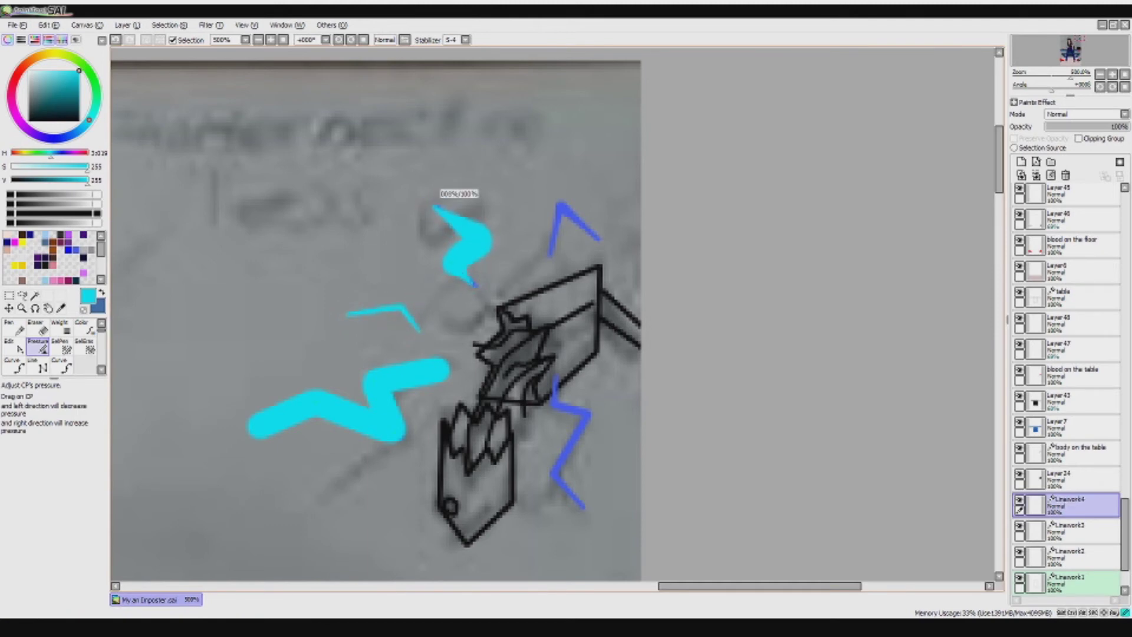
{"action": "left_click_drag", "start_coordinate": [484, 240], "coordinate": [468, 241]}
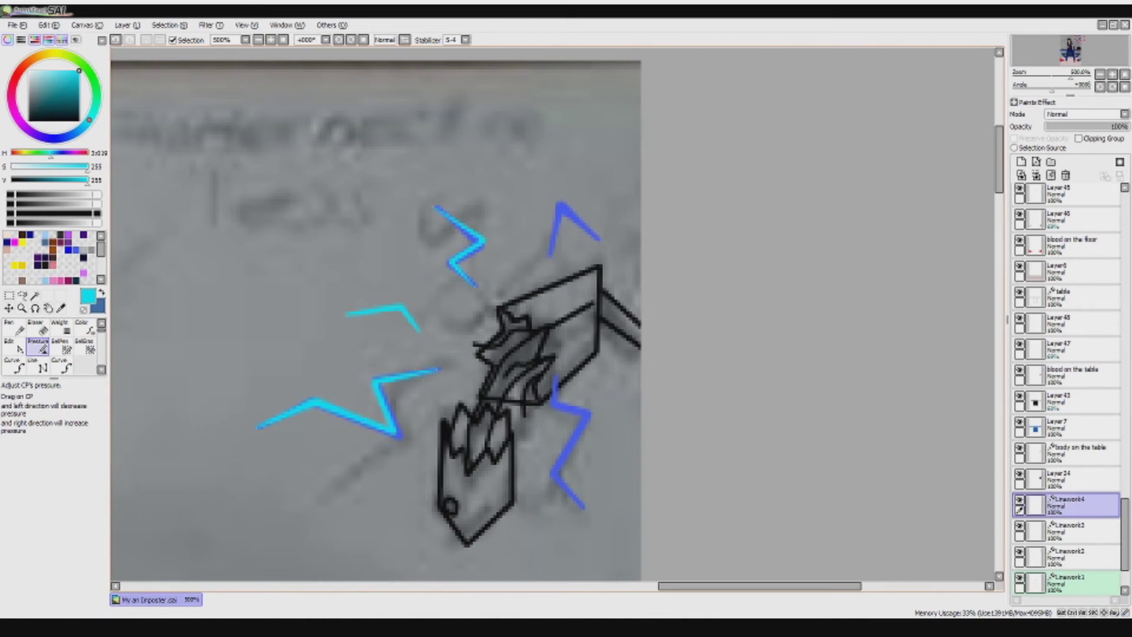
{"action": "key", "text": "ctrl"}
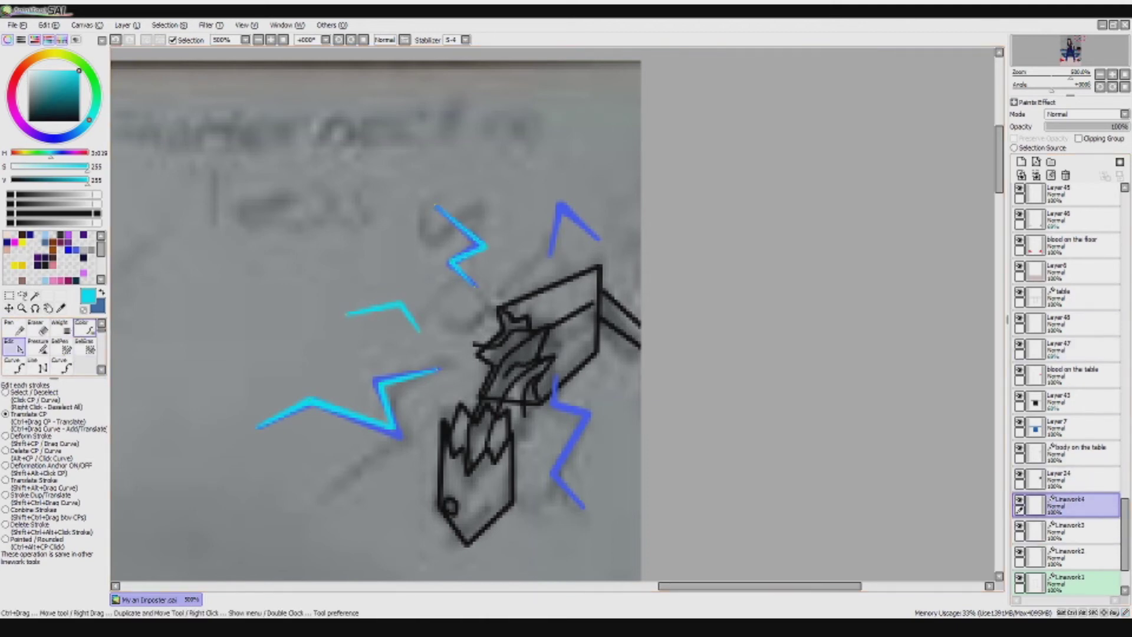
- Add a layer at 37% opacity, brush a cyan glow around the cyan sparks and blur it
{"action": "left_click", "coordinate": [1021, 162]}
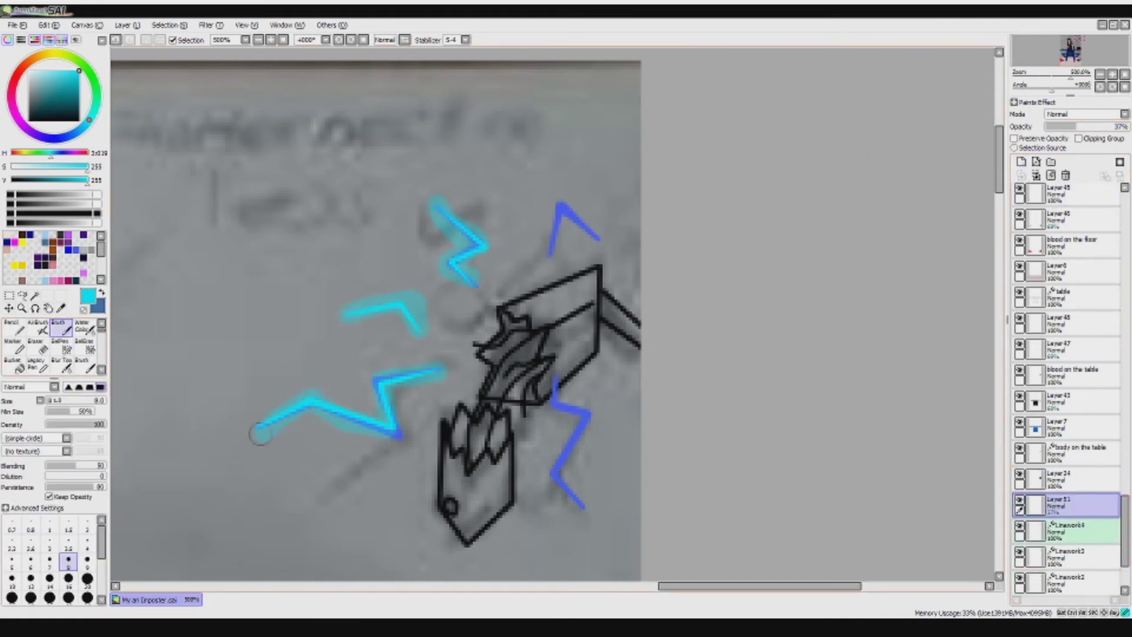
{"action": "scroll", "coordinate": [56, 348], "scroll_direction": "down", "scroll_amount": 2}
{"action": "left_click", "coordinate": [86, 366]}
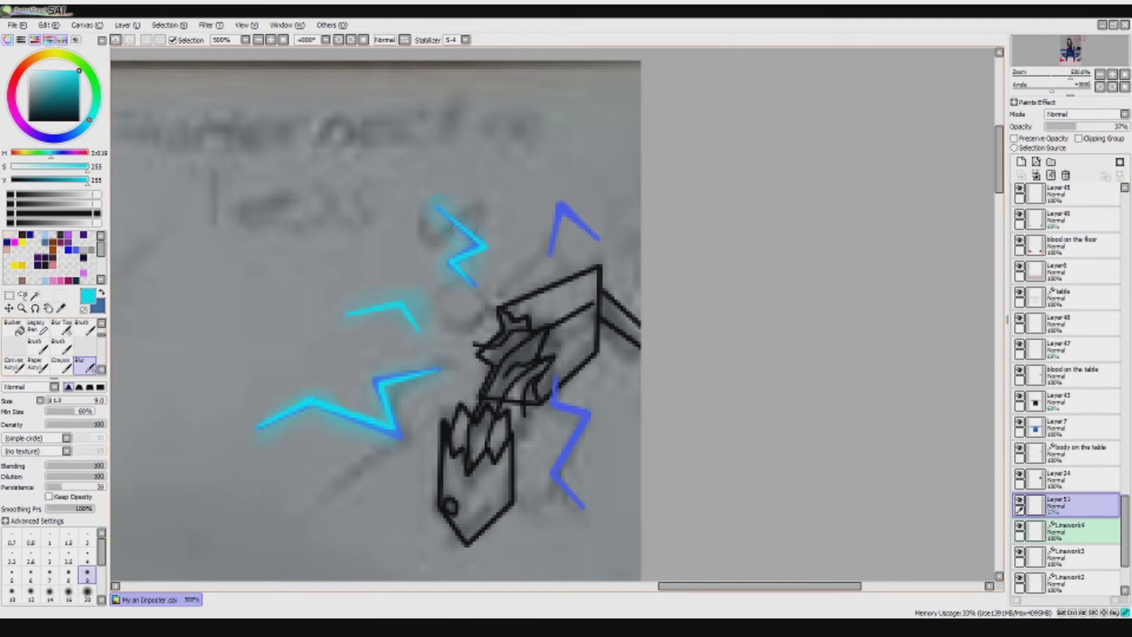
- Hide the grey sketch layer and move the blue wall layer above it
{"action": "scroll", "coordinate": [1068, 389], "scroll_direction": "down", "scroll_amount": 3}
{"action": "left_click", "coordinate": [1019, 563]}
{"action": "left_click_drag", "start_coordinate": [1061, 586], "coordinate": [1062, 564]}
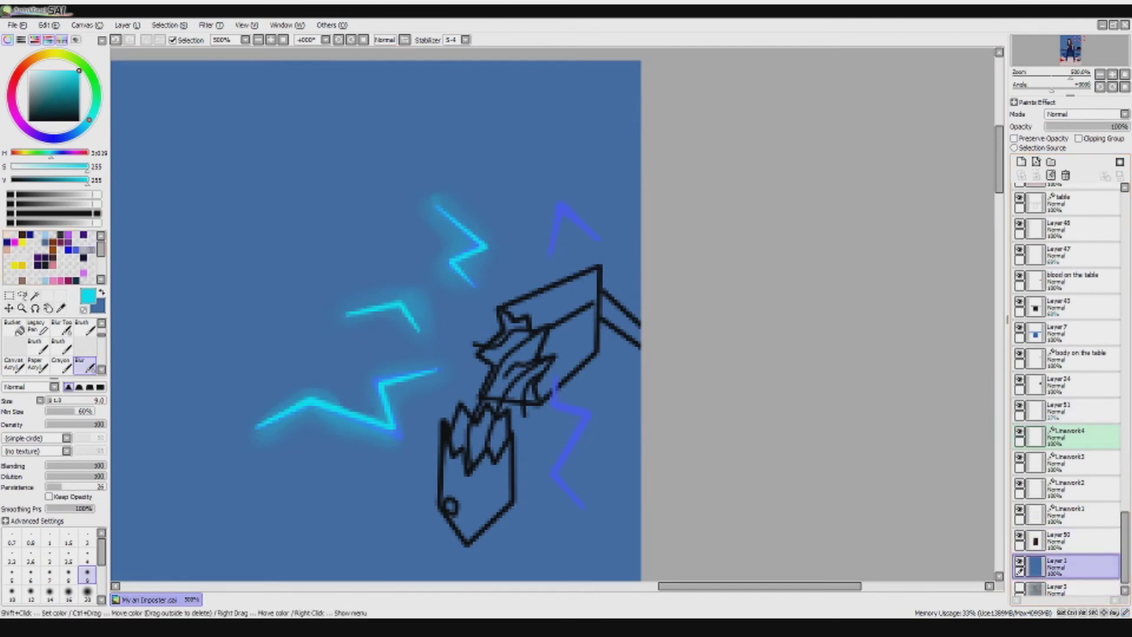
- Recolor the wall layer with a darker, muted grey-blue
{"action": "key", "text": "x"}
{"action": "left_click", "coordinate": [330, 153]}
{"action": "left_click", "coordinate": [50, 91]}
{"action": "left_click", "coordinate": [119, 108]}
{"action": "scroll", "coordinate": [215, 359], "scroll_direction": "down", "scroll_amount": 2}
{"action": "scroll", "coordinate": [215, 359], "scroll_direction": "up", "scroll_amount": 2}
{"action": "left_click", "coordinate": [37, 96]}
{"action": "left_click", "coordinate": [383, 365]}
{"action": "scroll", "coordinate": [384, 365], "scroll_direction": "up", "scroll_amount": 1}
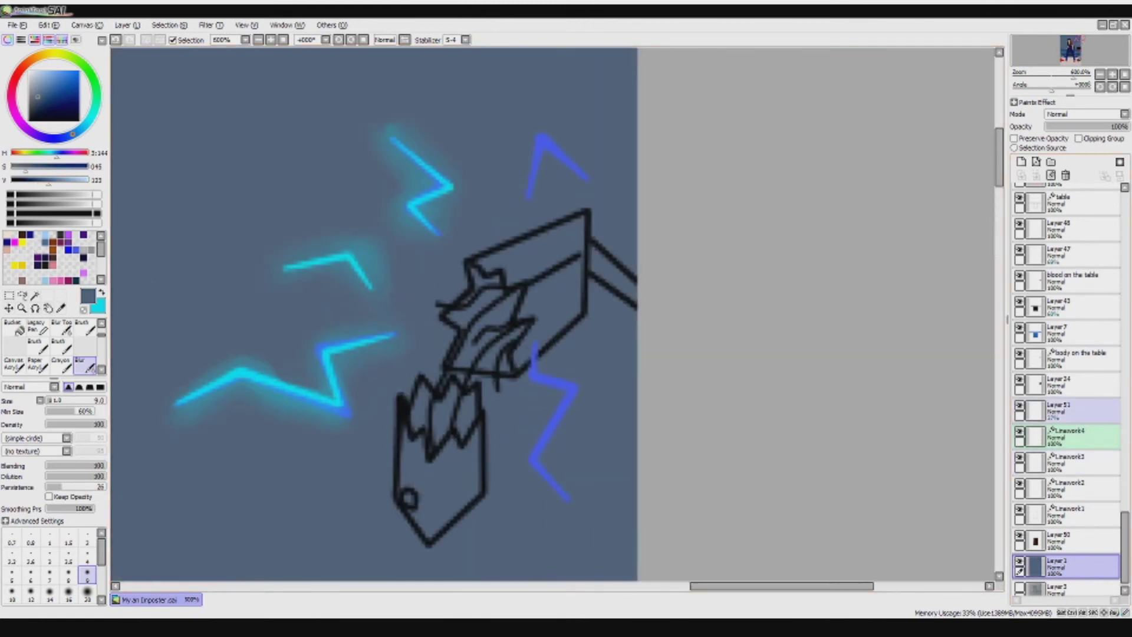
- Sample the spark blue and brush a glow along the sparks on a new 45% opacity layer above their linework
{"action": "left_click", "coordinate": [1068, 411]}
{"action": "left_click", "coordinate": [555, 401], "text": "alt"}
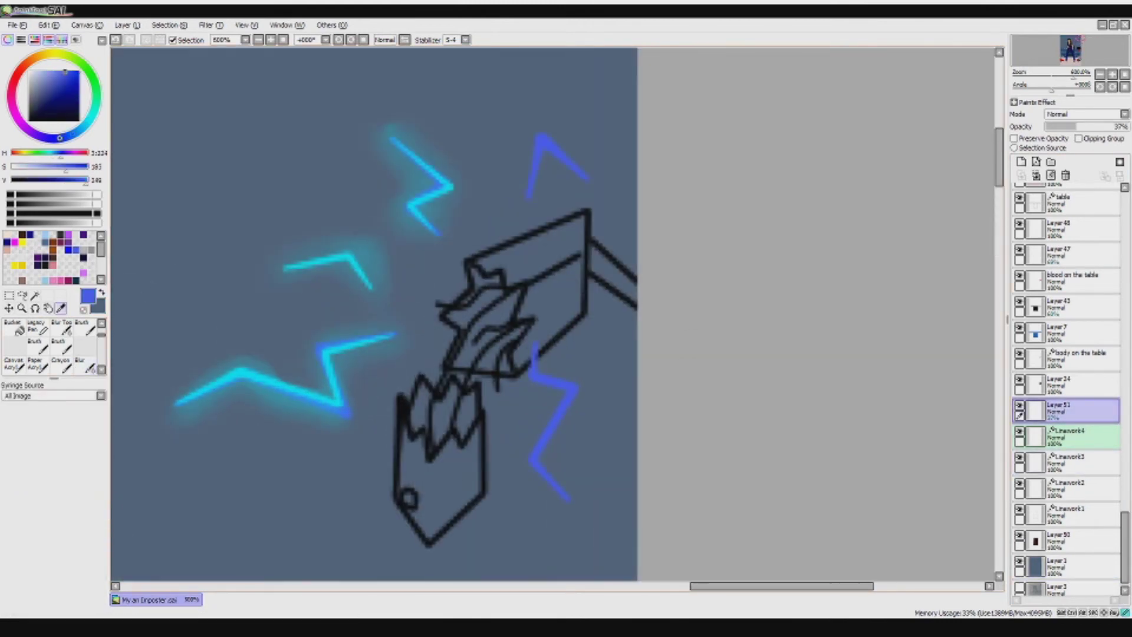
{"action": "left_click", "coordinate": [1067, 463]}
{"action": "left_click", "coordinate": [1022, 162]}
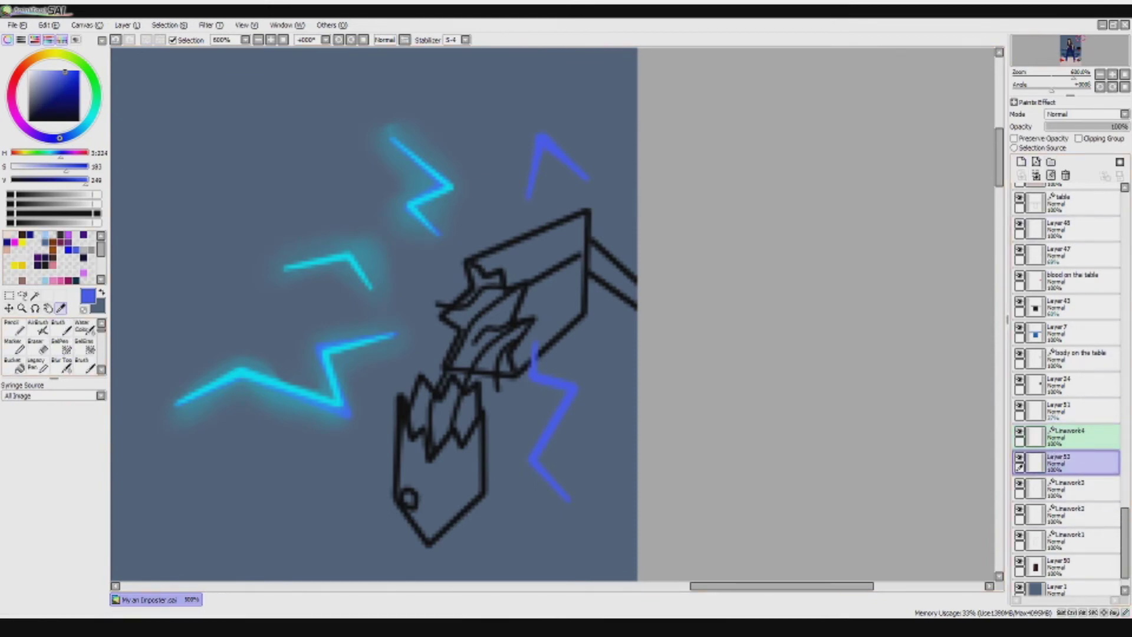
{"action": "left_click", "coordinate": [1083, 126]}
{"action": "key", "text": "b"}
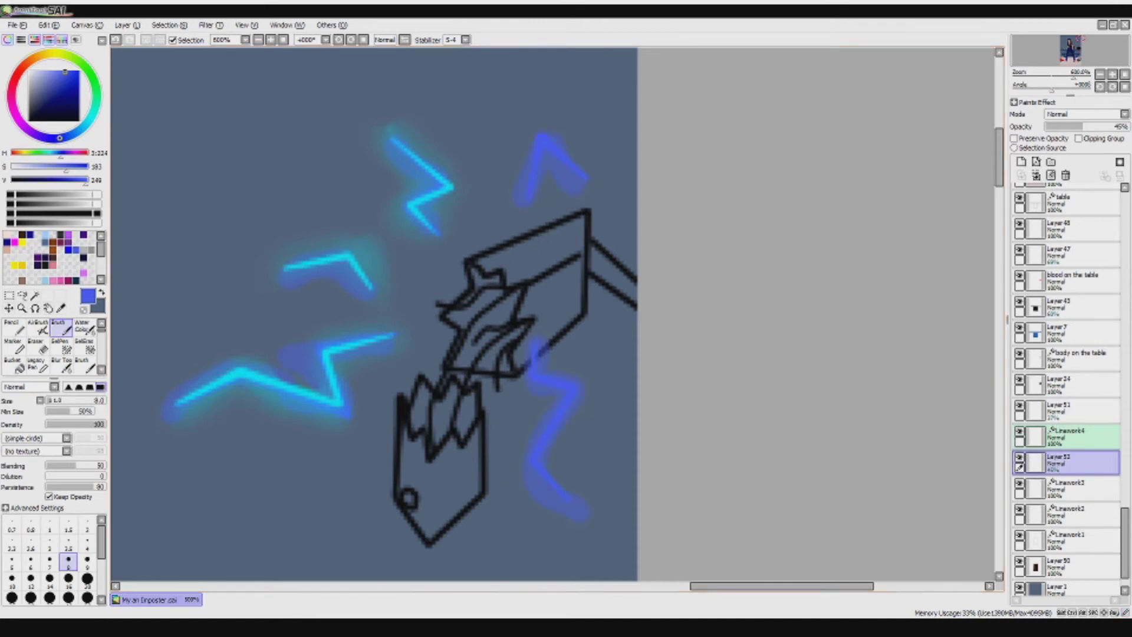
- Soften the blue glow around the sparks with the Blur tool
{"action": "key", "text": "n"}
{"action": "left_click", "coordinate": [1067, 411]}
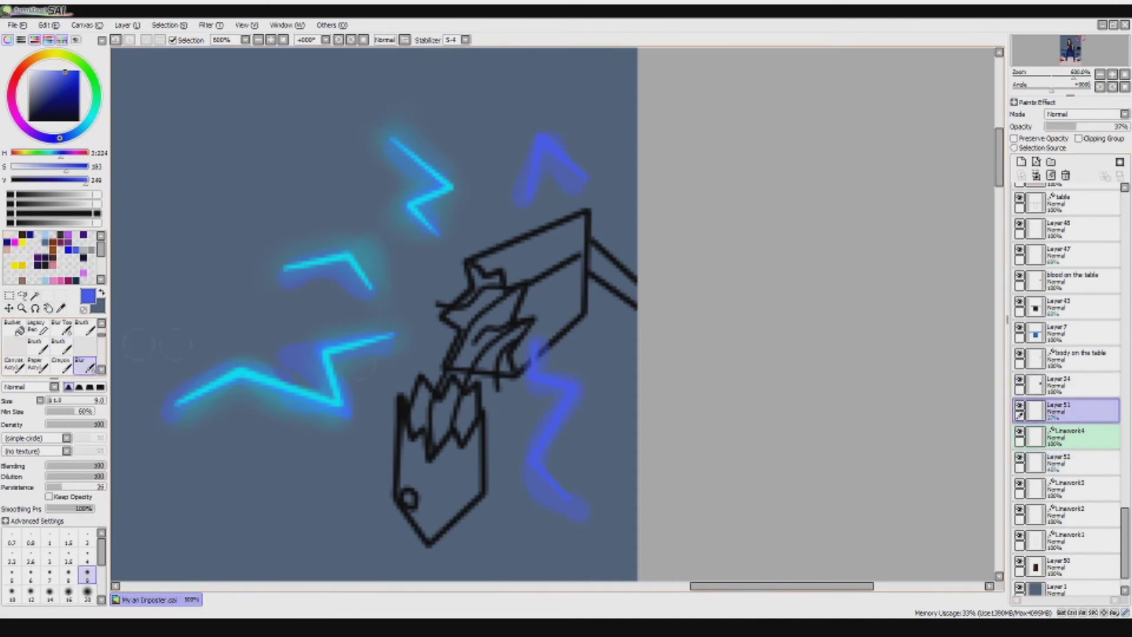
{"action": "left_click", "coordinate": [1067, 463]}
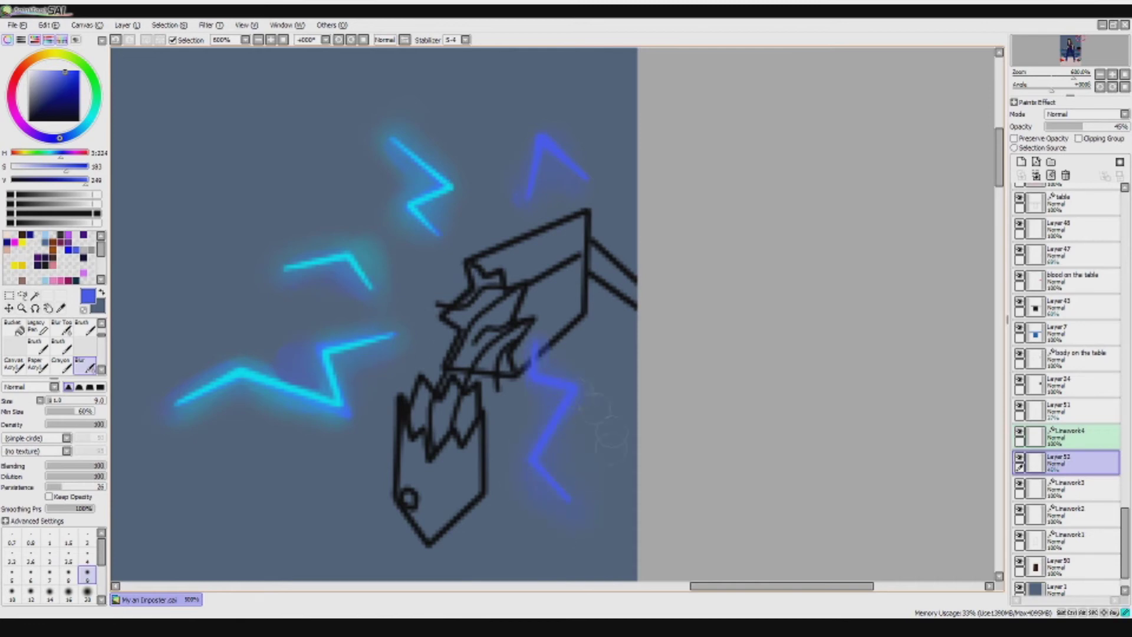
- Rename the device's linework layer to camera, set it as selection source and add a new layer beneath it
{"action": "left_click", "coordinate": [1067, 515]}
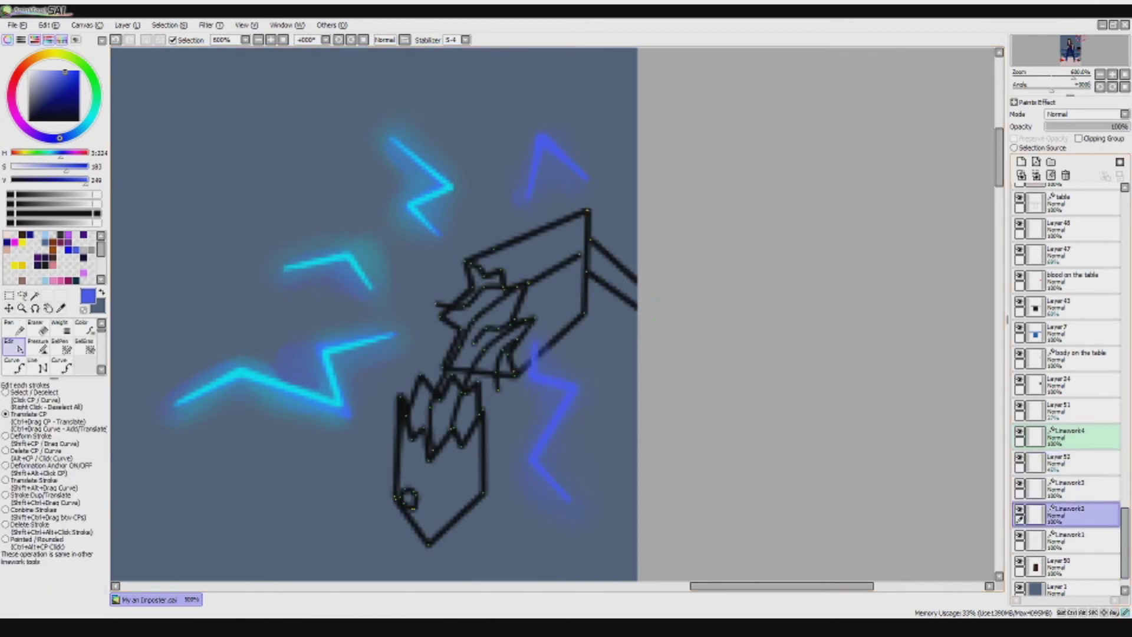
{"action": "left_click", "coordinate": [1021, 161]}
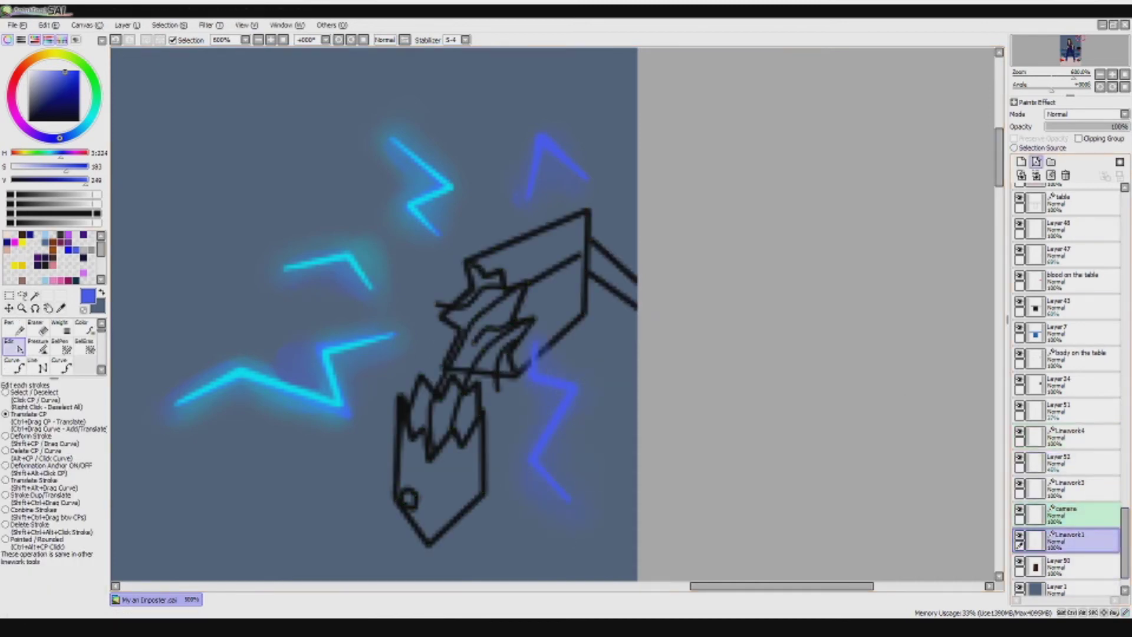
{"action": "left_click", "coordinate": [35, 294]}
{"action": "left_click", "coordinate": [530, 247]}
{"action": "left_click", "coordinate": [554, 306]}
{"action": "left_click", "coordinate": [439, 478]}
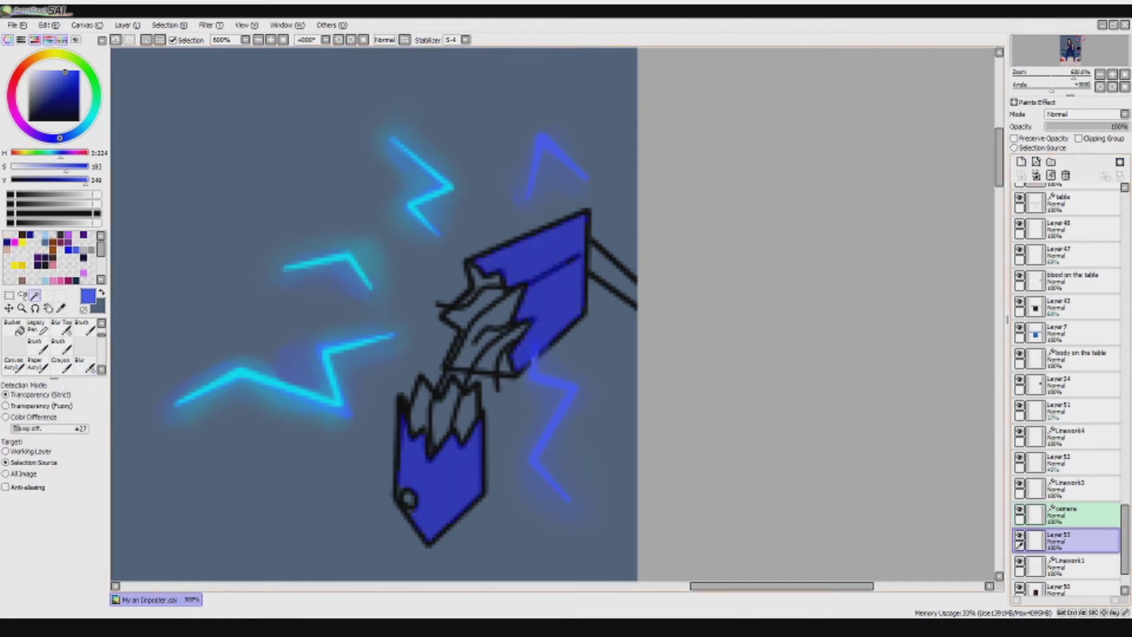
{"action": "key", "text": "ctrl+d"}
- Draw a vertical edge line up from the lower piece's bottom corner on the camera layer and thin it
{"action": "left_click", "coordinate": [1067, 514]}
{"action": "mouse_move", "coordinate": [440, 457]}
{"action": "left_mouse_down"}
{"action": "mouse_move", "coordinate": [430, 539]}
{"action": "mouse_move", "coordinate": [439, 461]}
{"action": "left_mouse_up"}
{"action": "left_click", "coordinate": [37, 345]}
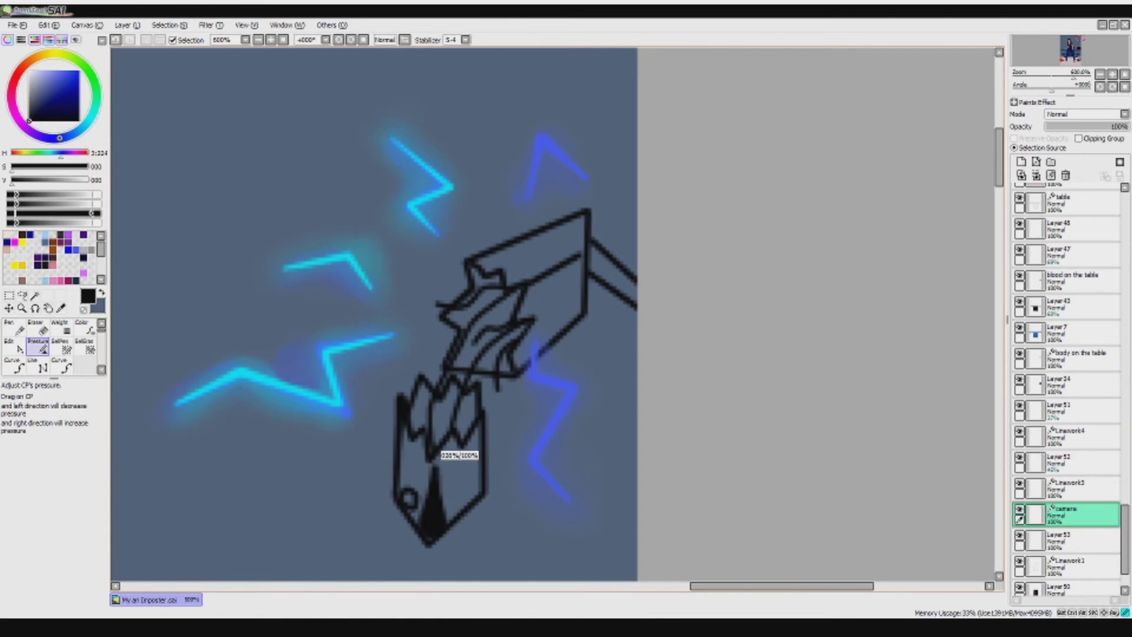
{"action": "left_click", "coordinate": [13, 345]}
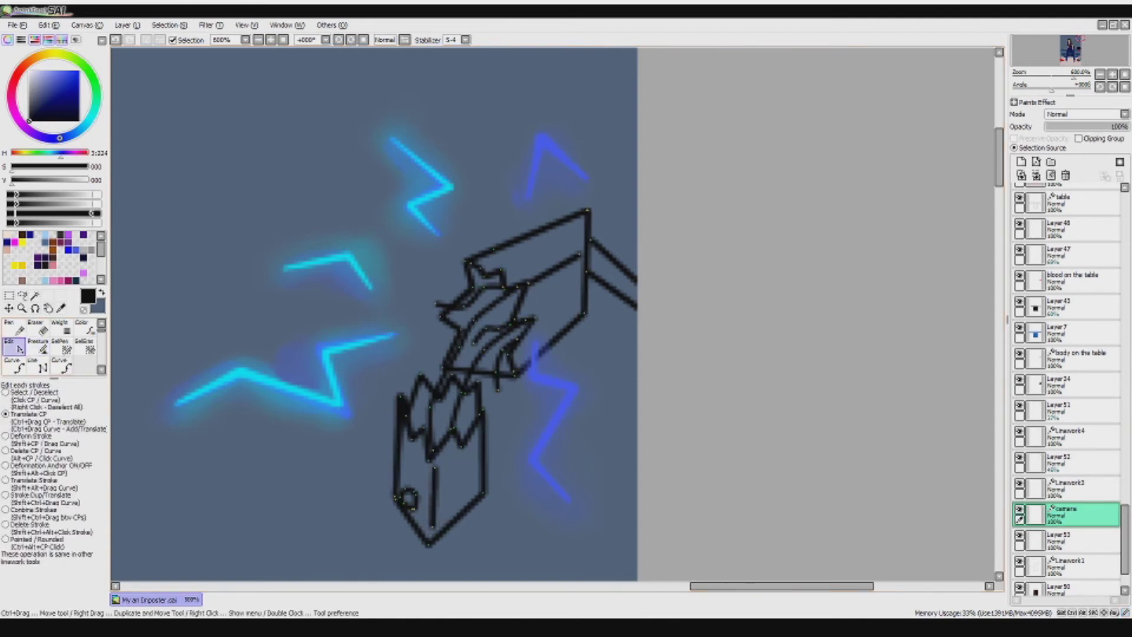
- Select the housing areas of both broken camera pieces by their linework and fill them with warm grey on Layer 53
{"action": "left_click", "coordinate": [35, 294]}
{"action": "left_click", "coordinate": [459, 471]}
{"action": "left_click", "coordinate": [531, 259]}
{"action": "left_click", "coordinate": [413, 477]}
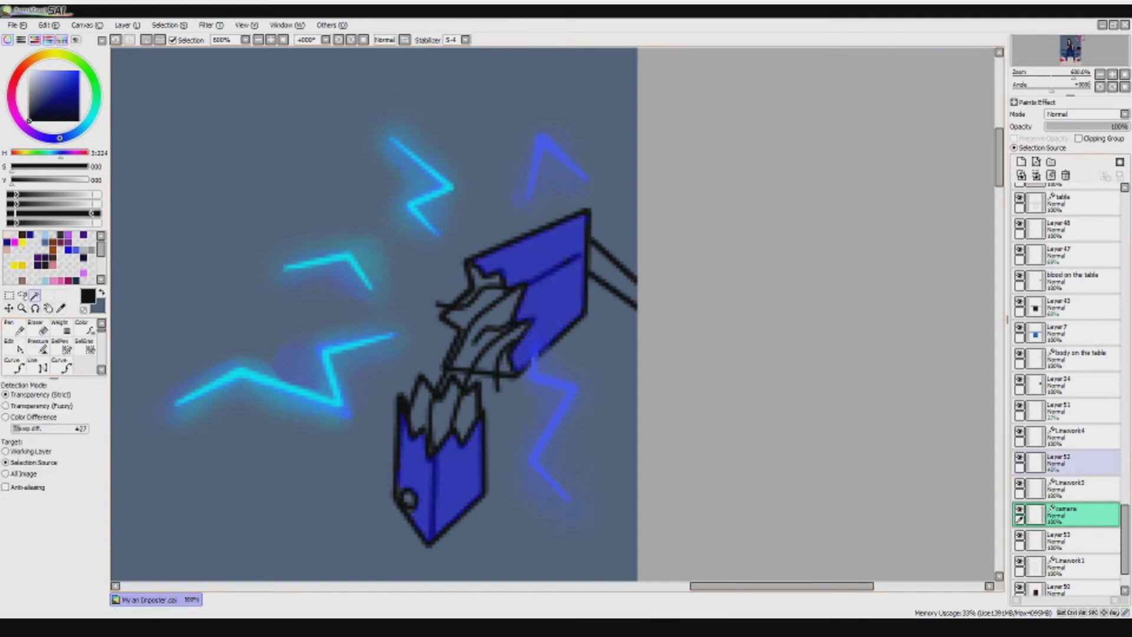
{"action": "left_click", "coordinate": [1068, 540]}
{"action": "left_click", "coordinate": [52, 54]}
{"action": "key", "text": "ctrl+f"}
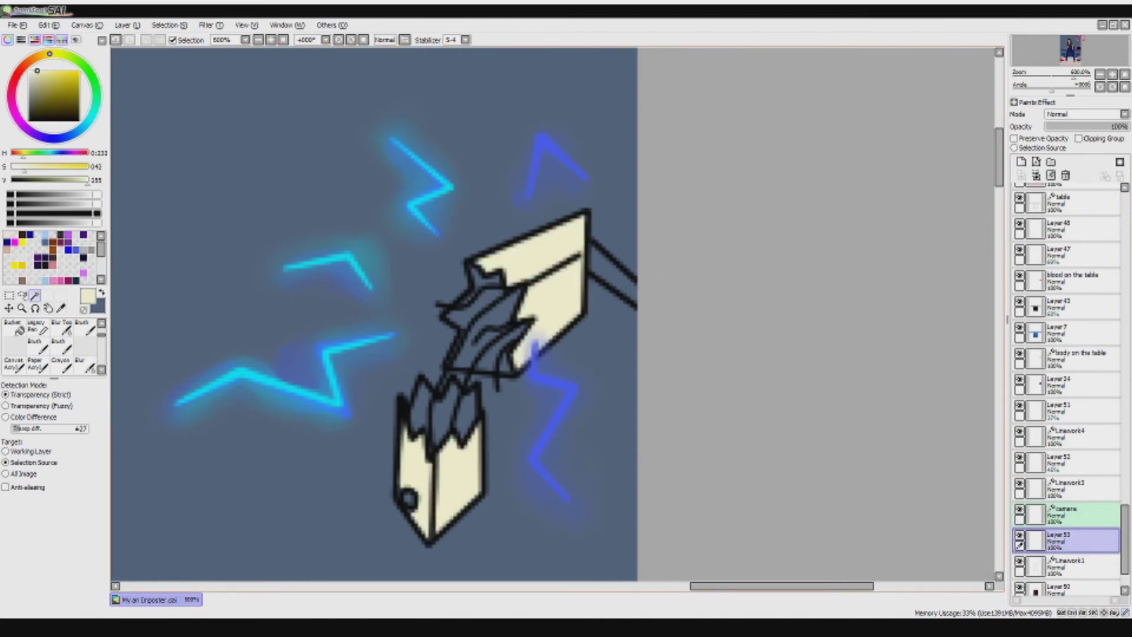
{"action": "left_click", "coordinate": [30, 88]}
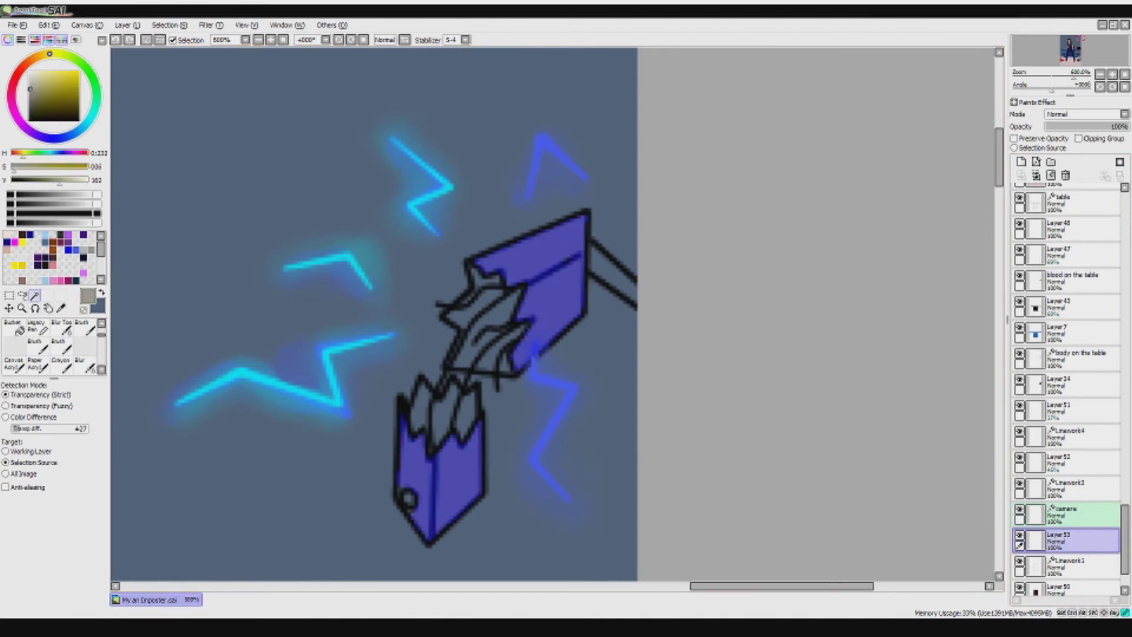
{"action": "key", "text": "ctrl+f"}
- Fill the camera's torn areas with the same grey and brush black shading inside them on a new 51% opacity layer
{"action": "left_click", "coordinate": [492, 330]}
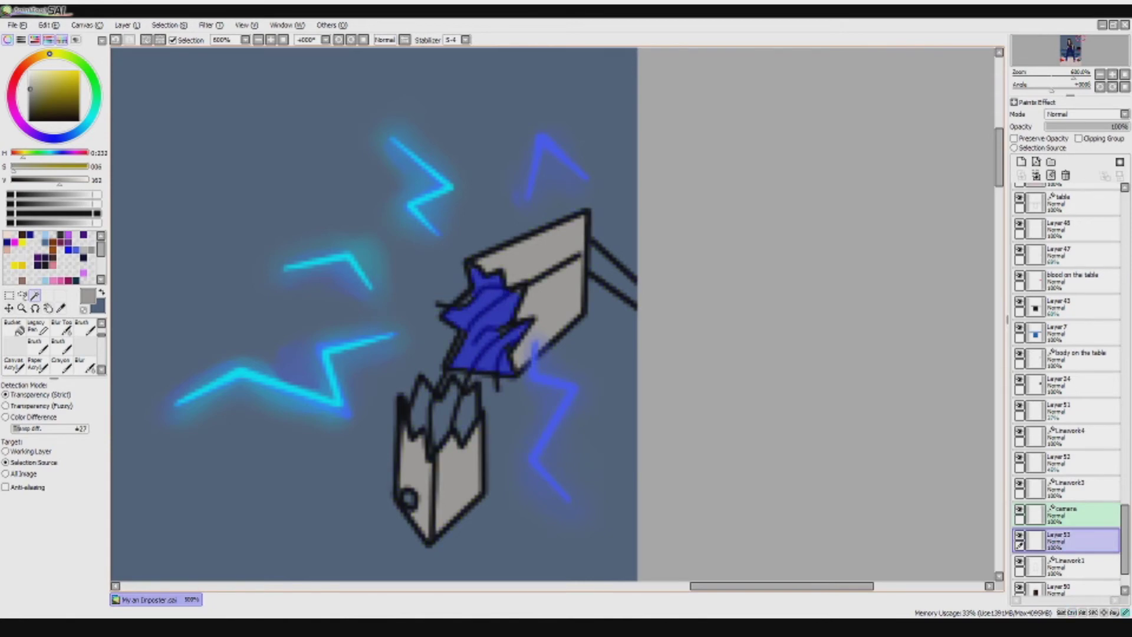
{"action": "scroll", "coordinate": [467, 333], "scroll_direction": "up", "scroll_amount": 3}
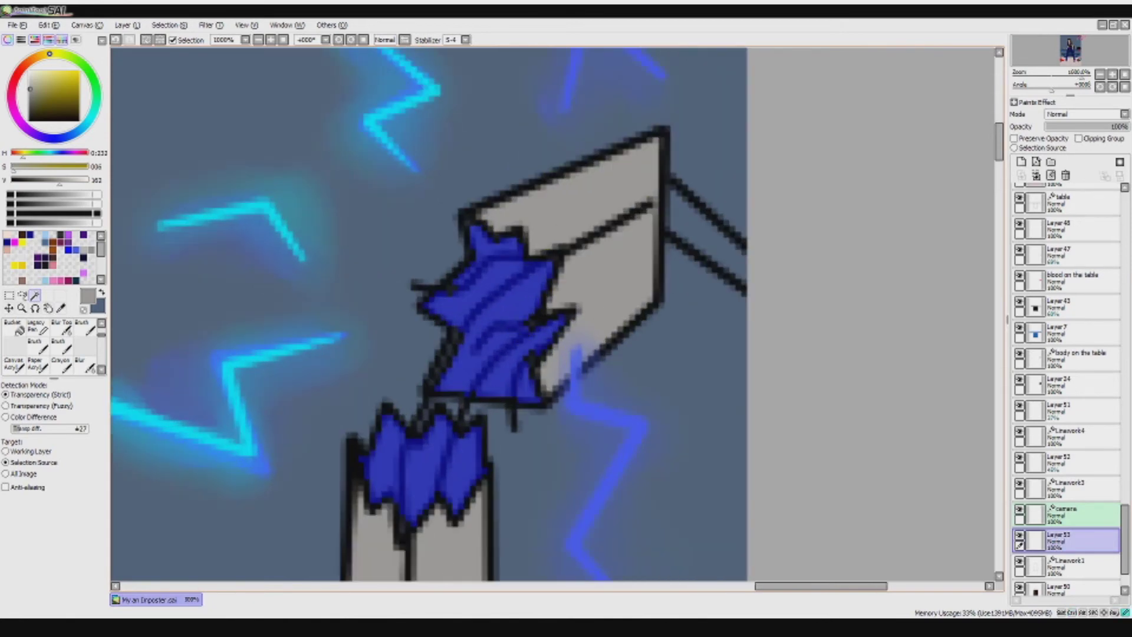
{"action": "left_click", "coordinate": [1021, 162]}
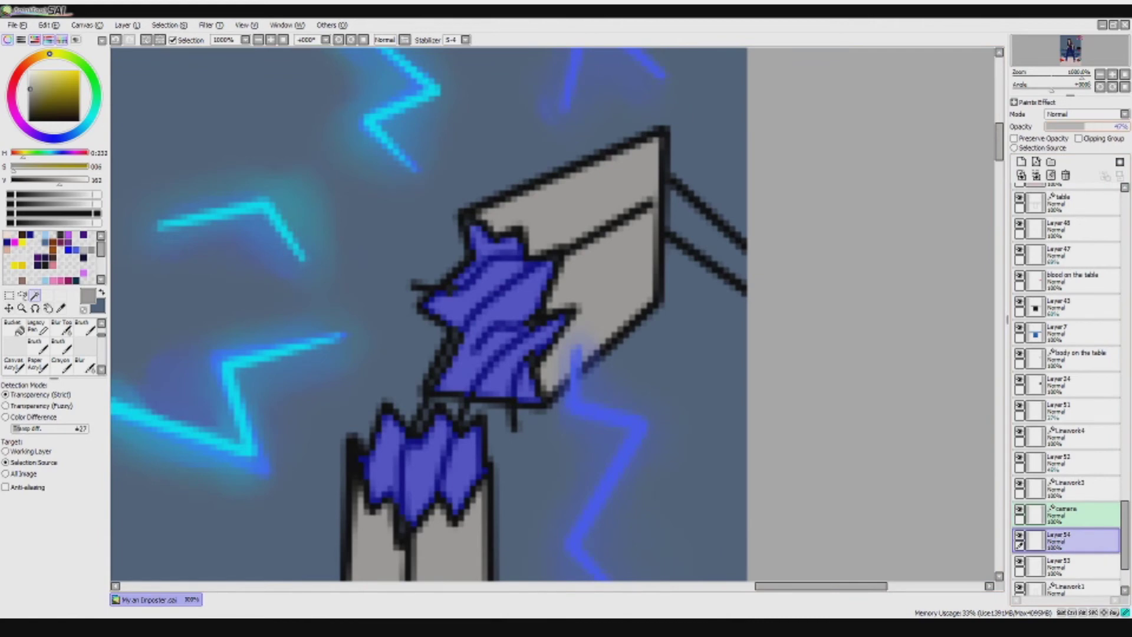
{"action": "key", "text": "b"}
{"action": "mouse_move", "coordinate": [489, 242]}
{"action": "left_mouse_down"}
{"action": "mouse_move", "coordinate": [530, 354]}
{"action": "mouse_move", "coordinate": [378, 466]}
{"action": "mouse_move", "coordinate": [466, 495]}
{"action": "mouse_move", "coordinate": [413, 490]}
{"action": "left_mouse_up"}
{"action": "left_click_drag", "start_coordinate": [537, 306], "coordinate": [522, 354]}
{"action": "left_click_drag", "start_coordinate": [531, 242], "coordinate": [504, 295]}
{"action": "key", "text": "m"}
{"action": "key", "text": "ctrl+d"}
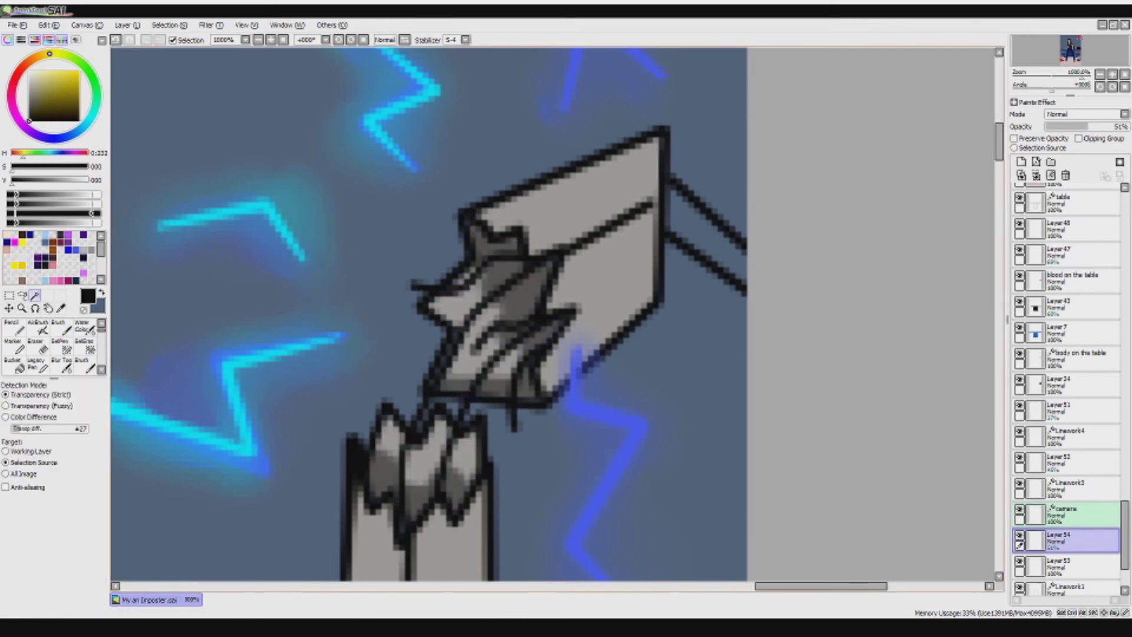
- Brush black shading along the edges of both camera pieces and a cast shadow on the wall around them
{"action": "key", "text": "b"}
{"action": "left_click_drag", "start_coordinate": [640, 132], "coordinate": [519, 433]}
{"action": "left_click_drag", "start_coordinate": [678, 189], "coordinate": [648, 365]}
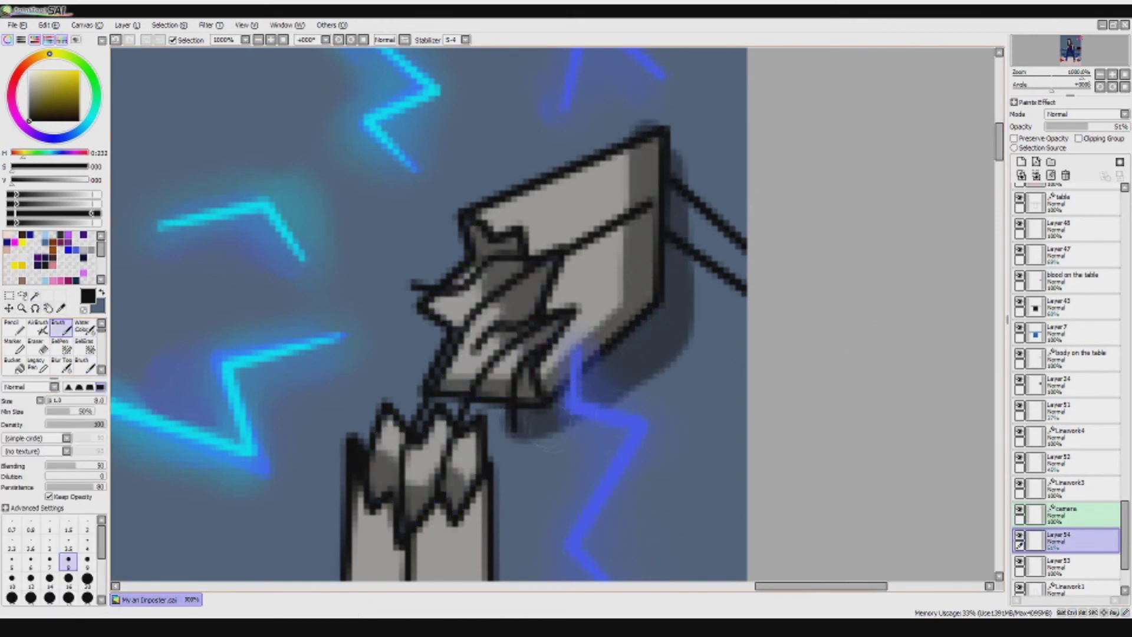
{"action": "left_click_drag", "start_coordinate": [507, 442], "coordinate": [478, 528]}
{"action": "mouse_move", "coordinate": [495, 407]}
{"action": "left_mouse_down"}
{"action": "mouse_move", "coordinate": [472, 481]}
{"action": "mouse_move", "coordinate": [367, 519]}
{"action": "left_mouse_up"}
{"action": "scroll", "coordinate": [429, 313], "scroll_direction": "down", "scroll_amount": 3}
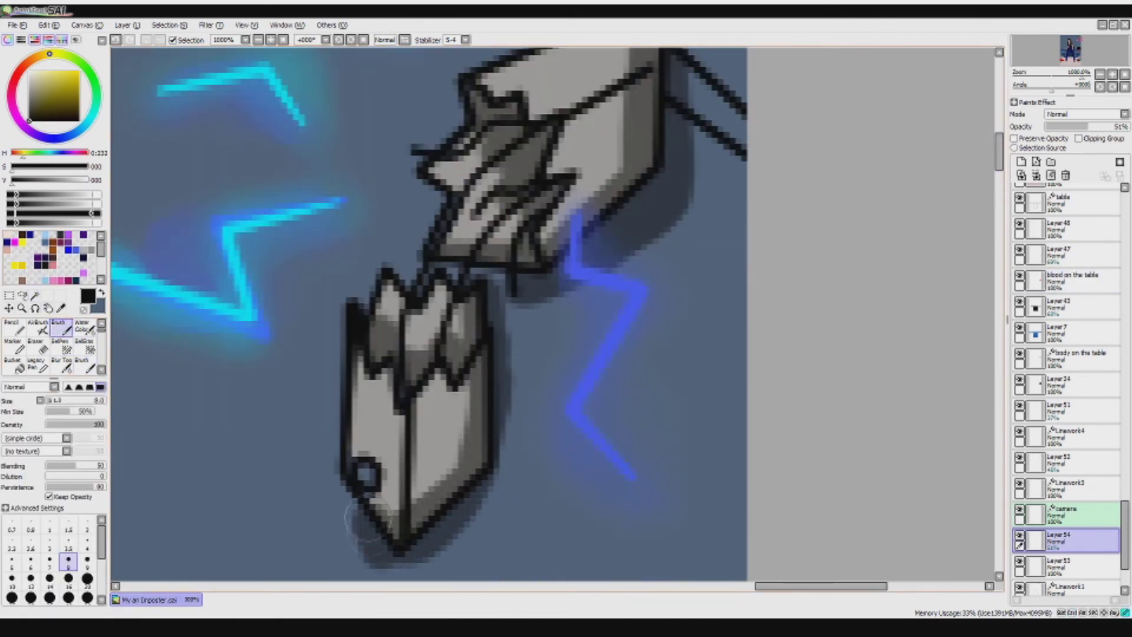
{"action": "left_click_drag", "start_coordinate": [513, 242], "coordinate": [463, 131]}
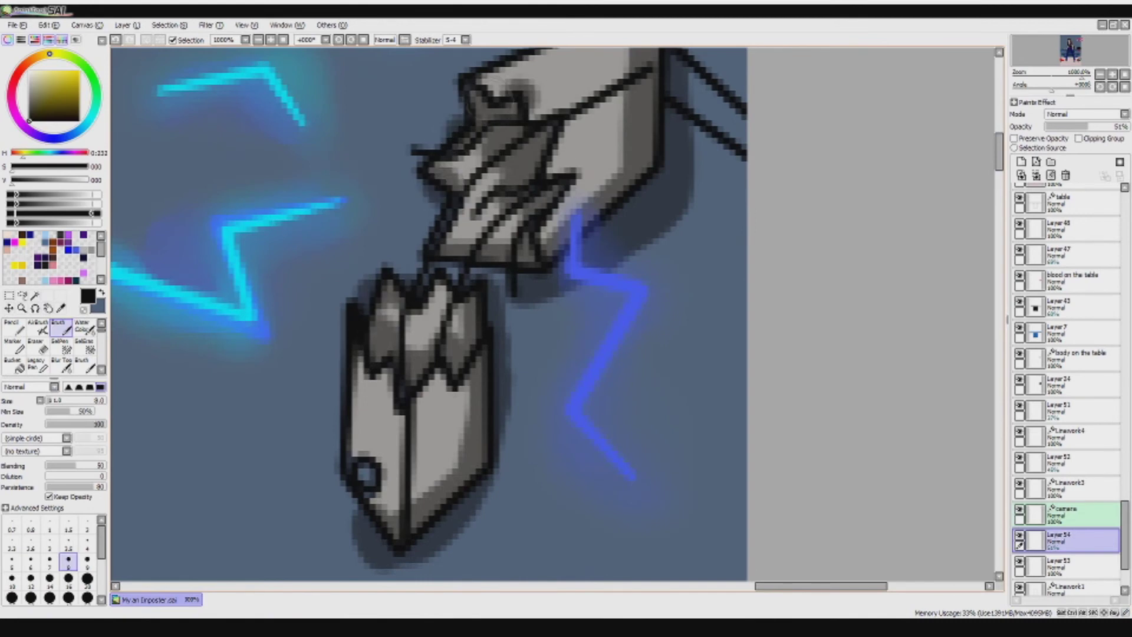
- Soften the camera's shading and wall shadow with the Blur tool
{"action": "key", "text": "r"}
{"action": "mouse_move", "coordinate": [451, 315]}
{"action": "left_mouse_down"}
{"action": "mouse_move", "coordinate": [390, 542]}
{"action": "mouse_move", "coordinate": [501, 306]}
{"action": "mouse_move", "coordinate": [442, 165]}
{"action": "mouse_move", "coordinate": [708, 141]}
{"action": "left_mouse_up"}
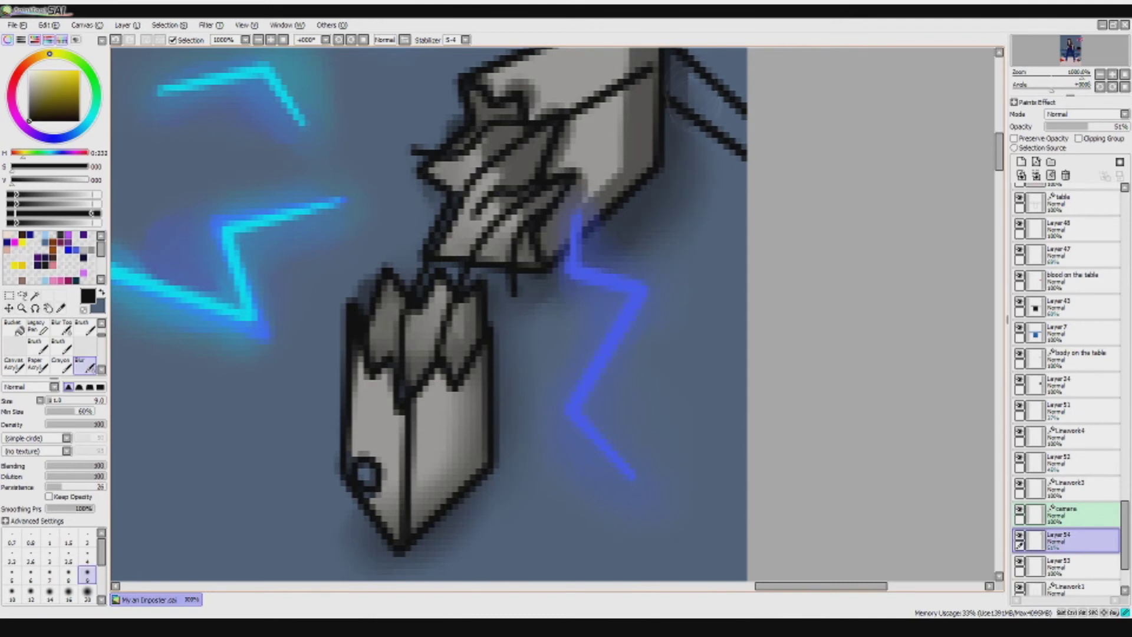
{"action": "mouse_move", "coordinate": [637, 88]}
{"action": "left_mouse_down"}
{"action": "mouse_move", "coordinate": [519, 106]}
{"action": "mouse_move", "coordinate": [513, 230]}
{"action": "left_mouse_up"}
{"action": "scroll", "coordinate": [655, 156], "scroll_direction": "up", "scroll_amount": 5}
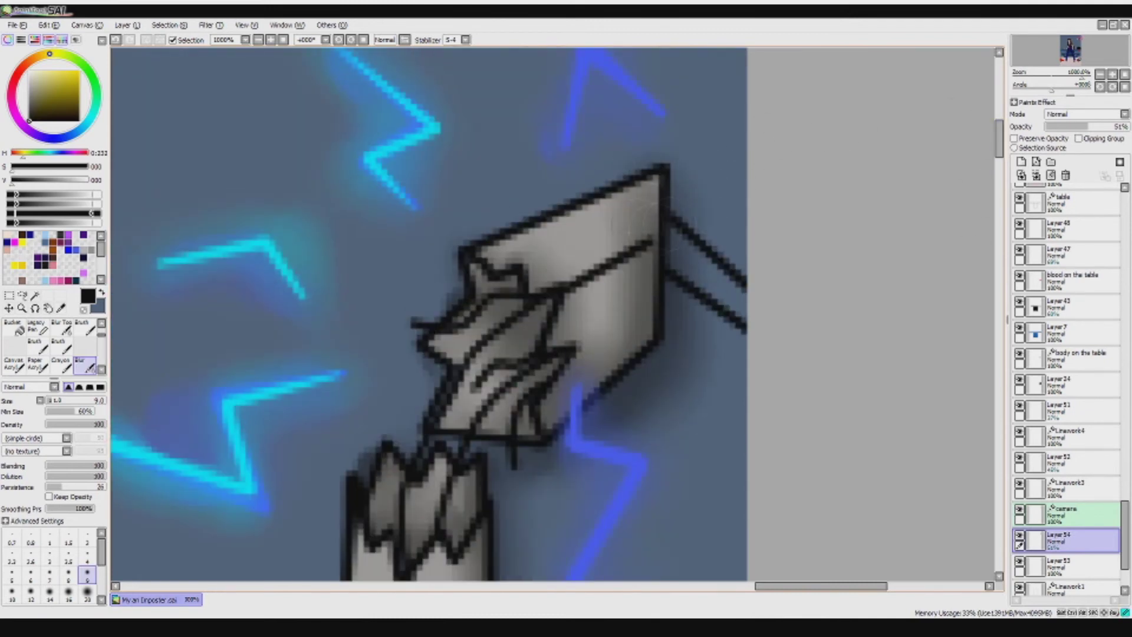
- Fill the camera's round lens with dark red and its wall bracket with dark grey on Layer 53
{"action": "scroll", "coordinate": [430, 312], "scroll_direction": "down", "scroll_amount": 6}
{"action": "left_click", "coordinate": [1068, 566]}
{"action": "key", "text": "w"}
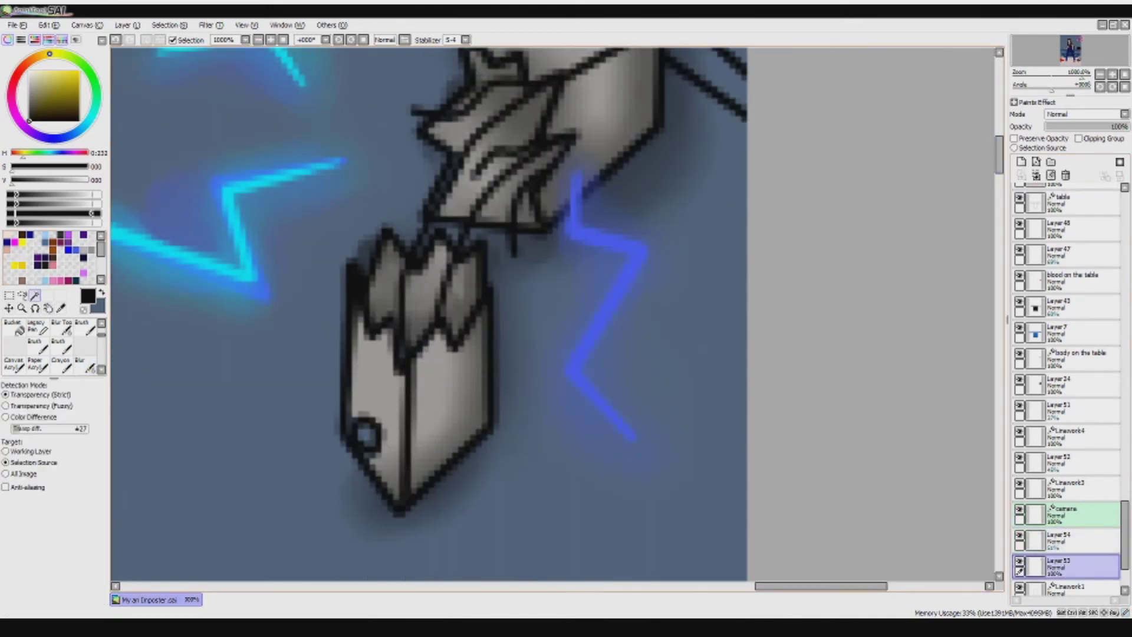
{"action": "left_click", "coordinate": [18, 72]}
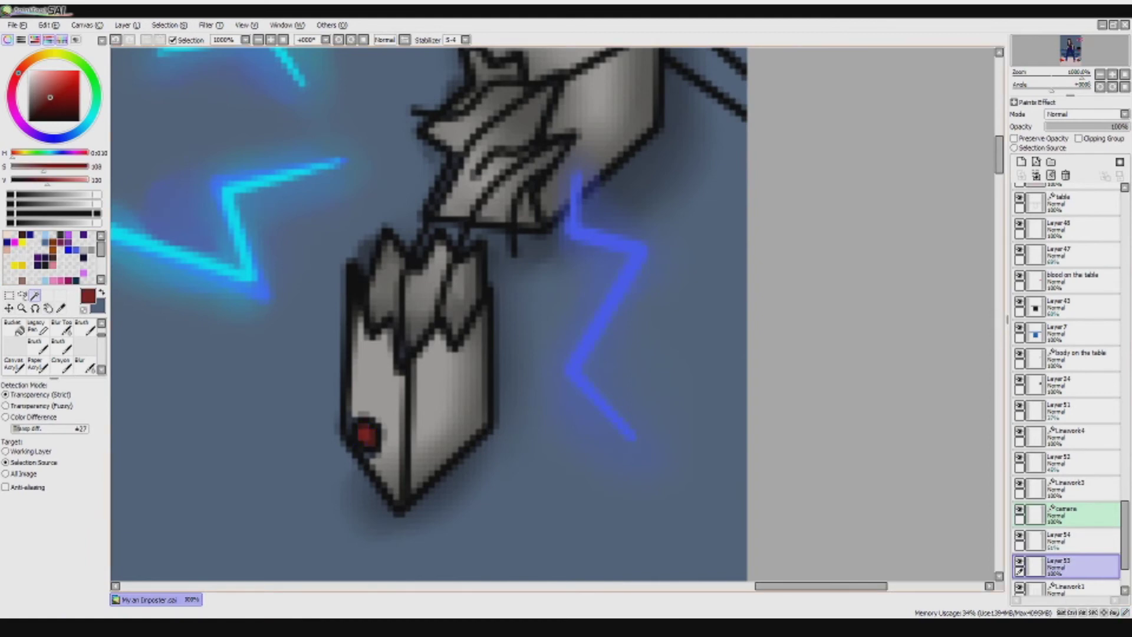
{"action": "scroll", "coordinate": [311, 266], "scroll_direction": "down", "scroll_amount": 3}
{"action": "scroll", "coordinate": [419, 297], "scroll_direction": "down", "scroll_amount": 2}
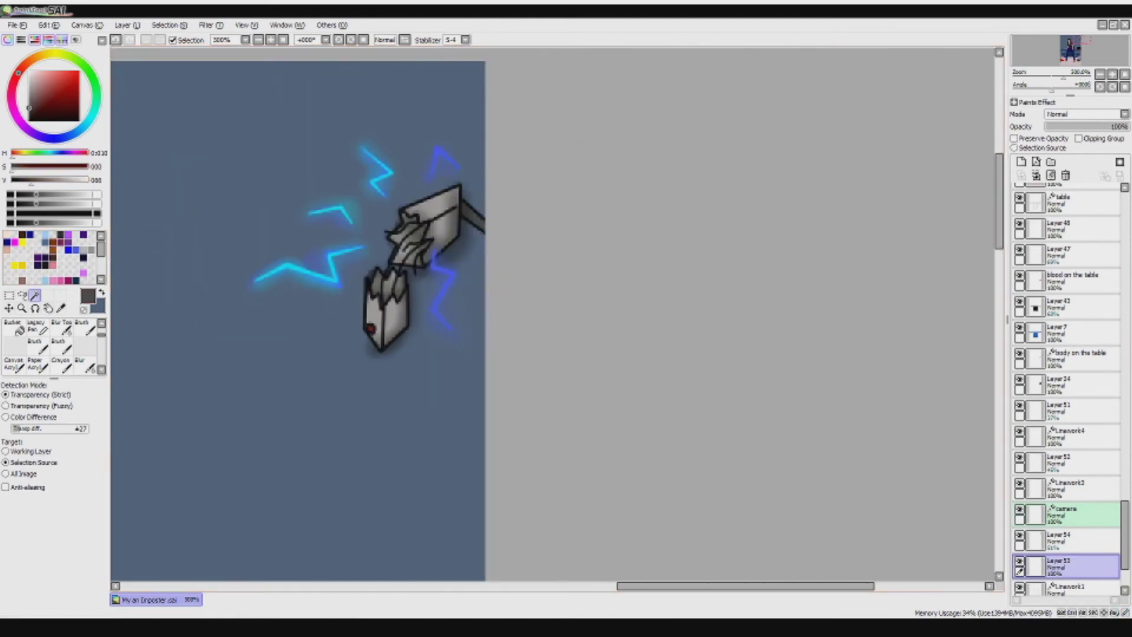
- Add a layer above the floor colour layer and brush a wide black shadow band along the wall's base behind the table
{"action": "left_click", "coordinate": [1020, 537]}
{"action": "left_click", "coordinate": [1067, 540]}
{"action": "scroll", "coordinate": [298, 321], "scroll_direction": "down", "scroll_amount": 2}
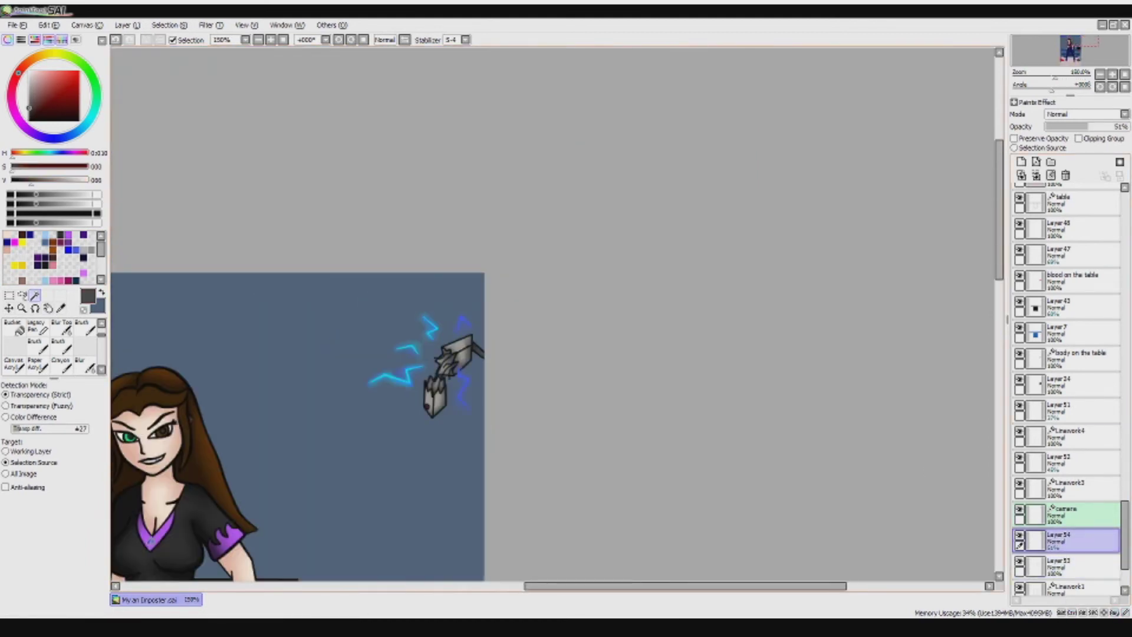
{"action": "scroll", "coordinate": [298, 321], "scroll_direction": "down", "scroll_amount": 5}
{"action": "scroll", "coordinate": [1067, 389], "scroll_direction": "up", "scroll_amount": 4}
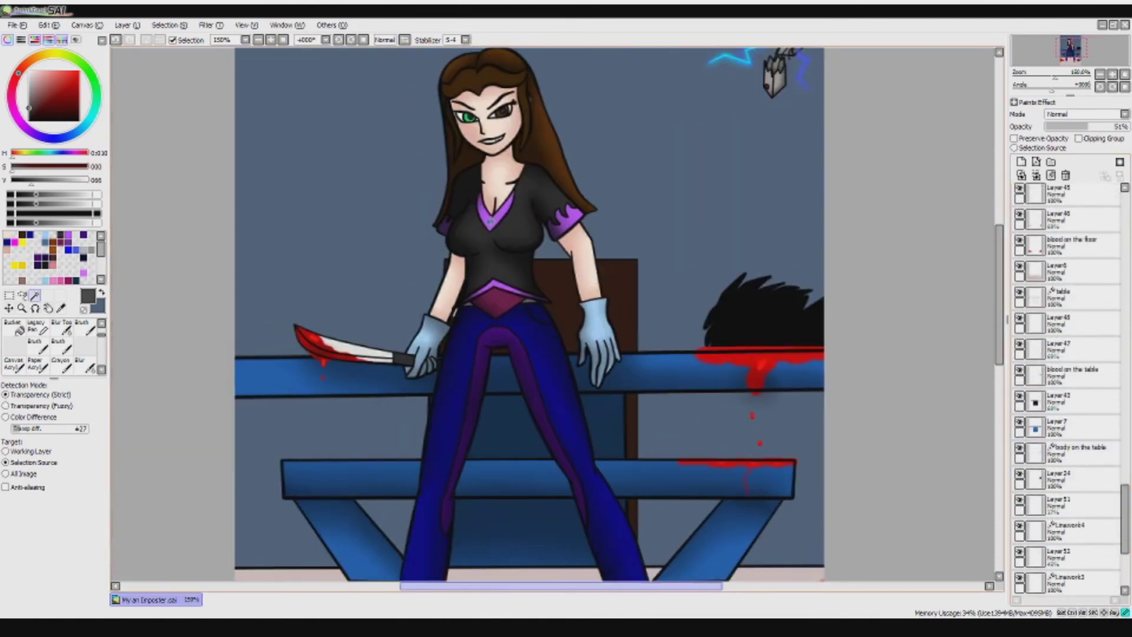
{"action": "scroll", "coordinate": [1068, 389], "scroll_direction": "down", "scroll_amount": 5}
{"action": "scroll", "coordinate": [565, 313], "scroll_direction": "down", "scroll_amount": 3}
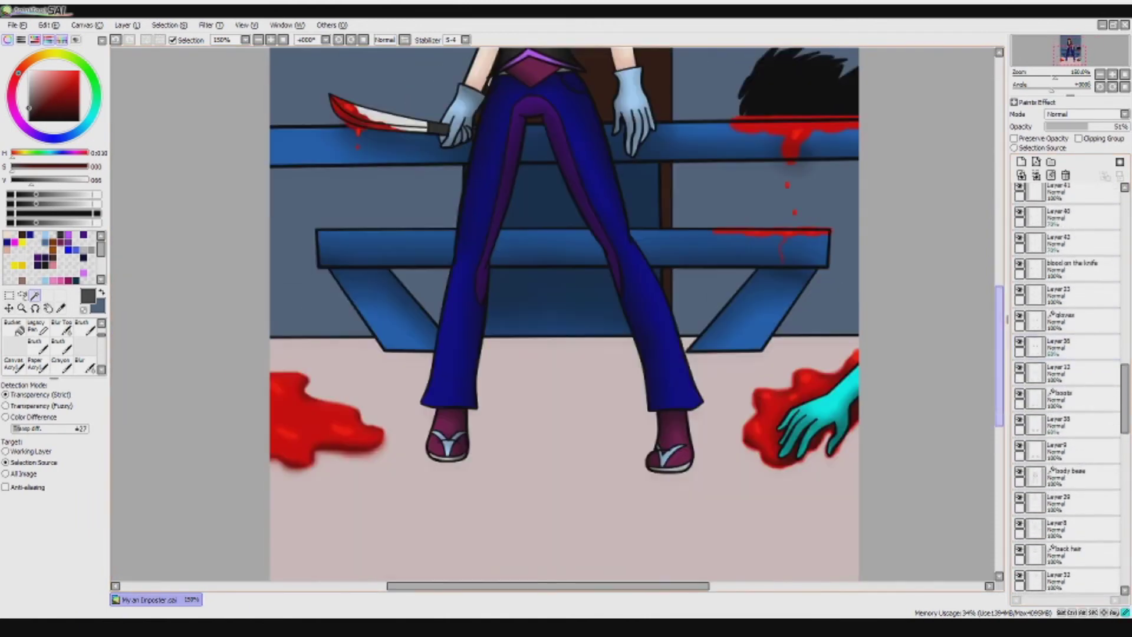
{"action": "scroll", "coordinate": [1067, 389], "scroll_direction": "down", "scroll_amount": 5}
{"action": "scroll", "coordinate": [1067, 389], "scroll_direction": "up", "scroll_amount": 3}
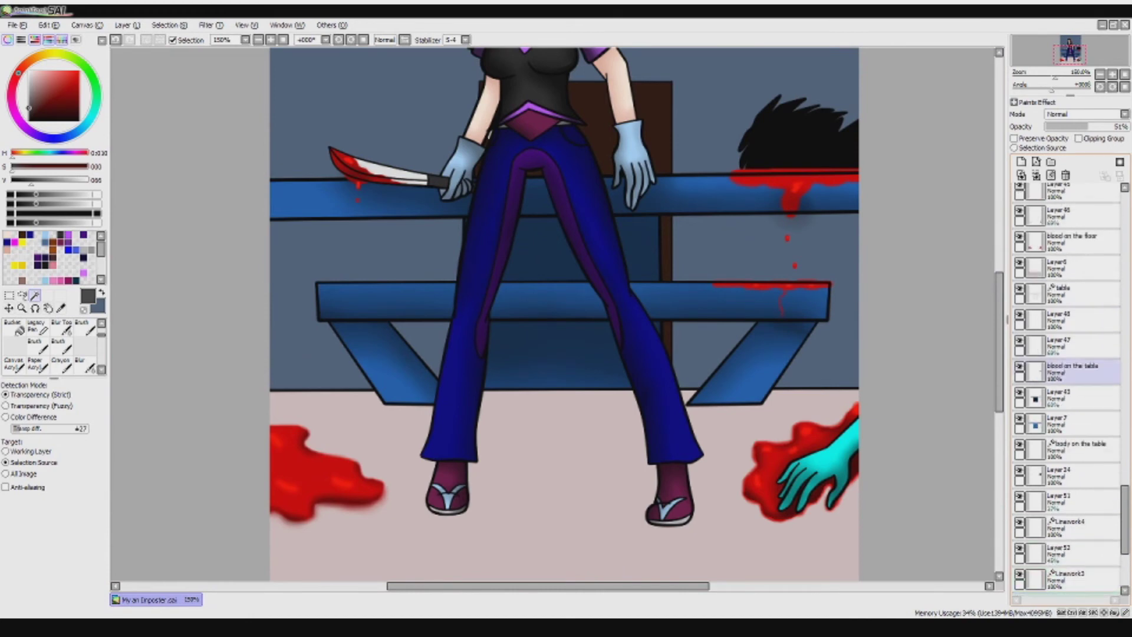
{"action": "left_click", "coordinate": [1067, 267]}
{"action": "scroll", "coordinate": [1068, 389], "scroll_direction": "up", "scroll_amount": 3}
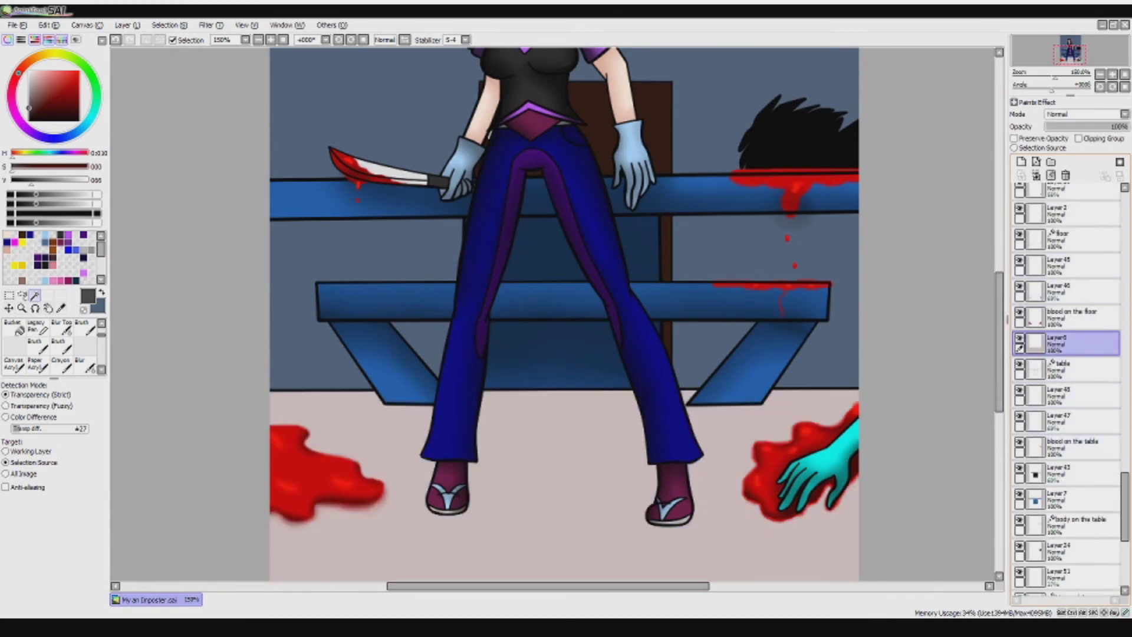
{"action": "key", "text": "ctrl+shift+n"}
{"action": "key", "text": "b"}
{"action": "left_click", "coordinate": [87, 598]}
{"action": "mouse_move", "coordinate": [255, 369]}
{"action": "left_mouse_down"}
{"action": "mouse_move", "coordinate": [575, 377]}
{"action": "mouse_move", "coordinate": [850, 404]}
{"action": "mouse_move", "coordinate": [483, 413]}
{"action": "mouse_move", "coordinate": [589, 412]}
{"action": "left_mouse_up"}
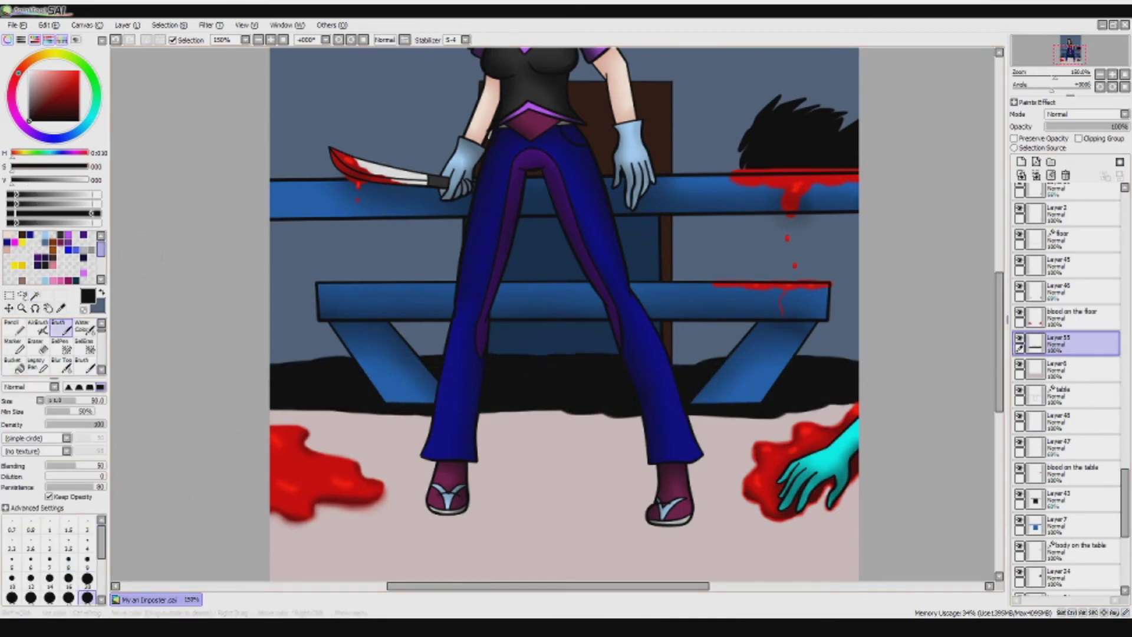
- Blur the shadow band and brush a large black shadow on the floor between the figure's legs
{"action": "scroll", "coordinate": [53, 348], "scroll_direction": "down", "scroll_amount": 2}
{"action": "left_click", "coordinate": [86, 348]}
{"action": "mouse_move", "coordinate": [852, 404]}
{"action": "left_mouse_down"}
{"action": "mouse_move", "coordinate": [489, 416]}
{"action": "mouse_move", "coordinate": [277, 407]}
{"action": "left_mouse_up"}
{"action": "left_click_drag", "start_coordinate": [484, 446], "coordinate": [642, 436]}
{"action": "key", "text": "b"}
{"action": "mouse_move", "coordinate": [599, 502]}
{"action": "left_mouse_down"}
{"action": "mouse_move", "coordinate": [628, 502]}
{"action": "mouse_move", "coordinate": [490, 454]}
{"action": "mouse_move", "coordinate": [531, 508]}
{"action": "mouse_move", "coordinate": [483, 415]}
{"action": "mouse_move", "coordinate": [847, 377]}
{"action": "mouse_move", "coordinate": [496, 389]}
{"action": "left_mouse_up"}
- Blur the floor shadow's edges and lower its layer's opacity to about 54%
{"action": "key", "text": "n"}
{"action": "left_click_drag", "start_coordinate": [430, 407], "coordinate": [277, 407]}
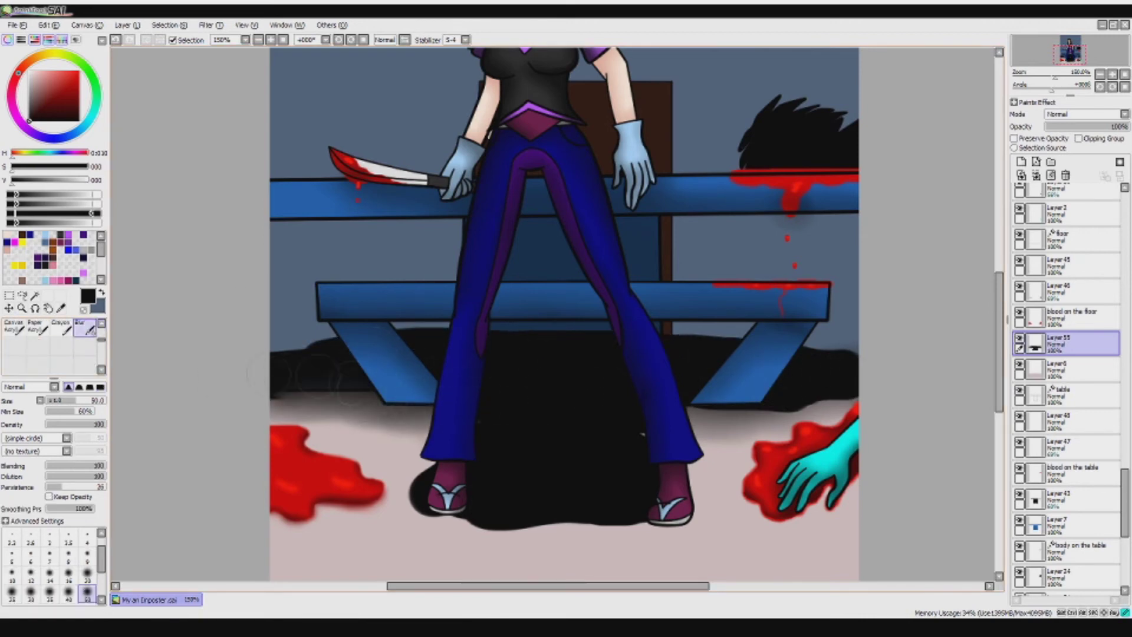
{"action": "mouse_move", "coordinate": [672, 336]}
{"action": "left_mouse_down"}
{"action": "mouse_move", "coordinate": [855, 406]}
{"action": "mouse_move", "coordinate": [448, 525]}
{"action": "mouse_move", "coordinate": [407, 436]}
{"action": "mouse_move", "coordinate": [643, 548]}
{"action": "left_mouse_up"}
{"action": "left_click_drag", "start_coordinate": [1124, 126], "coordinate": [1095, 126]}
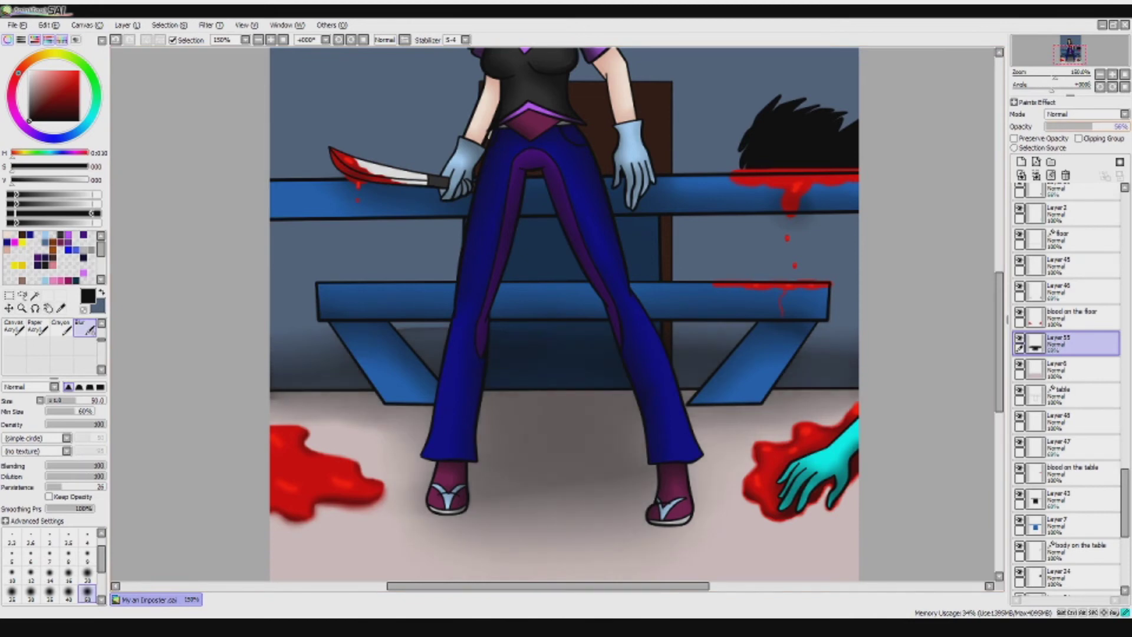
- Use the floor linework as selection source to select the wall area and clear the floor shadow from it
{"action": "left_click", "coordinate": [35, 295]}
{"action": "scroll", "coordinate": [1068, 354], "scroll_direction": "up", "scroll_amount": 1}
{"action": "left_click", "coordinate": [1070, 258]}
{"action": "left_click", "coordinate": [1014, 147]}
{"action": "left_click", "coordinate": [1070, 361]}
{"action": "left_click", "coordinate": [590, 118]}
{"action": "key", "text": "ctrl+d"}
{"action": "scroll", "coordinate": [634, 313], "scroll_direction": "down", "scroll_amount": 2}
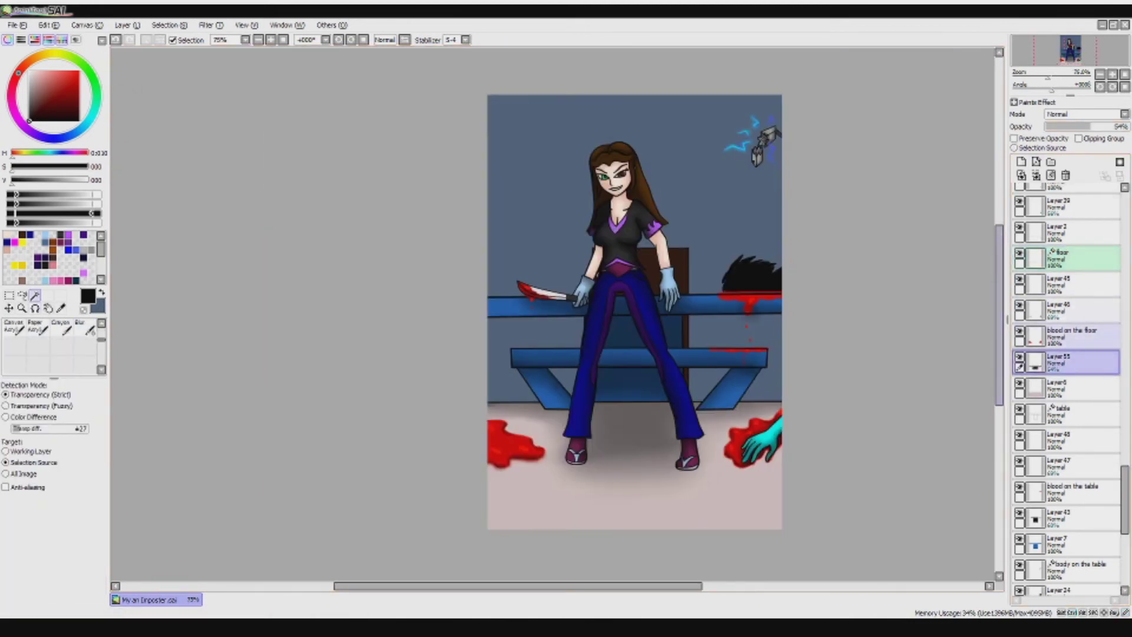
- Brush dark red over the wall on a new layer above Layer 1 and blend it with the Blur tool
{"action": "scroll", "coordinate": [1067, 389], "scroll_direction": "up", "scroll_amount": 10}
{"action": "scroll", "coordinate": [1068, 389], "scroll_direction": "down", "scroll_amount": 10}
{"action": "left_click", "coordinate": [1067, 556]}
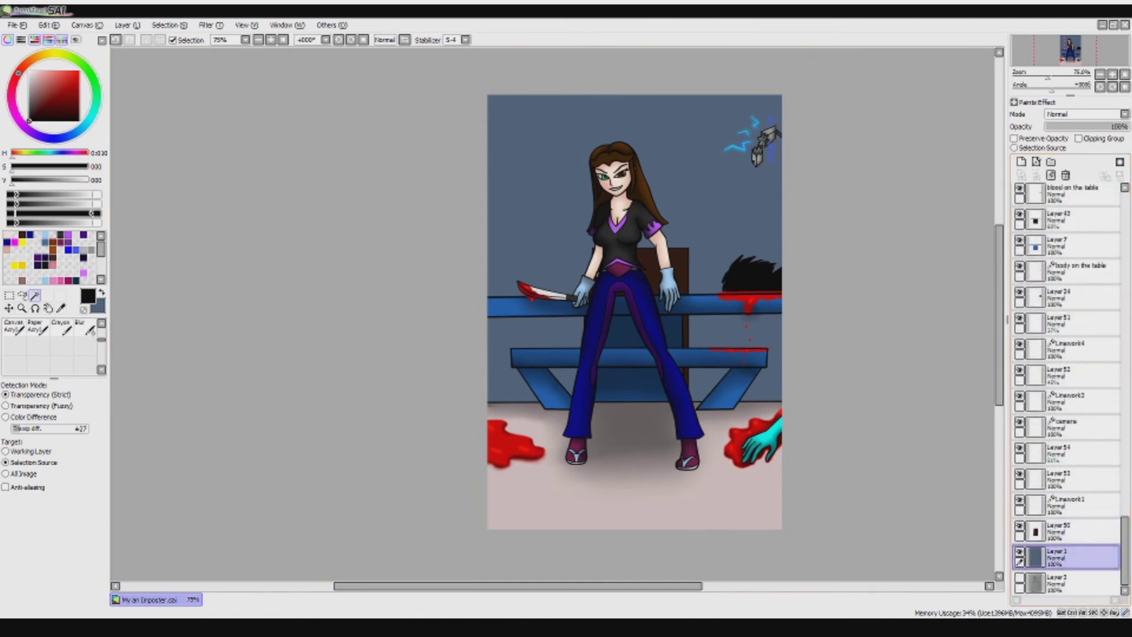
{"action": "key", "text": "b"}
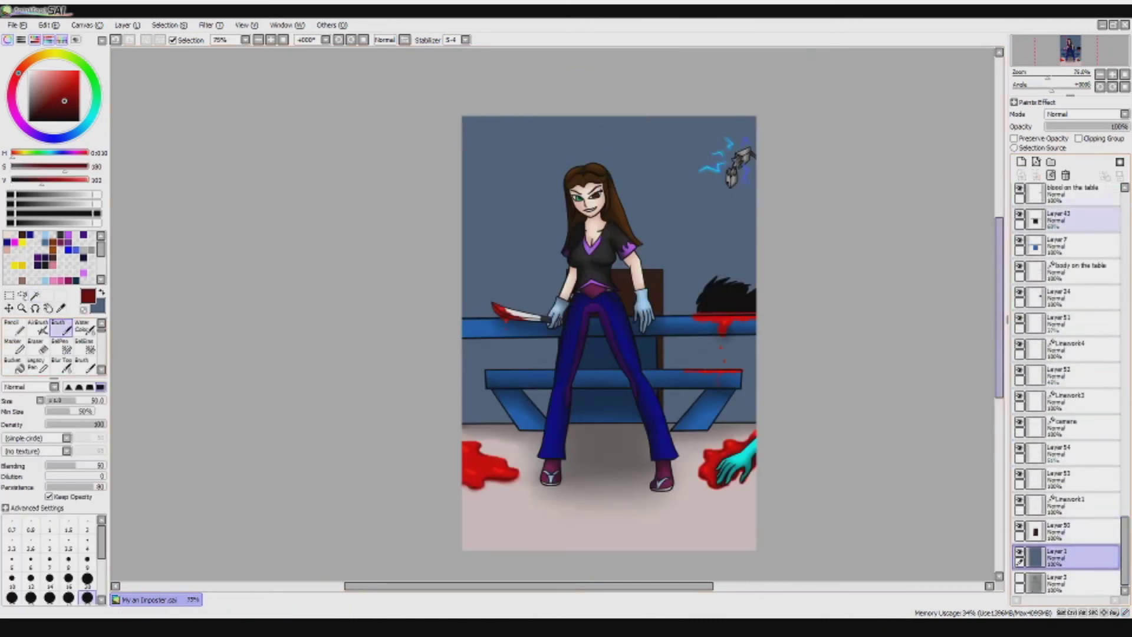
{"action": "mouse_move", "coordinate": [655, 148]}
{"action": "left_mouse_down"}
{"action": "mouse_move", "coordinate": [737, 354]}
{"action": "mouse_move", "coordinate": [649, 123]}
{"action": "mouse_move", "coordinate": [484, 177]}
{"action": "mouse_move", "coordinate": [513, 383]}
{"action": "mouse_move", "coordinate": [648, 195]}
{"action": "left_mouse_up"}
{"action": "left_click", "coordinate": [86, 366]}
{"action": "left_click", "coordinate": [88, 596]}
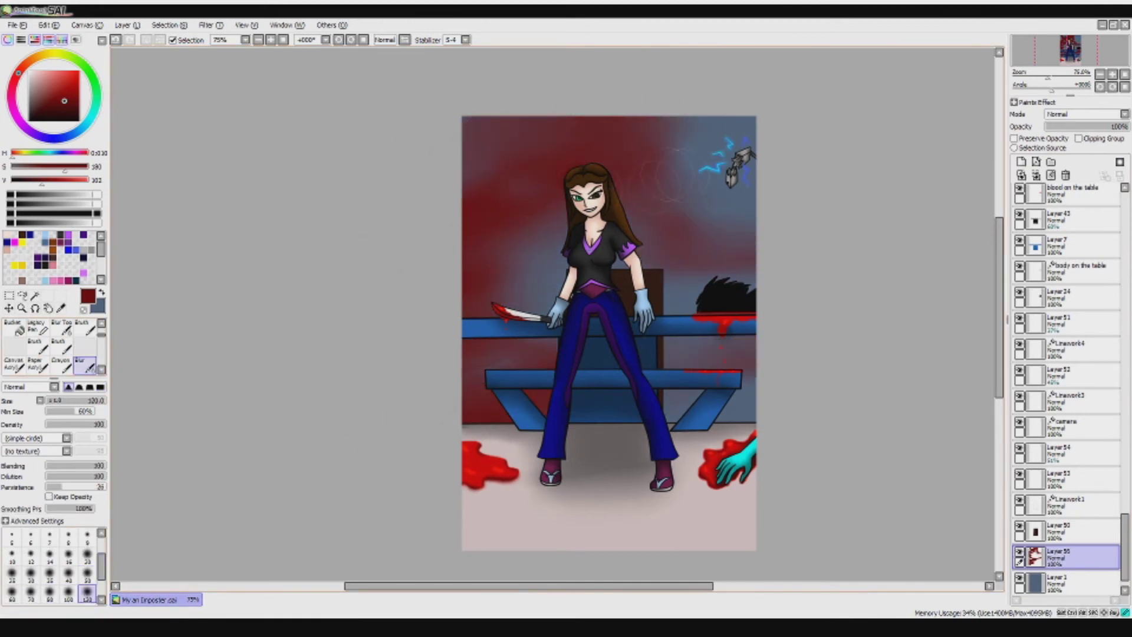
- Move the dark red layer above the floor linework, erase part of the red and blur it smoothly over the scene
{"action": "left_click_drag", "start_coordinate": [1067, 557], "coordinate": [1068, 242]}
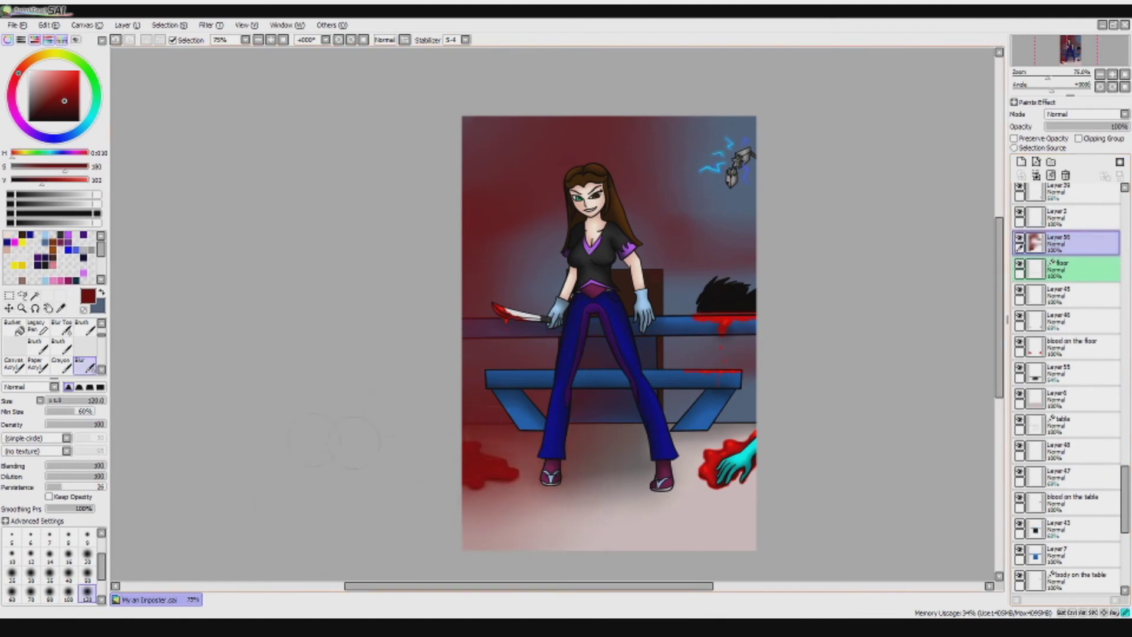
{"action": "key", "text": "e"}
{"action": "mouse_move", "coordinate": [548, 137]}
{"action": "left_mouse_down"}
{"action": "mouse_move", "coordinate": [472, 378]}
{"action": "mouse_move", "coordinate": [567, 519]}
{"action": "mouse_move", "coordinate": [690, 188]}
{"action": "mouse_move", "coordinate": [507, 354]}
{"action": "left_mouse_up"}
{"action": "left_click_drag", "start_coordinate": [425, 476], "coordinate": [471, 548]}
{"action": "key", "text": "b"}
{"action": "mouse_move", "coordinate": [759, 114]}
{"action": "left_mouse_down"}
{"action": "mouse_move", "coordinate": [483, 294]}
{"action": "mouse_move", "coordinate": [433, 513]}
{"action": "mouse_move", "coordinate": [440, 223]}
{"action": "left_mouse_up"}
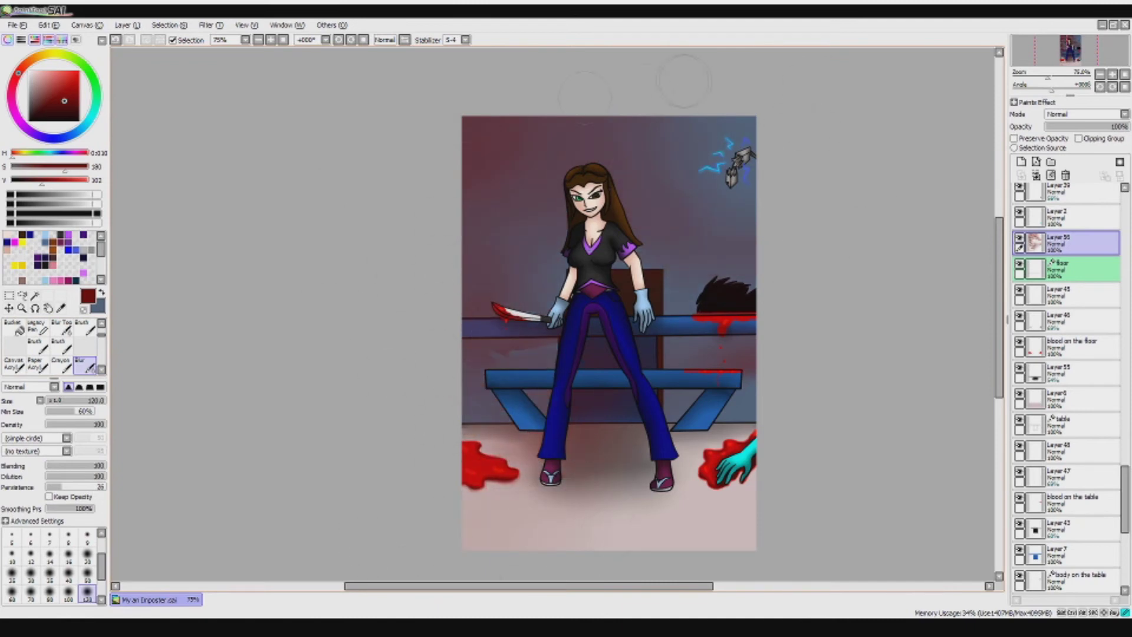
- Brush black shadow over the background behind the figure on a new 50% opacity layer above the red one
{"action": "left_click", "coordinate": [1021, 162]}
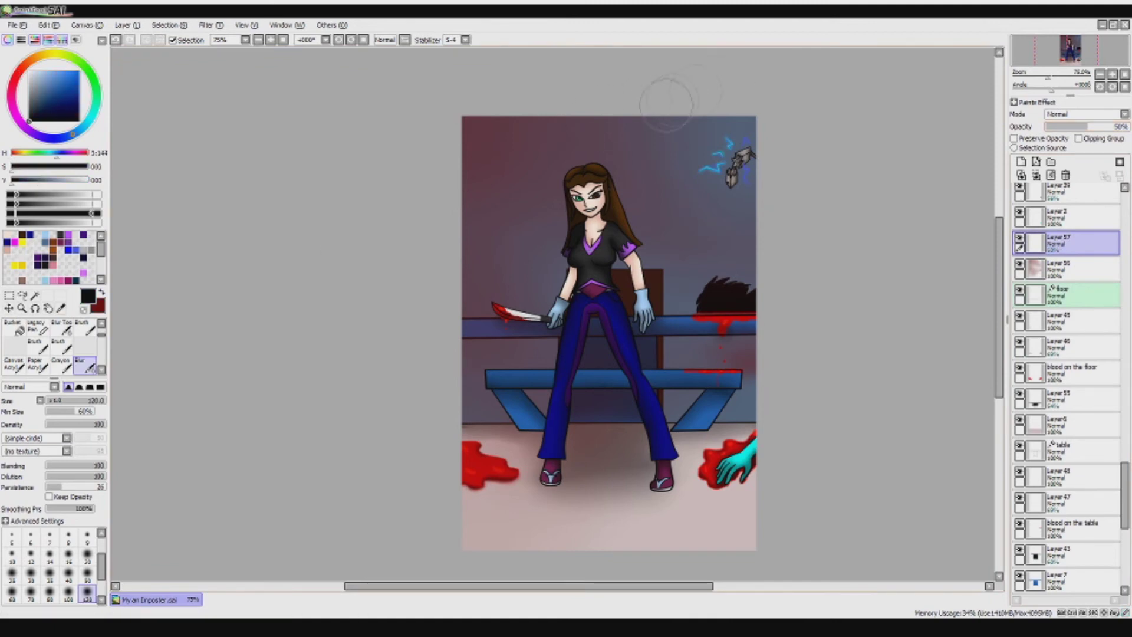
{"action": "key", "text": "b"}
{"action": "mouse_move", "coordinate": [678, 127]}
{"action": "left_mouse_down"}
{"action": "mouse_move", "coordinate": [501, 294]}
{"action": "mouse_move", "coordinate": [531, 507]}
{"action": "mouse_move", "coordinate": [436, 358]}
{"action": "mouse_move", "coordinate": [478, 171]}
{"action": "mouse_move", "coordinate": [648, 236]}
{"action": "mouse_move", "coordinate": [474, 224]}
{"action": "mouse_move", "coordinate": [589, 429]}
{"action": "left_mouse_up"}
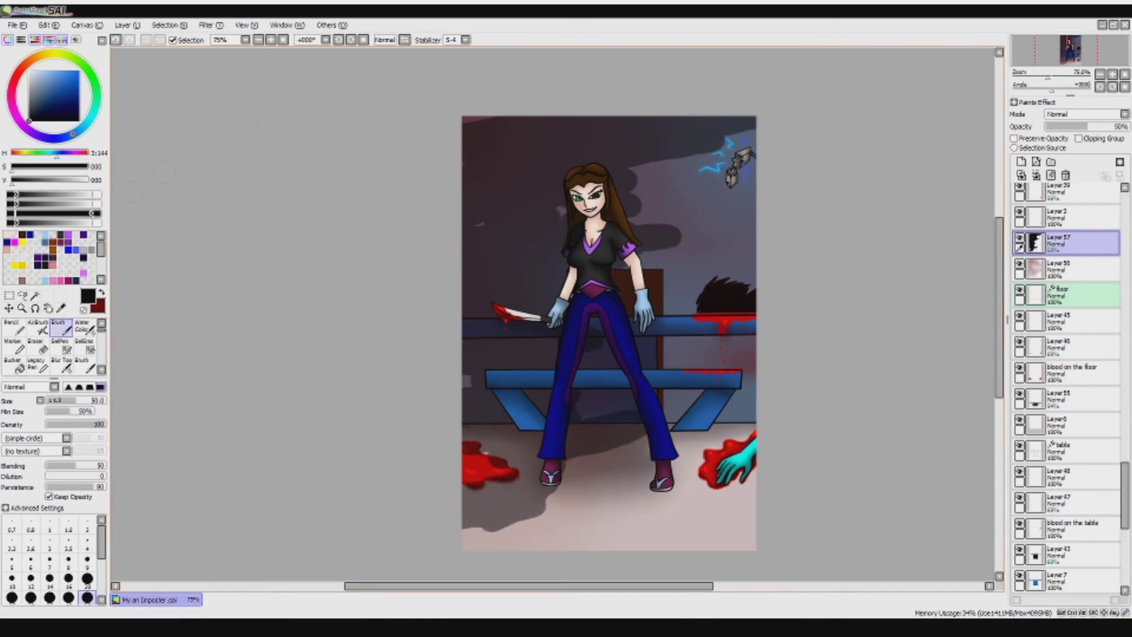
- Move the black and red shading layers above the bench layer and soften the black shadow with the Blur tool
{"action": "mouse_move", "coordinate": [1062, 242]}
{"action": "left_mouse_down"}
{"action": "mouse_move", "coordinate": [1061, 189]}
{"action": "mouse_move", "coordinate": [1061, 281]}
{"action": "left_mouse_up"}
{"action": "key", "text": "b"}
{"action": "mouse_move", "coordinate": [743, 132]}
{"action": "left_mouse_down"}
{"action": "mouse_move", "coordinate": [660, 248]}
{"action": "mouse_move", "coordinate": [590, 448]}
{"action": "mouse_move", "coordinate": [430, 519]}
{"action": "mouse_move", "coordinate": [439, 472]}
{"action": "left_mouse_up"}
{"action": "key", "text": "e"}
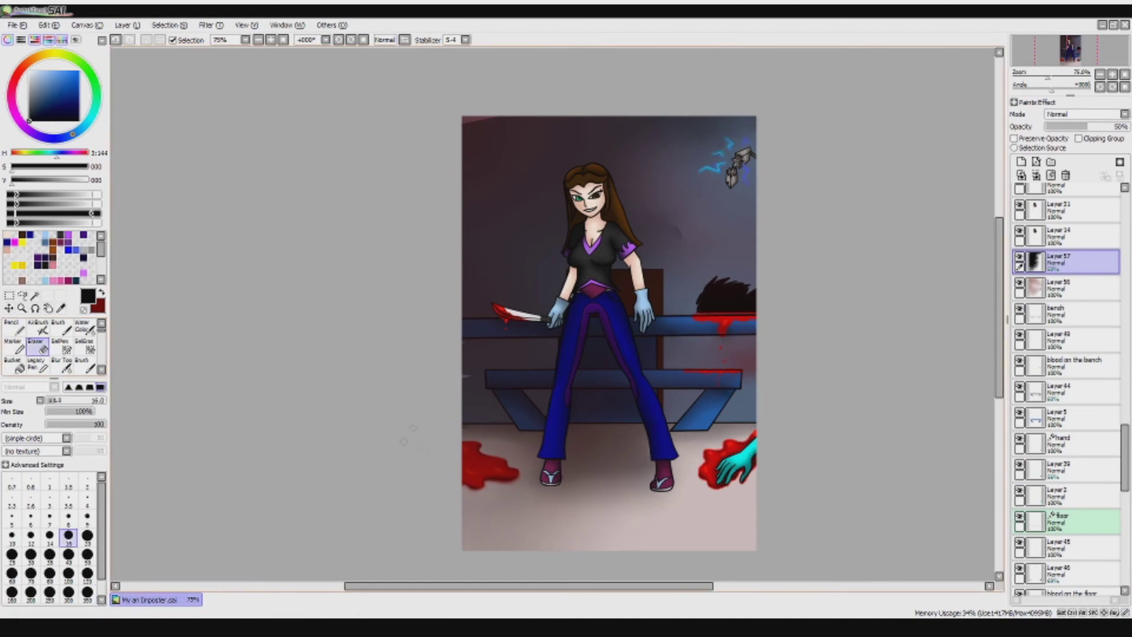
{"action": "key", "text": "b"}
{"action": "left_click_drag", "start_coordinate": [524, 490], "coordinate": [478, 448]}
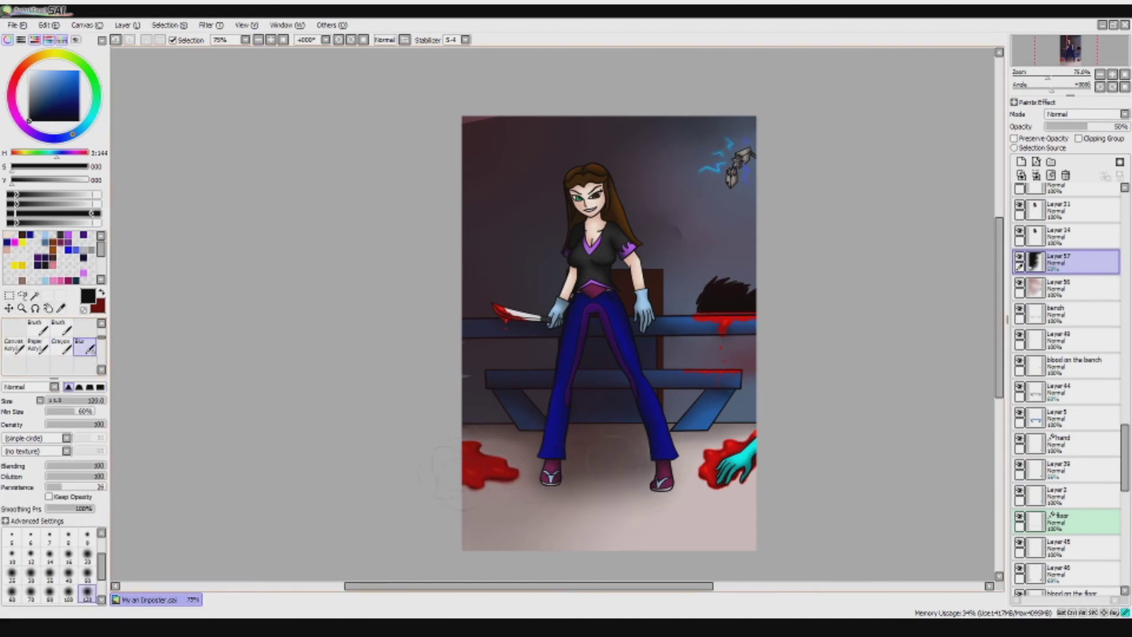
- Show the Set1 folder and extend the black shadow beside the figure's hair and knife arm on Layer 30, softening it with Blur
{"action": "scroll", "coordinate": [1068, 389], "scroll_direction": "up", "scroll_amount": 10}
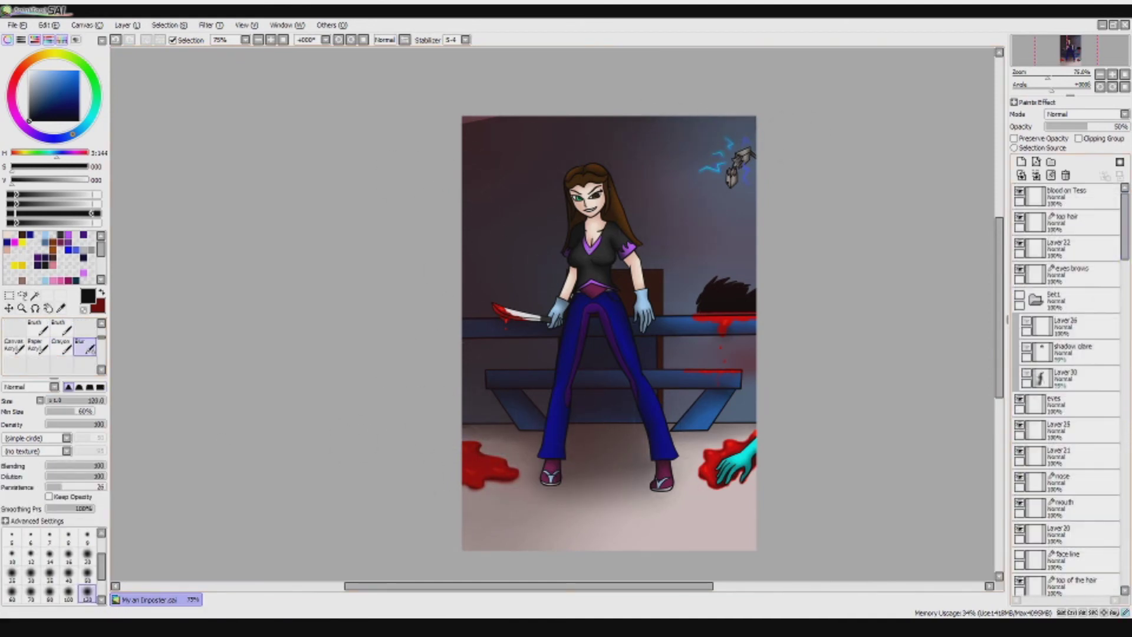
{"action": "left_click", "coordinate": [1019, 296]}
{"action": "left_click", "coordinate": [1073, 351]}
{"action": "left_click", "coordinate": [1070, 378]}
{"action": "key", "text": "b"}
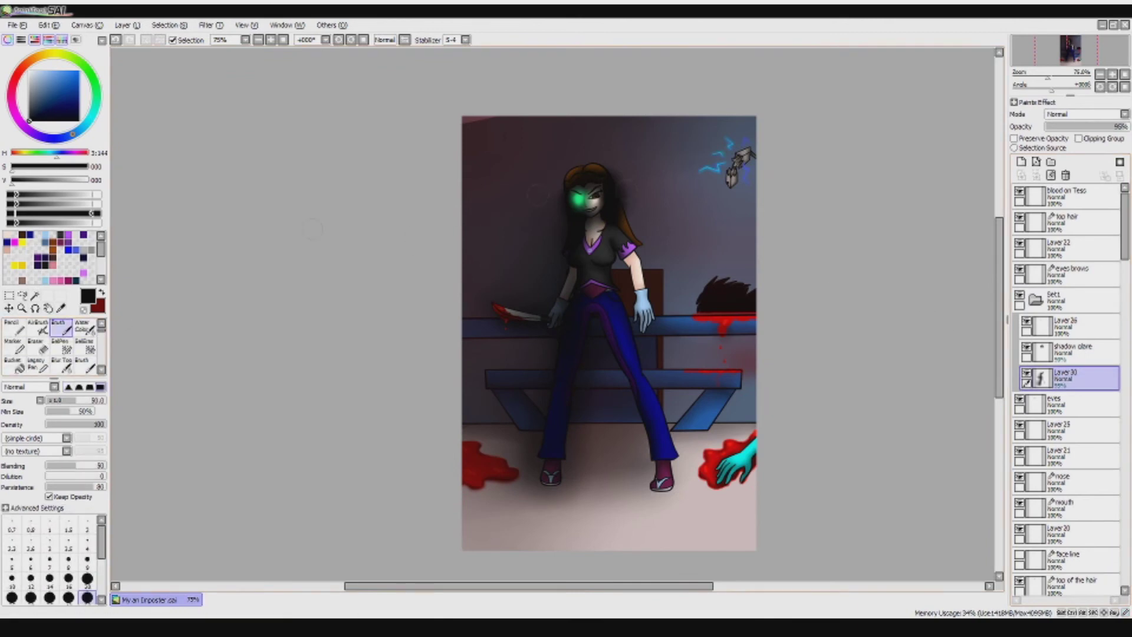
{"action": "left_click_drag", "start_coordinate": [617, 159], "coordinate": [501, 309]}
{"action": "scroll", "coordinate": [576, 259], "scroll_direction": "up", "scroll_amount": 2}
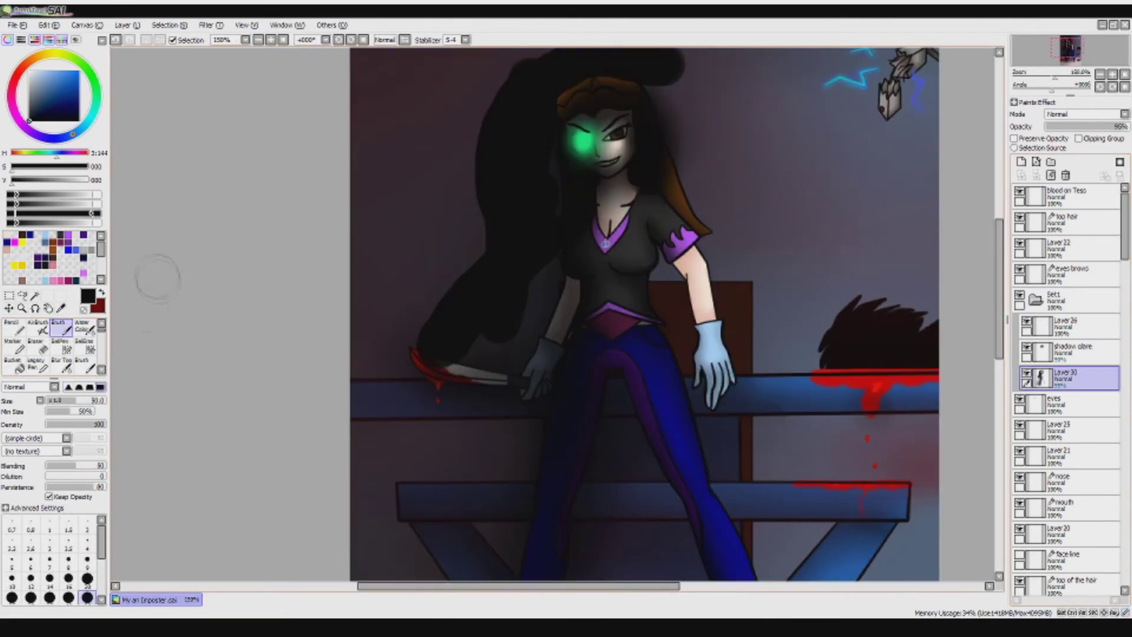
{"action": "key", "text": "b"}
{"action": "left_click_drag", "start_coordinate": [466, 177], "coordinate": [448, 354]}
{"action": "left_click_drag", "start_coordinate": [501, 88], "coordinate": [679, 76]}
{"action": "scroll", "coordinate": [530, 295], "scroll_direction": "down", "scroll_amount": 1}
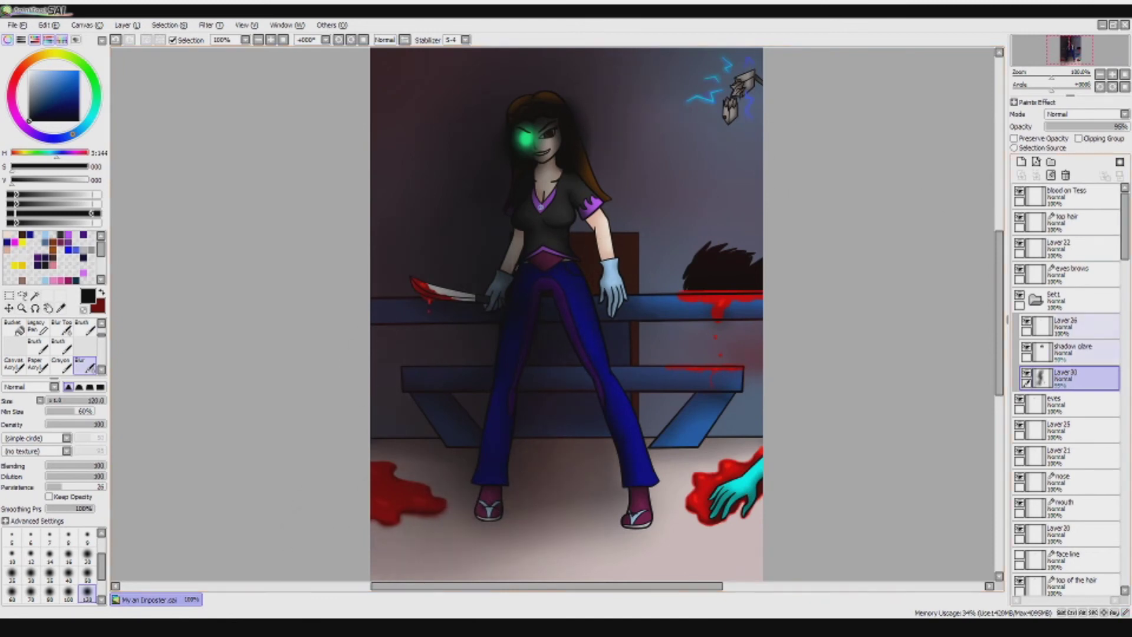
- Hide the green eye glow on Layer 26 and add a new layer directly below the eyes layer
{"action": "left_click", "coordinate": [1071, 352]}
{"action": "scroll", "coordinate": [581, 228], "scroll_direction": "up", "scroll_amount": 3}
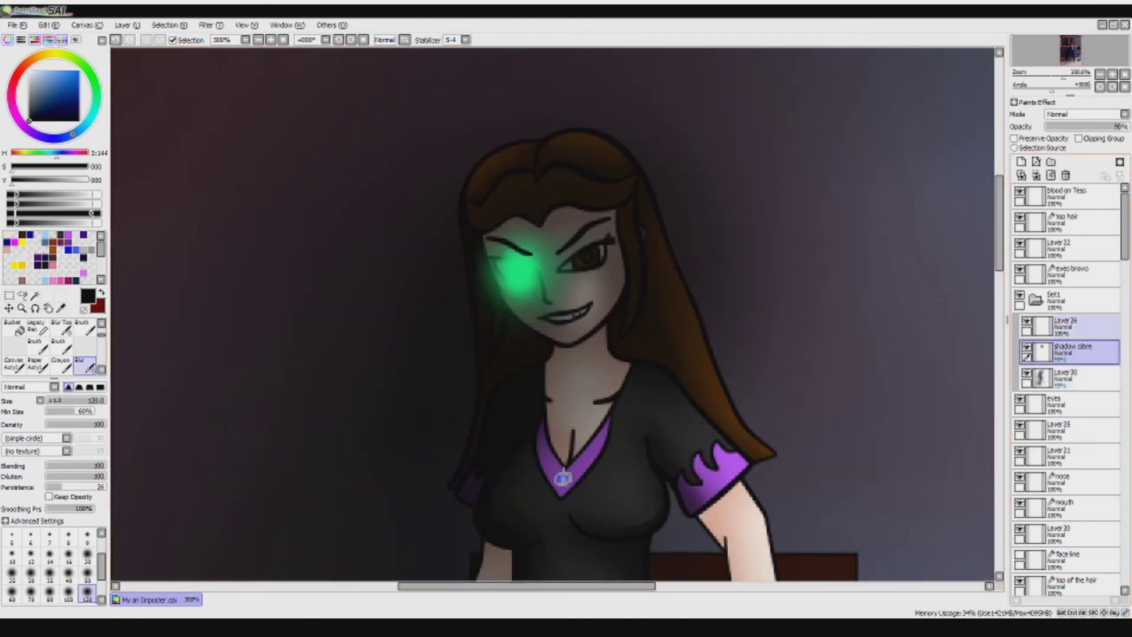
{"action": "left_click", "coordinate": [1027, 321]}
{"action": "scroll", "coordinate": [1067, 390], "scroll_direction": "down", "scroll_amount": 15}
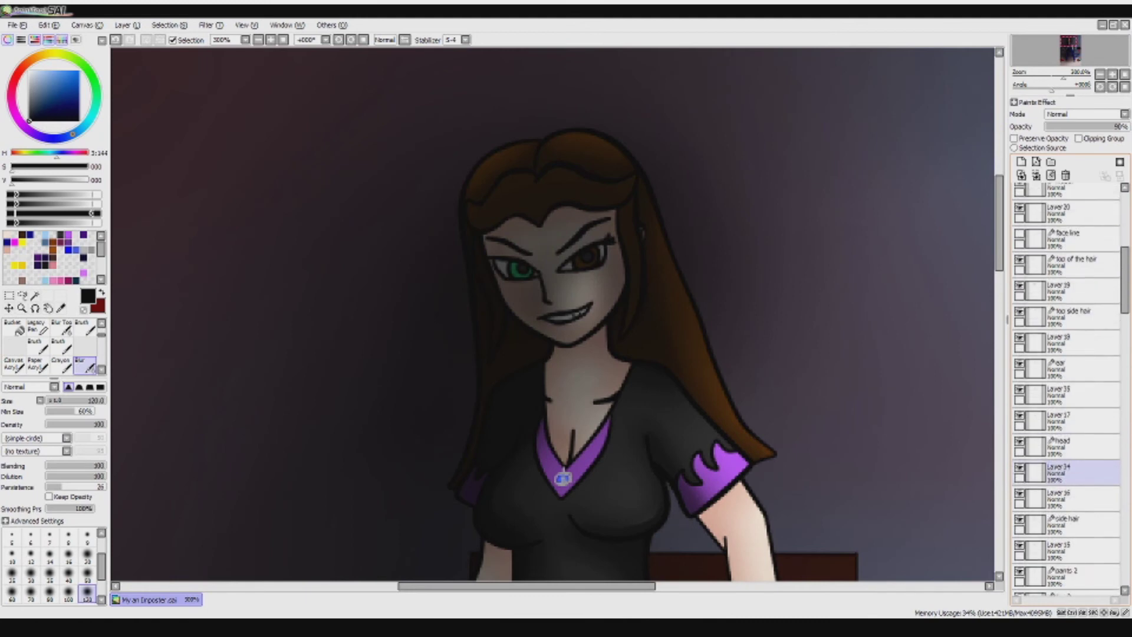
{"action": "scroll", "coordinate": [1067, 295], "scroll_direction": "up", "scroll_amount": 10}
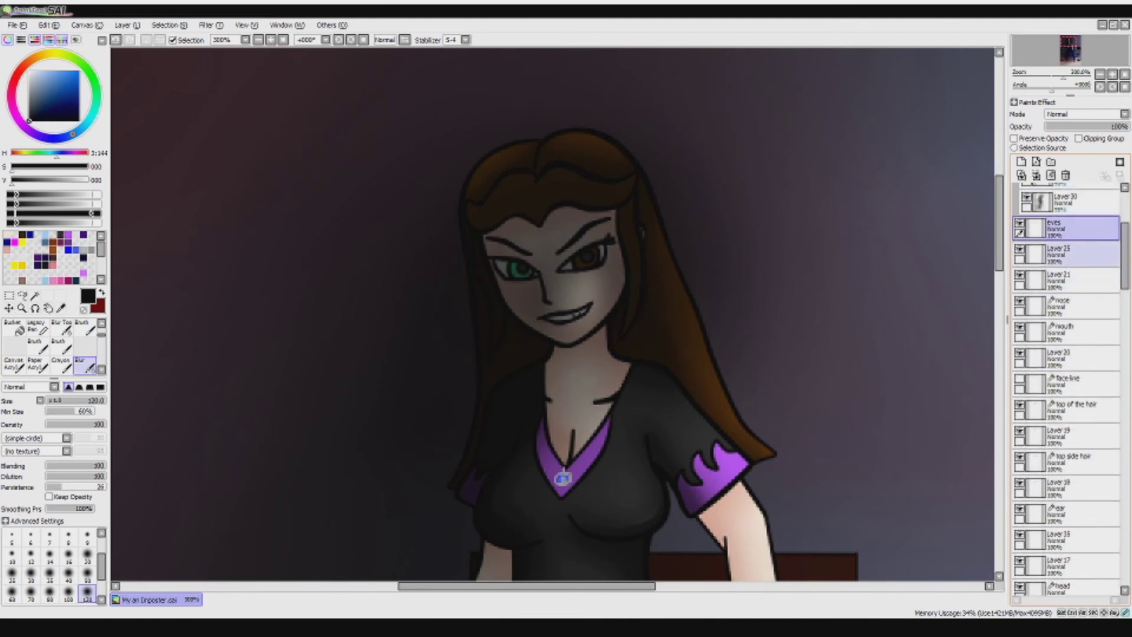
{"action": "left_click", "coordinate": [1021, 161]}
- Select the green iris using the eyes layer as selection source and fill it with brown from the other eye
{"action": "scroll", "coordinate": [523, 264], "scroll_direction": "up", "scroll_amount": 4}
{"action": "left_click", "coordinate": [523, 264], "text": "alt"}
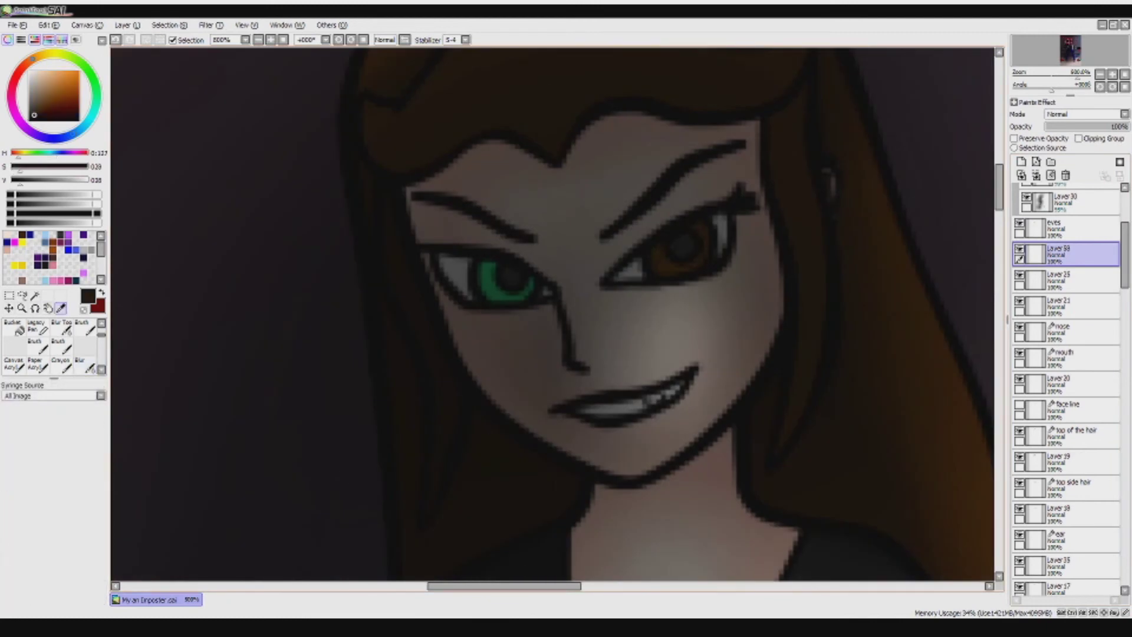
{"action": "left_click", "coordinate": [1027, 198]}
{"action": "scroll", "coordinate": [1068, 389], "scroll_direction": "up", "scroll_amount": 3}
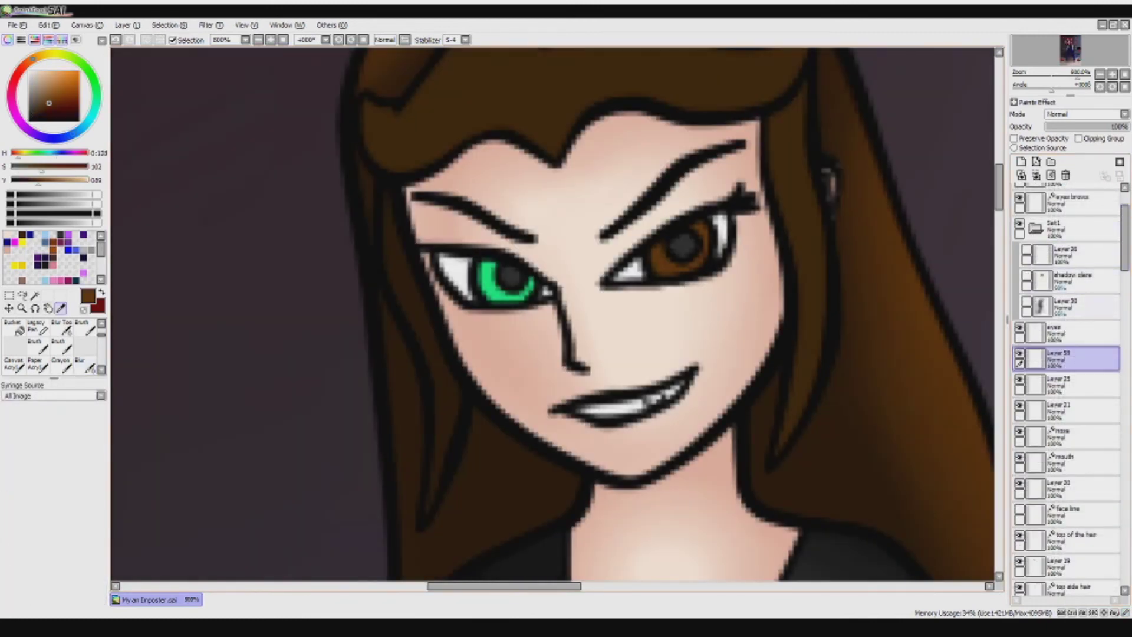
{"action": "left_click", "coordinate": [1067, 332]}
{"action": "left_click", "coordinate": [34, 295]}
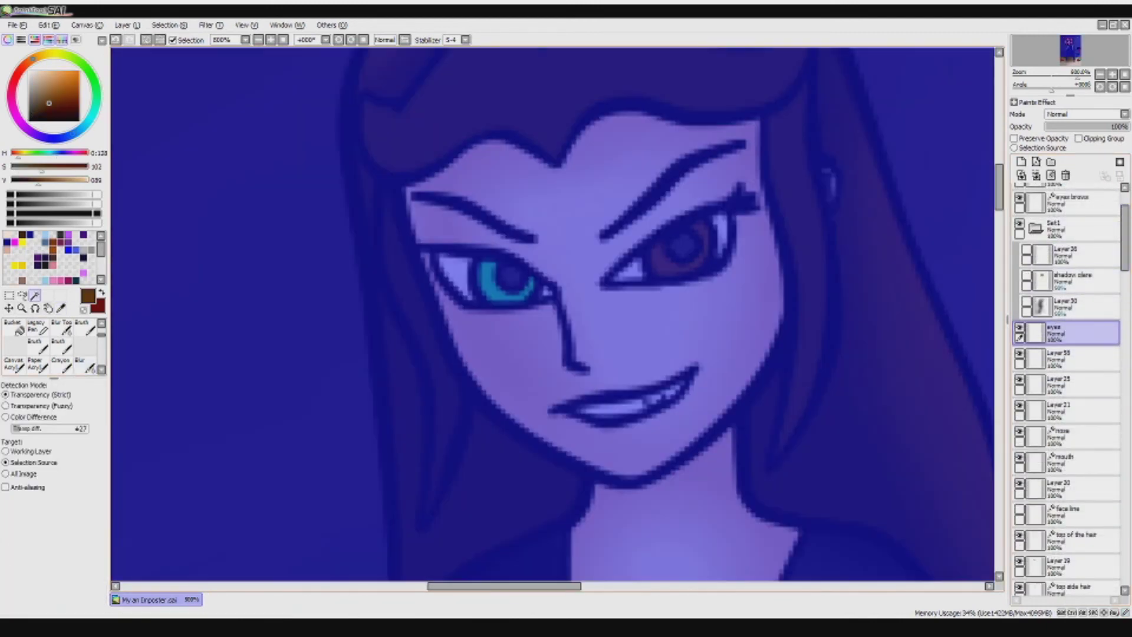
{"action": "key", "text": "ctrl+z"}
{"action": "key", "text": "ctrl+z"}
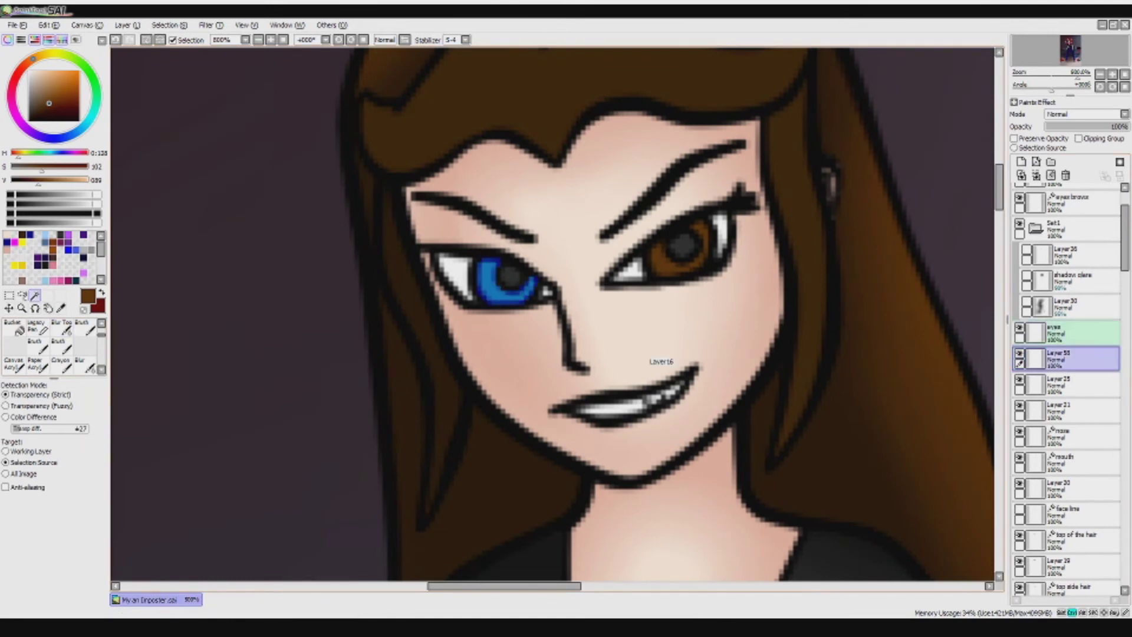
{"action": "scroll", "coordinate": [552, 314], "scroll_direction": "down", "scroll_amount": 2}
{"action": "scroll", "coordinate": [781, 357], "scroll_direction": "up", "scroll_amount": 1}
{"action": "left_click", "coordinate": [1026, 275]}
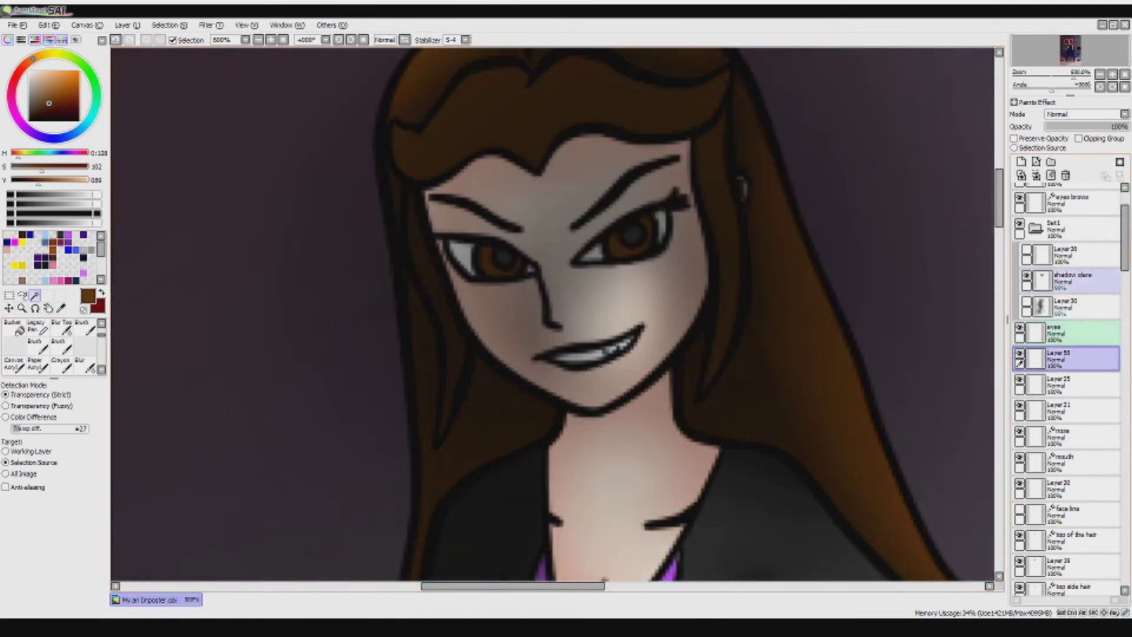
- Brush the selected iris with brown sampled from the matching eye and clear the selection
{"action": "left_click", "coordinate": [84, 366]}
{"action": "key", "text": "b"}
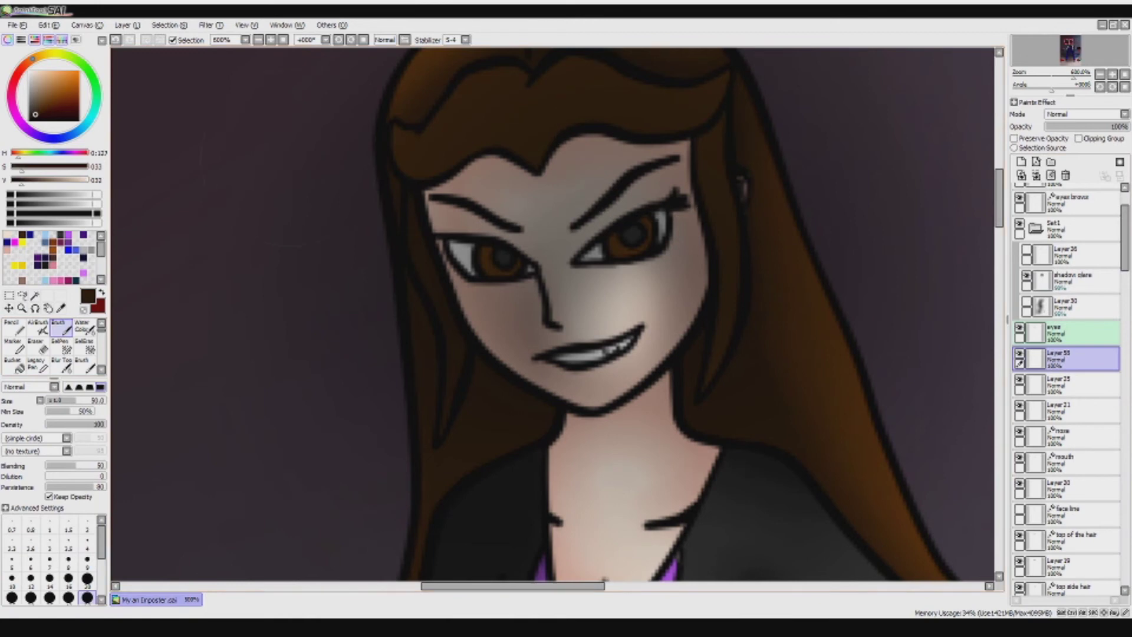
{"action": "left_click_drag", "start_coordinate": [767, 271], "coordinate": [720, 271]}
{"action": "scroll", "coordinate": [720, 272], "scroll_direction": "down", "scroll_amount": 2}
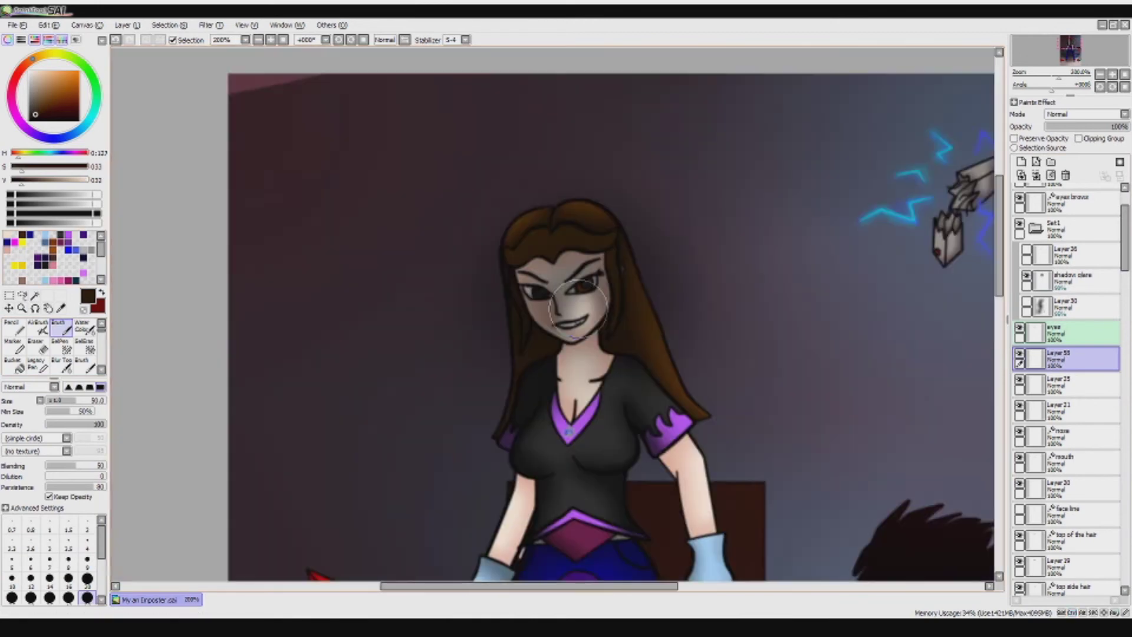
{"action": "scroll", "coordinate": [589, 295], "scroll_direction": "up", "scroll_amount": 2}
{"action": "left_click", "coordinate": [625, 259], "text": "alt"}
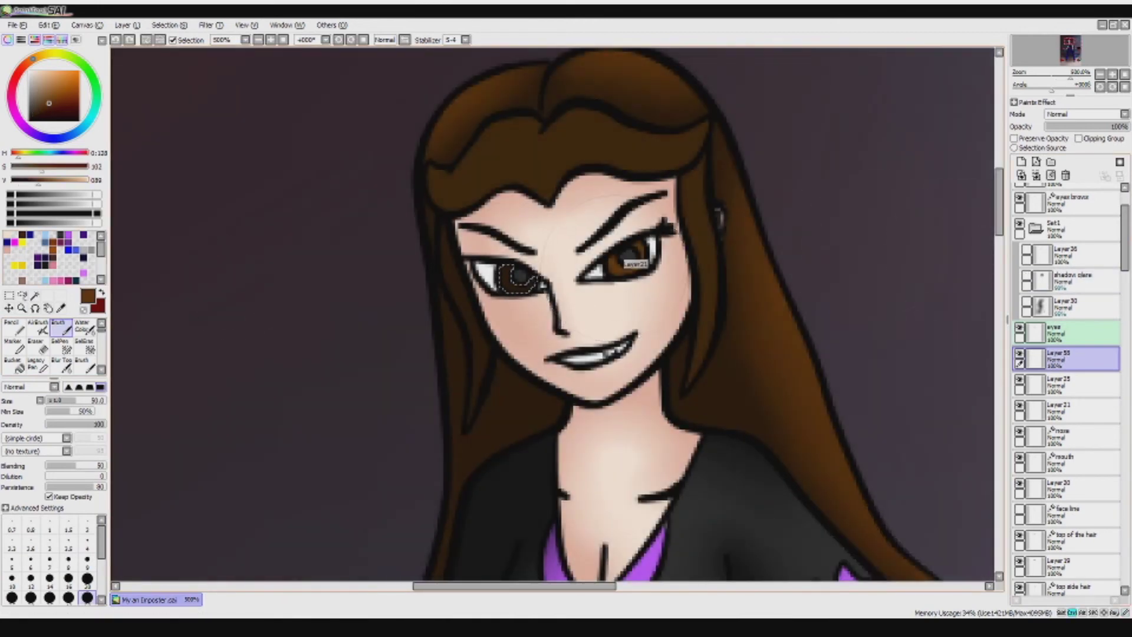
{"action": "left_click_drag", "start_coordinate": [507, 276], "coordinate": [527, 281]}
{"action": "key", "text": "ctrl+d"}
- Brush a large black shadow around the head, hair and upper chest on the face shadow layer below Layer 26
{"action": "scroll", "coordinate": [614, 566], "scroll_direction": "down", "scroll_amount": 1}
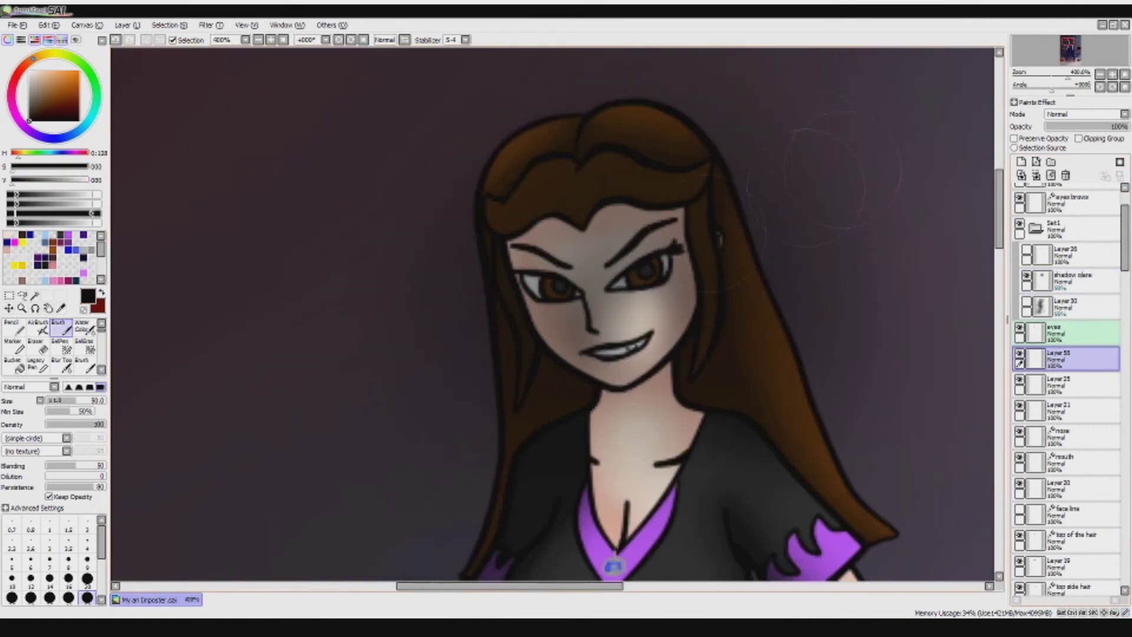
{"action": "left_click_drag", "start_coordinate": [678, 177], "coordinate": [519, 277]}
{"action": "key", "text": "ctrl+z"}
{"action": "mouse_move", "coordinate": [589, 118]}
{"action": "left_mouse_down"}
{"action": "mouse_move", "coordinate": [531, 407]}
{"action": "mouse_move", "coordinate": [802, 235]}
{"action": "left_mouse_up"}
{"action": "mouse_move", "coordinate": [413, 236]}
{"action": "left_mouse_down"}
{"action": "mouse_move", "coordinate": [762, 155]}
{"action": "mouse_move", "coordinate": [465, 419]}
{"action": "left_mouse_up"}
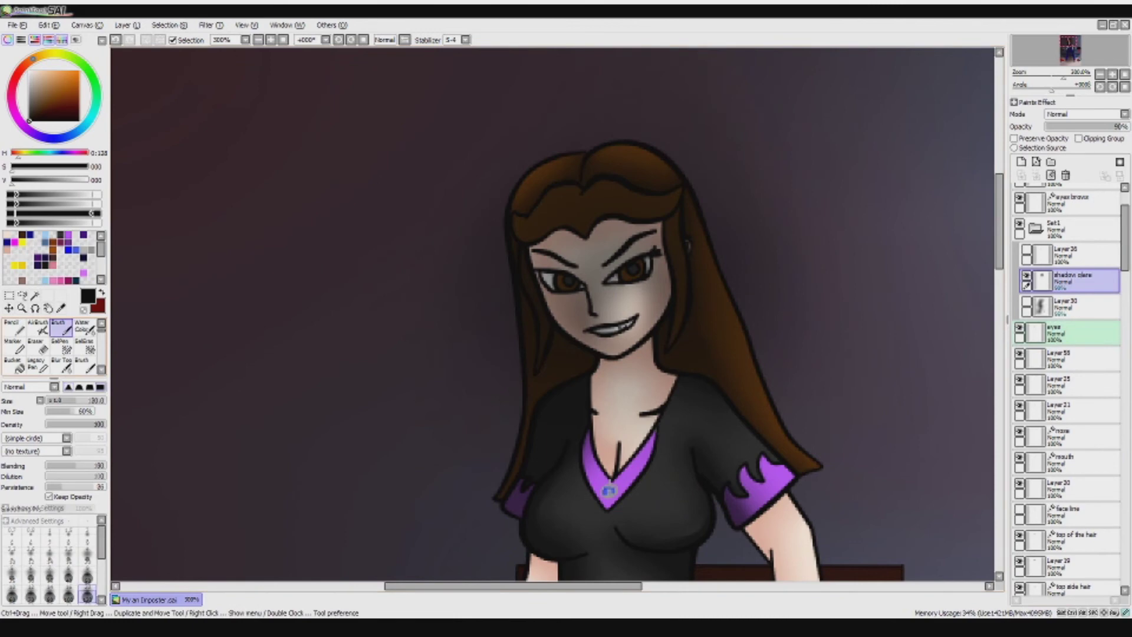
{"action": "mouse_move", "coordinate": [590, 147]}
{"action": "left_mouse_down"}
{"action": "mouse_move", "coordinate": [472, 295]}
{"action": "mouse_move", "coordinate": [590, 118]}
{"action": "mouse_move", "coordinate": [630, 447]}
{"action": "left_mouse_up"}
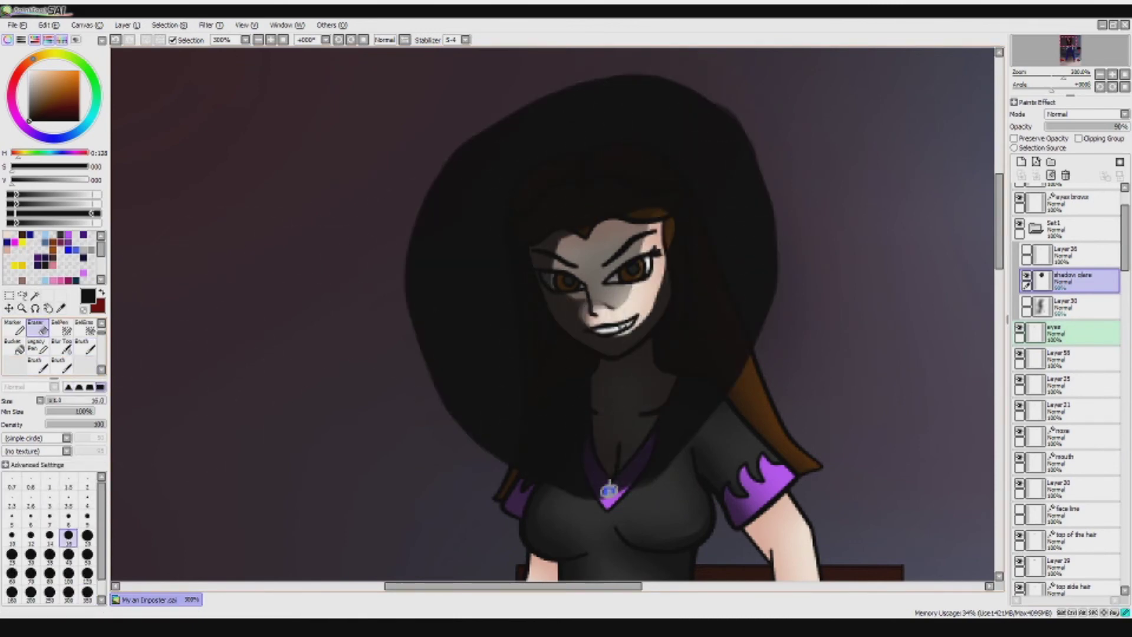
- Erase the shadow from the lit side of the face around the nose, cheek and mouth
{"action": "left_click_drag", "start_coordinate": [560, 254], "coordinate": [625, 330]}
{"action": "key", "text": "ctrl+z"}
{"action": "mouse_move", "coordinate": [590, 283]}
{"action": "left_mouse_down"}
{"action": "mouse_move", "coordinate": [655, 265]}
{"action": "mouse_move", "coordinate": [631, 342]}
{"action": "left_mouse_up"}
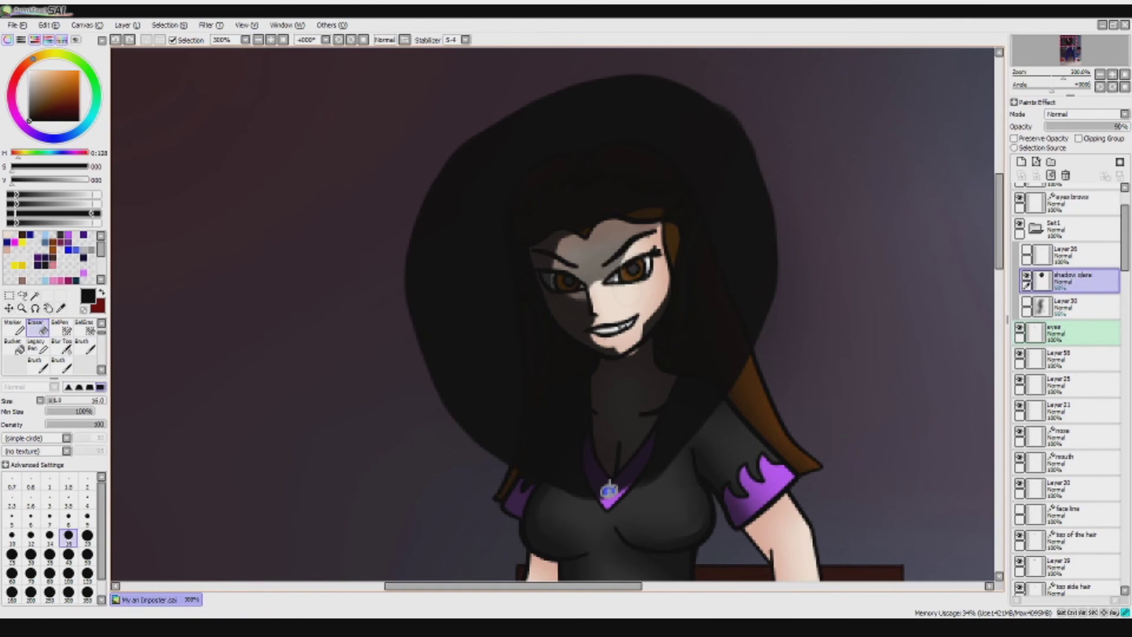
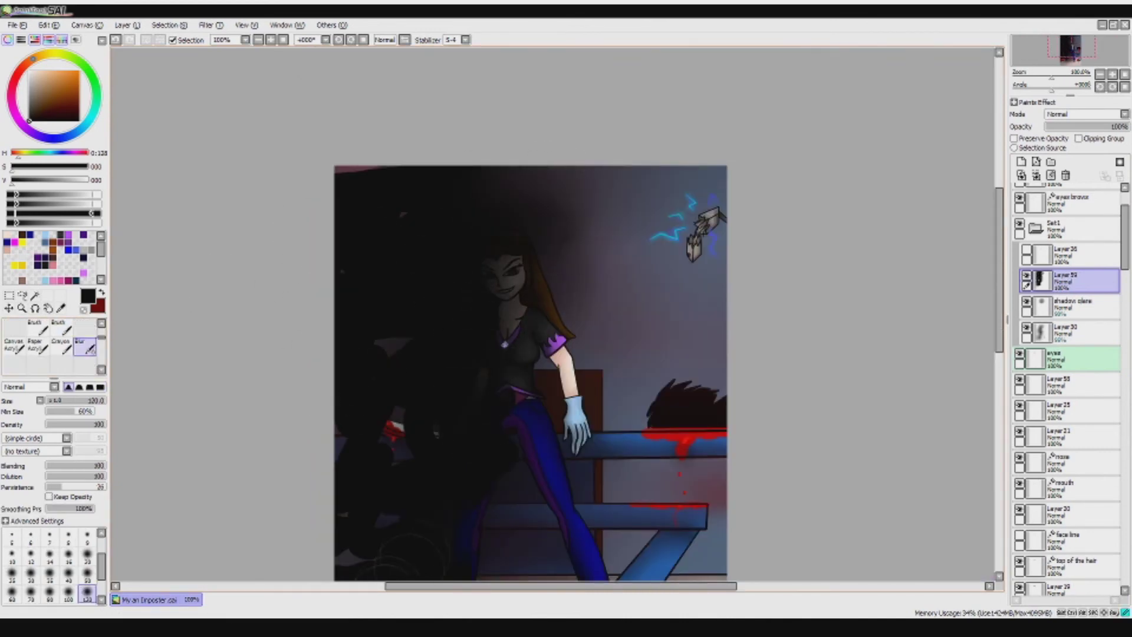
- Blur the black shadow on Layer 59 along the figure's knife side and set the layer's opacity to 58%
{"action": "left_click_drag", "start_coordinate": [404, 567], "coordinate": [392, 347]}
{"action": "left_click_drag", "start_coordinate": [1120, 126], "coordinate": [1095, 126]}
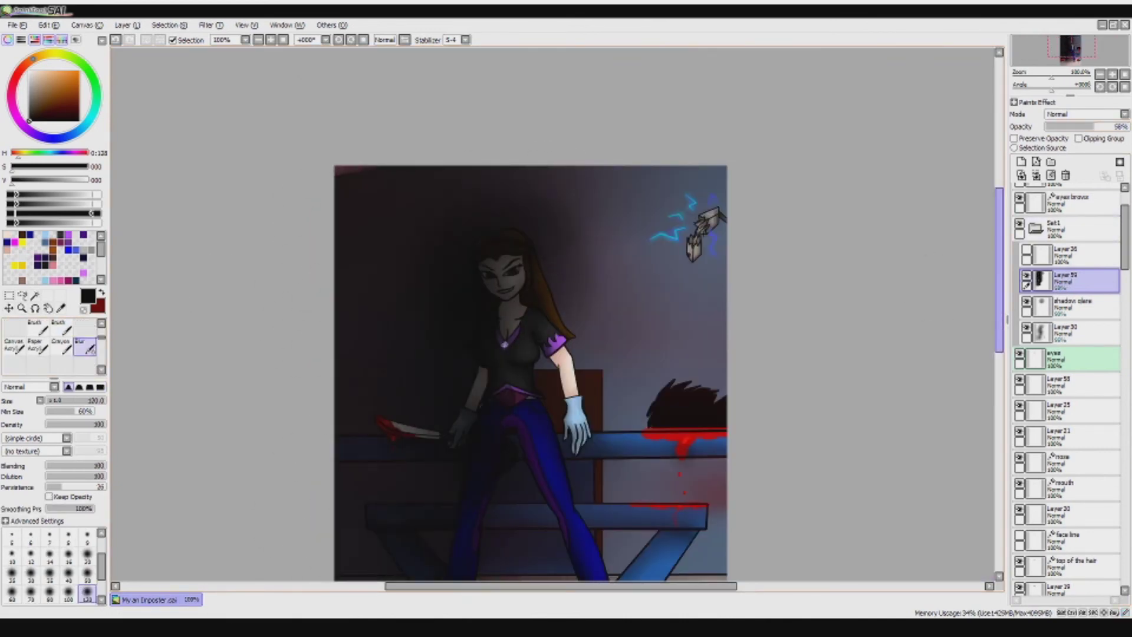
{"action": "scroll", "coordinate": [315, 407], "scroll_direction": "down", "scroll_amount": 3}
{"action": "scroll", "coordinate": [513, 413], "scroll_direction": "up", "scroll_amount": 2}
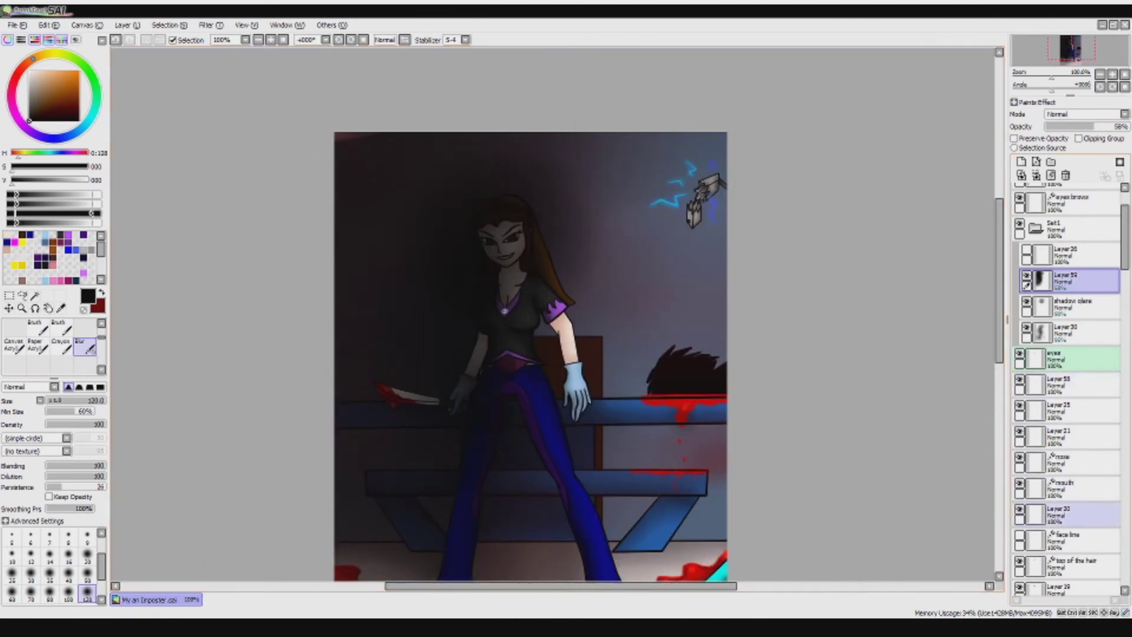
- Rearrange the upper layers and move the Mirian layer between Layer 30 and the eyes layer
{"action": "left_click", "coordinate": [1020, 483]}
{"action": "scroll", "coordinate": [1061, 354], "scroll_direction": "up", "scroll_amount": 3}
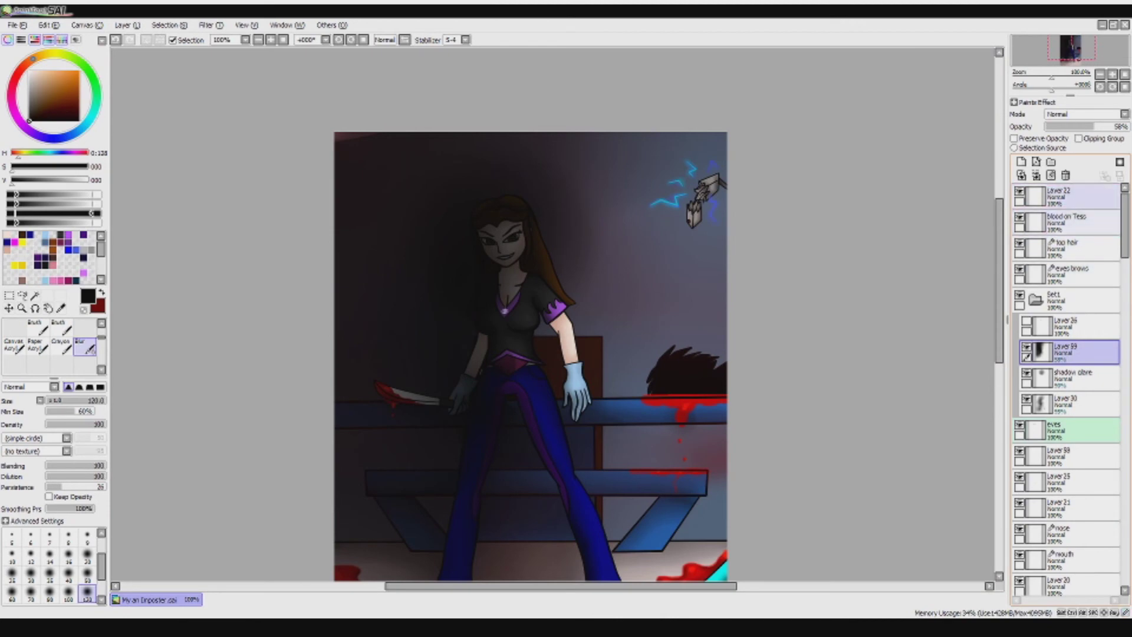
{"action": "left_click_drag", "start_coordinate": [1061, 248], "coordinate": [1062, 192]}
{"action": "left_click", "coordinate": [1062, 222]}
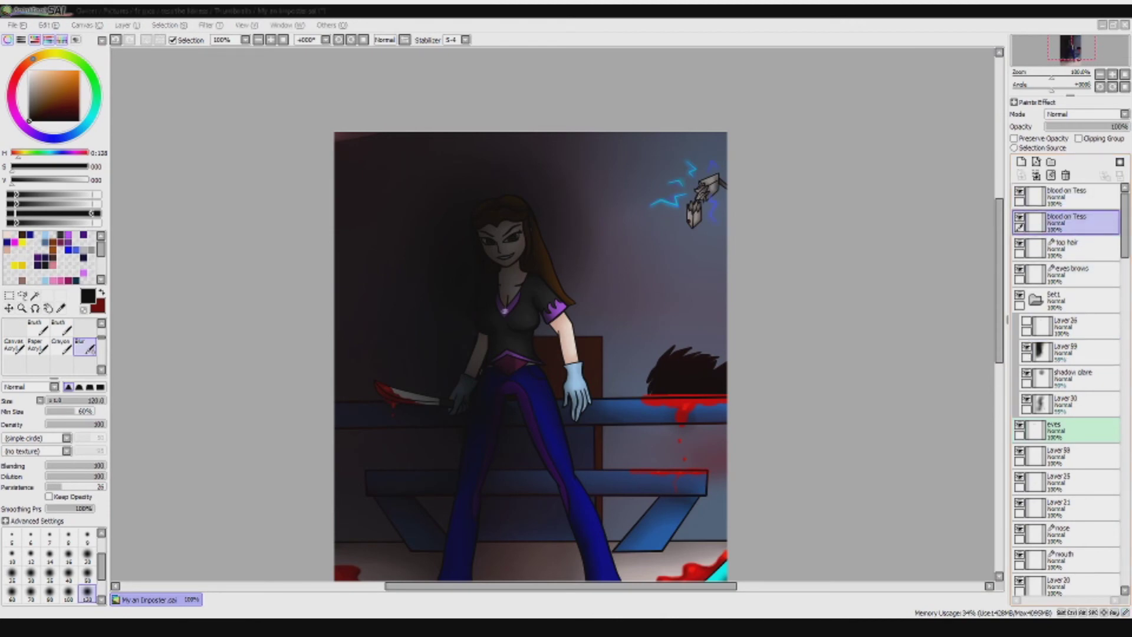
{"action": "key", "text": "ctrl+plus"}
{"action": "key", "text": "ctrl+plus"}
{"action": "key", "text": "ctrl+plus"}
{"action": "left_click_drag", "start_coordinate": [1062, 221], "coordinate": [1061, 406]}
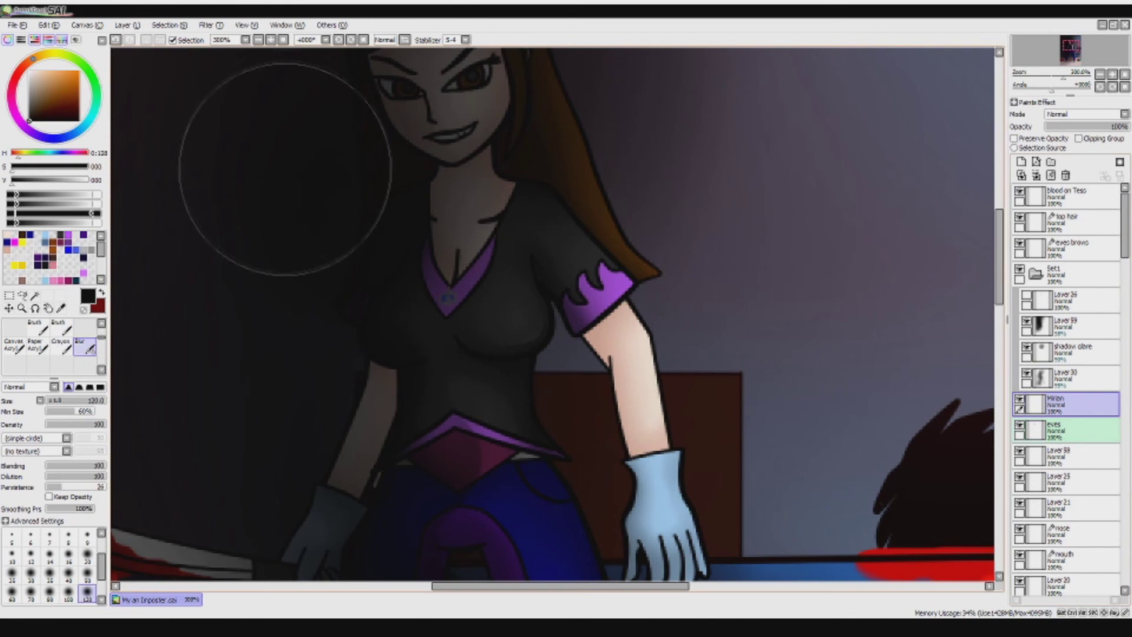
- Hide the Set1 folder and draw a short dark curve above the pendant on a new linework layer
{"action": "scroll", "coordinate": [61, 348], "scroll_direction": "up", "scroll_amount": 2}
{"action": "left_click", "coordinate": [1037, 162]}
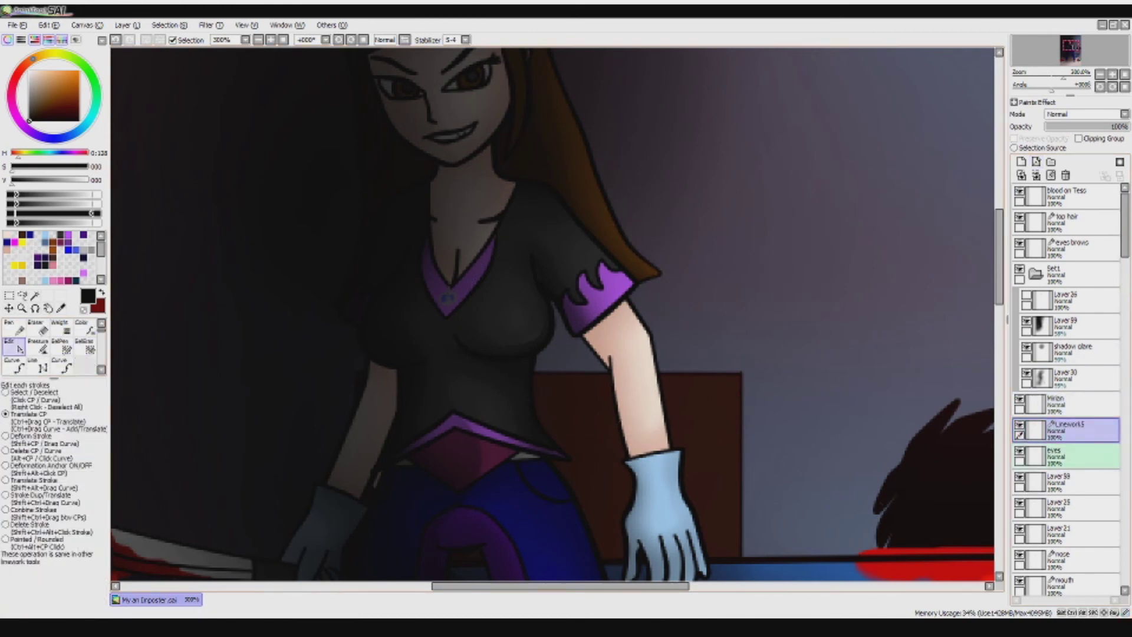
{"action": "left_click", "coordinate": [1020, 269]}
{"action": "left_click", "coordinate": [61, 366]}
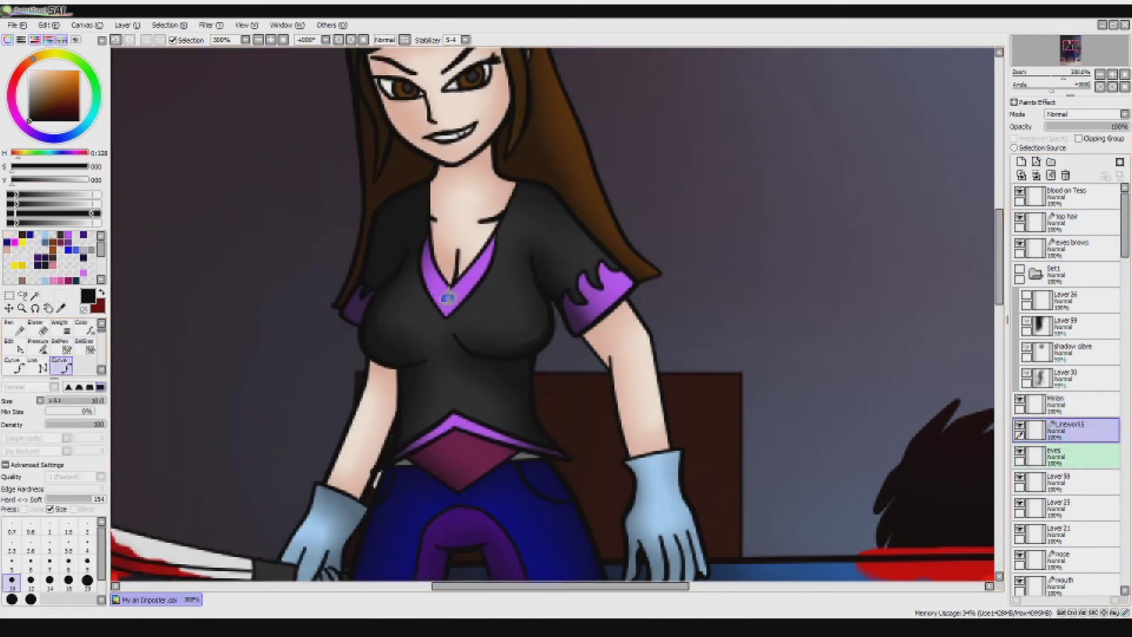
{"action": "scroll", "coordinate": [448, 295], "scroll_direction": "up", "scroll_amount": 2}
{"action": "left_click", "coordinate": [61, 308]}
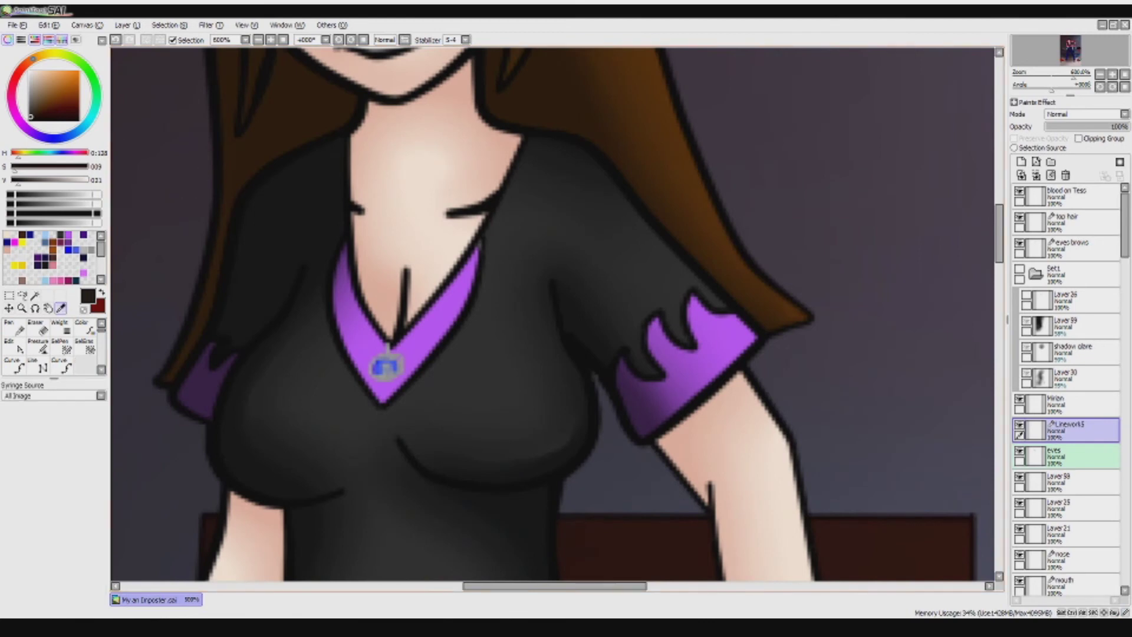
{"action": "key", "text": "alt"}
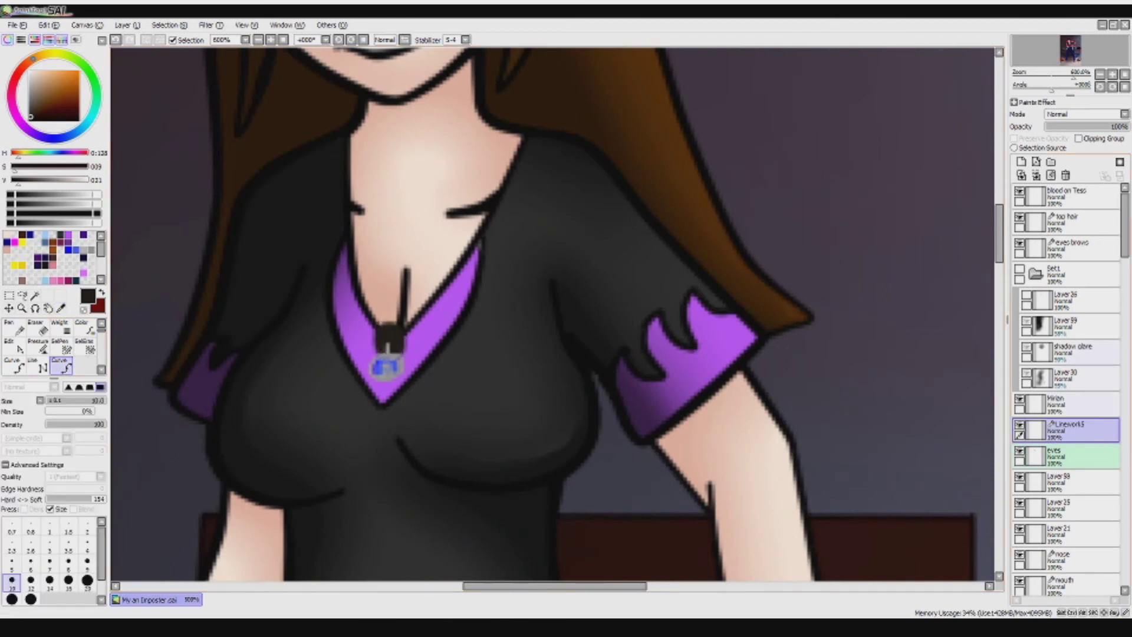
- Draw the necklace cord as a dark curve along both sides of the neckline on another new linework layer
{"action": "left_click", "coordinate": [1021, 161]}
{"action": "left_click", "coordinate": [518, 134]}
{"action": "left_click", "coordinate": [389, 333]}
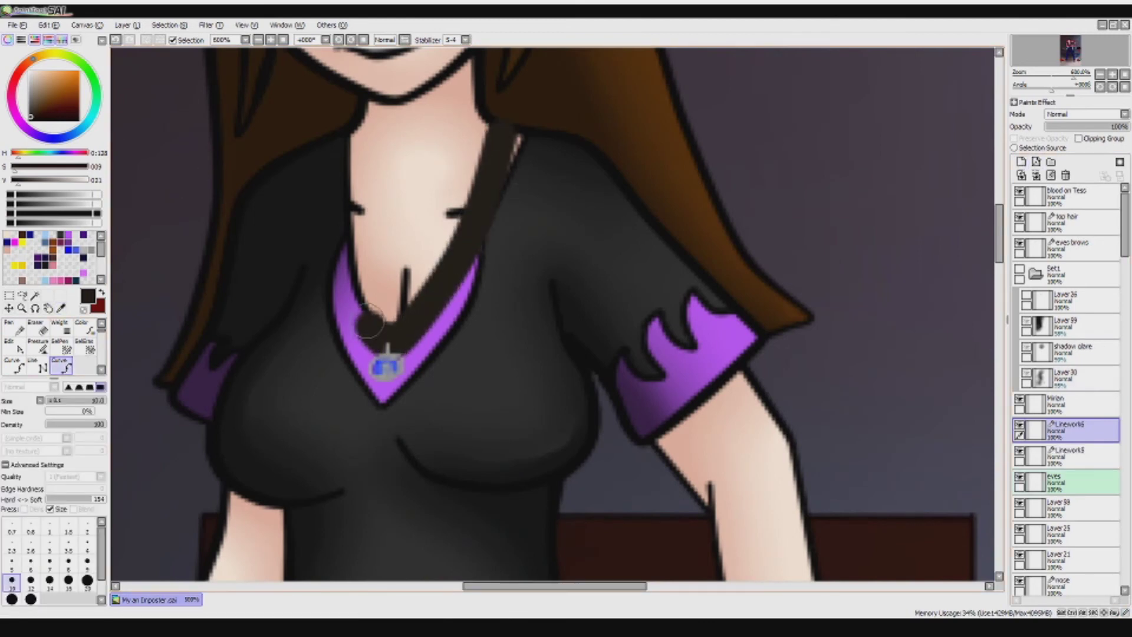
{"action": "double_click", "coordinate": [329, 139]}
- Thin the necklace cord by lowering the pressure of its control points along both sides of the neckline
{"action": "left_click", "coordinate": [37, 347]}
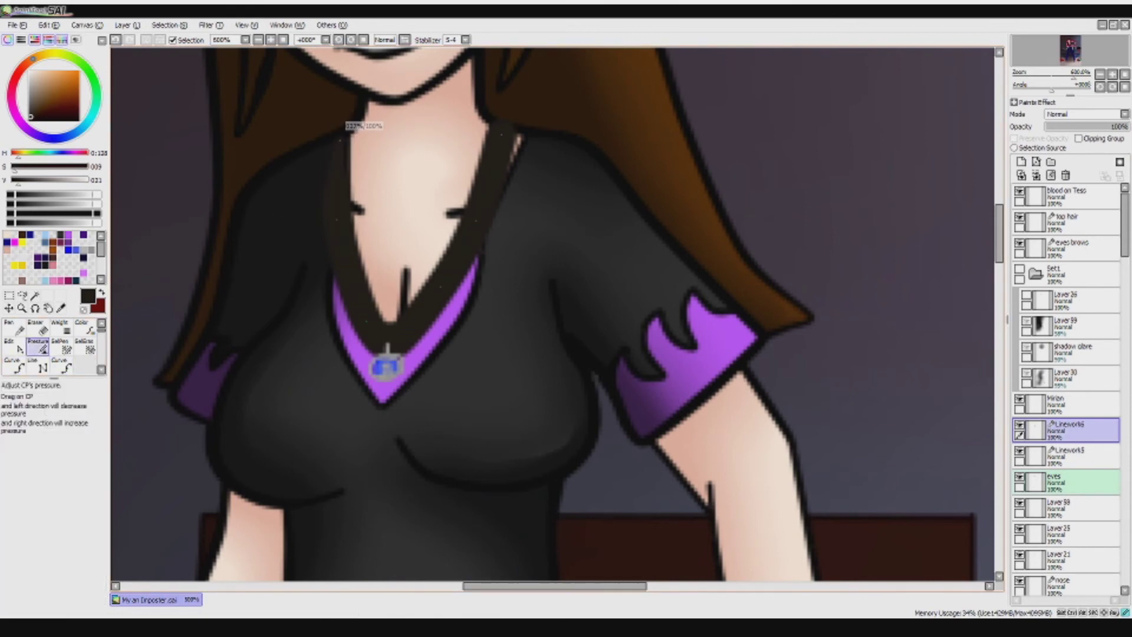
{"action": "left_click_drag", "start_coordinate": [509, 122], "coordinate": [502, 121]}
{"action": "mouse_move", "coordinate": [483, 204]}
{"action": "left_mouse_down"}
{"action": "mouse_move", "coordinate": [466, 268]}
{"action": "mouse_move", "coordinate": [447, 272]}
{"action": "left_mouse_up"}
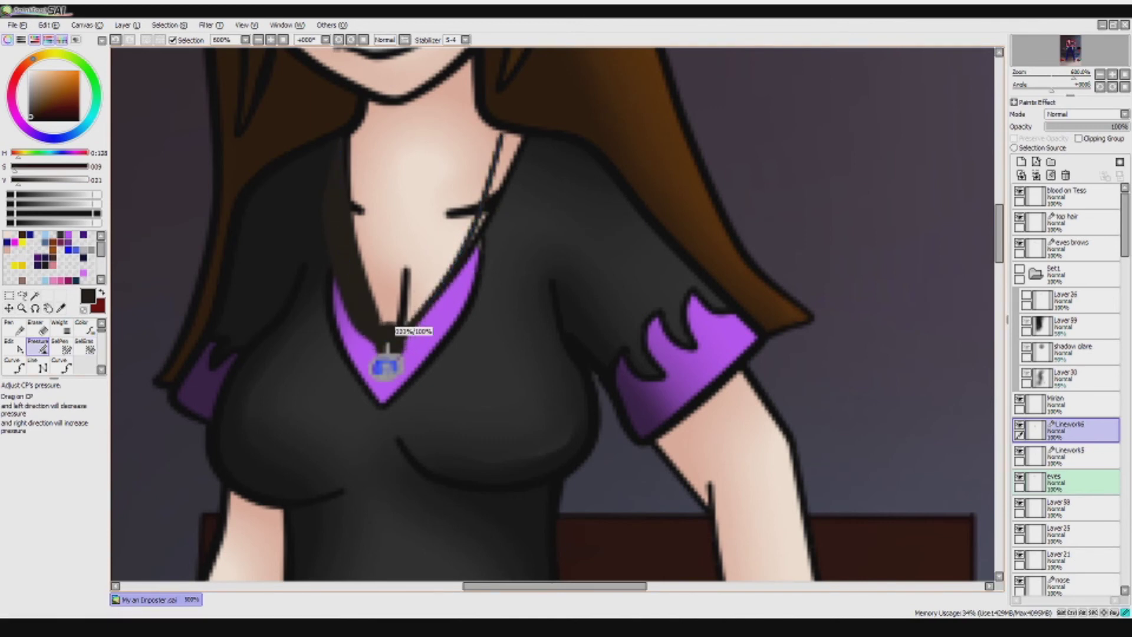
{"action": "left_click_drag", "start_coordinate": [354, 207], "coordinate": [347, 207]}
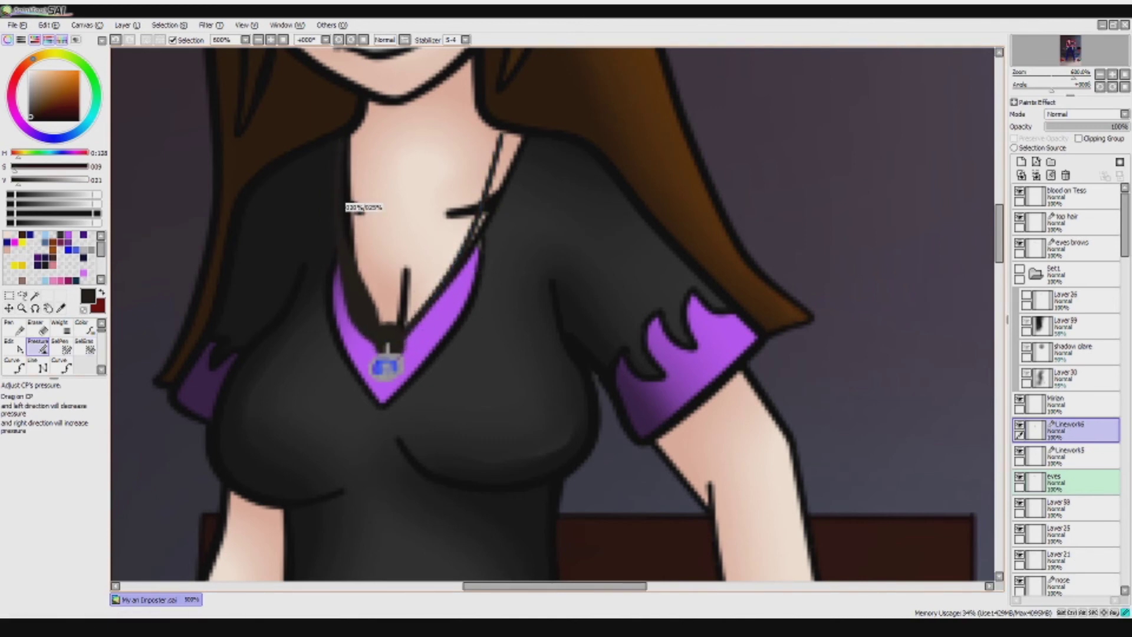
- Reduce the pressure of the short connecting line above the pendant on Linework5
{"action": "left_click", "coordinate": [1065, 454]}
{"action": "scroll", "coordinate": [552, 312], "scroll_direction": "up", "scroll_amount": 1}
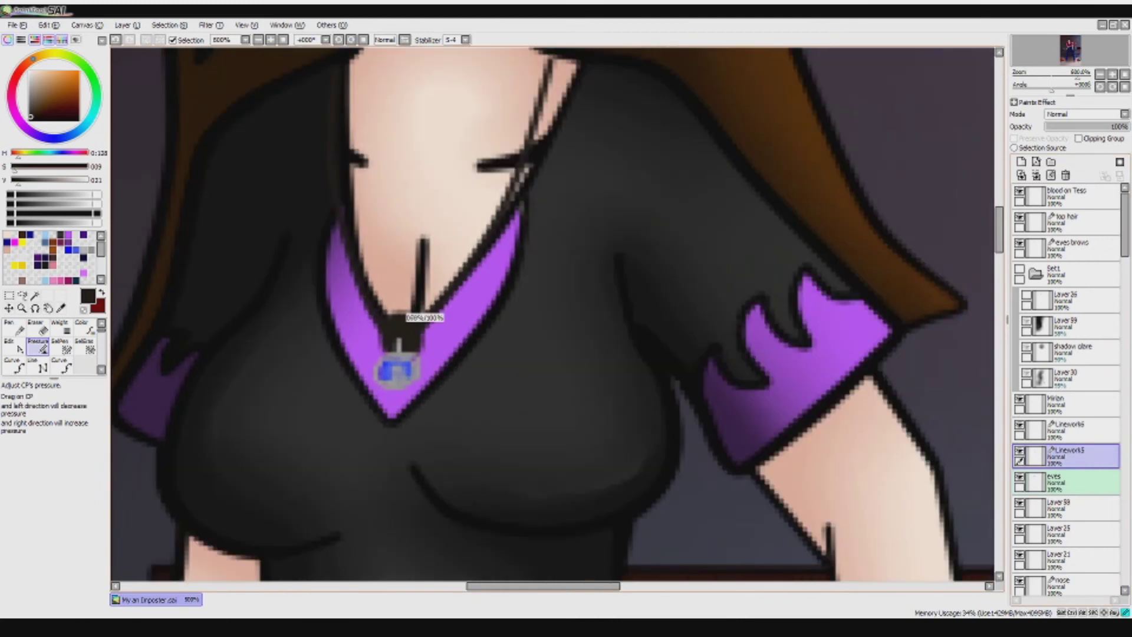
{"action": "left_click_drag", "start_coordinate": [400, 333], "coordinate": [391, 333]}
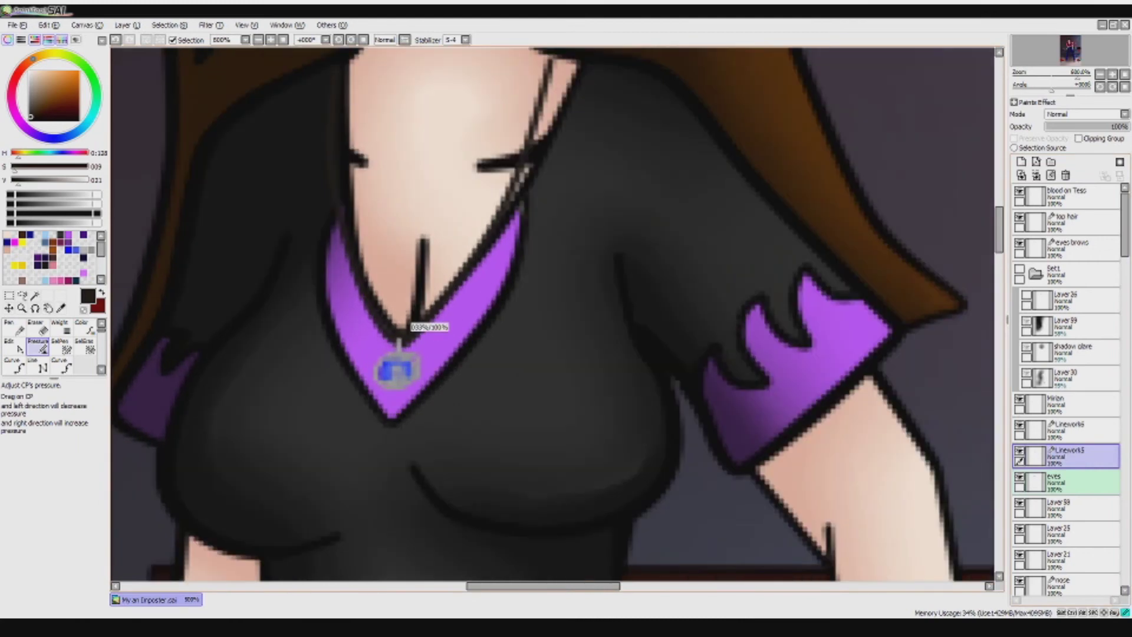
- Paint red blood down one side of the face and a spot on the opposite cheek with the size 8 Brush
{"action": "key", "text": "ctrl"}
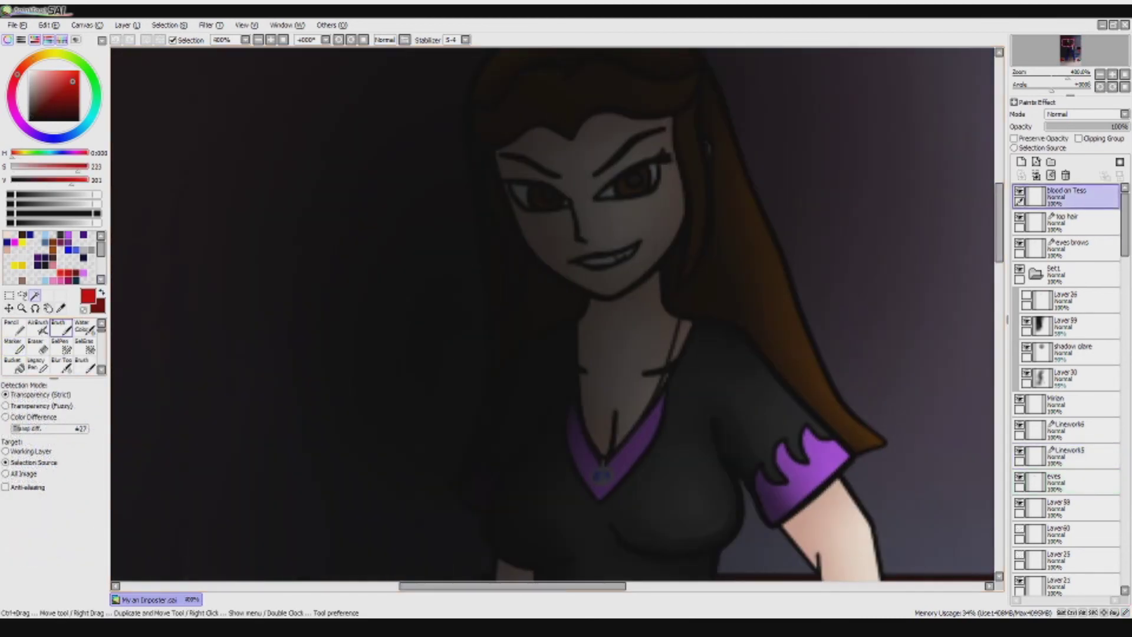
{"action": "left_click", "coordinate": [59, 327]}
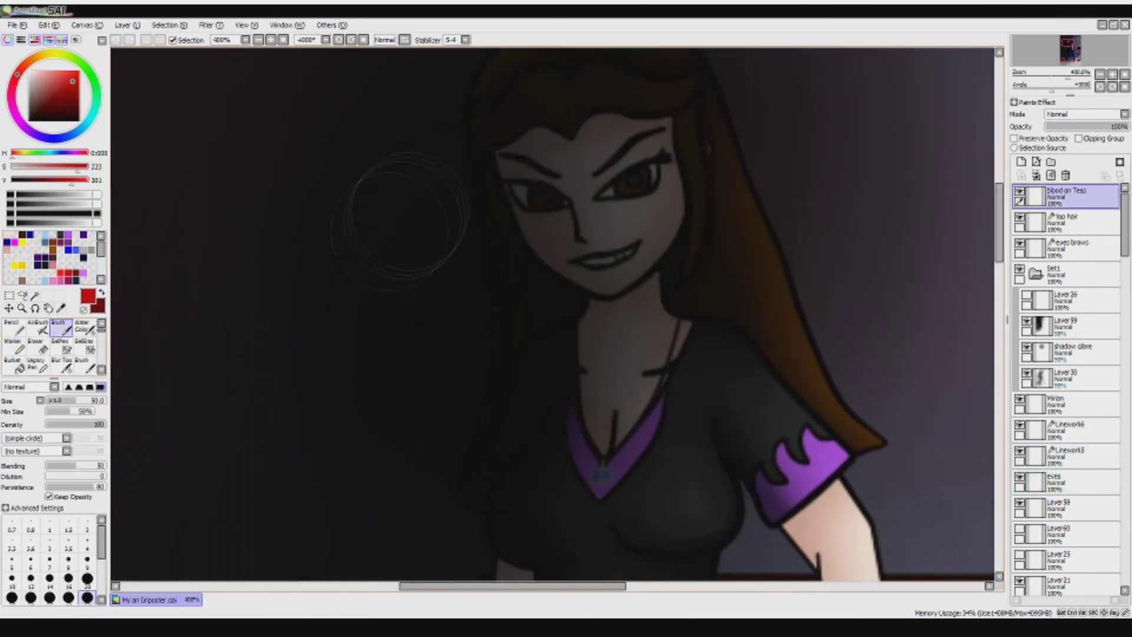
{"action": "mouse_move", "coordinate": [543, 124]}
{"action": "left_mouse_down"}
{"action": "mouse_move", "coordinate": [544, 217]}
{"action": "mouse_move", "coordinate": [596, 286]}
{"action": "left_mouse_up"}
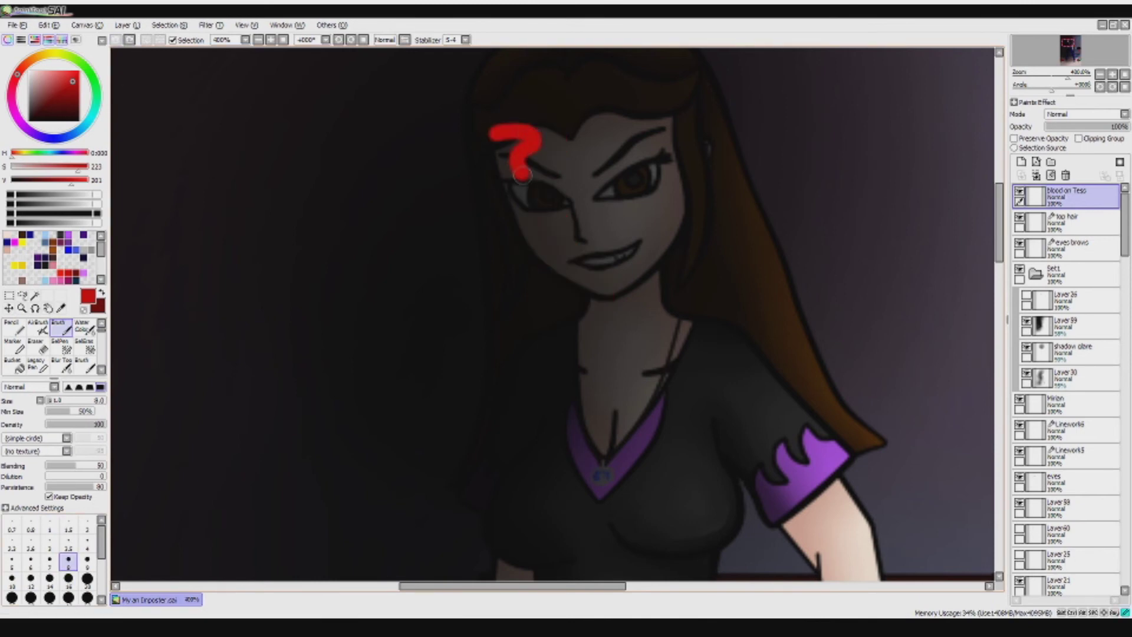
{"action": "mouse_move", "coordinate": [522, 175]}
{"action": "left_mouse_down"}
{"action": "mouse_move", "coordinate": [548, 253]}
{"action": "mouse_move", "coordinate": [581, 284]}
{"action": "mouse_move", "coordinate": [509, 143]}
{"action": "left_mouse_up"}
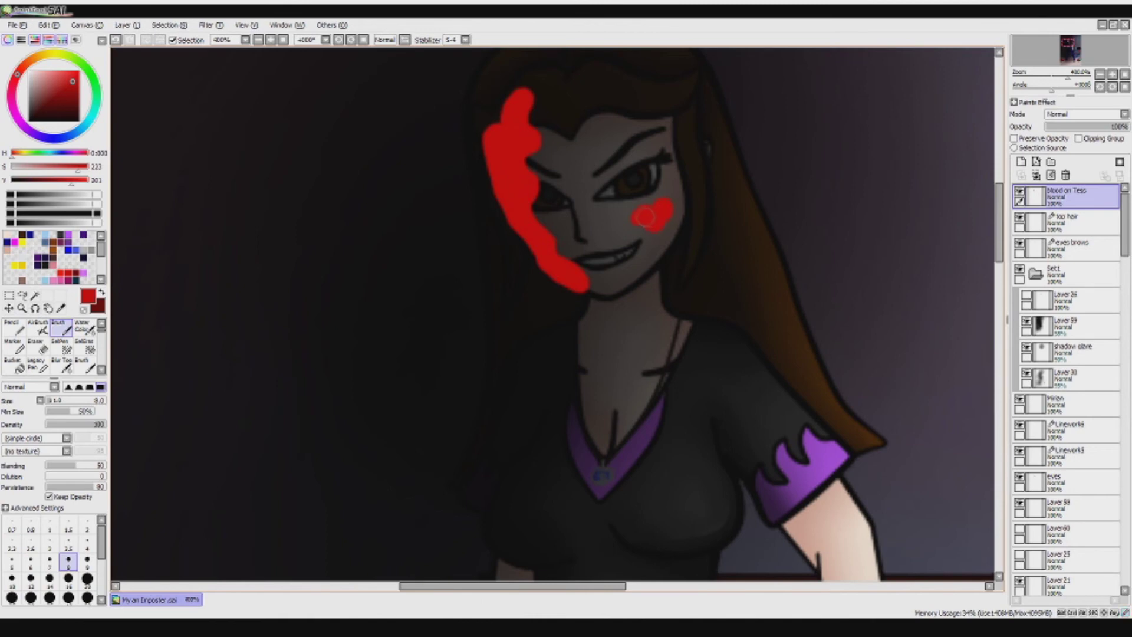
- Hide the Set1 folder and paint a red blood streak down the neck with an outlined patch across the shoulder
{"action": "left_click", "coordinate": [1020, 269]}
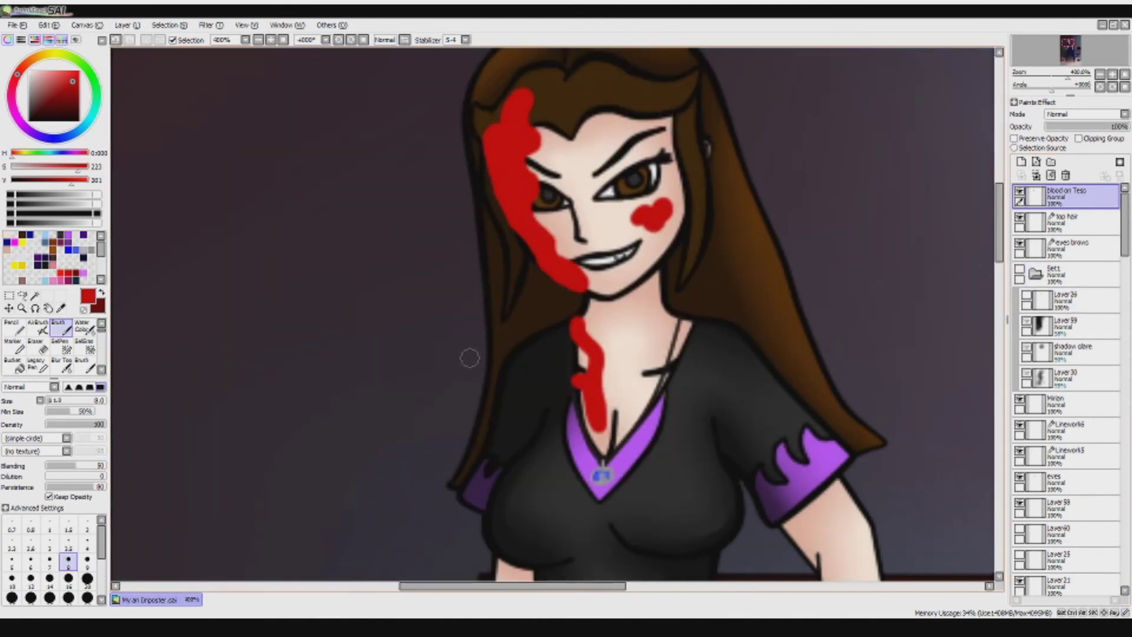
{"action": "left_click_drag", "start_coordinate": [584, 373], "coordinate": [525, 401]}
{"action": "mouse_move", "coordinate": [511, 463]}
{"action": "left_mouse_down"}
{"action": "mouse_move", "coordinate": [497, 415]}
{"action": "mouse_move", "coordinate": [556, 319]}
{"action": "left_mouse_up"}
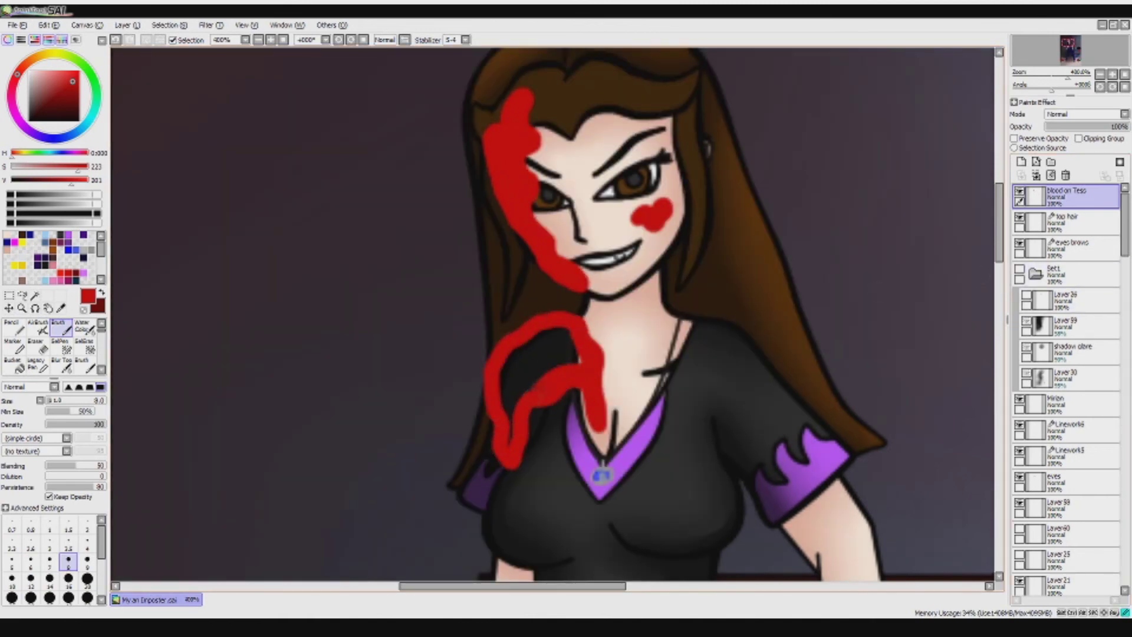
- Outline a second blood patch below the shoulder and erase the red joining it to the shoulder patch
{"action": "scroll", "coordinate": [580, 370], "scroll_direction": "down", "scroll_amount": 5}
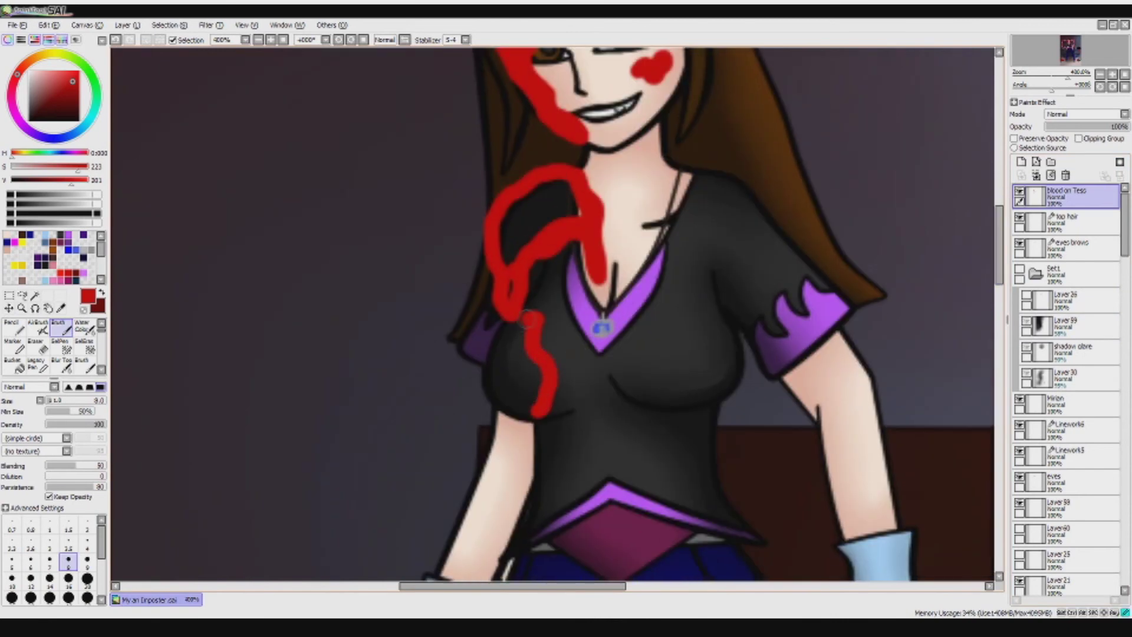
{"action": "left_click_drag", "start_coordinate": [534, 319], "coordinate": [485, 396]}
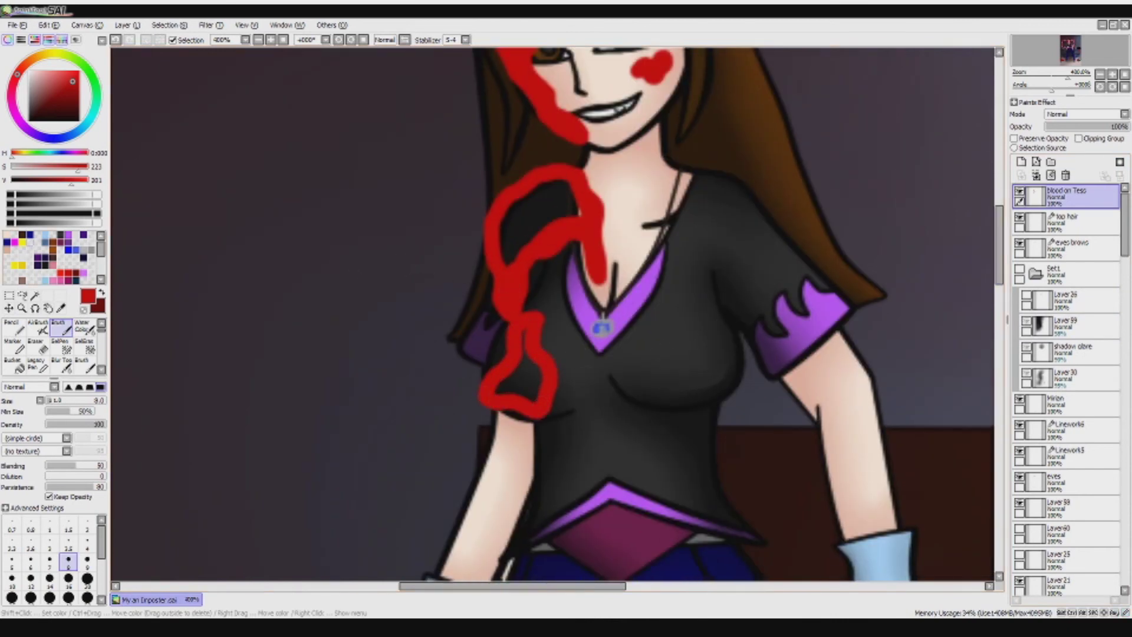
{"action": "key", "text": "e"}
{"action": "scroll", "coordinate": [554, 312], "scroll_direction": "up", "scroll_amount": 2}
{"action": "scroll", "coordinate": [554, 312], "scroll_direction": "up", "scroll_amount": 5}
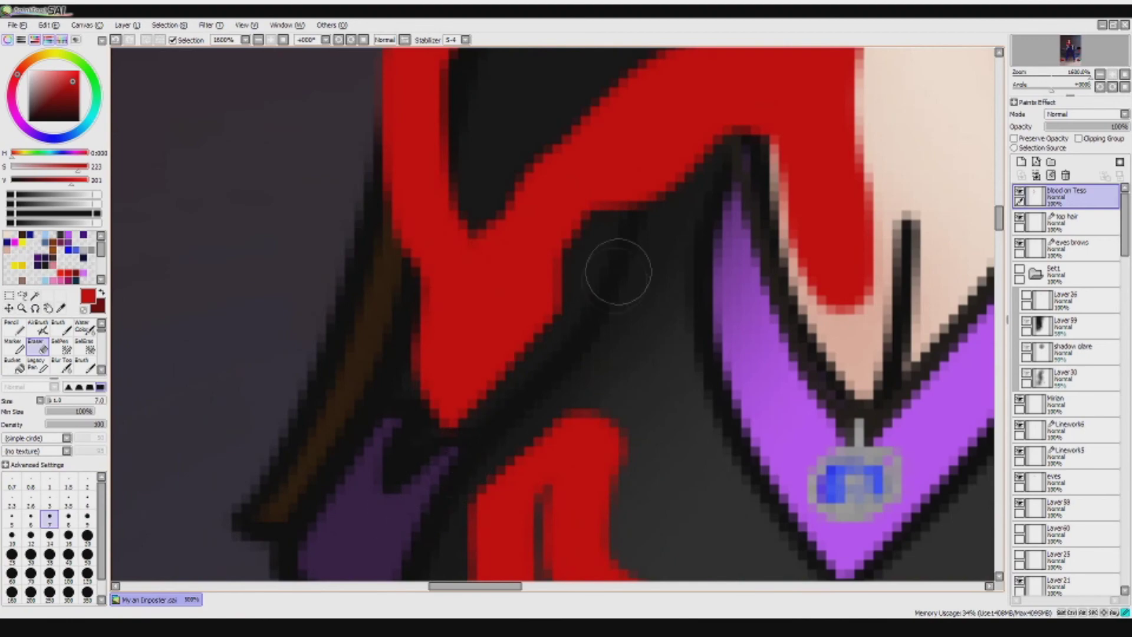
{"action": "scroll", "coordinate": [555, 313], "scroll_direction": "down", "scroll_amount": 5}
{"action": "scroll", "coordinate": [554, 312], "scroll_direction": "up", "scroll_amount": 1}
{"action": "scroll", "coordinate": [472, 260], "scroll_direction": "down", "scroll_amount": 3}
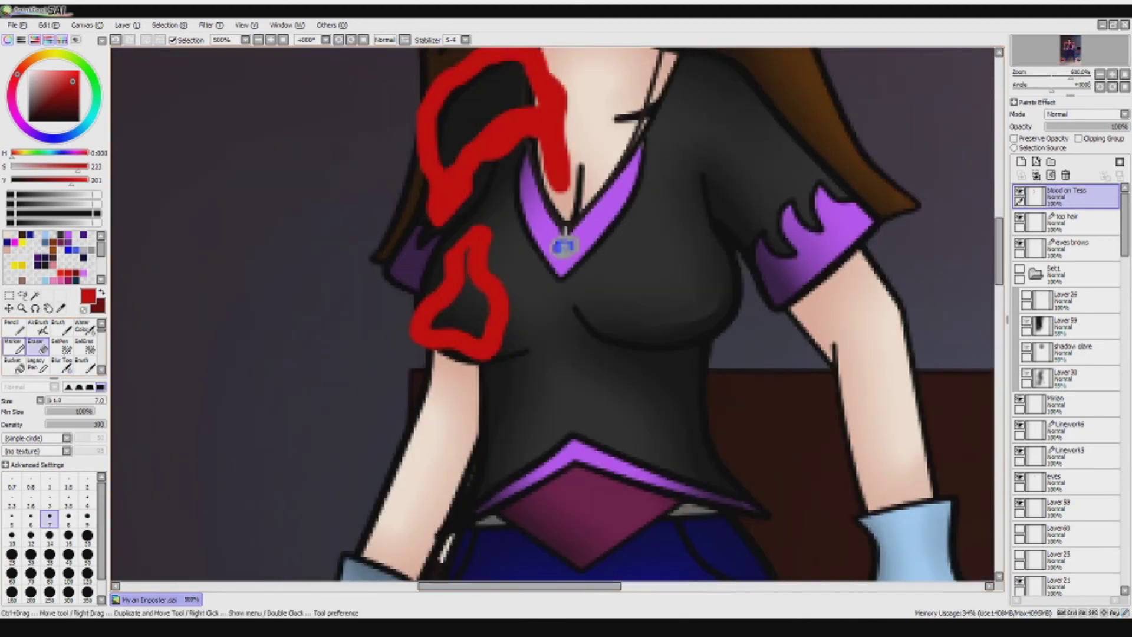
- Fill the lower shirt patch with red and paint blood along the forearm and over the gloved hand holding the machete
{"action": "key", "text": "b"}
{"action": "left_click_drag", "start_coordinate": [459, 255], "coordinate": [455, 317]}
{"action": "left_click_drag", "start_coordinate": [405, 454], "coordinate": [389, 569]}
{"action": "scroll", "coordinate": [389, 566], "scroll_direction": "down", "scroll_amount": 4}
{"action": "mouse_move", "coordinate": [372, 292]}
{"action": "left_mouse_down"}
{"action": "mouse_move", "coordinate": [292, 401]}
{"action": "mouse_move", "coordinate": [389, 194]}
{"action": "mouse_move", "coordinate": [366, 295]}
{"action": "mouse_move", "coordinate": [342, 283]}
{"action": "left_mouse_up"}
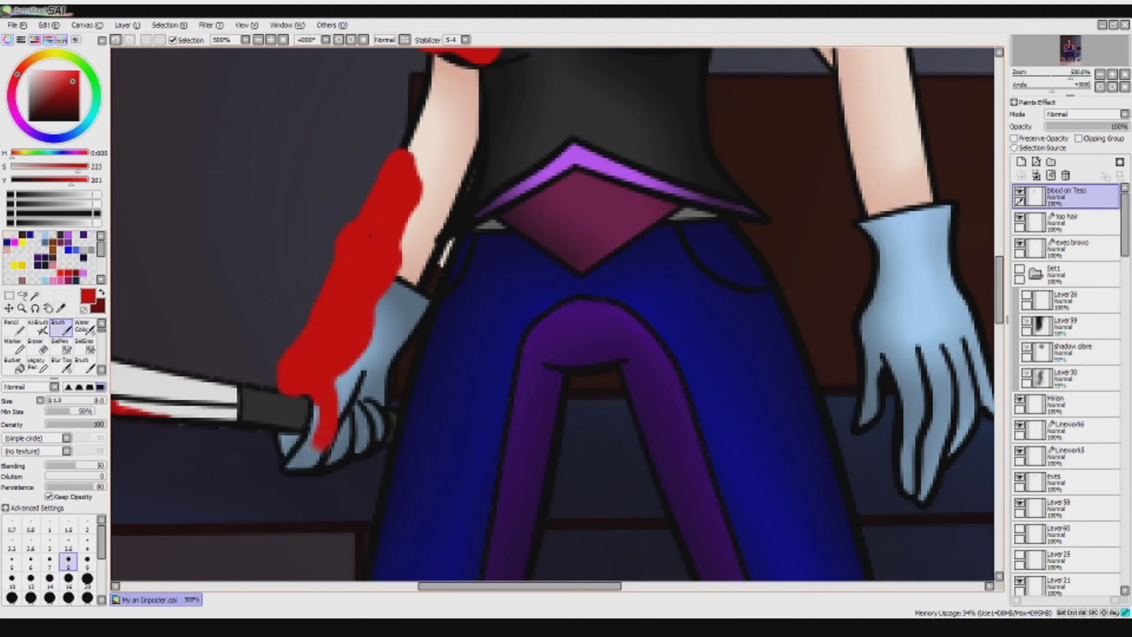
{"action": "left_click_drag", "start_coordinate": [322, 433], "coordinate": [295, 466]}
- Clear the stray white gap between arm and hip using body base as selection source, and return to the blood on Tess layer
{"action": "scroll", "coordinate": [495, 336], "scroll_direction": "down", "scroll_amount": 3}
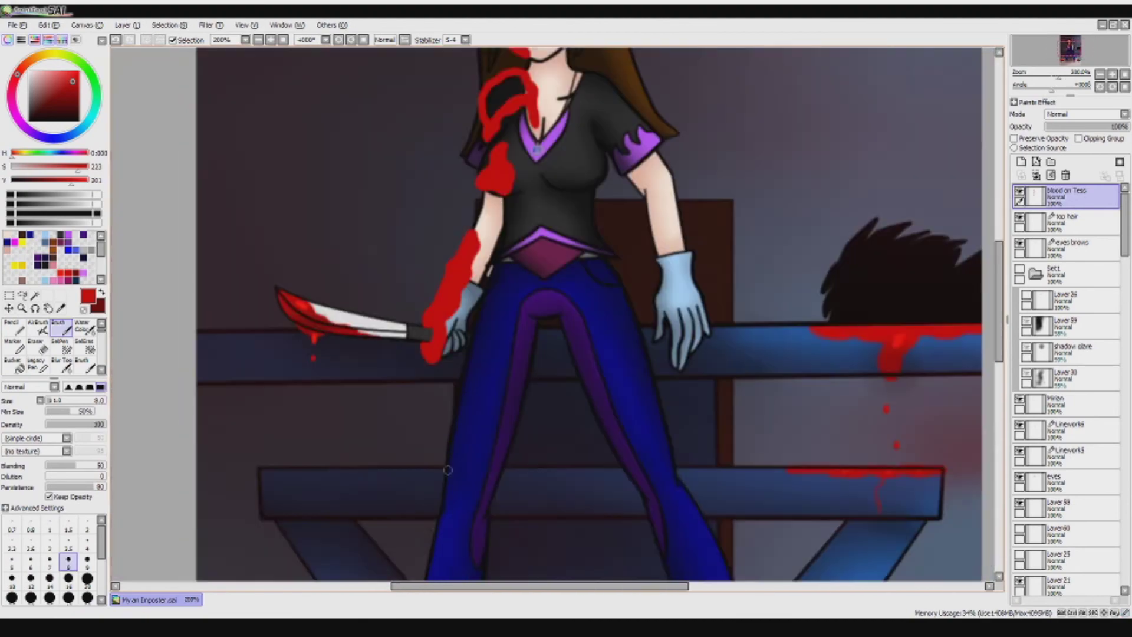
{"action": "scroll", "coordinate": [470, 352], "scroll_direction": "up", "scroll_amount": 3}
{"action": "scroll", "coordinate": [470, 352], "scroll_direction": "up", "scroll_amount": 3}
{"action": "scroll", "coordinate": [528, 429], "scroll_direction": "up", "scroll_amount": 3}
{"action": "key", "text": "w"}
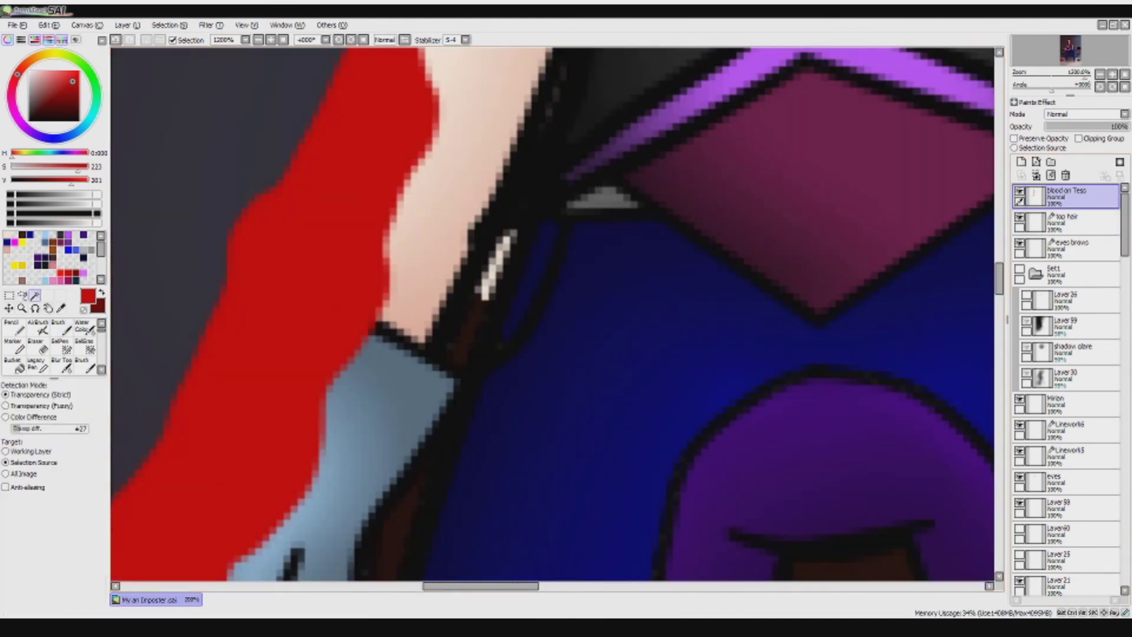
{"action": "scroll", "coordinate": [1067, 389], "scroll_direction": "down", "scroll_amount": 10}
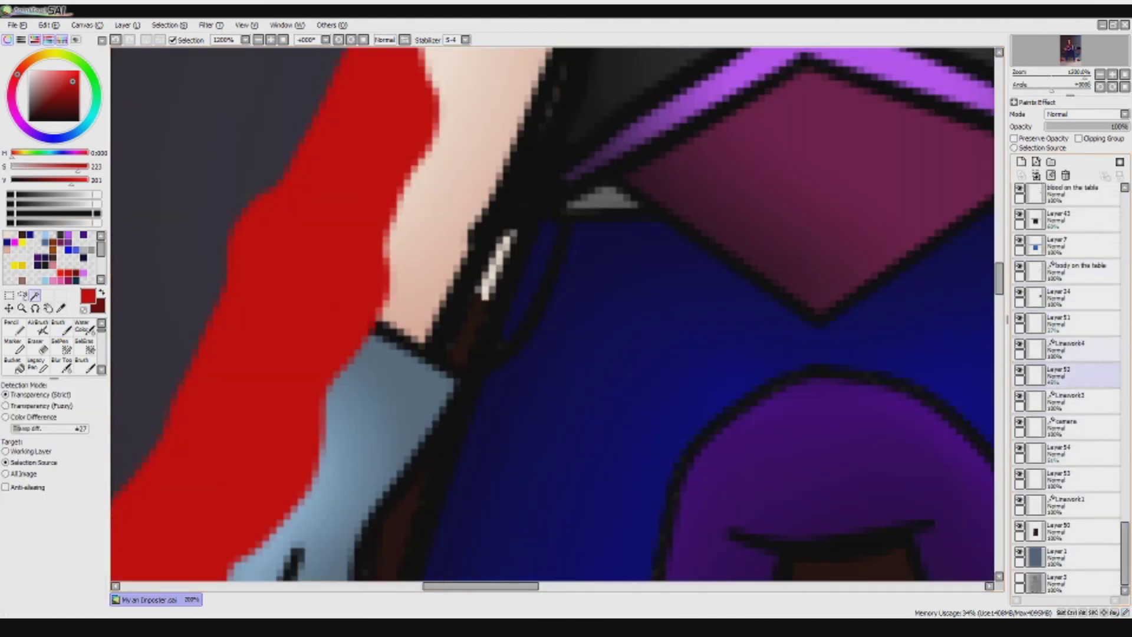
{"action": "scroll", "coordinate": [1067, 389], "scroll_direction": "up", "scroll_amount": 10}
{"action": "scroll", "coordinate": [1067, 390], "scroll_direction": "down", "scroll_amount": 3}
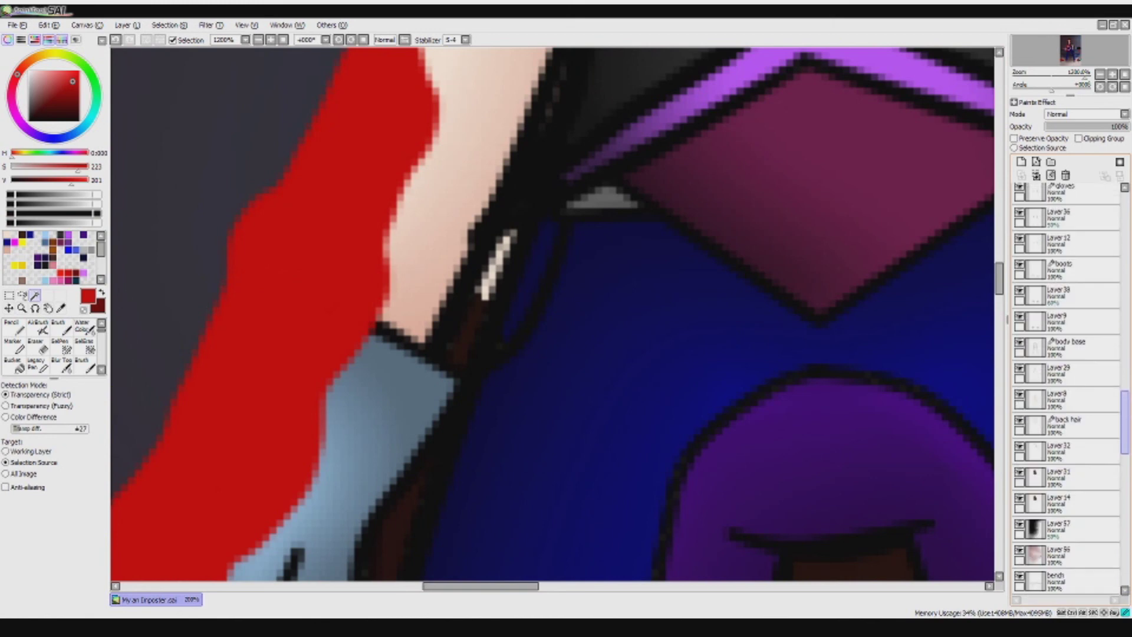
{"action": "left_click", "coordinate": [1061, 399]}
{"action": "left_click", "coordinate": [1067, 348]}
{"action": "left_click", "coordinate": [1014, 148]}
{"action": "left_click", "coordinate": [1061, 399]}
{"action": "left_click", "coordinate": [498, 259]}
{"action": "key", "text": "ctrl+d"}
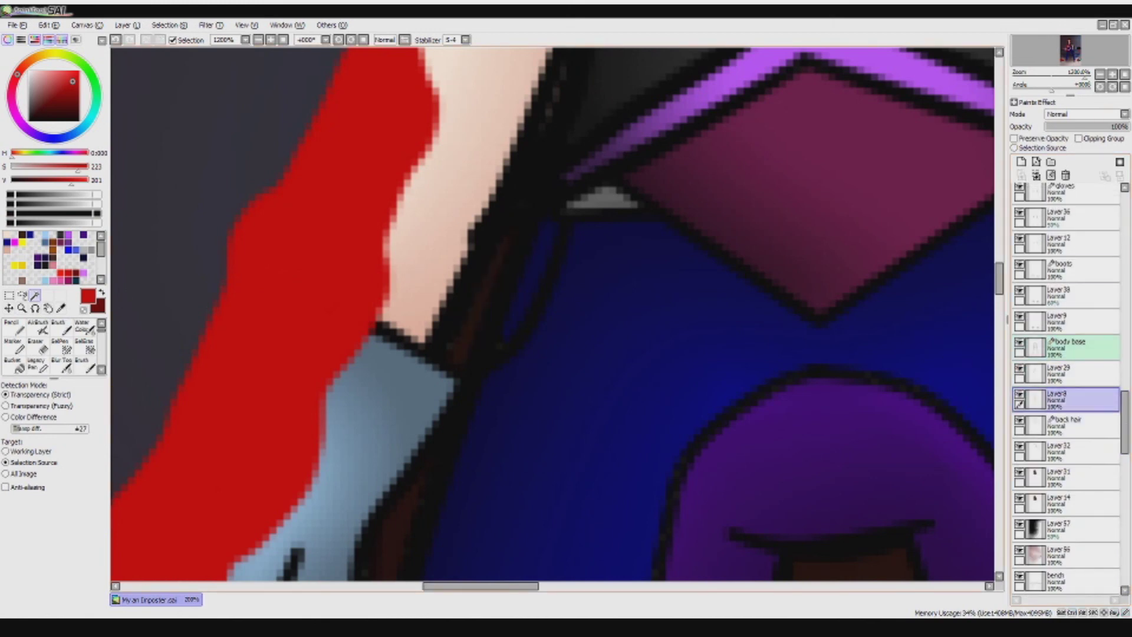
{"action": "key", "text": "ctrl+minus"}
{"action": "scroll", "coordinate": [1067, 389], "scroll_direction": "up", "scroll_amount": 10}
{"action": "left_click", "coordinate": [1068, 194]}
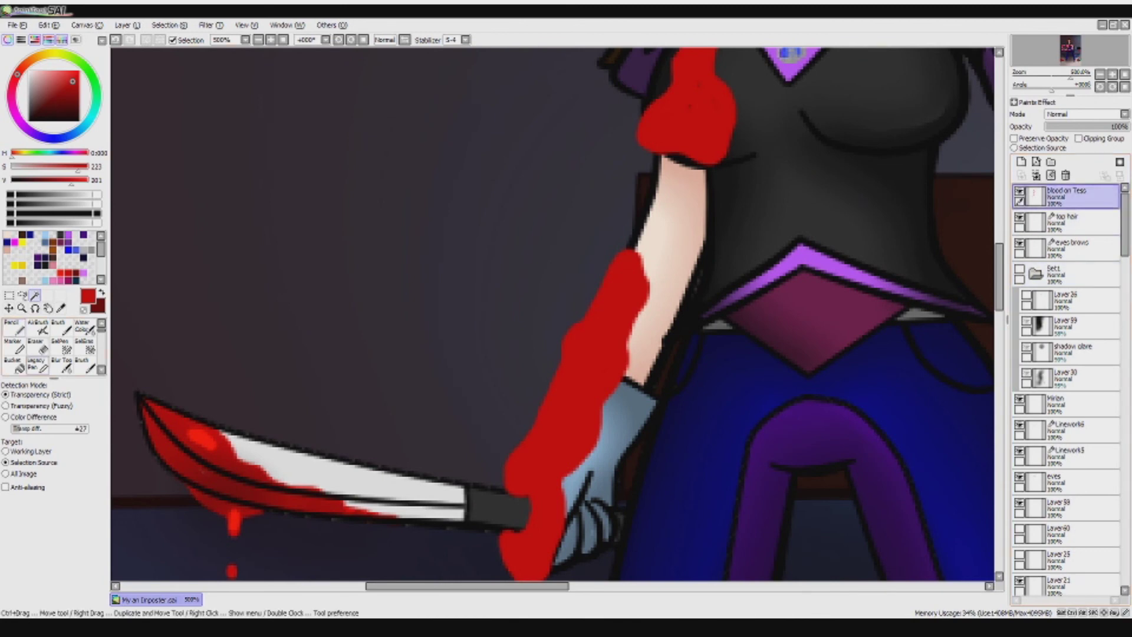
- Try painting a red blood outline down the hip beside the gloved hand holding the machete
{"action": "key", "text": "b"}
{"action": "mouse_move", "coordinate": [708, 284]}
{"action": "left_mouse_down"}
{"action": "mouse_move", "coordinate": [647, 525]}
{"action": "mouse_move", "coordinate": [667, 334]}
{"action": "mouse_move", "coordinate": [704, 279]}
{"action": "left_mouse_up"}
{"action": "key", "text": "ctrl+minus"}
{"action": "key", "text": "ctrl+minus"}
{"action": "scroll", "coordinate": [596, 348], "scroll_direction": "down", "scroll_amount": 3}
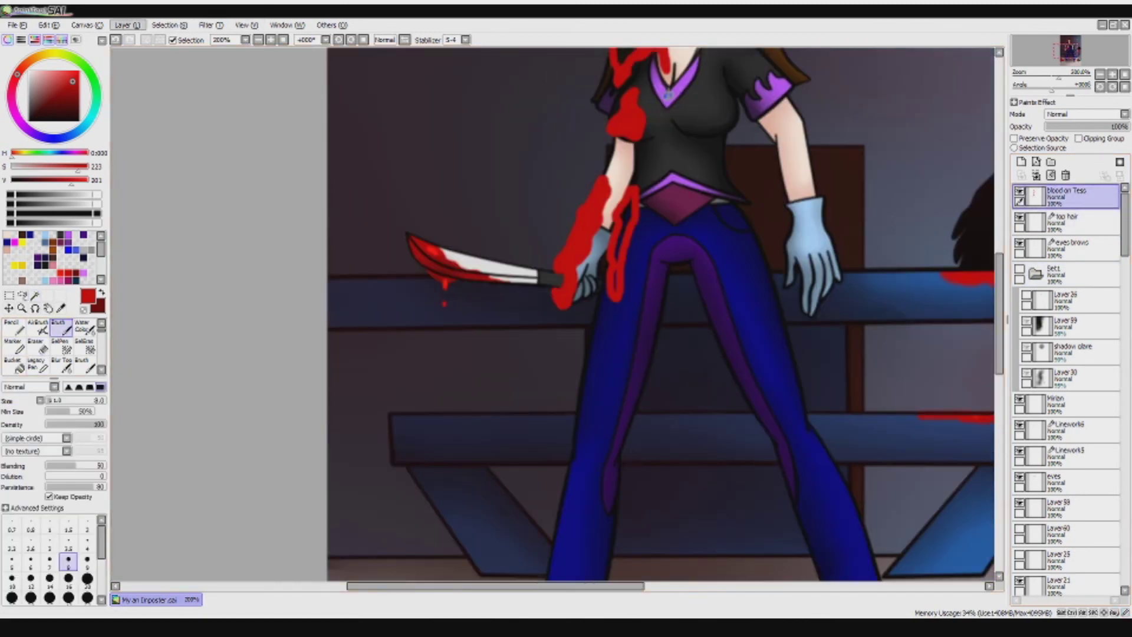
- Paint a long red blood streak down the outer leg below the machete hand and fill the shoulder patch
{"action": "left_click_drag", "start_coordinate": [595, 347], "coordinate": [581, 507]}
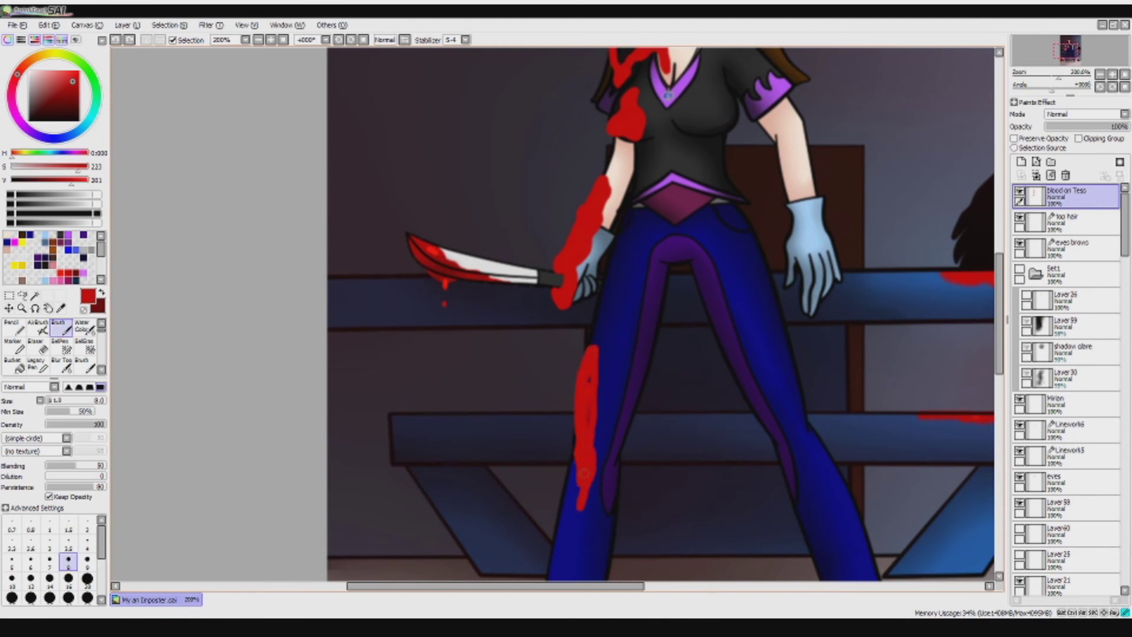
{"action": "scroll", "coordinate": [637, 277], "scroll_direction": "up", "scroll_amount": 2}
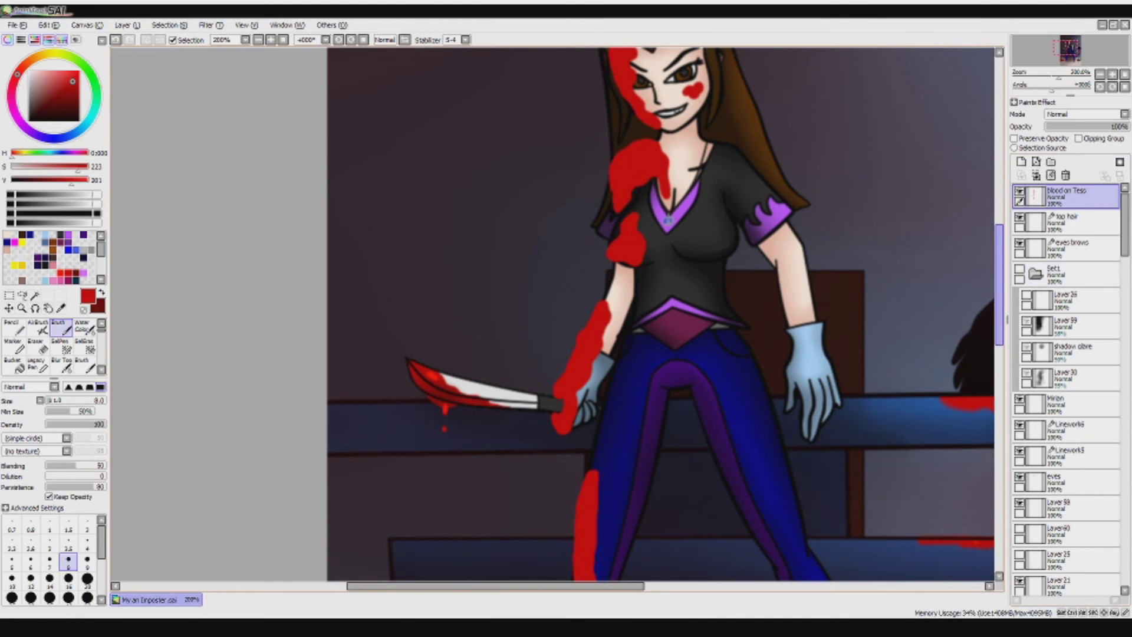
- Add two new layers above the blood and paint dark red shading along the outer edge of the face blood on Layer61
{"action": "key", "text": "ctrl+plus"}
{"action": "key", "text": "ctrl+plus"}
{"action": "key", "text": "ctrl+plus"}
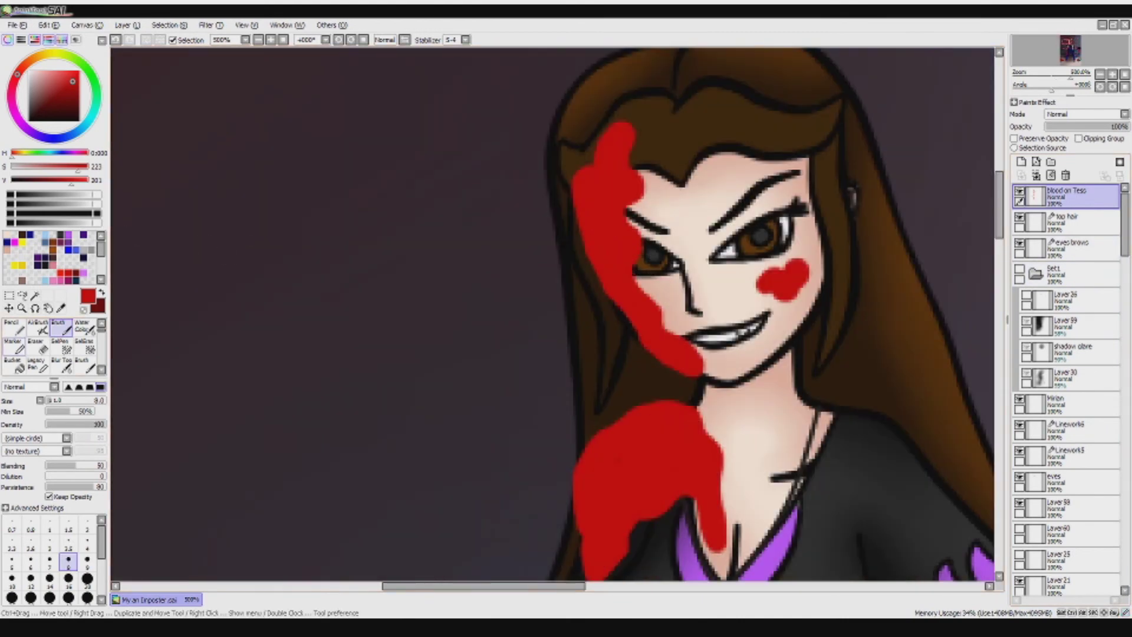
{"action": "key", "text": "x"}
{"action": "key", "text": "ctrl+shift+n"}
{"action": "key", "text": "ctrl+shift+n"}
{"action": "key", "text": "ctrl+Down"}
{"action": "mouse_move", "coordinate": [573, 181]}
{"action": "left_mouse_down"}
{"action": "mouse_move", "coordinate": [599, 272]}
{"action": "mouse_move", "coordinate": [645, 351]}
{"action": "left_mouse_up"}
{"action": "mouse_move", "coordinate": [618, 298]}
{"action": "left_mouse_down"}
{"action": "mouse_move", "coordinate": [587, 190]}
{"action": "mouse_move", "coordinate": [609, 164]}
{"action": "left_mouse_up"}
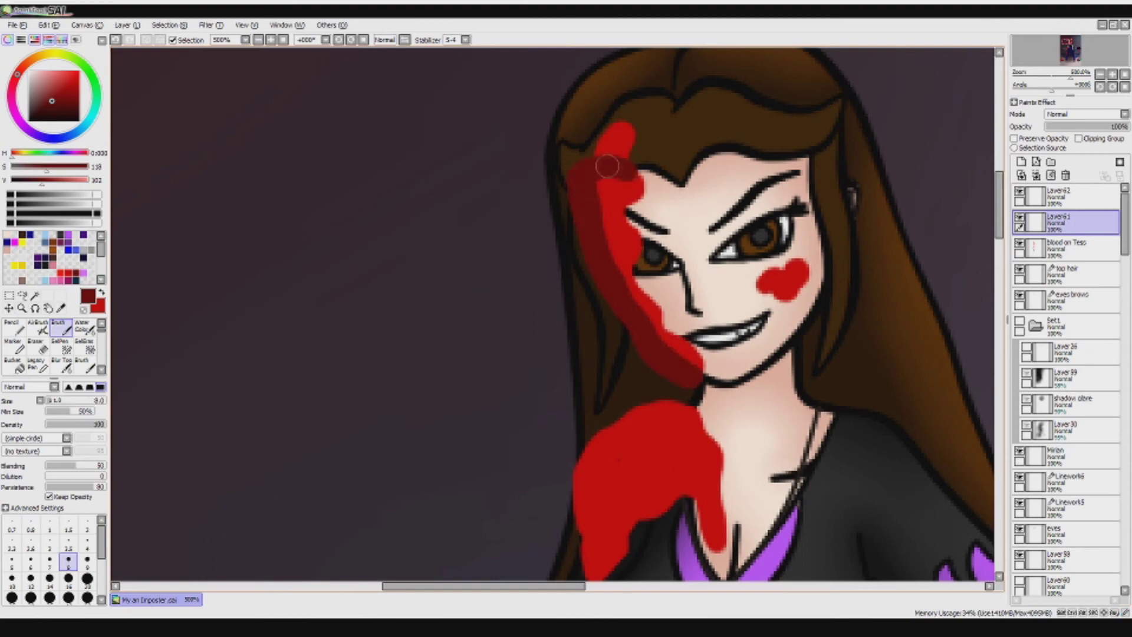
- Shade the outer and lower edges of the shoulder blood patch in dark red
{"action": "scroll", "coordinate": [643, 180], "scroll_direction": "down", "scroll_amount": 5}
{"action": "left_click_drag", "start_coordinate": [644, 390], "coordinate": [619, 433]}
{"action": "mouse_move", "coordinate": [681, 290]}
{"action": "left_mouse_down"}
{"action": "mouse_move", "coordinate": [624, 310]}
{"action": "mouse_move", "coordinate": [585, 366]}
{"action": "left_mouse_up"}
{"action": "scroll", "coordinate": [642, 295], "scroll_direction": "down", "scroll_amount": 10}
{"action": "left_click_drag", "start_coordinate": [646, 223], "coordinate": [586, 304]}
{"action": "left_click_drag", "start_coordinate": [654, 360], "coordinate": [581, 340]}
{"action": "key", "text": "ctrl+z"}
{"action": "key", "text": "ctrl+z"}
- Shade the blood patch above the elbow in dark red and soften it with the size 9 Blur brush
{"action": "mouse_move", "coordinate": [646, 224]}
{"action": "left_mouse_down"}
{"action": "mouse_move", "coordinate": [571, 316]}
{"action": "mouse_move", "coordinate": [652, 364]}
{"action": "left_mouse_up"}
{"action": "key", "text": "b"}
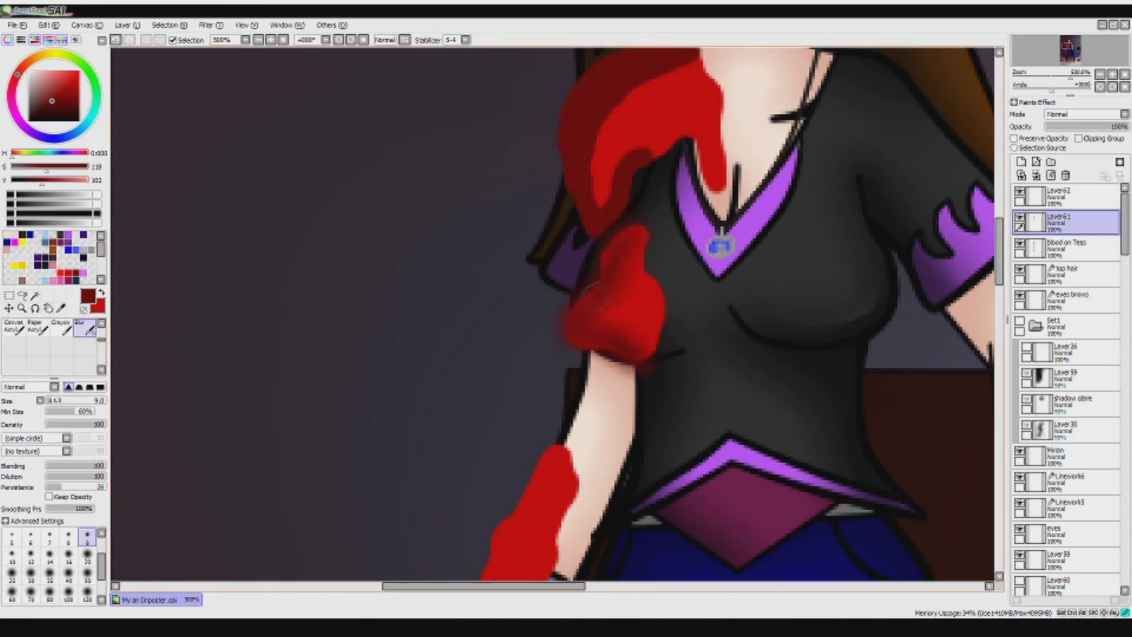
{"action": "key", "text": "Down"}
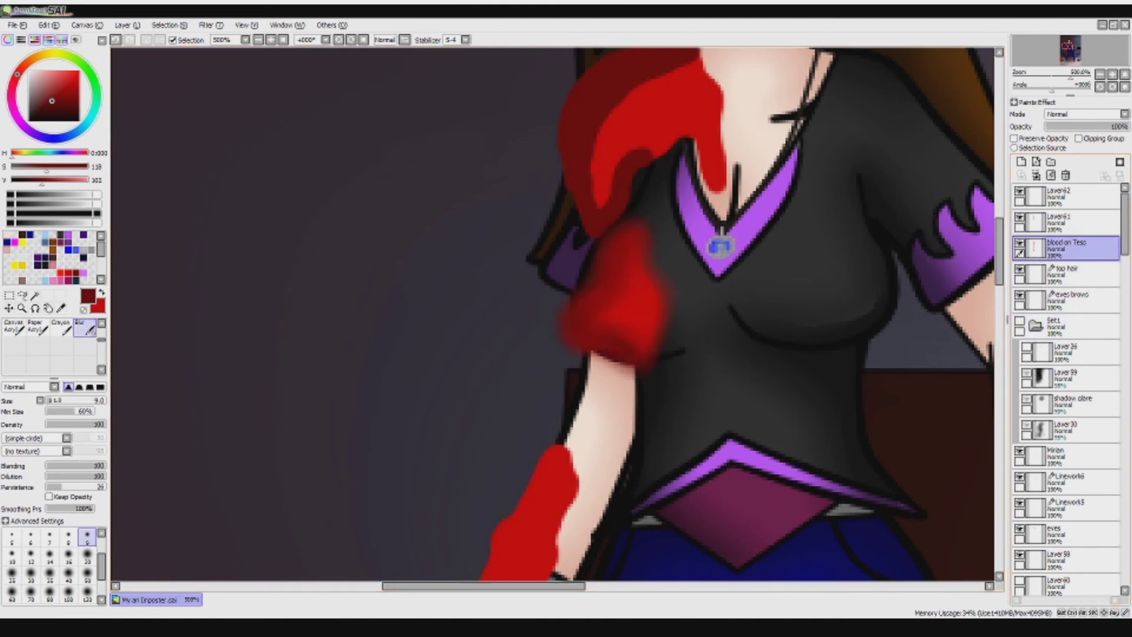
- Blur the neck and shoulder blood on the base blood layer and its dark shading on Layer61
{"action": "scroll", "coordinate": [708, 295], "scroll_direction": "up", "scroll_amount": 2}
{"action": "left_click_drag", "start_coordinate": [711, 171], "coordinate": [720, 307]}
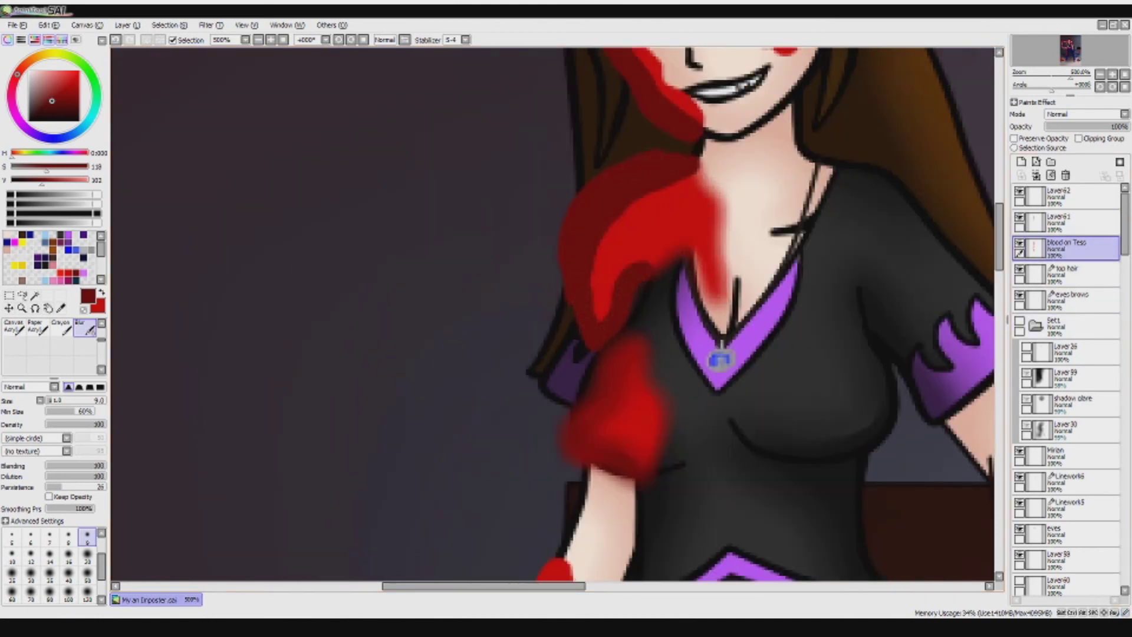
{"action": "key", "text": "Up"}
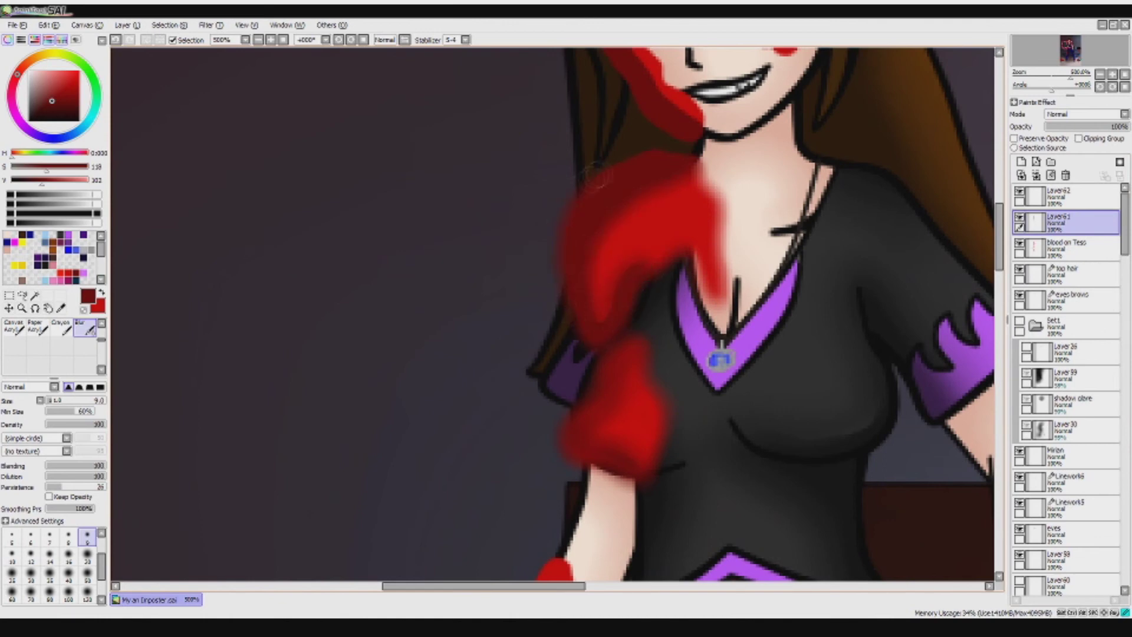
- Blur the dark shading of the face blood on Layer61 and the red beneath it on the blood on Tess layer
{"action": "scroll", "coordinate": [631, 156], "scroll_direction": "down", "scroll_amount": 3}
{"action": "scroll", "coordinate": [622, 295], "scroll_direction": "up", "scroll_amount": 2}
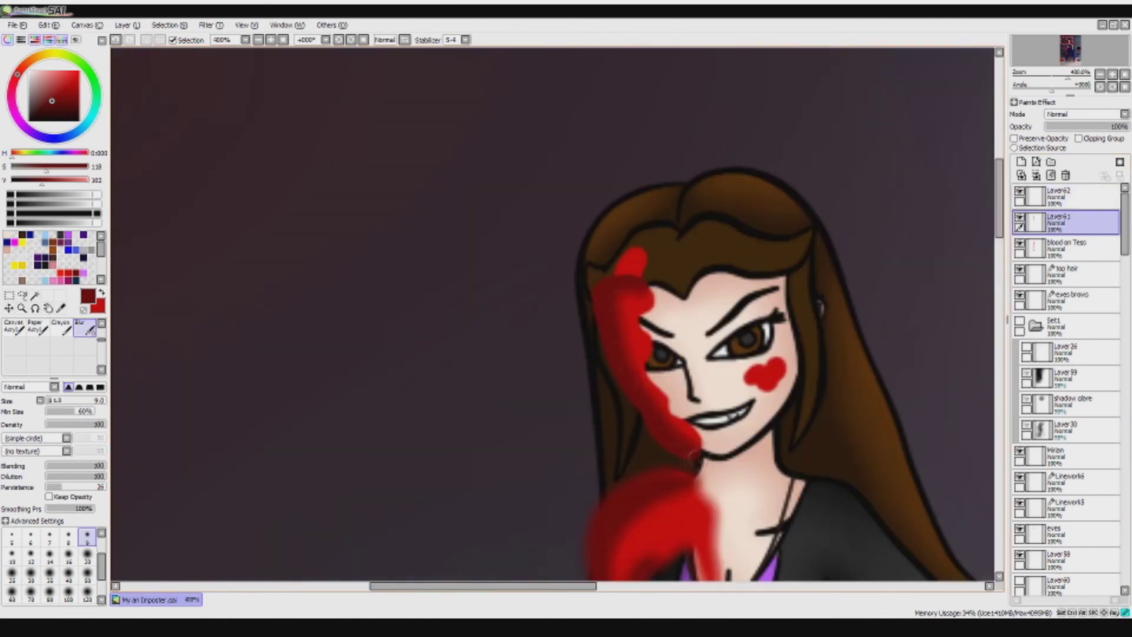
{"action": "key", "text": "Down"}
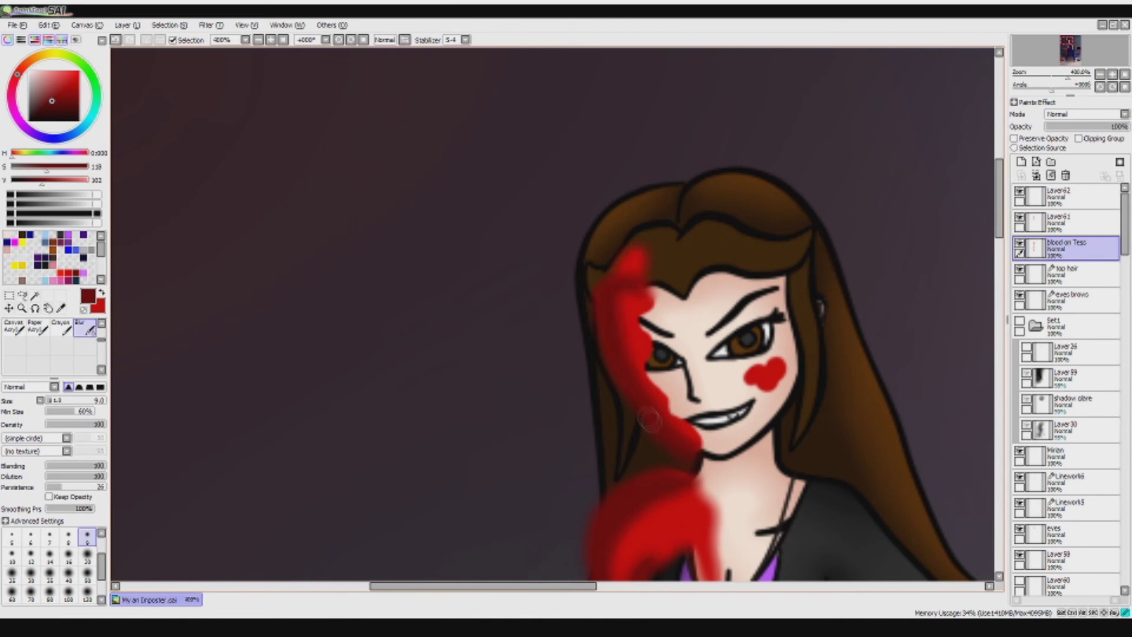
- Reduce the Blur brush to size 5 and soften the blood spot on the cheek
{"action": "left_click_drag", "start_coordinate": [780, 348], "coordinate": [767, 386]}
{"action": "left_click", "coordinate": [12, 537]}
{"action": "scroll", "coordinate": [766, 372], "scroll_direction": "down", "scroll_amount": 2}
{"action": "scroll", "coordinate": [800, 366], "scroll_direction": "up", "scroll_amount": 3}
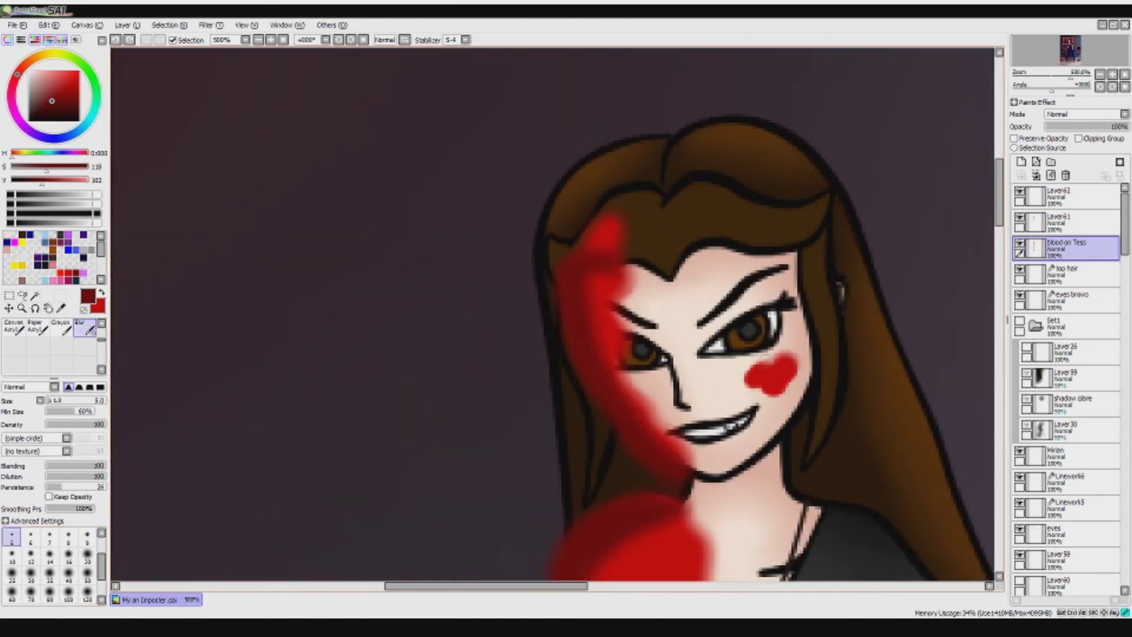
{"action": "left_click_drag", "start_coordinate": [800, 353], "coordinate": [678, 89]}
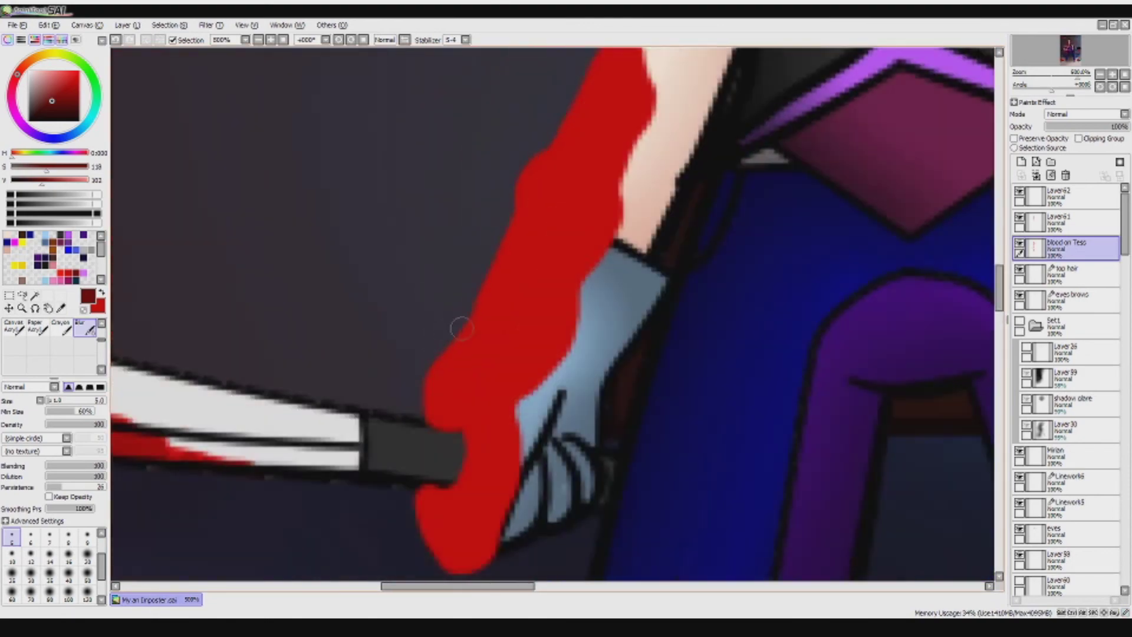
- Paint dark red shading on the blood over the gloved hand on Layer61 and blend it with the size 5 Blur brush
{"action": "scroll", "coordinate": [536, 247], "scroll_direction": "down", "scroll_amount": 2}
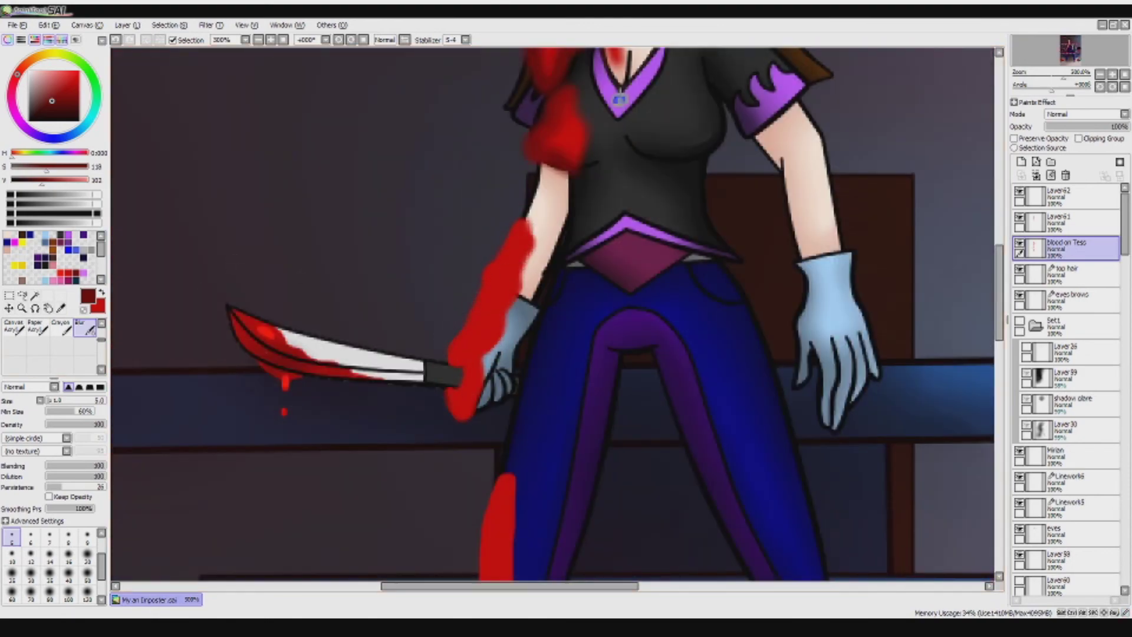
{"action": "left_click", "coordinate": [1059, 222]}
{"action": "key", "text": "b"}
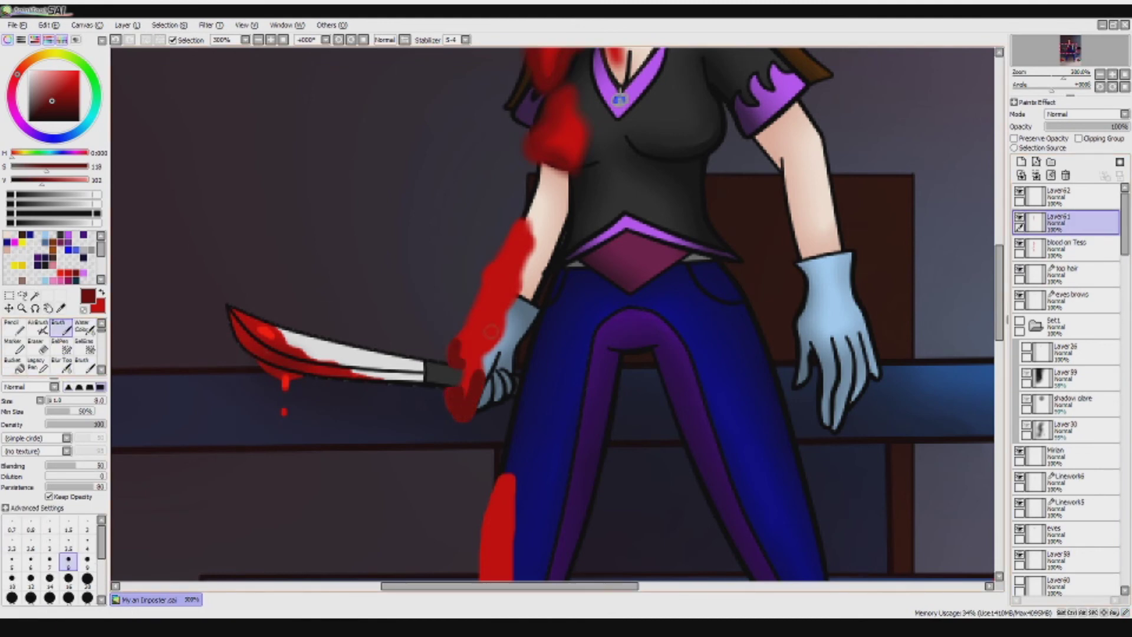
{"action": "left_click", "coordinate": [506, 286]}
{"action": "key", "text": "r"}
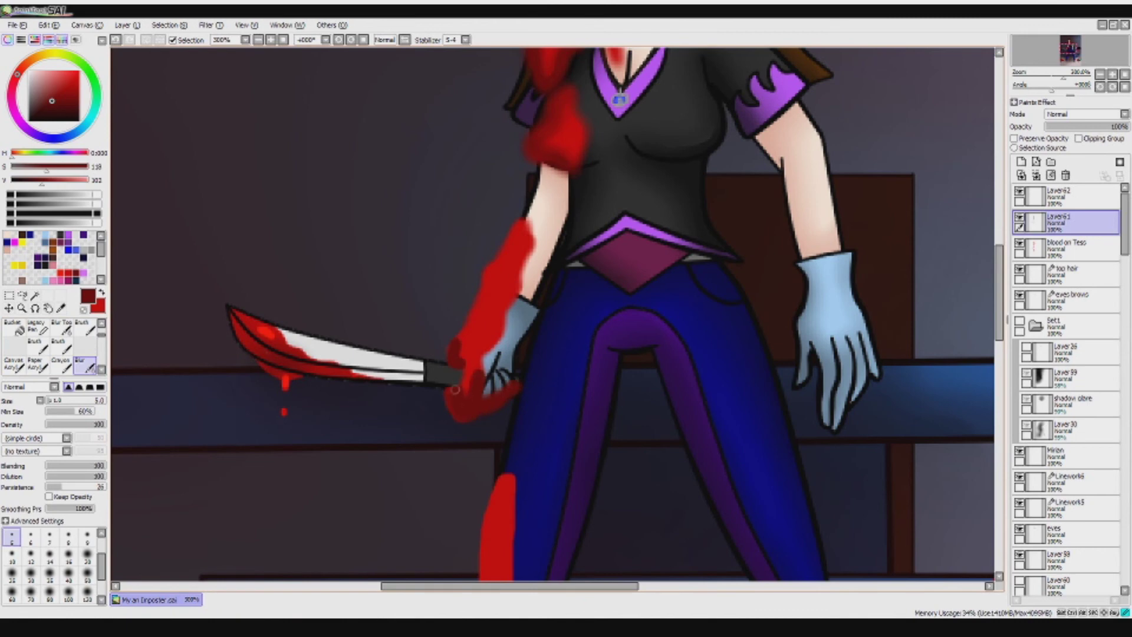
{"action": "key", "text": "alt+bracketleft"}
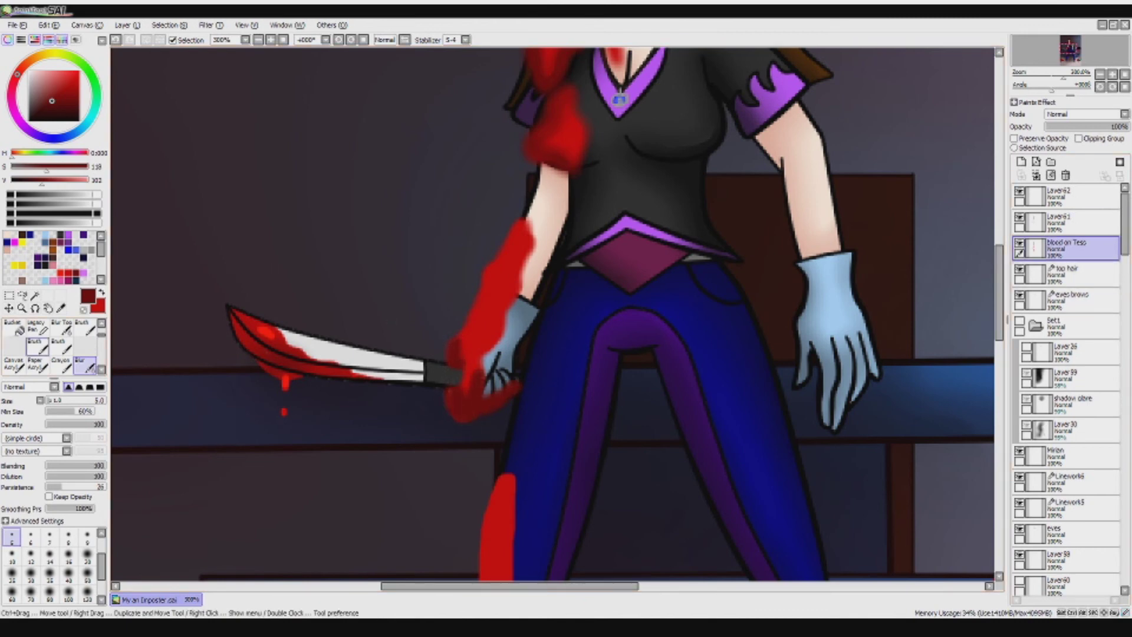
{"action": "key", "text": "w"}
{"action": "scroll", "coordinate": [1067, 389], "scroll_direction": "down", "scroll_amount": 10}
{"action": "scroll", "coordinate": [1067, 389], "scroll_direction": "up", "scroll_amount": 5}
{"action": "left_click", "coordinate": [1067, 247]}
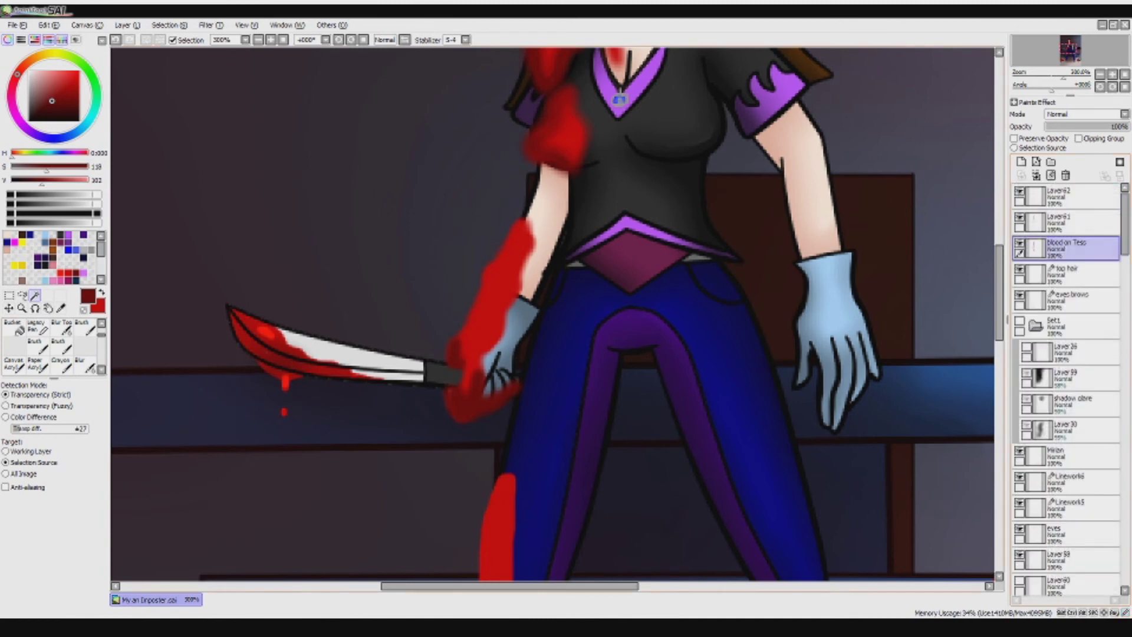
- Lasso the face and cheek blood on the blood on Tess layer and move it onto its own new layer
{"action": "scroll", "coordinate": [1067, 390], "scroll_direction": "up", "scroll_amount": 5}
{"action": "scroll", "coordinate": [1067, 389], "scroll_direction": "up", "scroll_amount": 5}
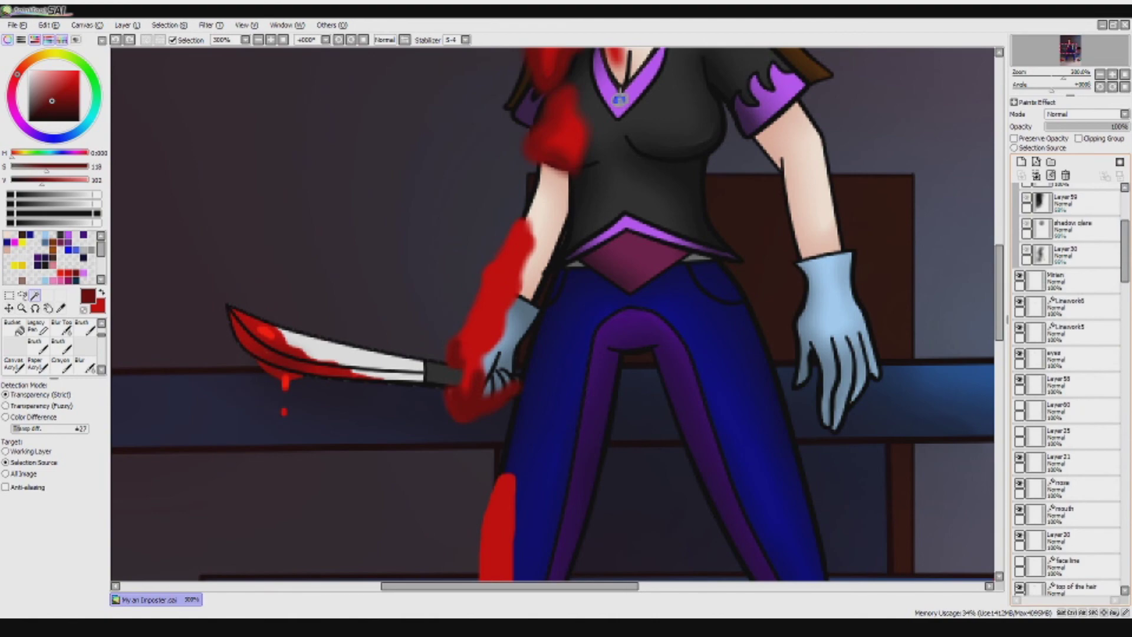
{"action": "scroll", "coordinate": [552, 313], "scroll_direction": "up", "scroll_amount": 5}
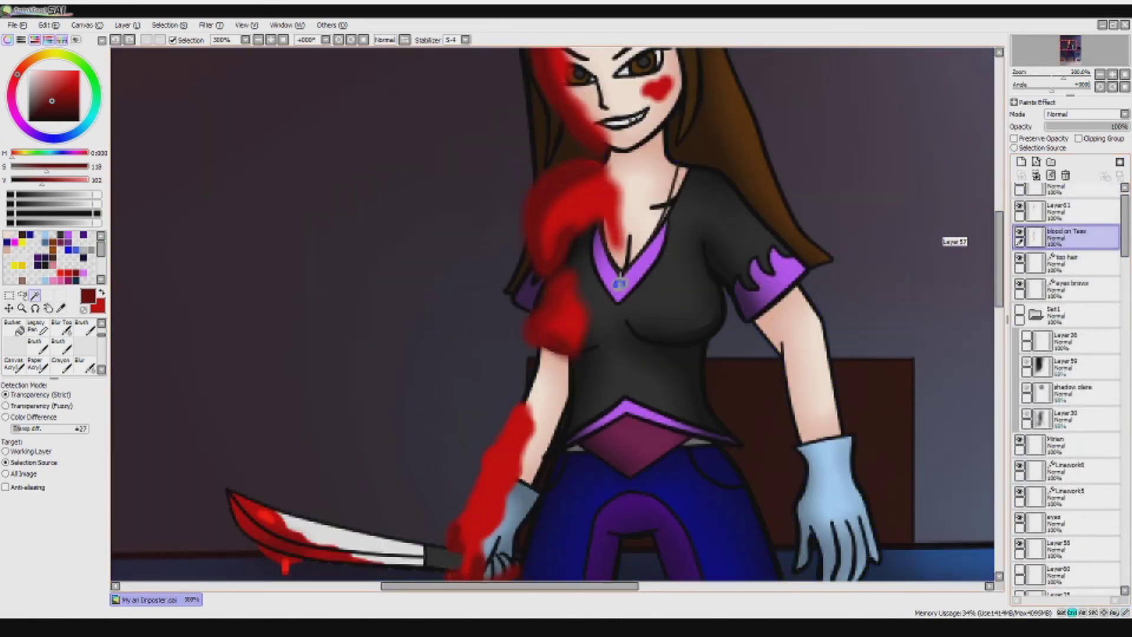
{"action": "scroll", "coordinate": [1067, 390], "scroll_direction": "up", "scroll_amount": 1}
{"action": "scroll", "coordinate": [553, 314], "scroll_direction": "up", "scroll_amount": 5}
{"action": "key", "text": "a"}
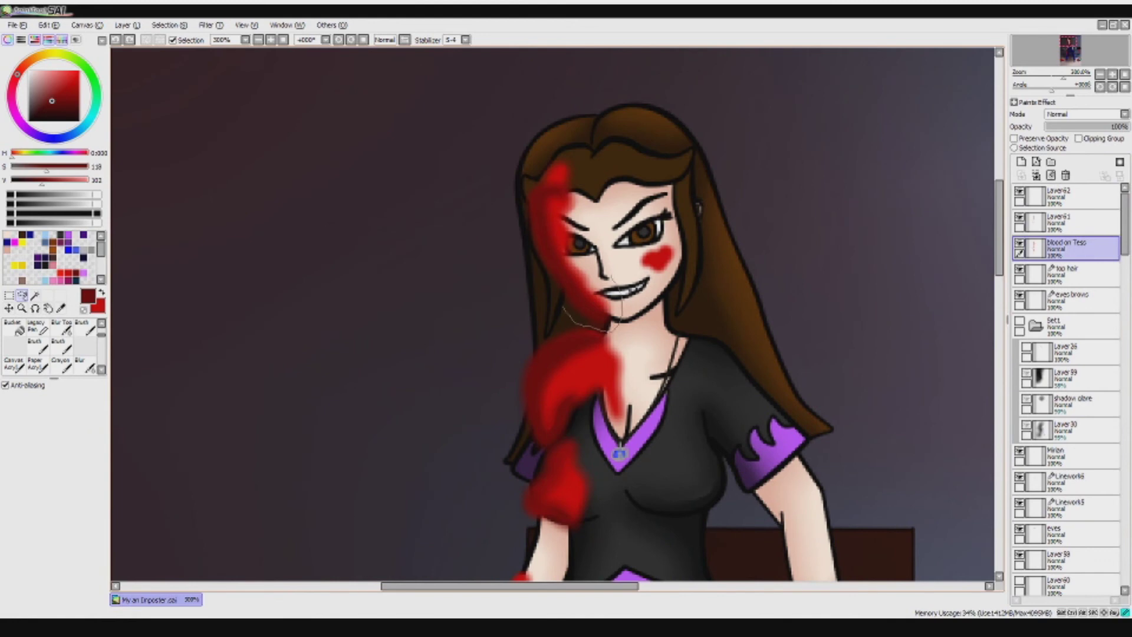
{"action": "key", "text": "Delete"}
{"action": "key", "text": "ctrl+d"}
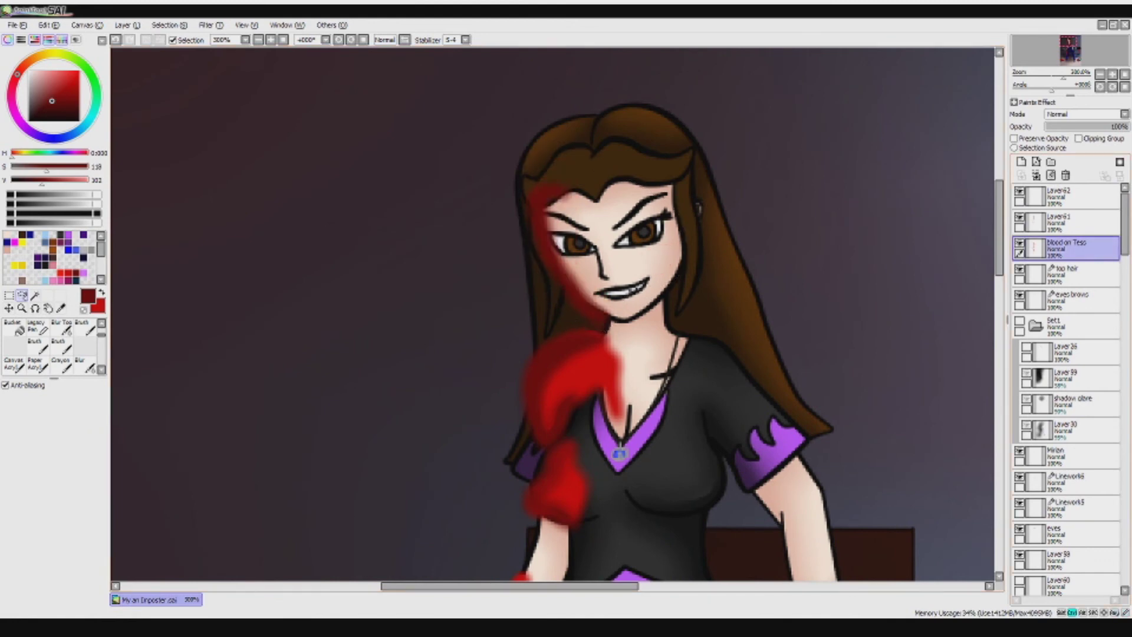
{"action": "key", "text": "ctrl+z"}
{"action": "key", "text": "ctrl+z"}
{"action": "key", "text": "ctrl+z"}
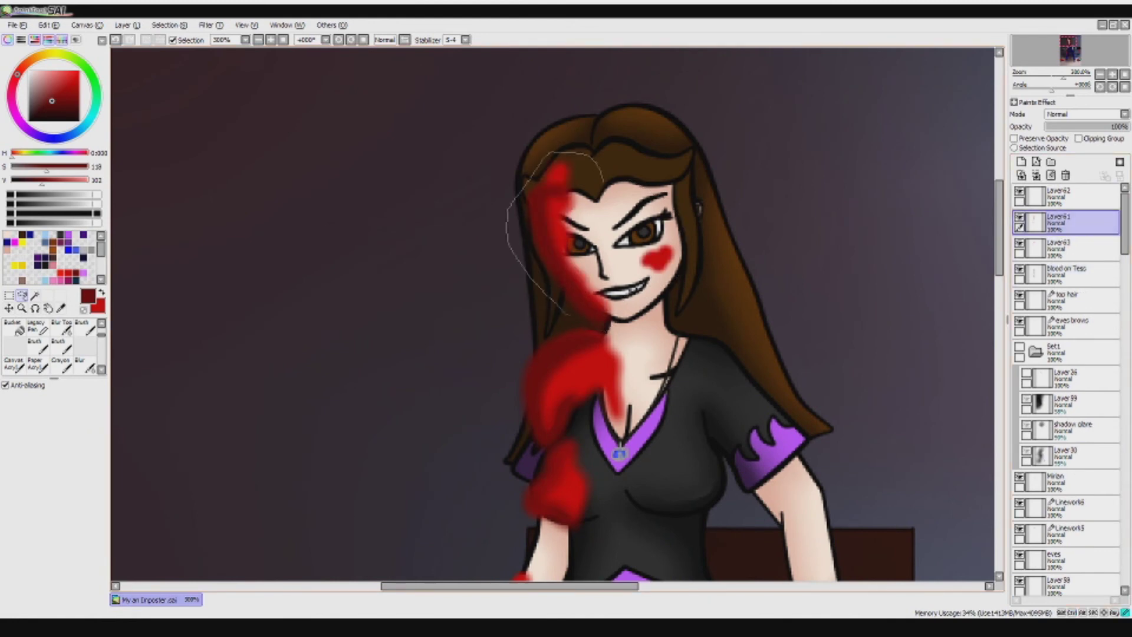
- Separate the face blood's dark shading from Layer61 onto its own layer and stack the face blood layers above Layer62
{"action": "key", "text": "ctrl+d"}
{"action": "key", "text": "ctrl+shift+n"}
{"action": "left_click_drag", "start_coordinate": [1061, 247], "coordinate": [1062, 288]}
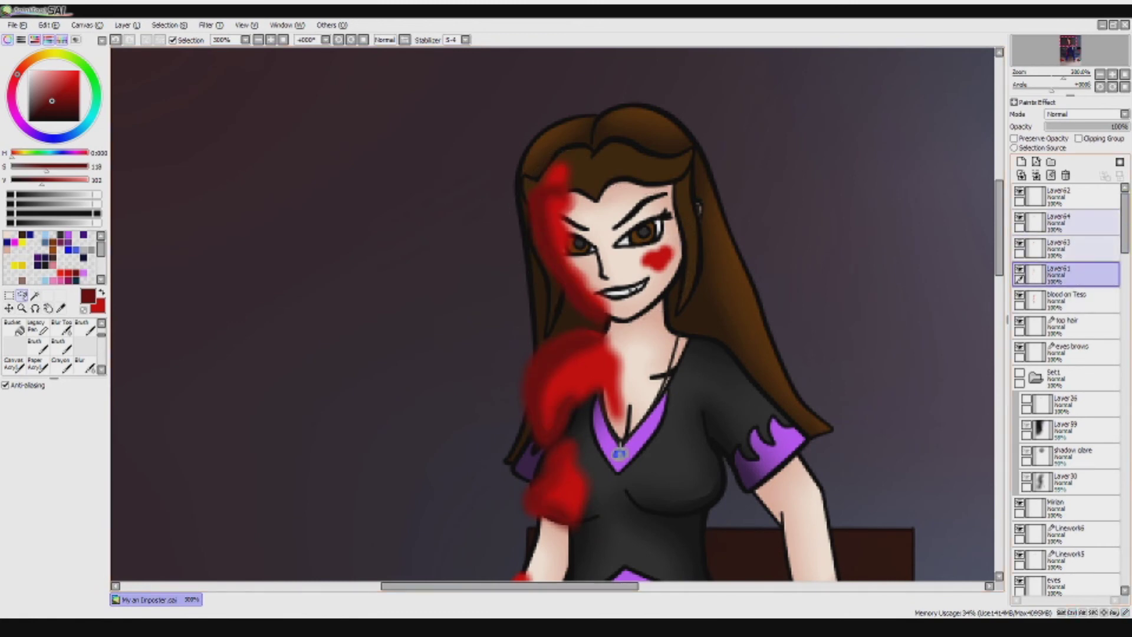
{"action": "key", "text": "ctrl+shift+n"}
{"action": "left_click_drag", "start_coordinate": [1062, 223], "coordinate": [1061, 287]}
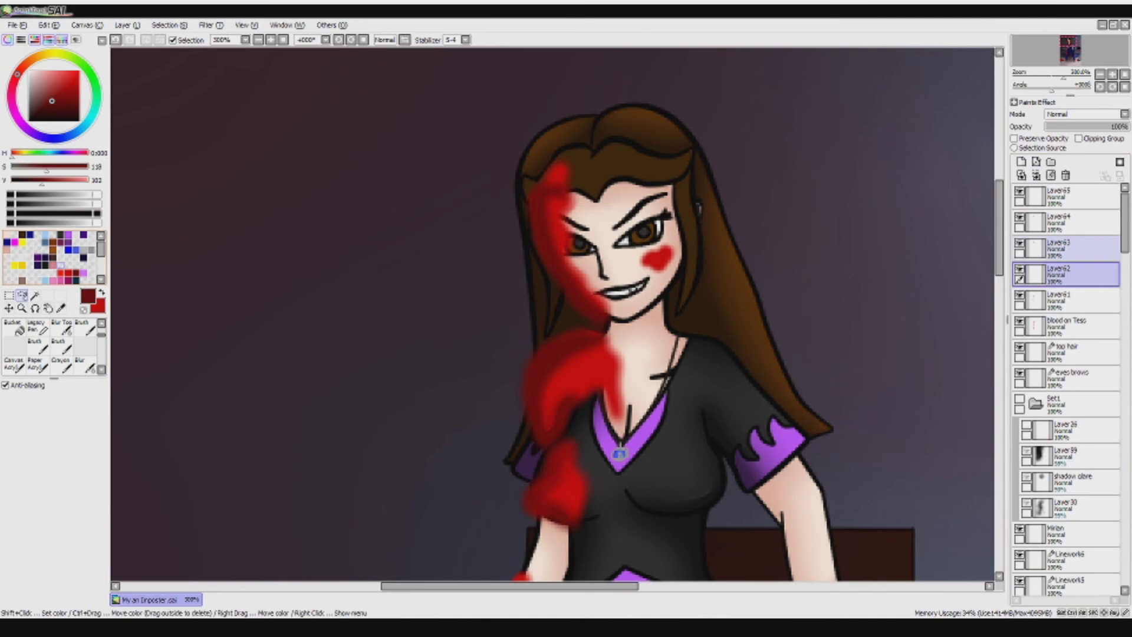
- Paint bright red highlights on the shoulder, sleeve and forearm blood on Layer62 and soften them with the size 5 Blur brush
{"action": "key", "text": "x"}
{"action": "scroll", "coordinate": [566, 387], "scroll_direction": "up", "scroll_amount": 3}
{"action": "key", "text": "b"}
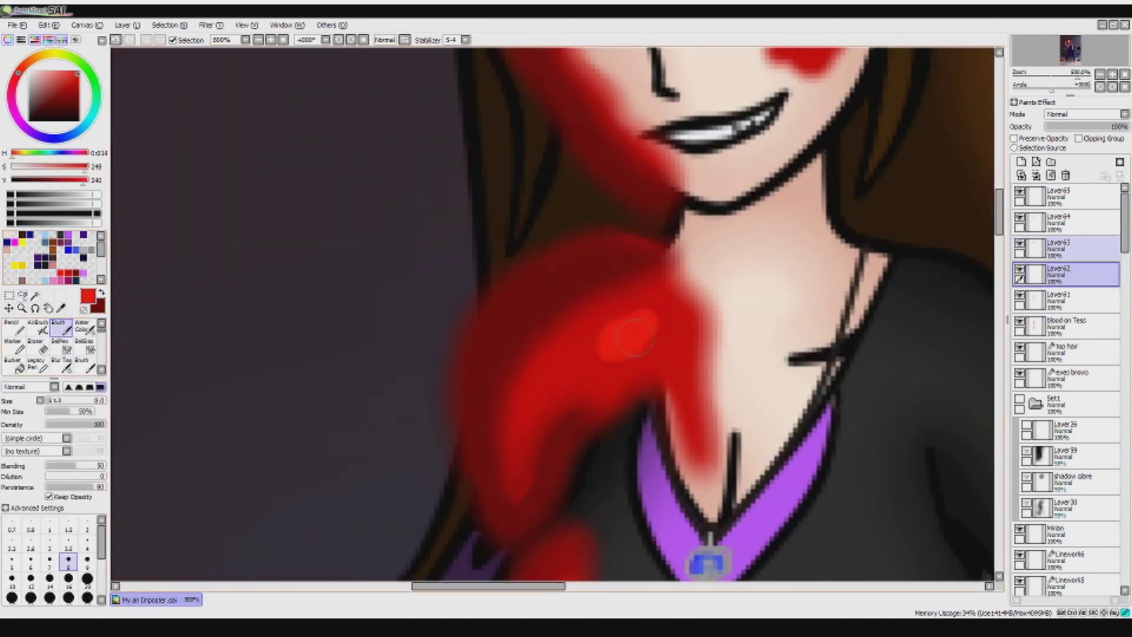
{"action": "scroll", "coordinate": [634, 338], "scroll_direction": "down", "scroll_amount": 4}
{"action": "scroll", "coordinate": [454, 312], "scroll_direction": "up", "scroll_amount": 3}
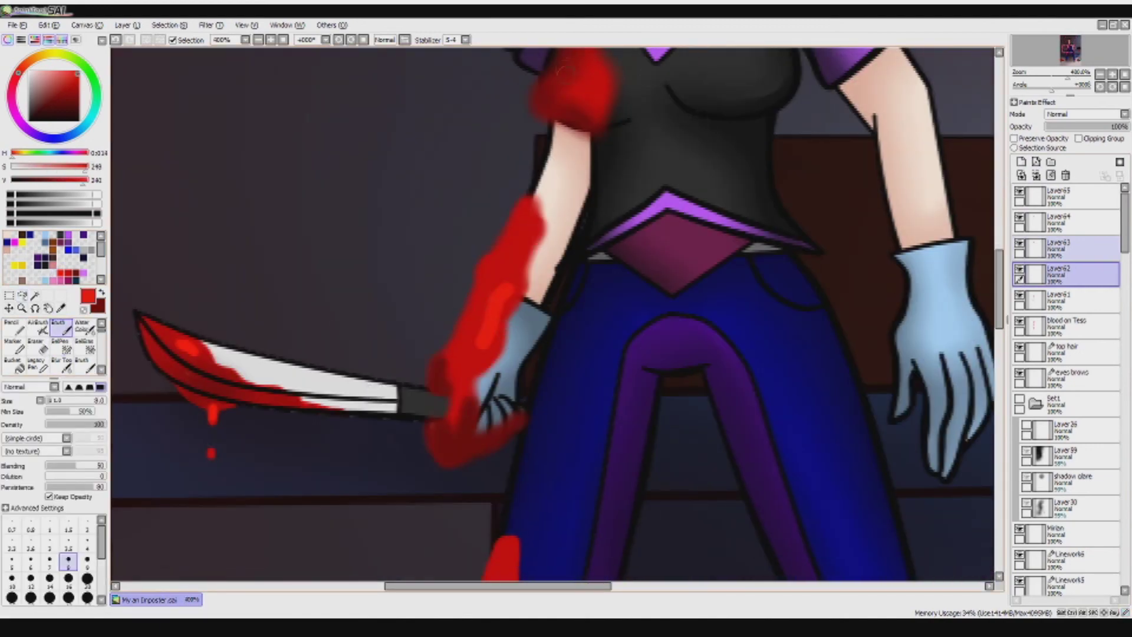
{"action": "key", "text": "r"}
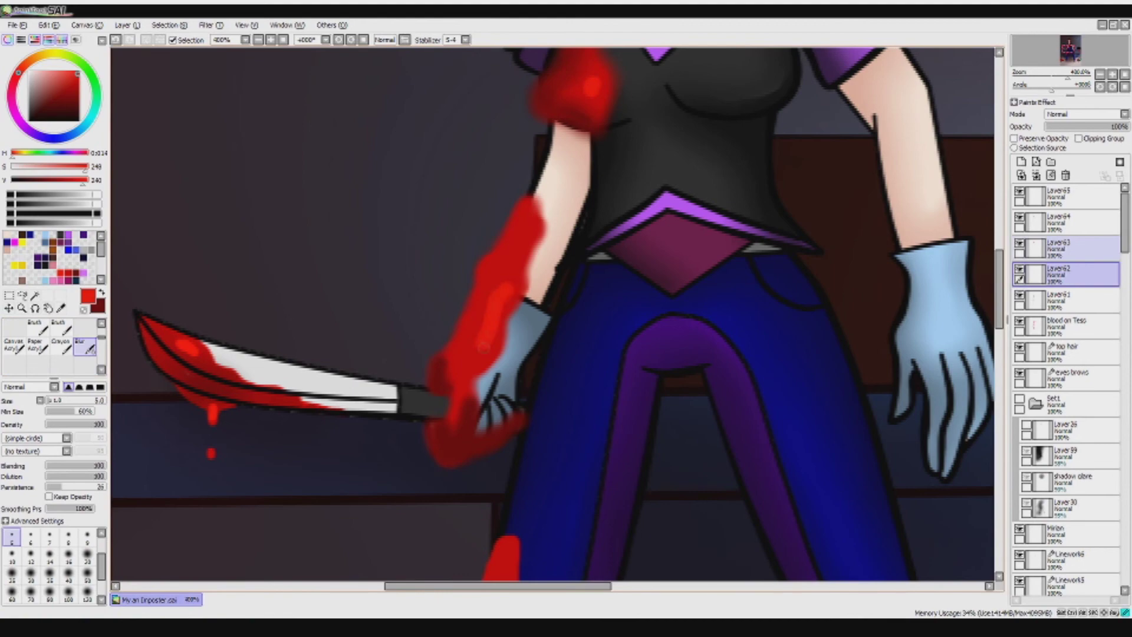
{"action": "scroll", "coordinate": [497, 314], "scroll_direction": "down", "scroll_amount": 4}
{"action": "scroll", "coordinate": [497, 315], "scroll_direction": "up", "scroll_amount": 3}
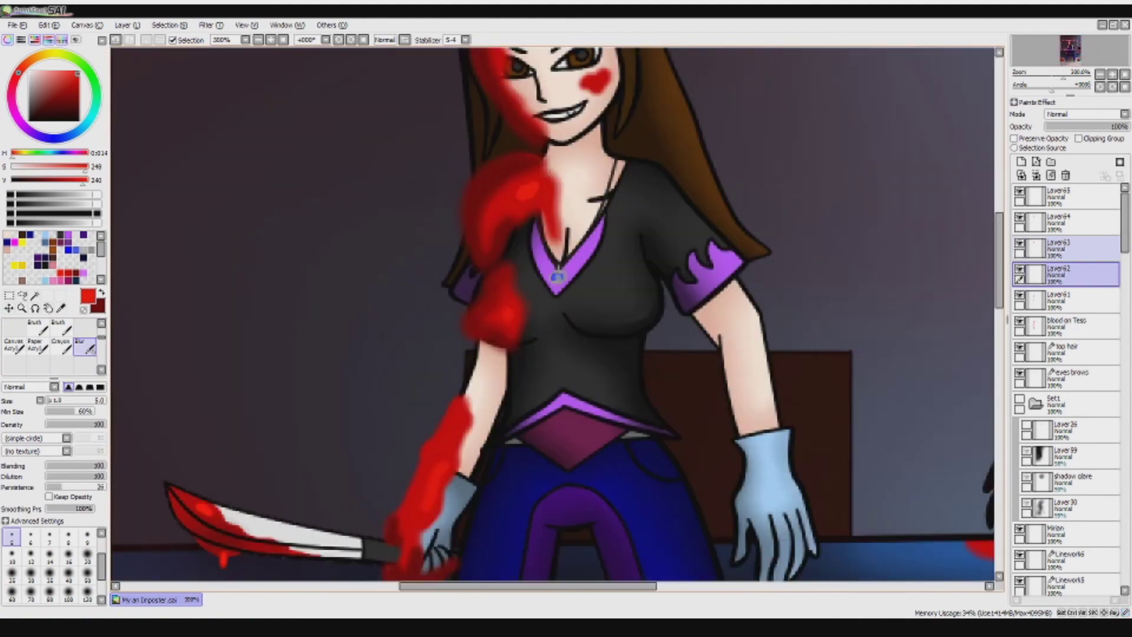
{"action": "scroll", "coordinate": [497, 314], "scroll_direction": "down", "scroll_amount": 3}
{"action": "scroll", "coordinate": [497, 315], "scroll_direction": "up", "scroll_amount": 2}
{"action": "scroll", "coordinate": [497, 314], "scroll_direction": "up", "scroll_amount": 2}
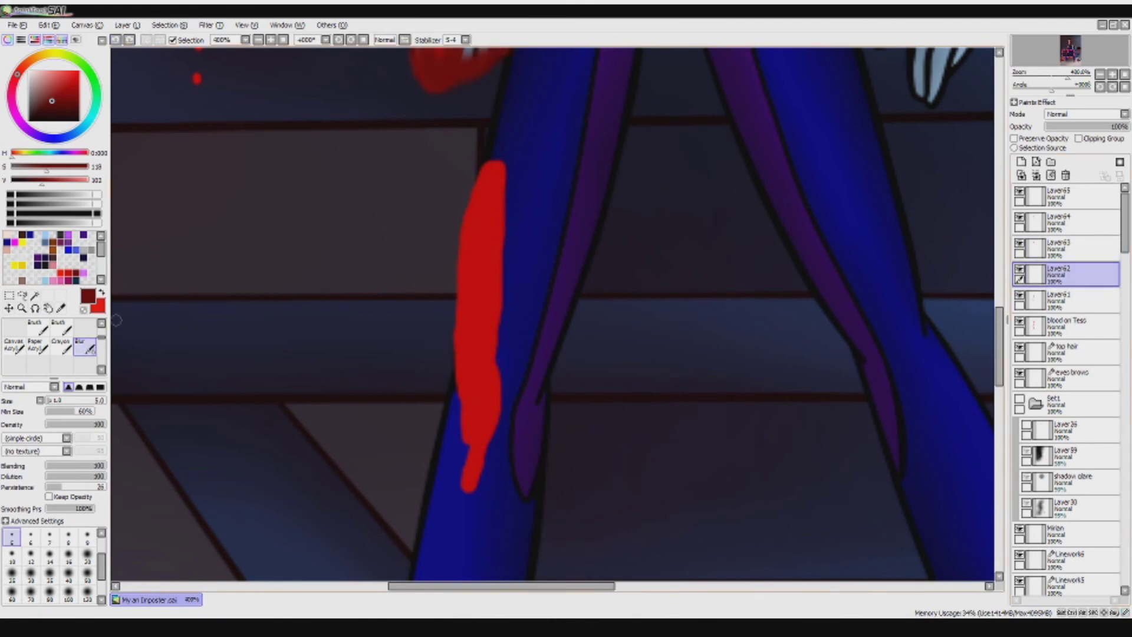
{"action": "key", "text": "b"}
{"action": "mouse_move", "coordinate": [494, 171]}
{"action": "left_mouse_down"}
{"action": "mouse_move", "coordinate": [439, 370]}
{"action": "mouse_move", "coordinate": [487, 167]}
{"action": "left_mouse_up"}
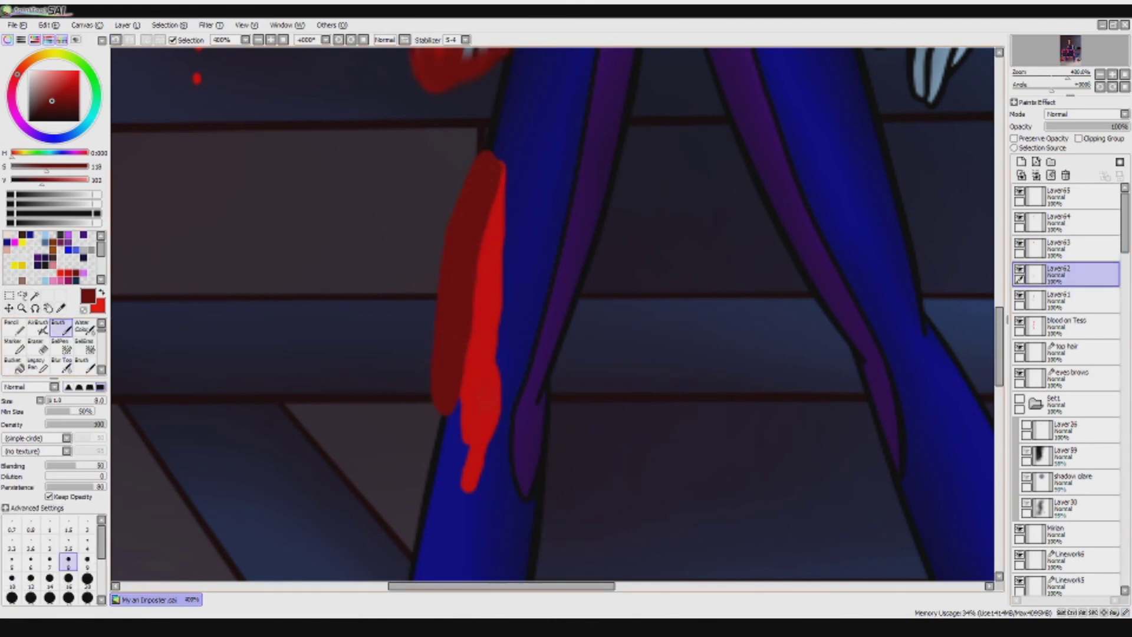
{"action": "scroll", "coordinate": [704, 427], "scroll_direction": "down", "scroll_amount": 4}
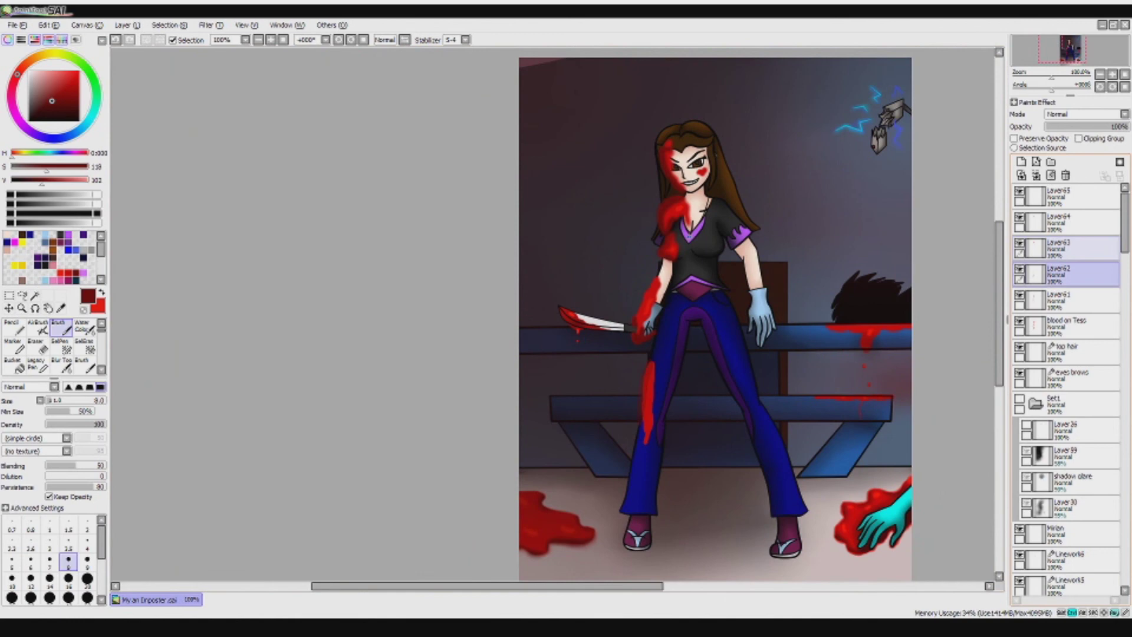
- Paint dark red shading on the leg blood on Layer61 and a bright red highlight on Layer62, blurring the shading at size 5
{"action": "left_click", "coordinate": [1061, 300]}
{"action": "scroll", "coordinate": [649, 354], "scroll_direction": "up", "scroll_amount": 4}
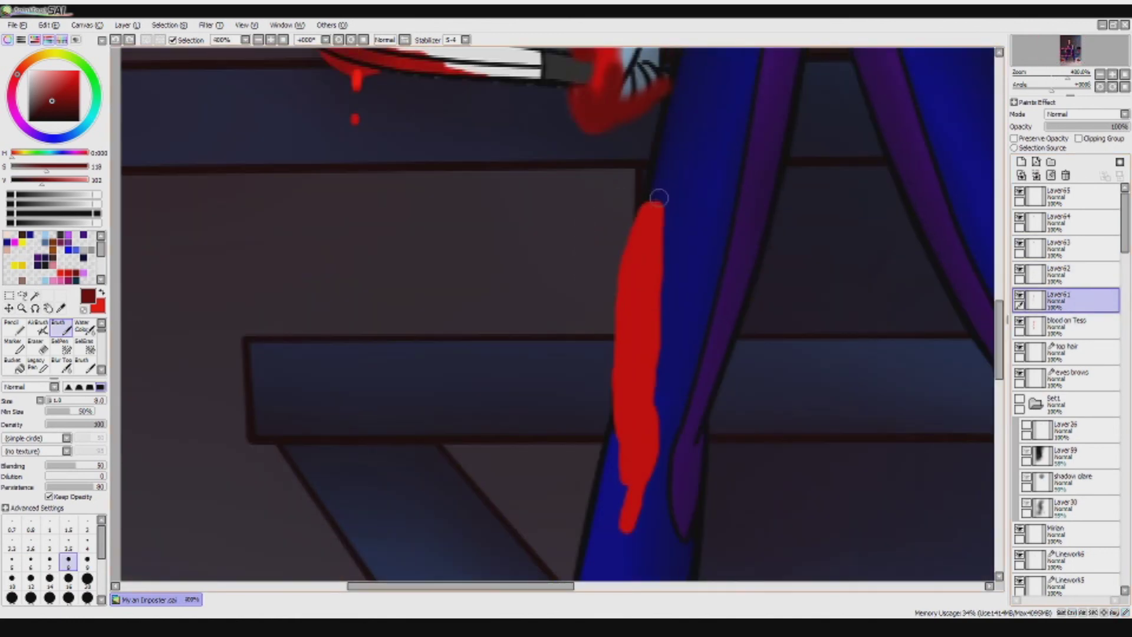
{"action": "scroll", "coordinate": [56, 348], "scroll_direction": "down", "scroll_amount": 2}
{"action": "left_click", "coordinate": [84, 366]}
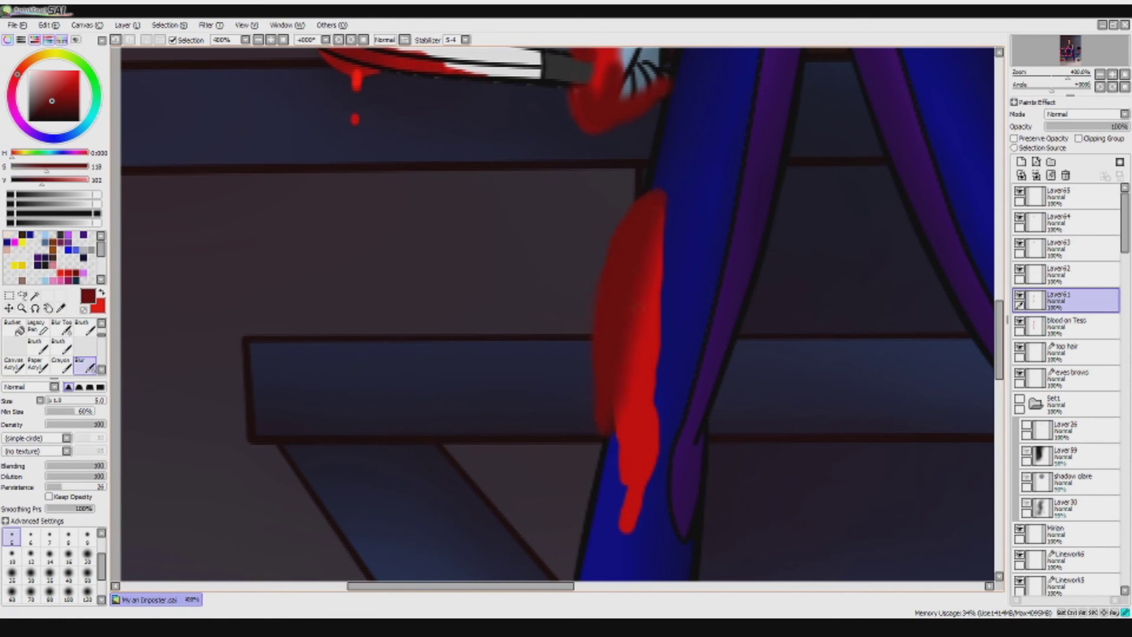
{"action": "key", "text": "alt+bracketright"}
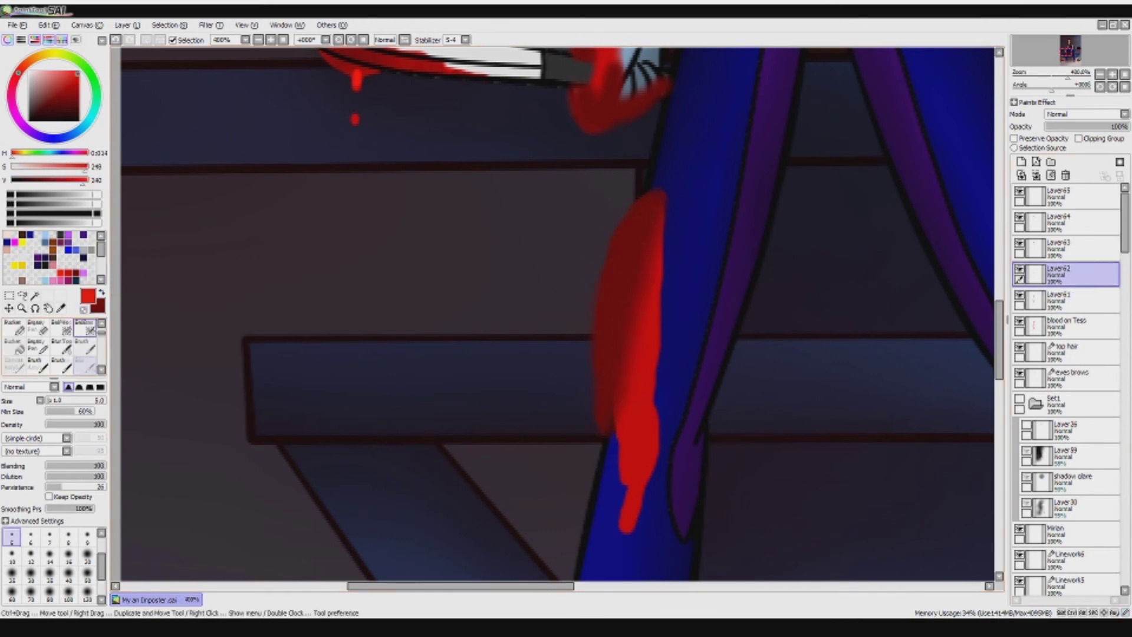
{"action": "left_click_drag", "start_coordinate": [639, 448], "coordinate": [639, 401]}
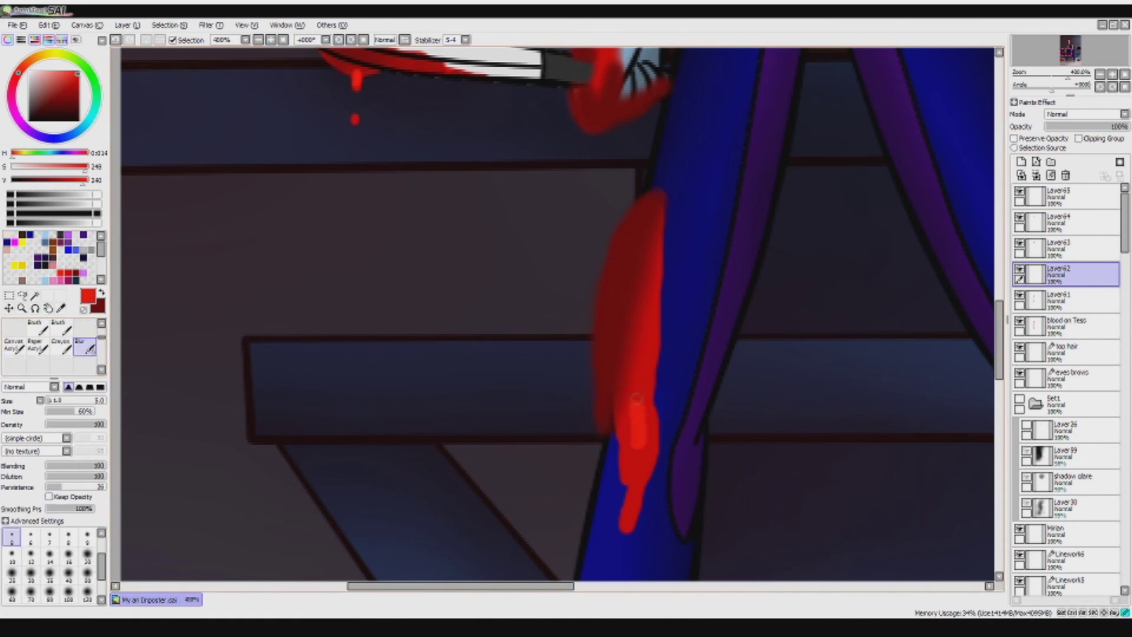
- Find the pants layers, use them as the selection source and select everything outside the pants with the Magic Wand
{"action": "key", "text": "minus"}
{"action": "key", "text": "minus"}
{"action": "key", "text": "minus"}
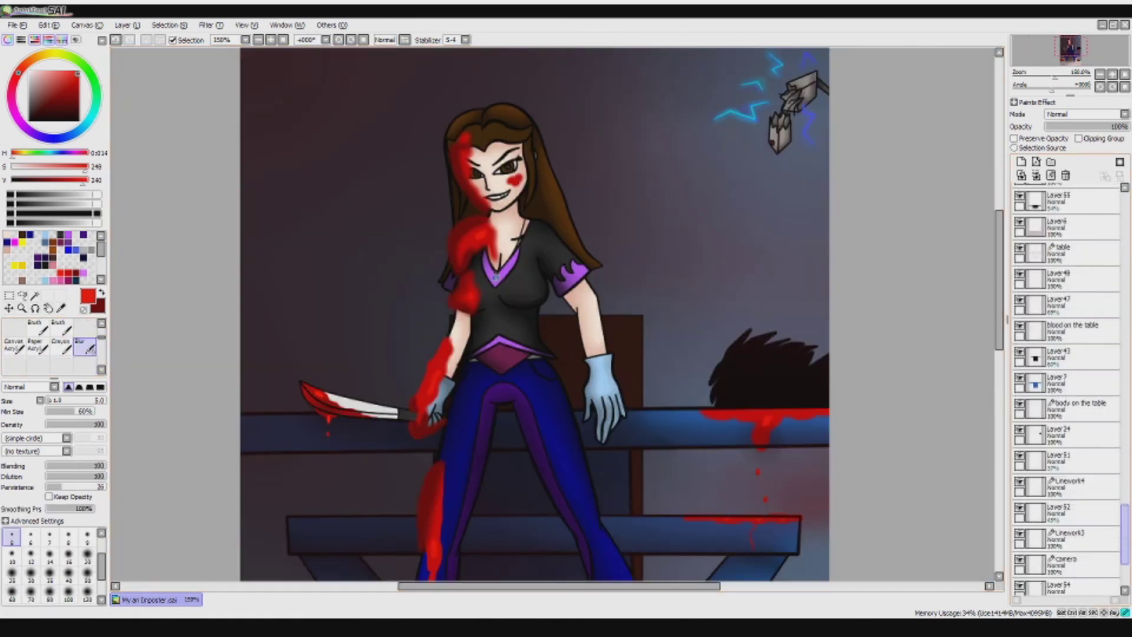
{"action": "key", "text": "alt+bracketleft"}
{"action": "key", "text": "alt+bracketleft"}
{"action": "key", "text": "alt+bracketleft"}
{"action": "key", "text": "alt+bracketleft"}
{"action": "key", "text": "alt+bracketleft"}
{"action": "key", "text": "alt+bracketleft"}
{"action": "key", "text": "alt+bracketleft"}
{"action": "key", "text": "alt+bracketleft"}
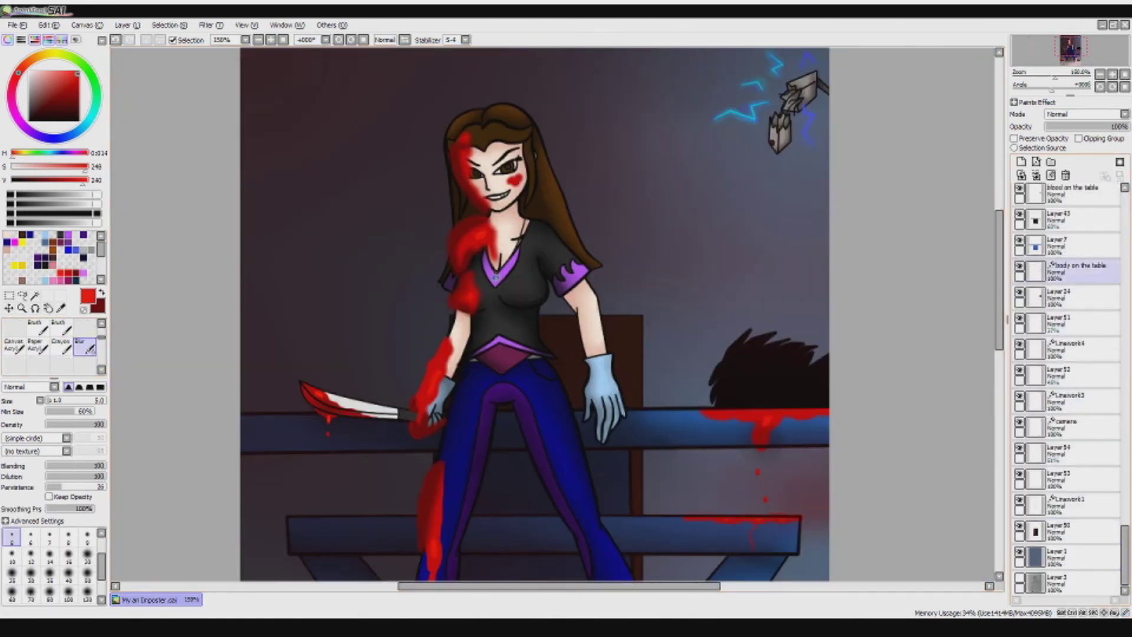
{"action": "key", "text": "alt+bracketleft"}
{"action": "key", "text": "alt+bracketleft"}
{"action": "key", "text": "alt+bracketleft"}
{"action": "key", "text": "alt+bracketleft"}
{"action": "key", "text": "alt+bracketleft"}
{"action": "key", "text": "alt+bracketleft"}
{"action": "key", "text": "alt+bracketleft"}
{"action": "key", "text": "alt+bracketleft"}
{"action": "key", "text": "alt+bracketleft"}
{"action": "key", "text": "alt+bracketleft"}
{"action": "key", "text": "alt+bracketleft"}
{"action": "key", "text": "alt+bracketleft"}
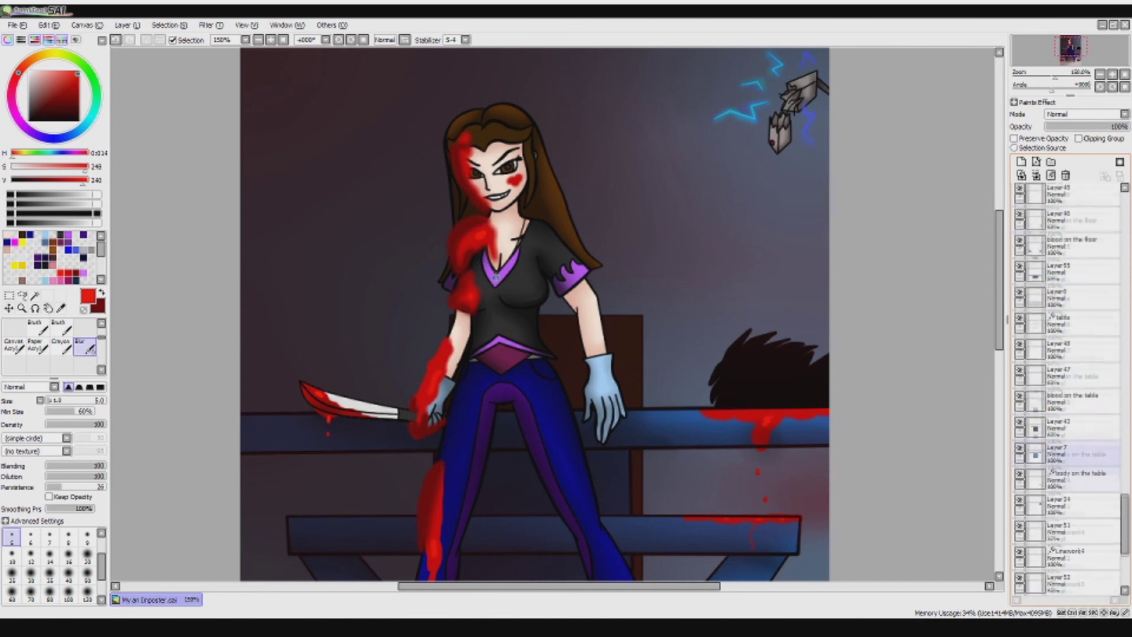
{"action": "key", "text": "alt+bracketright"}
{"action": "key", "text": "alt+bracketright"}
{"action": "key", "text": "alt+bracketright"}
{"action": "key", "text": "alt+bracketright"}
{"action": "key", "text": "alt+bracketright"}
{"action": "key", "text": "alt+bracketright"}
{"action": "key", "text": "alt+bracketright"}
{"action": "key", "text": "alt+bracketright"}
{"action": "key", "text": "alt+bracketright"}
{"action": "key", "text": "alt+bracketright"}
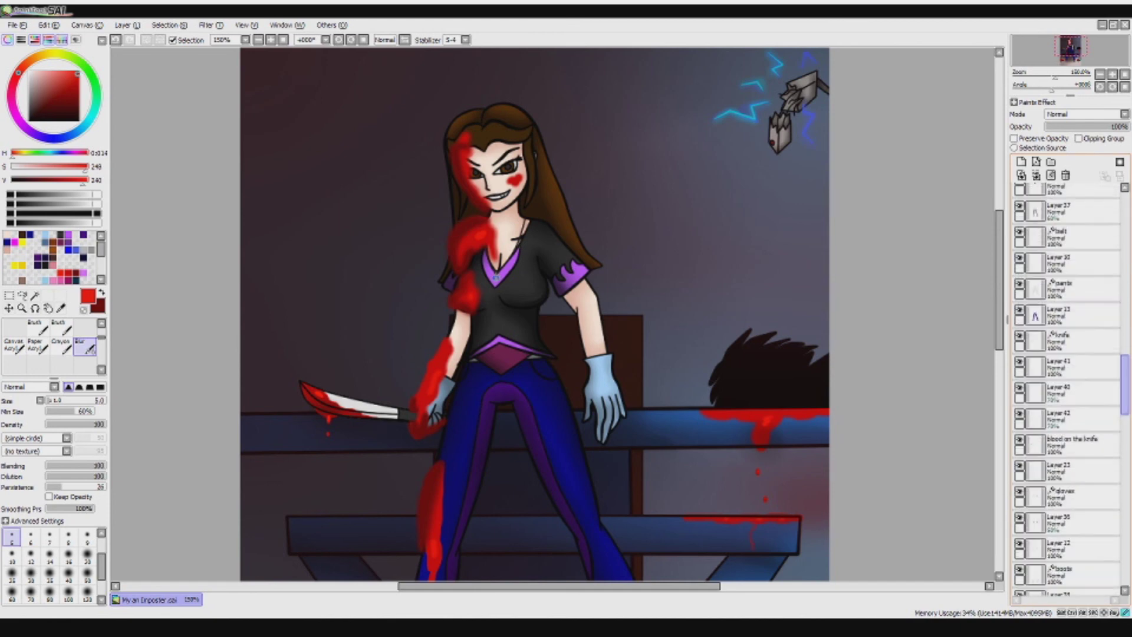
{"action": "key", "text": "w"}
{"action": "key", "text": "ctrl+a"}
- Erase the leg blood outside the pants on the blood on Tess layer and Layer61 with a size 40 Eraser, and clear the selection
{"action": "key", "text": "alt+bracketright"}
{"action": "key", "text": "alt+bracketright"}
{"action": "key", "text": "alt+bracketright"}
{"action": "key", "text": "alt+bracketright"}
{"action": "key", "text": "alt+bracketright"}
{"action": "key", "text": "alt+bracketright"}
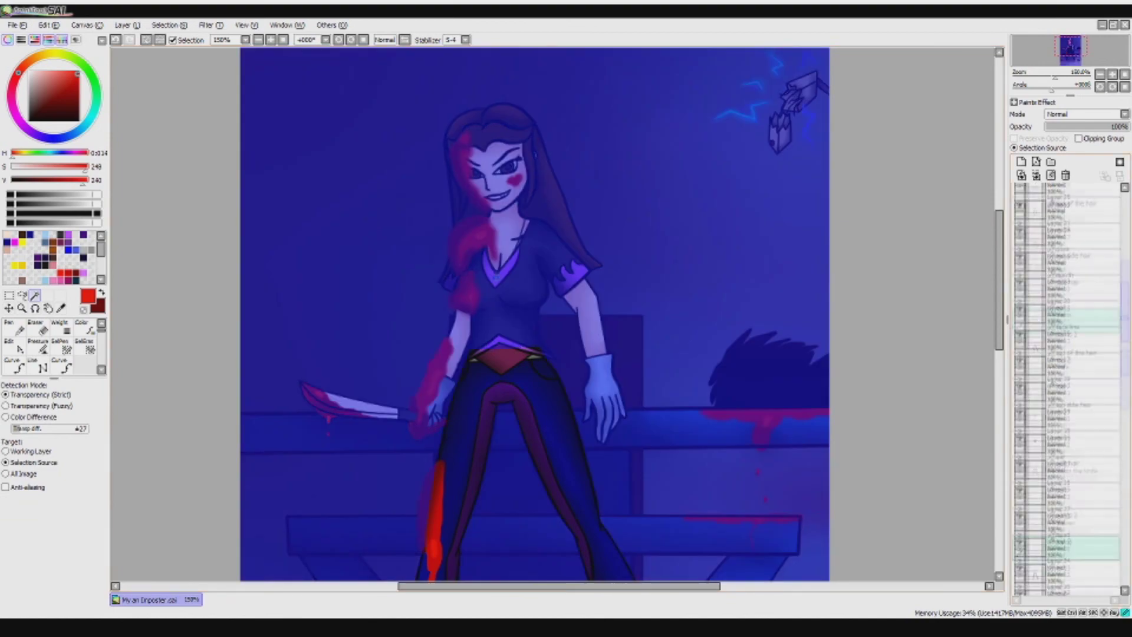
{"action": "scroll", "coordinate": [557, 315], "scroll_direction": "up", "scroll_amount": 4}
{"action": "key", "text": "e"}
{"action": "scroll", "coordinate": [495, 414], "scroll_direction": "down", "scroll_amount": 3}
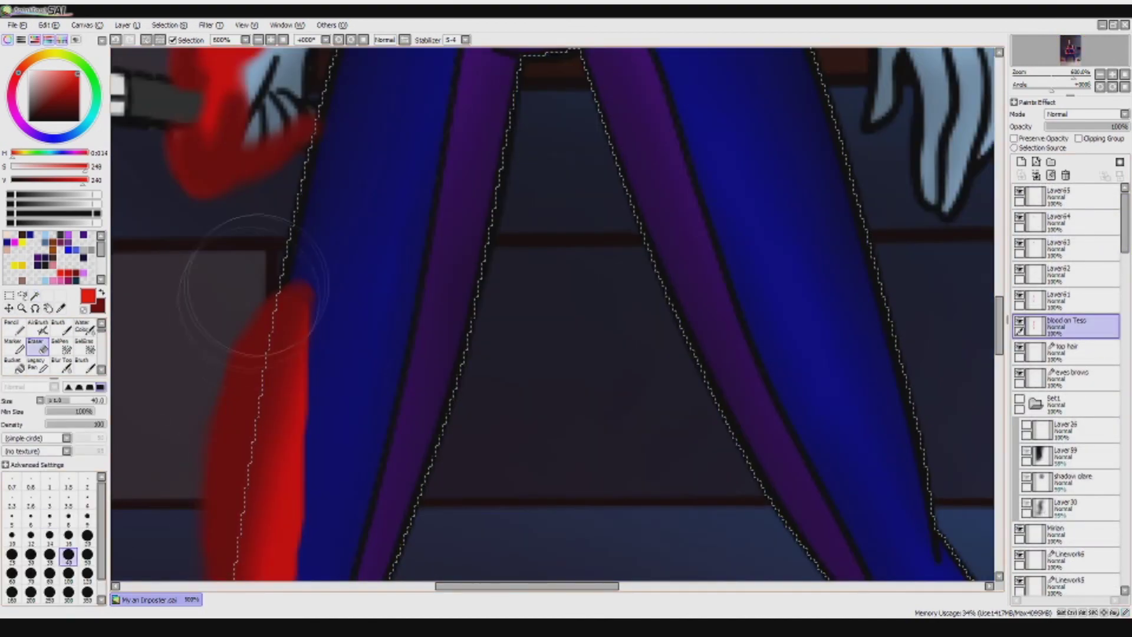
{"action": "key", "text": "alt+bracketright"}
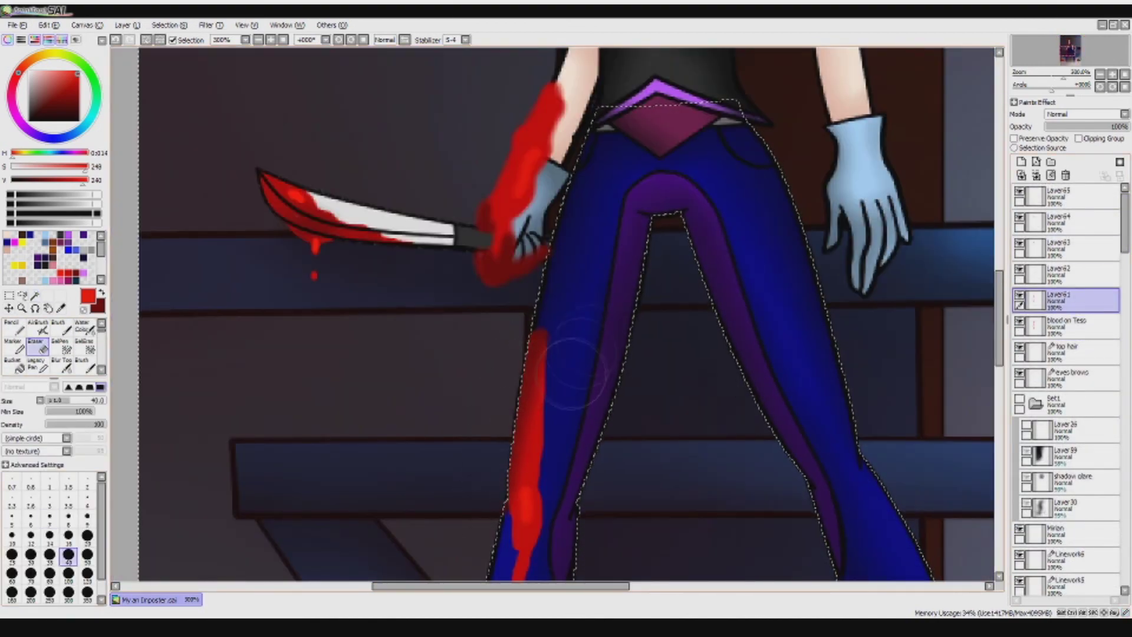
{"action": "key", "text": "ctrl+d"}
- Select the pants' outline and erase the leg blood covering it on the blood on Tess layer and Layer61
{"action": "scroll", "coordinate": [854, 334], "scroll_direction": "down", "scroll_amount": 2}
{"action": "scroll", "coordinate": [513, 485], "scroll_direction": "up", "scroll_amount": 3}
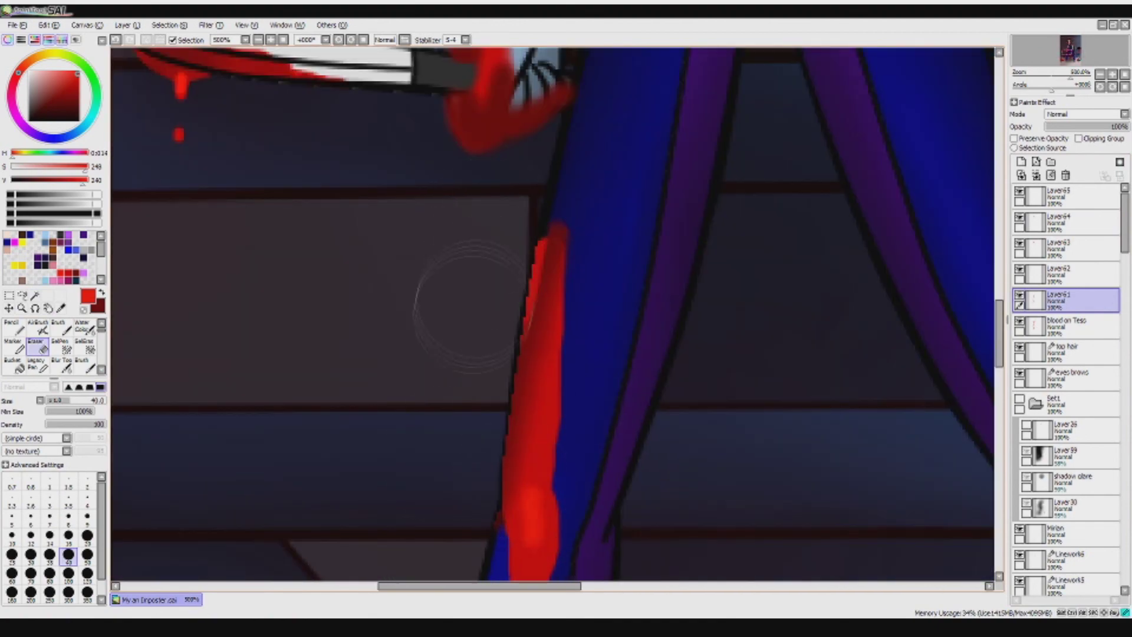
{"action": "key", "text": "alt+bracketleft"}
{"action": "key", "text": "alt+bracketright"}
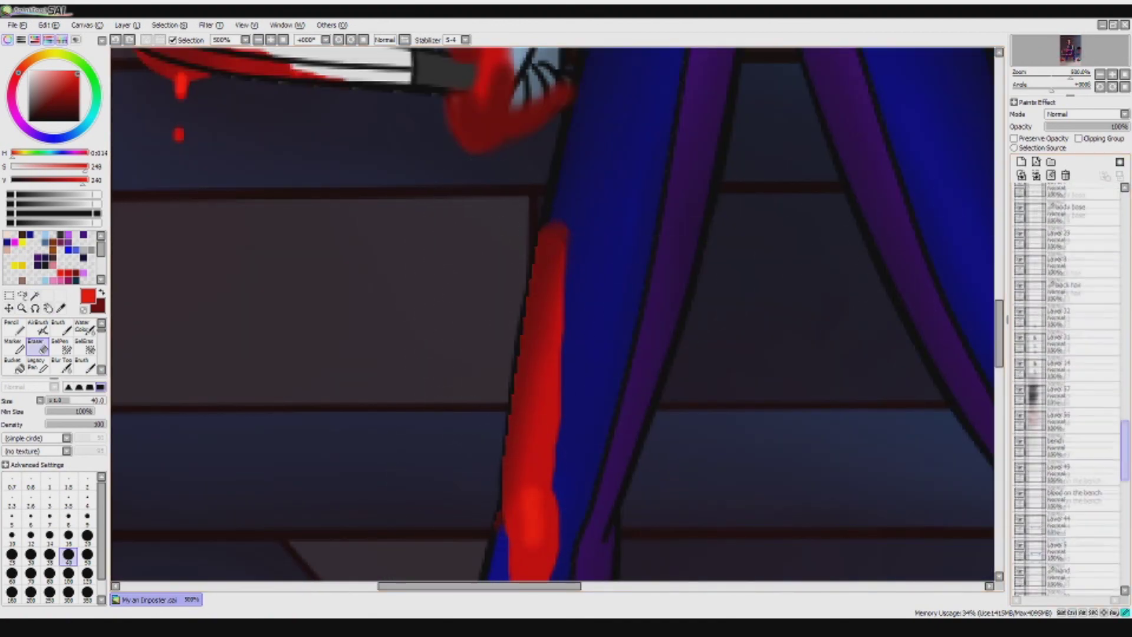
{"action": "key", "text": "w"}
{"action": "left_click", "coordinate": [448, 209]}
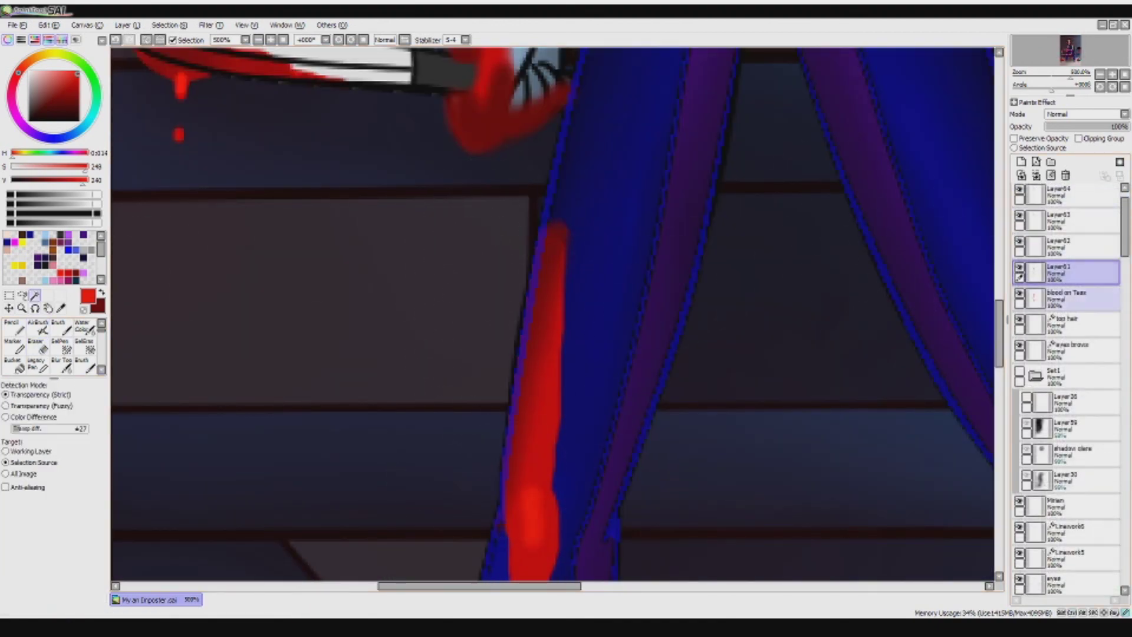
{"action": "key", "text": "alt+bracketleft"}
{"action": "key", "text": "e"}
{"action": "key", "text": "alt+bracketright"}
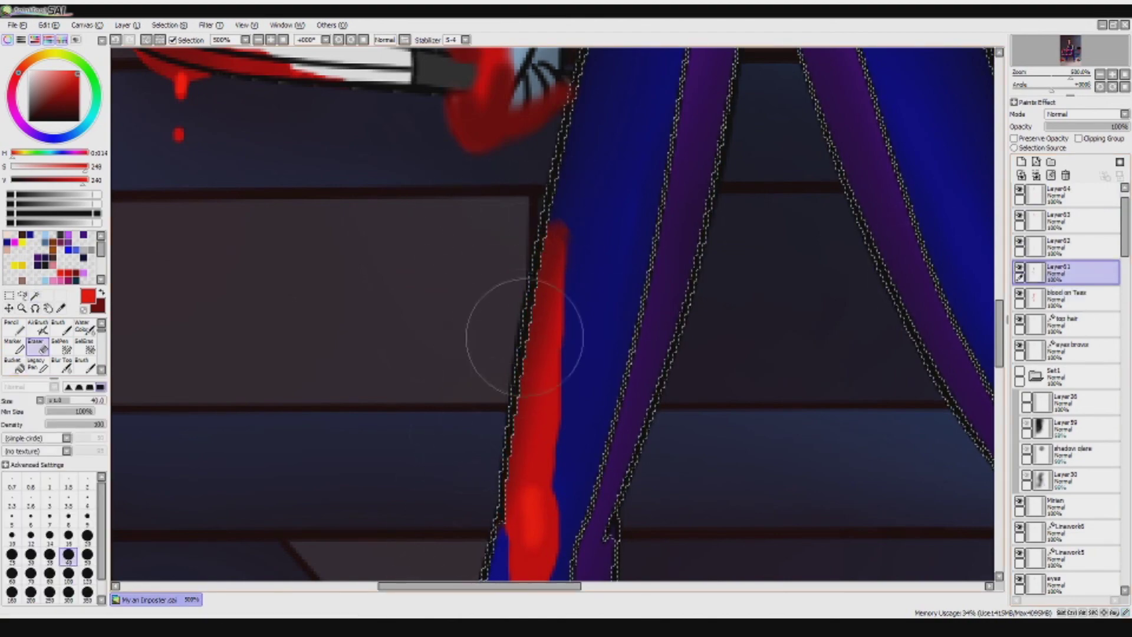
{"action": "key", "text": "Home"}
{"action": "key", "text": "ctrl+d"}
- Find the shirt's line layer, make it the selection source and select the area around the shirt with the Magic Wand
{"action": "key", "text": "alt+bracketright"}
{"action": "key", "text": "alt+bracketright"}
{"action": "key", "text": "alt+bracketright"}
{"action": "key", "text": "alt+bracketright"}
{"action": "key", "text": "alt+bracketright"}
{"action": "key", "text": "alt+bracketright"}
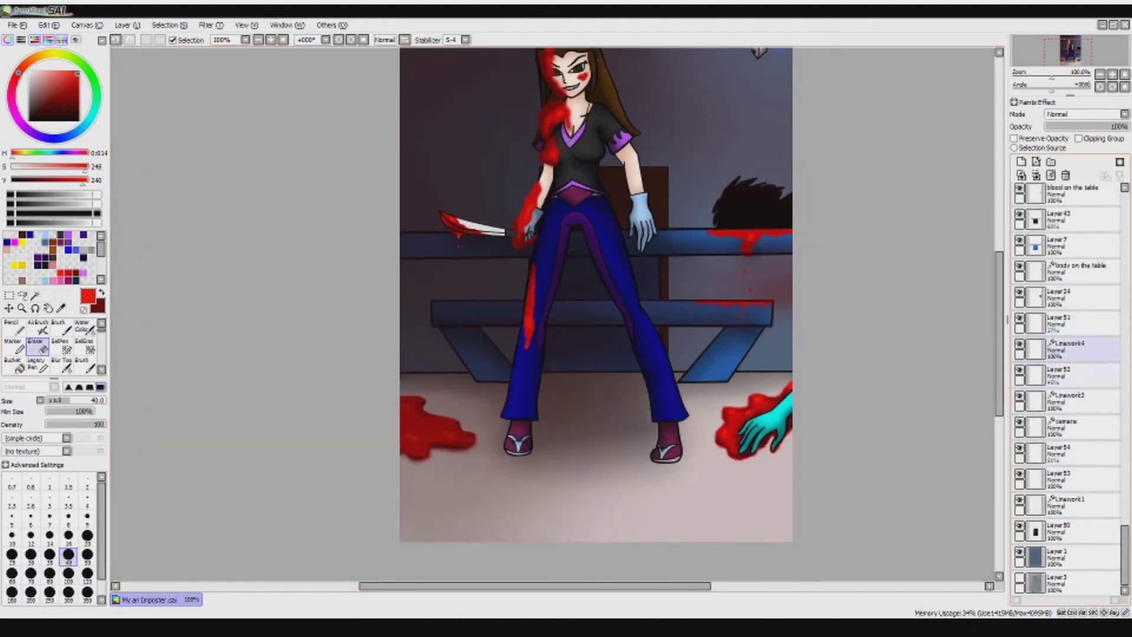
{"action": "key", "text": "alt+bracketright"}
{"action": "key", "text": "alt+bracketright"}
{"action": "key", "text": "alt+bracketright"}
{"action": "key", "text": "alt+bracketright"}
{"action": "key", "text": "alt+bracketright"}
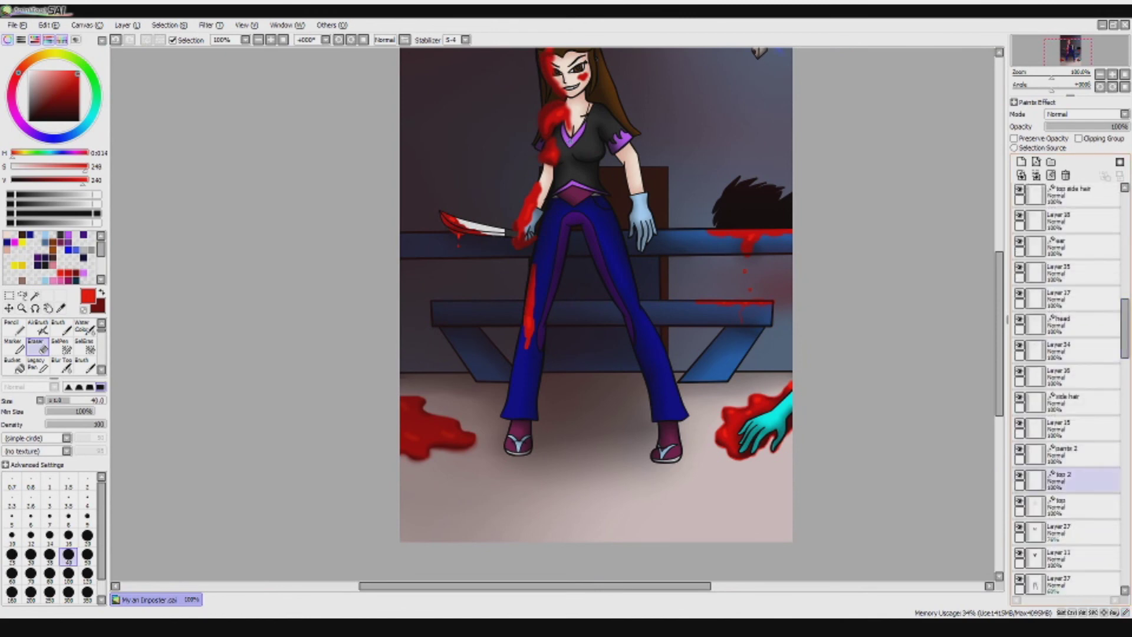
{"action": "scroll", "coordinate": [566, 93], "scroll_direction": "up", "scroll_amount": 4}
{"action": "key", "text": "w"}
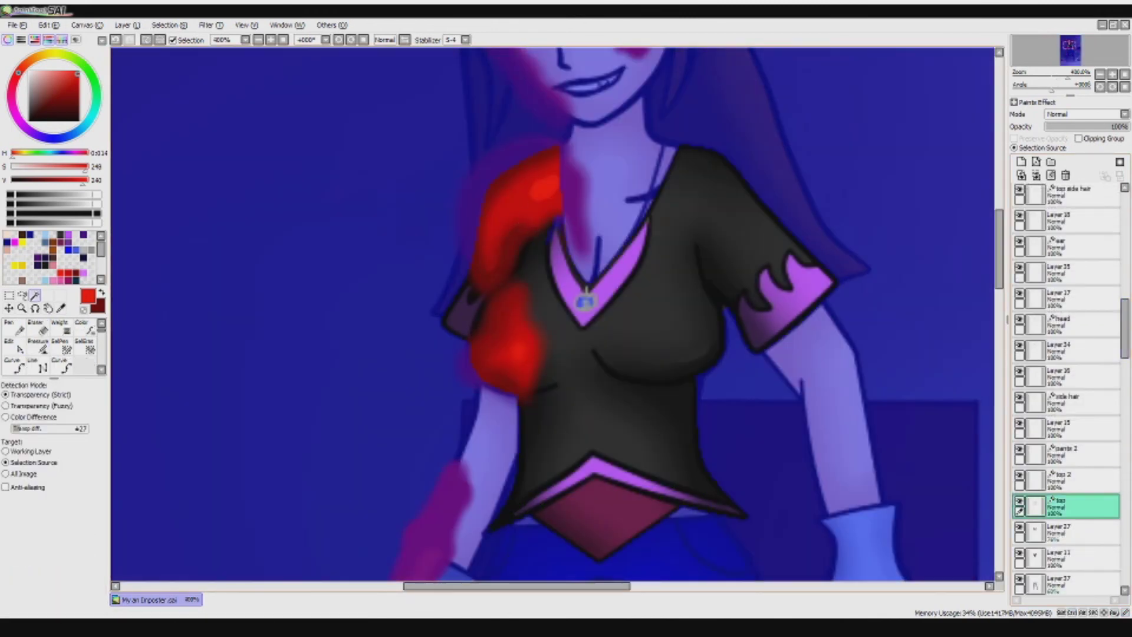
- Add the shirt's outlines to the selection and make the blood on Tess layer active
{"action": "scroll", "coordinate": [541, 197], "scroll_direction": "up", "scroll_amount": 1}
{"action": "key", "text": "alt+bracketright"}
{"action": "key", "text": "alt+bracketright"}
{"action": "key", "text": "alt+bracketright"}
{"action": "key", "text": "alt+bracketright"}
{"action": "key", "text": "alt+bracketright"}
{"action": "key", "text": "alt+bracketright"}
{"action": "key", "text": "alt+bracketright"}
{"action": "key", "text": "alt+bracketright"}
{"action": "key", "text": "alt+bracketright"}
{"action": "key", "text": "alt+bracketright"}
{"action": "key", "text": "alt+bracketright"}
{"action": "key", "text": "alt+bracketright"}
{"action": "key", "text": "alt+bracketright"}
{"action": "key", "text": "alt+bracketright"}
{"action": "key", "text": "alt+bracketright"}
{"action": "key", "text": "alt+bracketright"}
{"action": "key", "text": "alt+bracketright"}
{"action": "key", "text": "alt+bracketright"}
{"action": "key", "text": "alt+bracketright"}
{"action": "key", "text": "alt+bracketright"}
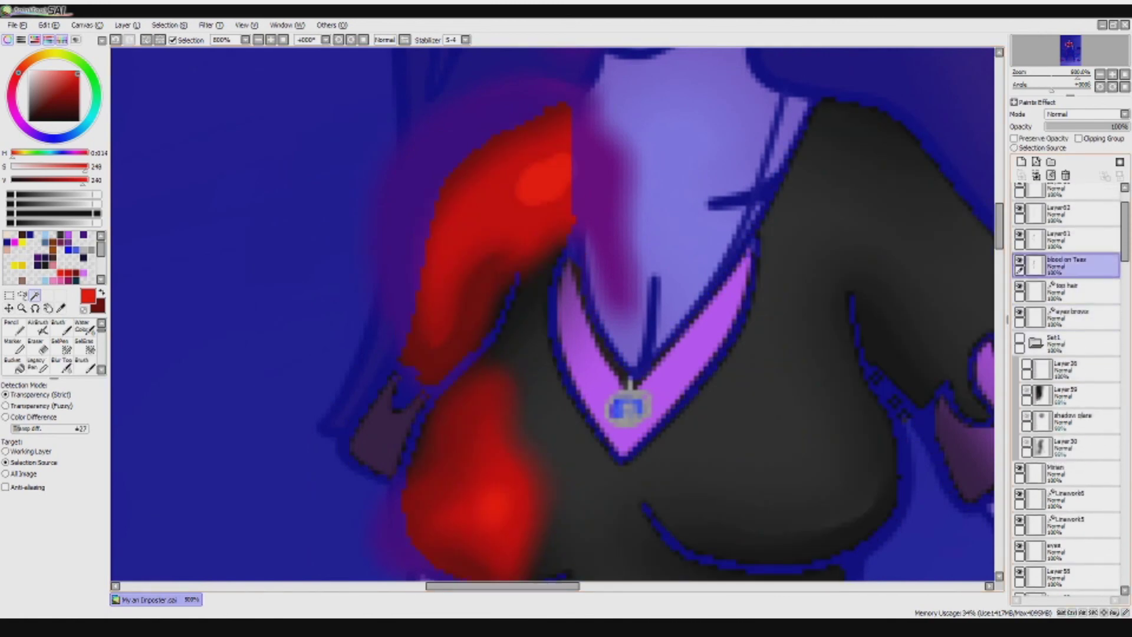
- Erase the shoulder and sleeve blood spilling outside the shirt on the blood on Tess layer and Layer61, and clear the selection
{"action": "key", "text": "e"}
{"action": "left_click_drag", "start_coordinate": [608, 95], "coordinate": [631, 295]}
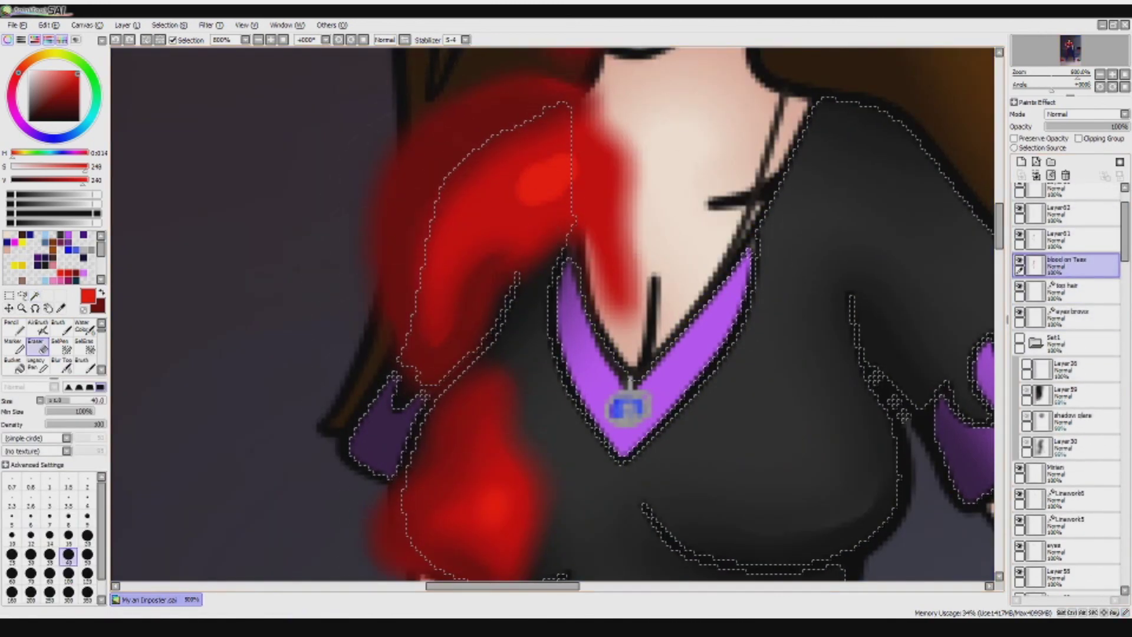
{"action": "key", "text": "alt+bracketright"}
{"action": "mouse_move", "coordinate": [560, 103]}
{"action": "left_mouse_down"}
{"action": "mouse_move", "coordinate": [430, 230]}
{"action": "mouse_move", "coordinate": [407, 378]}
{"action": "mouse_move", "coordinate": [413, 560]}
{"action": "left_mouse_up"}
{"action": "key", "text": "alt+bracketleft"}
{"action": "key", "text": "ctrl+minus"}
{"action": "key", "text": "ctrl+d"}
- Soften the trimmed blood edge along the shoulder with the Blur tool on the blood on Tess layer
{"action": "scroll", "coordinate": [53, 348], "scroll_direction": "down", "scroll_amount": 1}
{"action": "scroll", "coordinate": [53, 348], "scroll_direction": "down", "scroll_amount": 1}
{"action": "left_click", "coordinate": [84, 364]}
{"action": "key", "text": "ctrl+plus"}
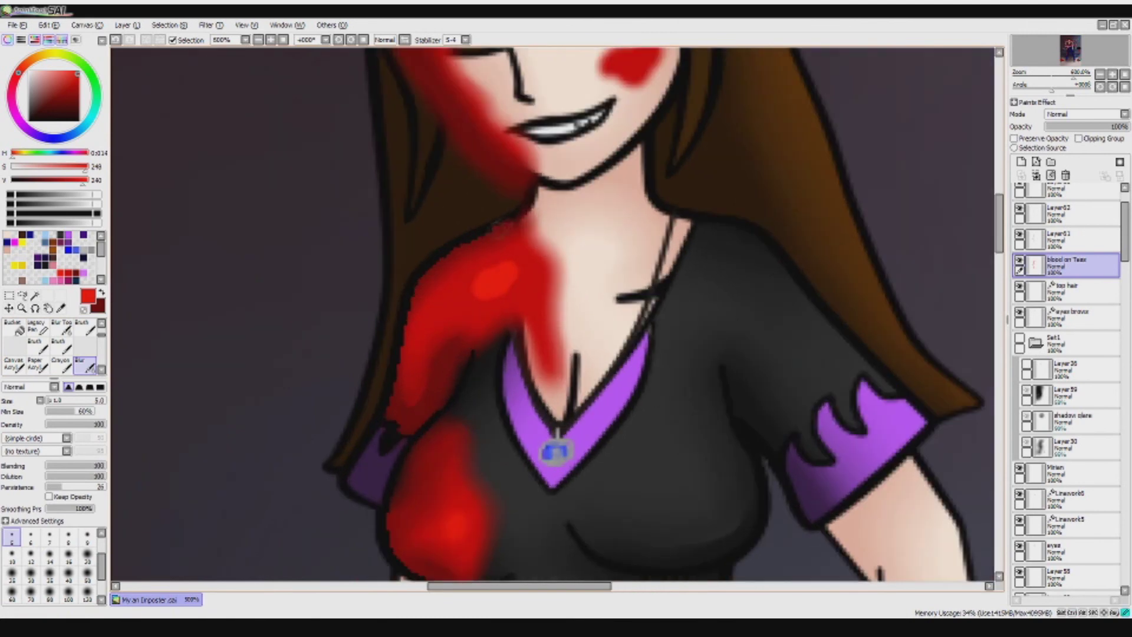
{"action": "key", "text": "alt+bracketright"}
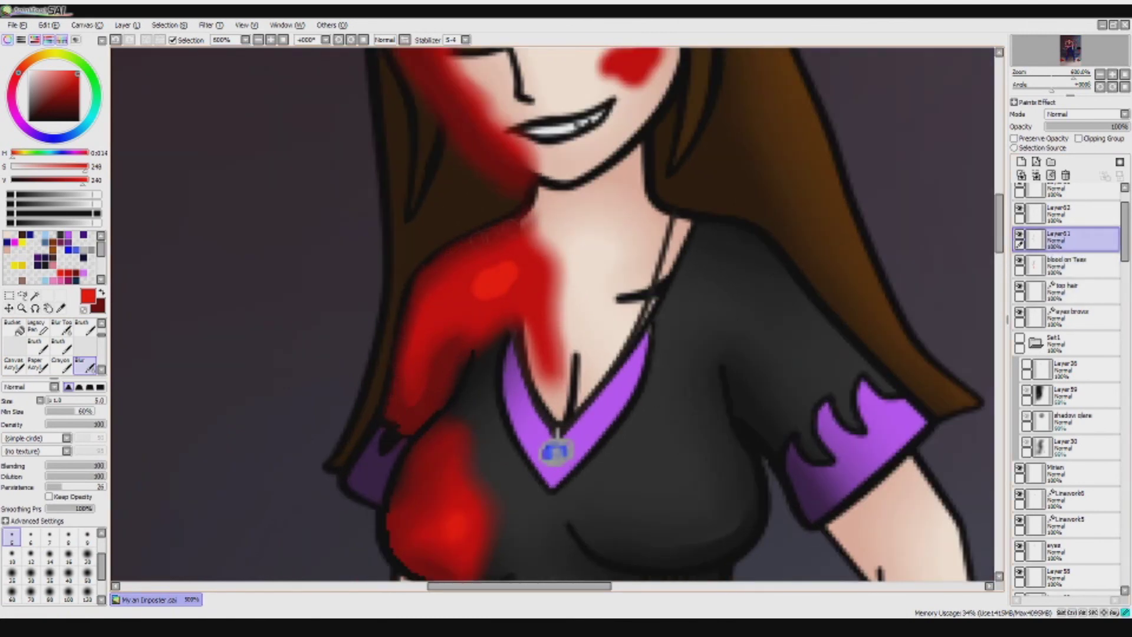
{"action": "key", "text": "alt+bracketleft"}
{"action": "key", "text": "w"}
{"action": "left_click", "coordinate": [434, 428]}
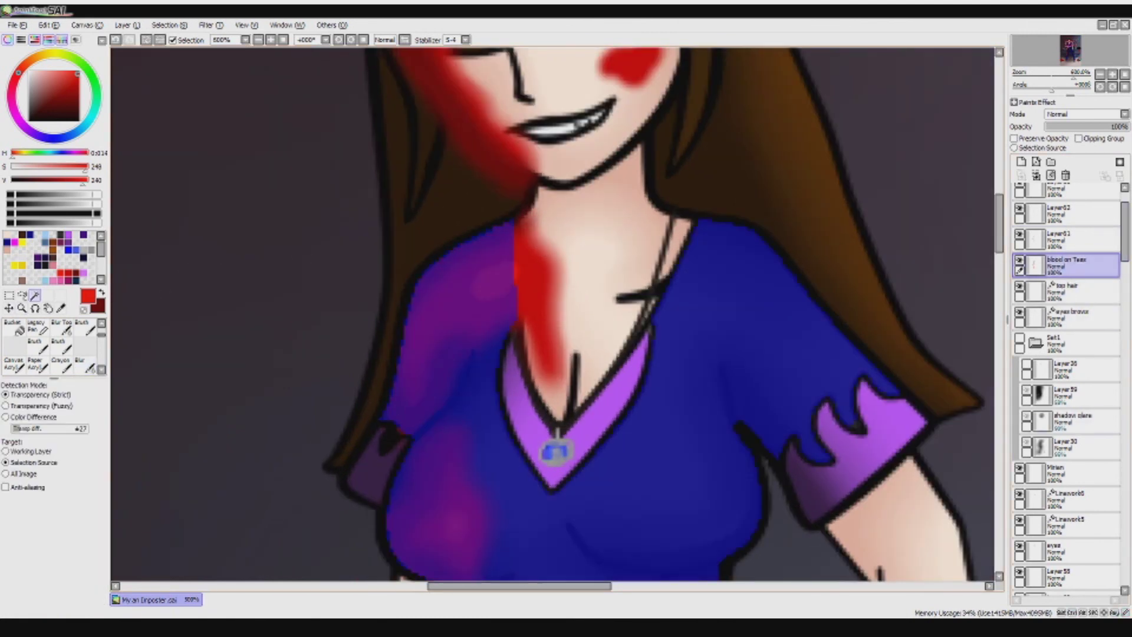
{"action": "key", "text": "ctrl+a"}
{"action": "key", "text": "ctrl+z"}
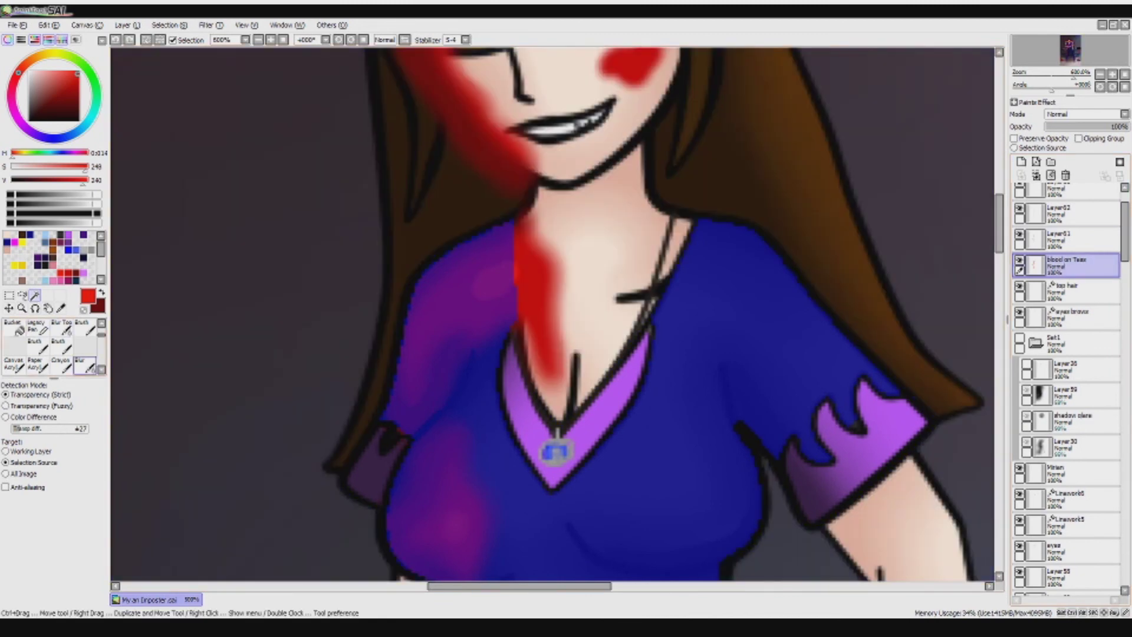
- Blur the trimmed sleeve and shoulder blood edges on the blood on Tess layer and Layer61
{"action": "left_click", "coordinate": [84, 364]}
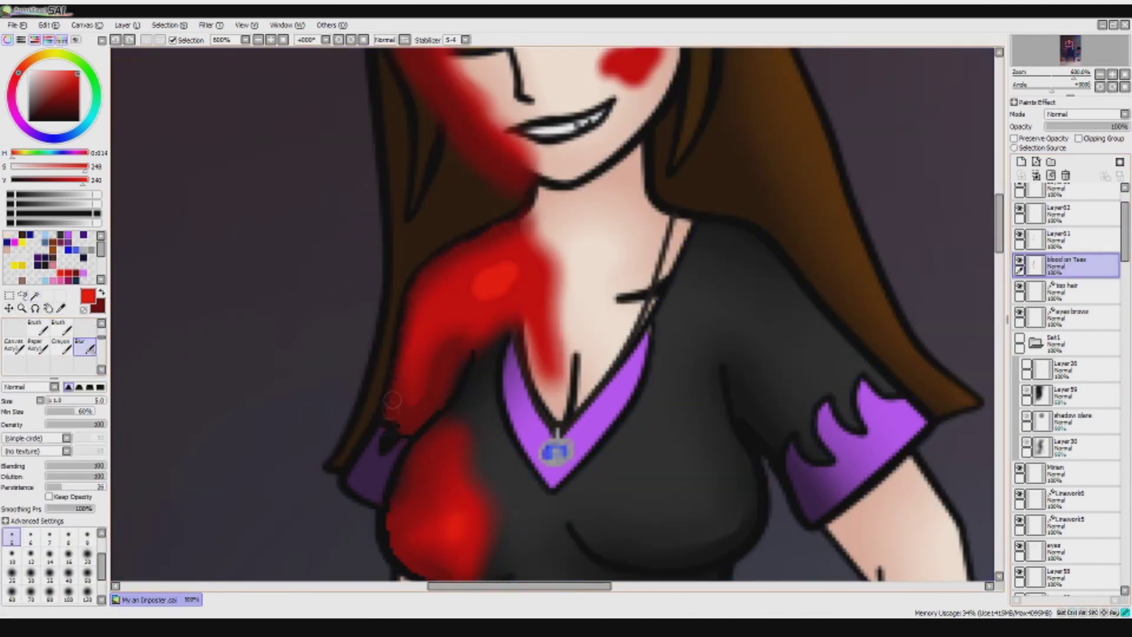
{"action": "key", "text": "alt+bracketright"}
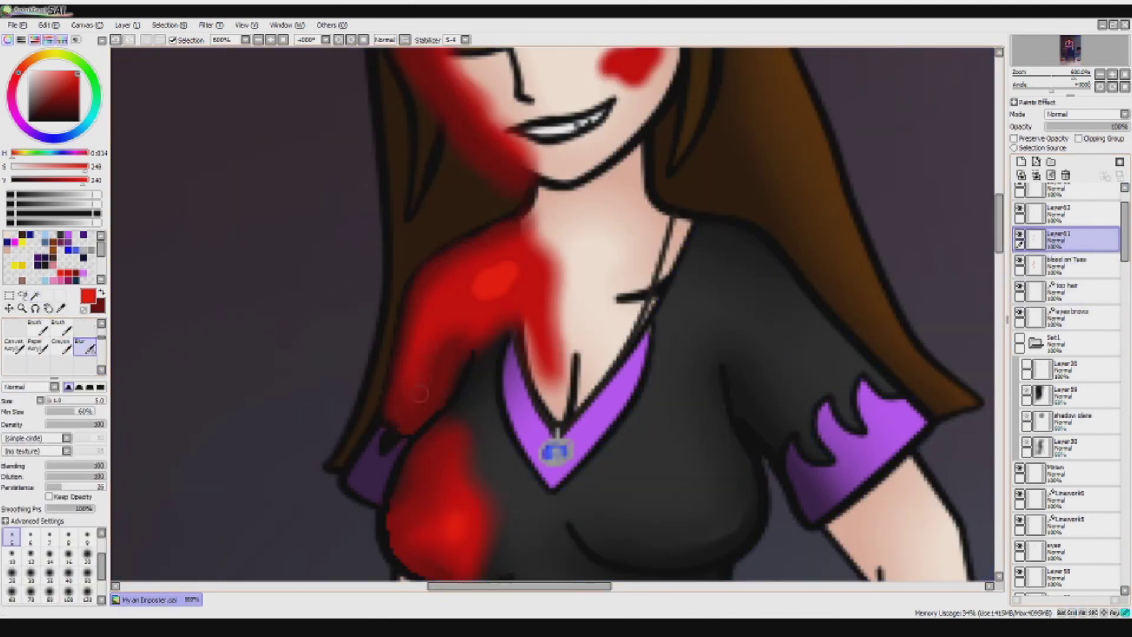
{"action": "scroll", "coordinate": [511, 235], "scroll_direction": "up", "scroll_amount": 3}
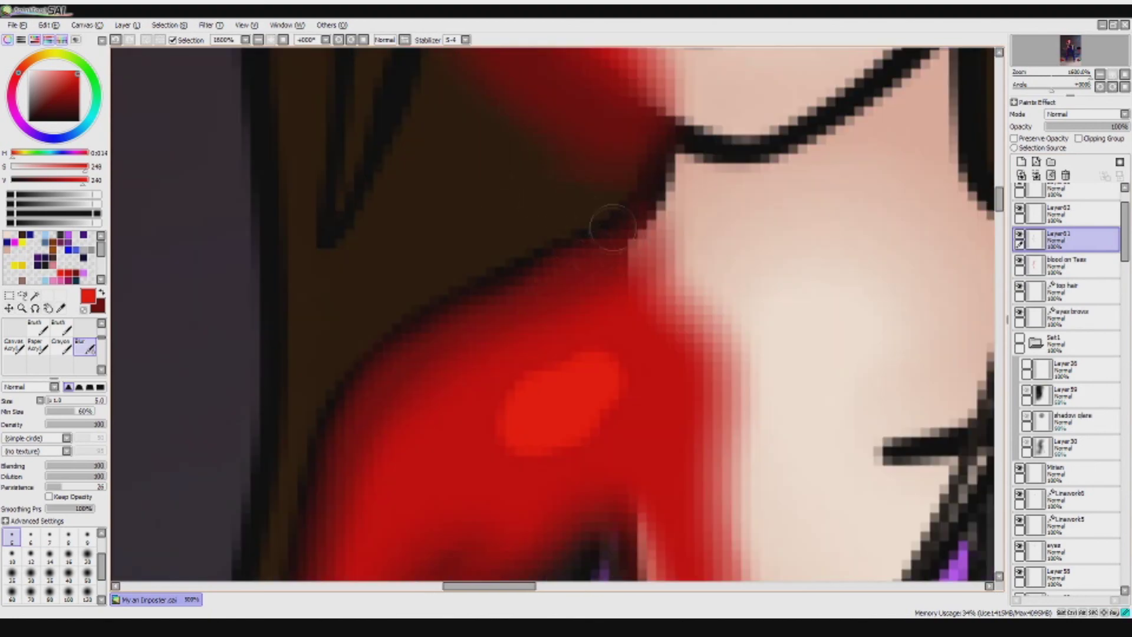
{"action": "scroll", "coordinate": [510, 235], "scroll_direction": "down", "scroll_amount": 3}
{"action": "scroll", "coordinate": [510, 235], "scroll_direction": "up", "scroll_amount": 3}
{"action": "key", "text": "w"}
{"action": "scroll", "coordinate": [528, 210], "scroll_direction": "up", "scroll_amount": 2}
{"action": "scroll", "coordinate": [527, 209], "scroll_direction": "down", "scroll_amount": 2}
{"action": "key", "text": "b"}
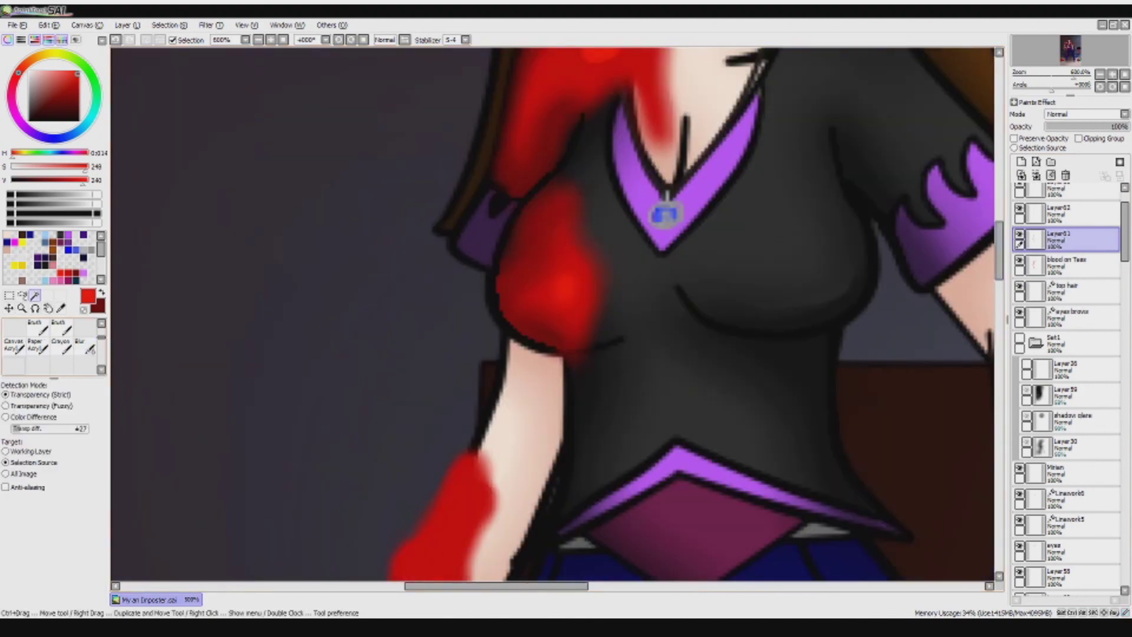
- Blur the trimmed edges of the chest and leg blood on the blood on Tess layer and Layer61
{"action": "key", "text": "alt+bracketleft"}
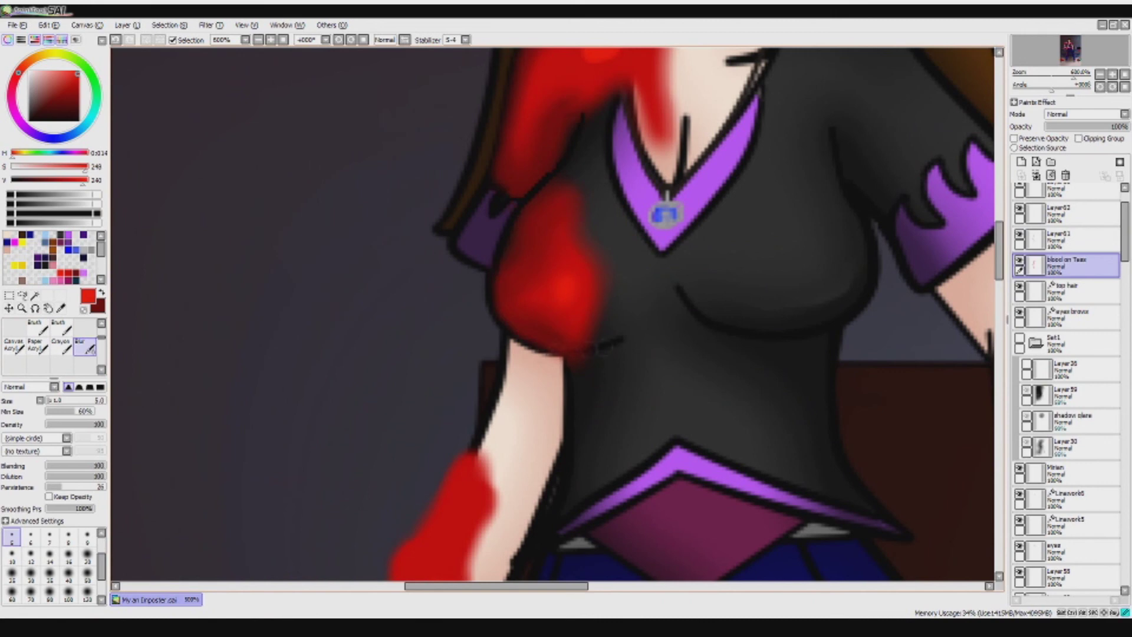
{"action": "scroll", "coordinate": [542, 224], "scroll_direction": "down", "scroll_amount": 2}
{"action": "scroll", "coordinate": [542, 224], "scroll_direction": "up", "scroll_amount": 2}
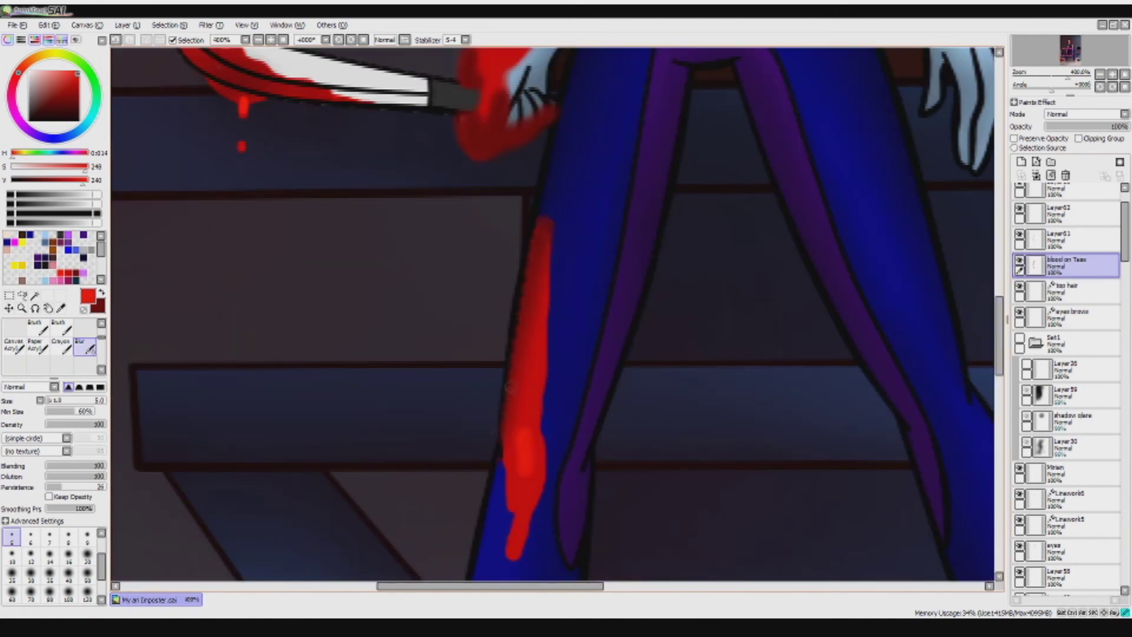
{"action": "key", "text": "alt+bracketright"}
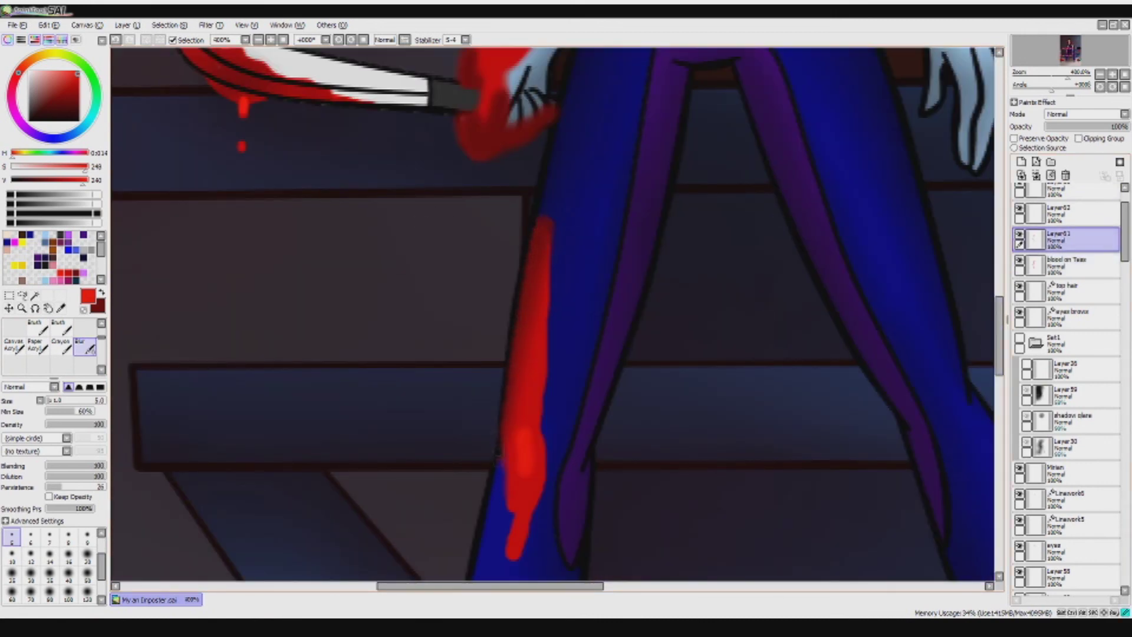
{"action": "scroll", "coordinate": [545, 254], "scroll_direction": "down", "scroll_amount": 2}
{"action": "scroll", "coordinate": [545, 254], "scroll_direction": "up", "scroll_amount": 2}
- Find the body base line layer and make it the selection source
{"action": "scroll", "coordinate": [1068, 389], "scroll_direction": "down", "scroll_amount": 5}
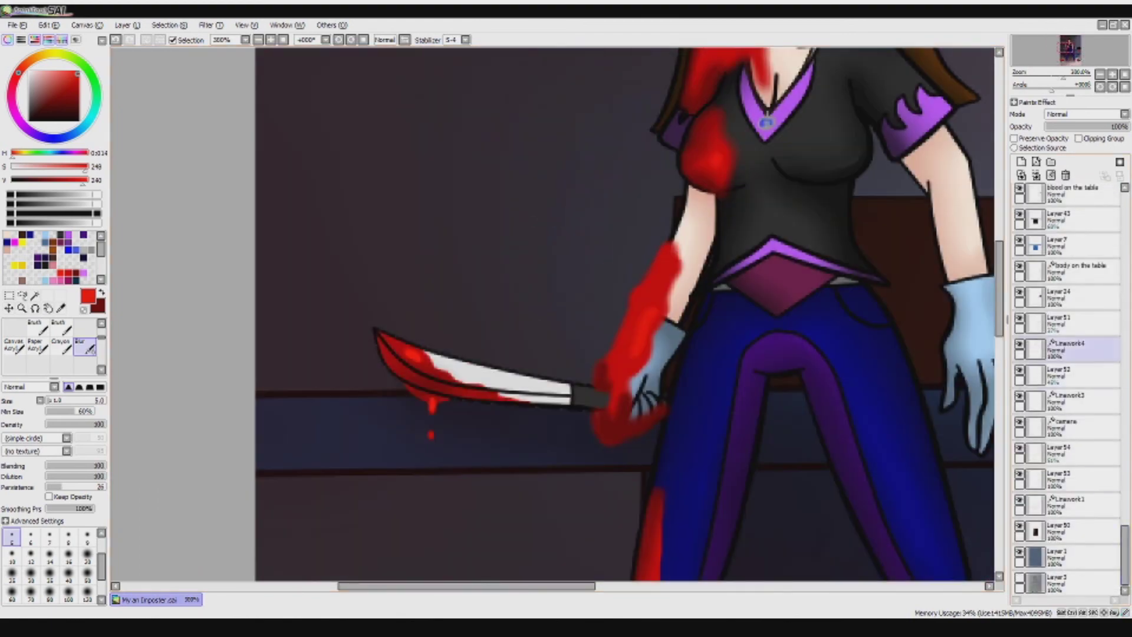
{"action": "scroll", "coordinate": [1068, 389], "scroll_direction": "up", "scroll_amount": 5}
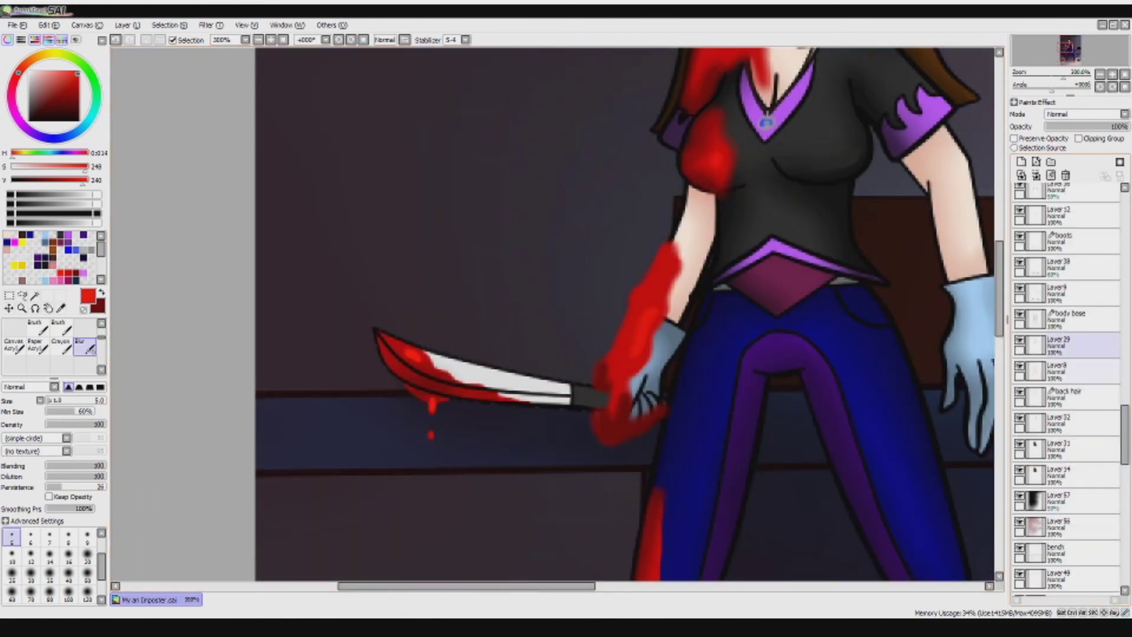
{"action": "left_click", "coordinate": [1067, 318]}
{"action": "scroll", "coordinate": [1068, 389], "scroll_direction": "up", "scroll_amount": 1}
{"action": "left_click", "coordinate": [1014, 147]}
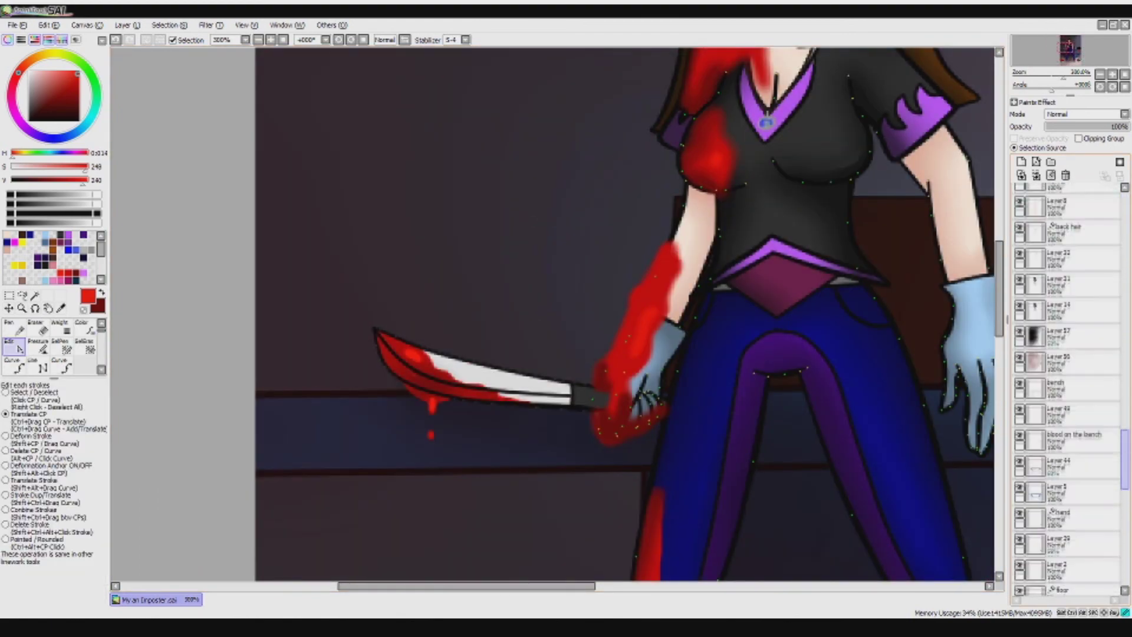
- Find the gloves line layer and make it the selection source
{"action": "scroll", "coordinate": [1068, 389], "scroll_direction": "up", "scroll_amount": 4}
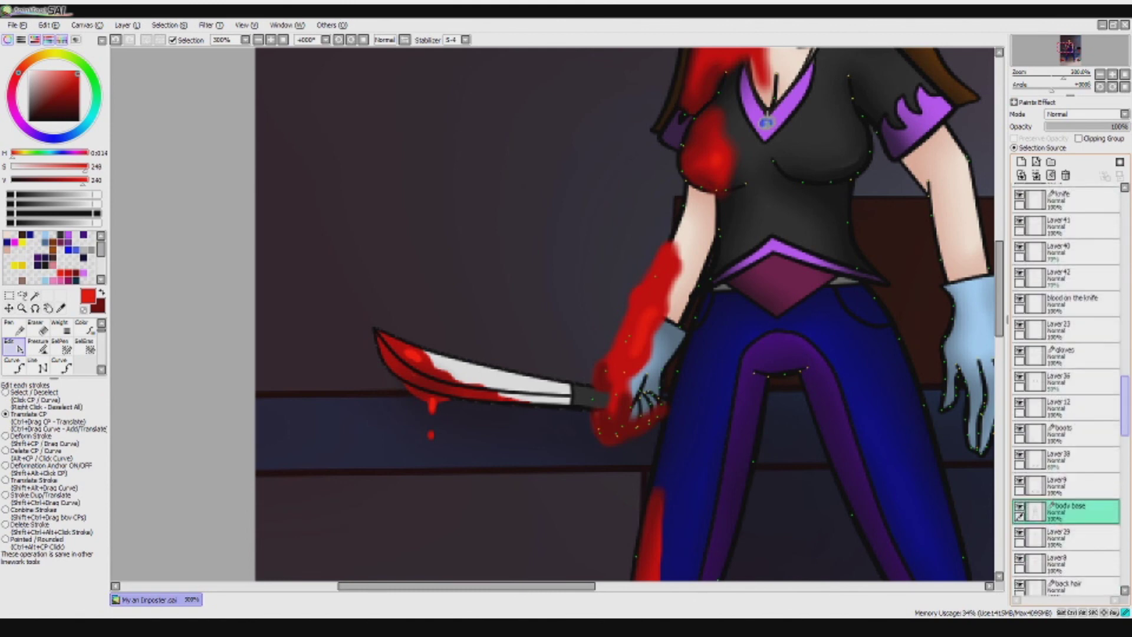
{"action": "scroll", "coordinate": [1068, 389], "scroll_direction": "down", "scroll_amount": 4}
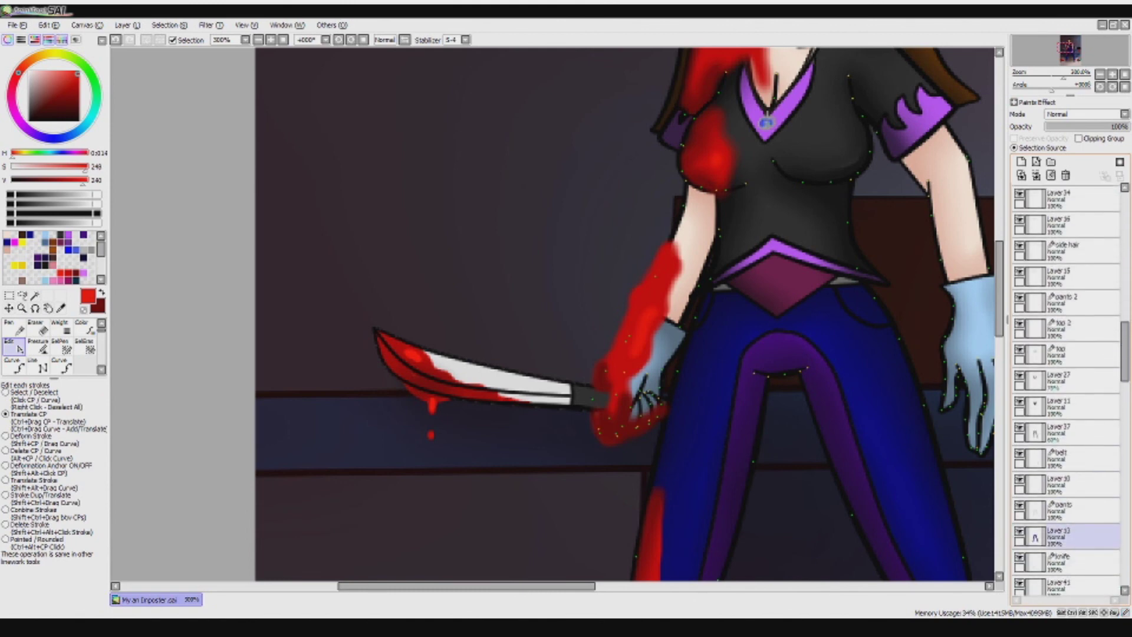
{"action": "scroll", "coordinate": [1068, 389], "scroll_direction": "down", "scroll_amount": 5}
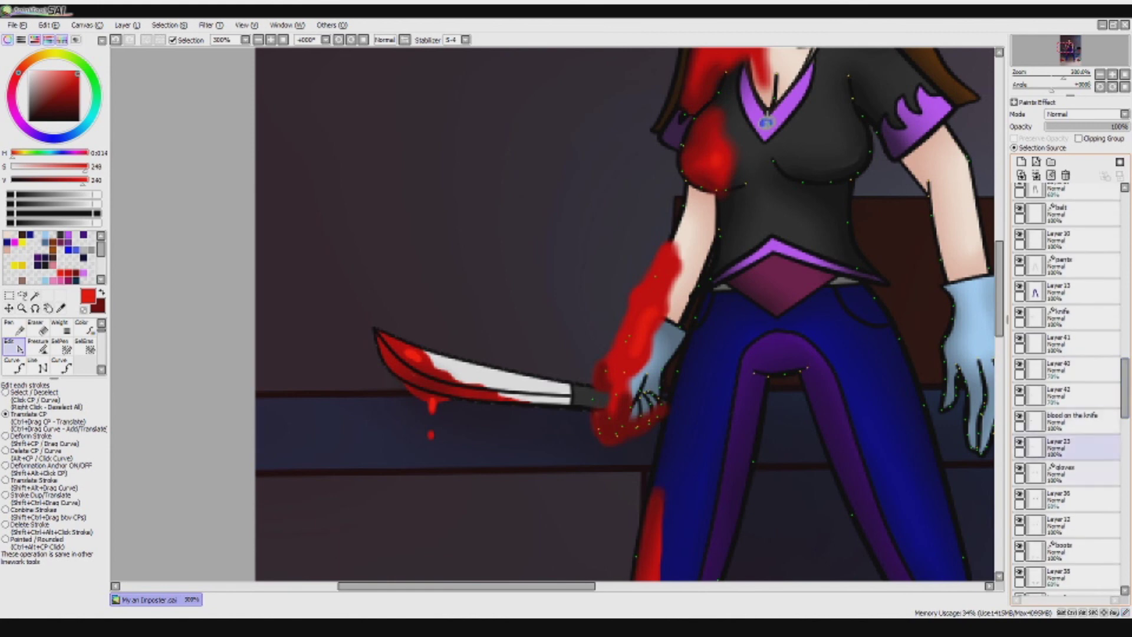
{"action": "left_click", "coordinate": [1067, 473]}
{"action": "left_click", "coordinate": [1014, 148]}
- Select the knife hand's glove with the Magic Wand and invert the selection to cover its surroundings and outlines
{"action": "scroll", "coordinate": [1068, 390], "scroll_direction": "up", "scroll_amount": 10}
{"action": "left_click", "coordinate": [35, 294]}
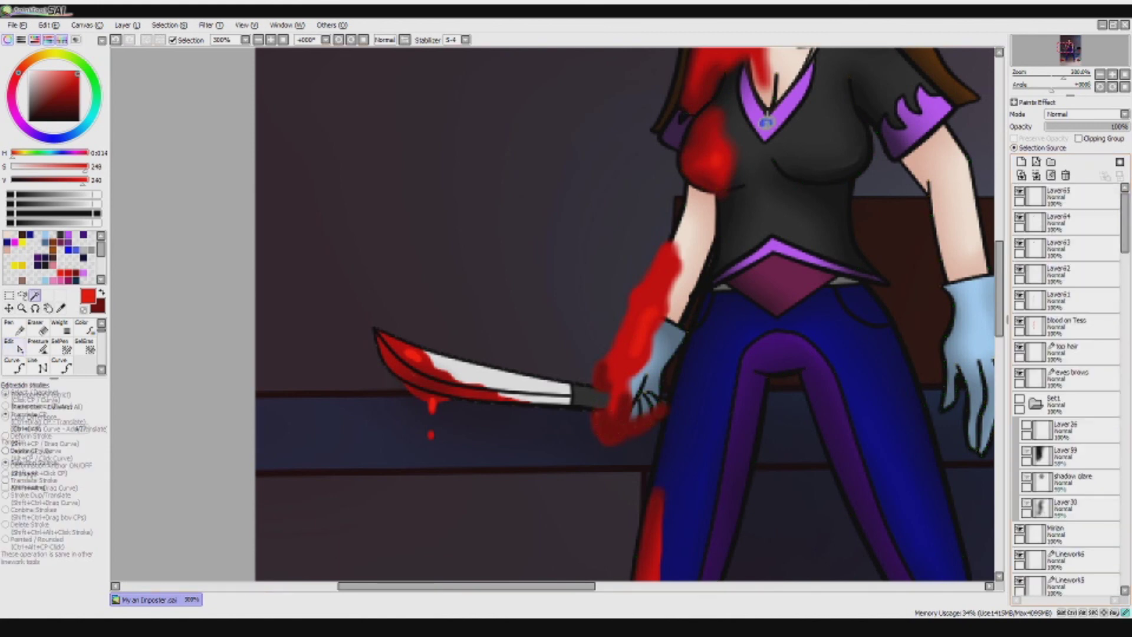
{"action": "left_click", "coordinate": [642, 354]}
{"action": "left_click", "coordinate": [159, 40]}
{"action": "scroll", "coordinate": [793, 457], "scroll_direction": "up", "scroll_amount": 2}
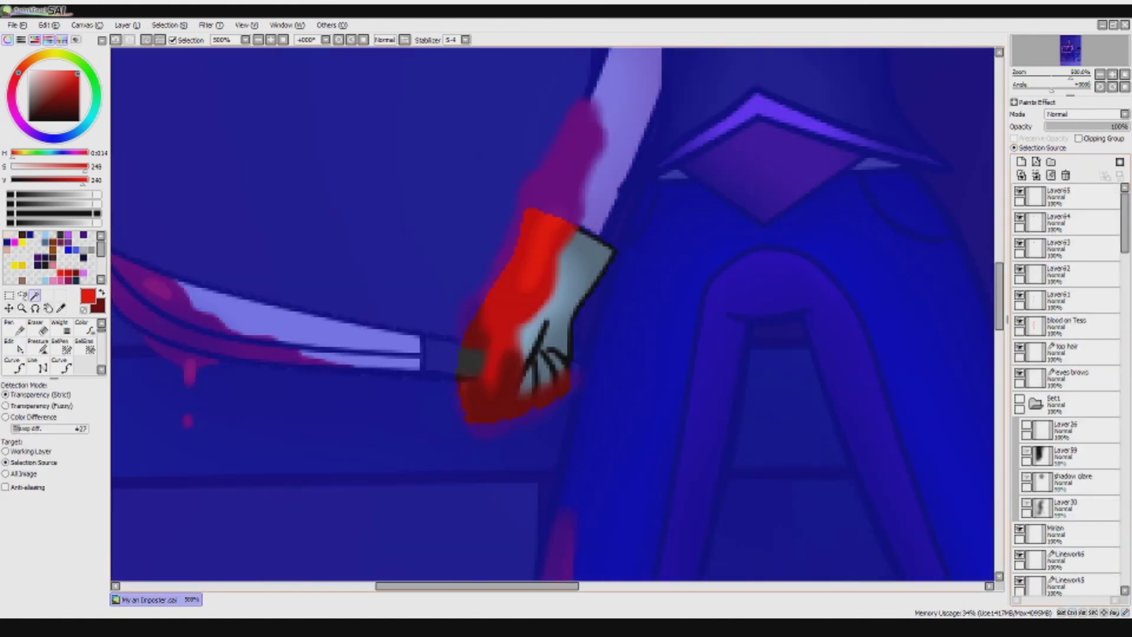
{"action": "scroll", "coordinate": [1068, 271], "scroll_direction": "down", "scroll_amount": 5}
{"action": "scroll", "coordinate": [1068, 389], "scroll_direction": "down", "scroll_amount": 3}
{"action": "scroll", "coordinate": [1067, 389], "scroll_direction": "up", "scroll_amount": 10}
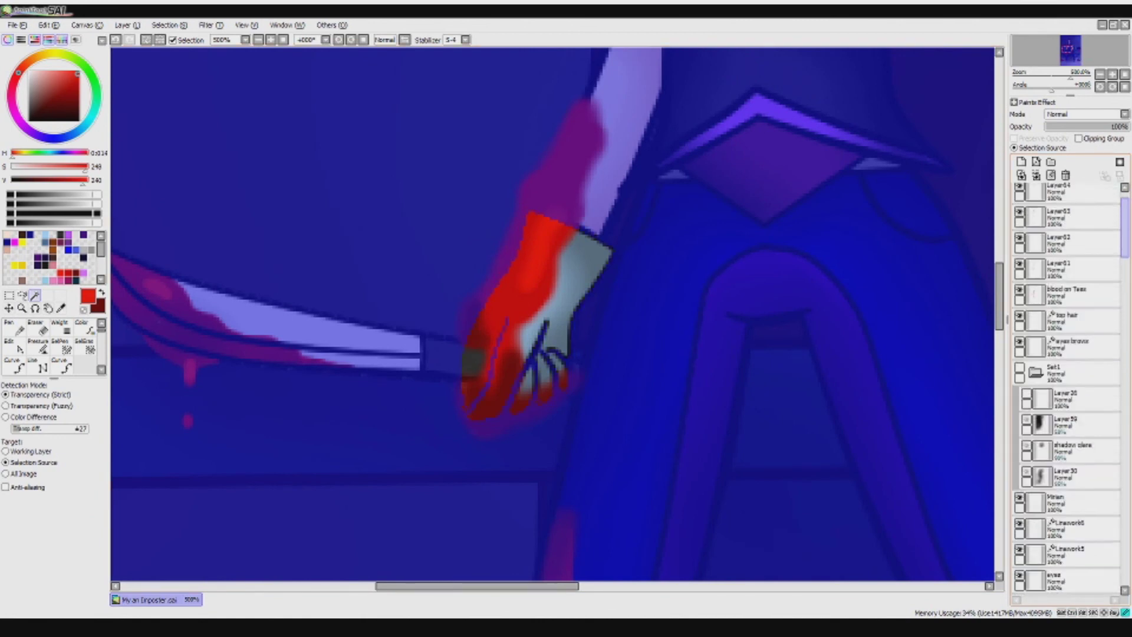
{"action": "scroll", "coordinate": [1067, 389], "scroll_direction": "up", "scroll_amount": 1}
- Erase the blood spilling outside the forearm and gloved hand on the blood on Tess layer and Layer61
{"action": "left_click", "coordinate": [1068, 325]}
{"action": "left_click", "coordinate": [35, 327]}
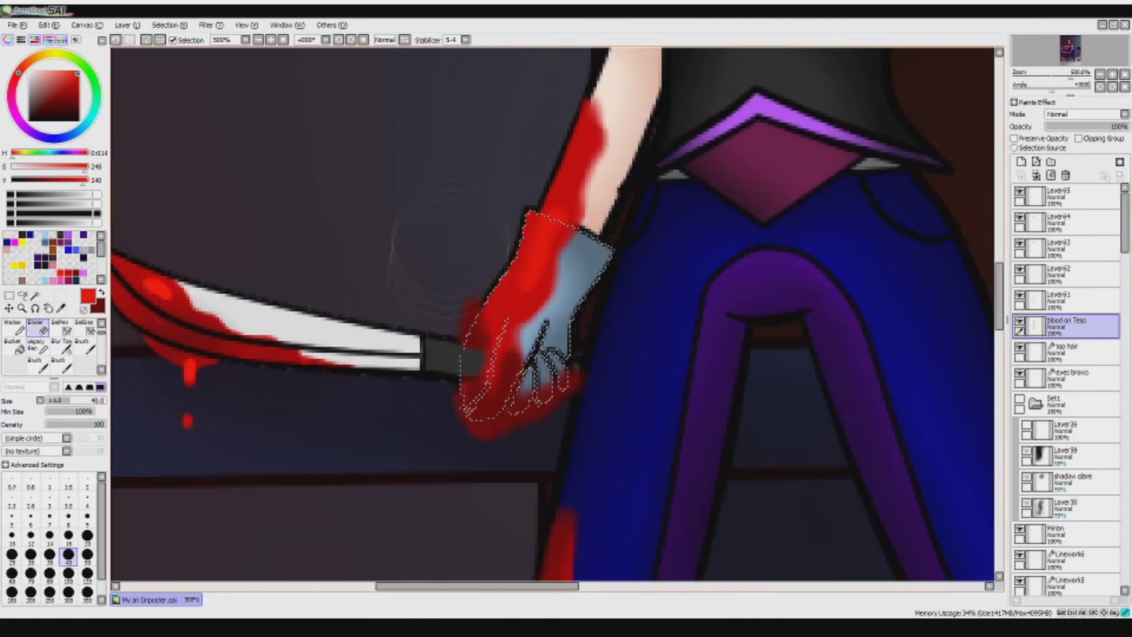
{"action": "left_click", "coordinate": [1061, 300]}
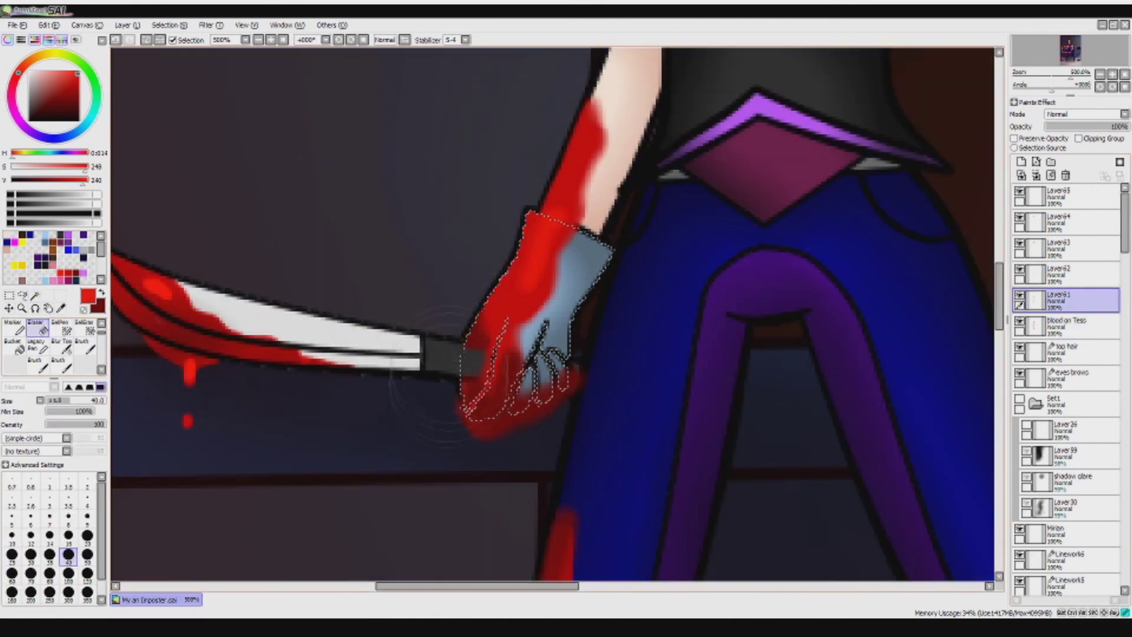
{"action": "left_click", "coordinate": [1068, 324]}
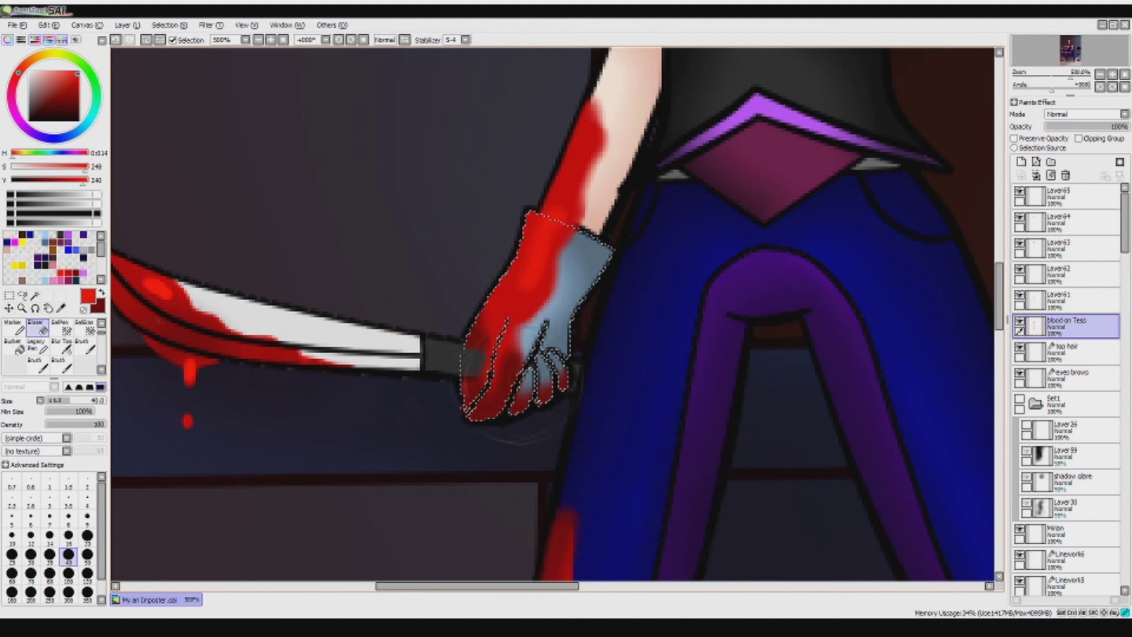
- Reduce the selection to the glove's outlines and check the hand with the blood on Tess layer hidden
{"action": "key", "text": "w"}
{"action": "scroll", "coordinate": [489, 368], "scroll_direction": "up", "scroll_amount": 2}
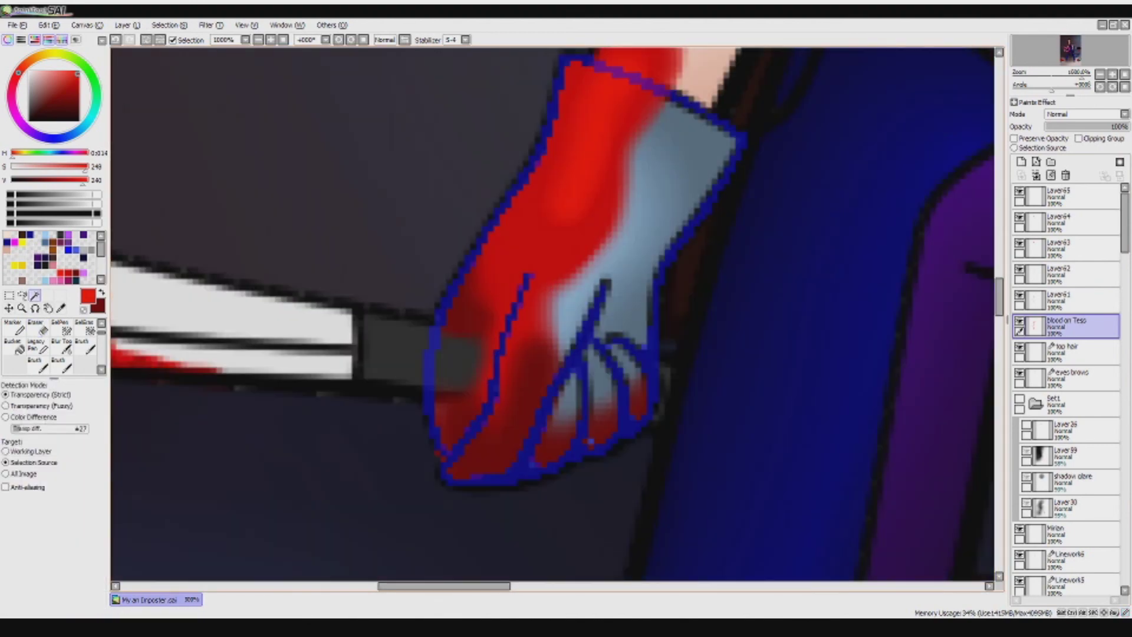
{"action": "left_click", "coordinate": [543, 311]}
{"action": "key", "text": "Delete"}
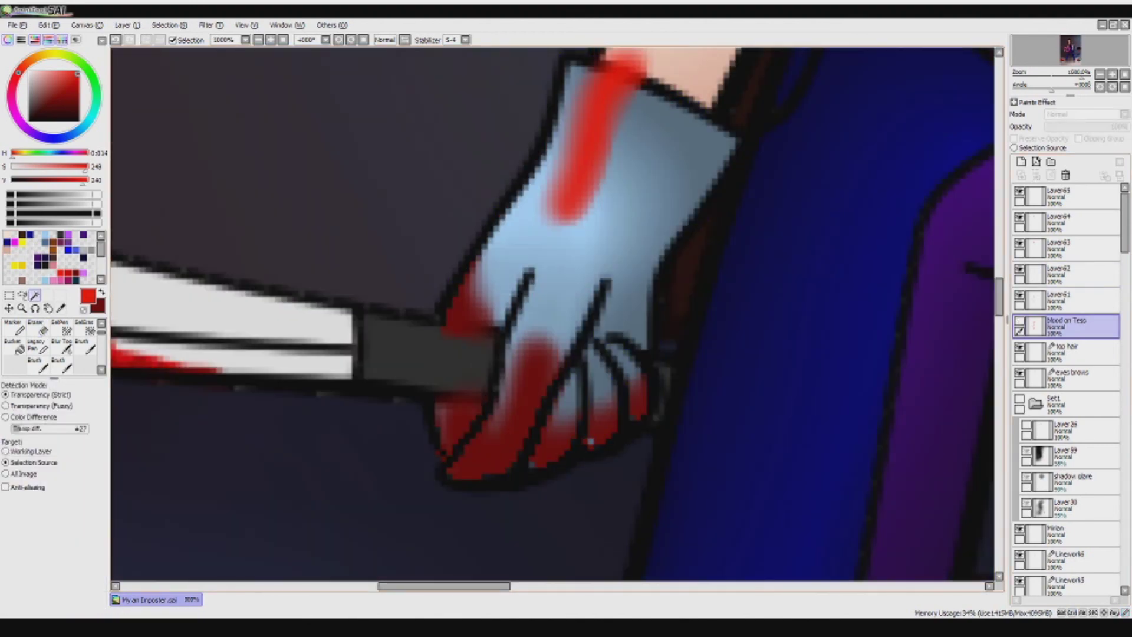
{"action": "left_click", "coordinate": [548, 253]}
{"action": "key", "text": "ctrl+d"}
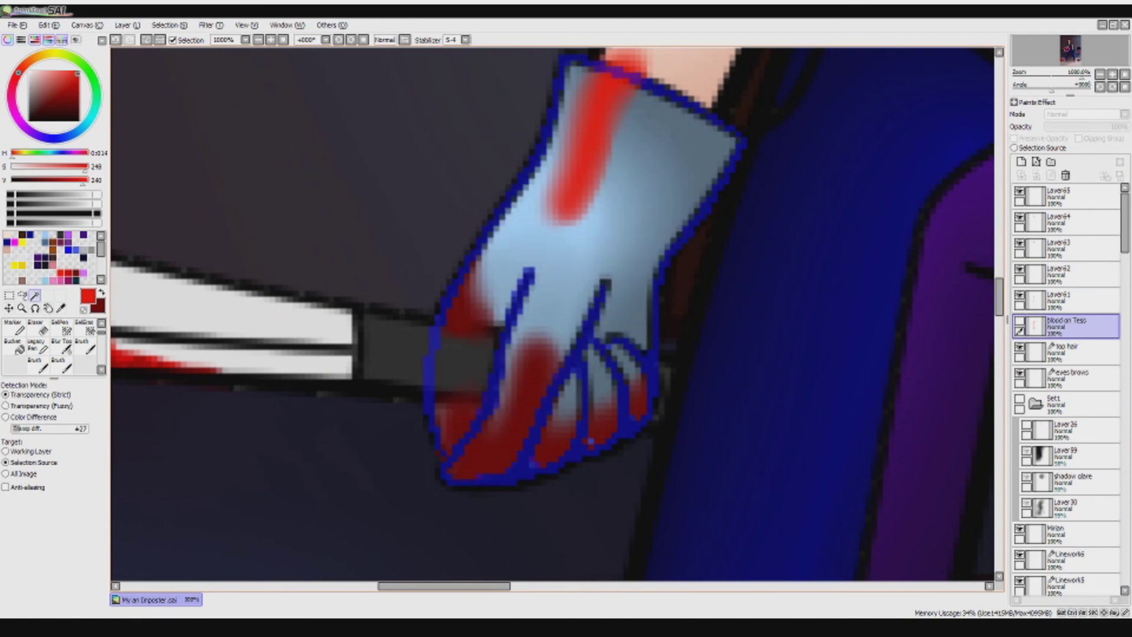
{"action": "key", "text": "ctrl+z"}
{"action": "key", "text": "ctrl+minus"}
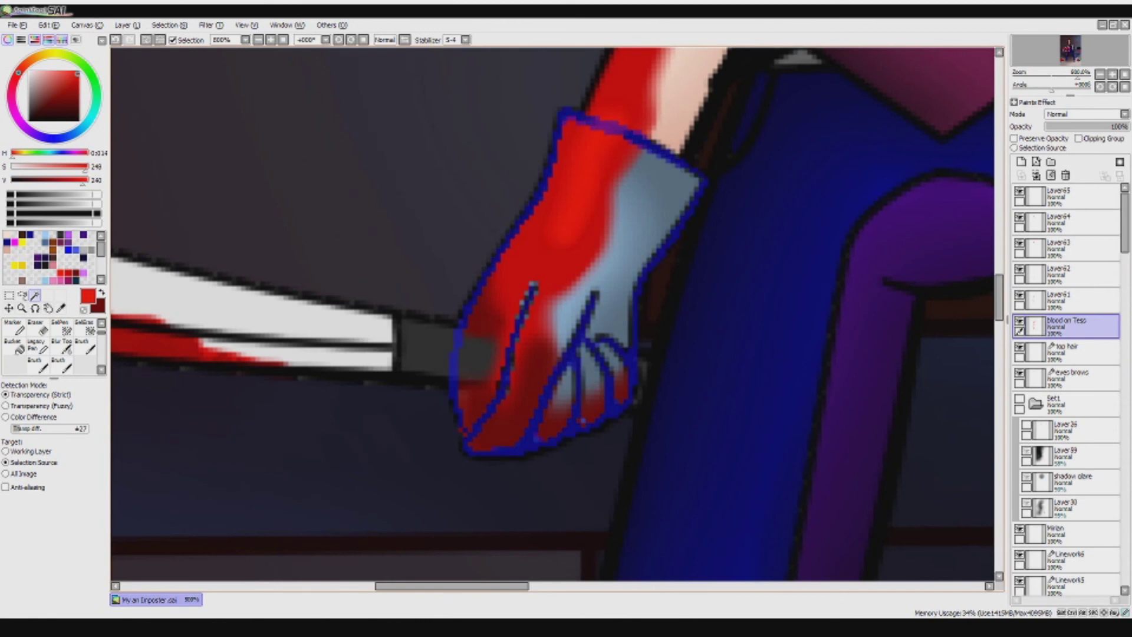
- Remove the blood left over the glove's outlines on Layer61 and clear the selection
{"action": "scroll", "coordinate": [553, 312], "scroll_direction": "up", "scroll_amount": 1}
{"action": "left_click", "coordinate": [1066, 299]}
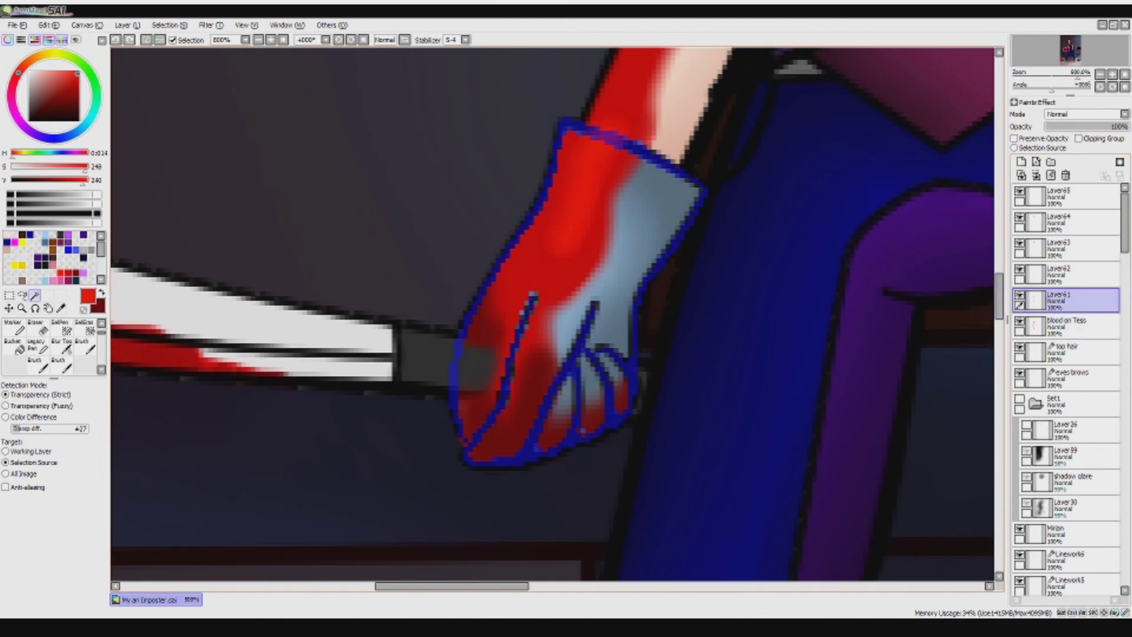
{"action": "key", "text": "ctrl+d"}
{"action": "key", "text": "ctrl+z"}
{"action": "left_click", "coordinate": [1066, 273]}
{"action": "scroll", "coordinate": [53, 348], "scroll_direction": "down", "scroll_amount": 2}
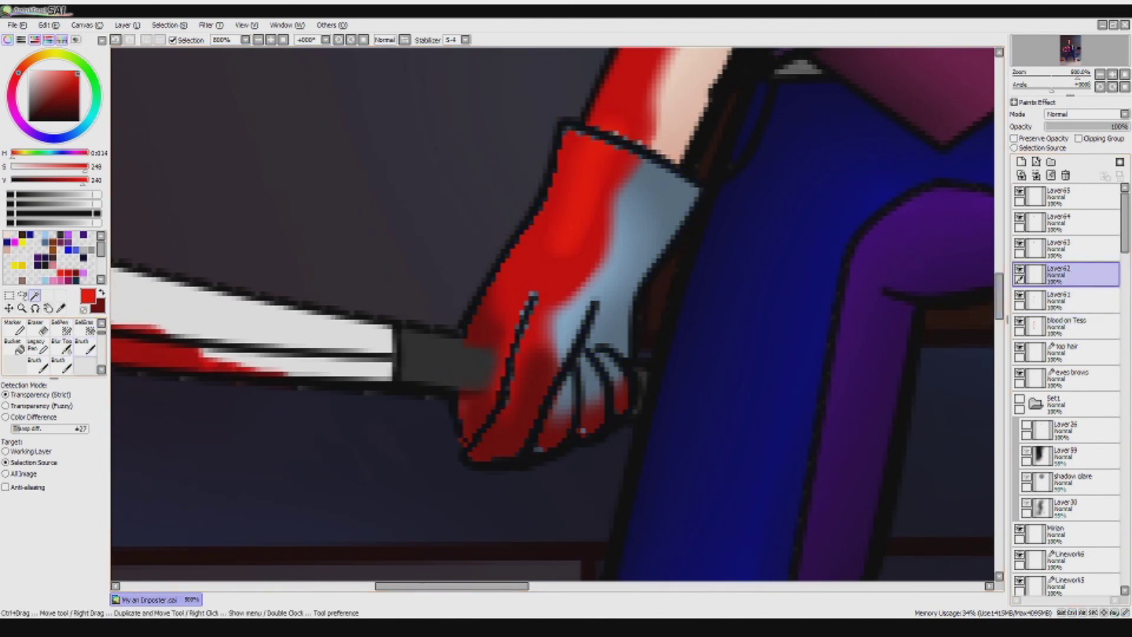
- Paint a dark red shadow on the forearm blood above the glove cuff on Layer61 and blend it within the arm's outline
{"action": "left_click", "coordinate": [84, 348]}
{"action": "left_click", "coordinate": [1066, 300]}
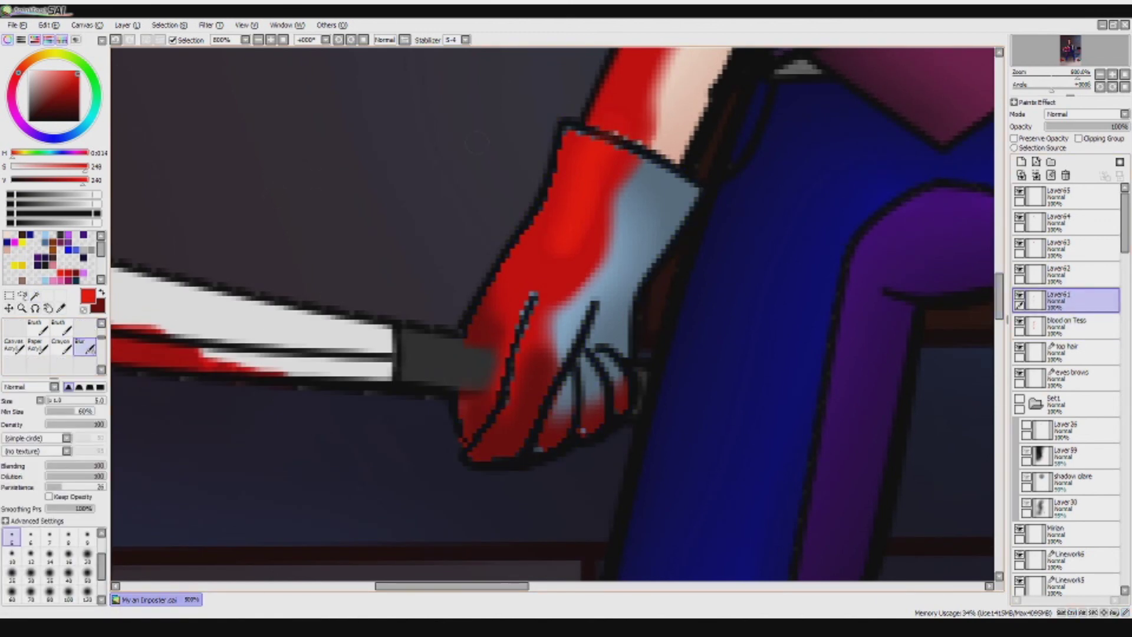
{"action": "scroll", "coordinate": [37, 354], "scroll_direction": "up", "scroll_amount": 2}
{"action": "key", "text": "b"}
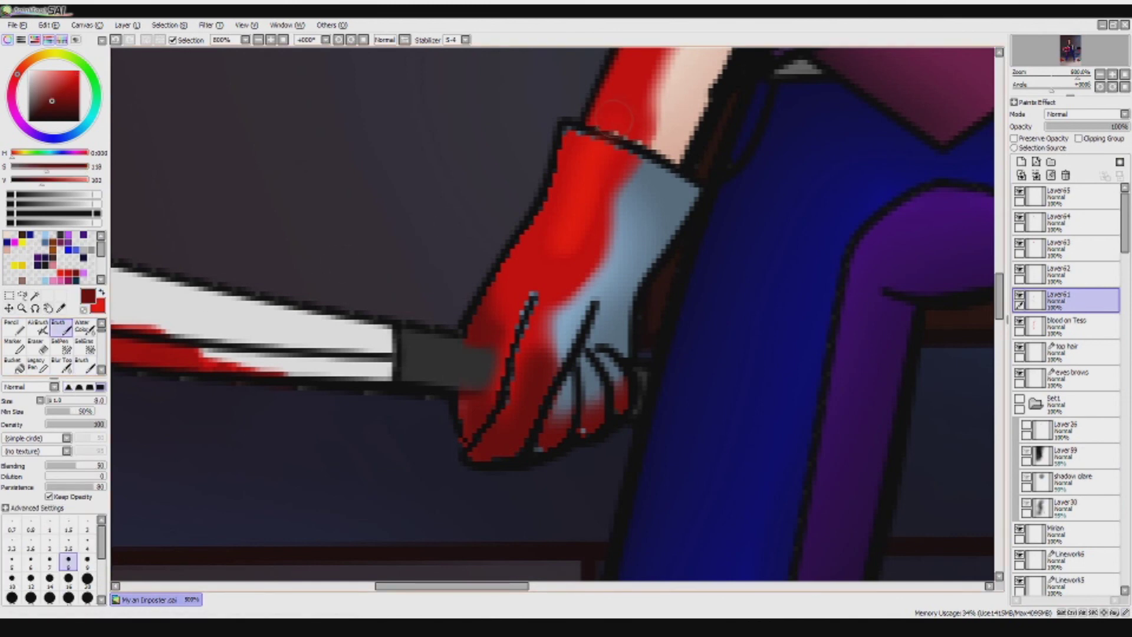
{"action": "key", "text": "e"}
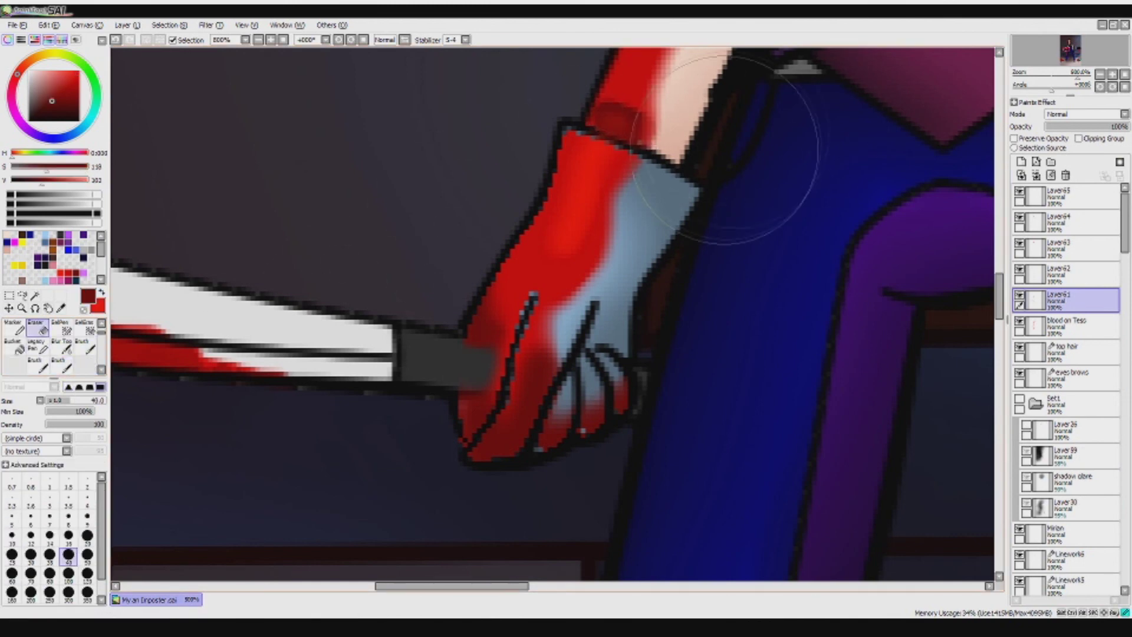
{"action": "key", "text": "b"}
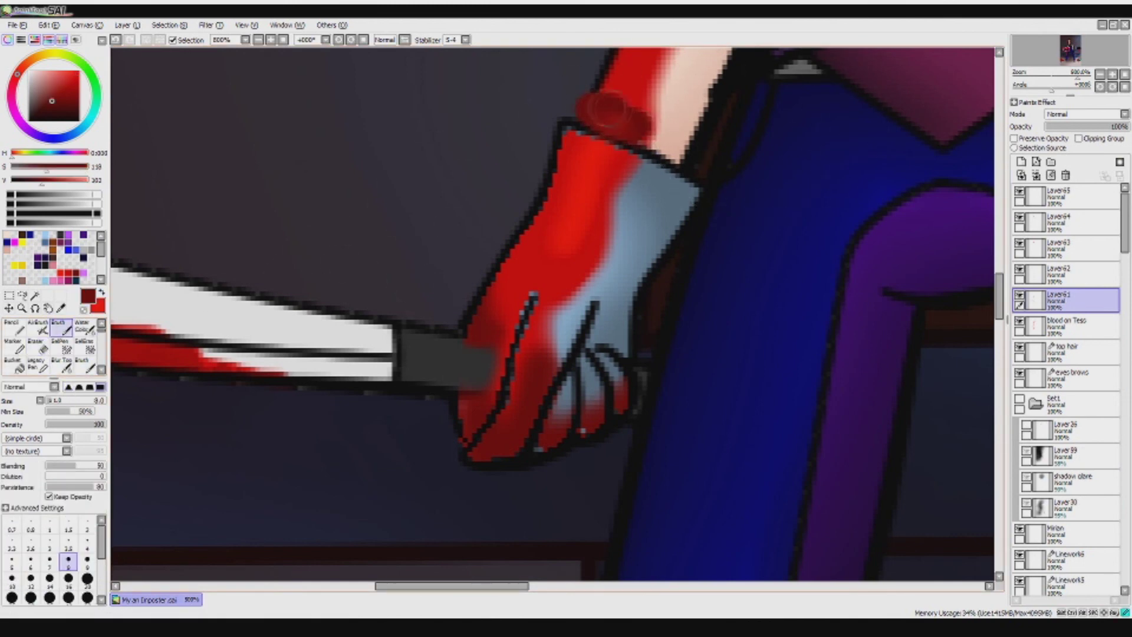
{"action": "key", "text": "r"}
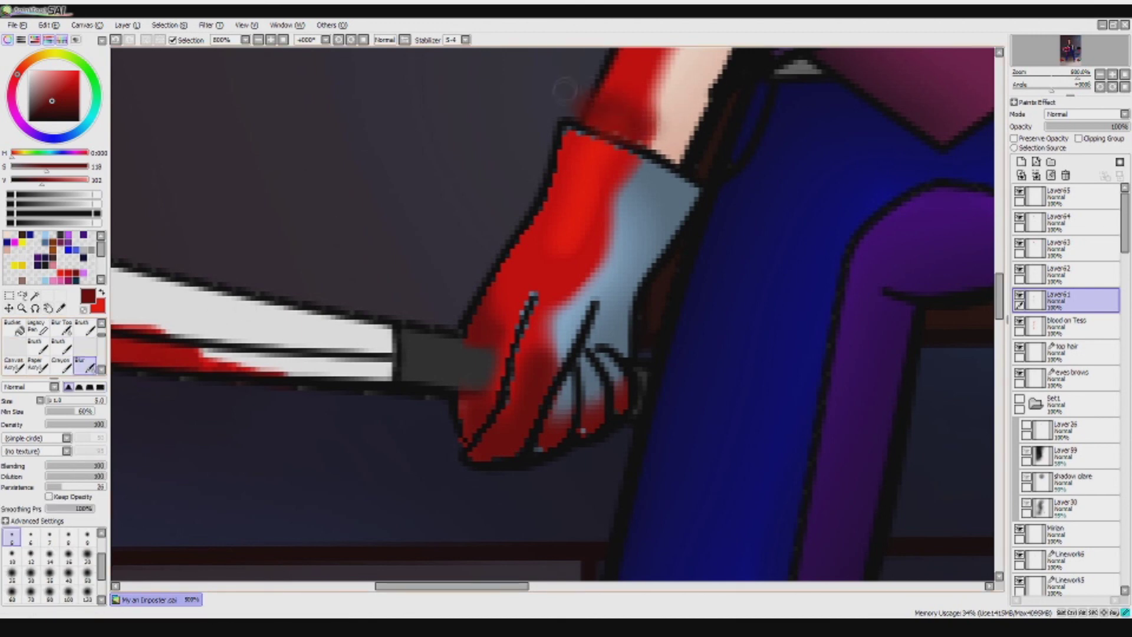
{"action": "key", "text": "e"}
{"action": "key", "text": "r"}
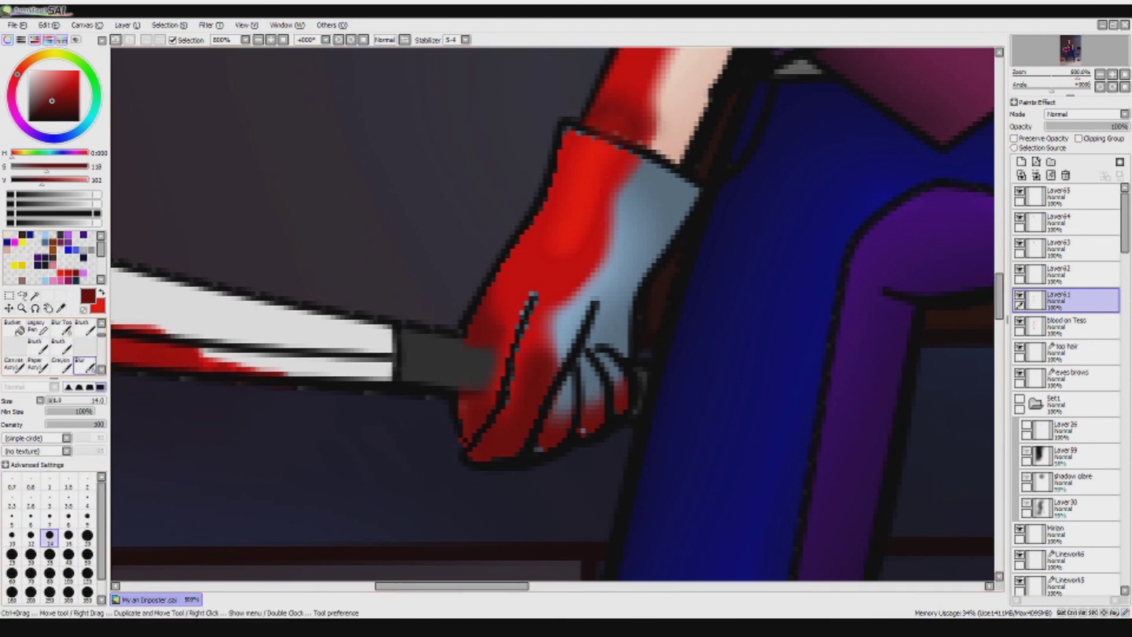
{"action": "left_click", "coordinate": [1068, 324]}
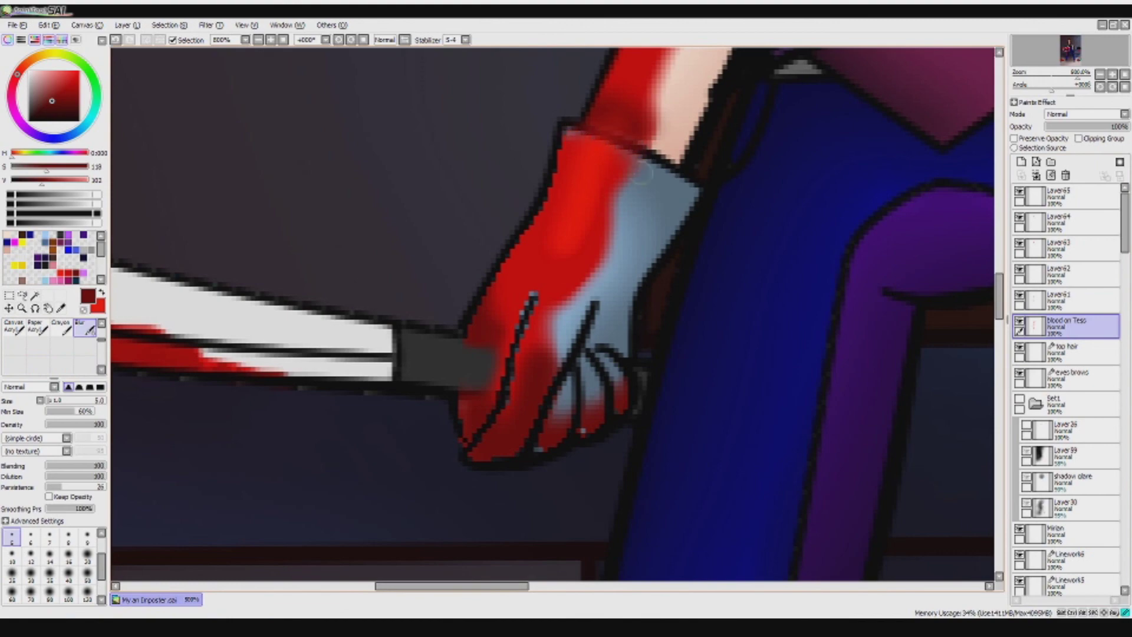
{"action": "scroll", "coordinate": [554, 313], "scroll_direction": "up", "scroll_amount": 3}
{"action": "key", "text": "w"}
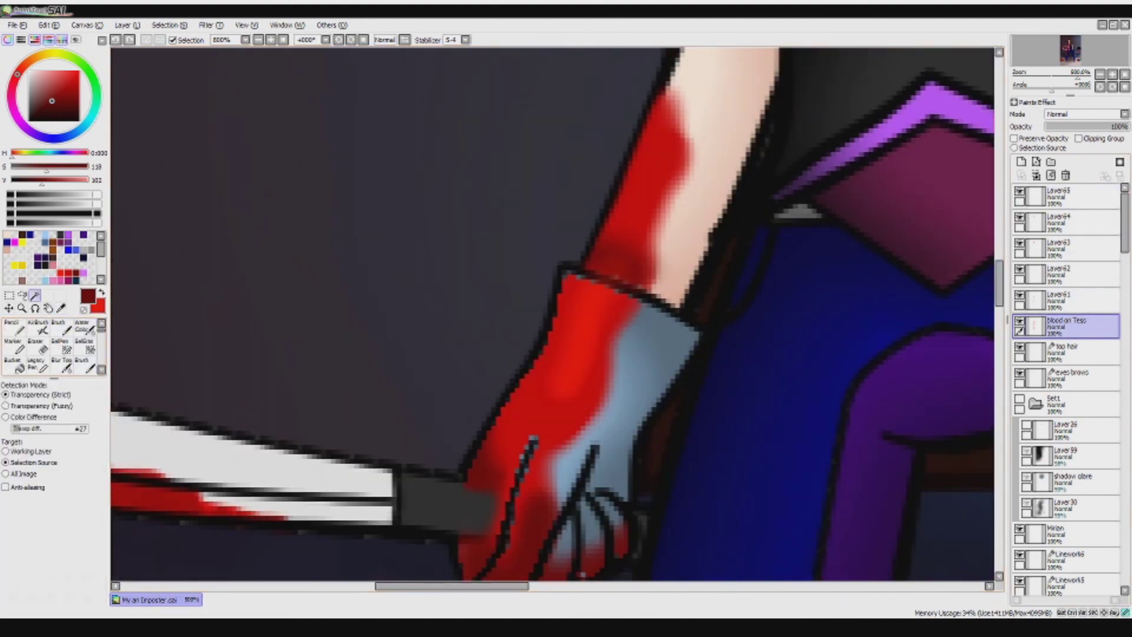
{"action": "left_click", "coordinate": [567, 383]}
{"action": "key", "text": "r"}
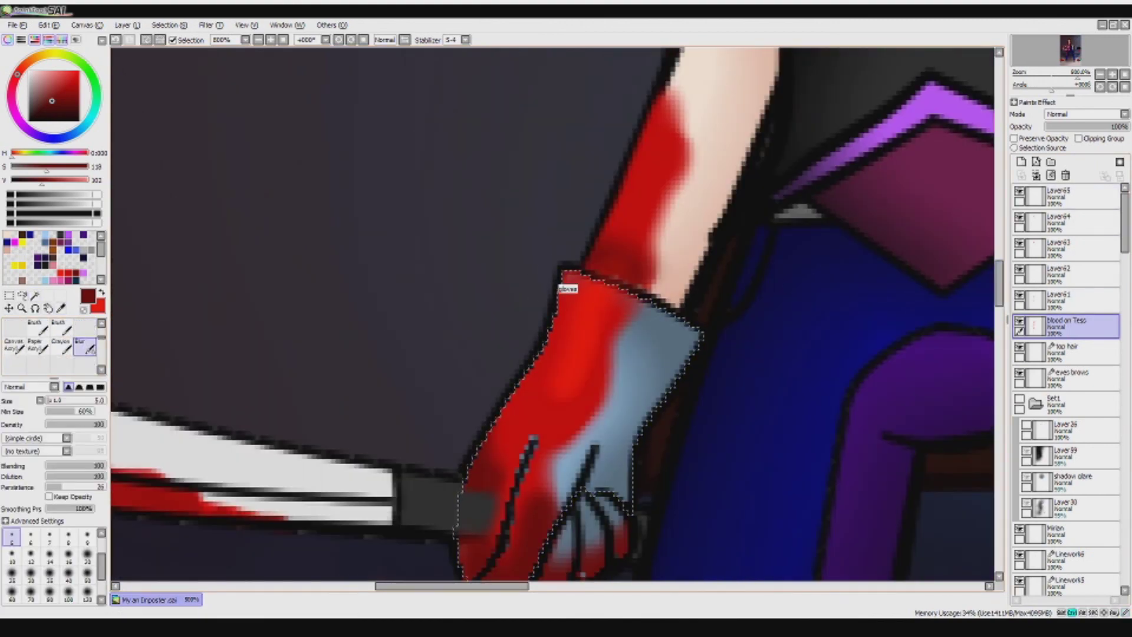
{"action": "scroll", "coordinate": [634, 359], "scroll_direction": "down", "scroll_amount": 1}
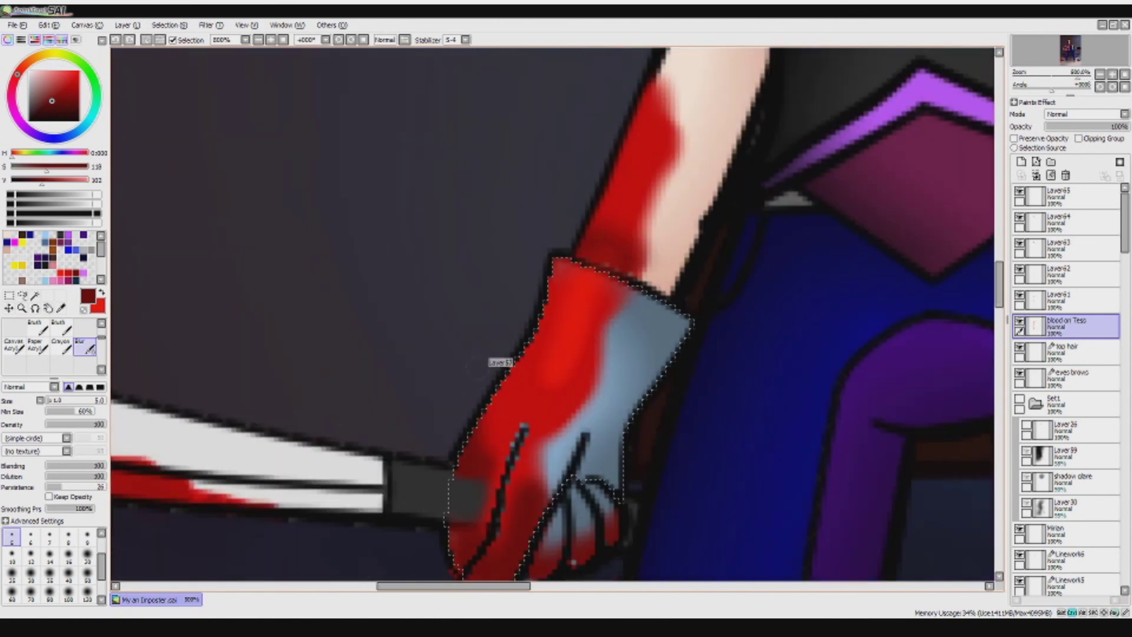
{"action": "scroll", "coordinate": [554, 313], "scroll_direction": "down", "scroll_amount": 3}
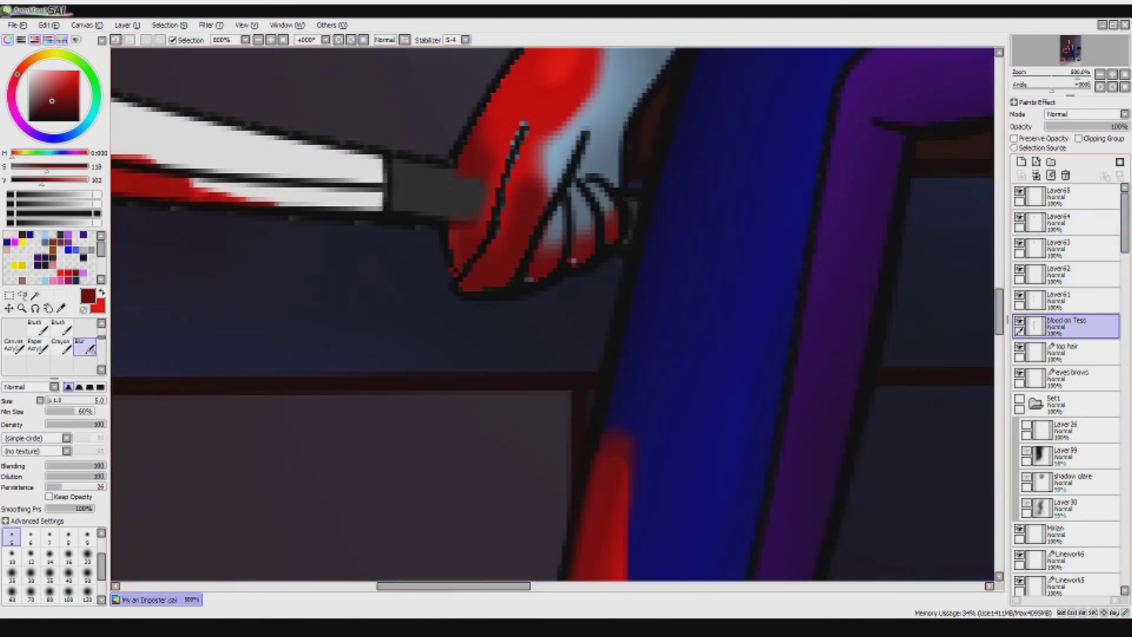
- Look through the glove and knife layers, briefly hiding the knife's fill to examine where the handle meets the blood-stained hand
{"action": "scroll", "coordinate": [1067, 390], "scroll_direction": "down", "scroll_amount": 5}
{"action": "left_click", "coordinate": [1067, 372]}
{"action": "scroll", "coordinate": [1067, 354], "scroll_direction": "up", "scroll_amount": 5}
{"action": "left_click", "coordinate": [1067, 260]}
{"action": "scroll", "coordinate": [553, 313], "scroll_direction": "up", "scroll_amount": 3}
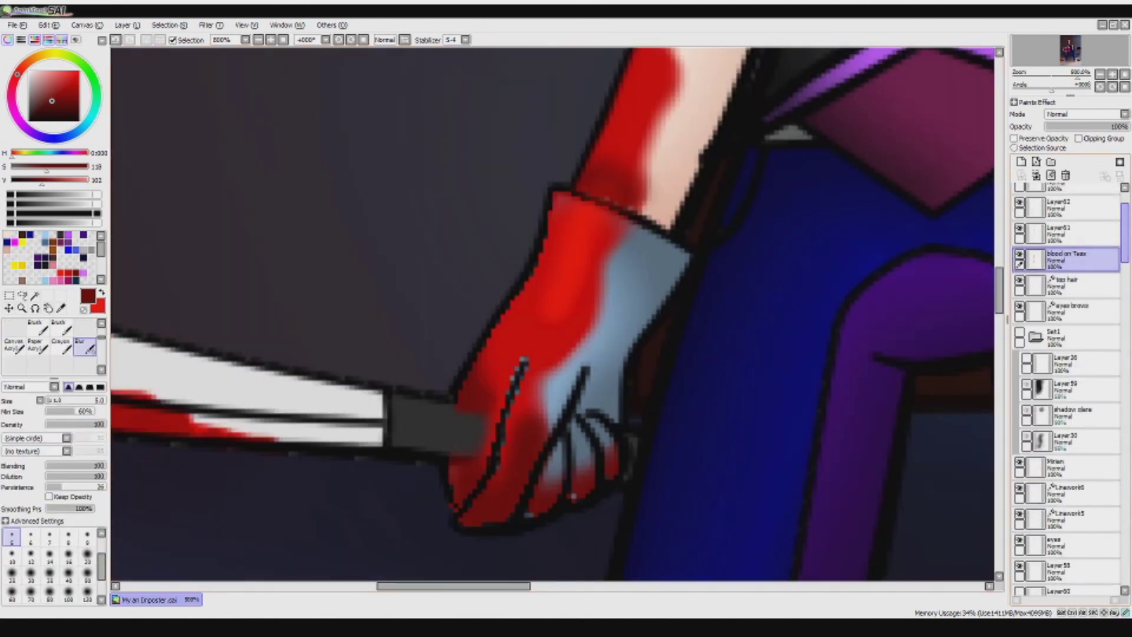
{"action": "scroll", "coordinate": [1067, 353], "scroll_direction": "down", "scroll_amount": 5}
{"action": "left_click", "coordinate": [1067, 353]}
{"action": "left_click", "coordinate": [455, 505]}
{"action": "left_click", "coordinate": [1067, 407]}
{"action": "scroll", "coordinate": [496, 472], "scroll_direction": "up", "scroll_amount": 1}
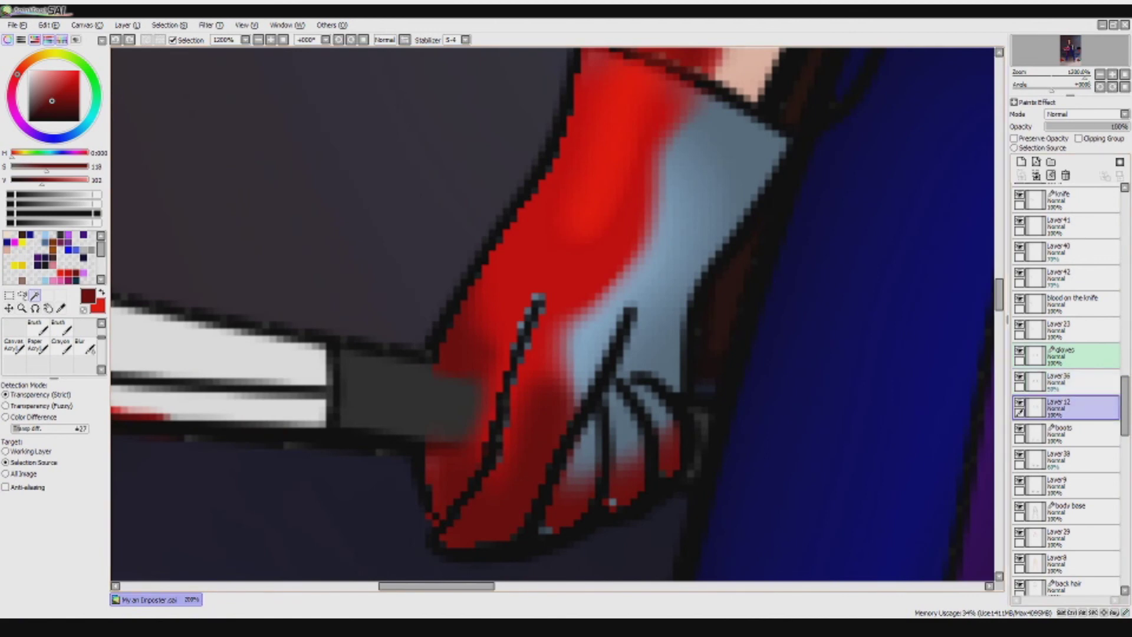
{"action": "left_click", "coordinate": [1068, 353]}
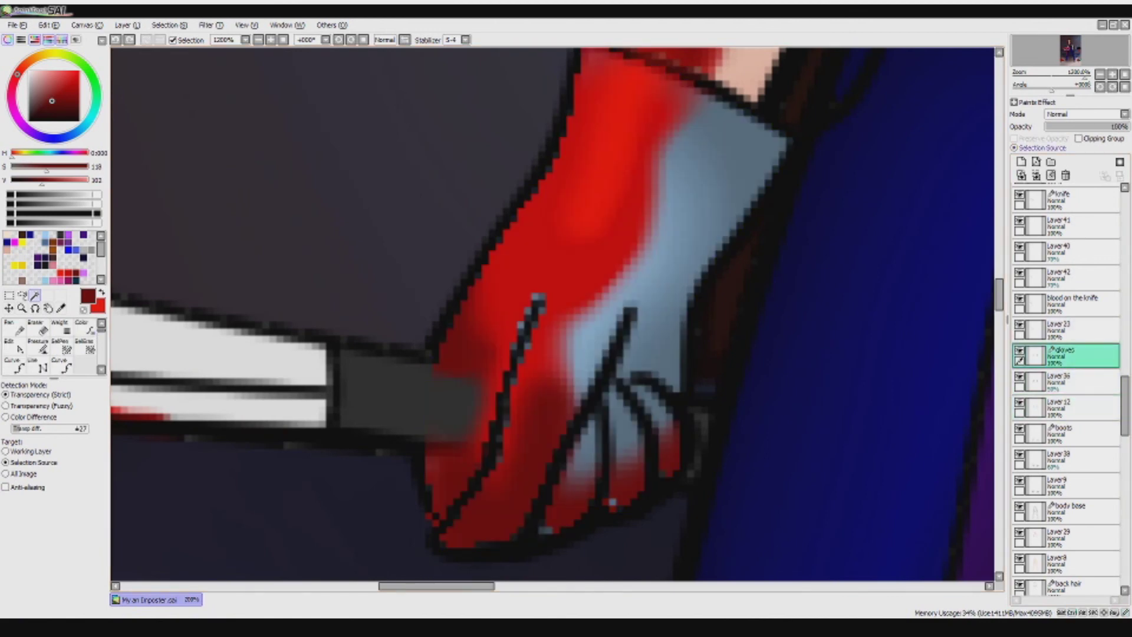
{"action": "left_click", "coordinate": [1019, 326]}
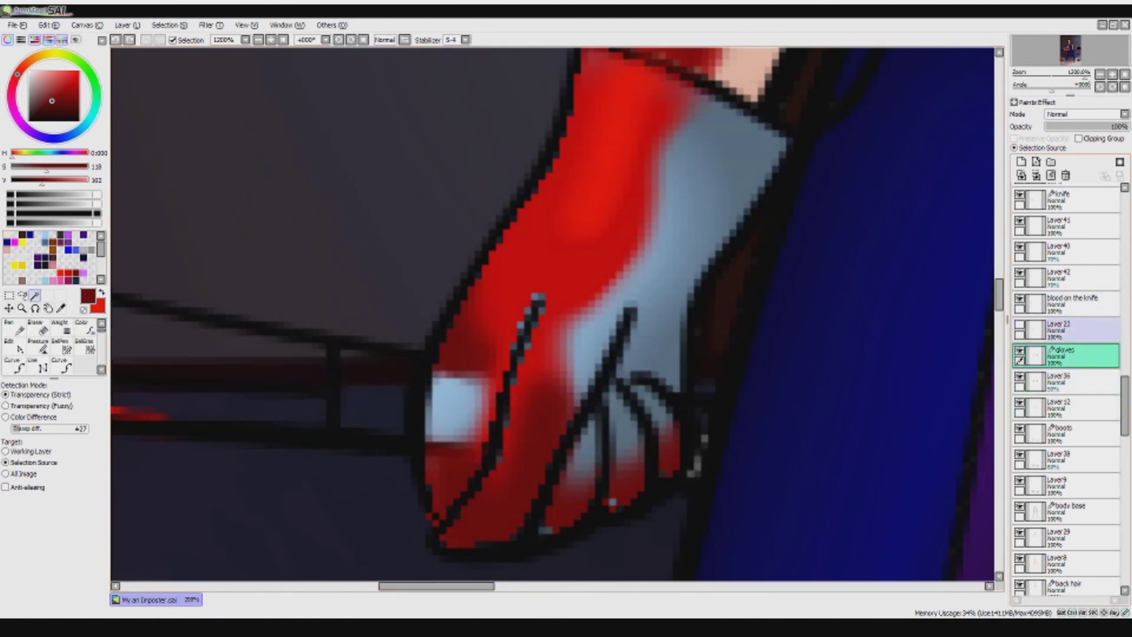
{"action": "left_click", "coordinate": [1019, 326]}
{"action": "key", "text": "ctrl+z"}
- Select the knife's area from the knife linework layer, blur the blood edge over the handle on the blood on Tess layer, and clear the selection
{"action": "scroll", "coordinate": [1067, 354], "scroll_direction": "up", "scroll_amount": 5}
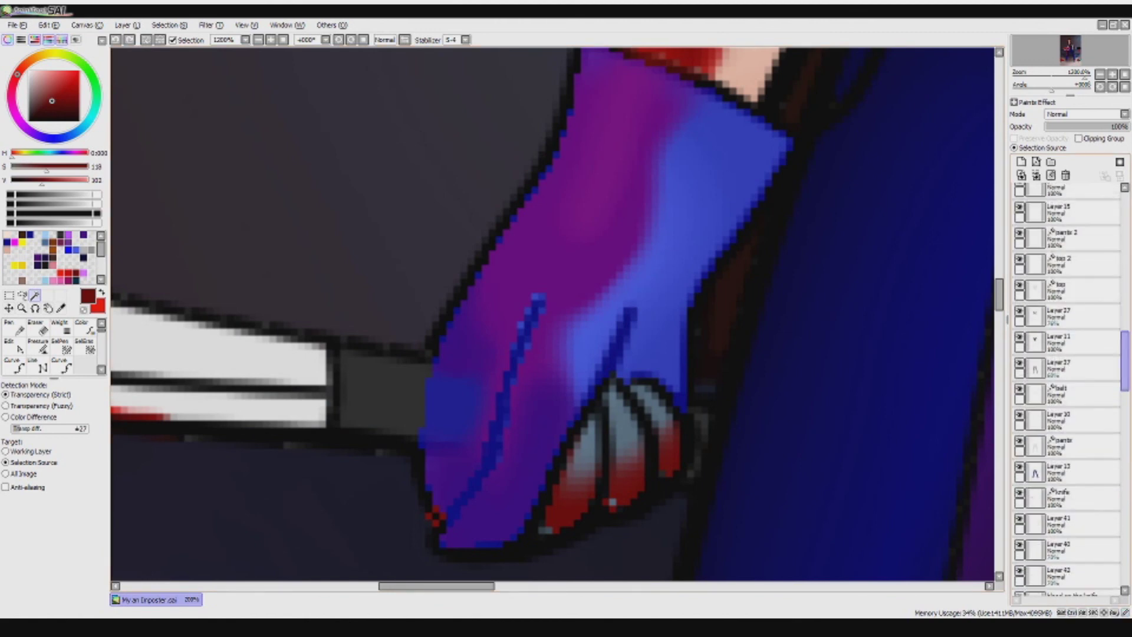
{"action": "left_click", "coordinate": [1073, 526]}
{"action": "scroll", "coordinate": [1068, 389], "scroll_direction": "down", "scroll_amount": 3}
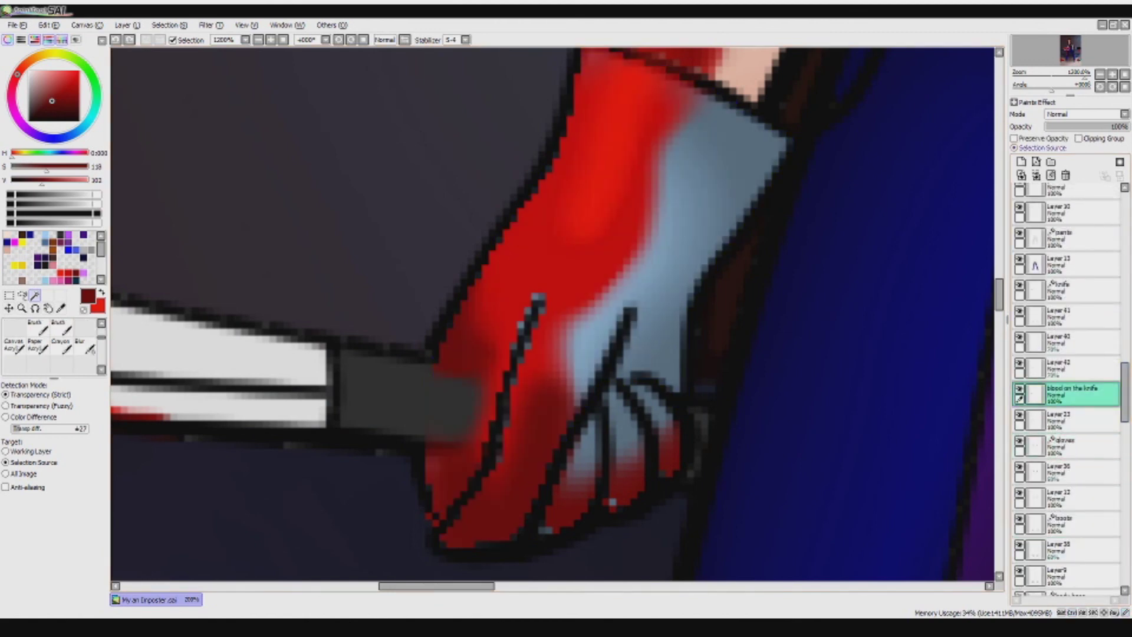
{"action": "left_click", "coordinate": [1079, 290]}
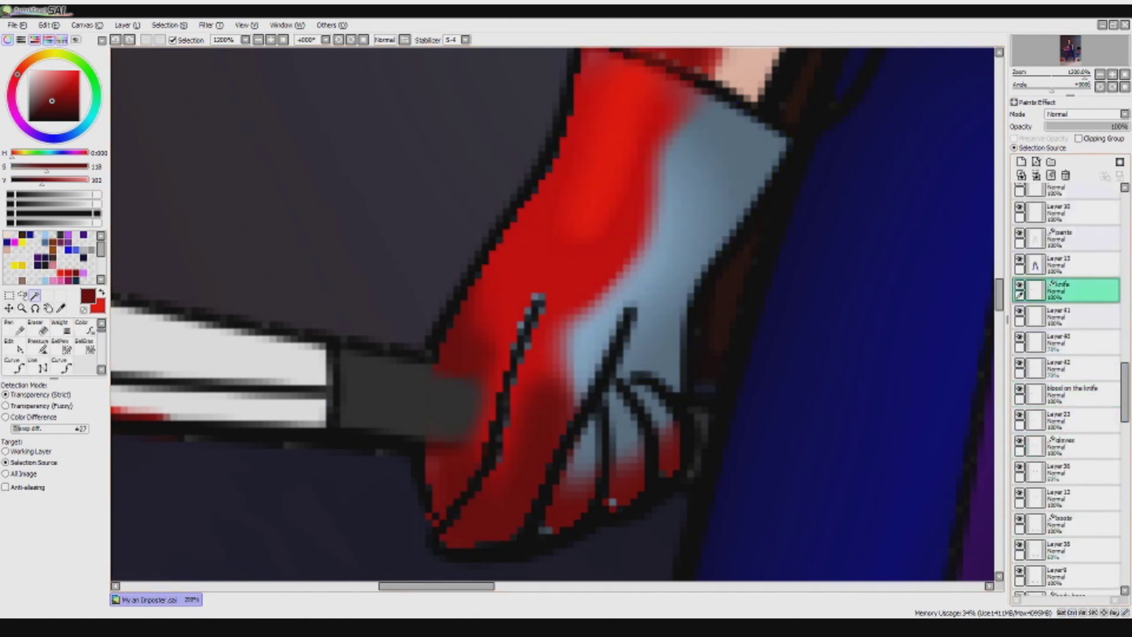
{"action": "scroll", "coordinate": [1067, 383], "scroll_direction": "up", "scroll_amount": 10}
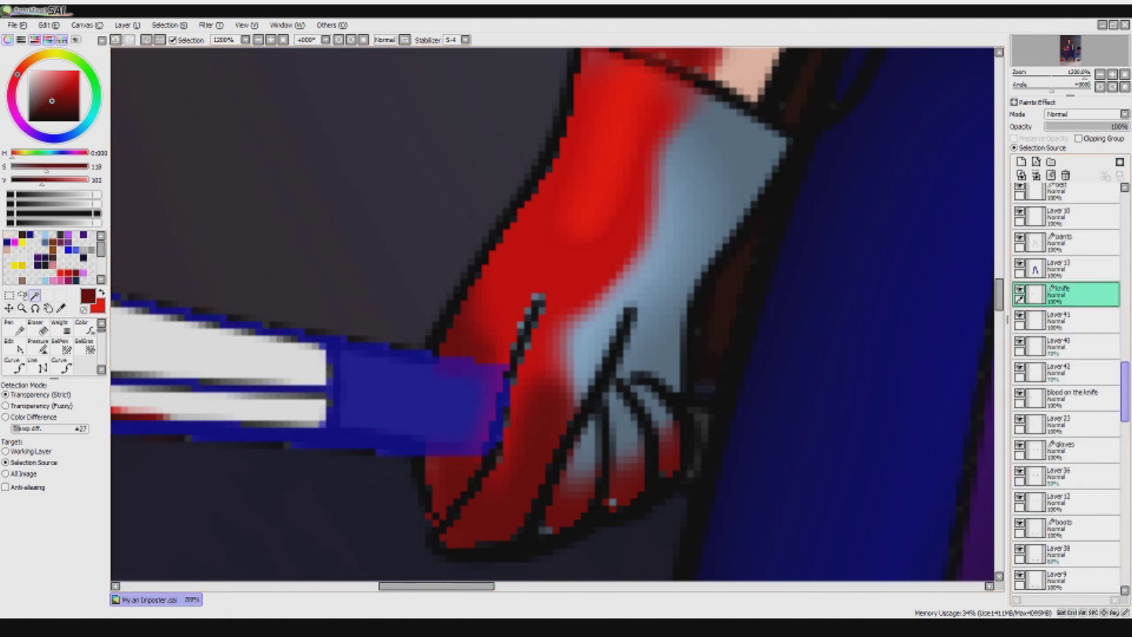
{"action": "left_click", "coordinate": [1073, 326]}
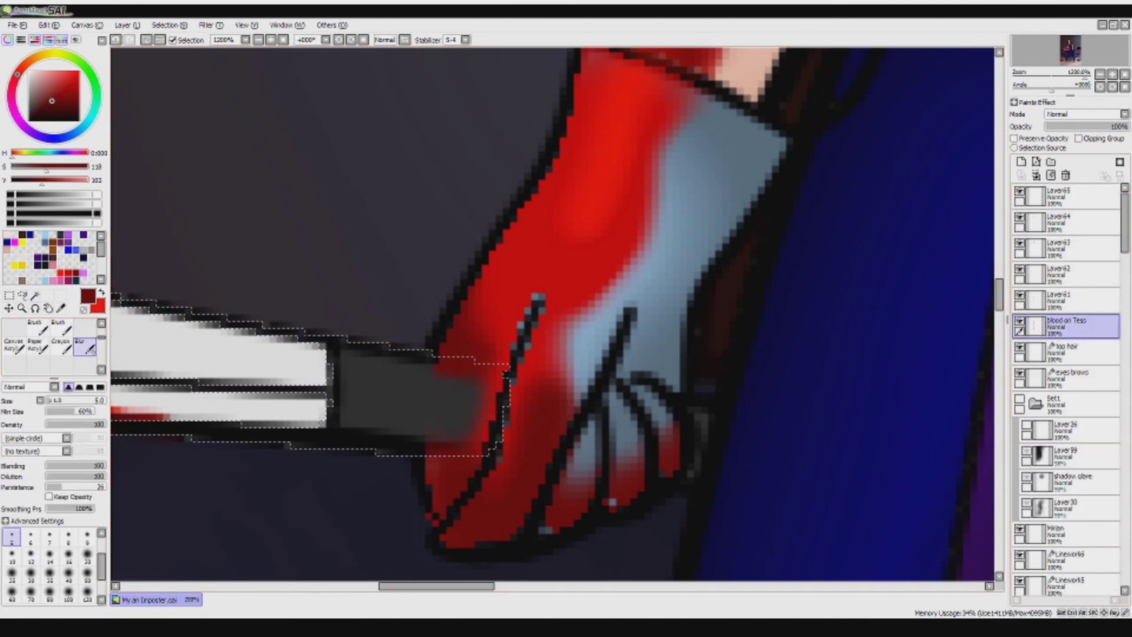
{"action": "key", "text": "Page_Up"}
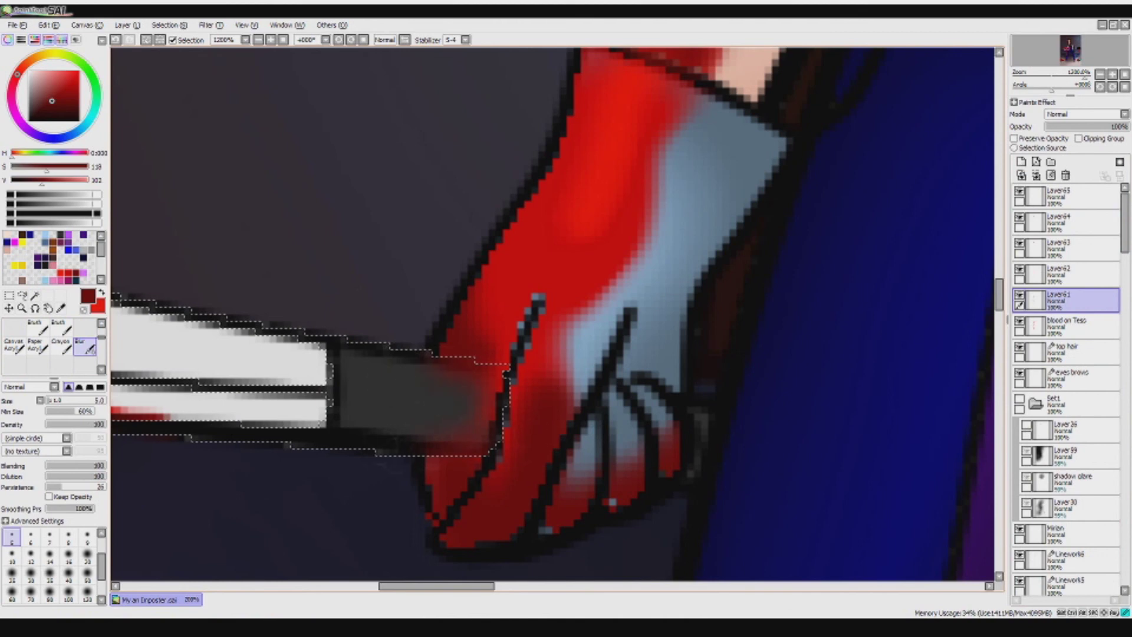
{"action": "key", "text": "ctrl+d"}
{"action": "key", "text": "Page_Down"}
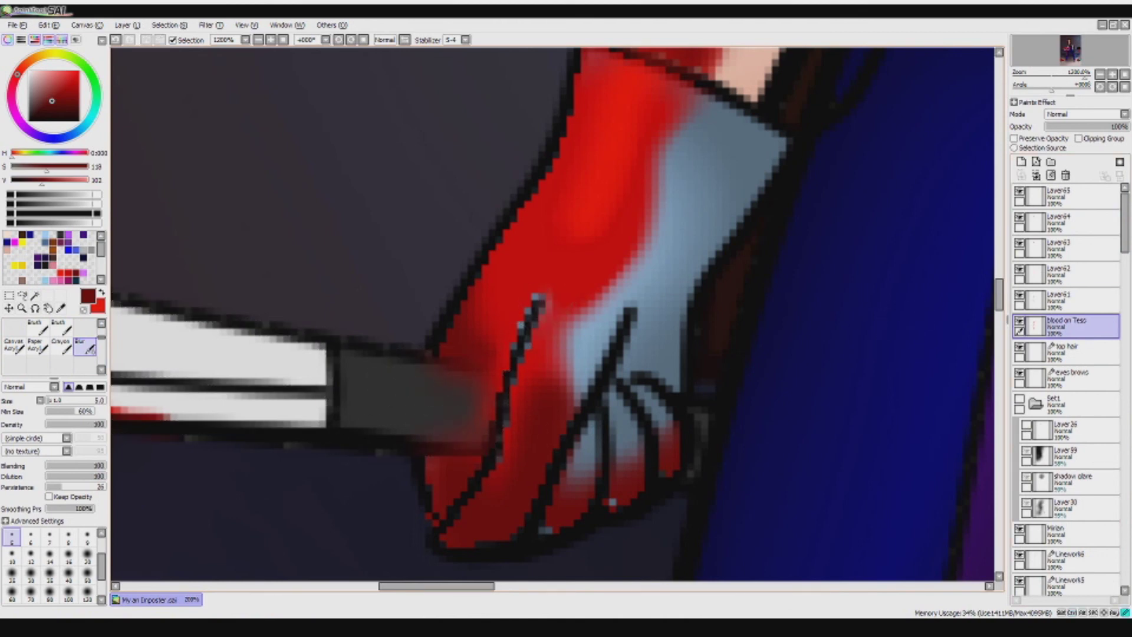
- Fill the bluish gaps along the glove's thumb line with the sampled blood red on the blood on Tess layer, using a size 1.5 brush
{"action": "left_click", "coordinate": [545, 318], "text": "alt"}
{"action": "key", "text": "b"}
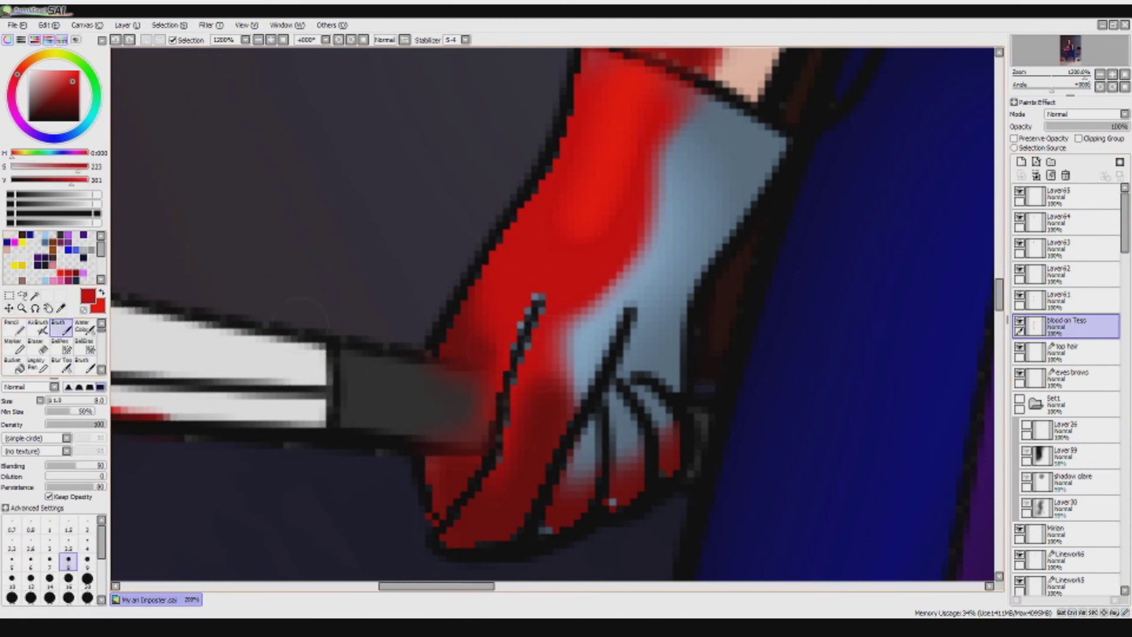
{"action": "left_click", "coordinate": [83, 325]}
{"action": "left_click_drag", "start_coordinate": [534, 335], "coordinate": [525, 368]}
{"action": "key", "text": "b"}
{"action": "key", "text": "ctrl+z"}
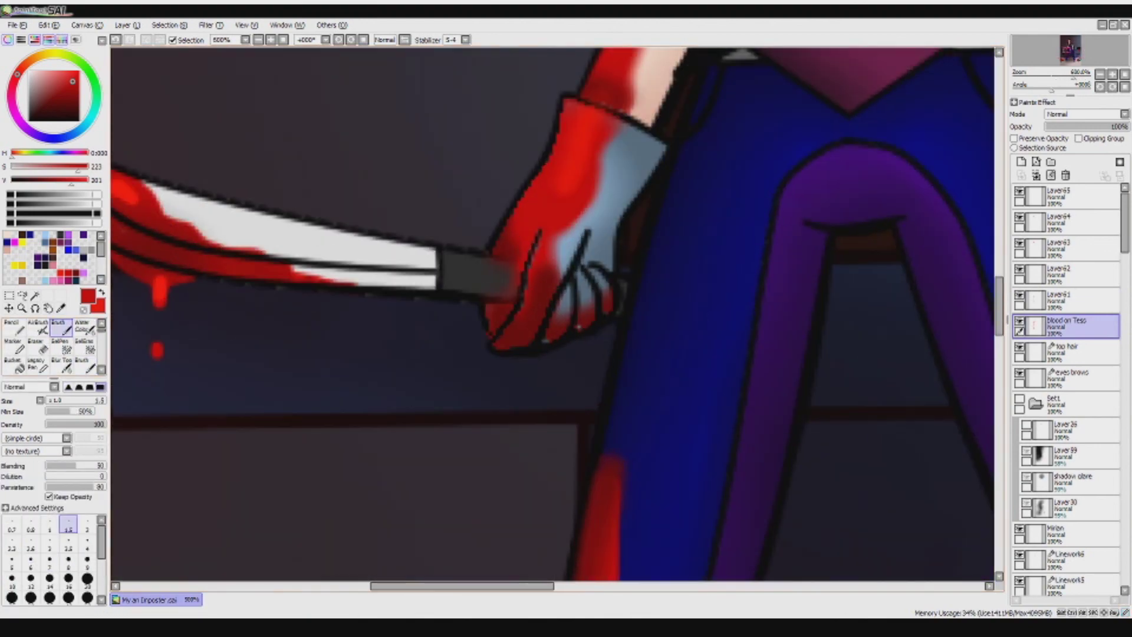
- Erase the stray red pixels over the outline at the glove's lower edge on Layer61
{"action": "left_click", "coordinate": [52, 101]}
{"action": "left_click", "coordinate": [1061, 300]}
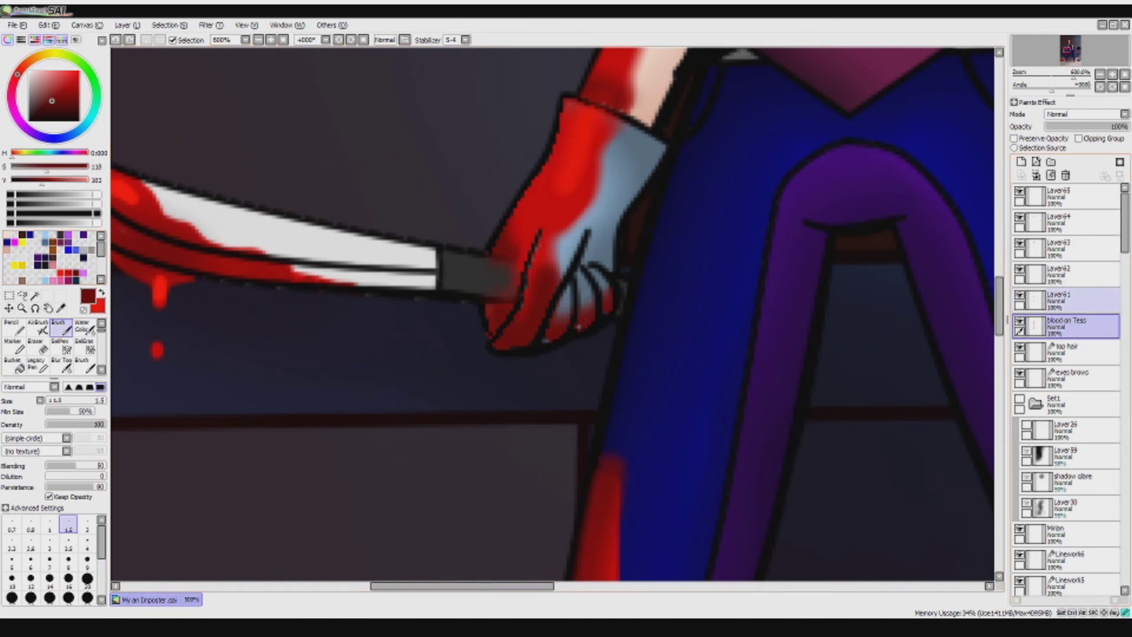
{"action": "scroll", "coordinate": [589, 354], "scroll_direction": "up", "scroll_amount": 1}
{"action": "key", "text": "e"}
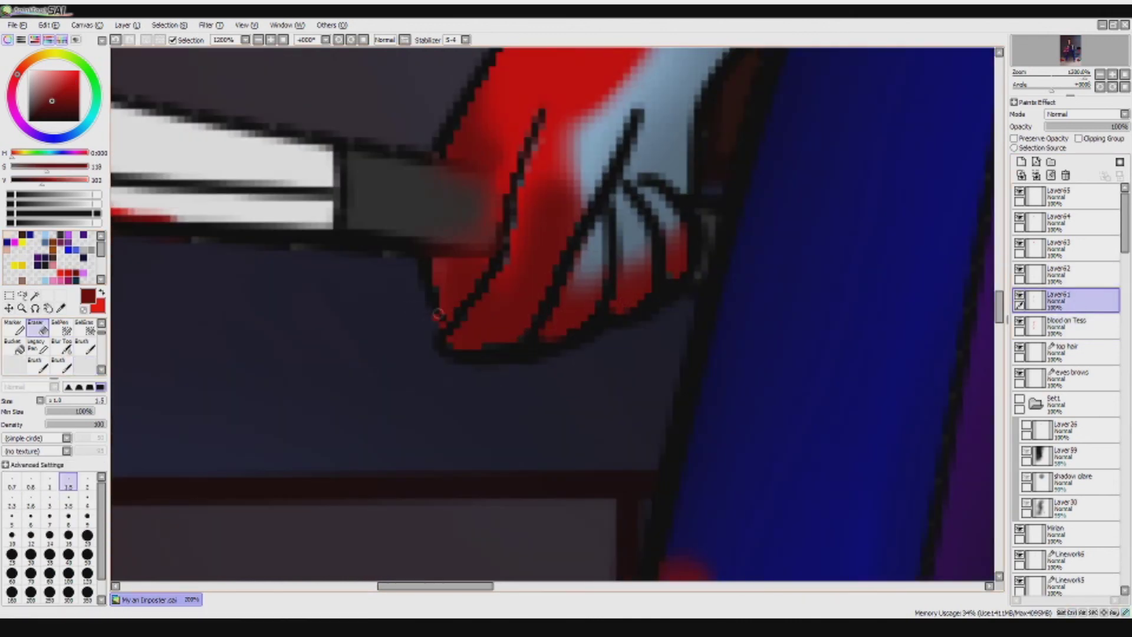
{"action": "left_click", "coordinate": [435, 320]}
- Move the Set1 folder to the top of the layer stack, show it, and view the whole illustration at 100%
{"action": "scroll", "coordinate": [435, 322], "scroll_direction": "down", "scroll_amount": 5}
{"action": "left_click_drag", "start_coordinate": [1052, 404], "coordinate": [1061, 177]}
{"action": "left_click", "coordinate": [1101, 74]}
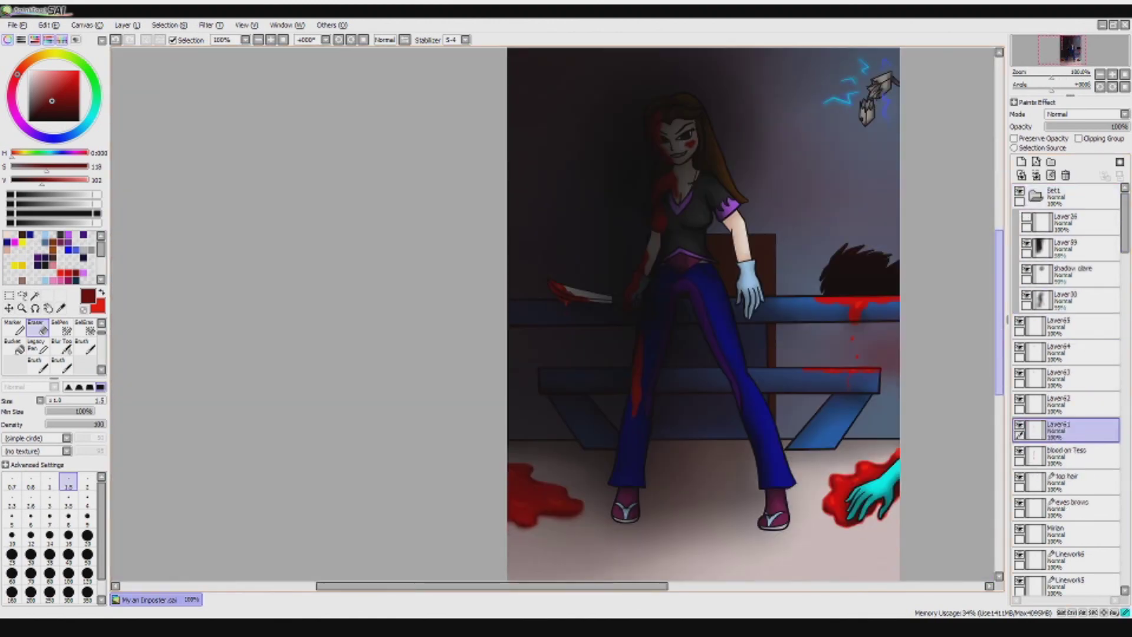